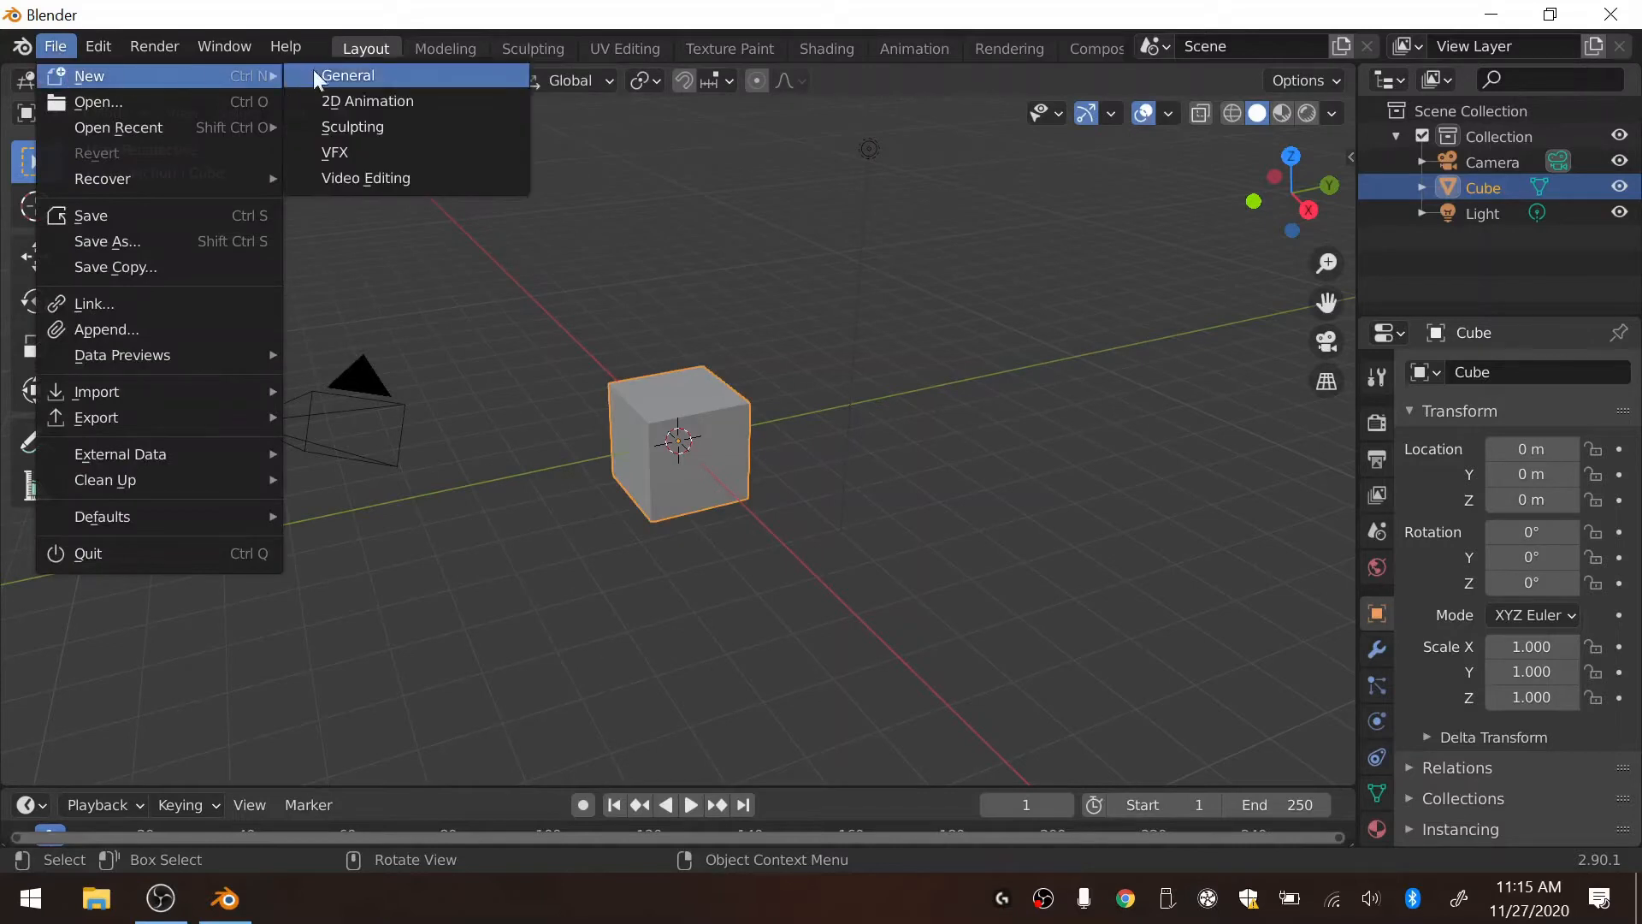
Step: Create a new Video Editing project and enlarge the preview area above the sequencer
click(505, 181)
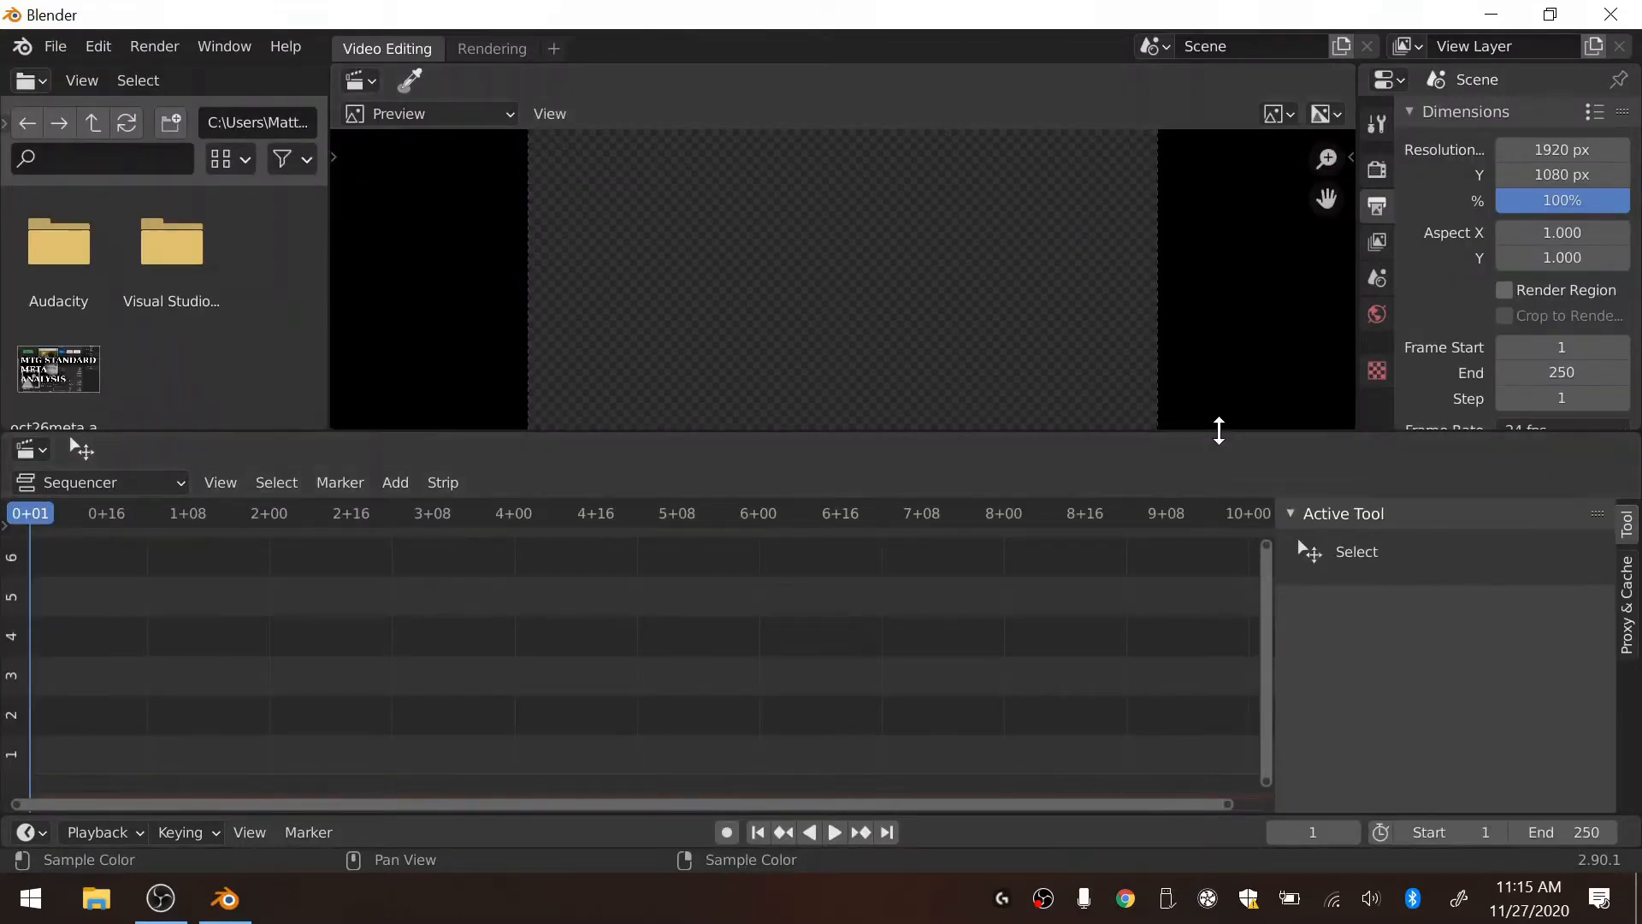
drag(1218, 431, 1224, 483)
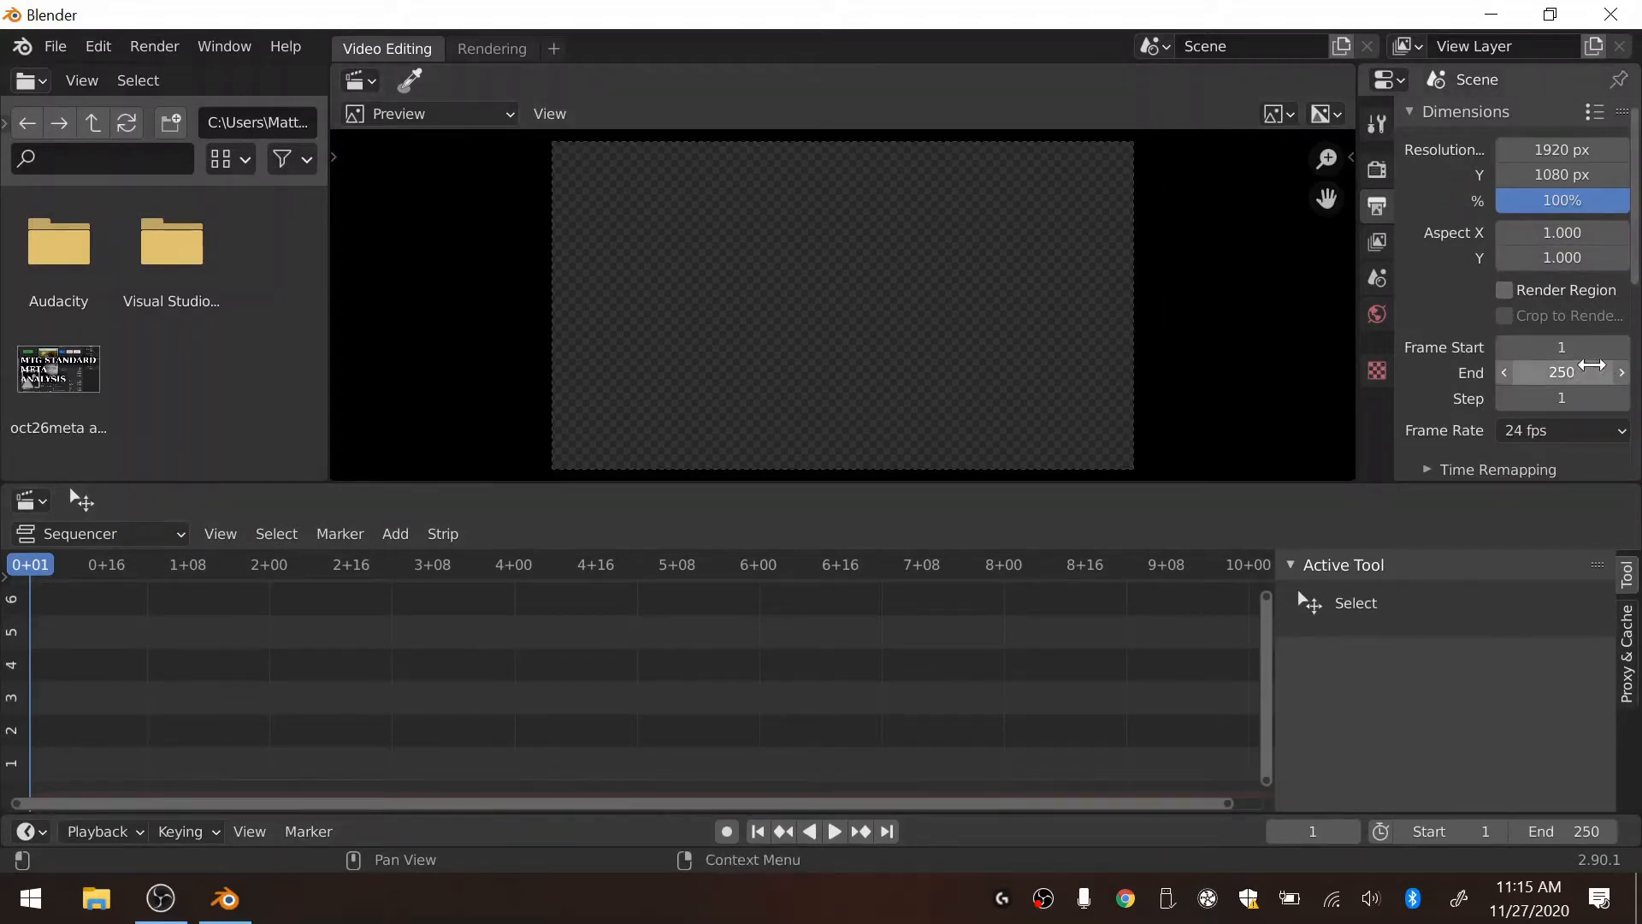
scroll(1474, 308, down, 2)
scroll(1473, 308, up, 2)
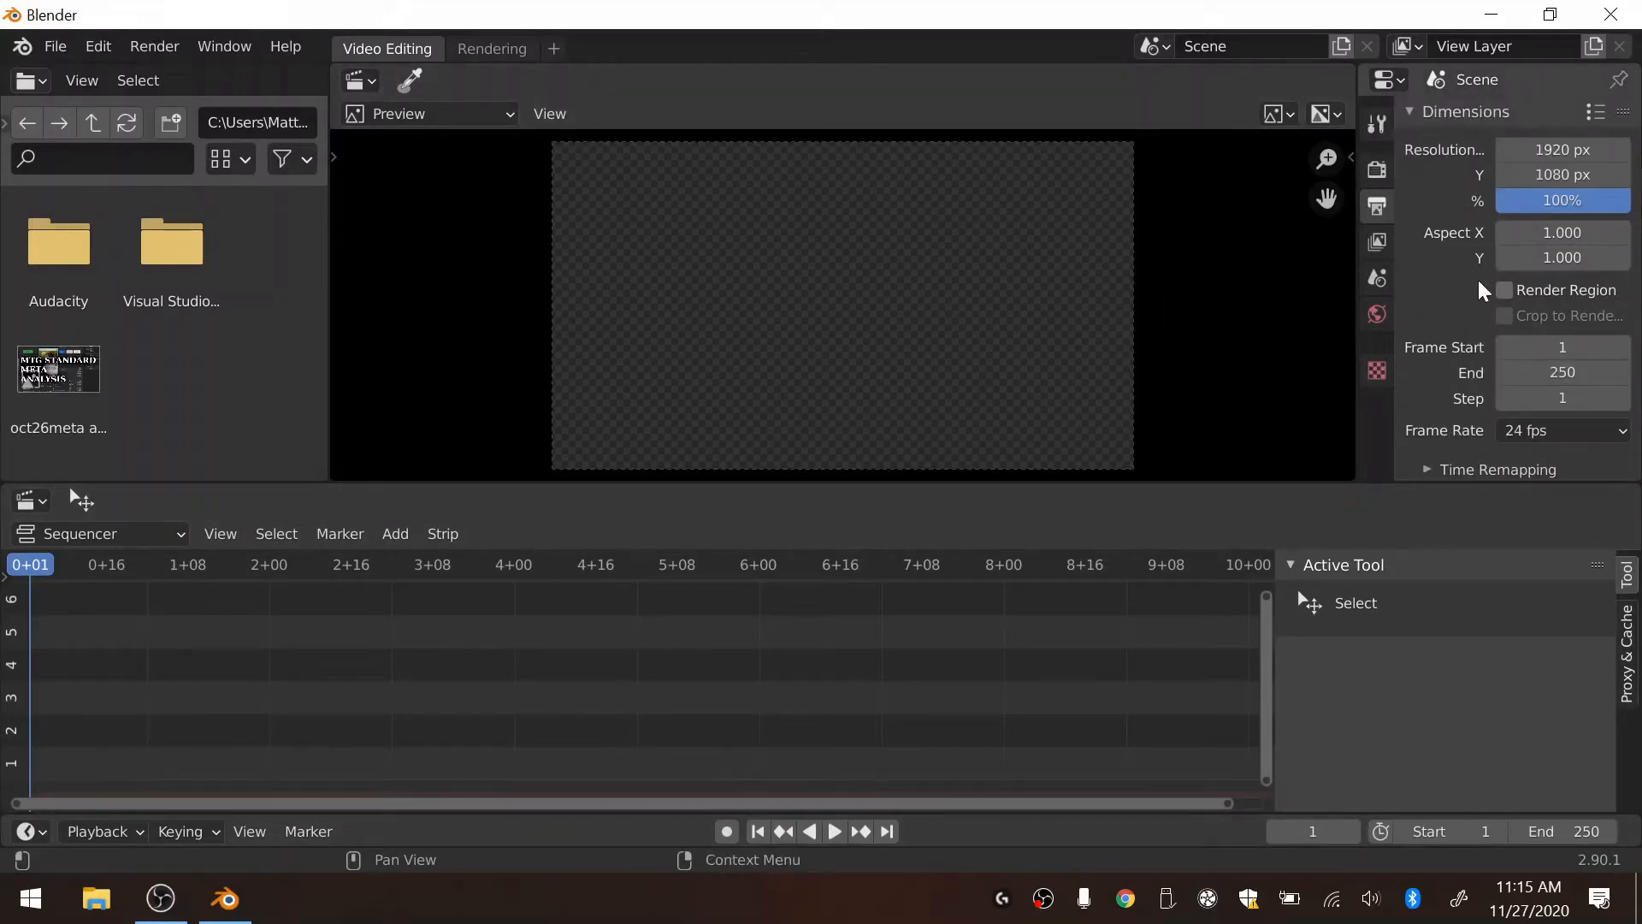
Step: Create a folder named RENDER inside the Videos folder and set it as the render output path
scroll(1473, 328, down, 2)
scroll(1404, 341, down, 1)
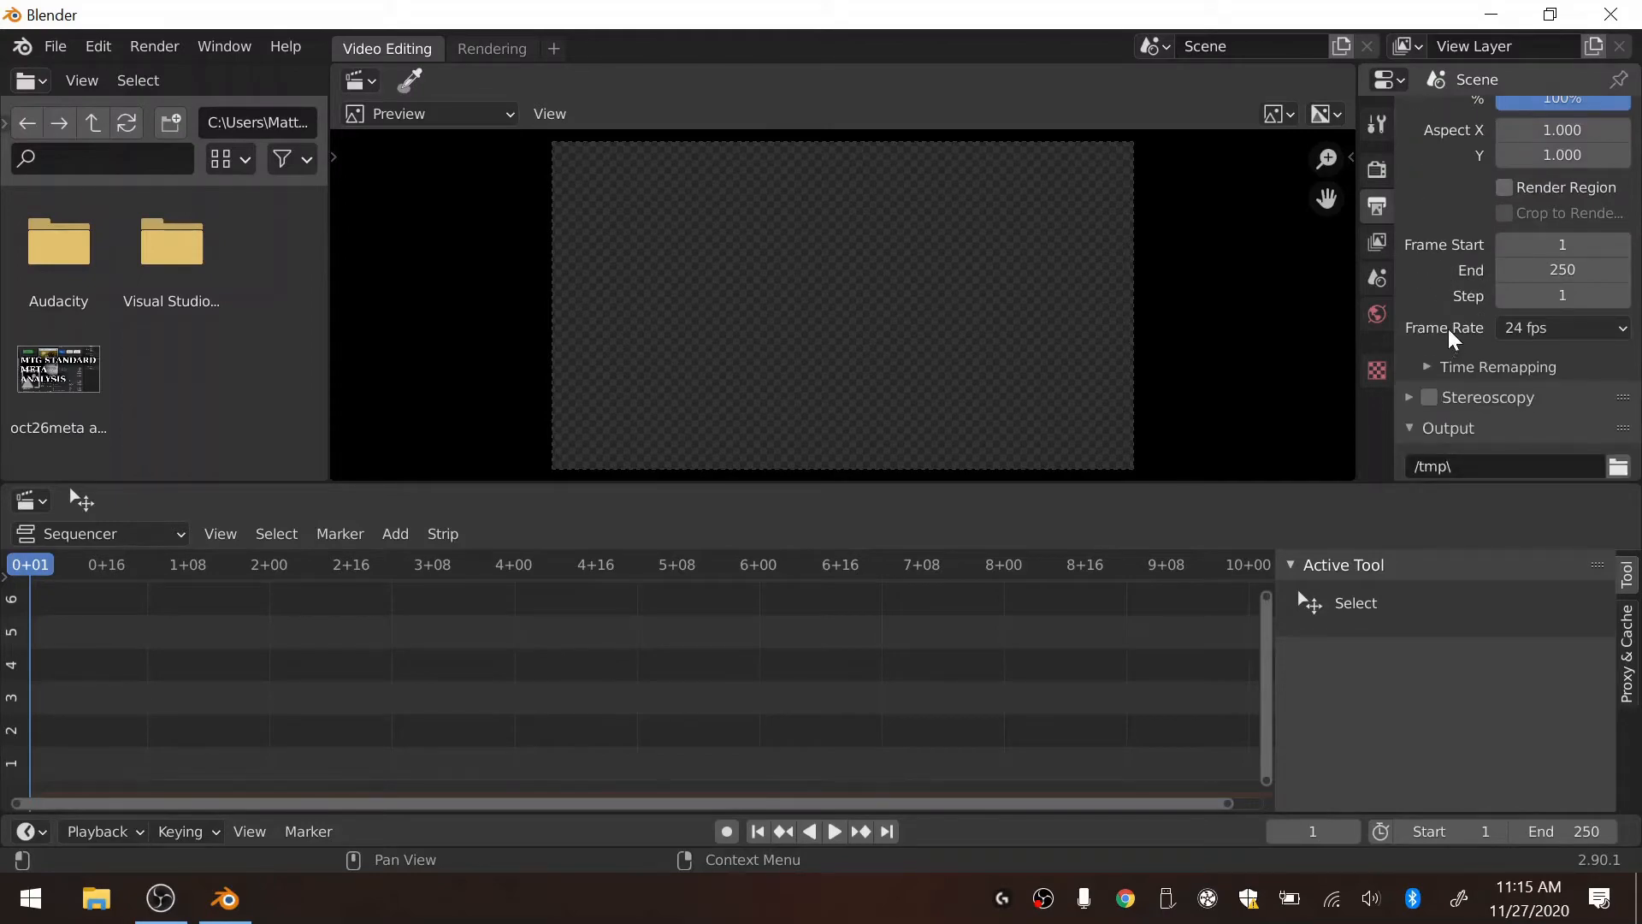
scroll(1454, 381, down, 1)
click(1616, 433)
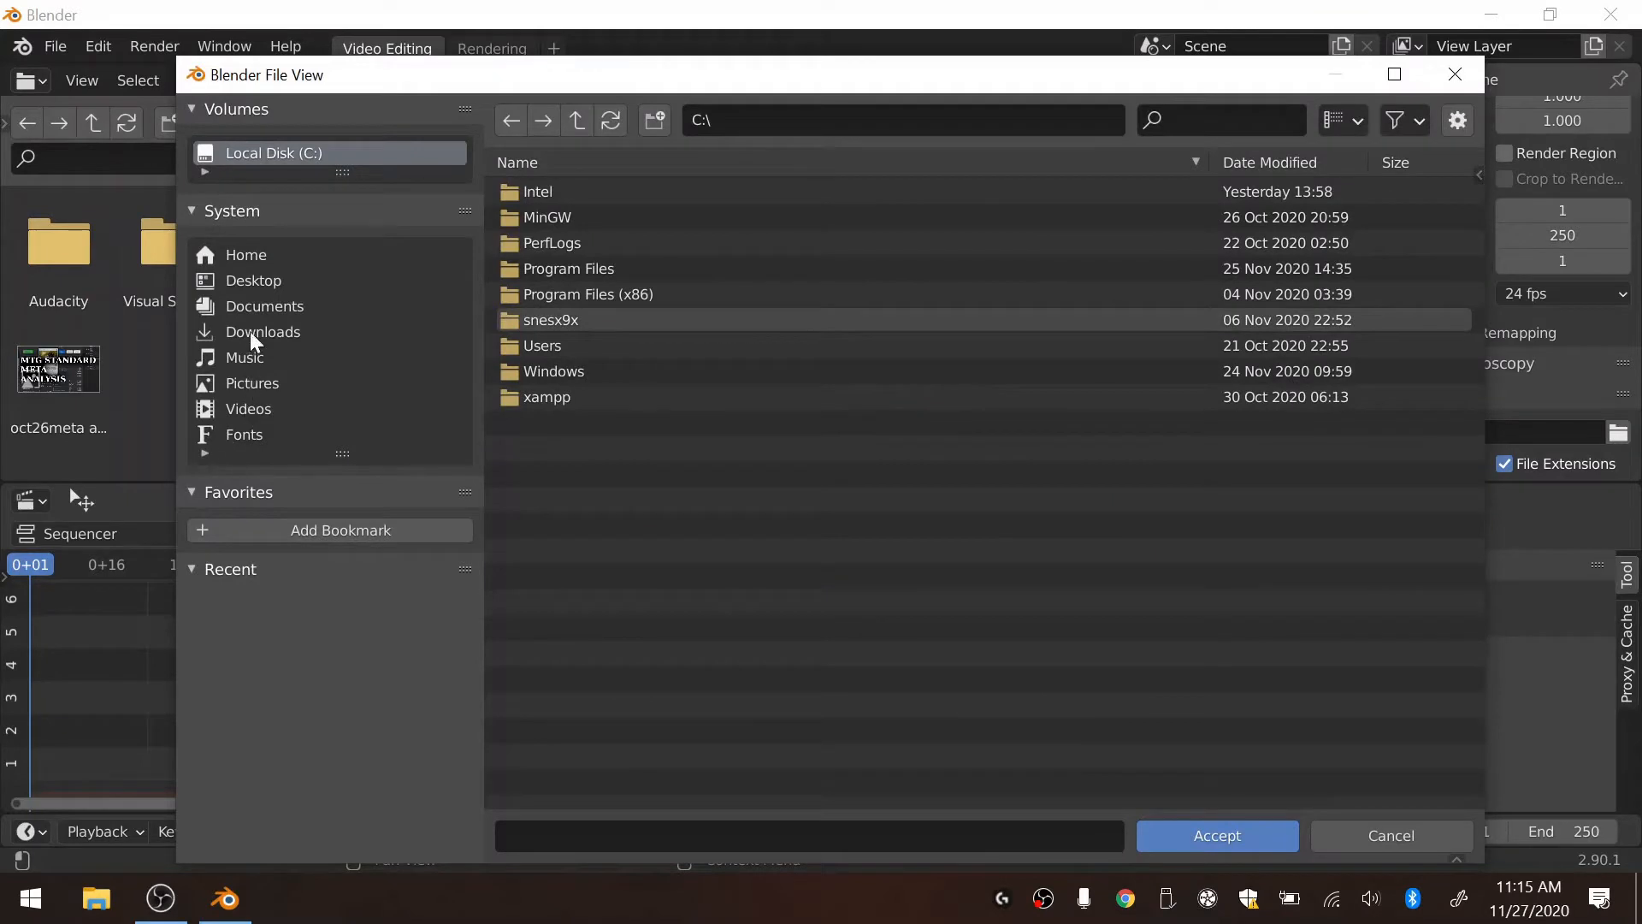
click(257, 409)
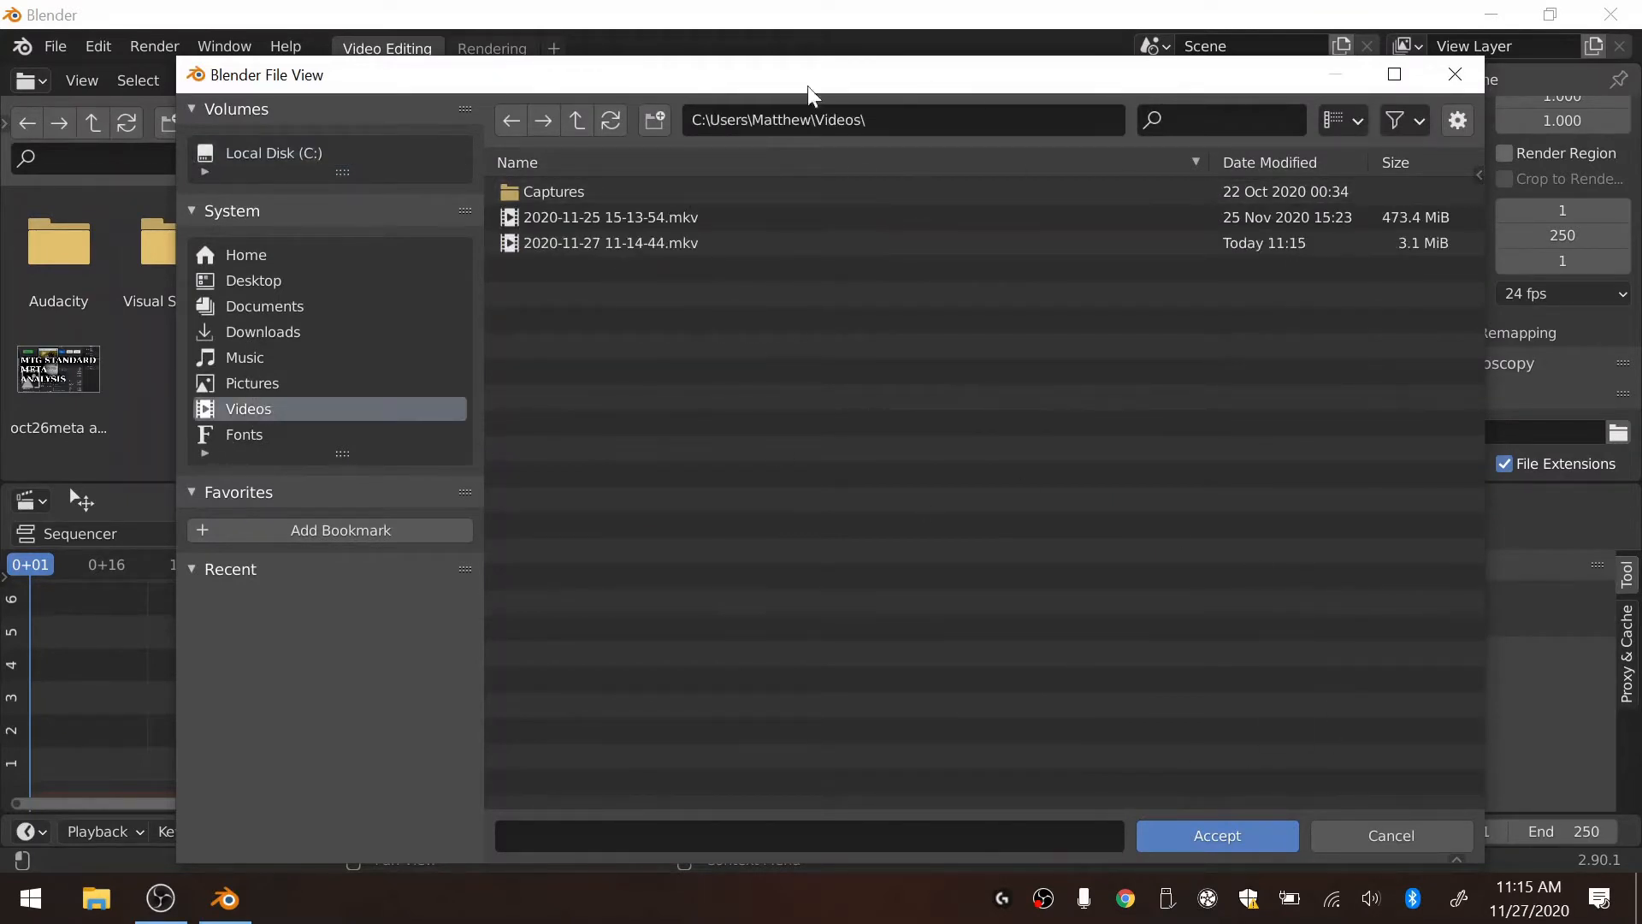
click(655, 120)
text(R)
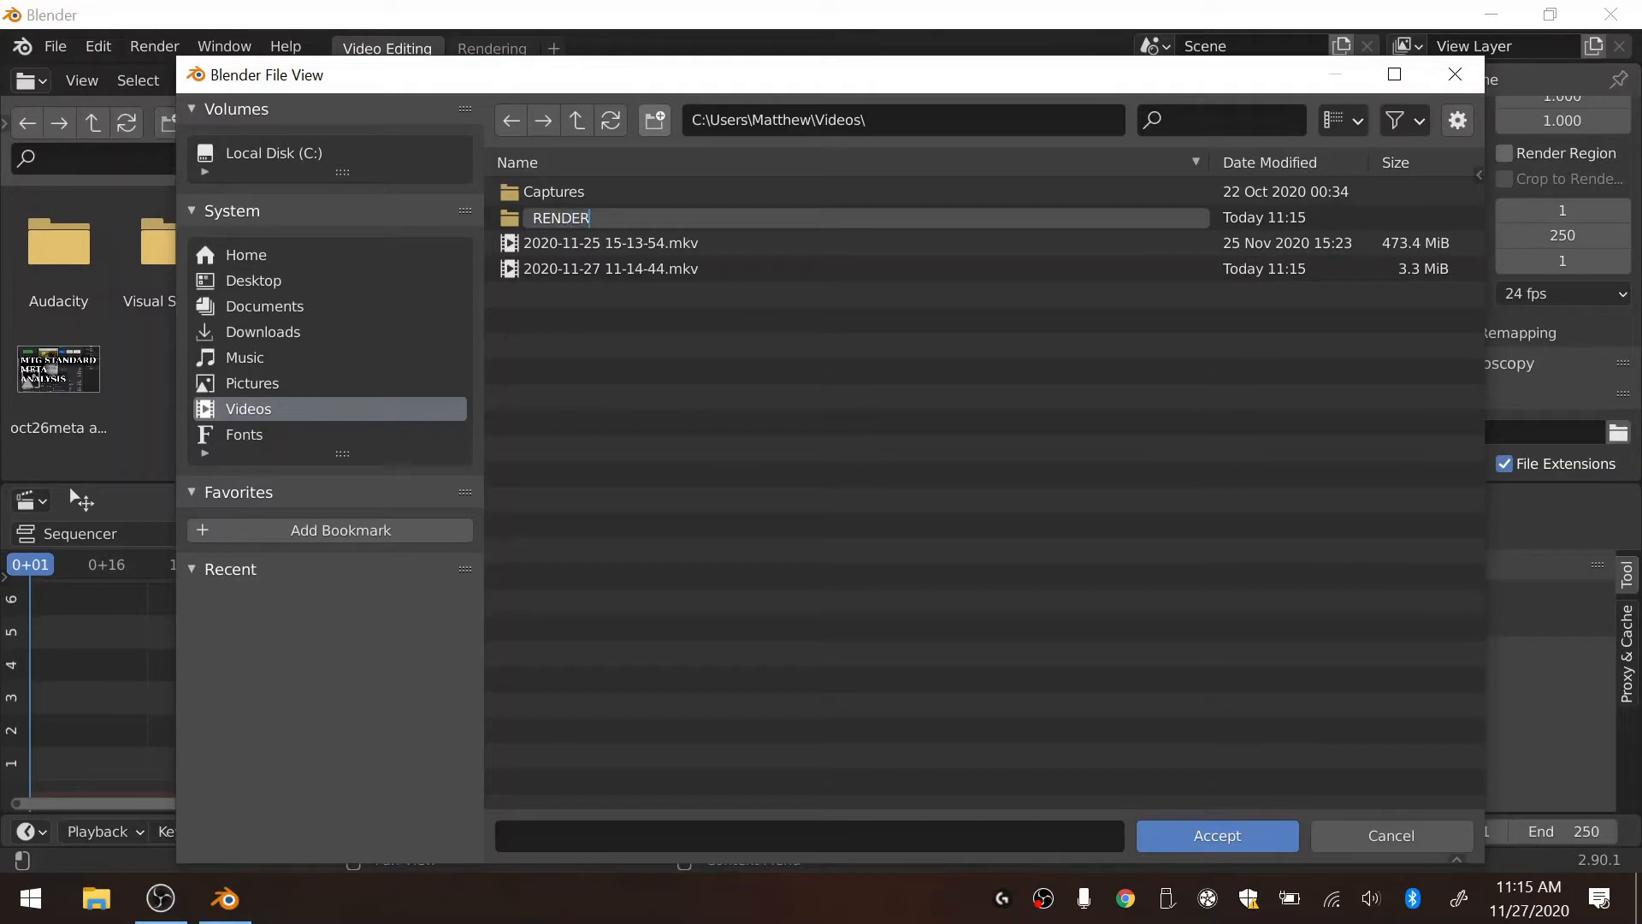
text(ENDER)
key(Return)
double_click(690, 225)
click(1256, 847)
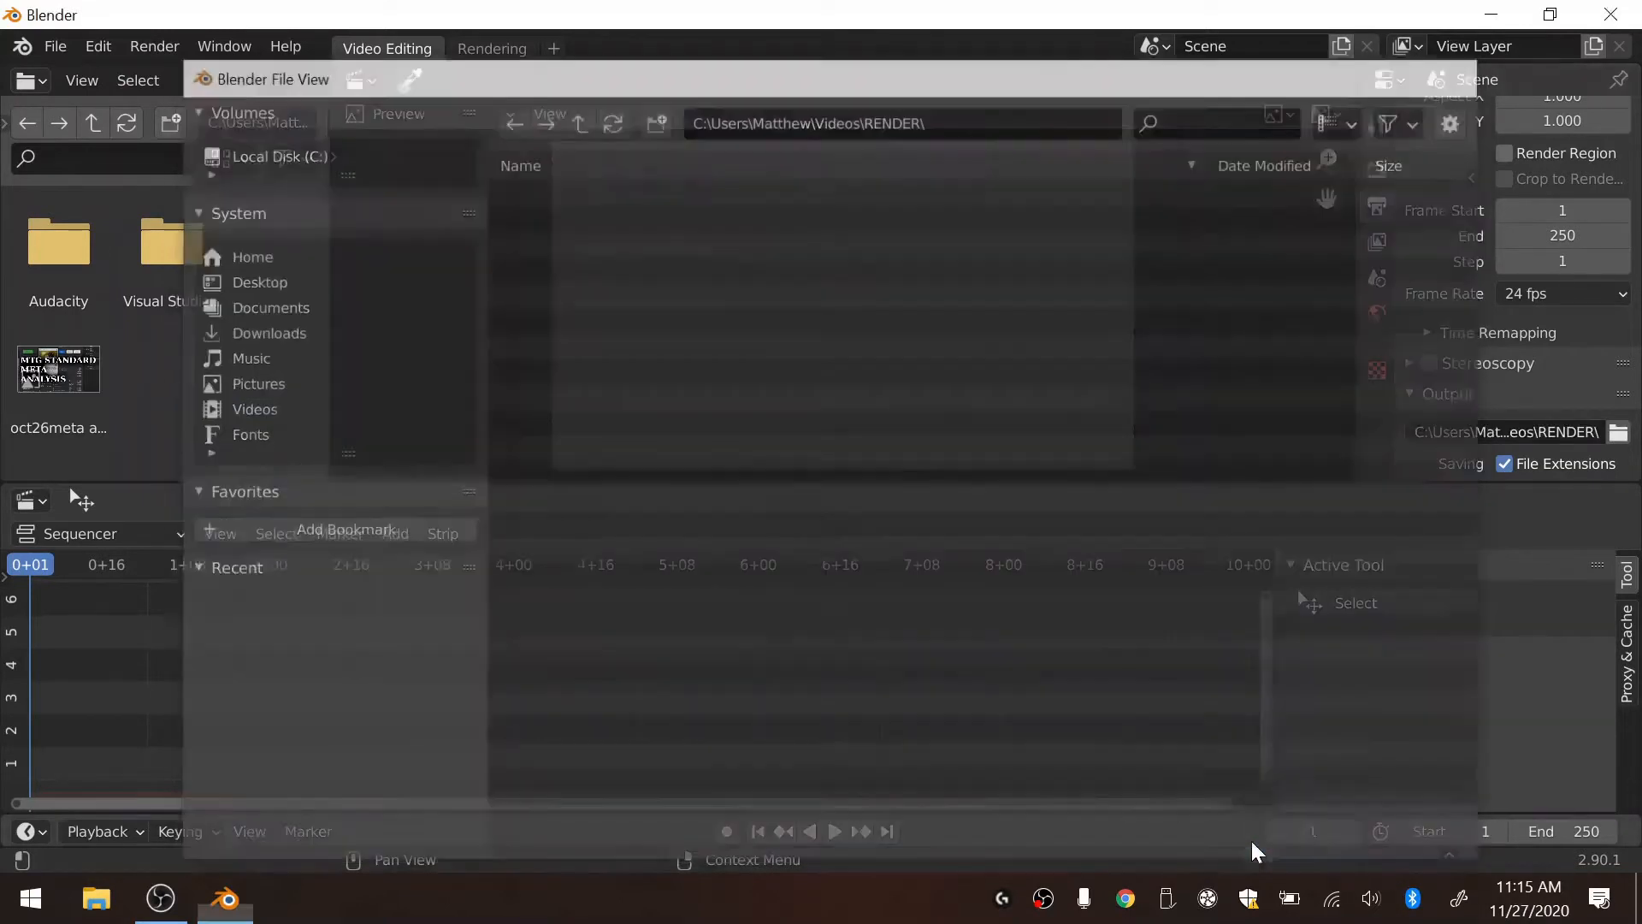
Step: Set the output file format to FFmpeg video and expand the Encoding settings
scroll(1552, 428, down, 3)
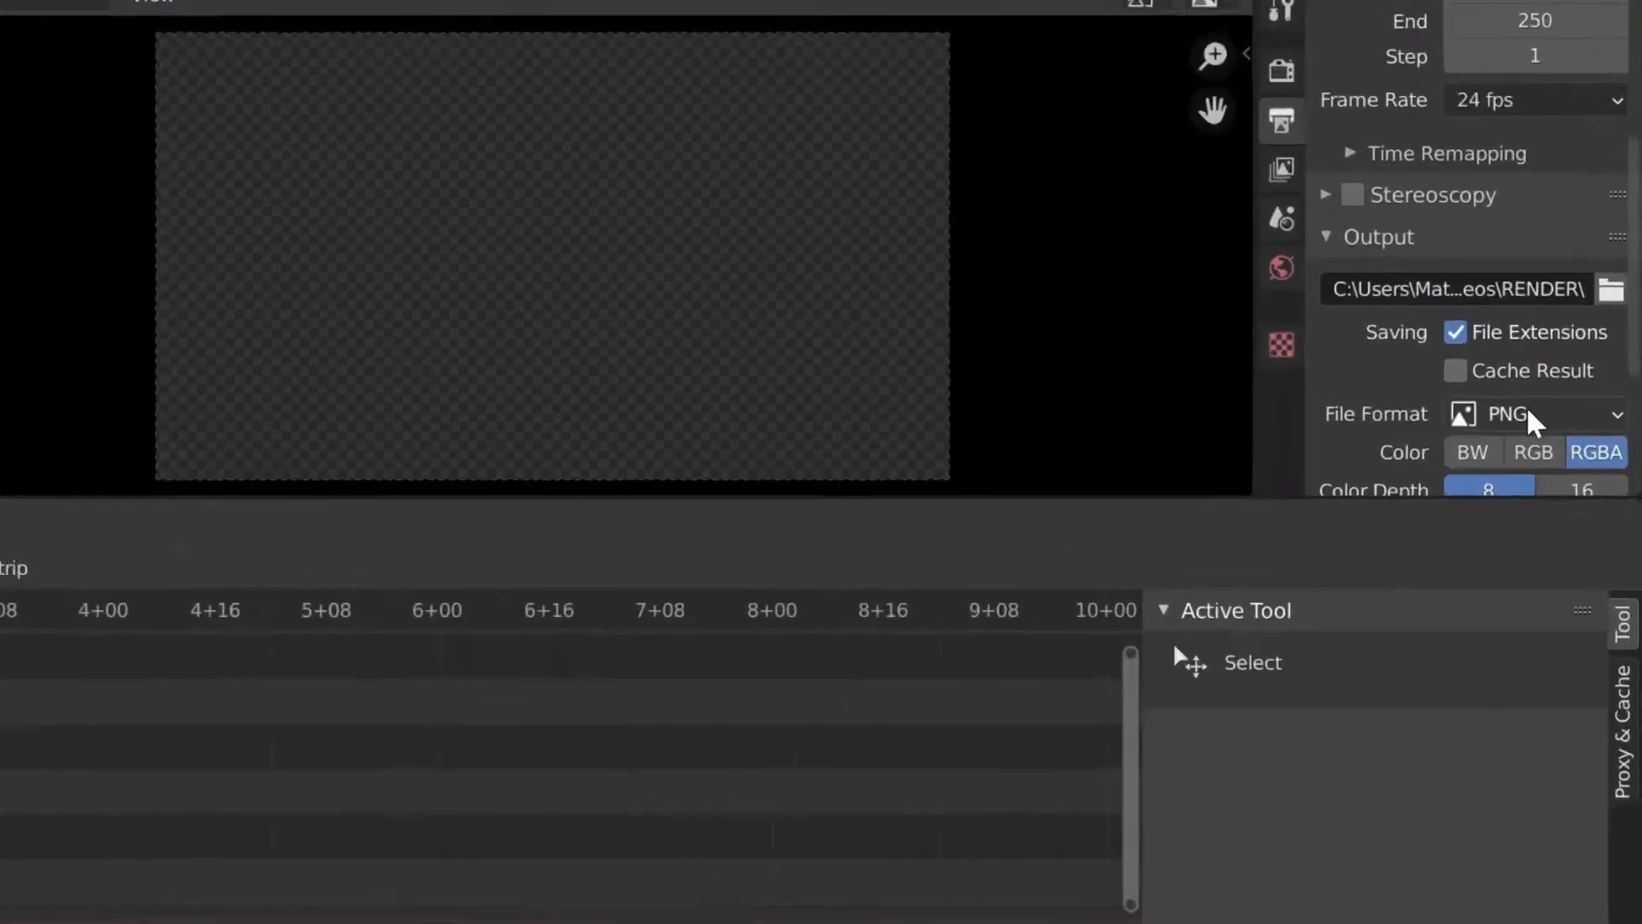
click(1559, 419)
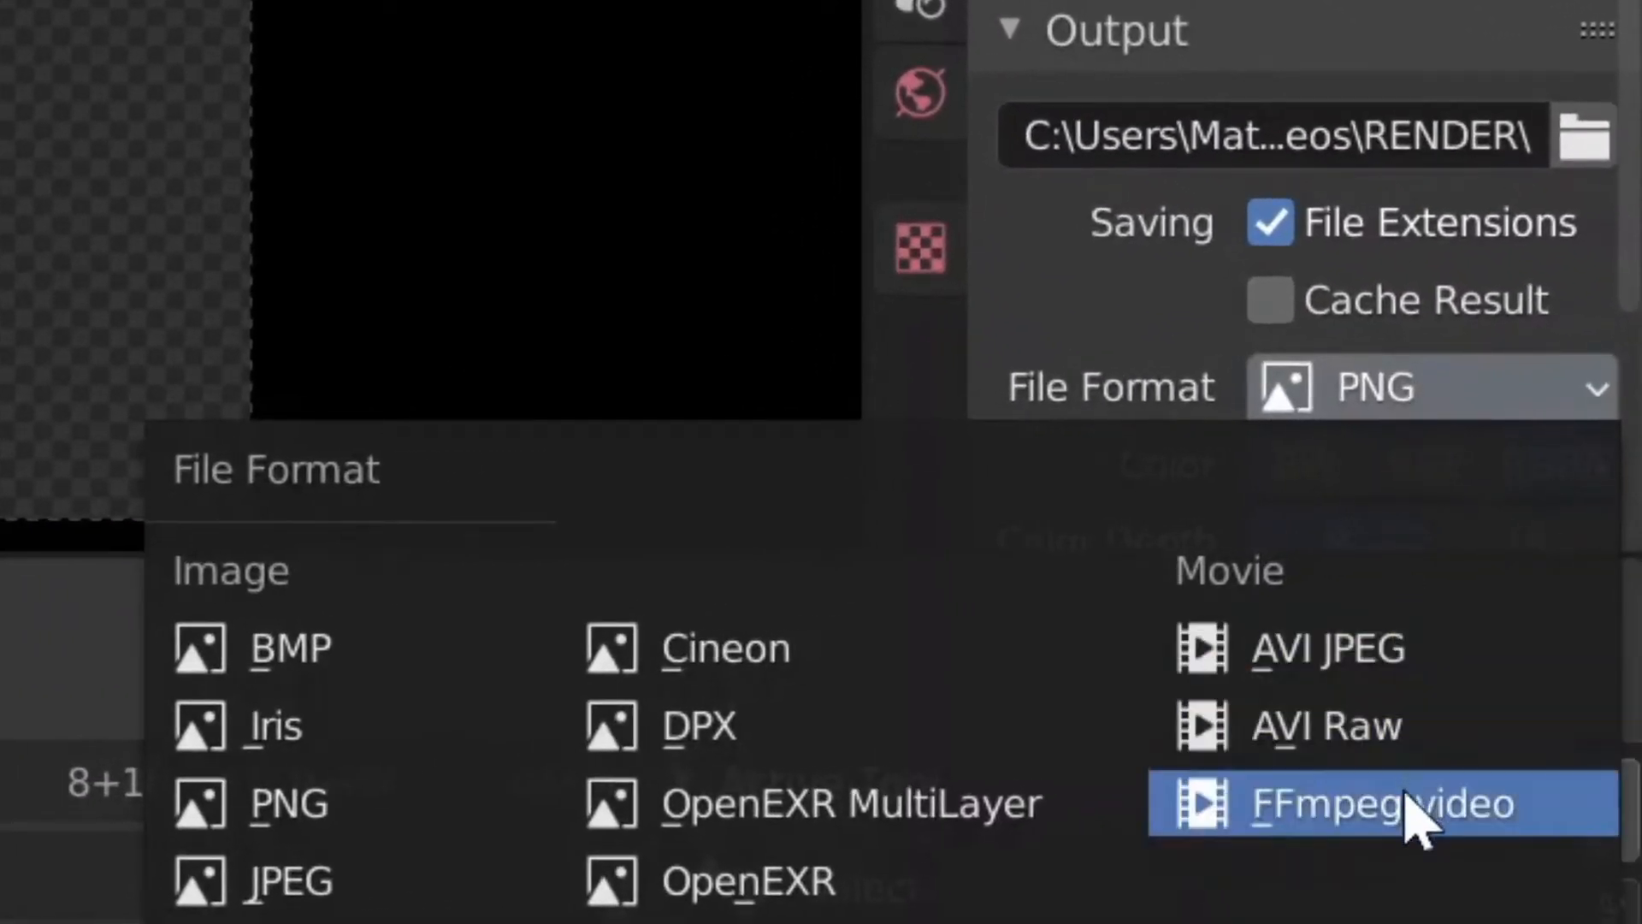
click(1420, 826)
scroll(1155, 385, down, 3)
click(1133, 396)
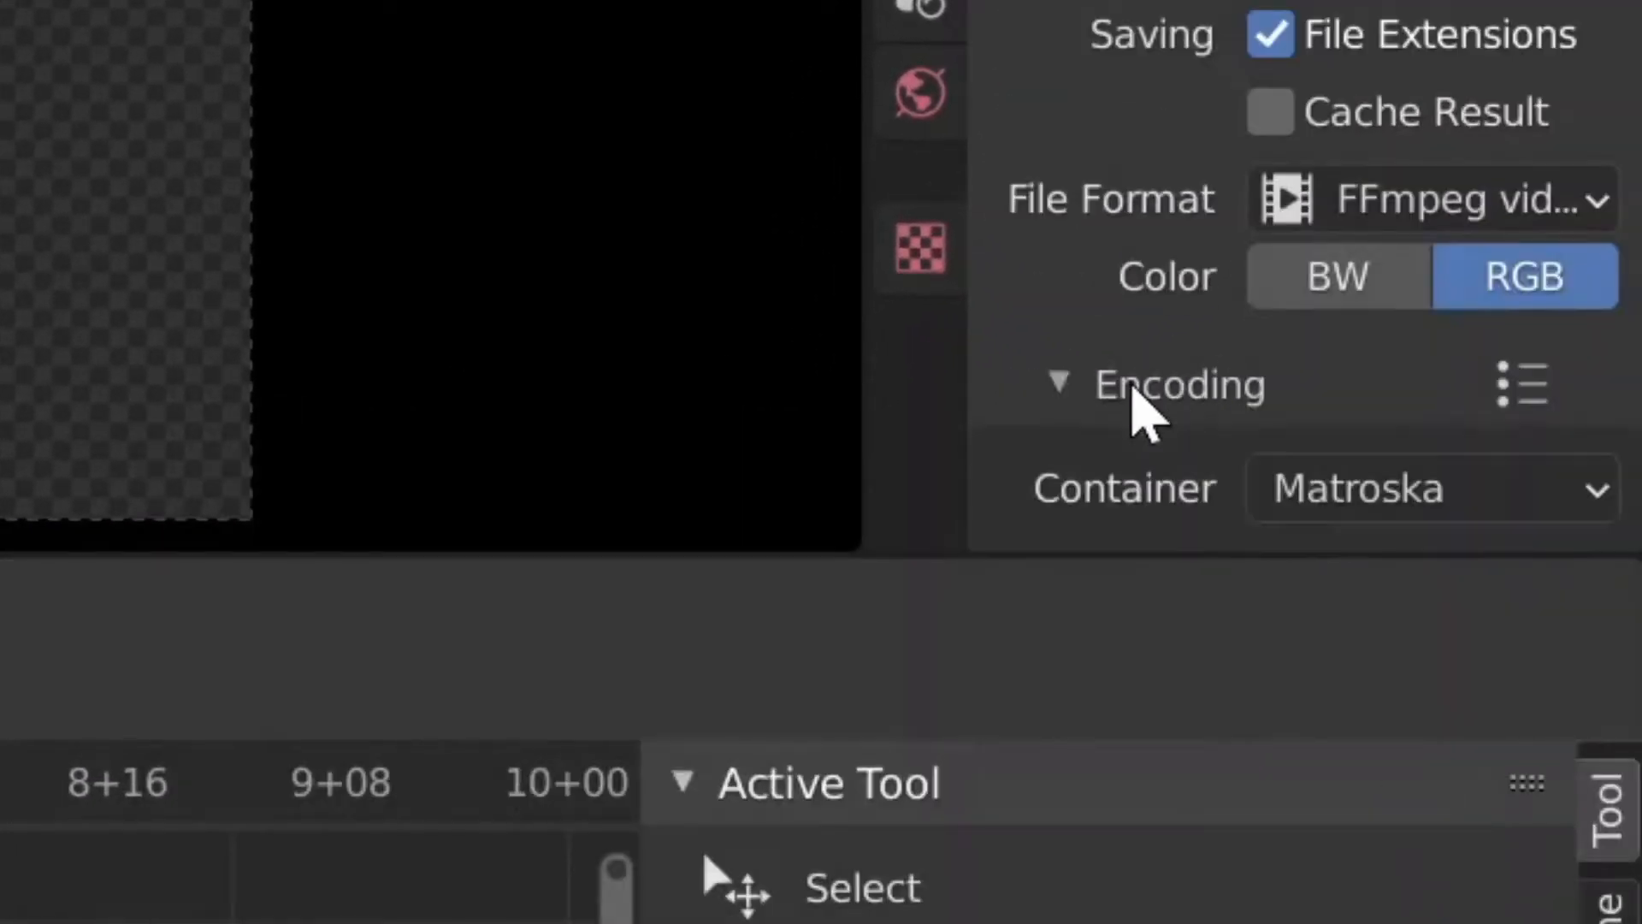
Step: Set the output's audio codec to AAC
scroll(1137, 402, down, 8)
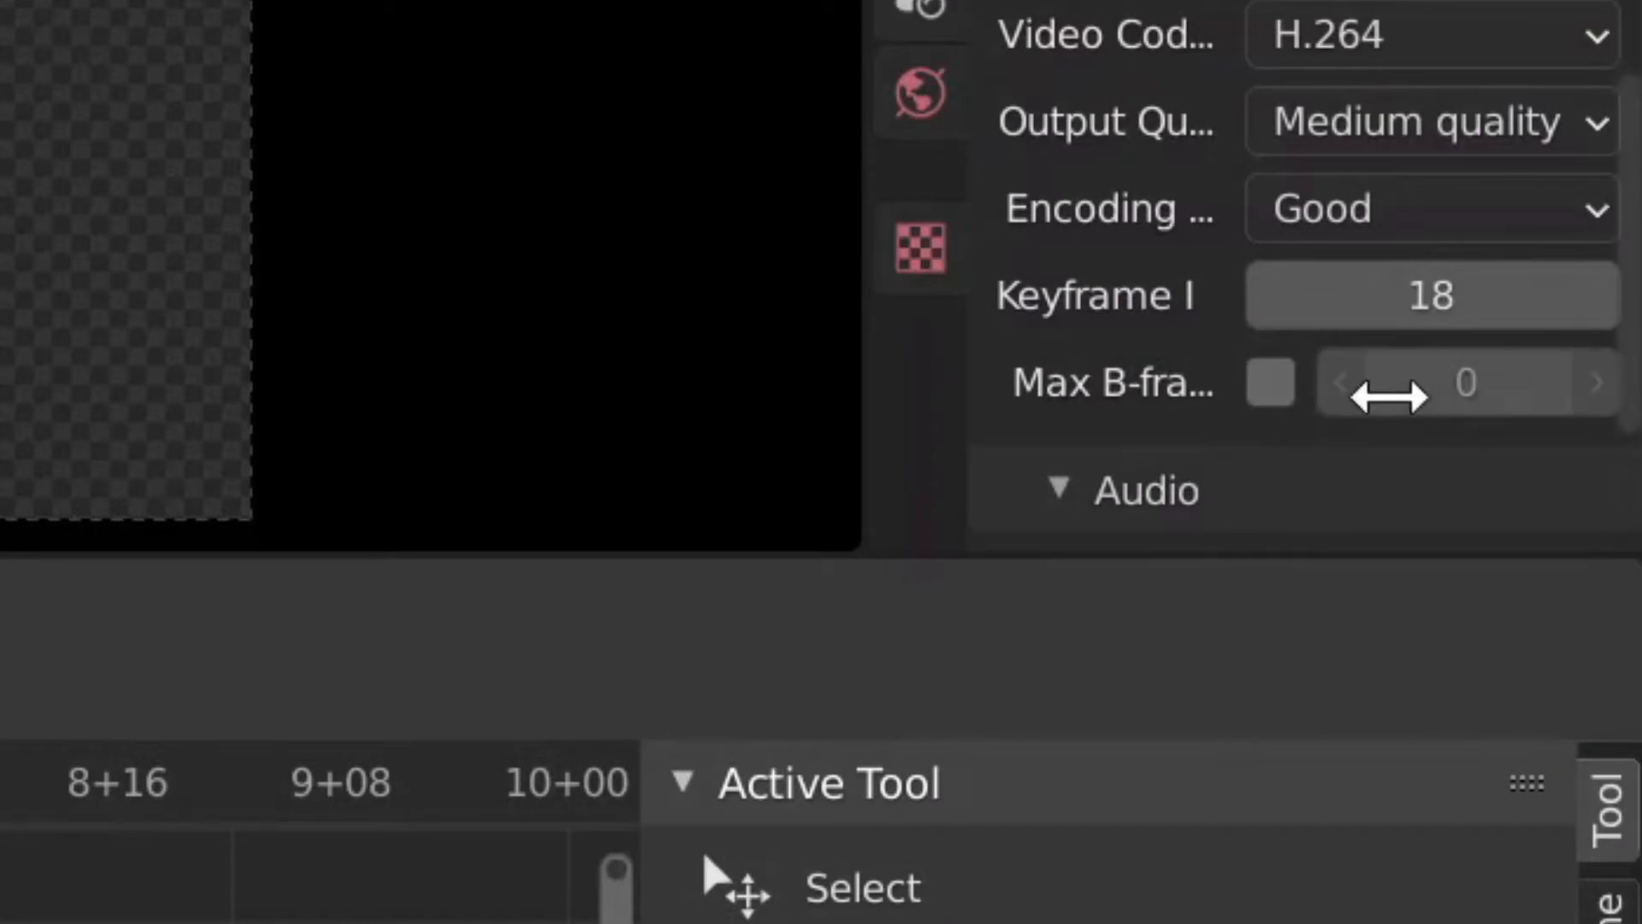
scroll(1388, 396, down, 5)
click(1360, 338)
click(1317, 477)
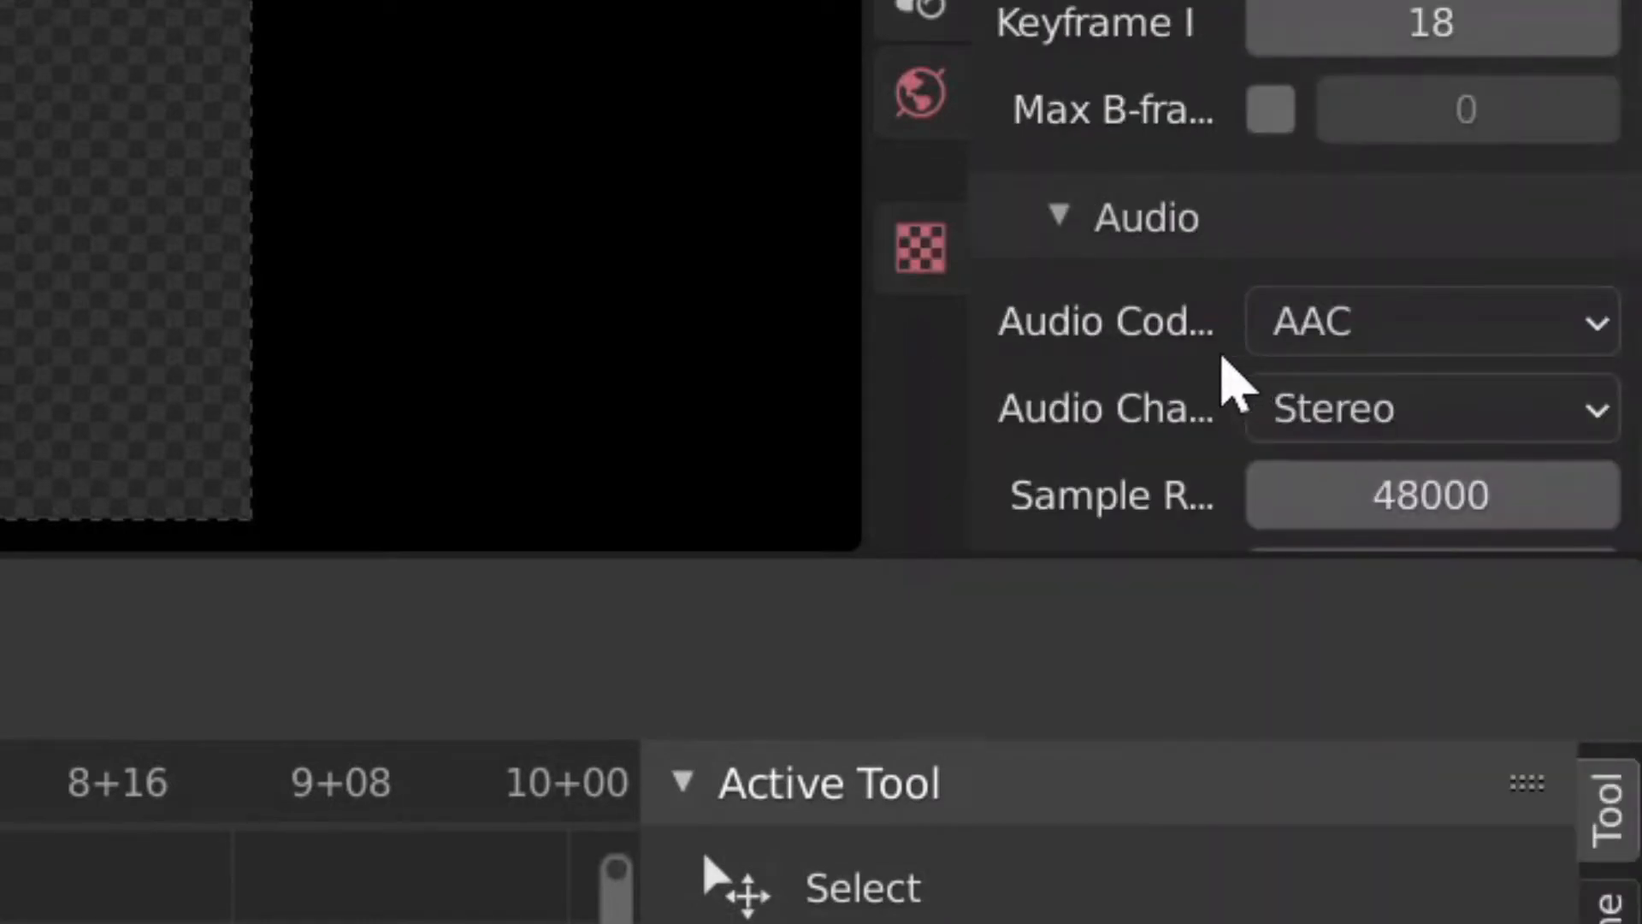
scroll(1214, 381, down, 3)
scroll(1191, 349, up, 1)
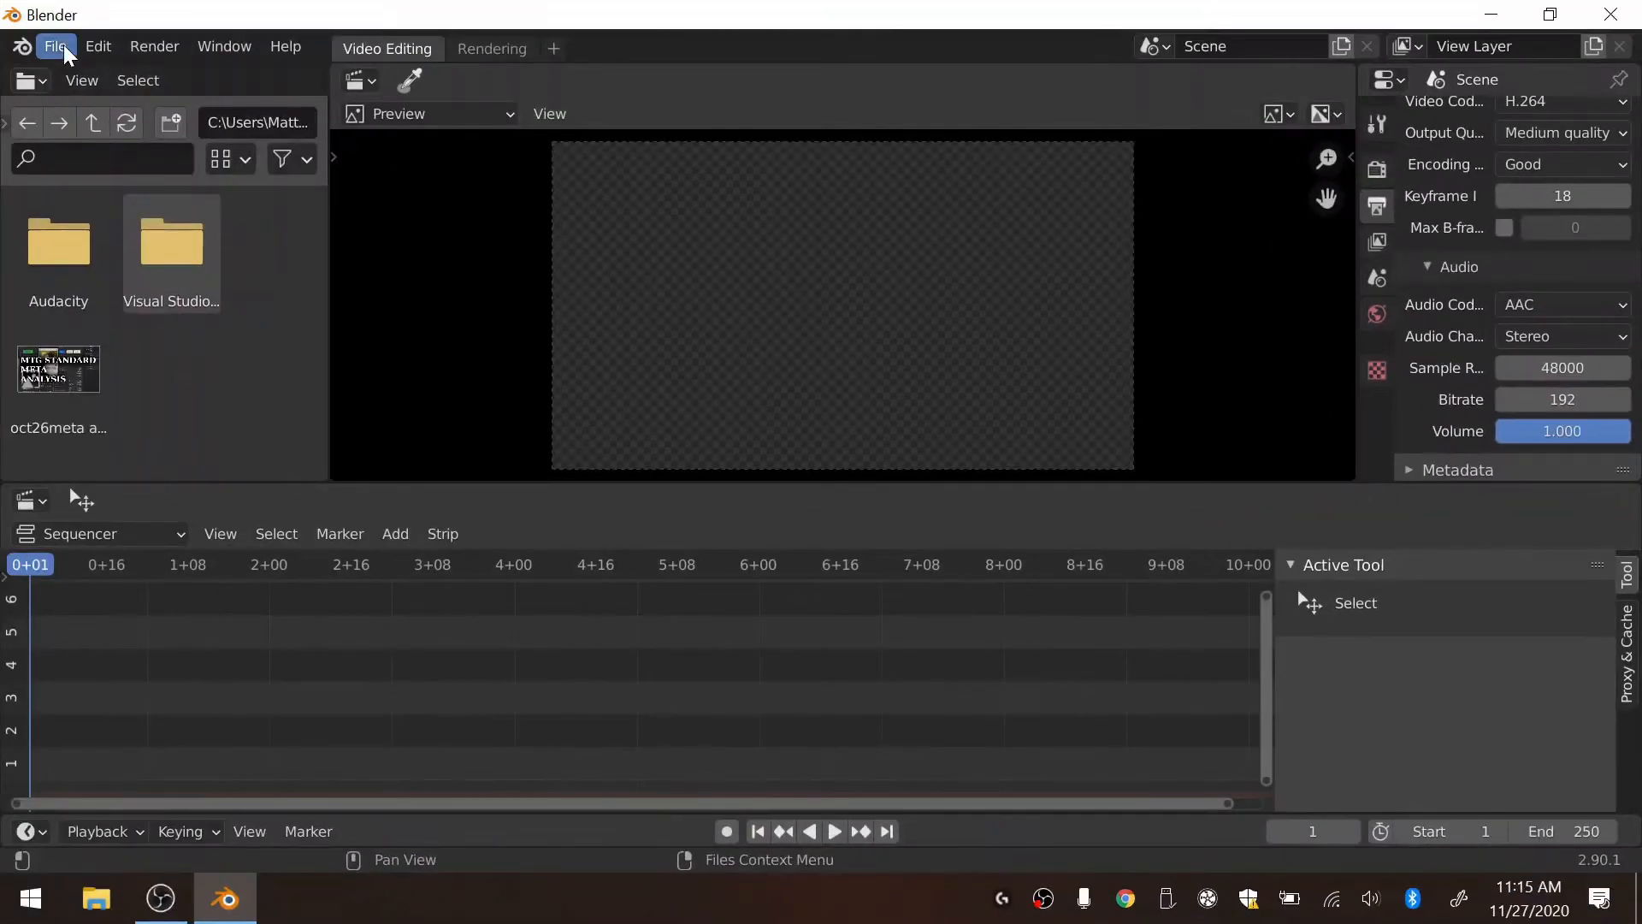
Step: Save the project in the Documents folder as "video editing template.blend"
click(56, 46)
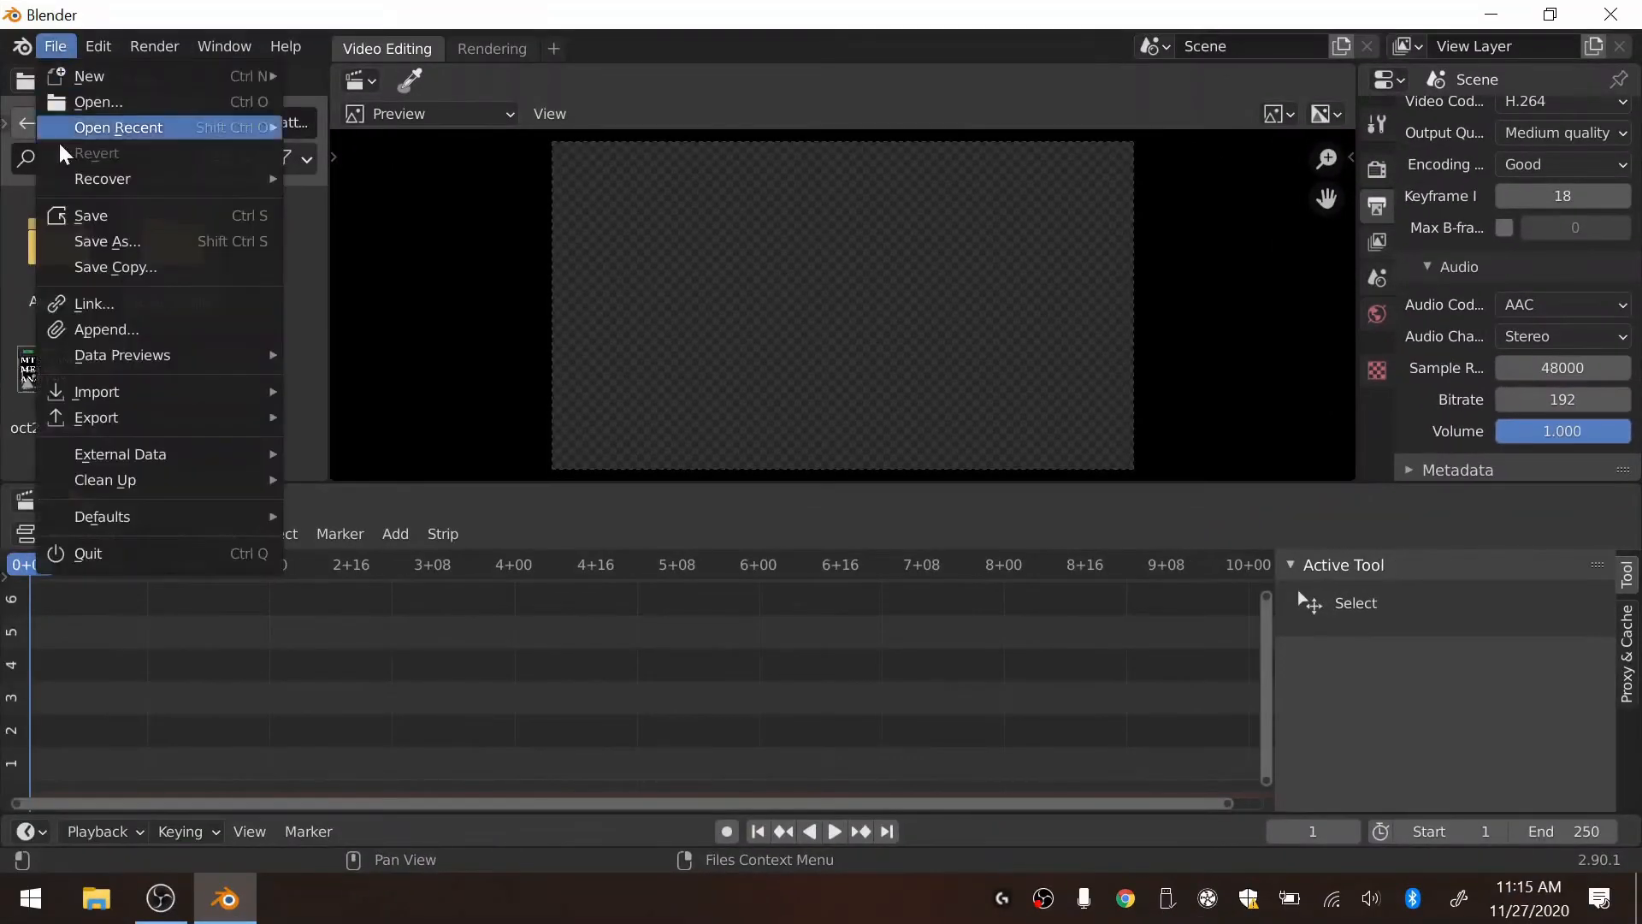
click(107, 241)
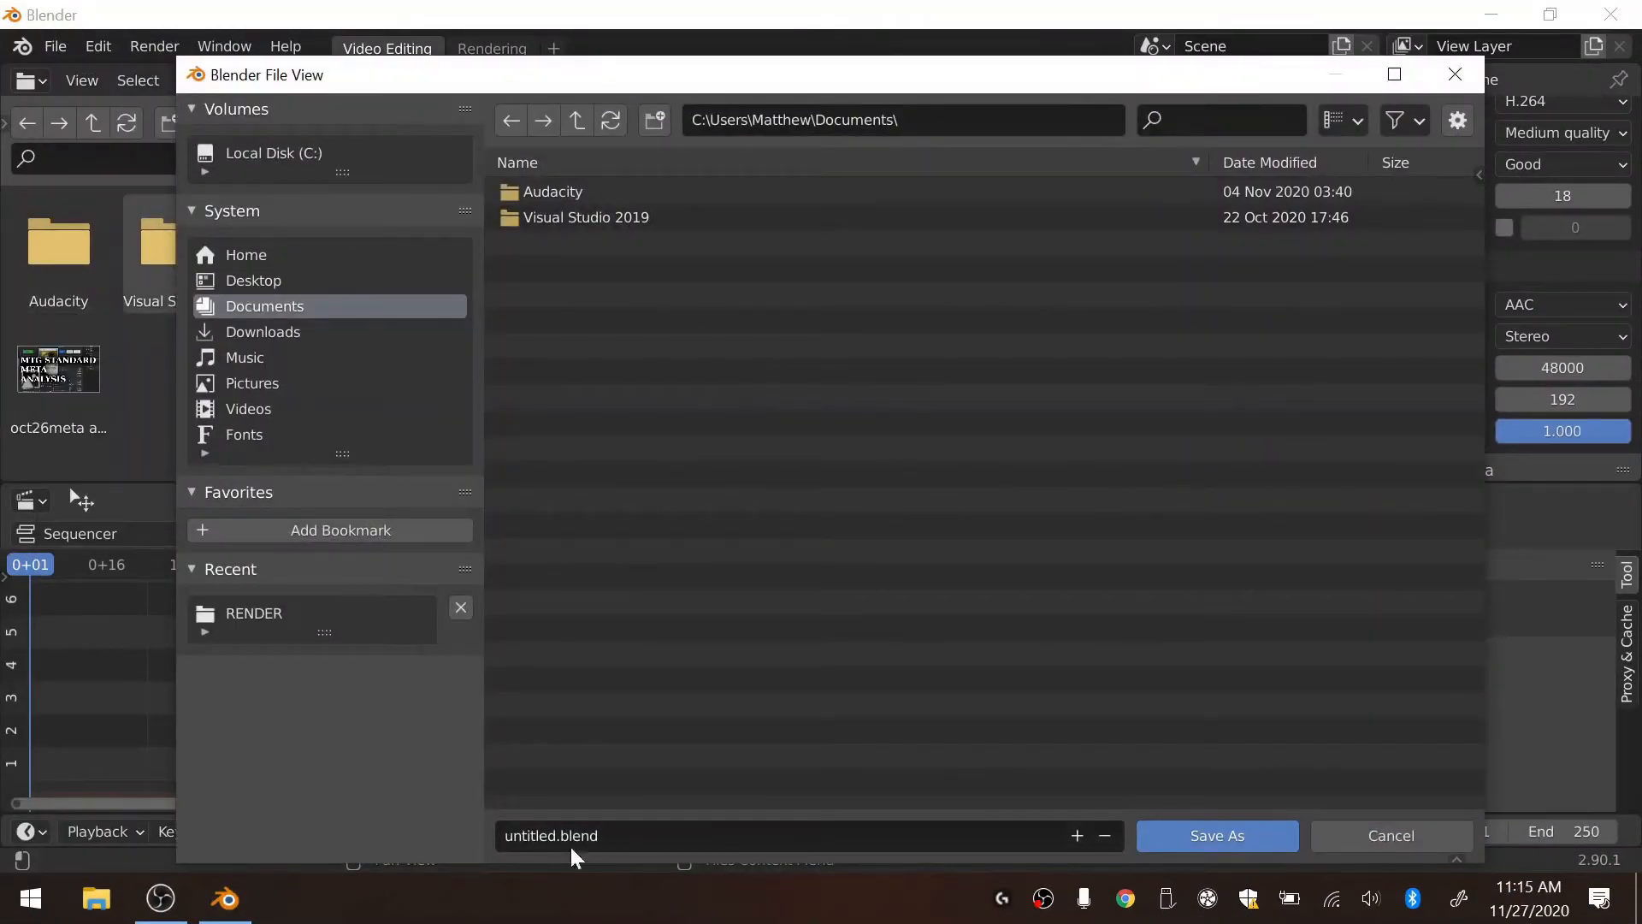
text(VIDEO)
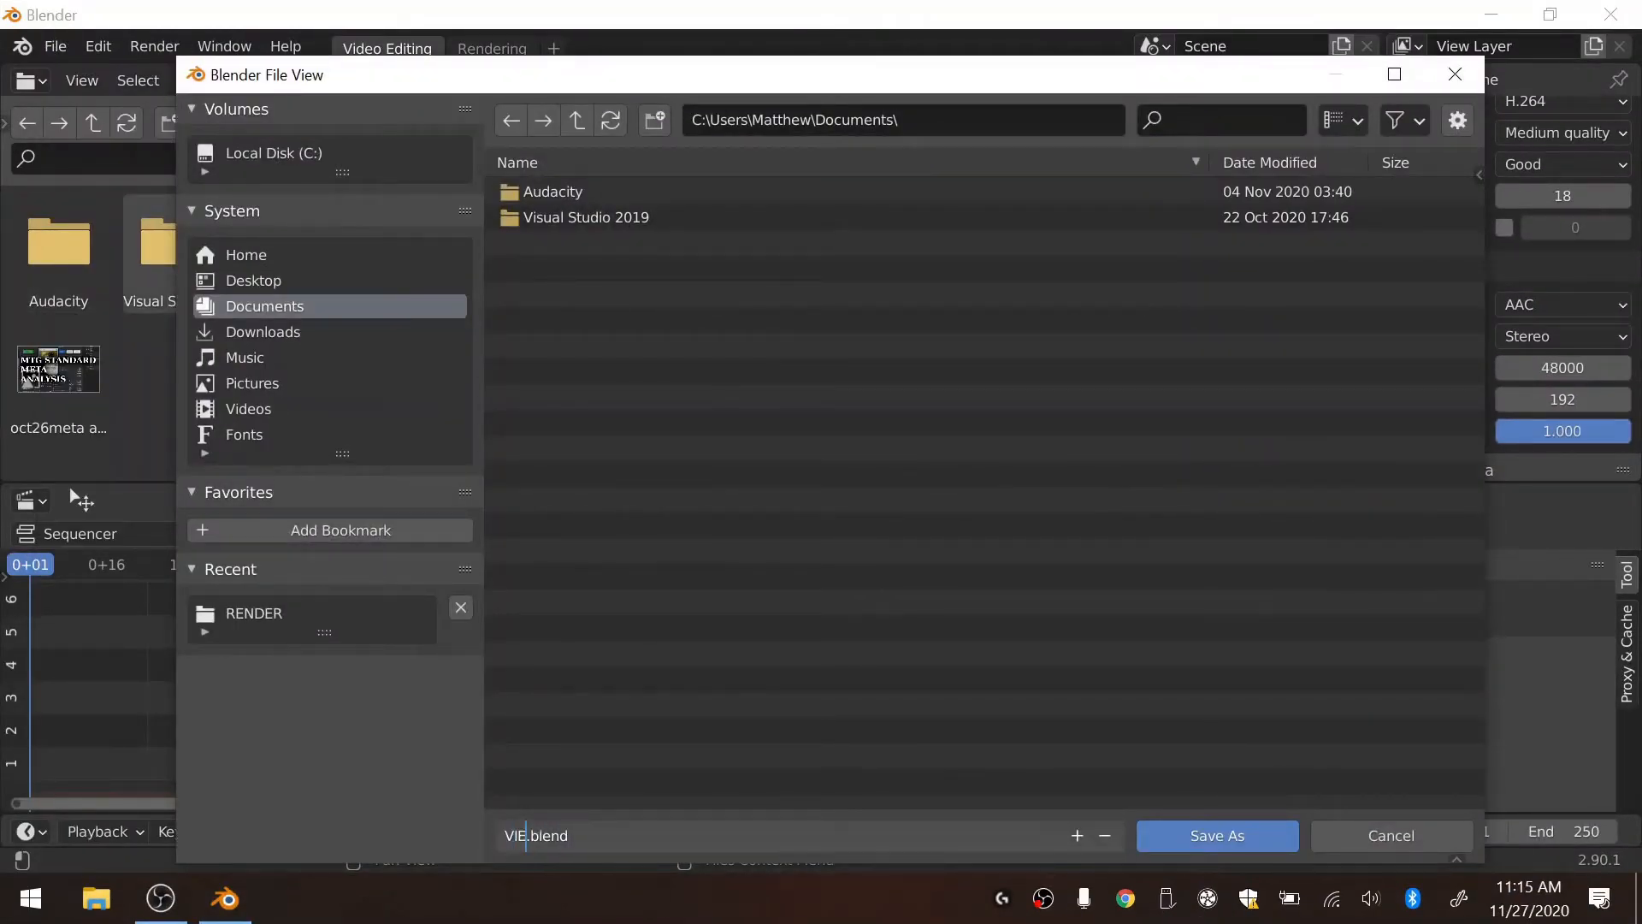
key(BackSpace)
key(BackSpace)
key(BackSpace)
key(BackSpace)
text(v)
key(BackSpace)
key(BackSpace)
text(video editing template)
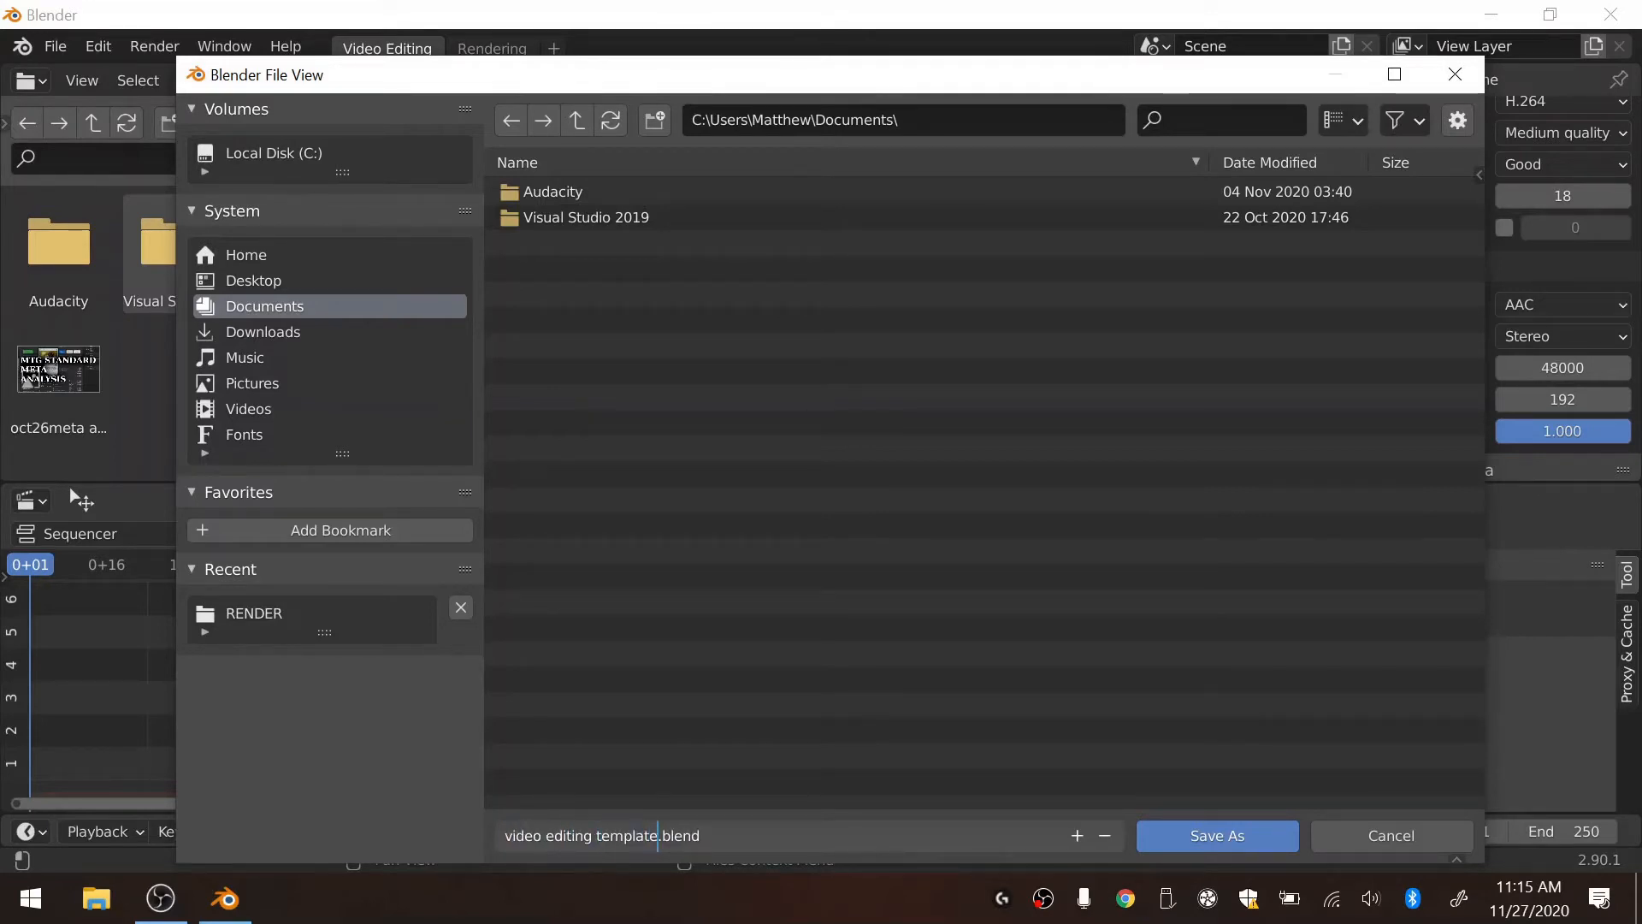
click(1225, 837)
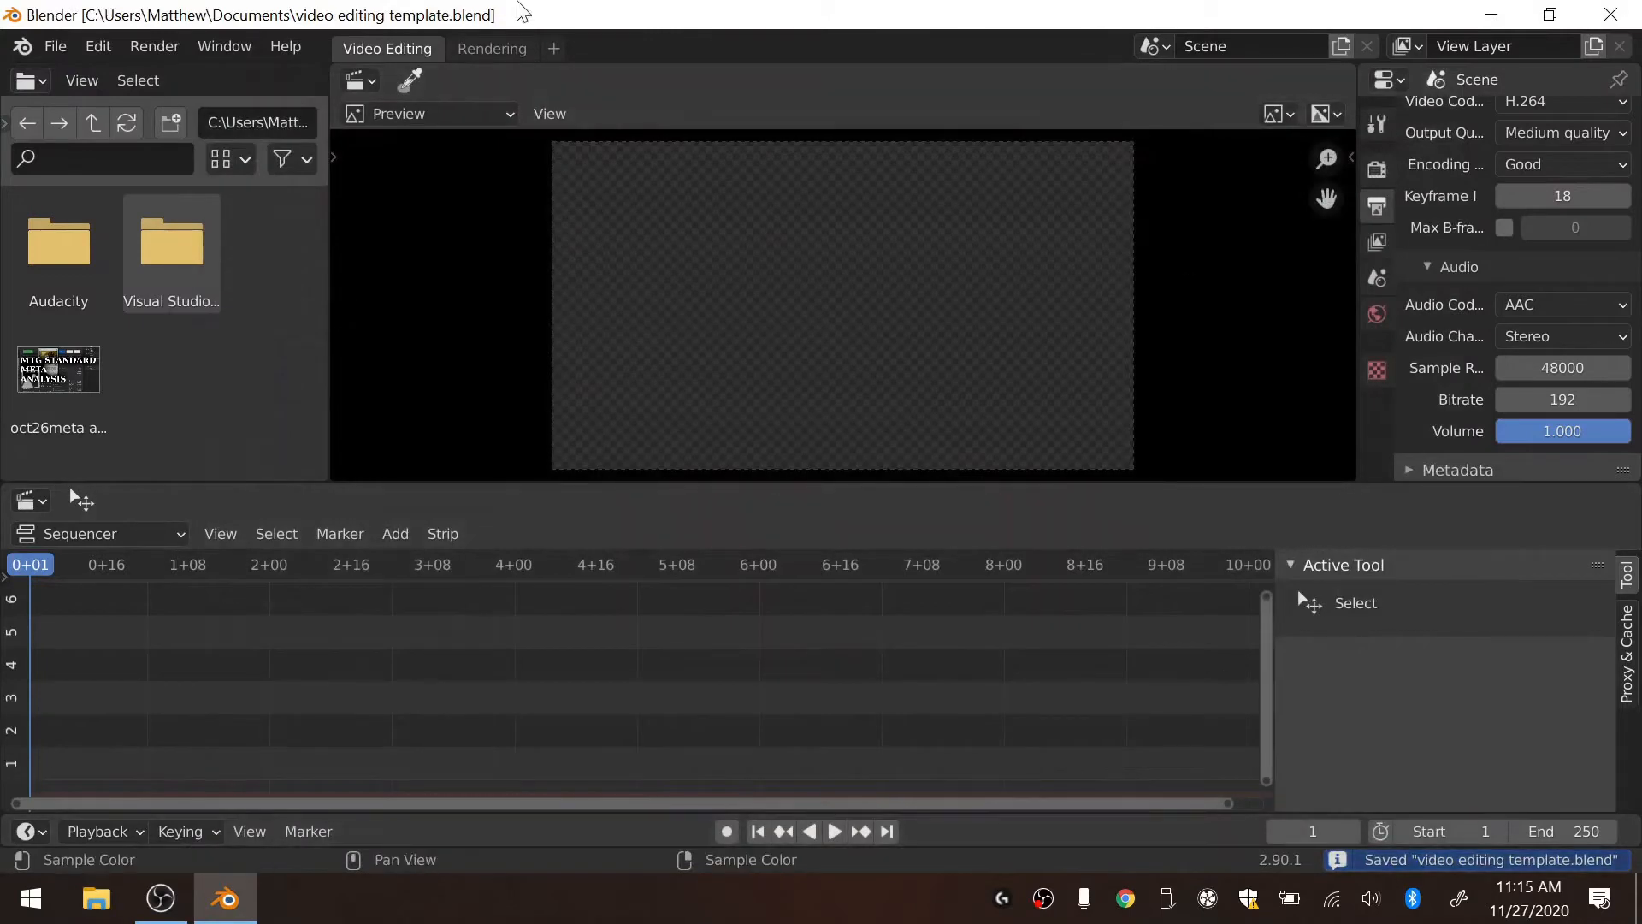
Step: Reopen "video editing template.blend" from the recent files
scroll(565, 769, down, 1)
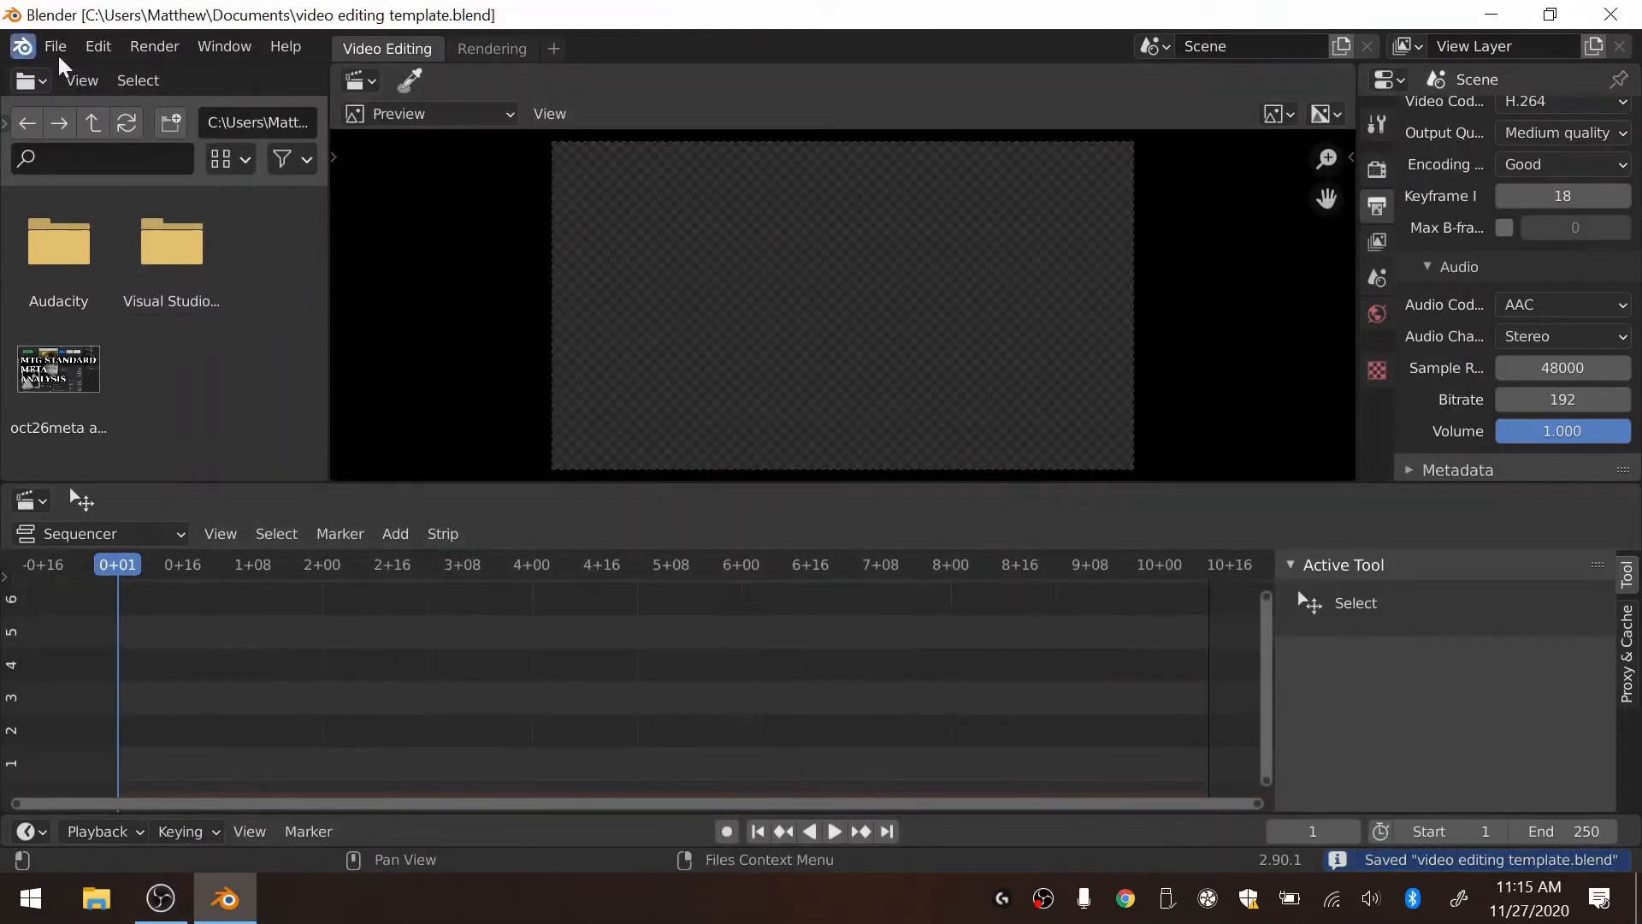
click(60, 48)
mouse_move(120, 128)
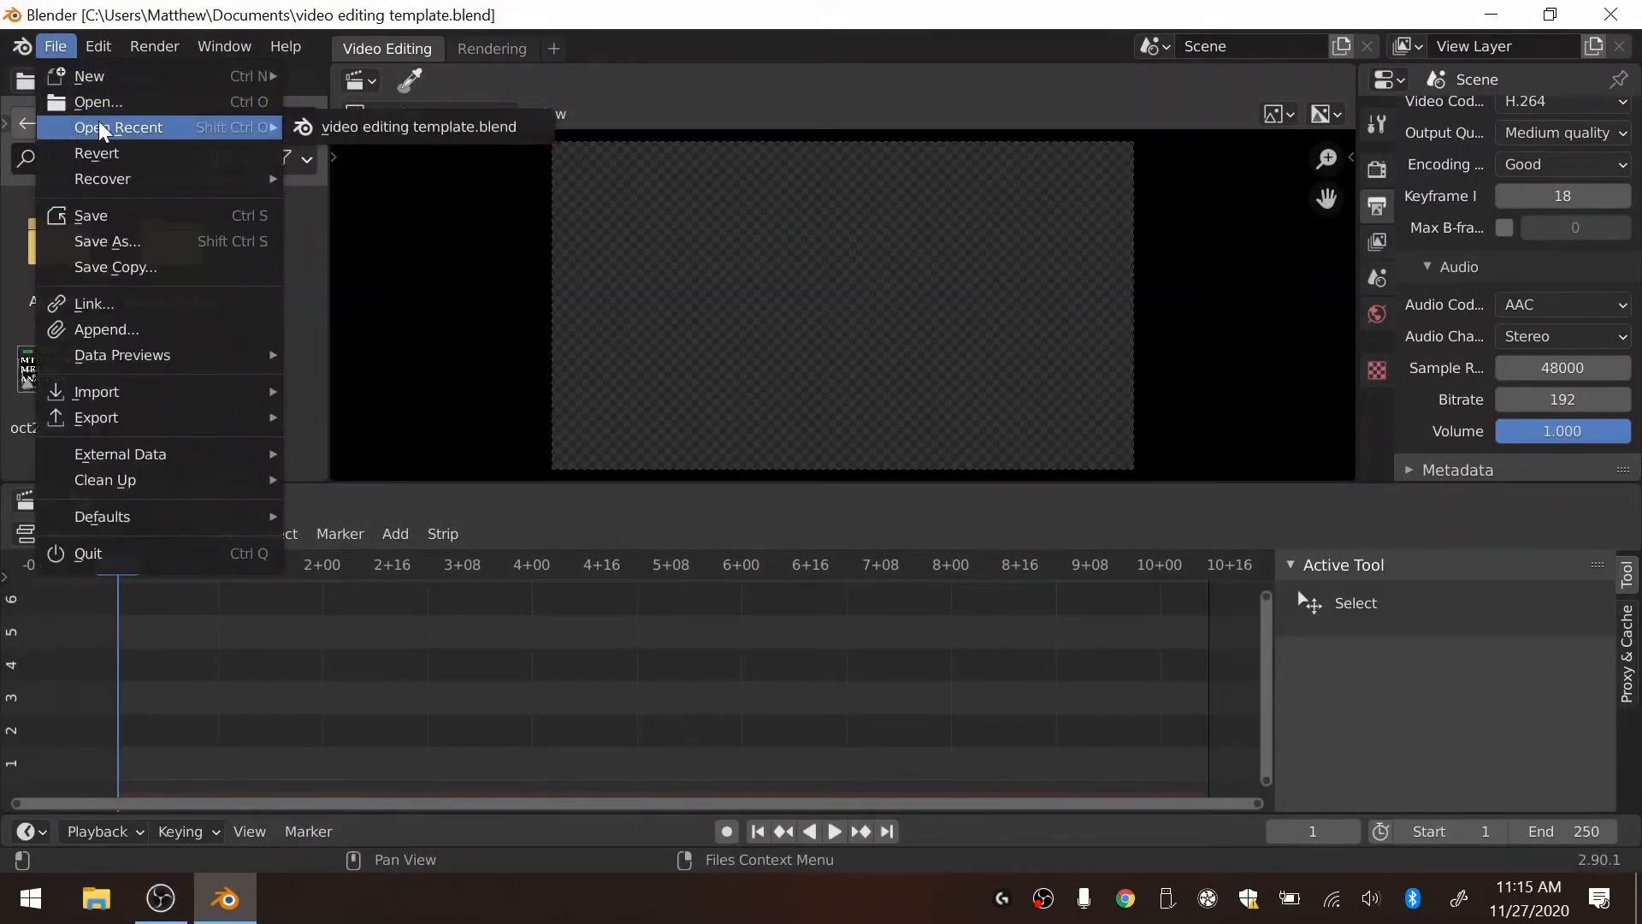
click(433, 137)
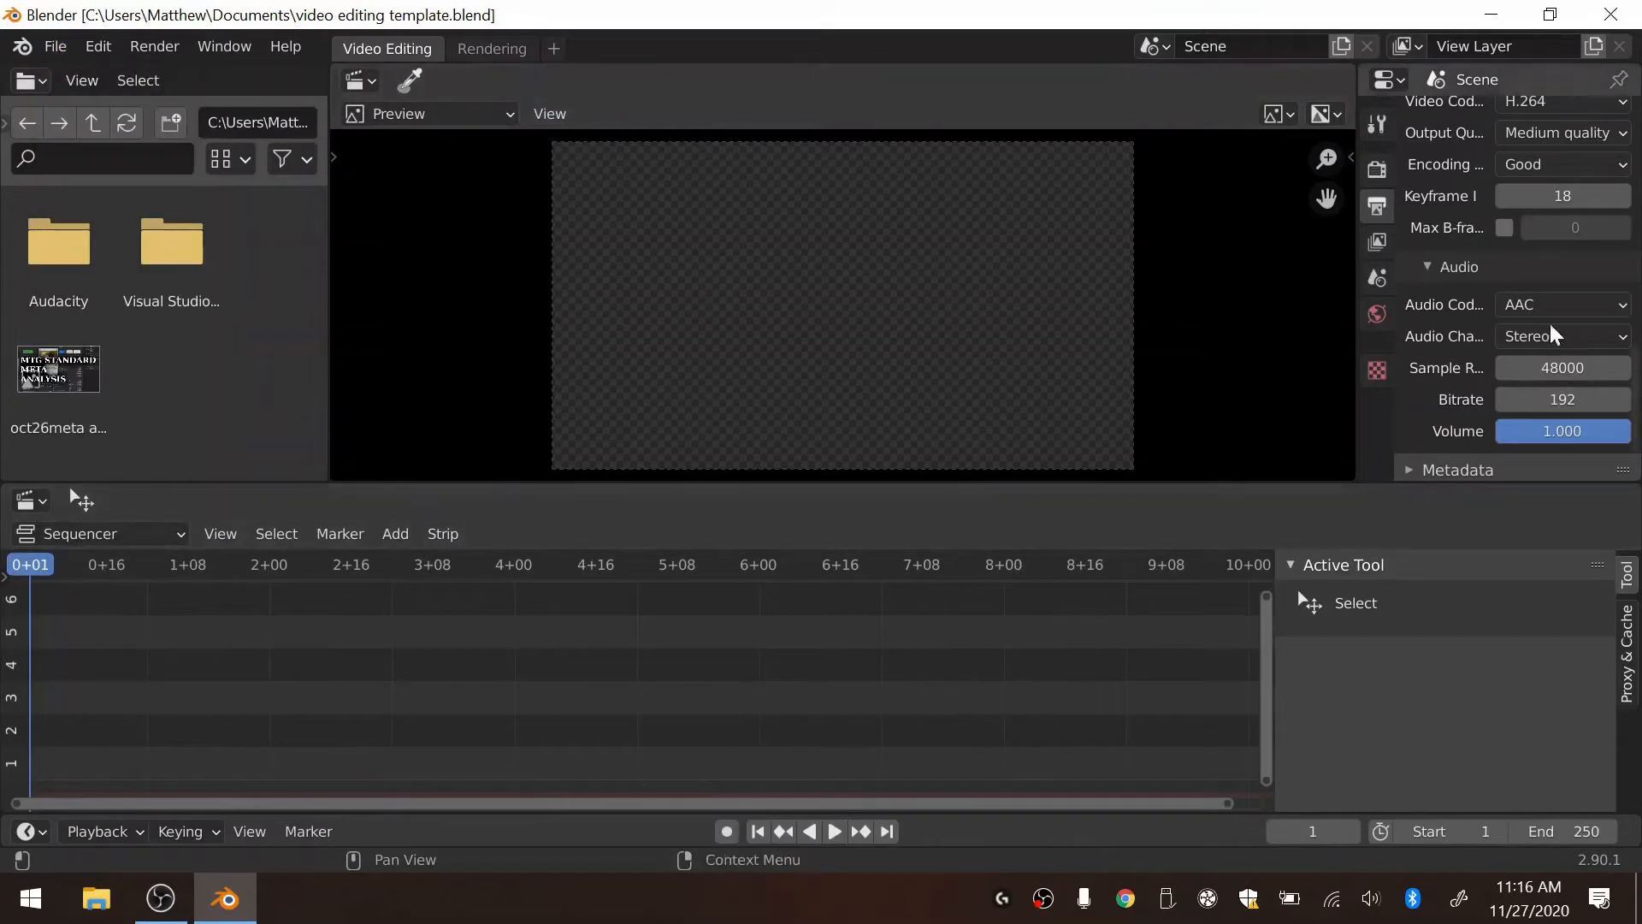
click(56, 47)
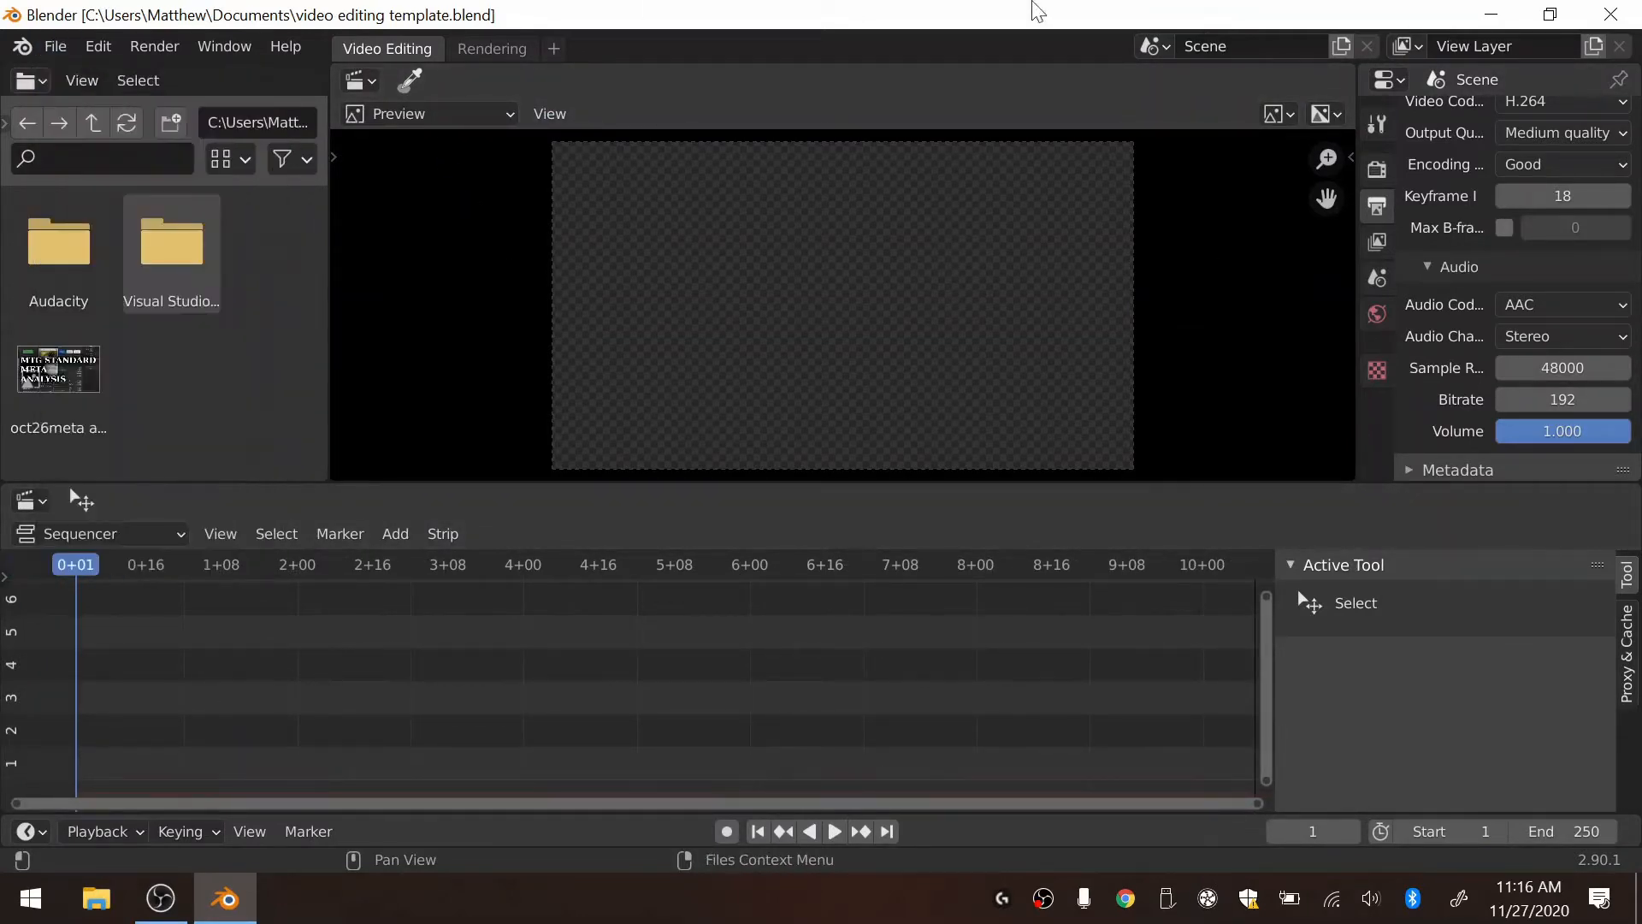
scroll(817, 744, down, 3)
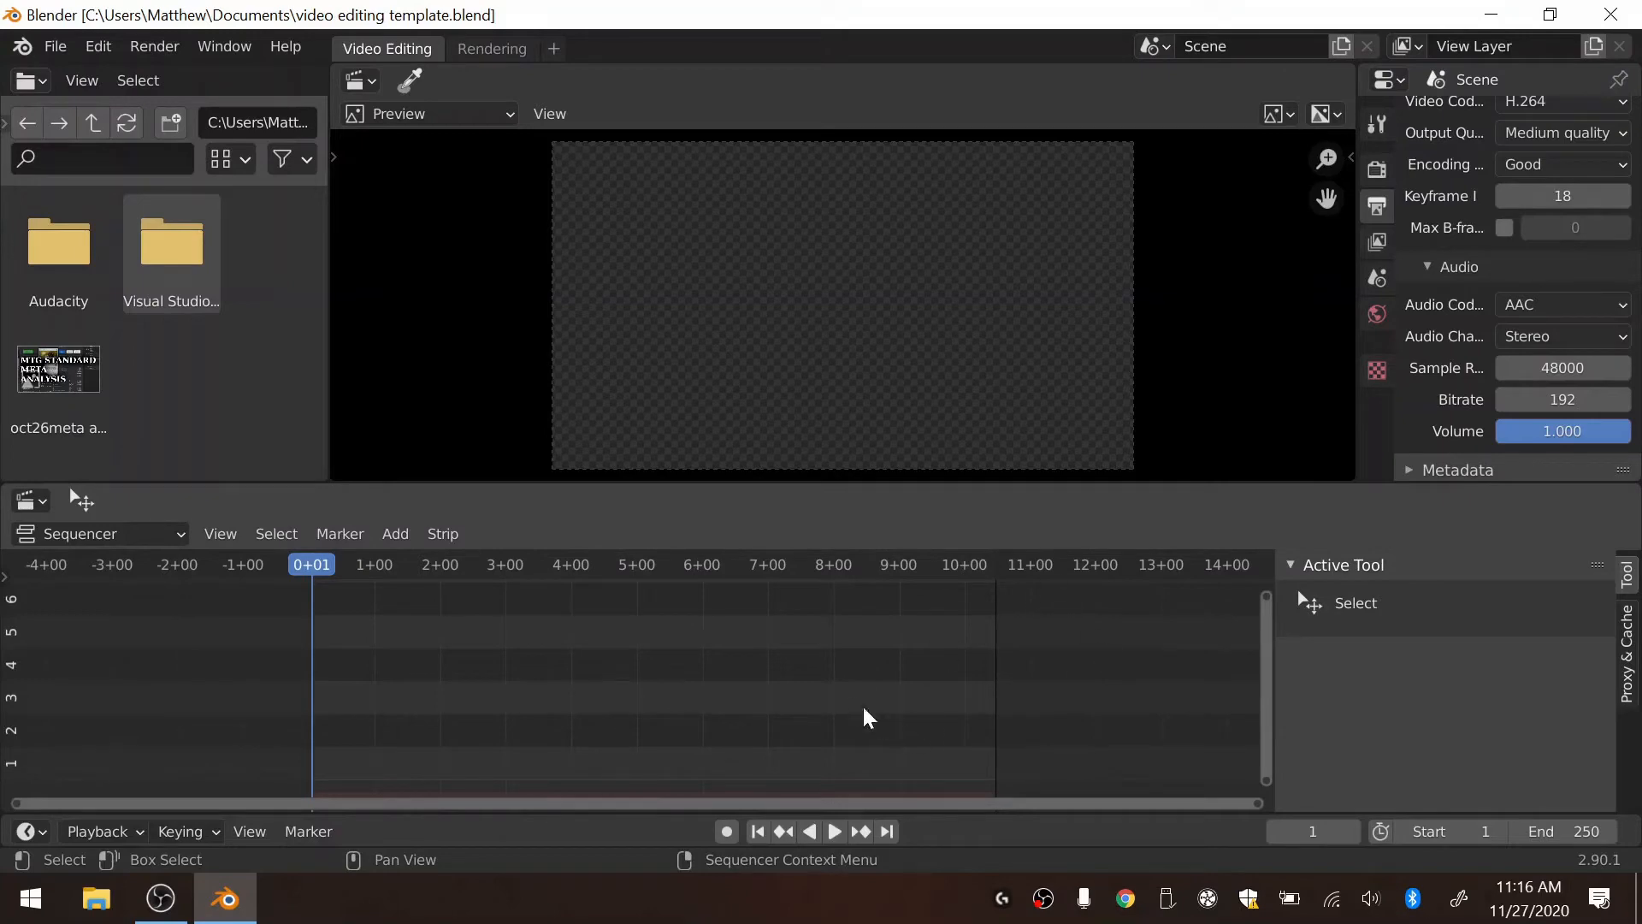
scroll(800, 695, down, 1)
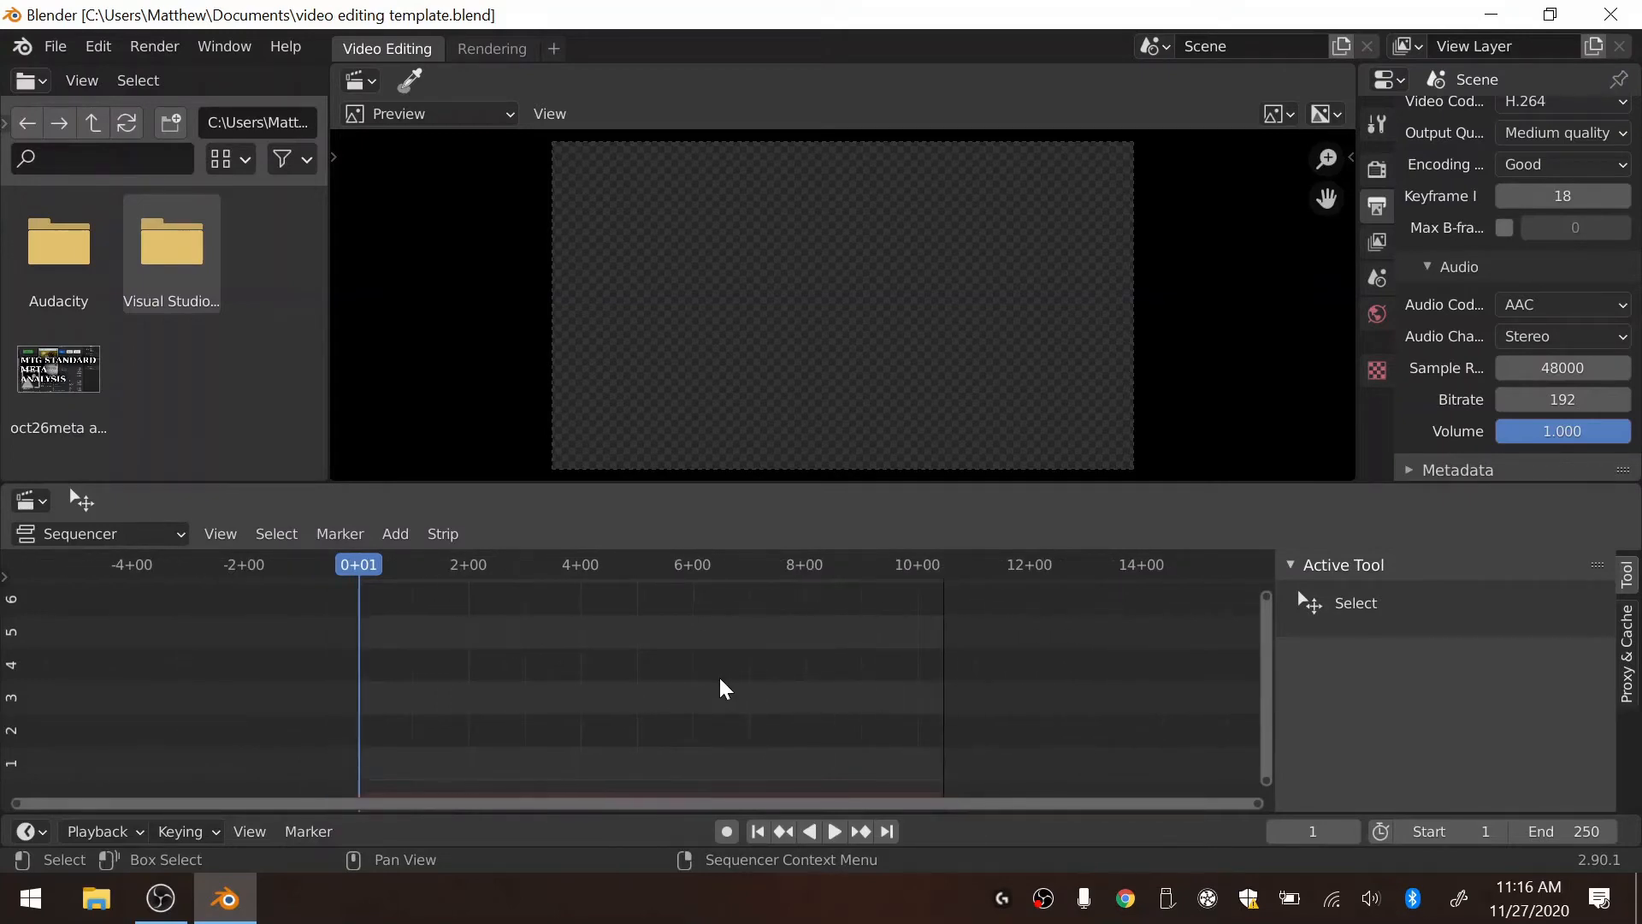
scroll(656, 685, down, 2)
click(96, 898)
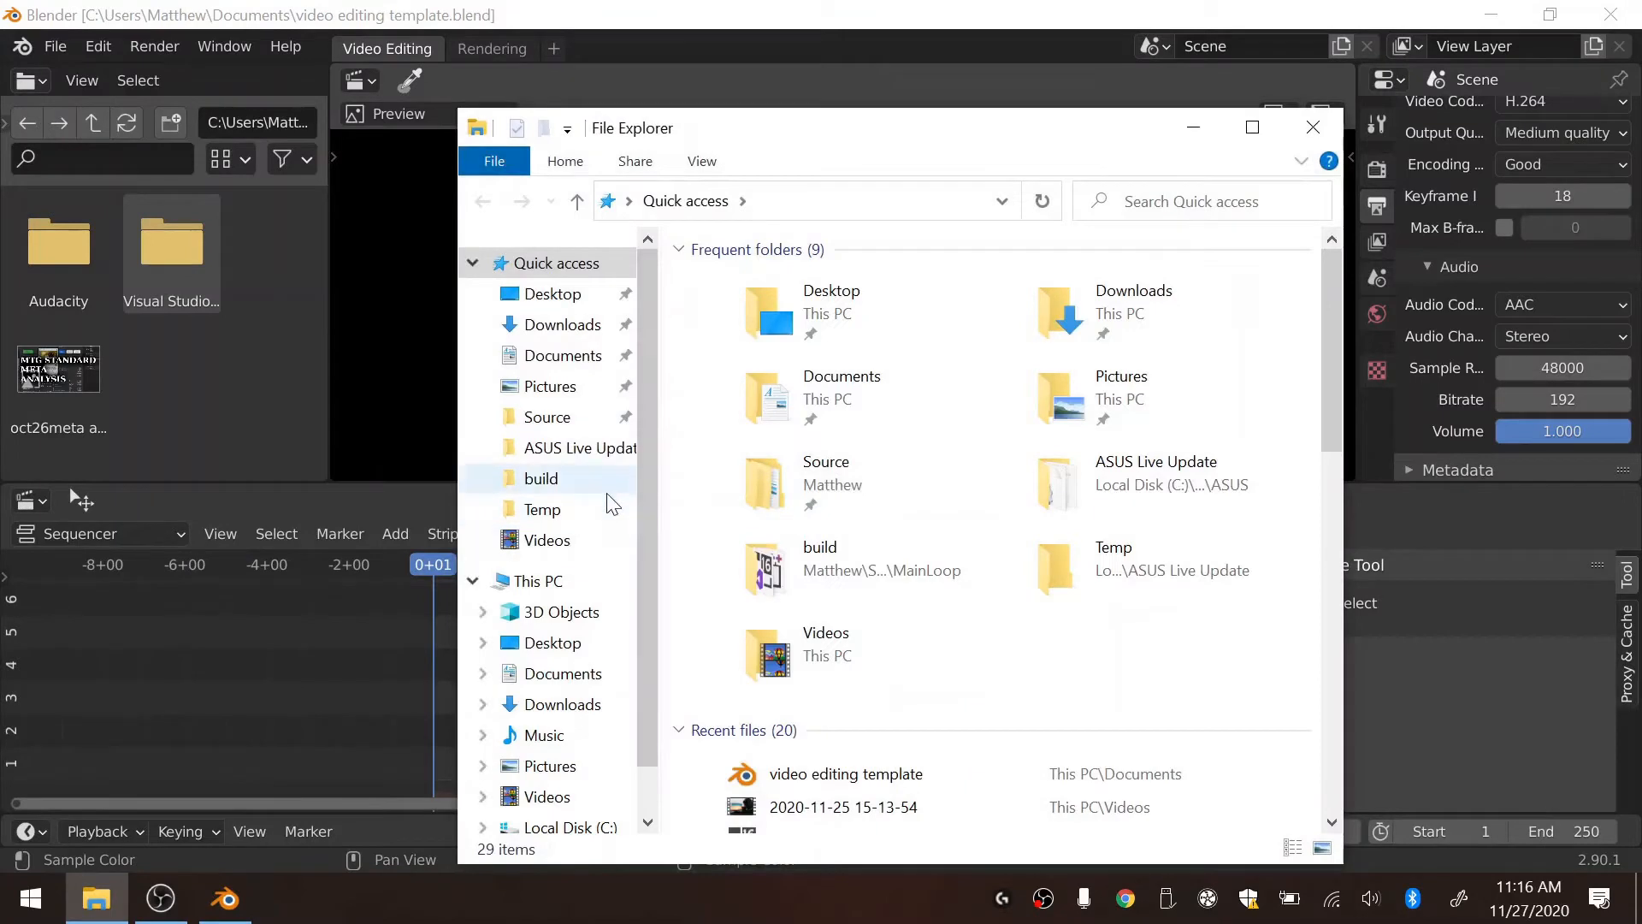
double_click(896, 648)
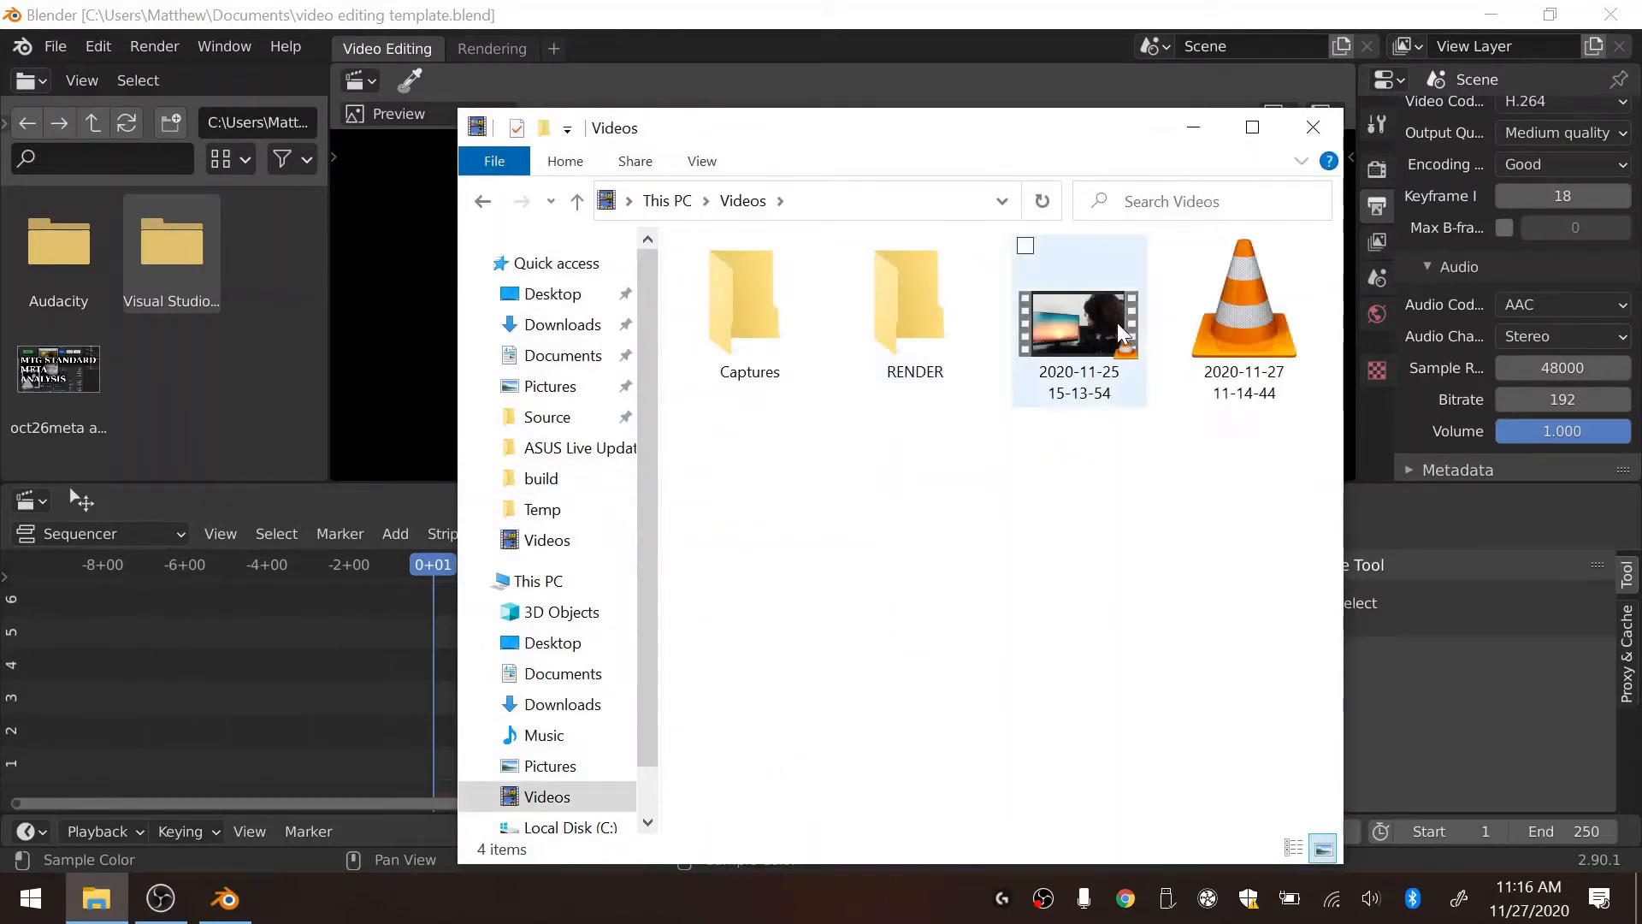
drag(1117, 147, 1334, 103)
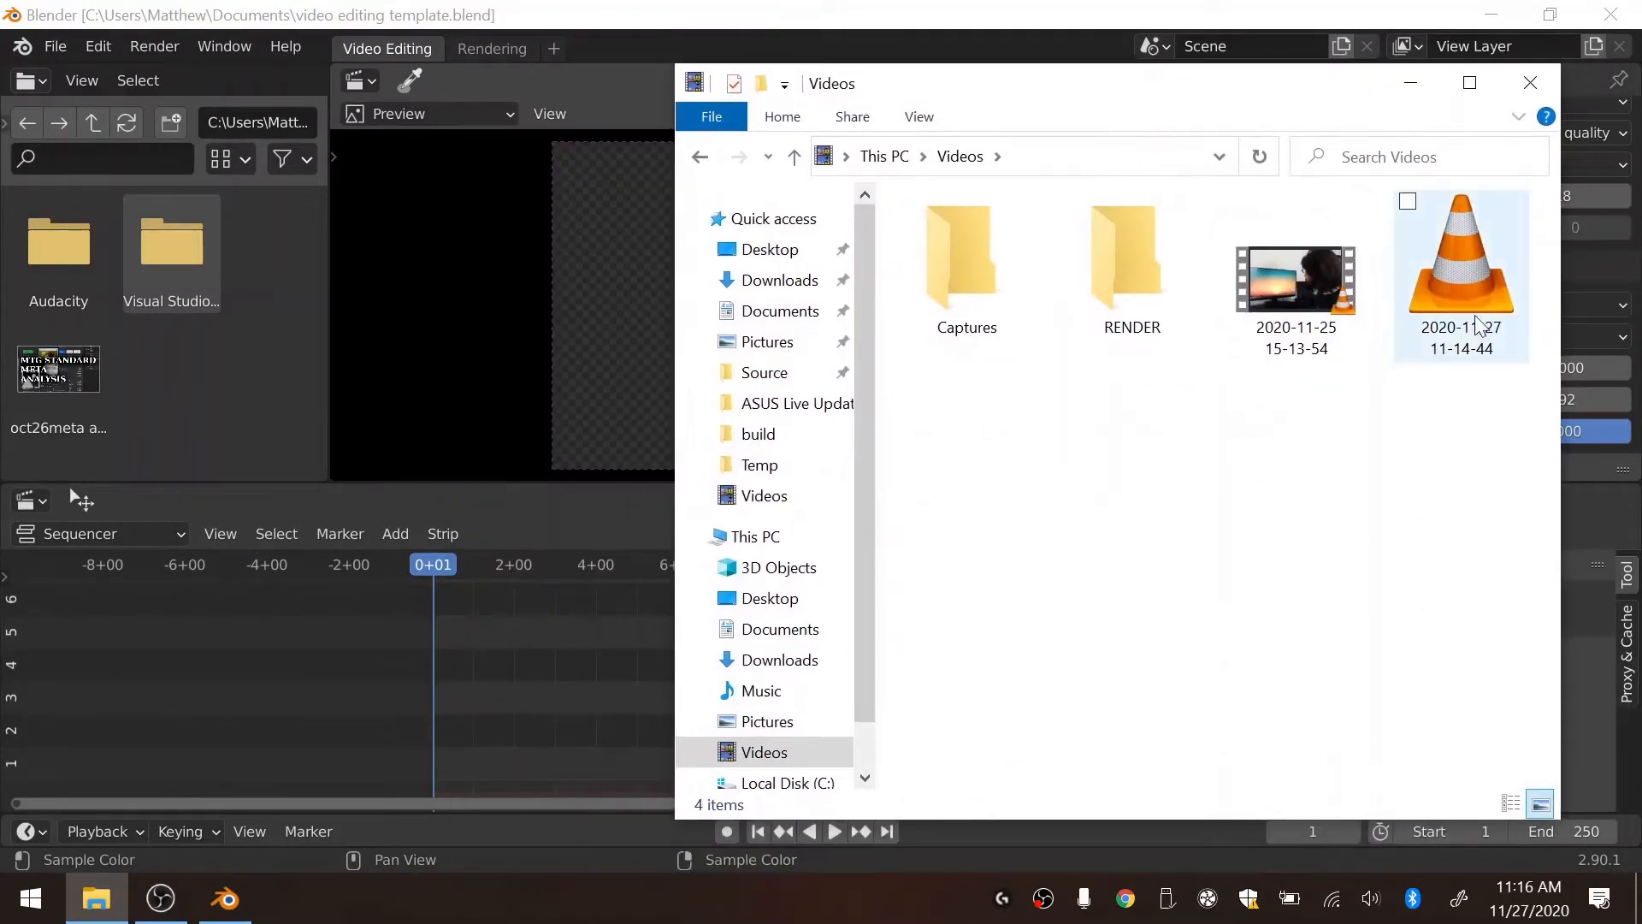
drag(1324, 282, 271, 730)
click(631, 12)
scroll(902, 726, down, 10)
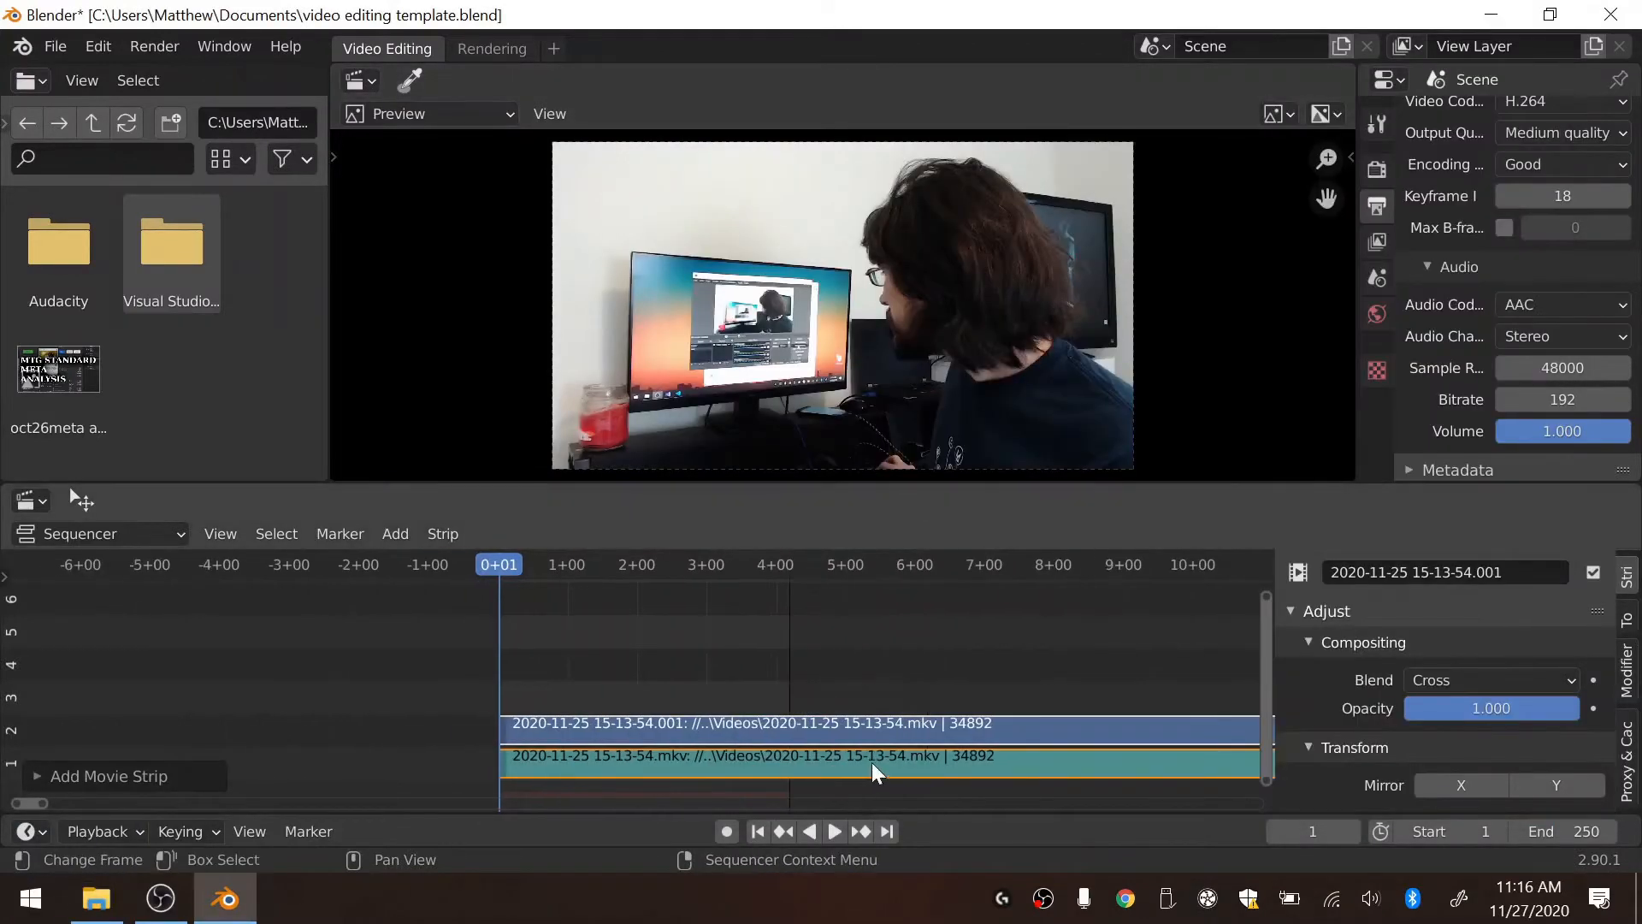
Step: Move the playhead to the end of the imported video and audio strips
scroll(992, 691, down, 3)
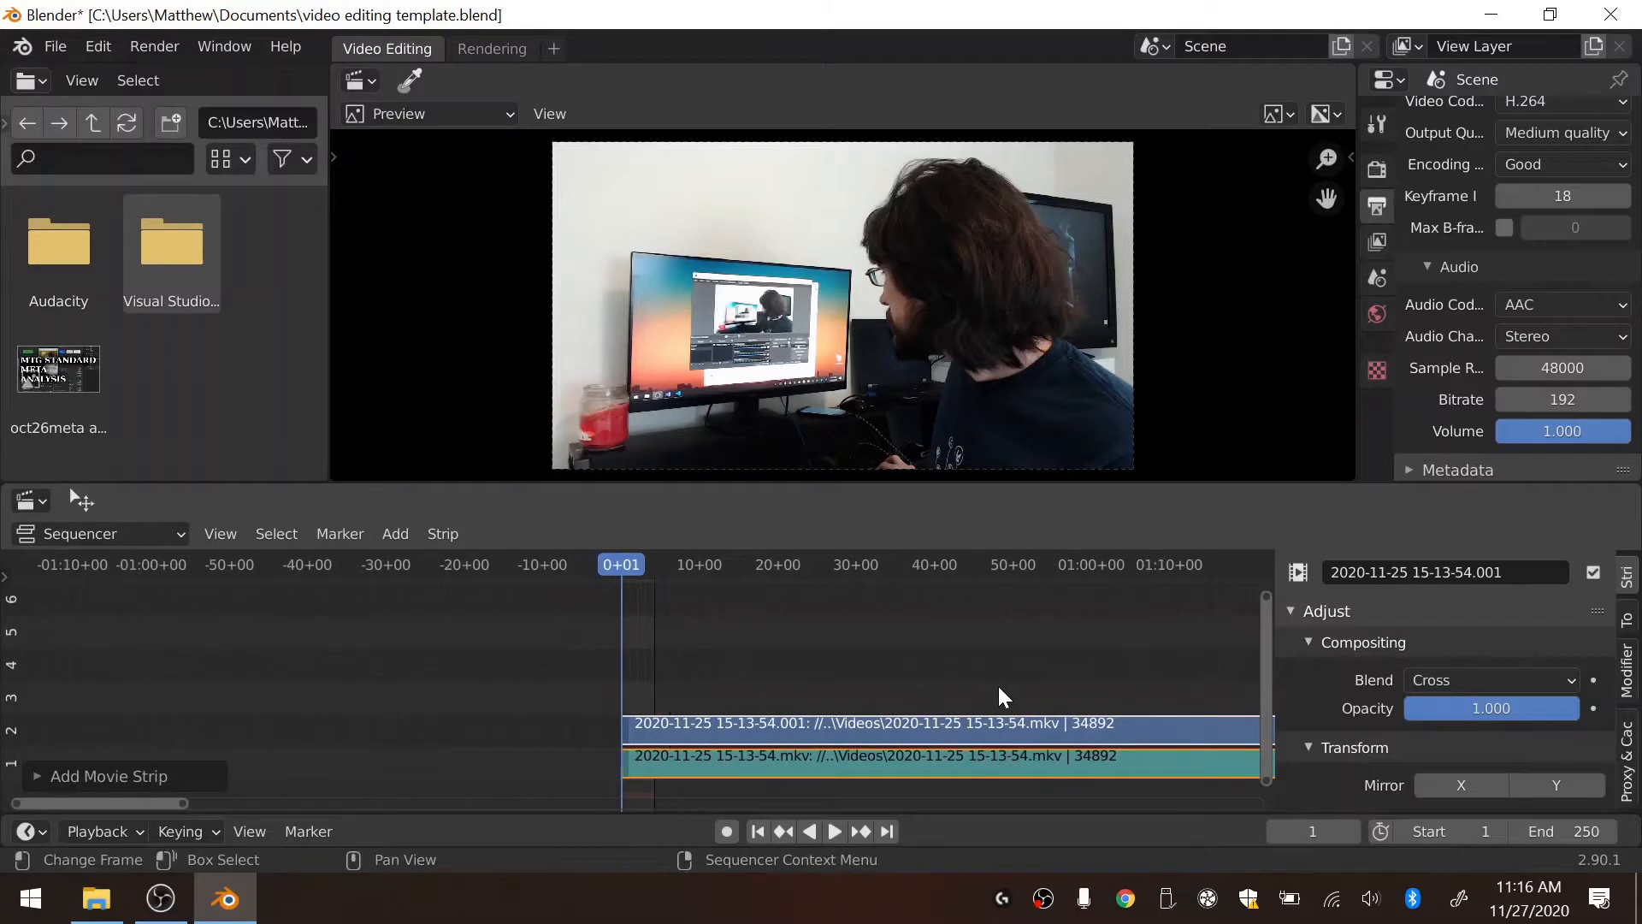
key(Page_Up)
scroll(950, 686, down, 10)
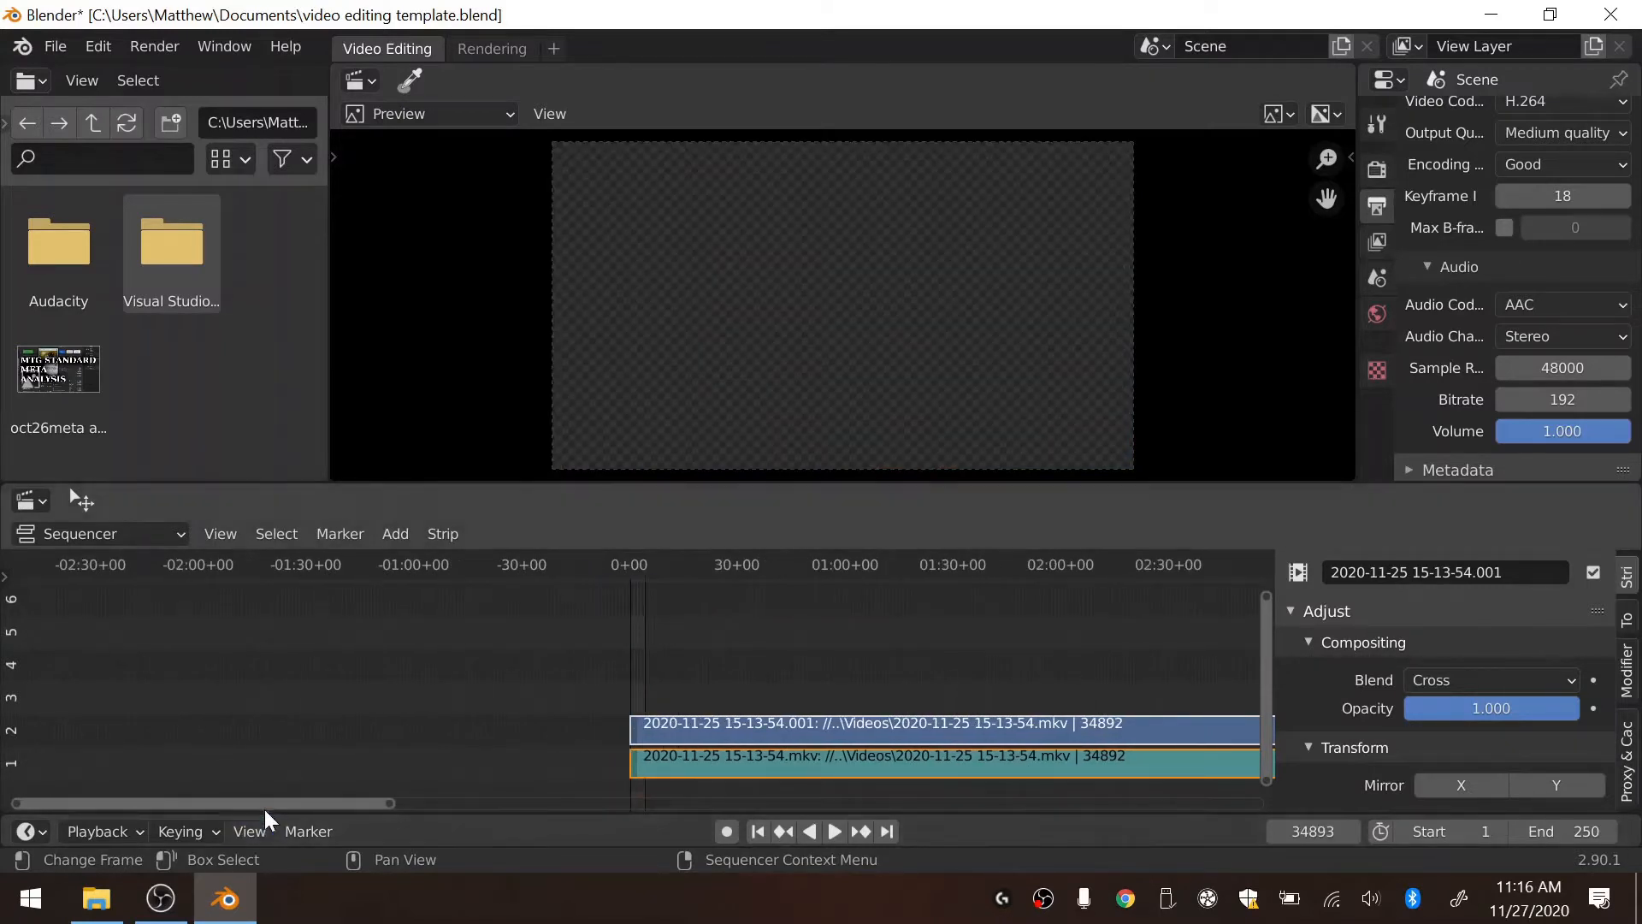
drag(263, 808, 1116, 804)
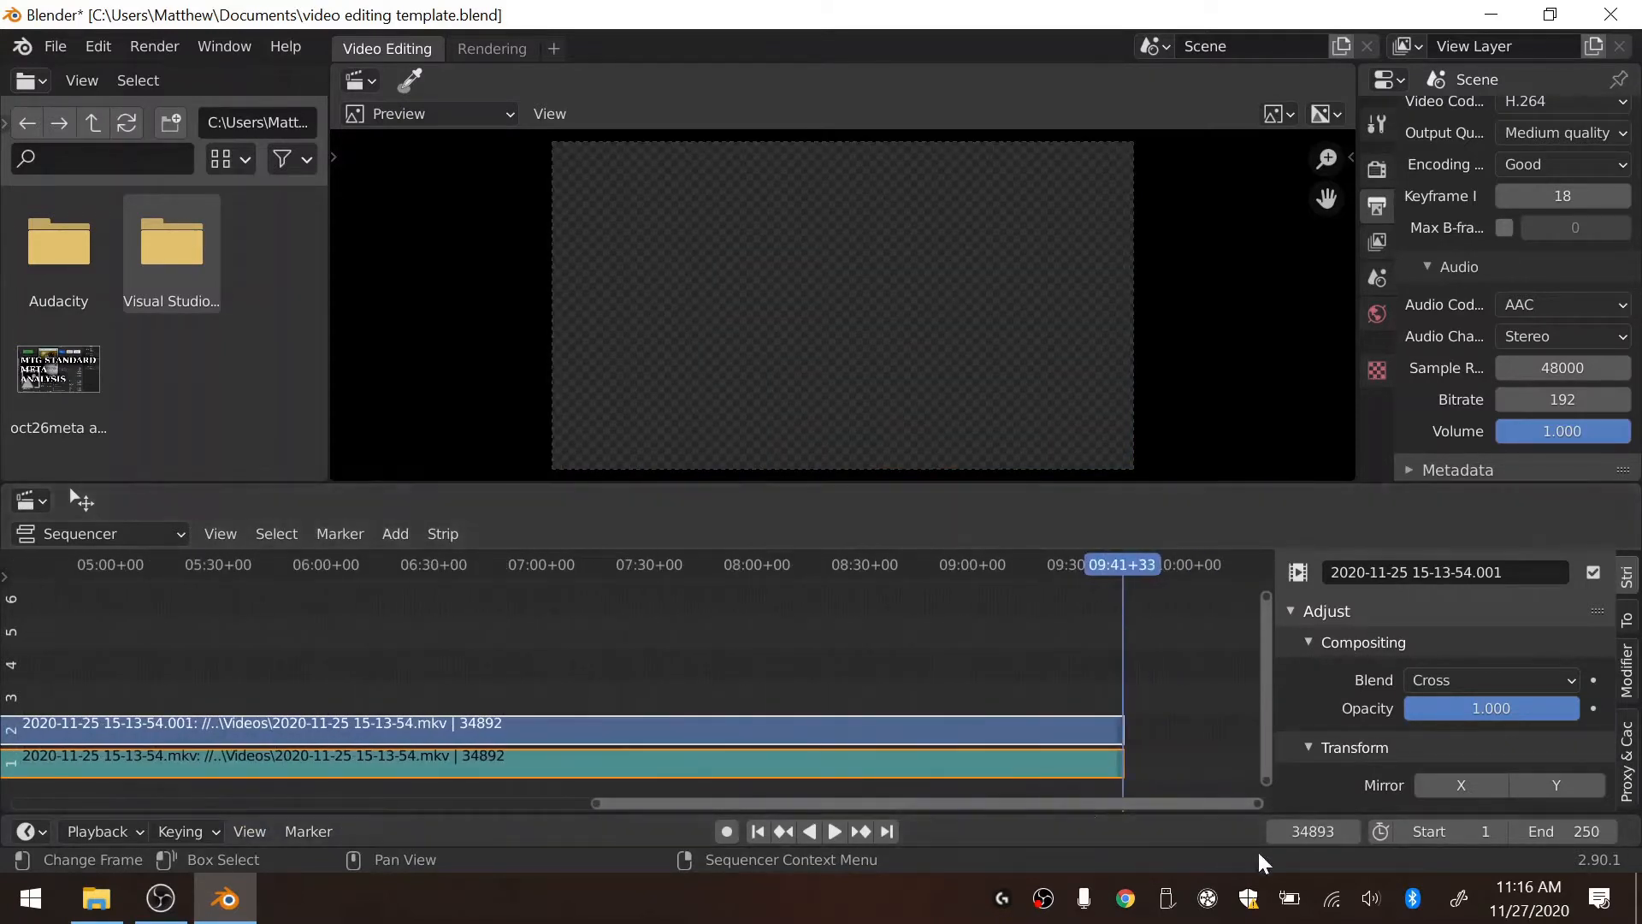
Step: Copy the playhead's frame number into the scene's end frame, setting it to 34893
click(1314, 831)
key(ctrl+c)
key(Return)
key(ctrl+v)
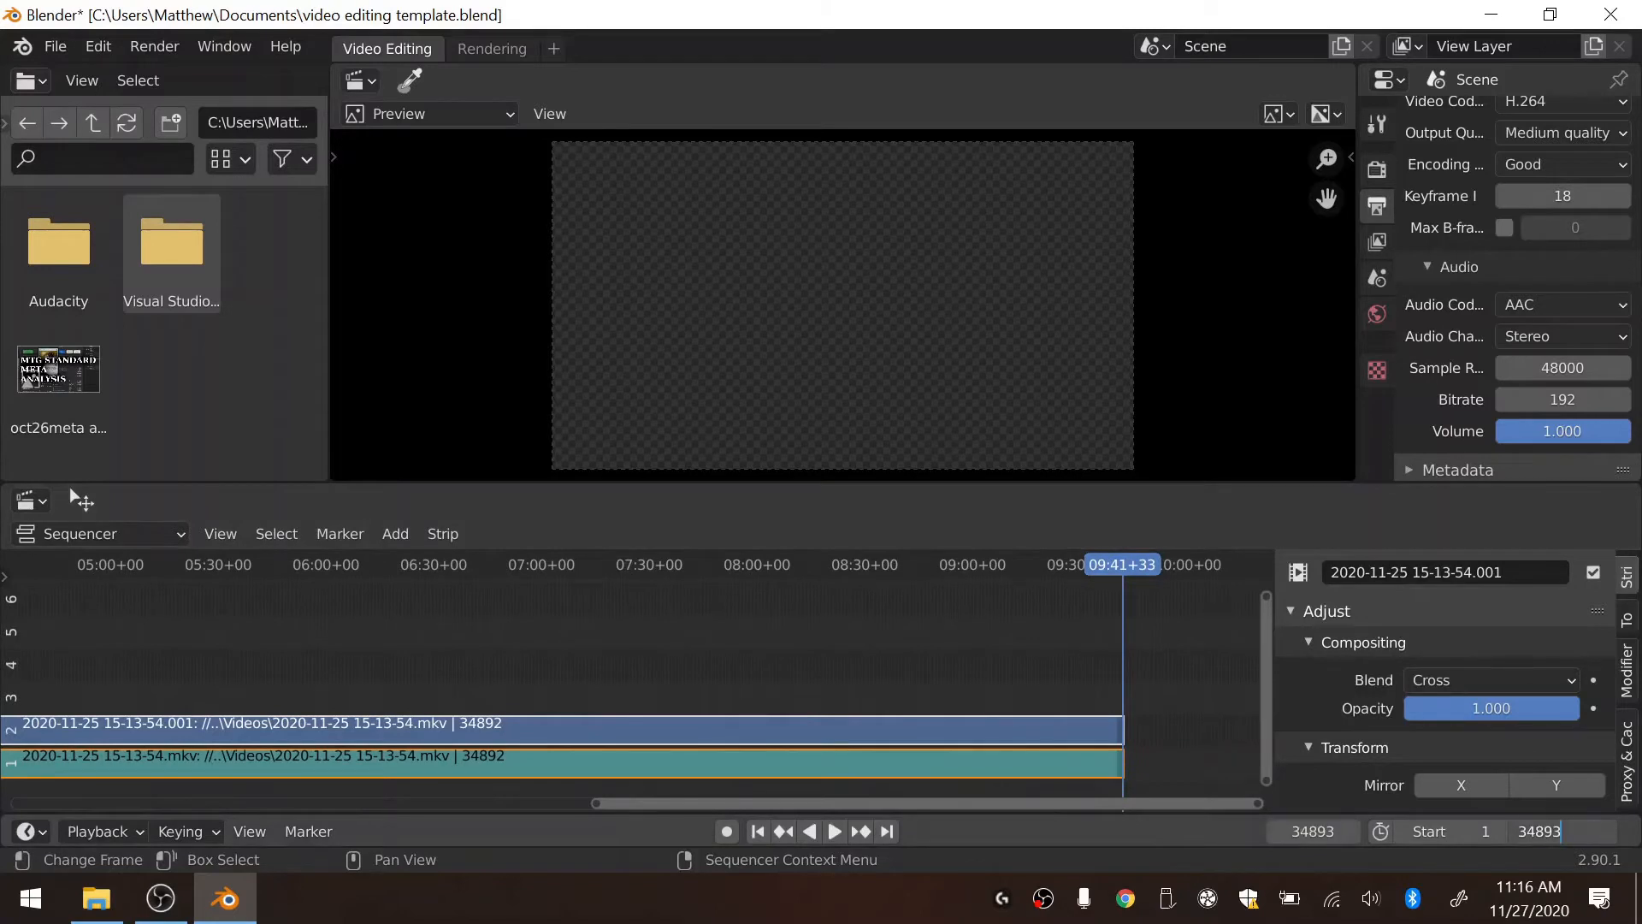
drag(1202, 807, 678, 803)
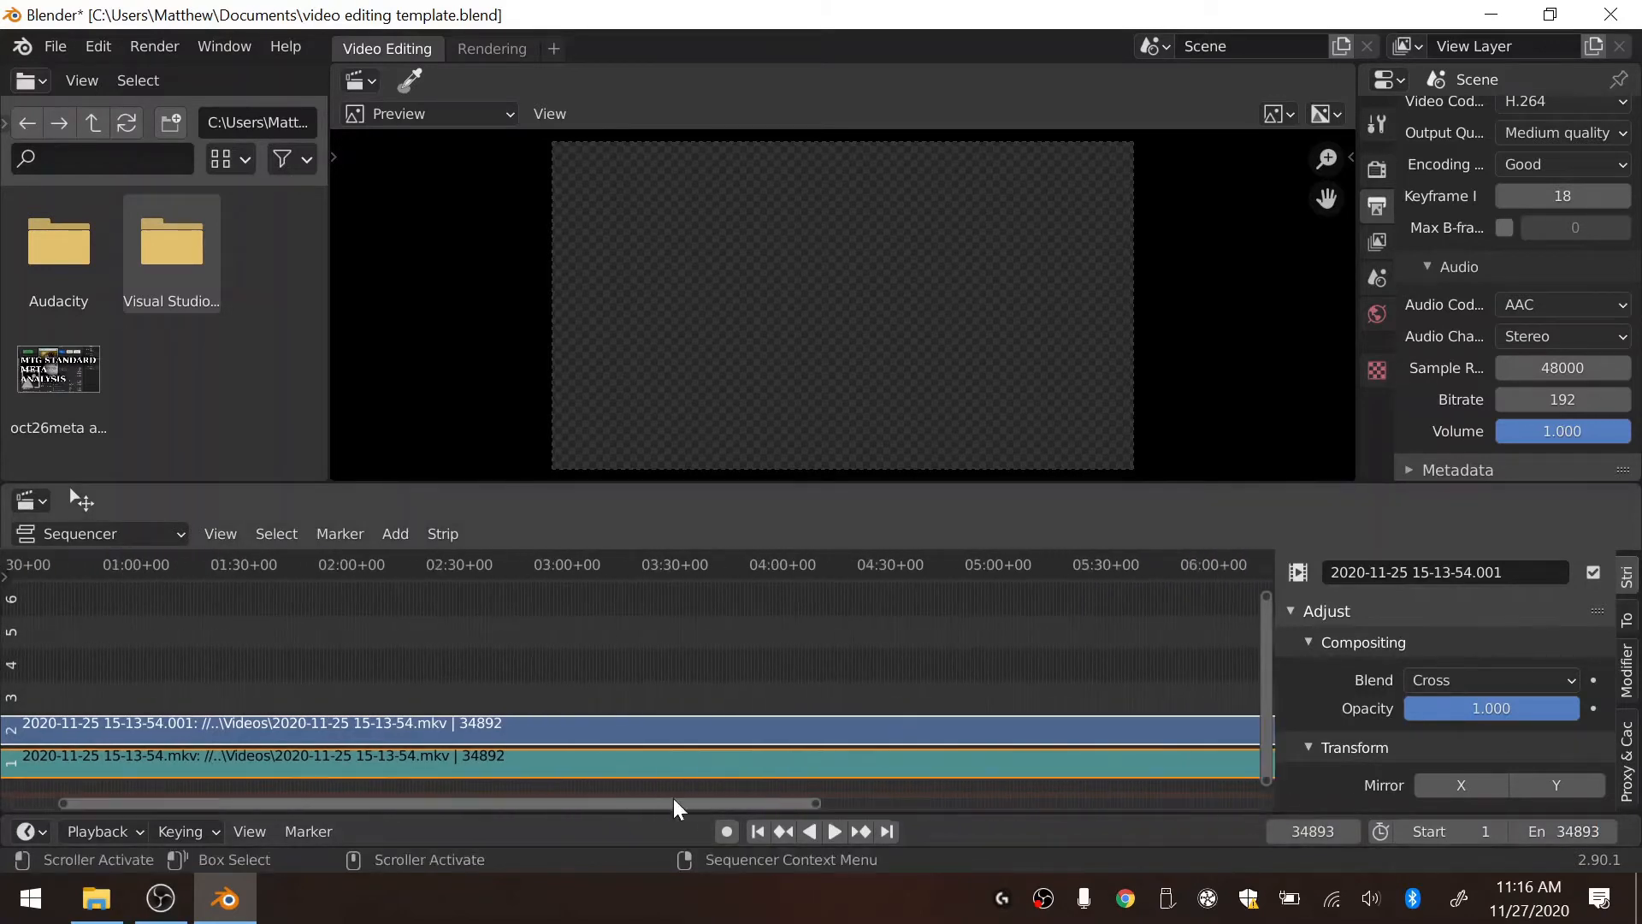
key(Home)
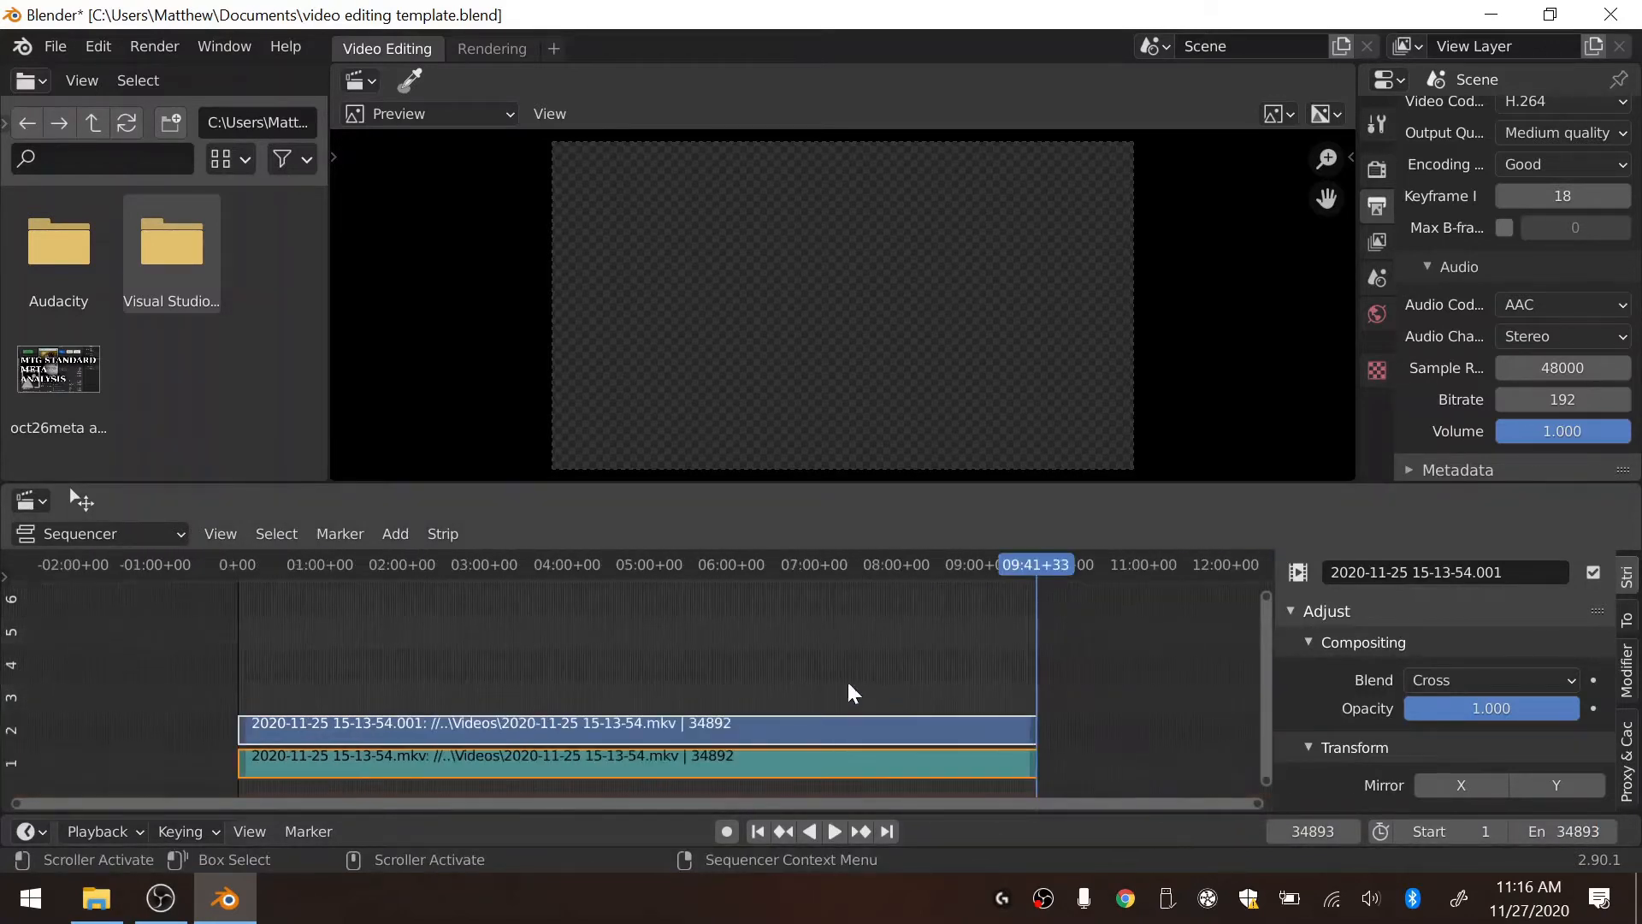
Step: Select the audio strip and jump the playhead to the next cut, at the end of the imported strips
click(682, 689)
click(526, 763)
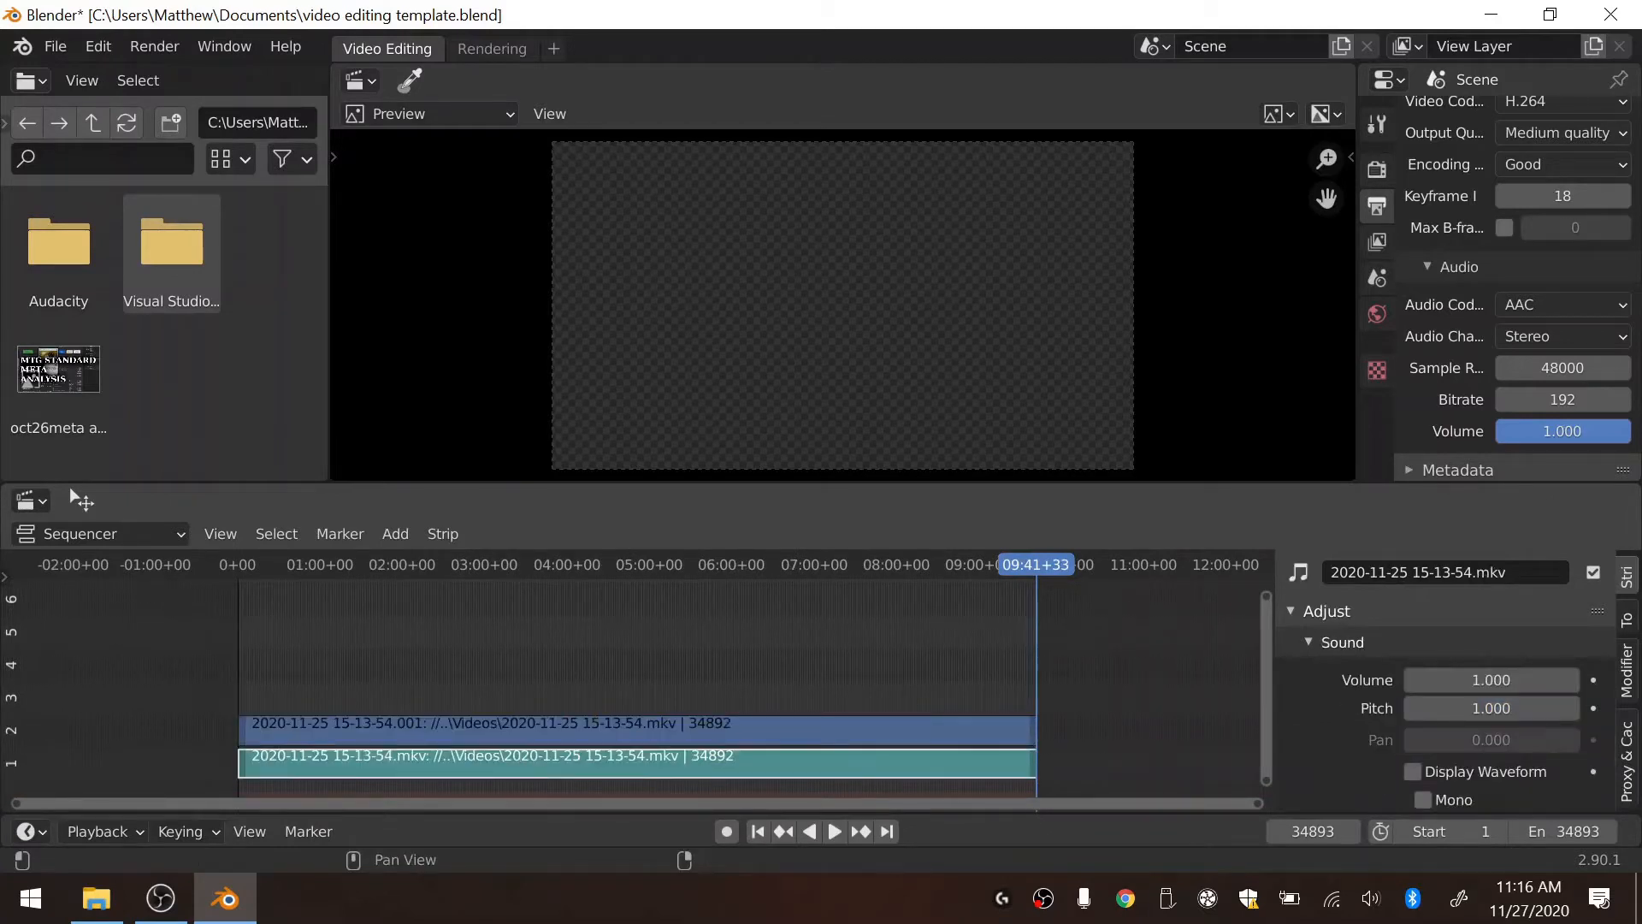
click(783, 699)
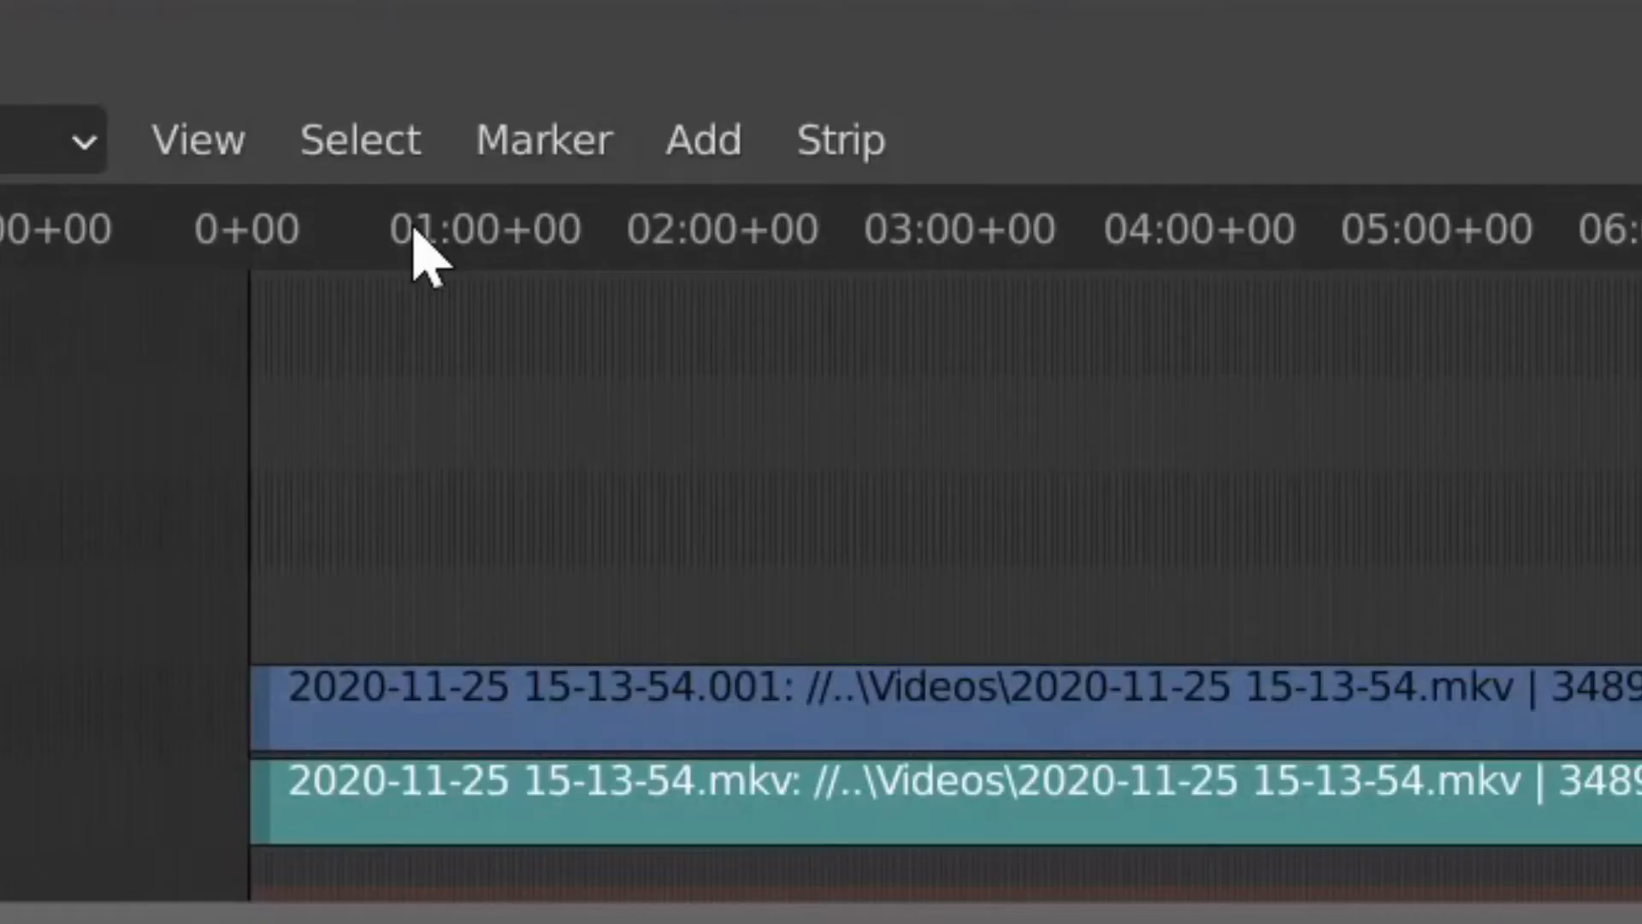
key(Page_Up)
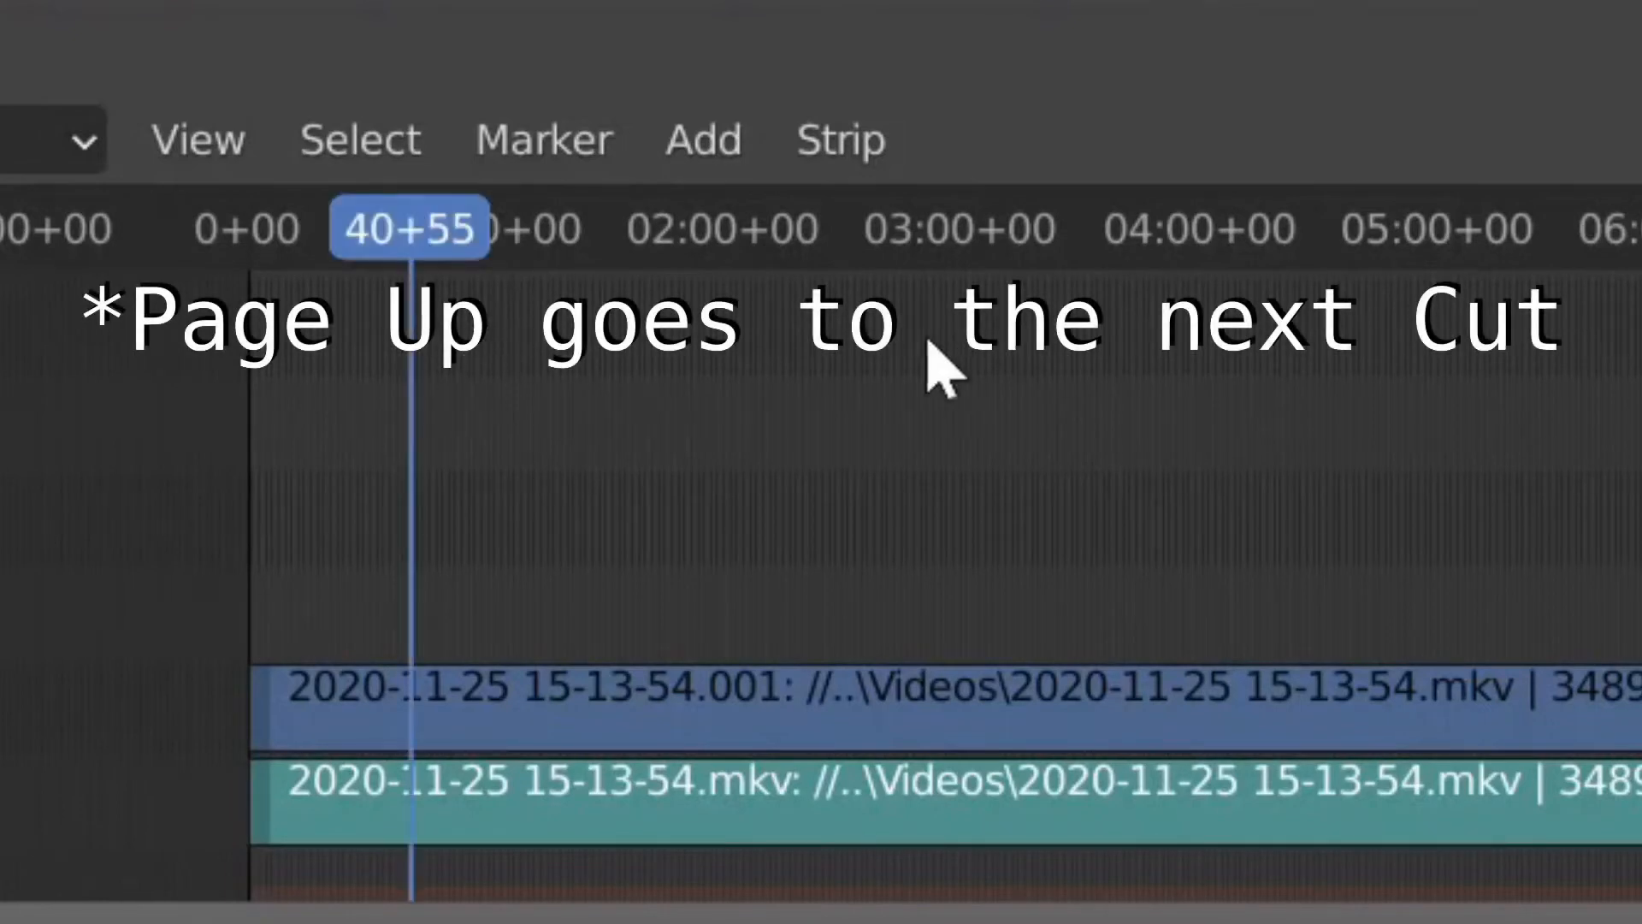
key(Page_Up)
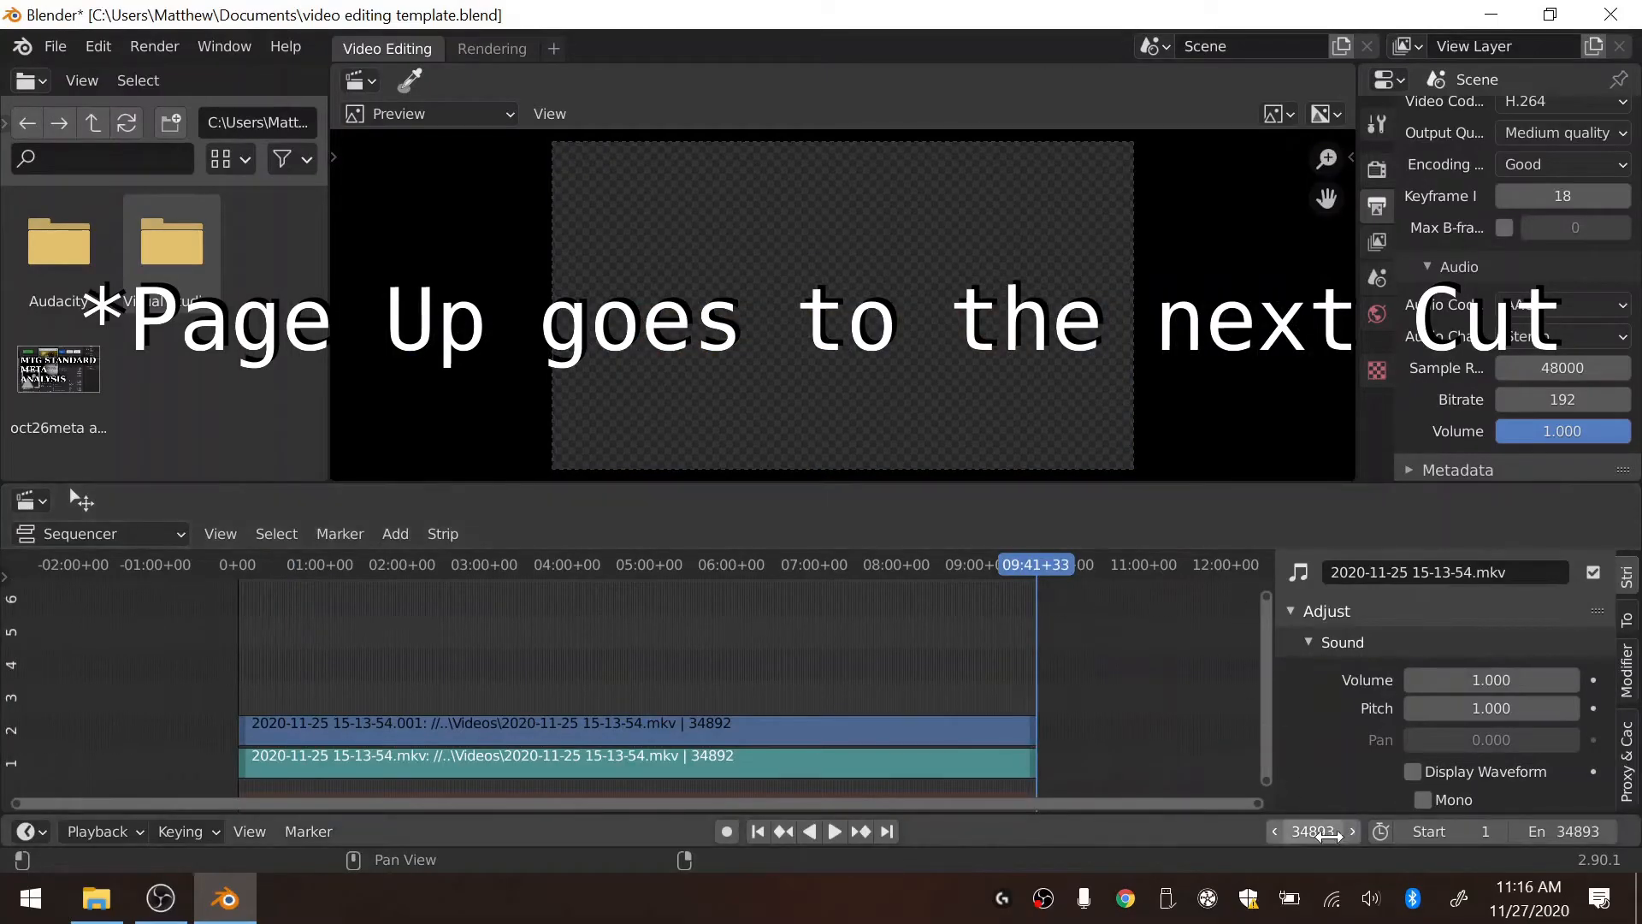
Step: Reuse the current frame number 34893 as the scene's end frame
click(1313, 832)
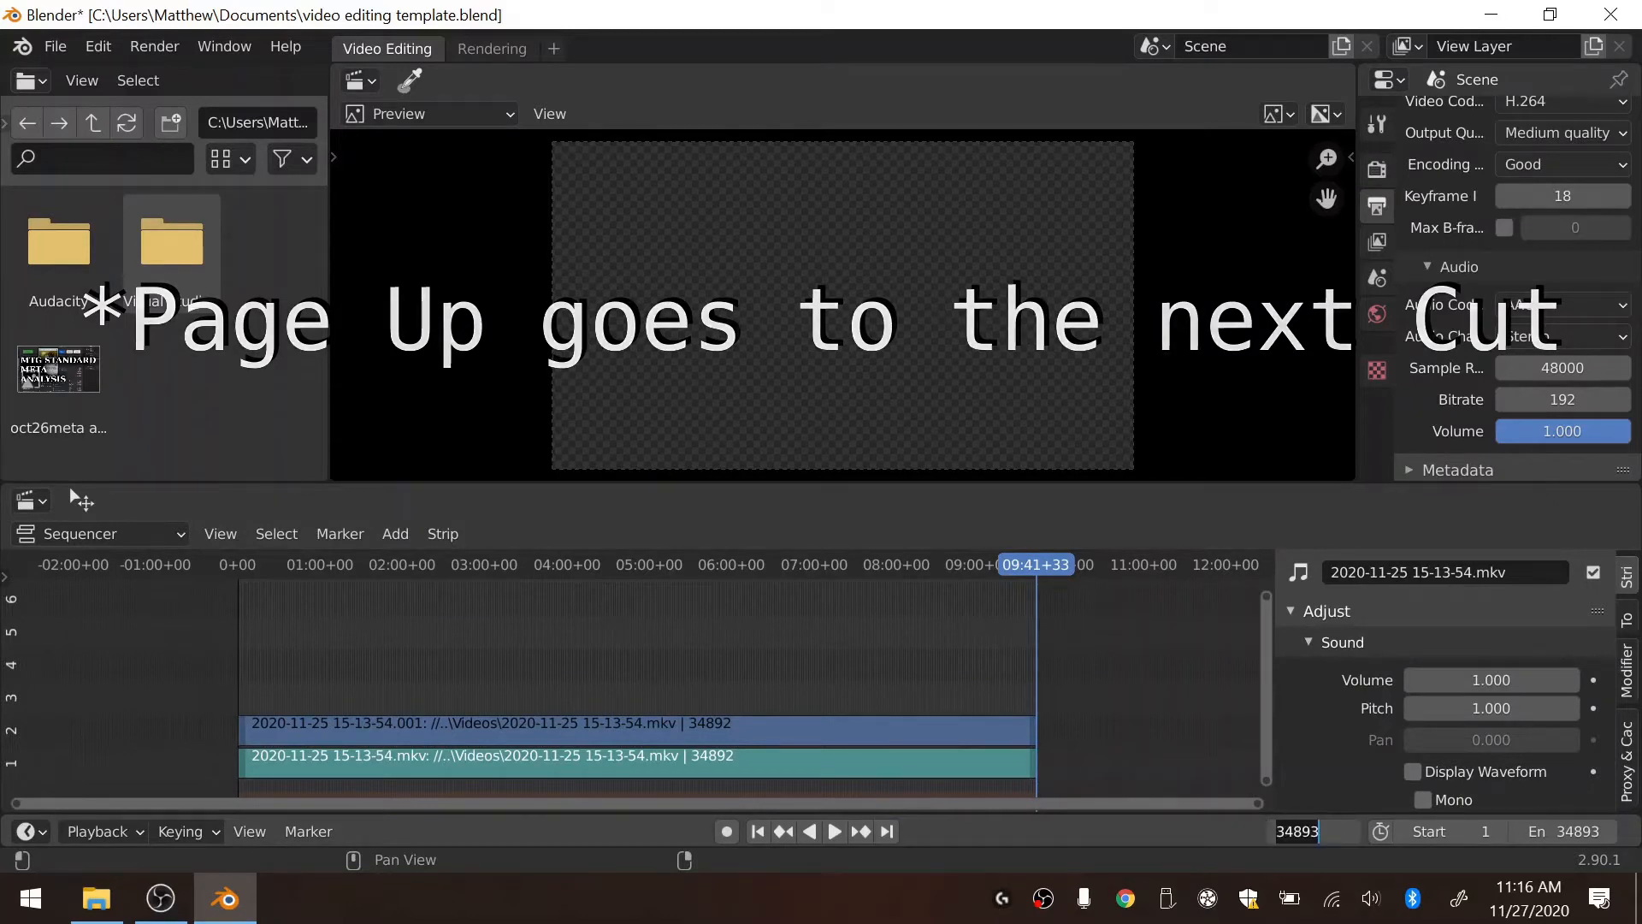
key(Return)
click(1309, 830)
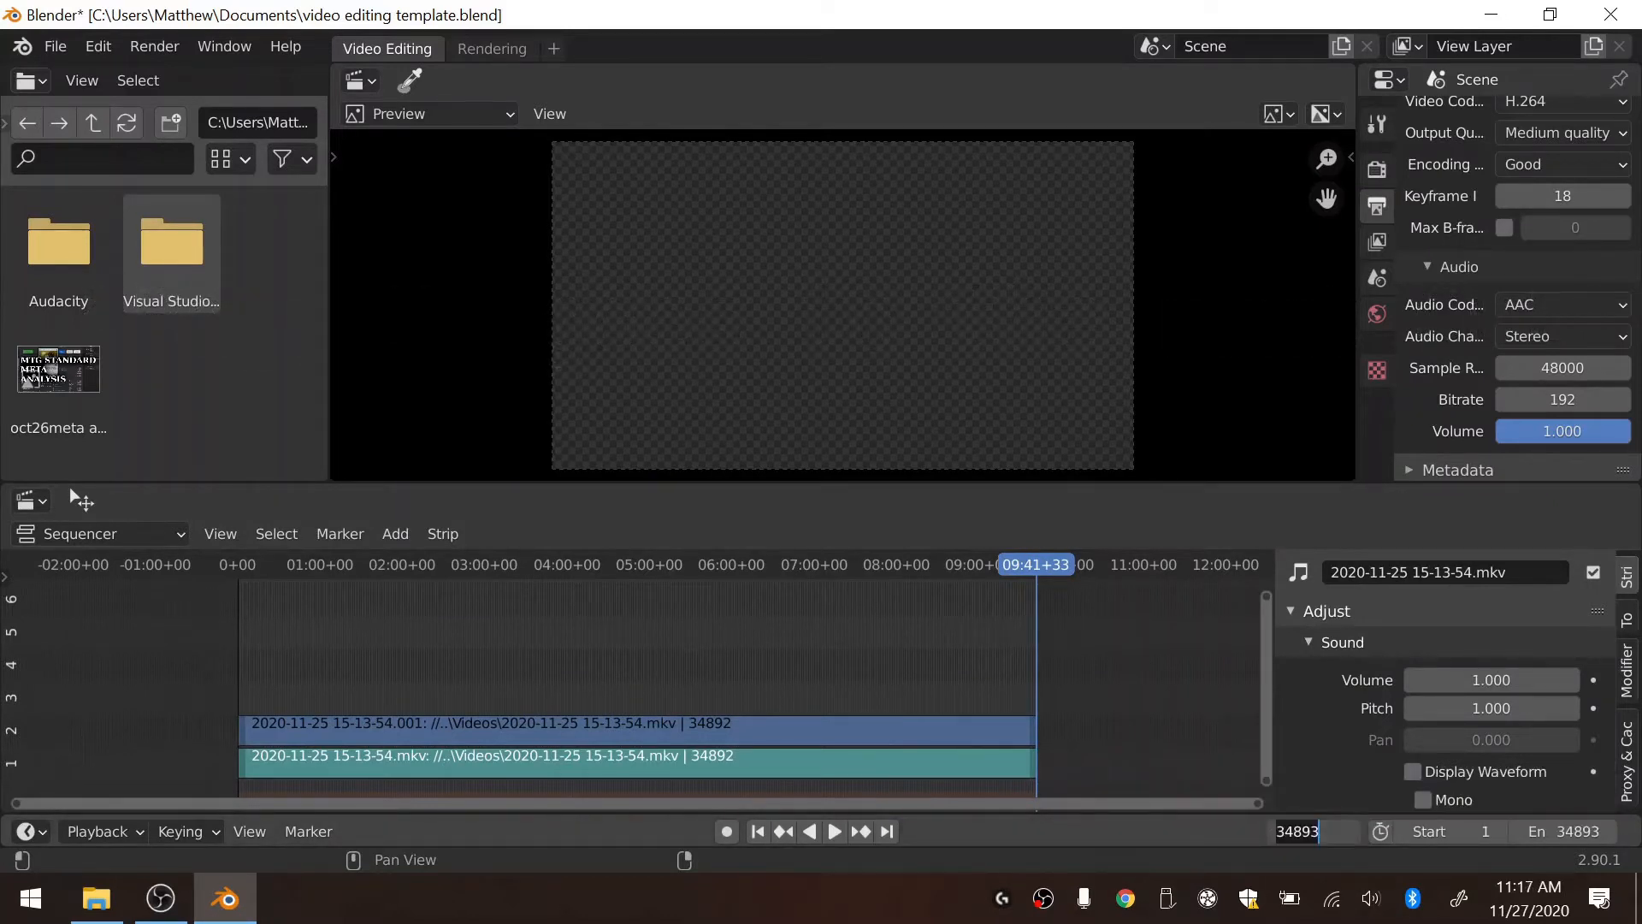
click(1572, 833)
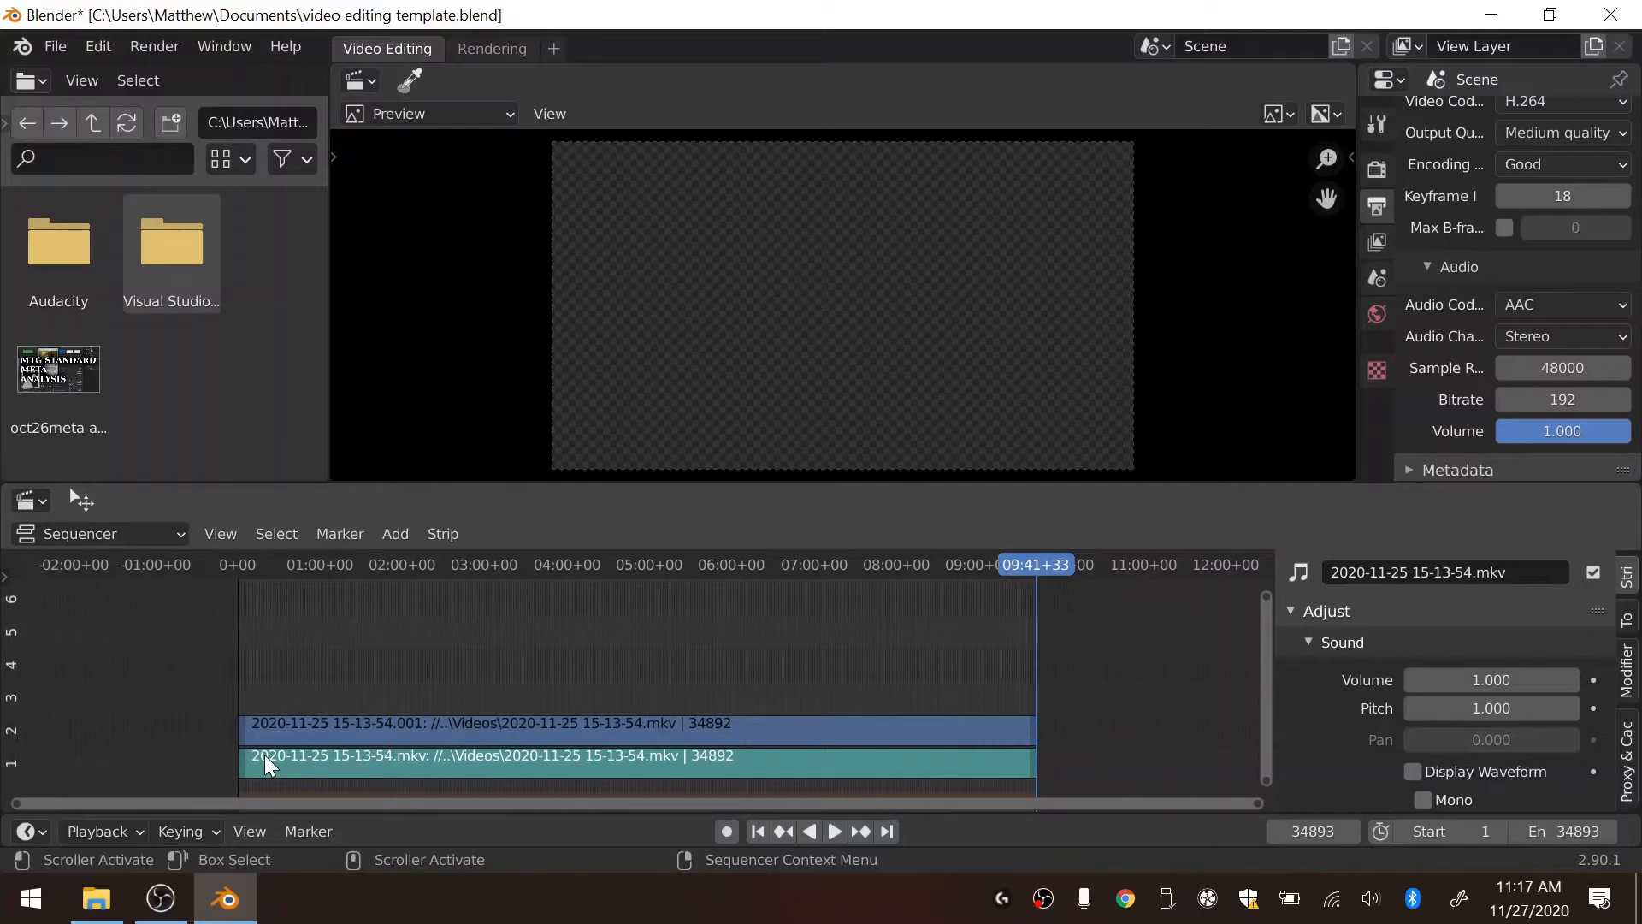
Step: Search the installed apps for "gimp" and launch GIMP 2.10.22
key(super)
text(gimp)
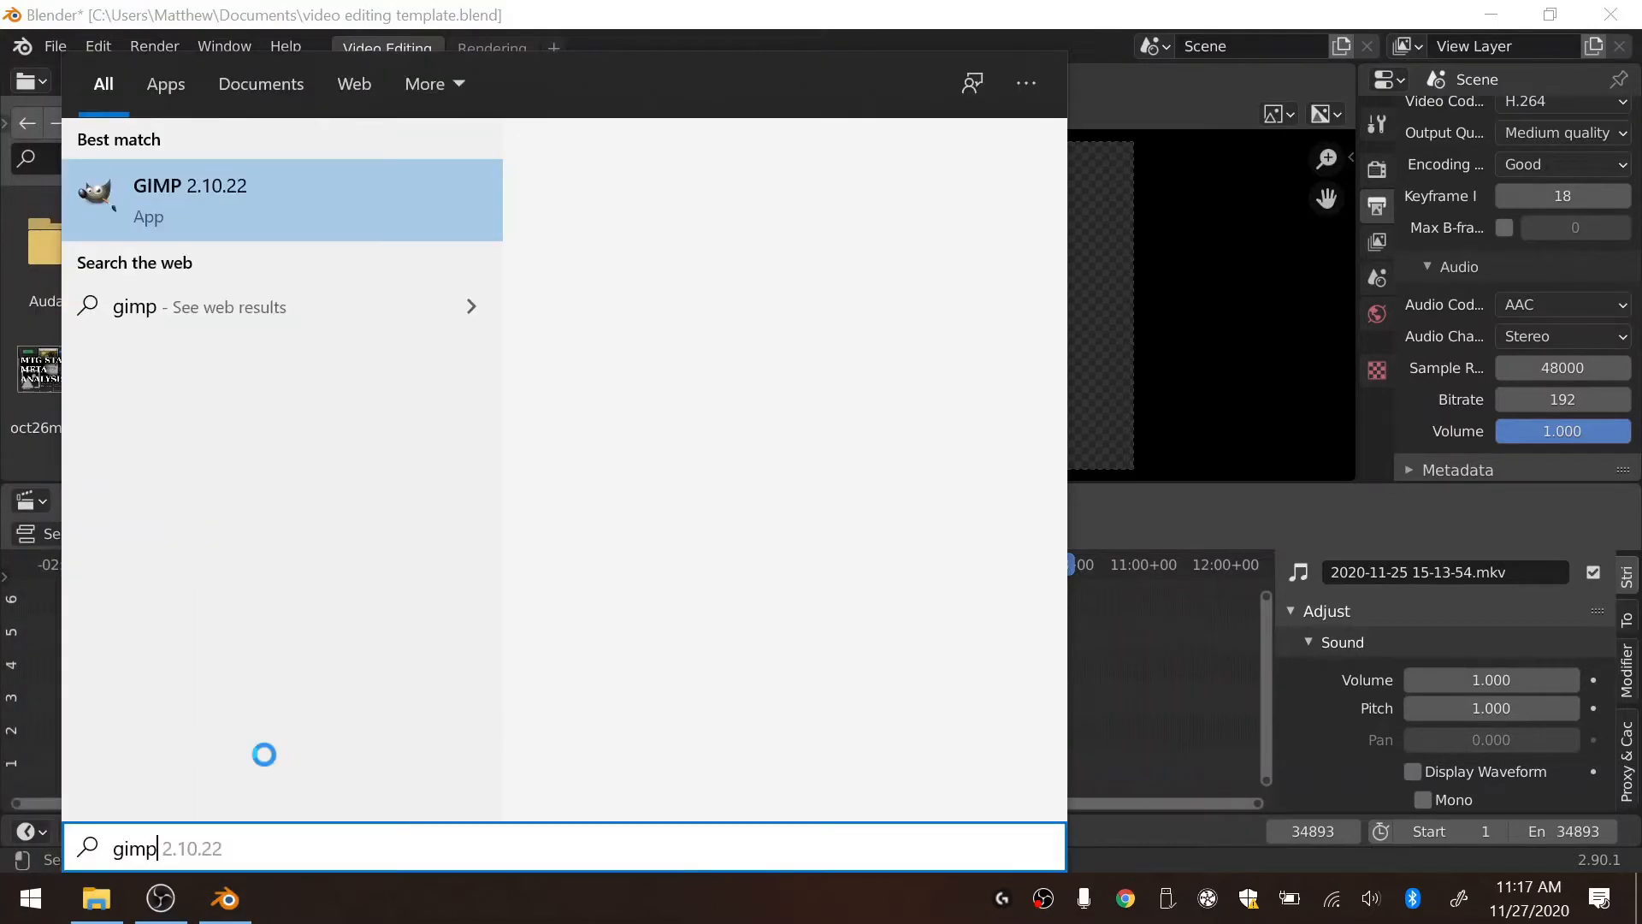
key(Return)
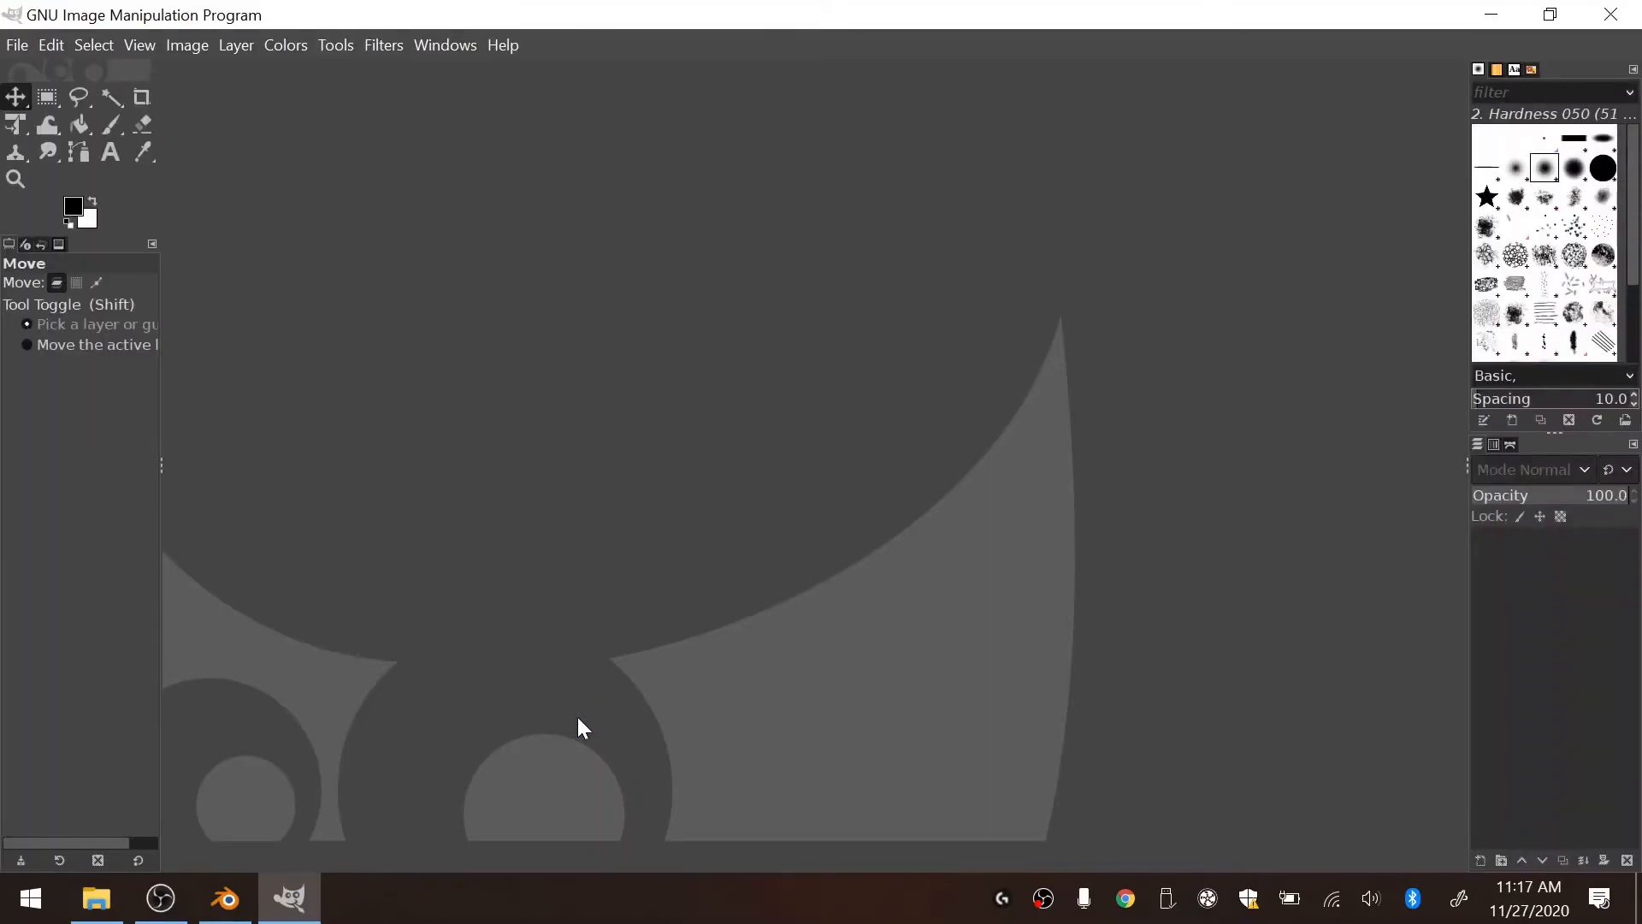
Step: Create a new image 512 px wide and 512 px high
click(16, 44)
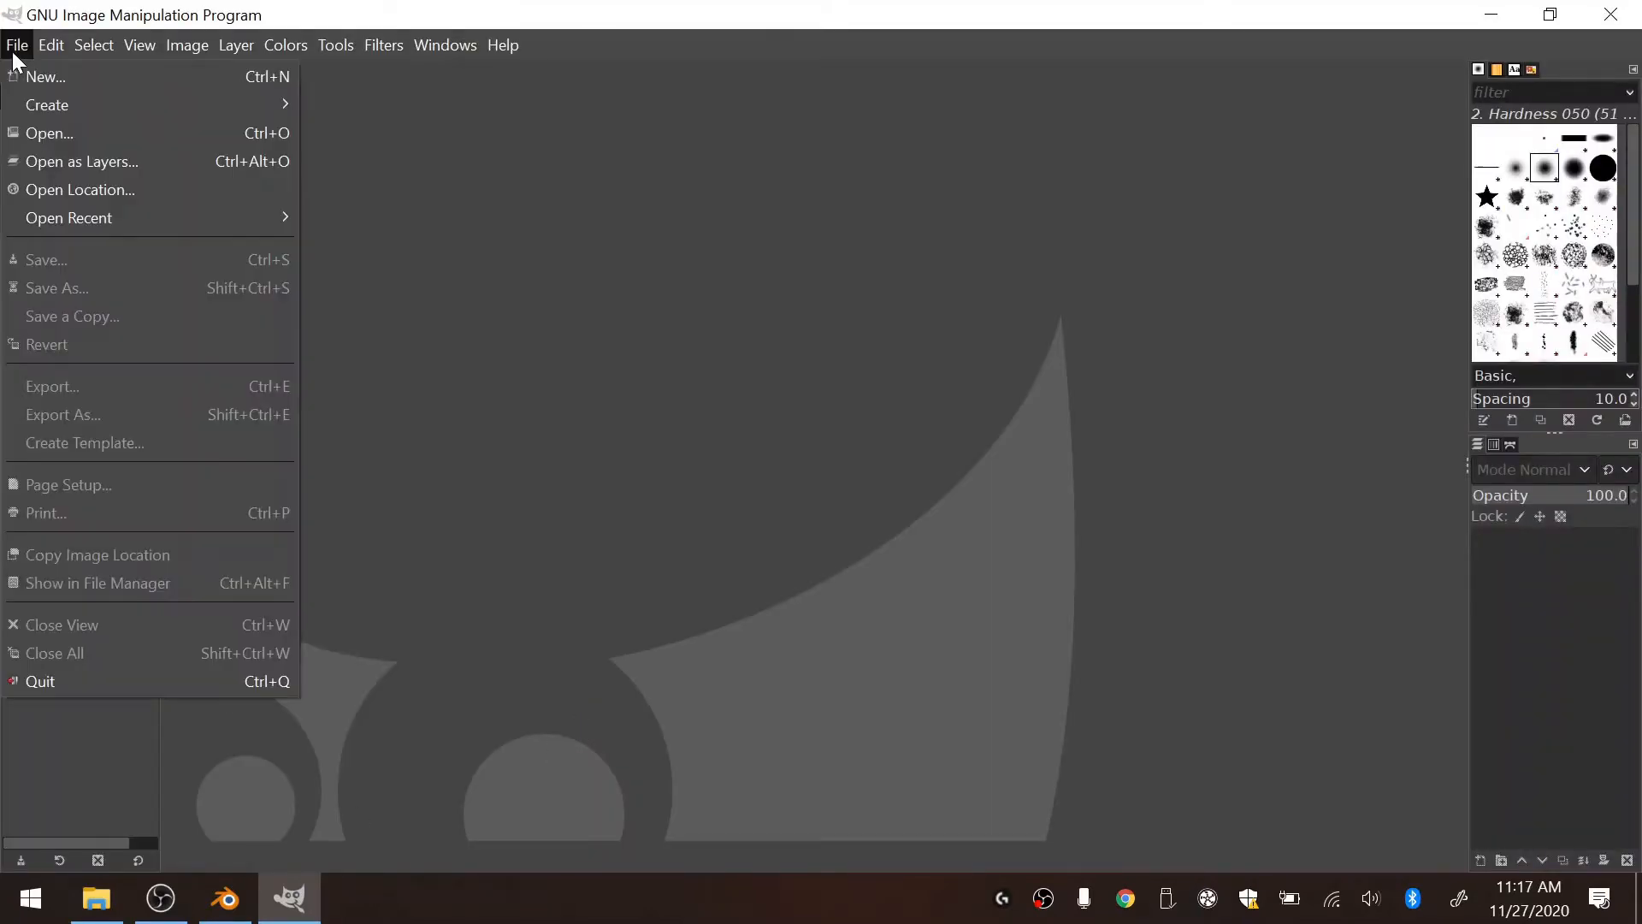
click(27, 76)
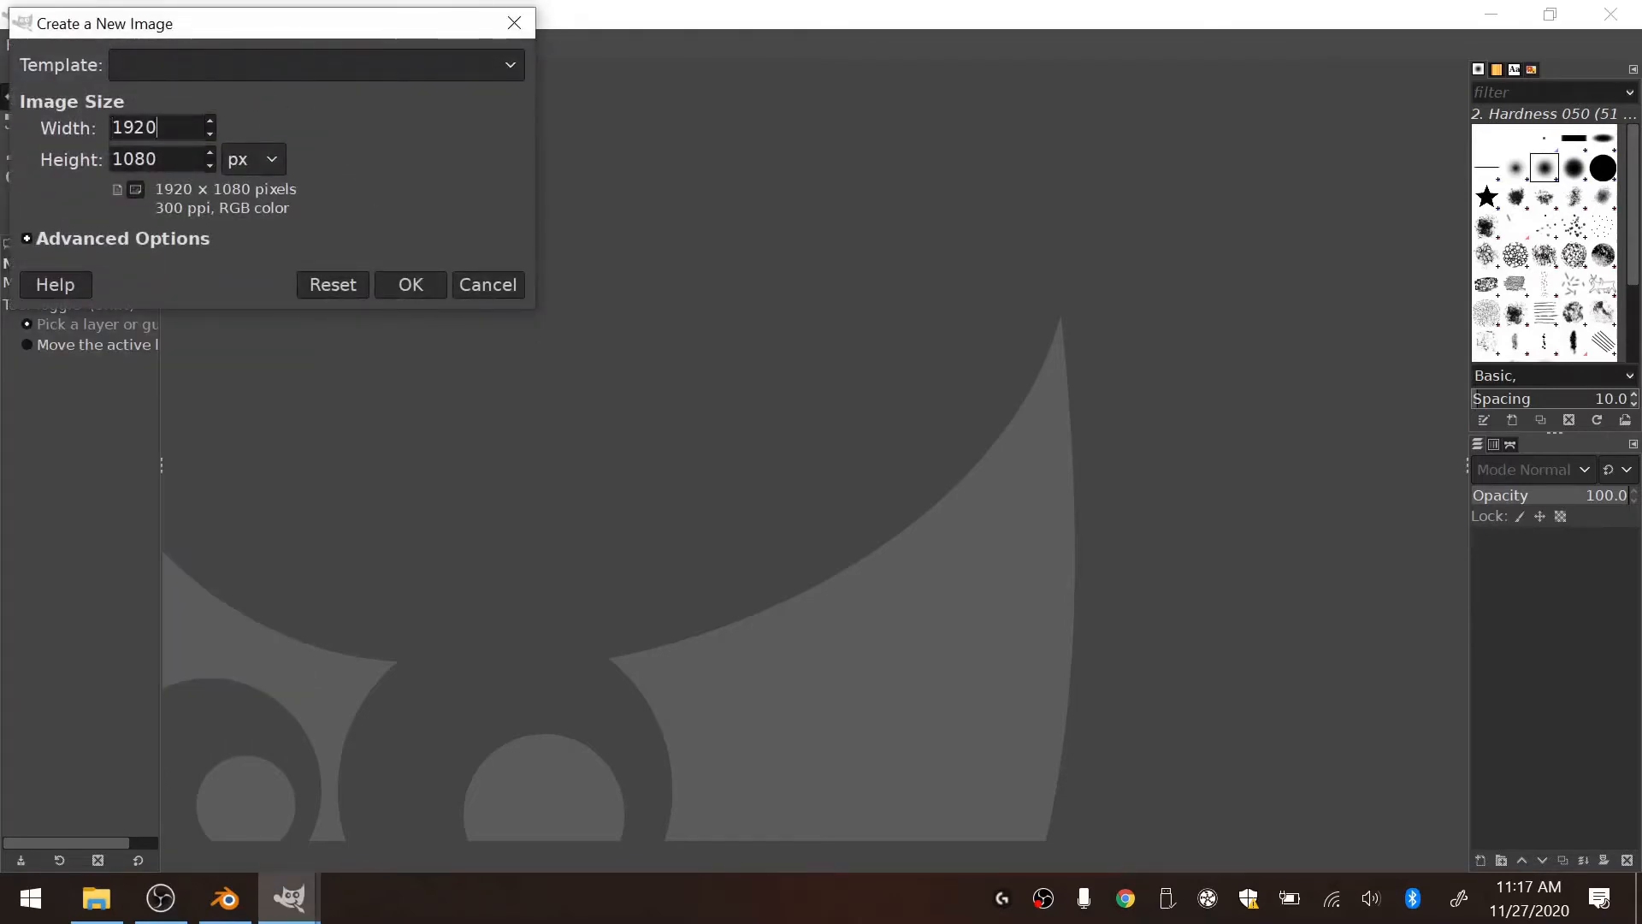
text(512)
key(Tab)
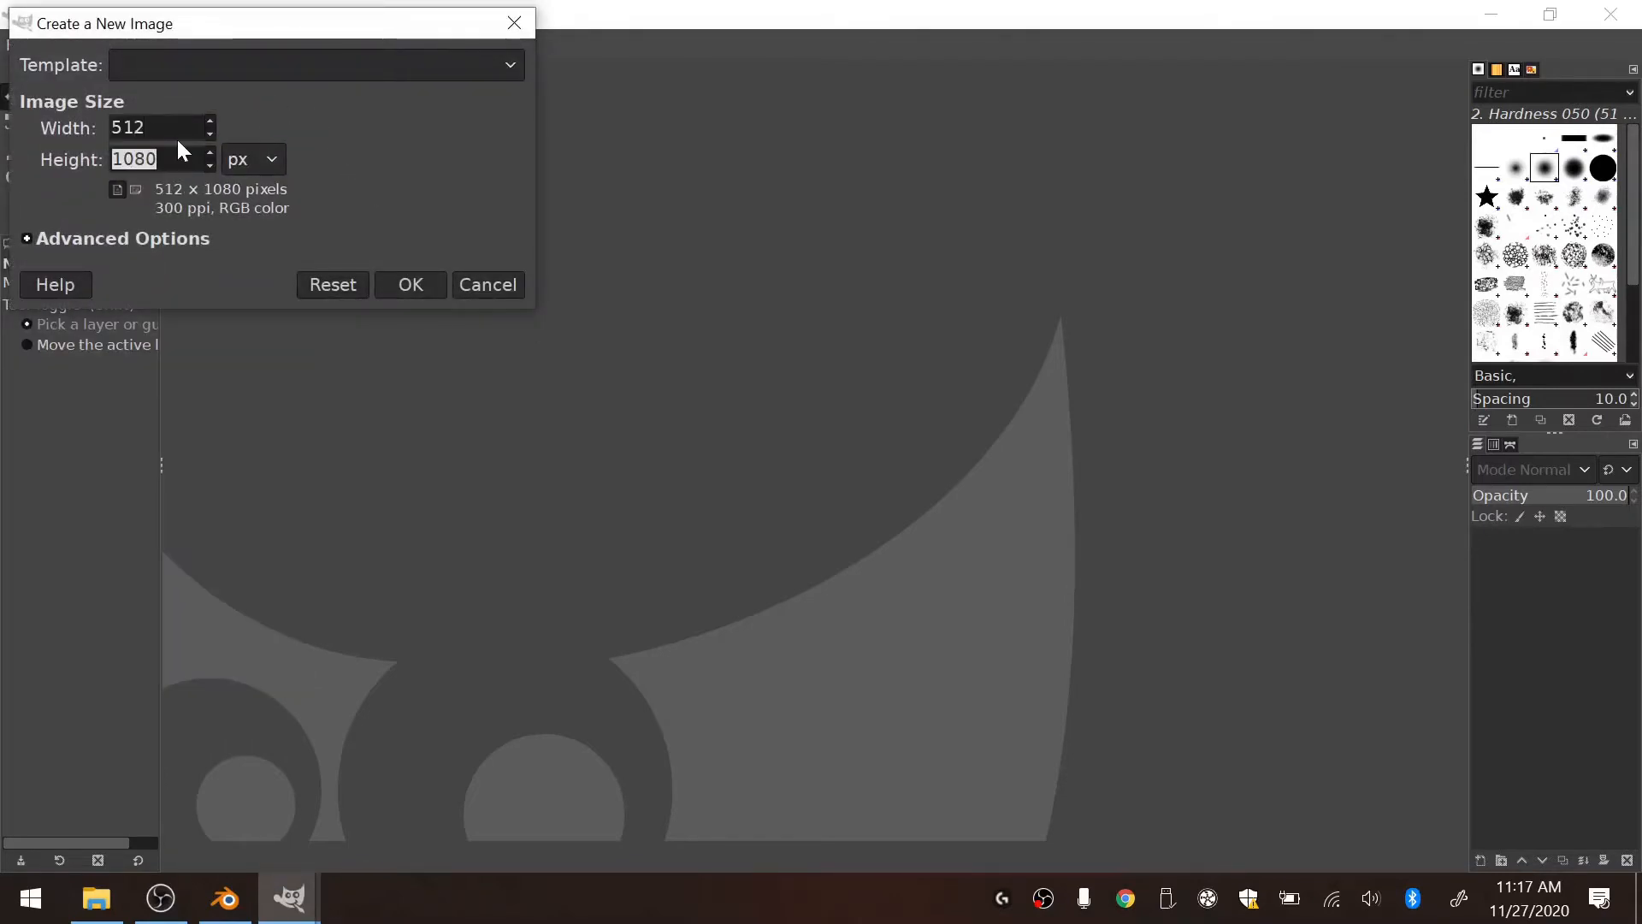
text(512)
click(416, 284)
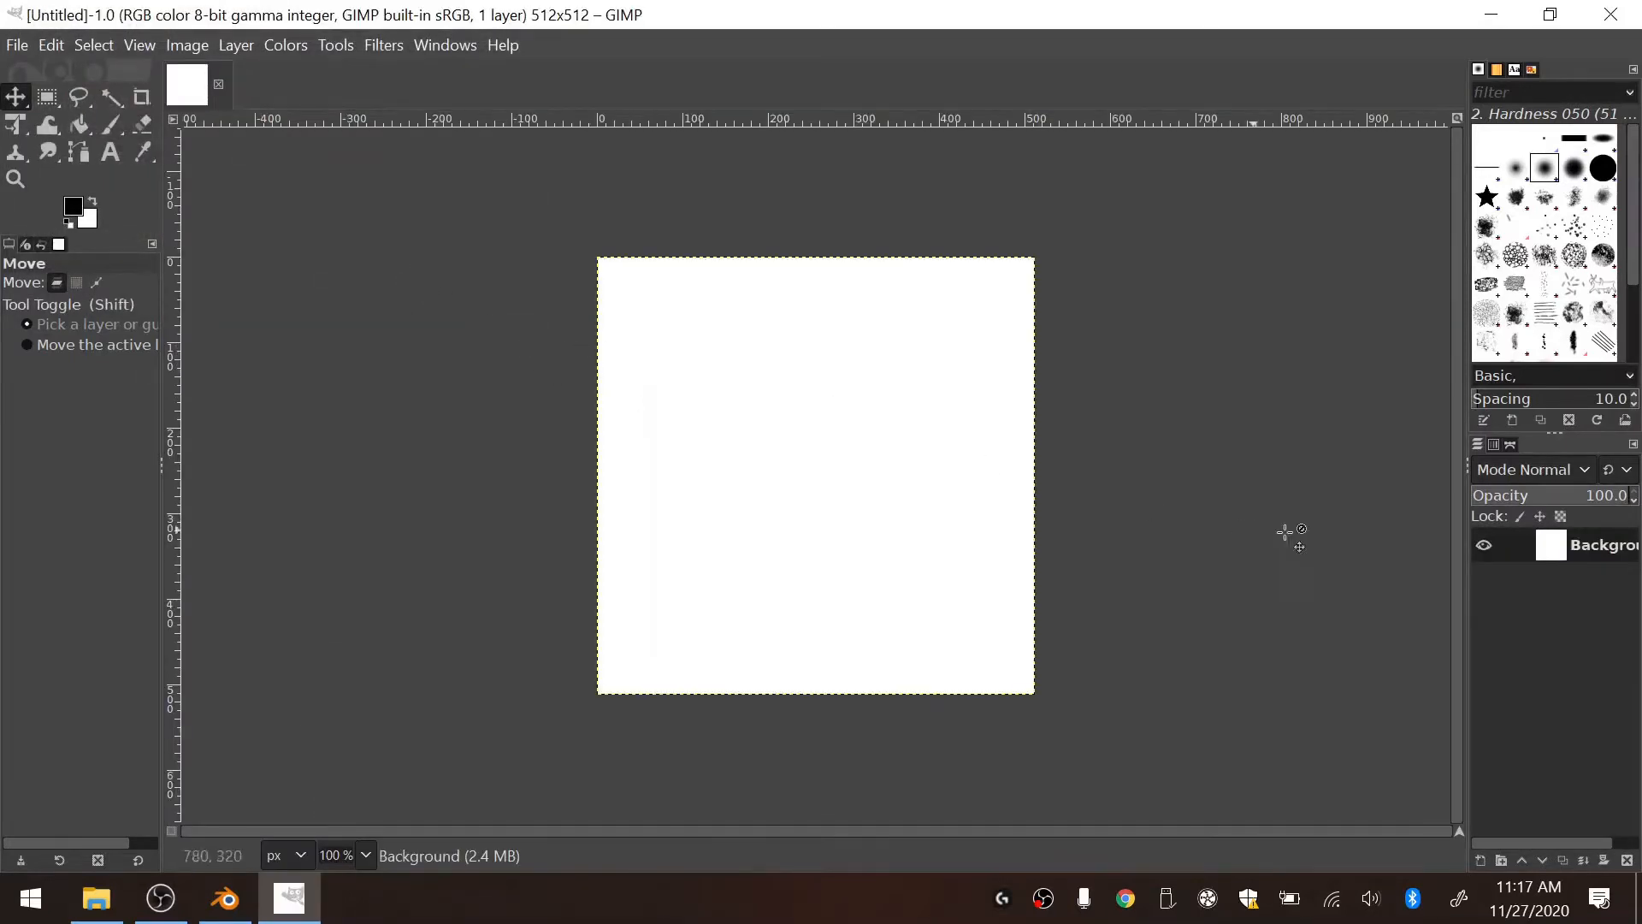
Step: Add a 512 x 512 px layer filled with transparency and delete the white background layer
drag(1464, 499, 1359, 494)
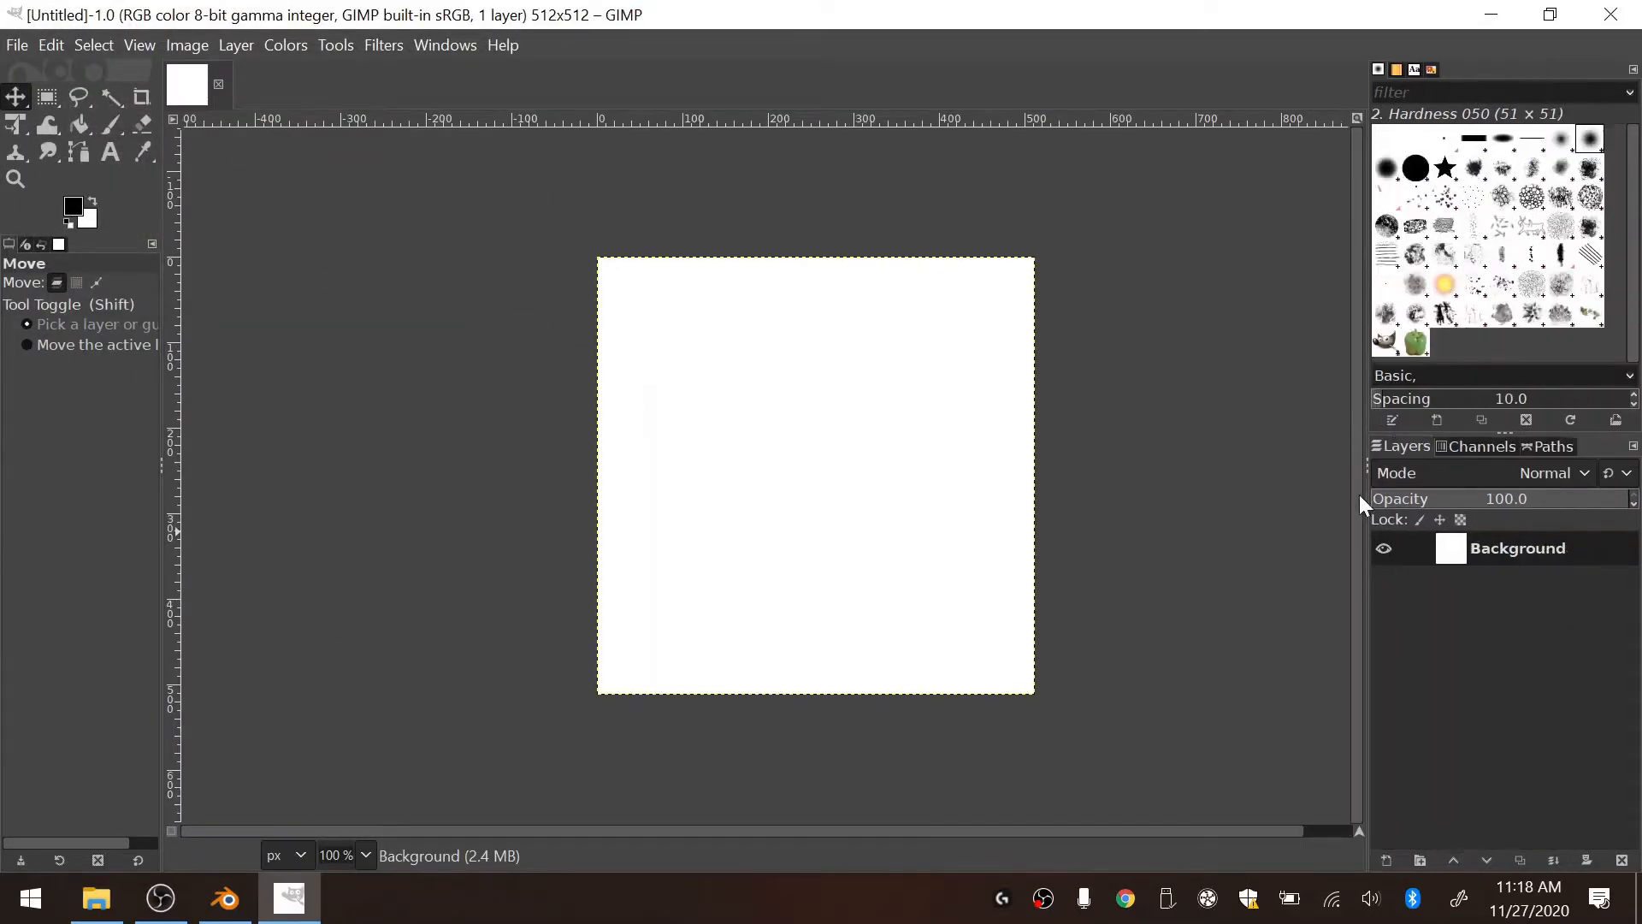
drag(655, 490, 525, 530)
right_click(1449, 553)
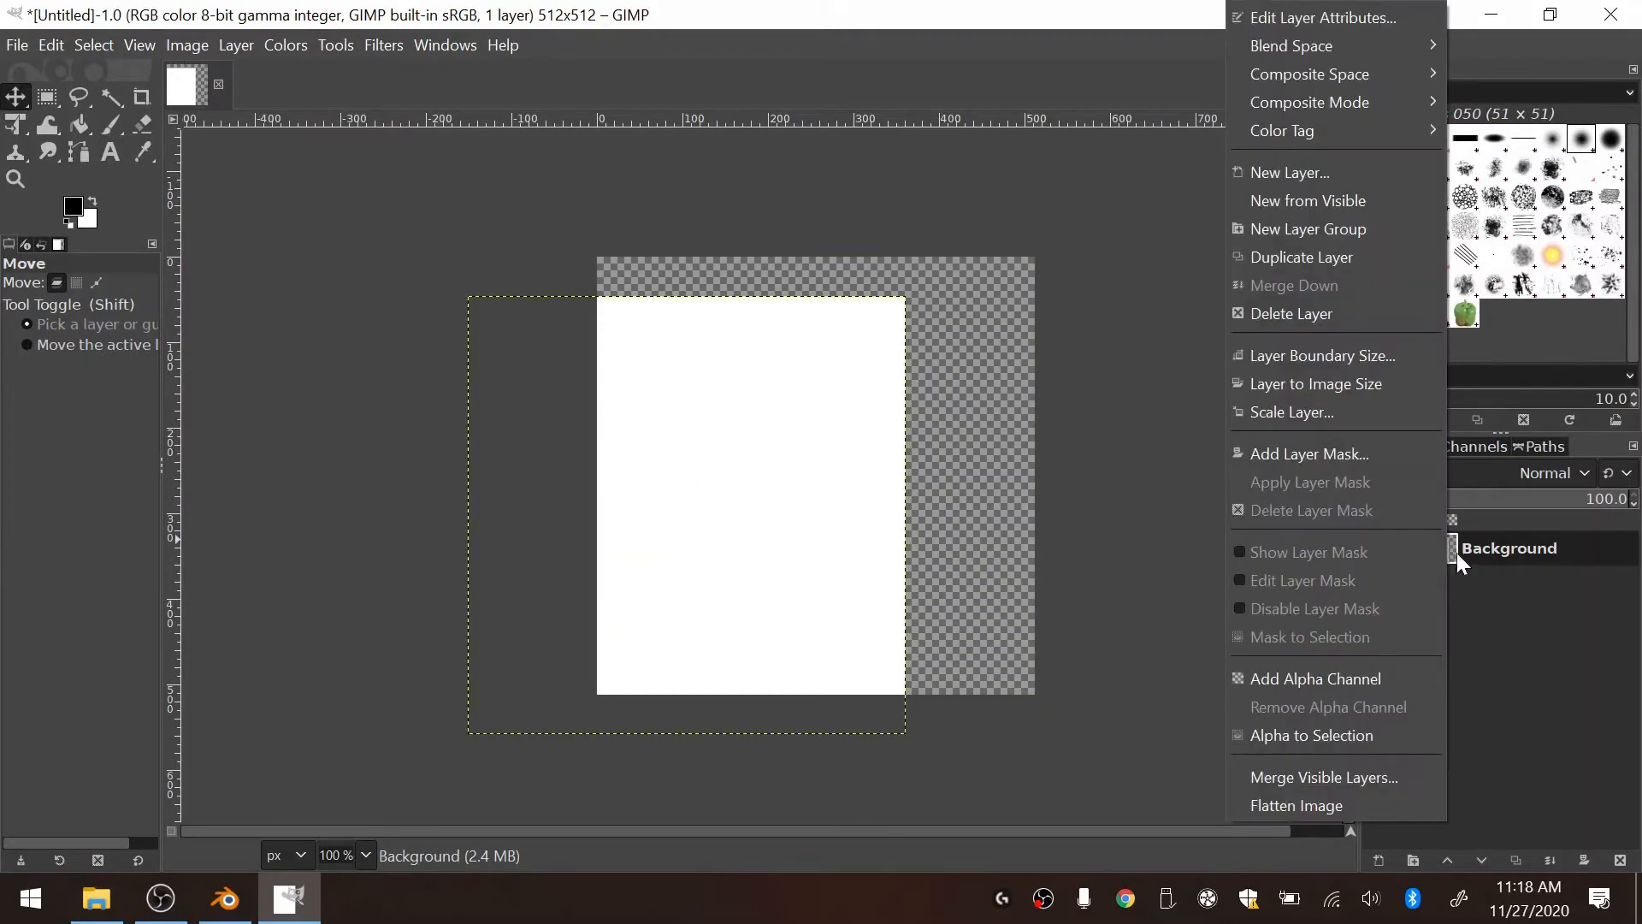
click(1463, 550)
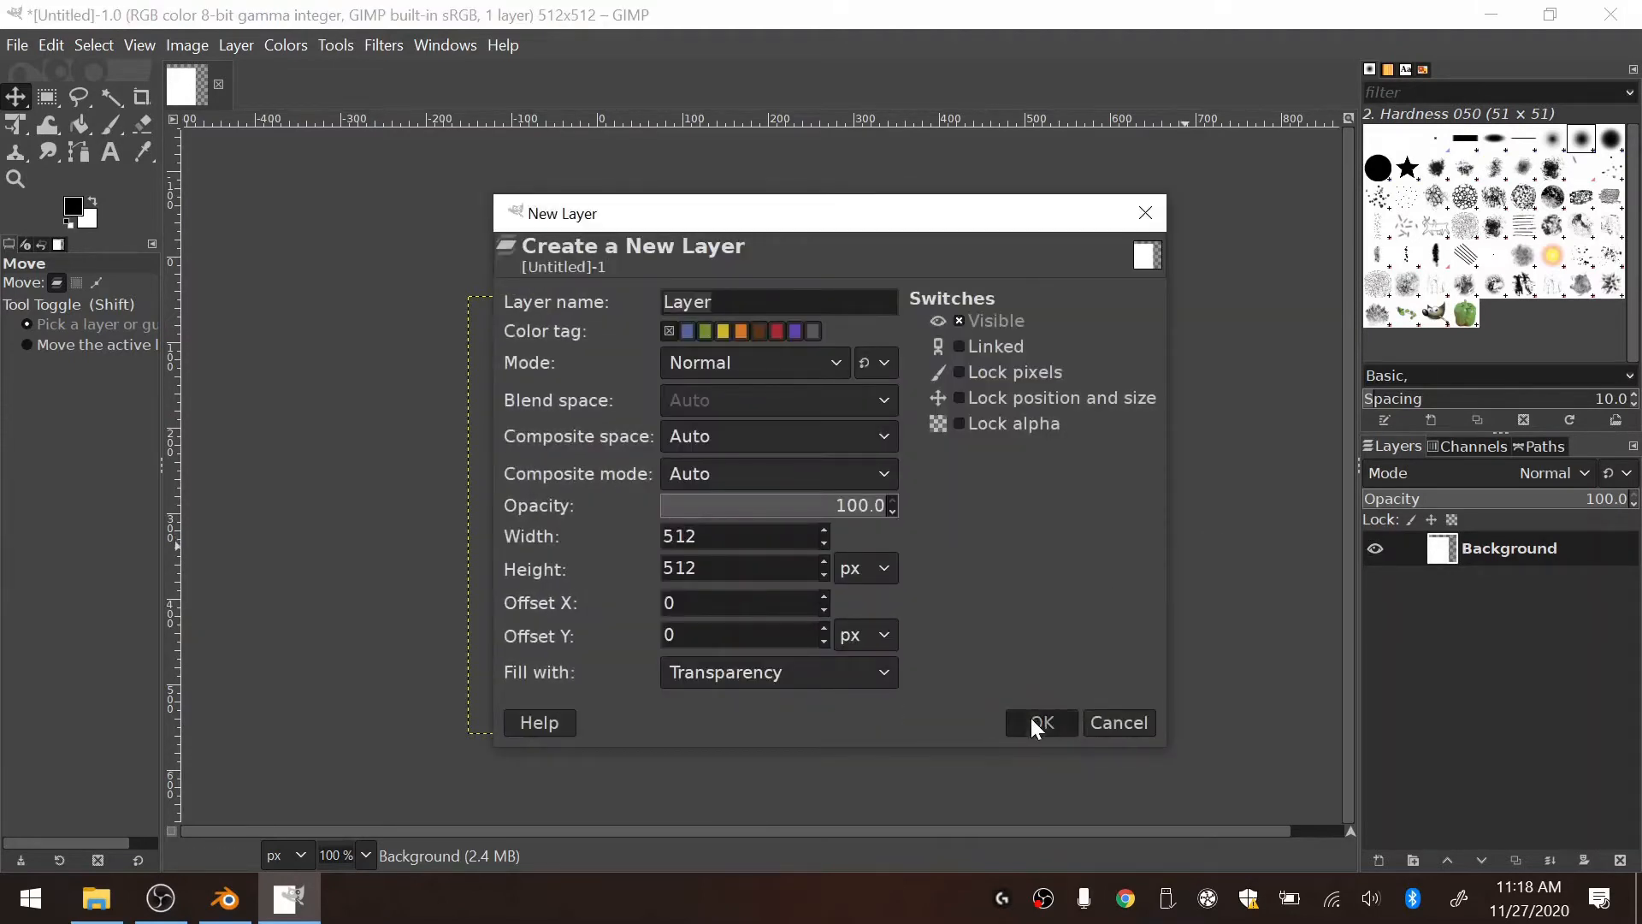
click(792, 676)
click(781, 685)
click(1064, 720)
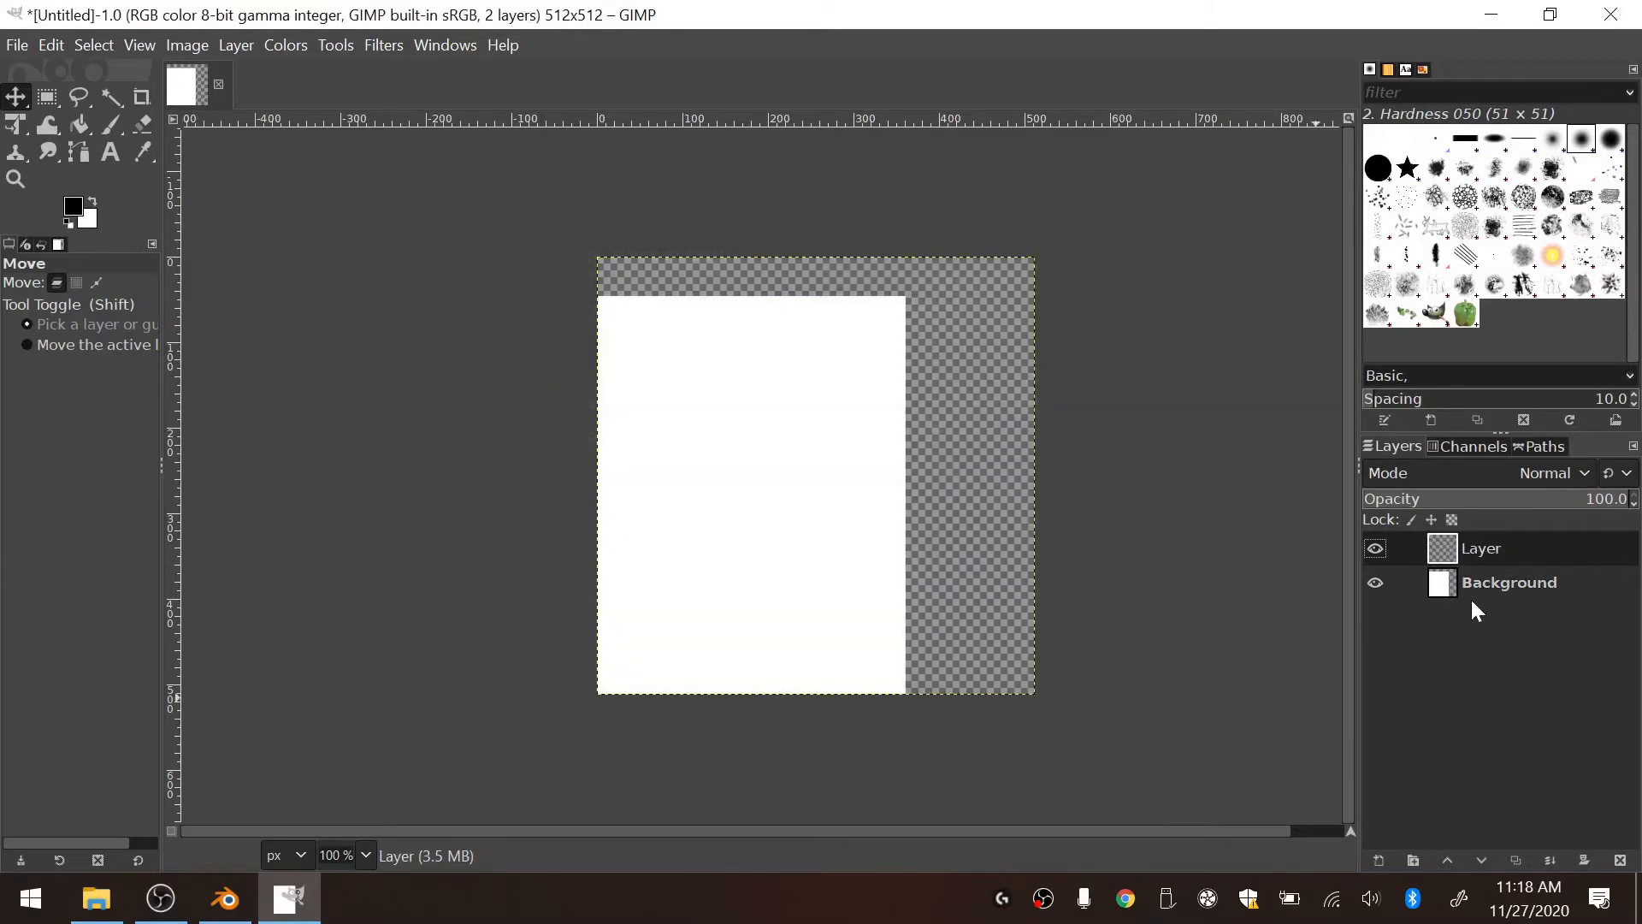
drag(1475, 581, 1497, 552)
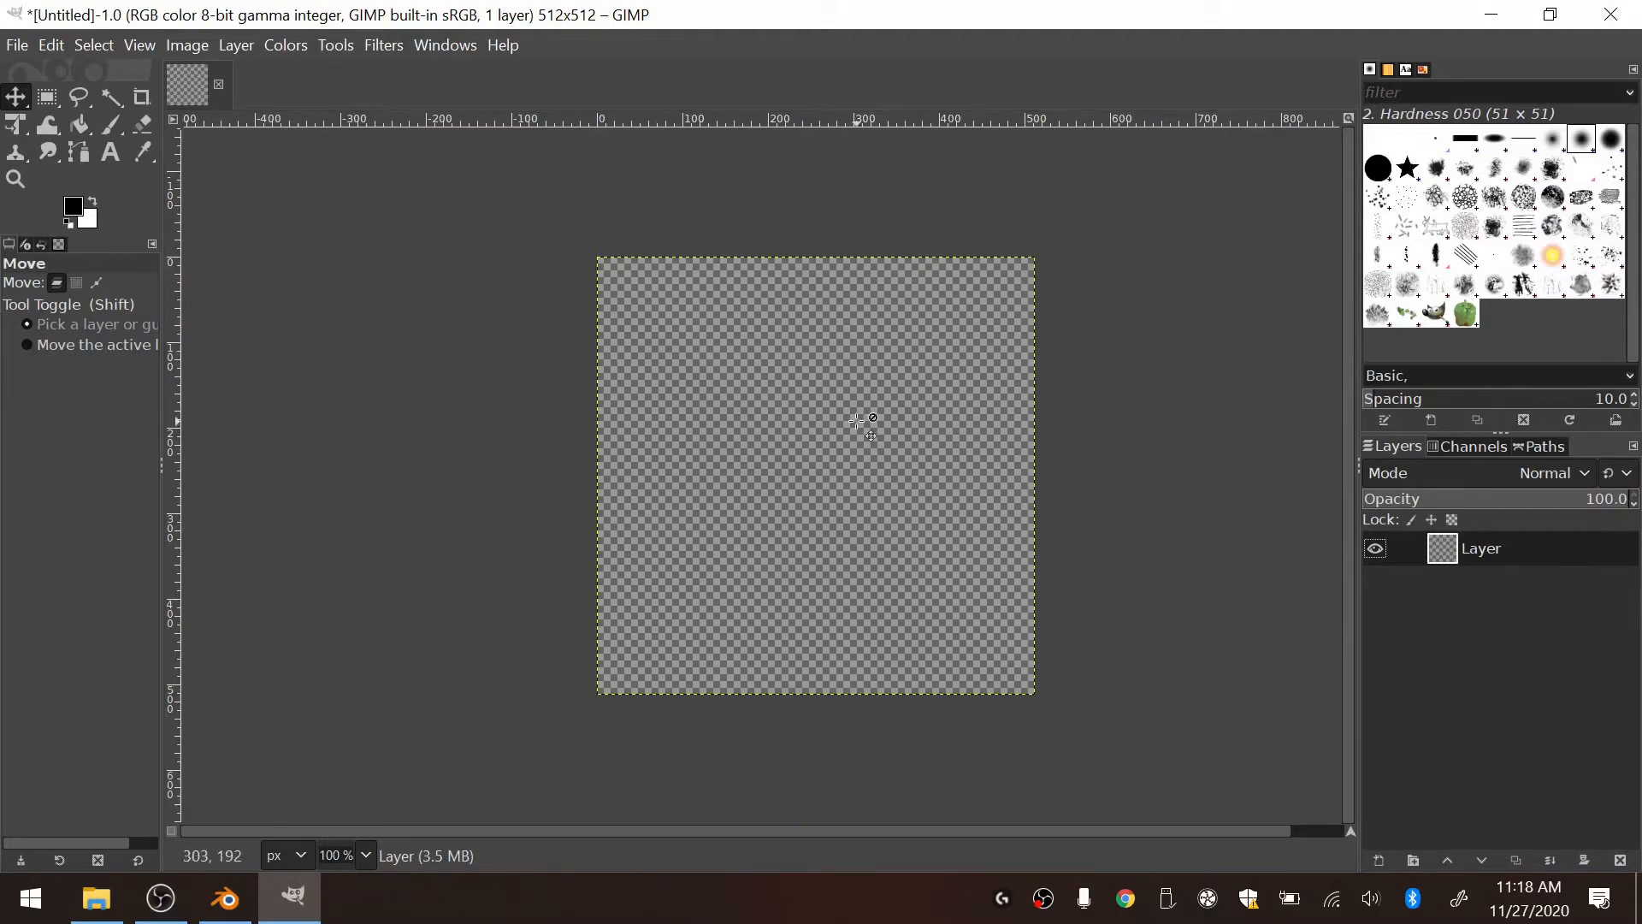
Step: Add the text "BIGBEN'S" across the upper half of the canvas in Sitka Small Bold at 80 px
click(85, 125)
click(106, 125)
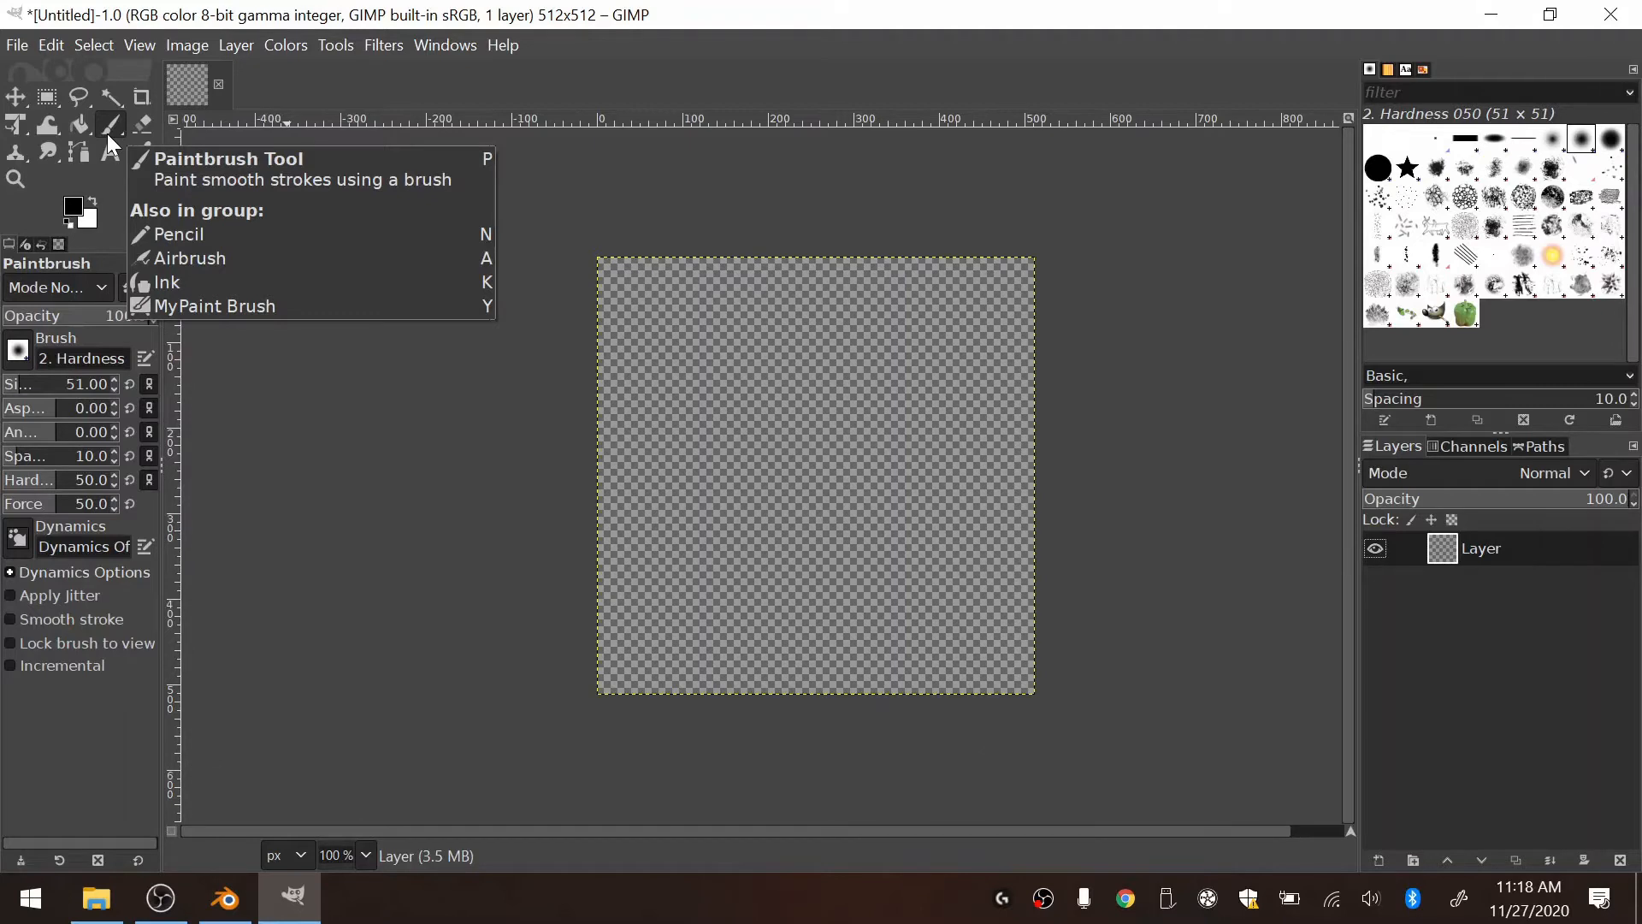
click(111, 151)
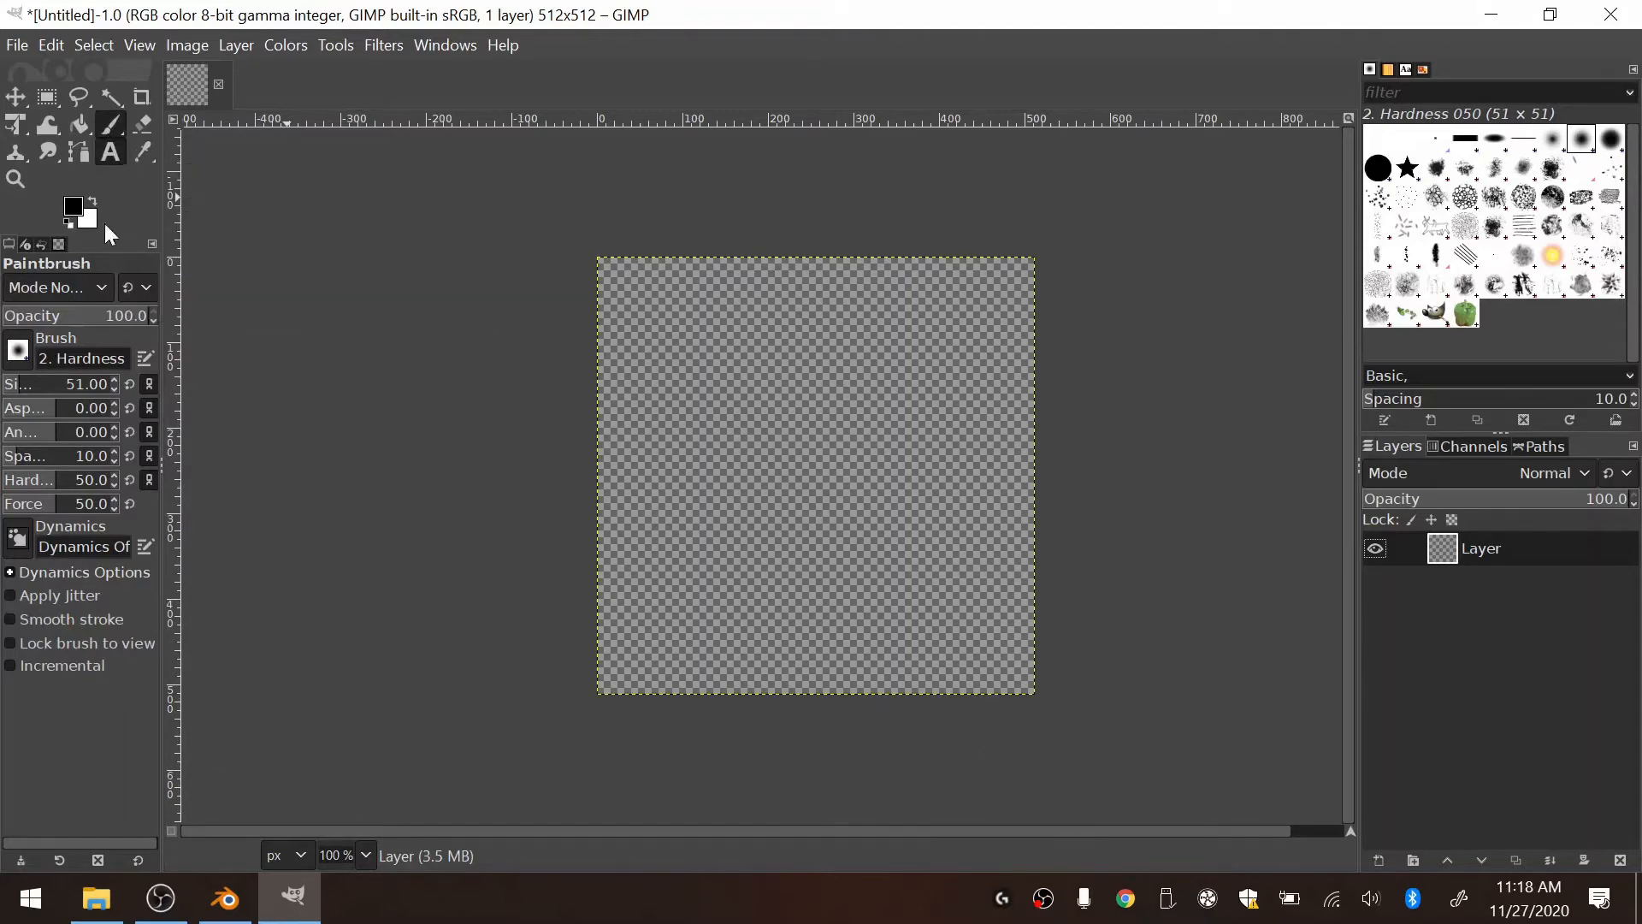
click(23, 294)
scroll(34, 393, down, 4)
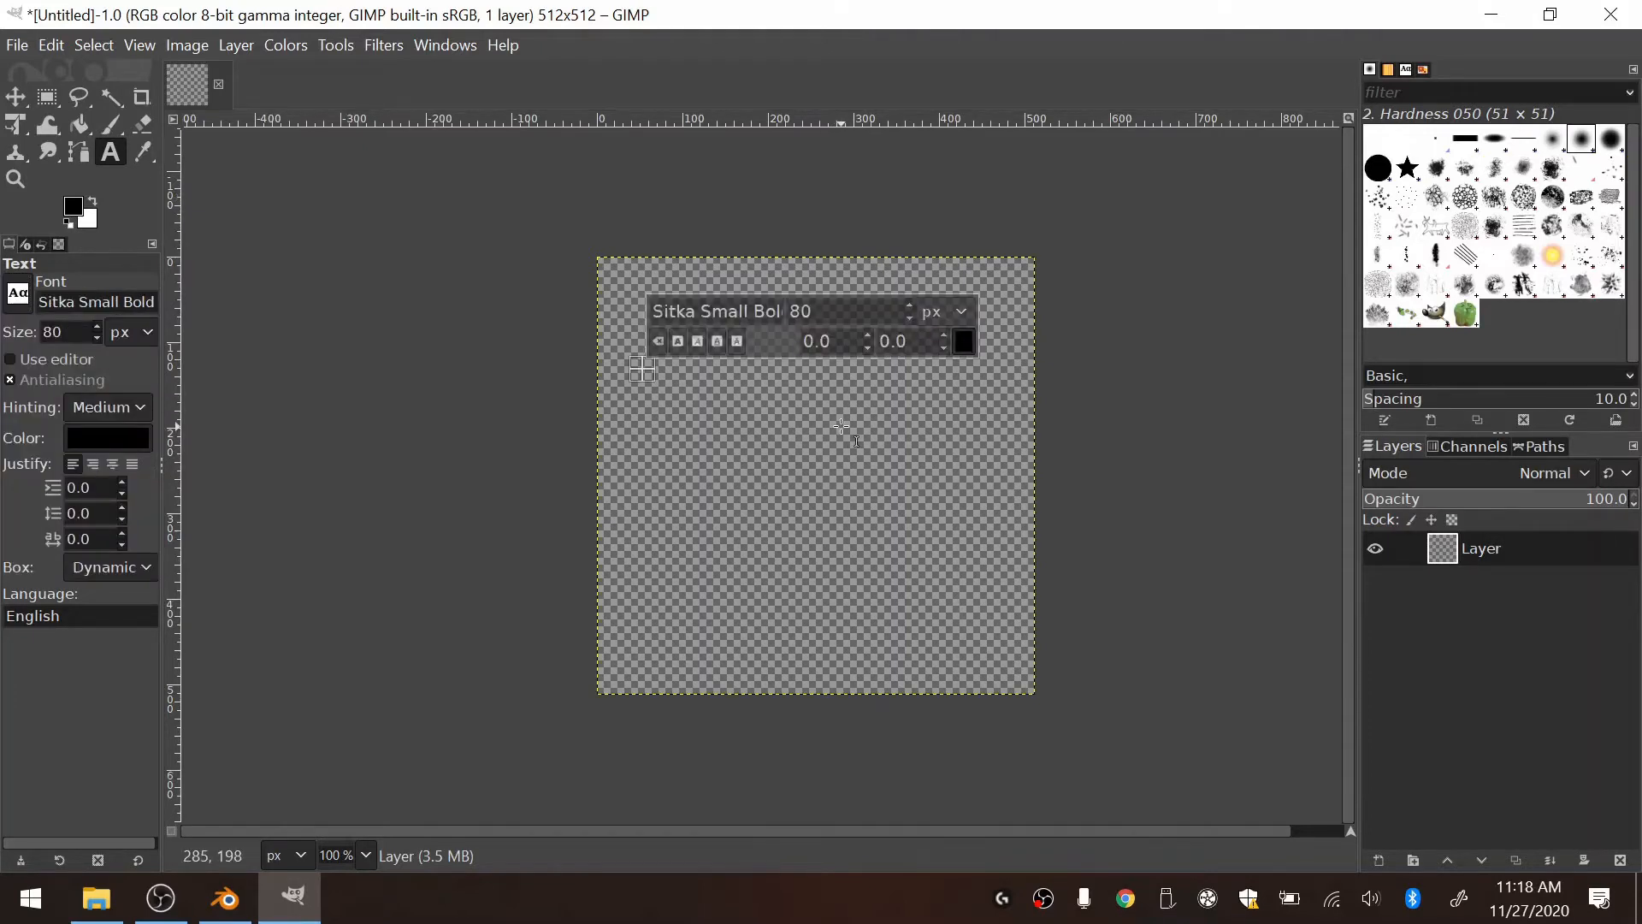
text(BIGBENS)
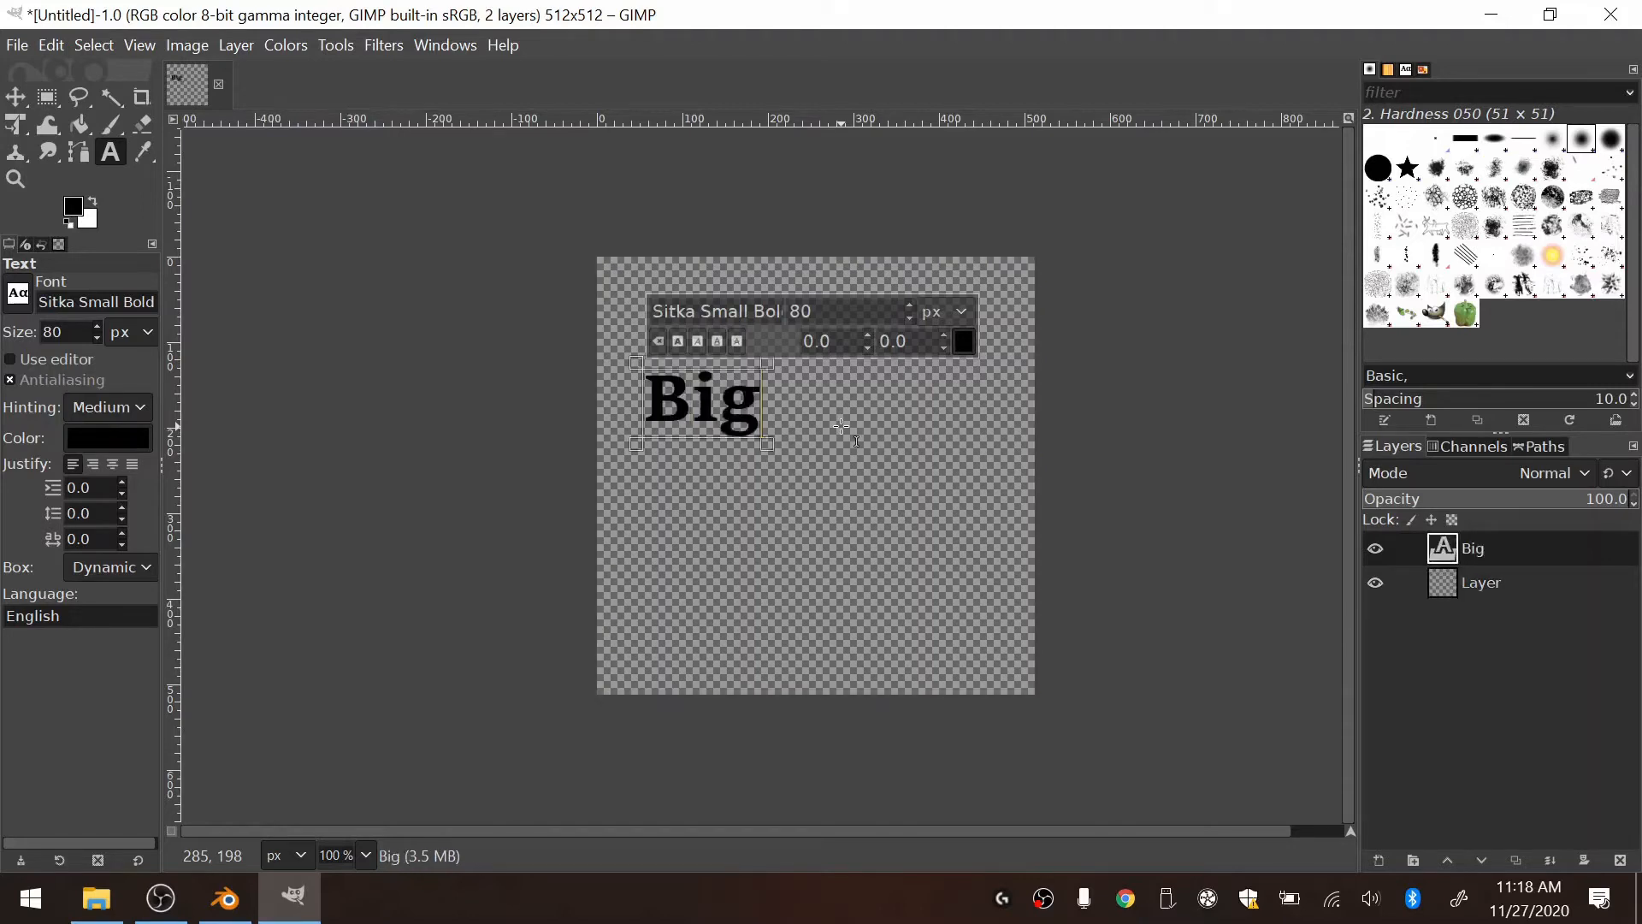
key(Left)
text(')
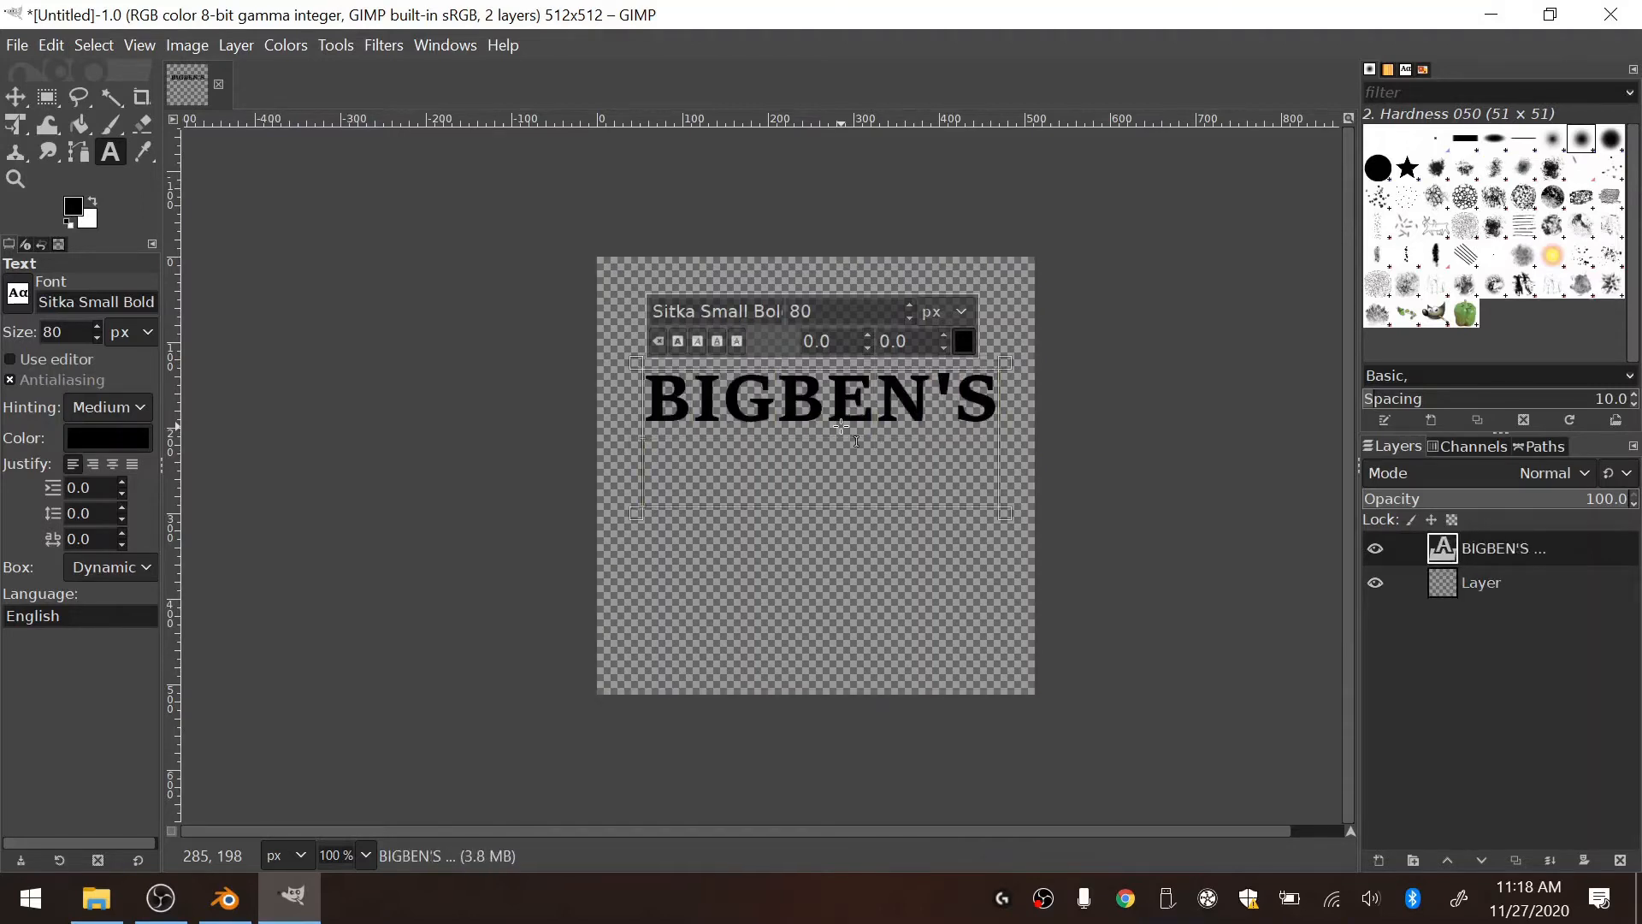
key(Escape)
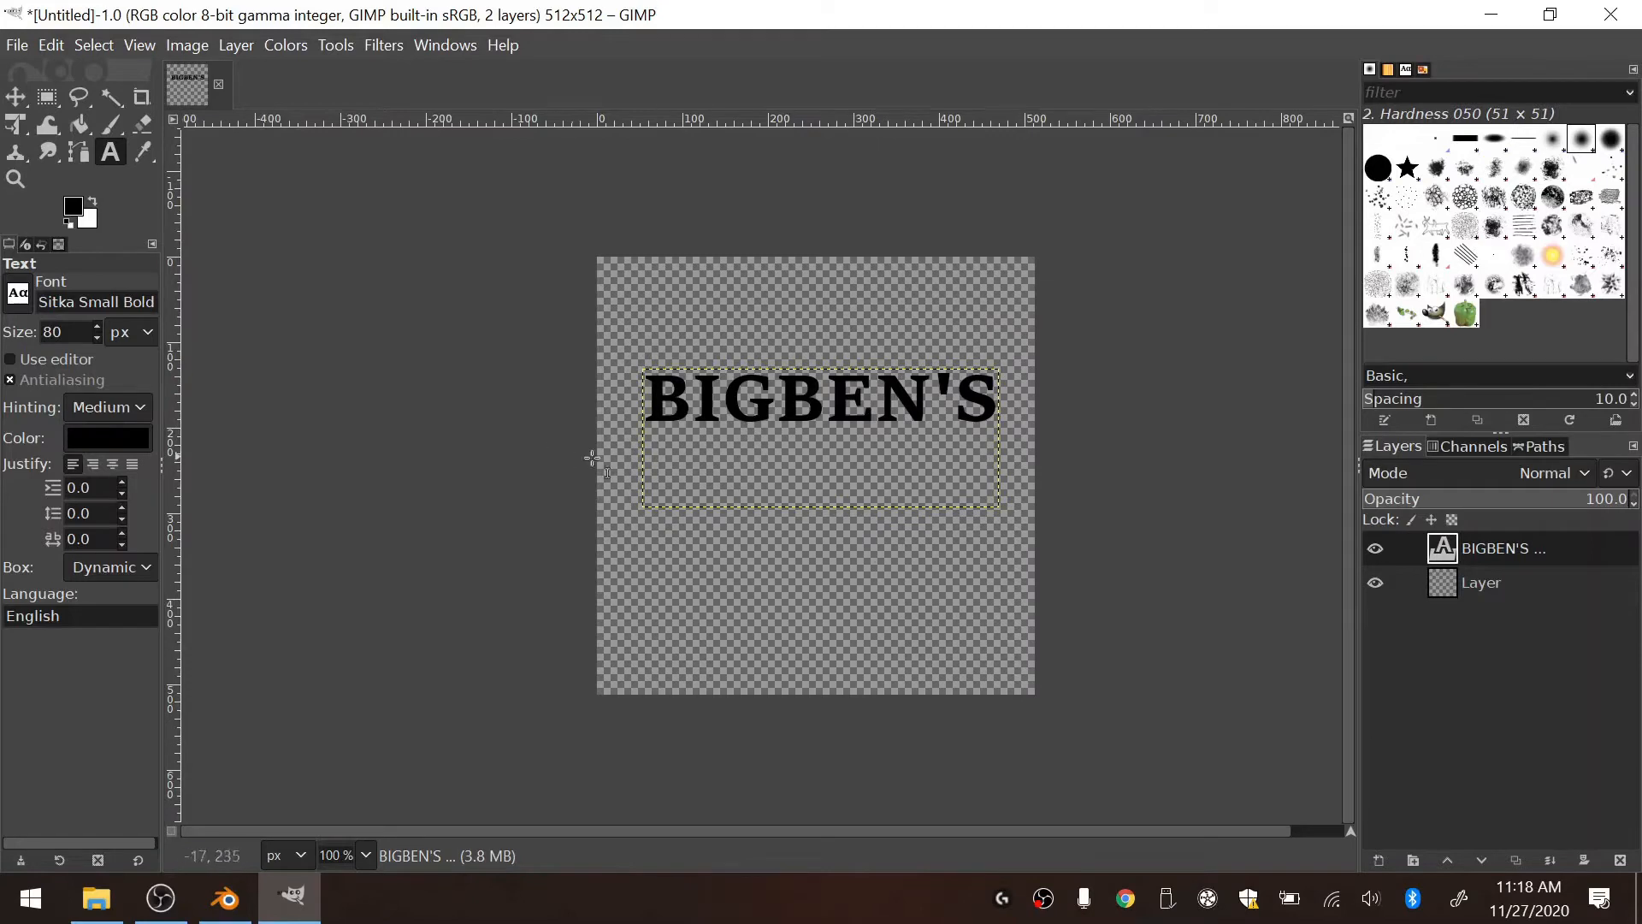
Step: Recolor all of the "BIGBEN'S" text to a near-white pink
click(719, 385)
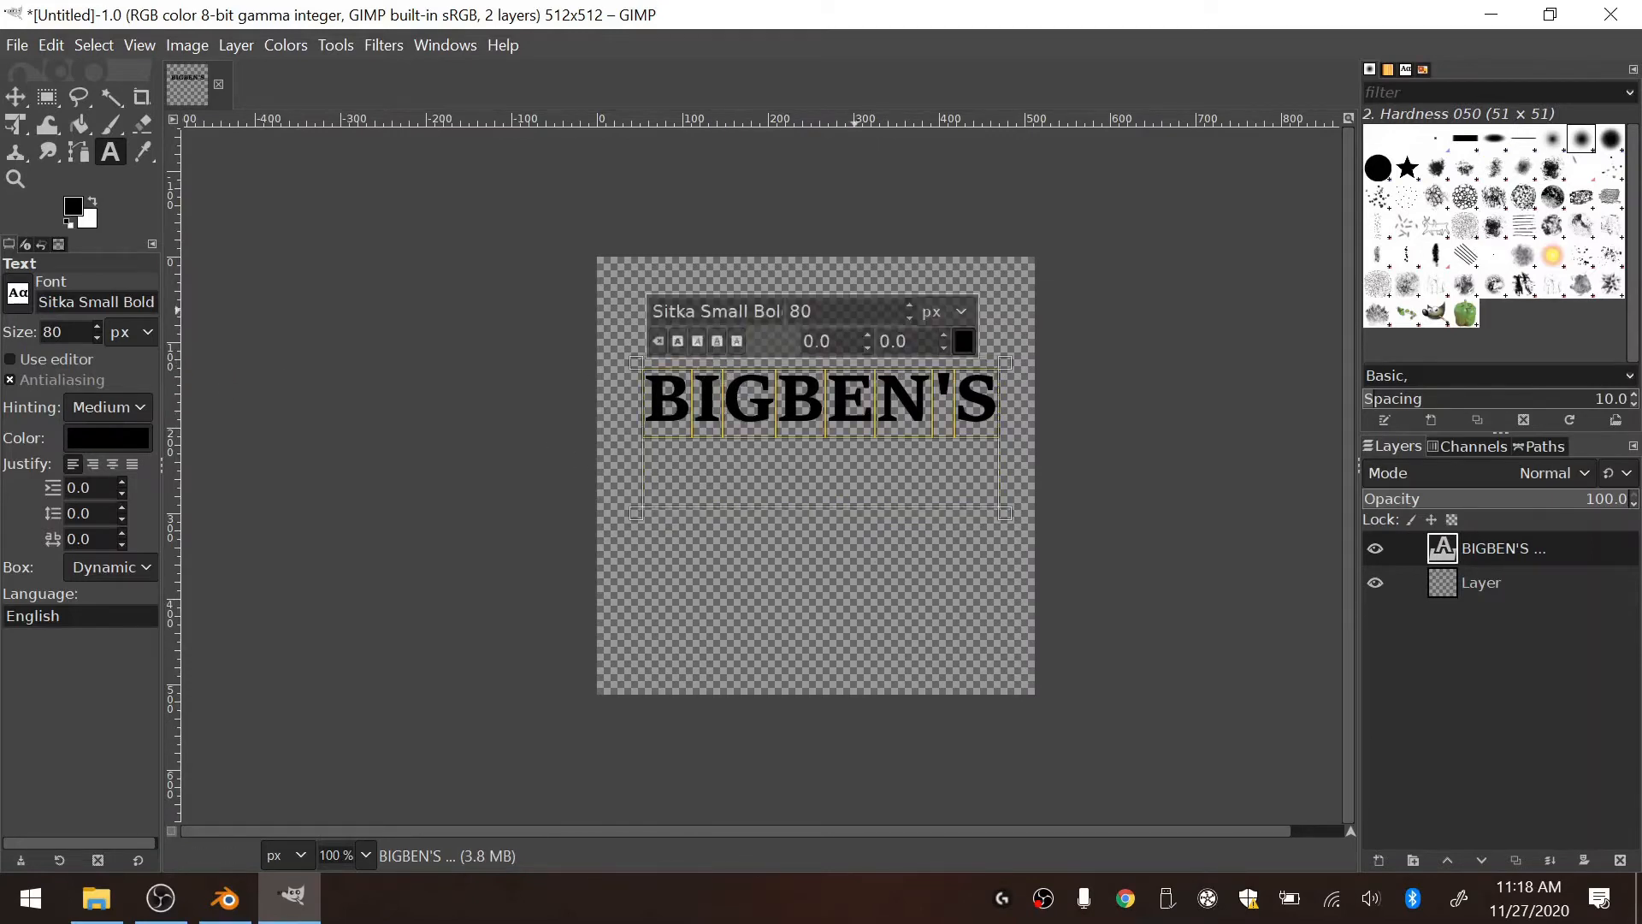
click(956, 337)
click(1065, 525)
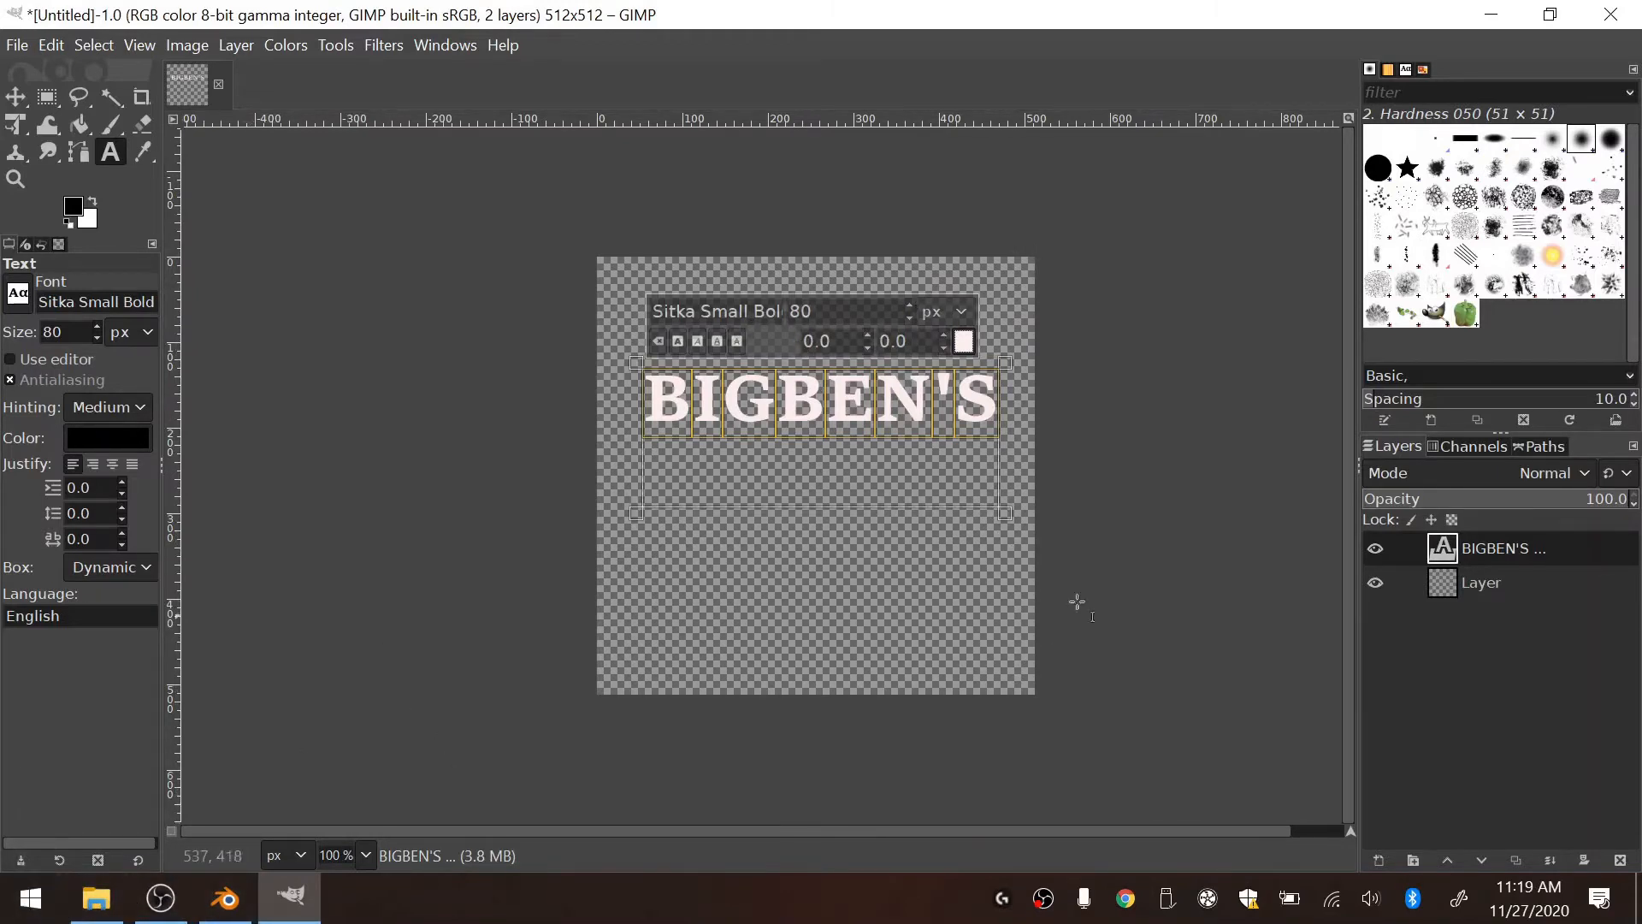
click(1103, 543)
Step: Add a new transparent layer between the text layer and the empty bottom layer
click(1519, 577)
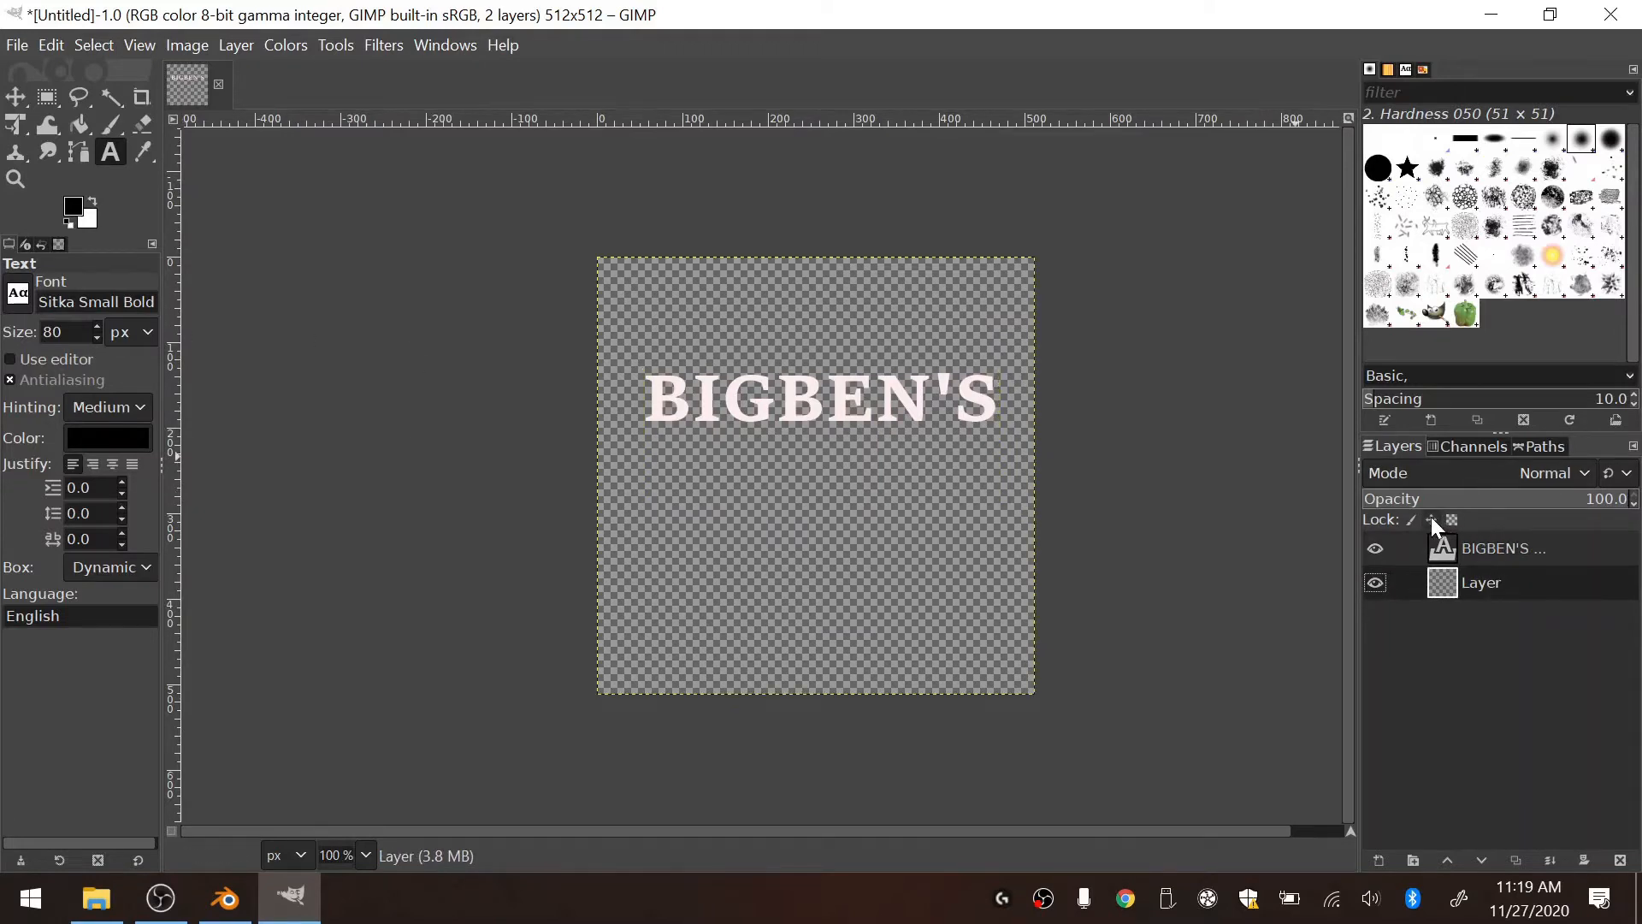
key(shift+ctrl+n)
key(Return)
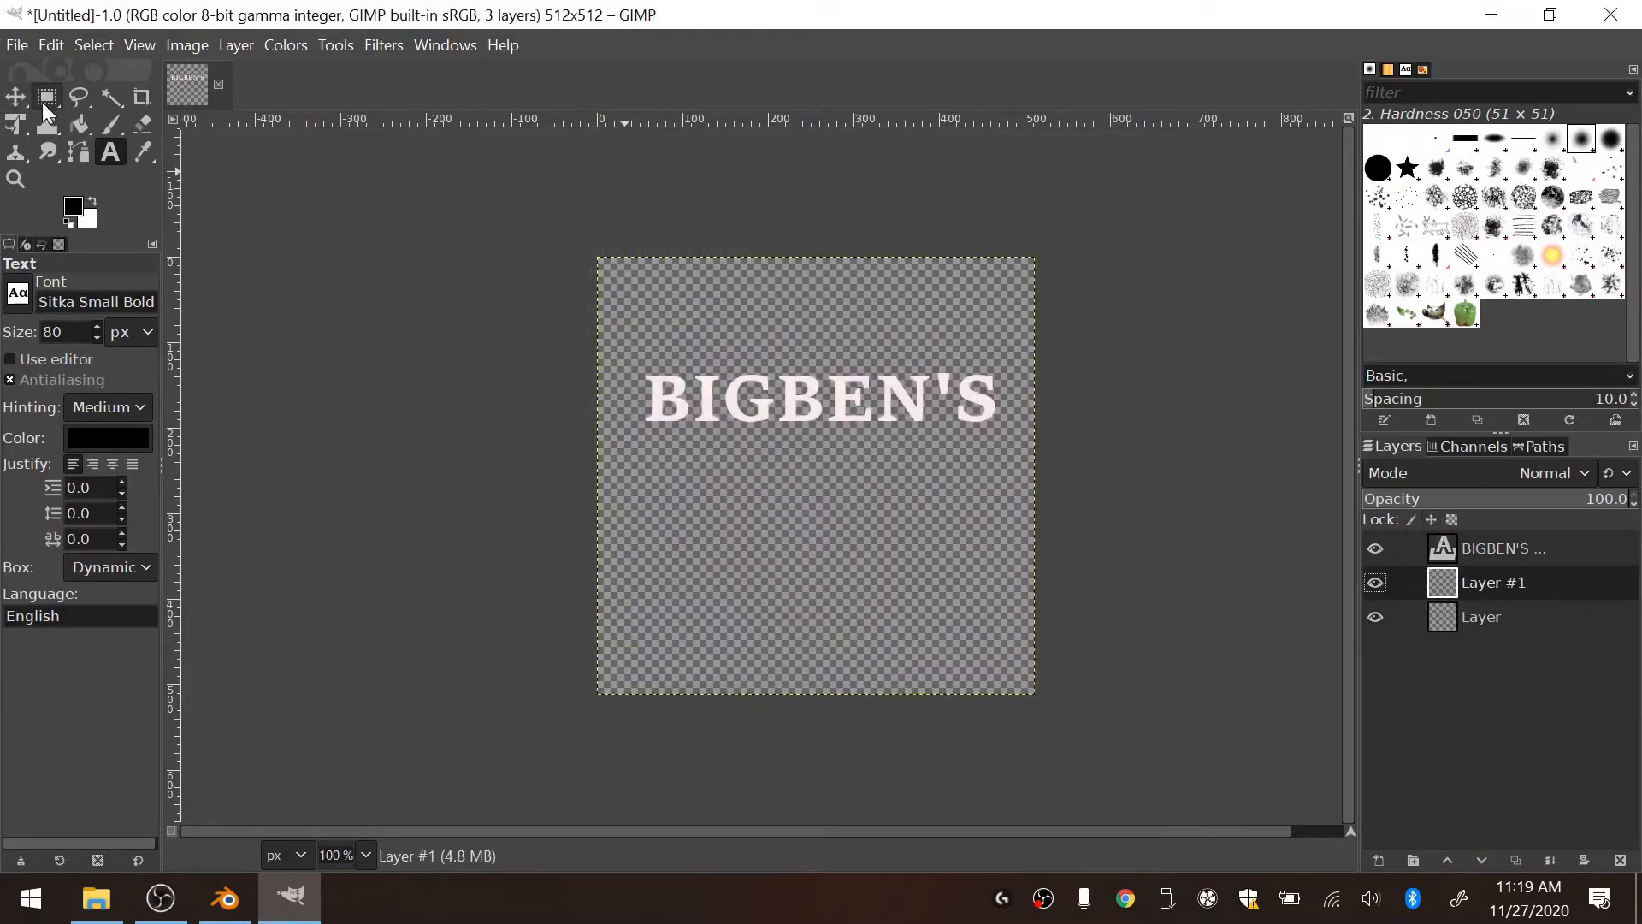
Step: Paint a black bread-loaf outline below the text with the Paintbrush, using the Hardness 100 brush at size 14
click(110, 125)
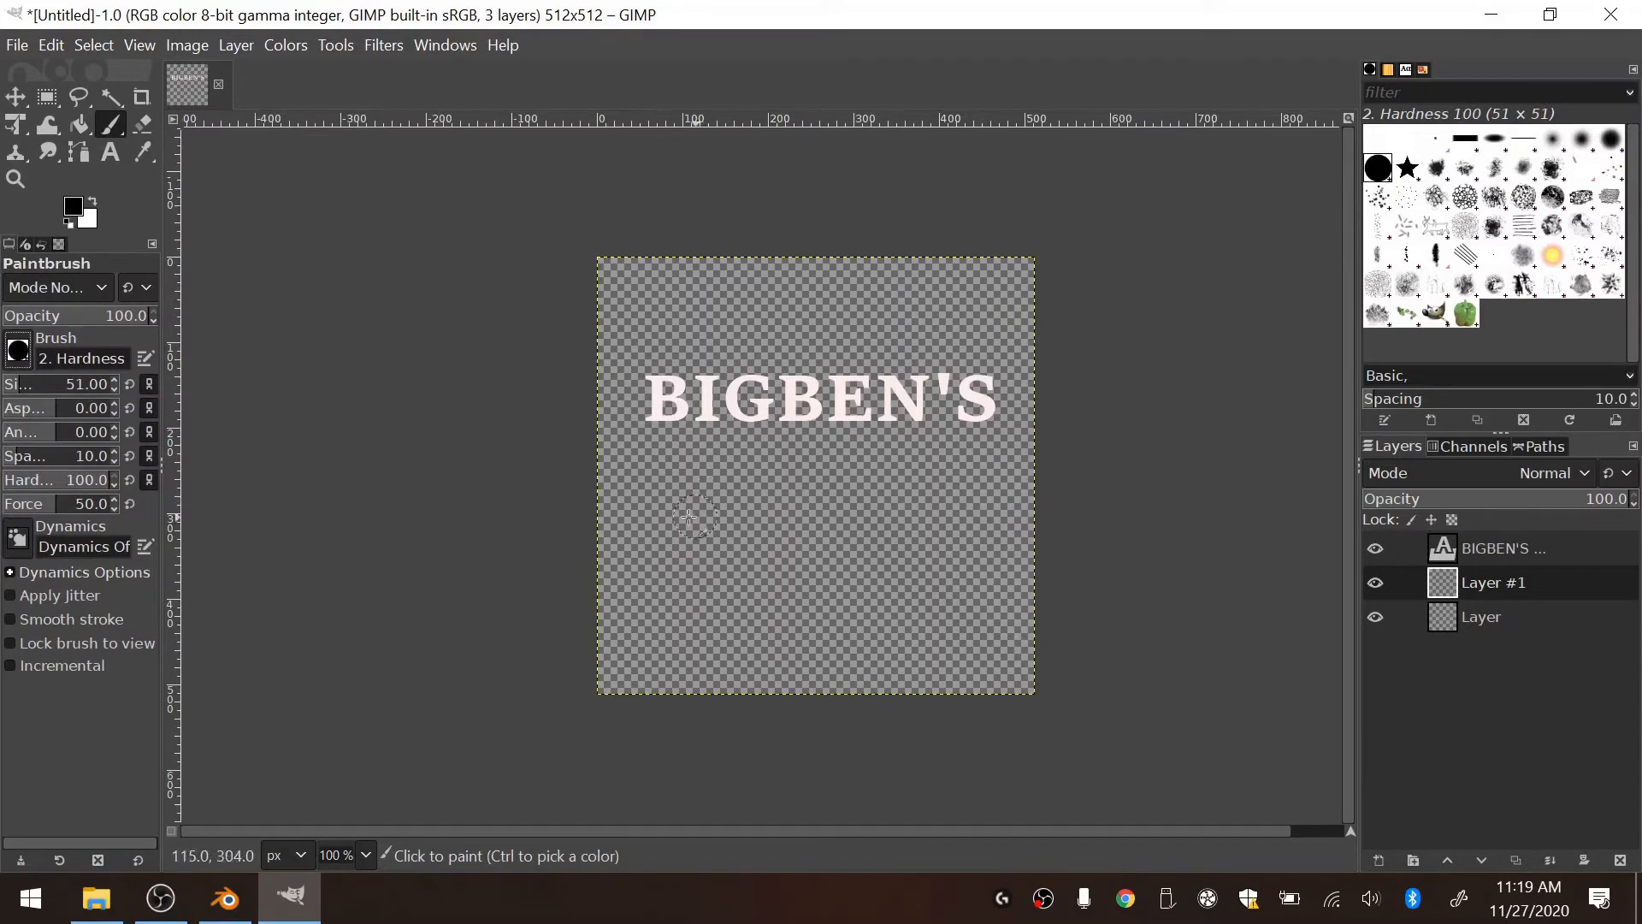
click(10, 384)
mouse_move(689, 518)
mouse_down()
mouse_move(667, 469)
mouse_move(898, 438)
mouse_move(950, 492)
mouse_move(905, 520)
mouse_up()
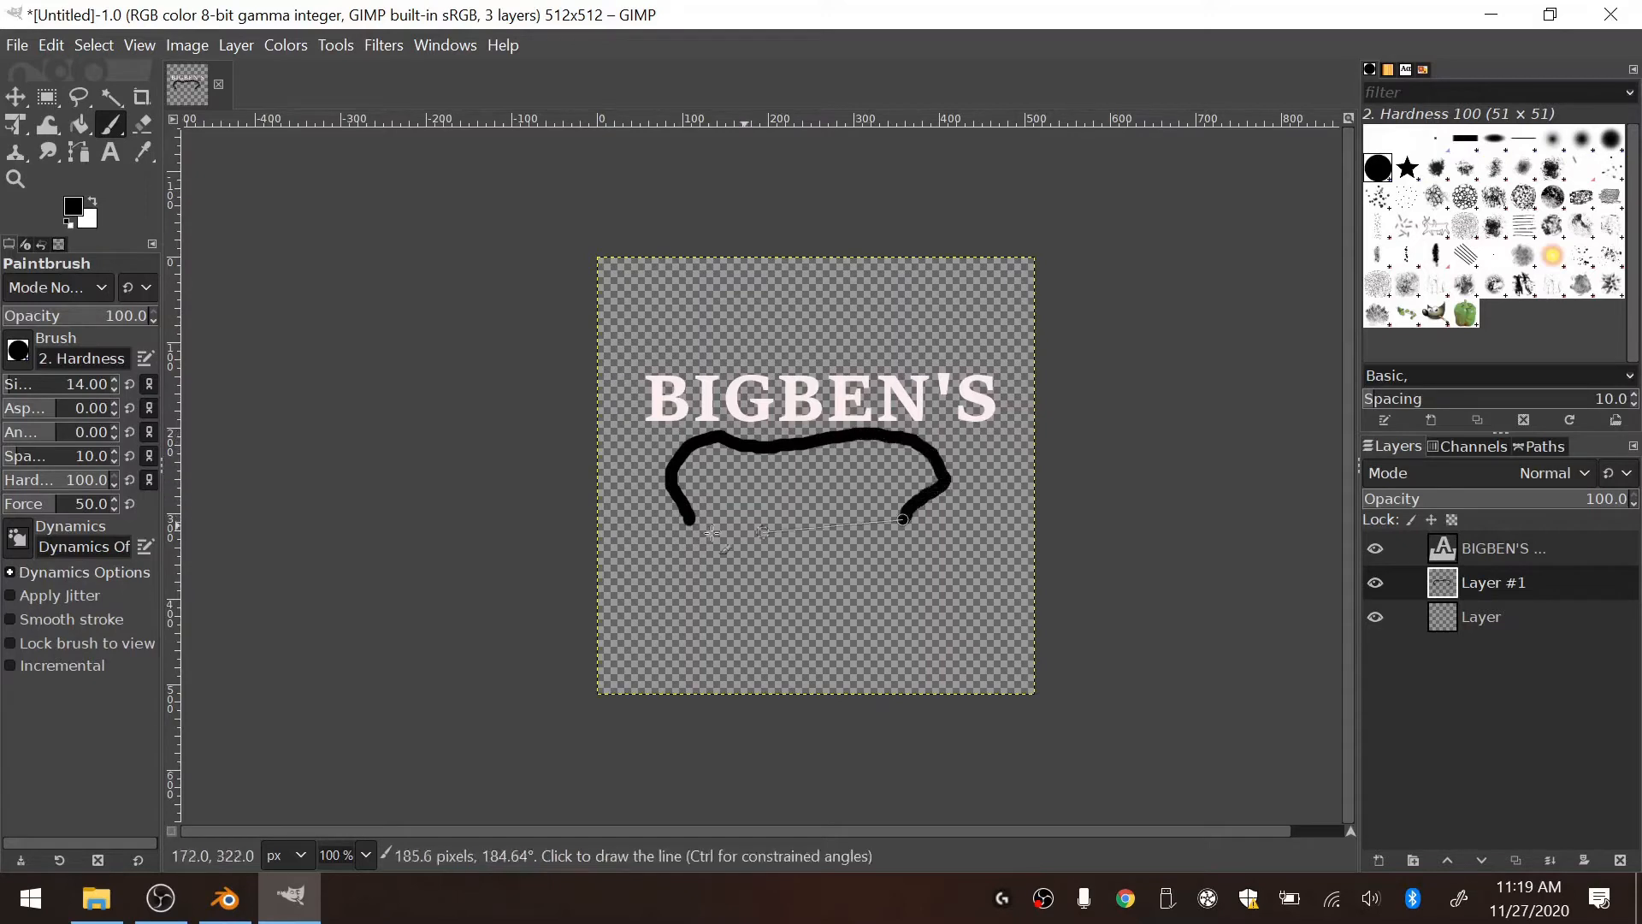
shift+click(685, 519)
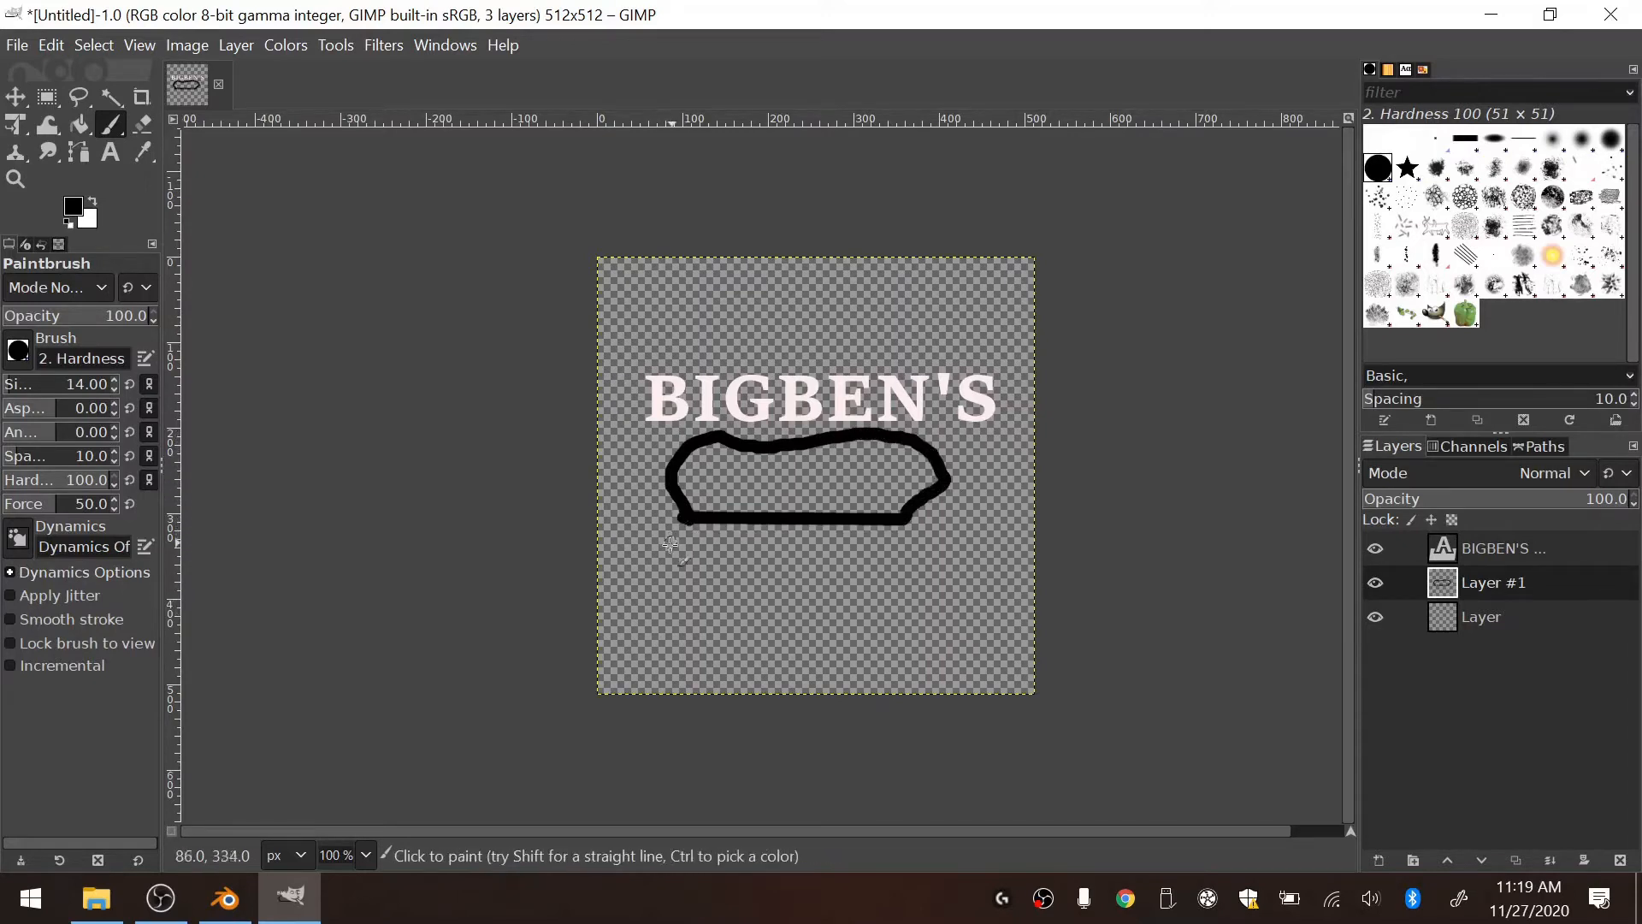
shift+click(664, 640)
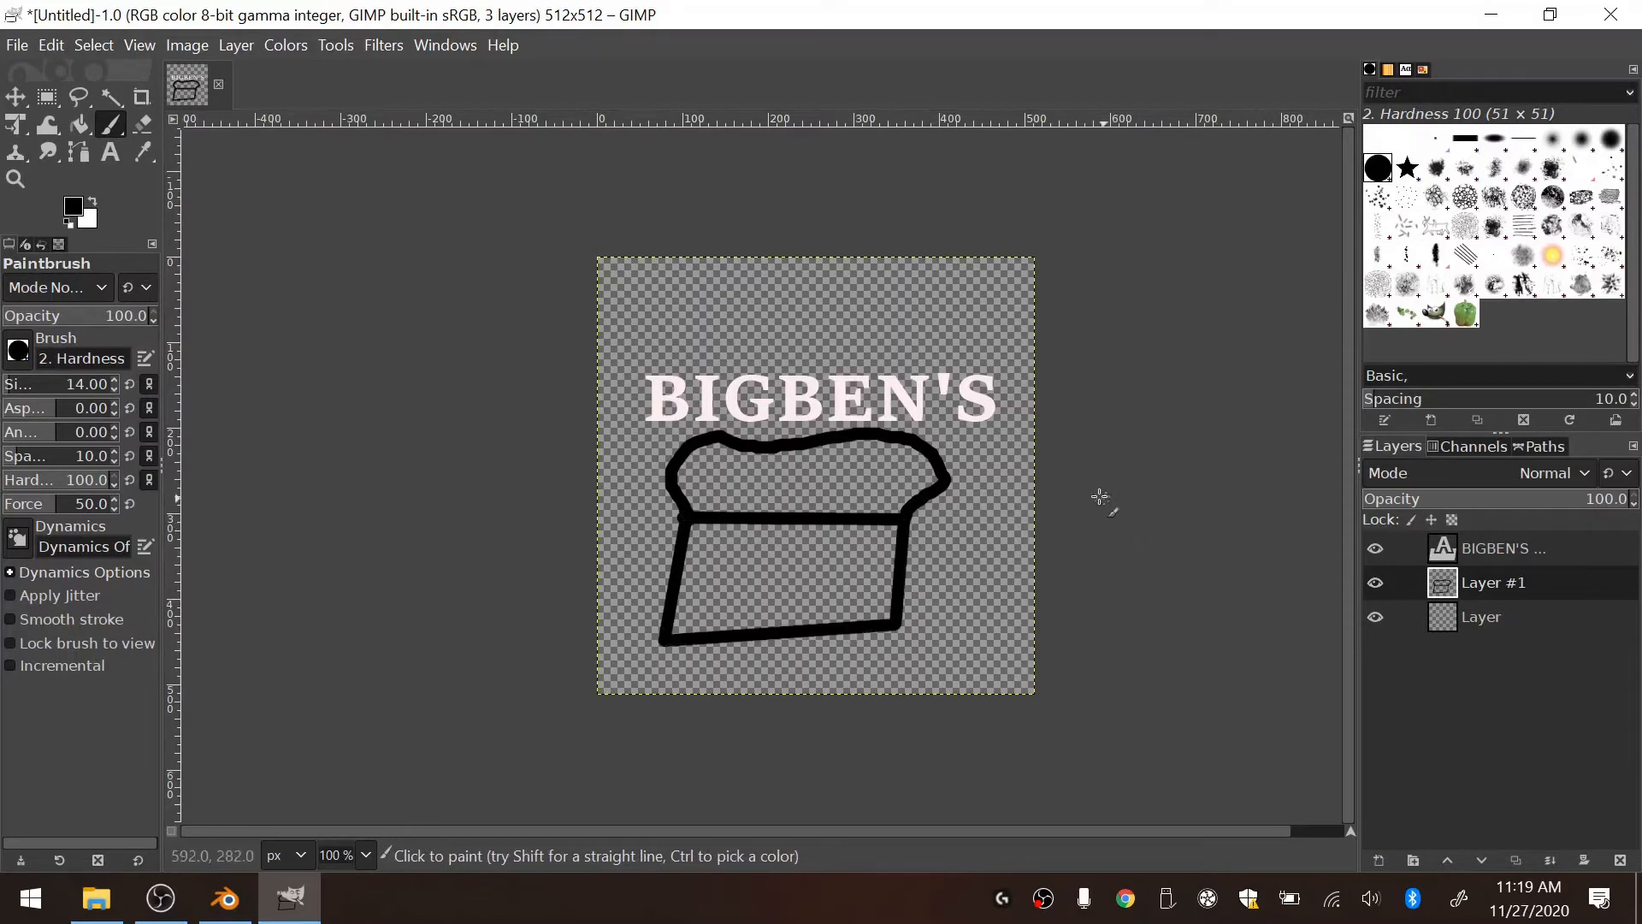
Step: Move the "BIGBEN'S" text up near the canvas's upper edge and the loaf drawing up close beneath it
click(1497, 548)
key(m)
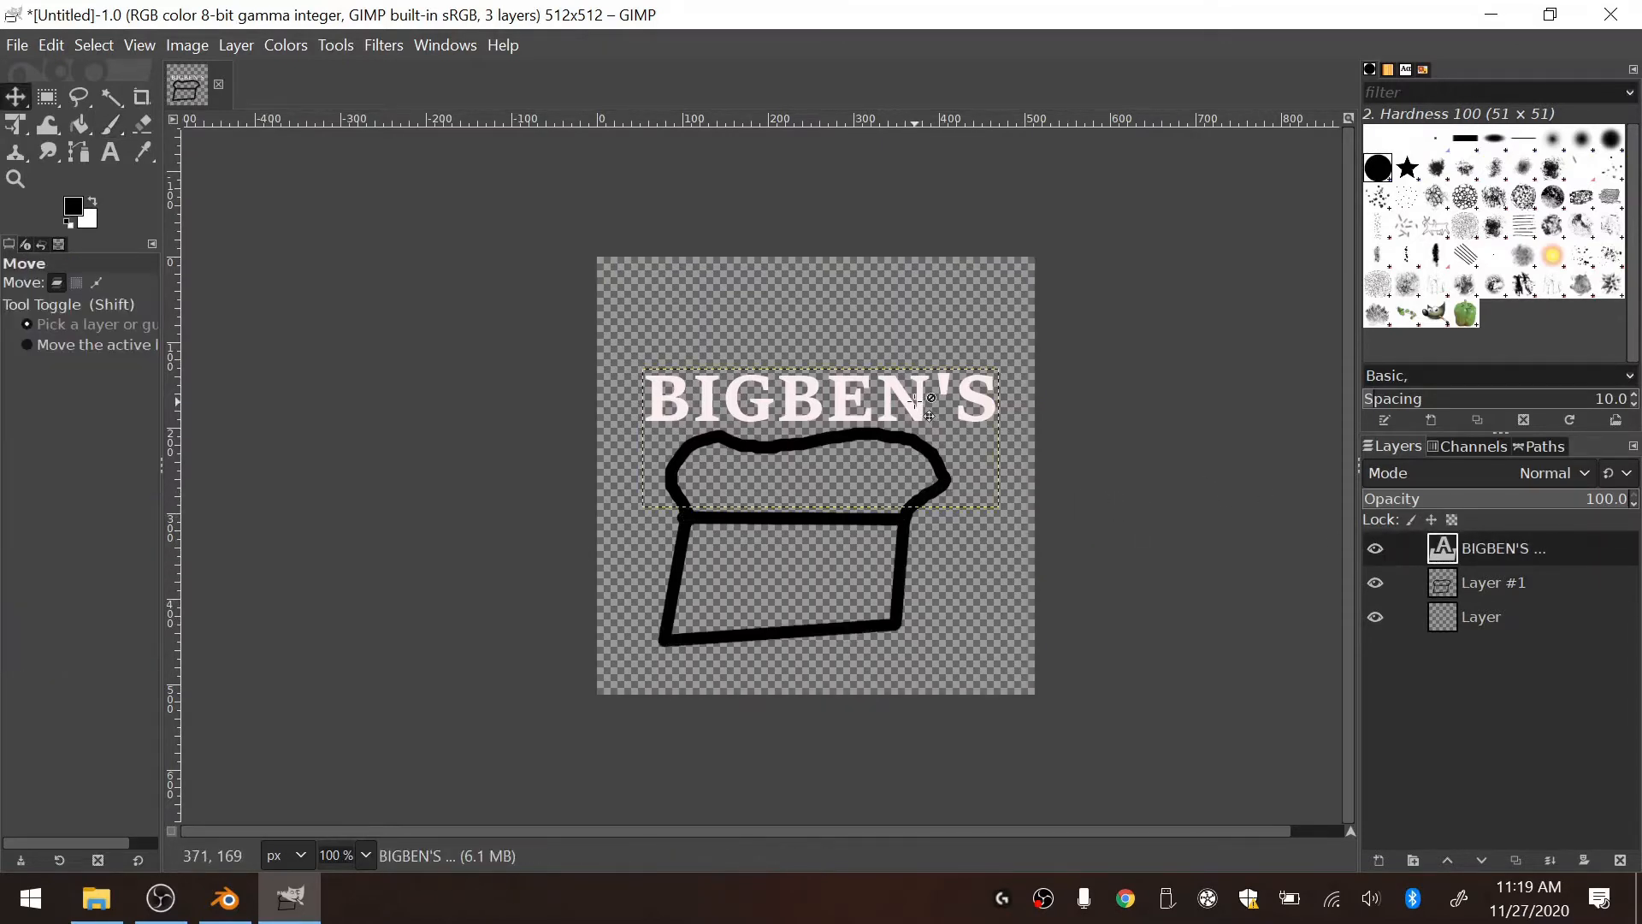
drag(930, 421, 925, 332)
click(1473, 588)
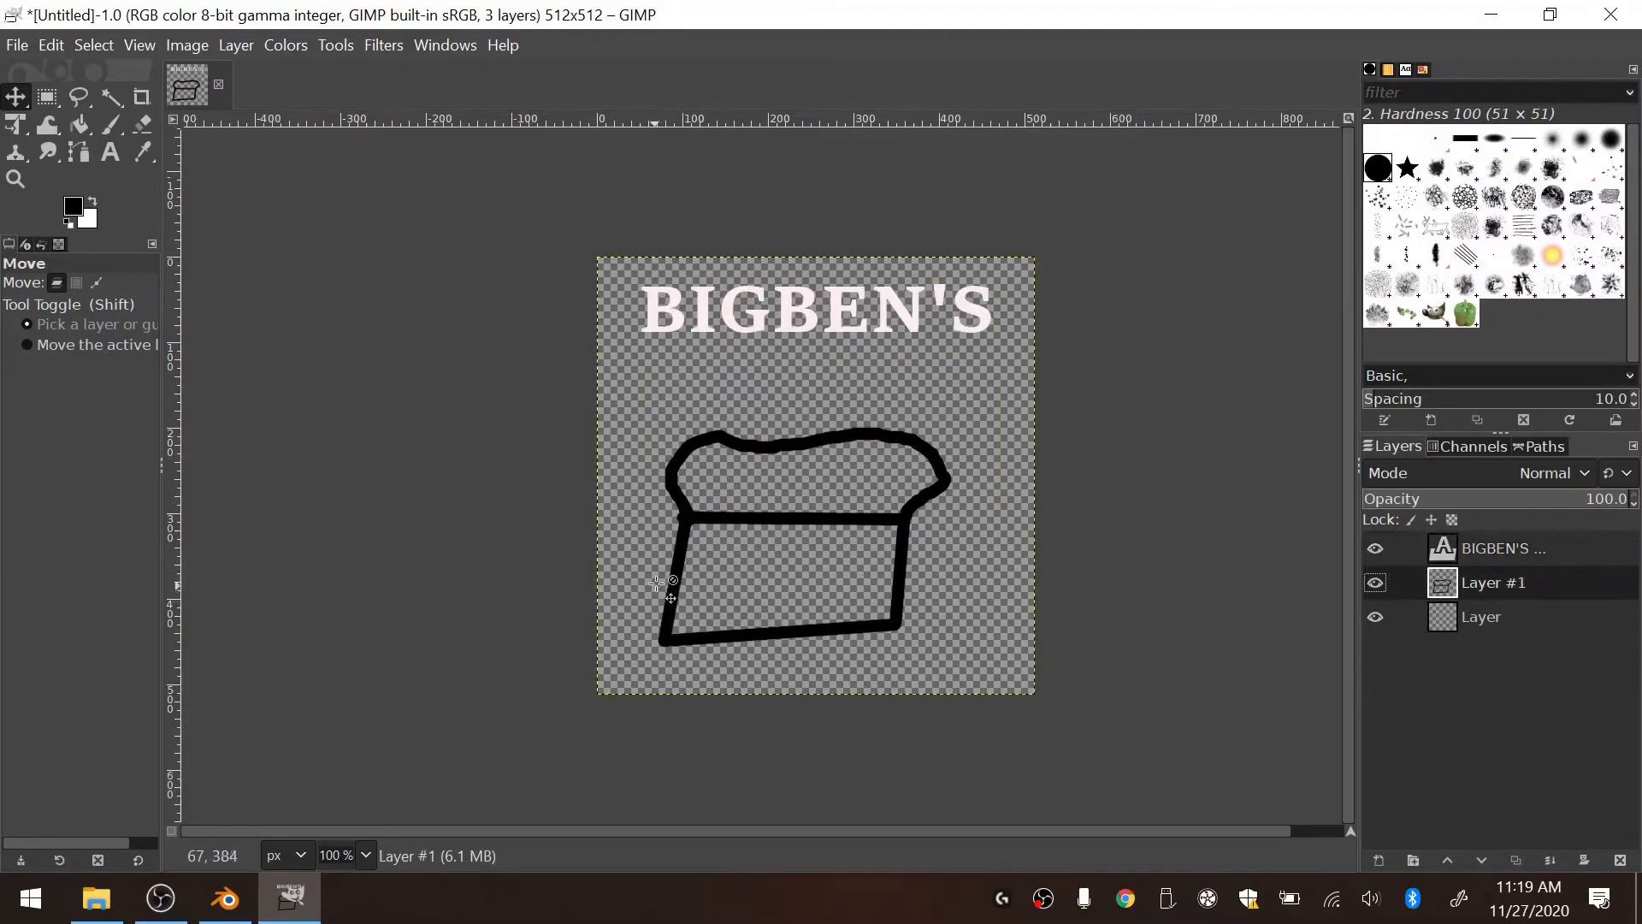
drag(685, 537, 696, 461)
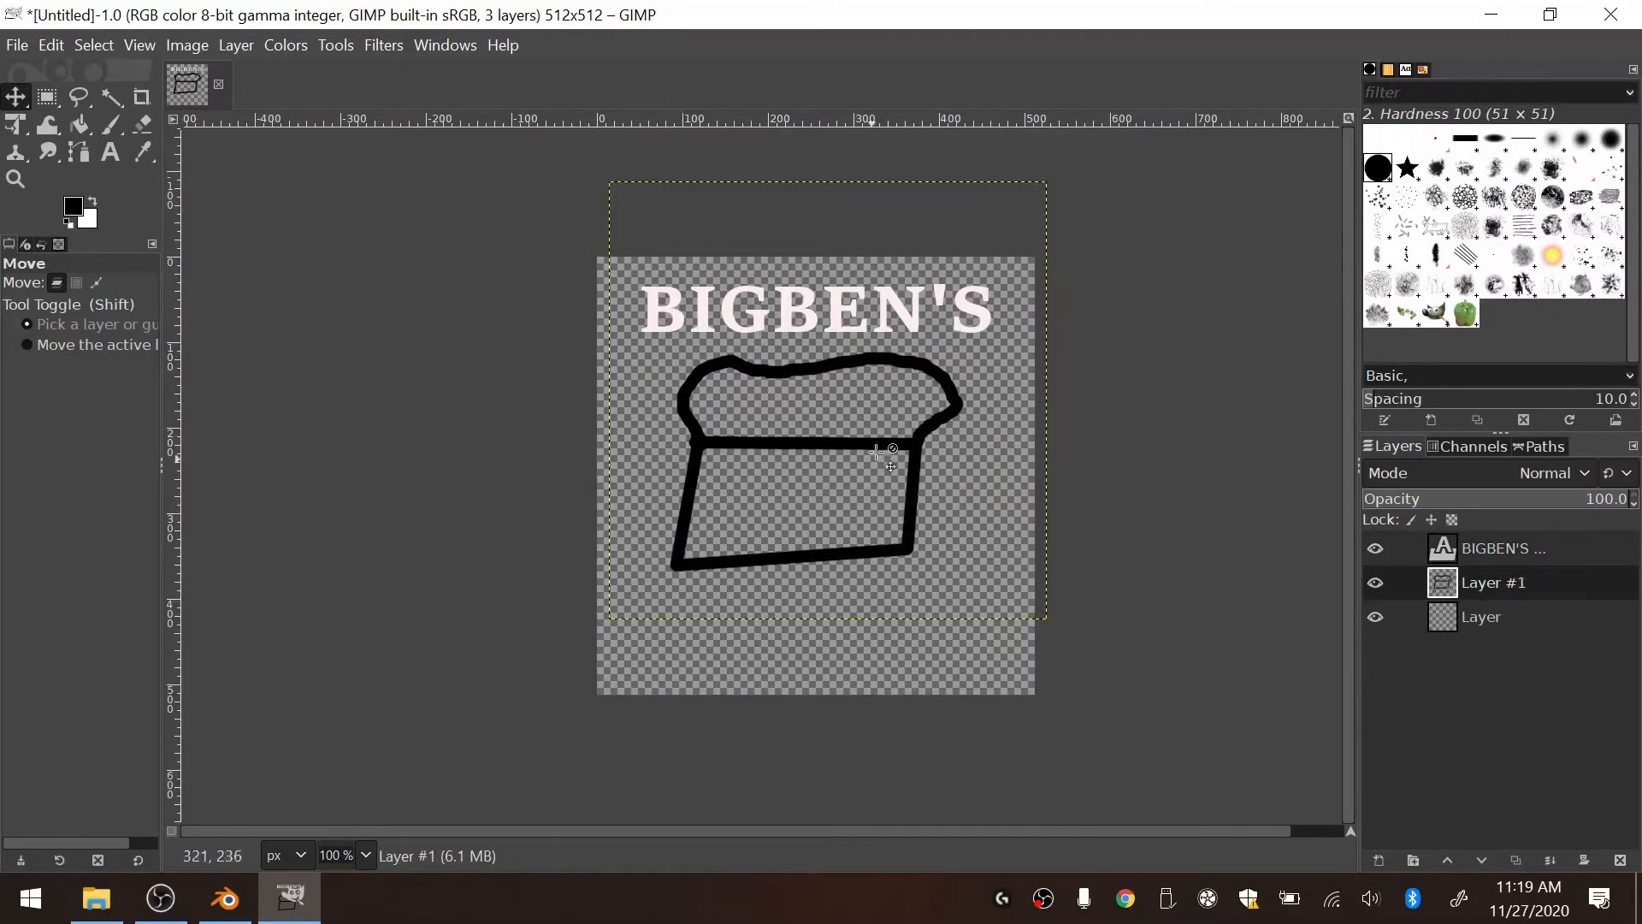
Step: Move the loaf drawing and the "BIGBEN'S" text slightly down on the canvas
drag(882, 446, 880, 469)
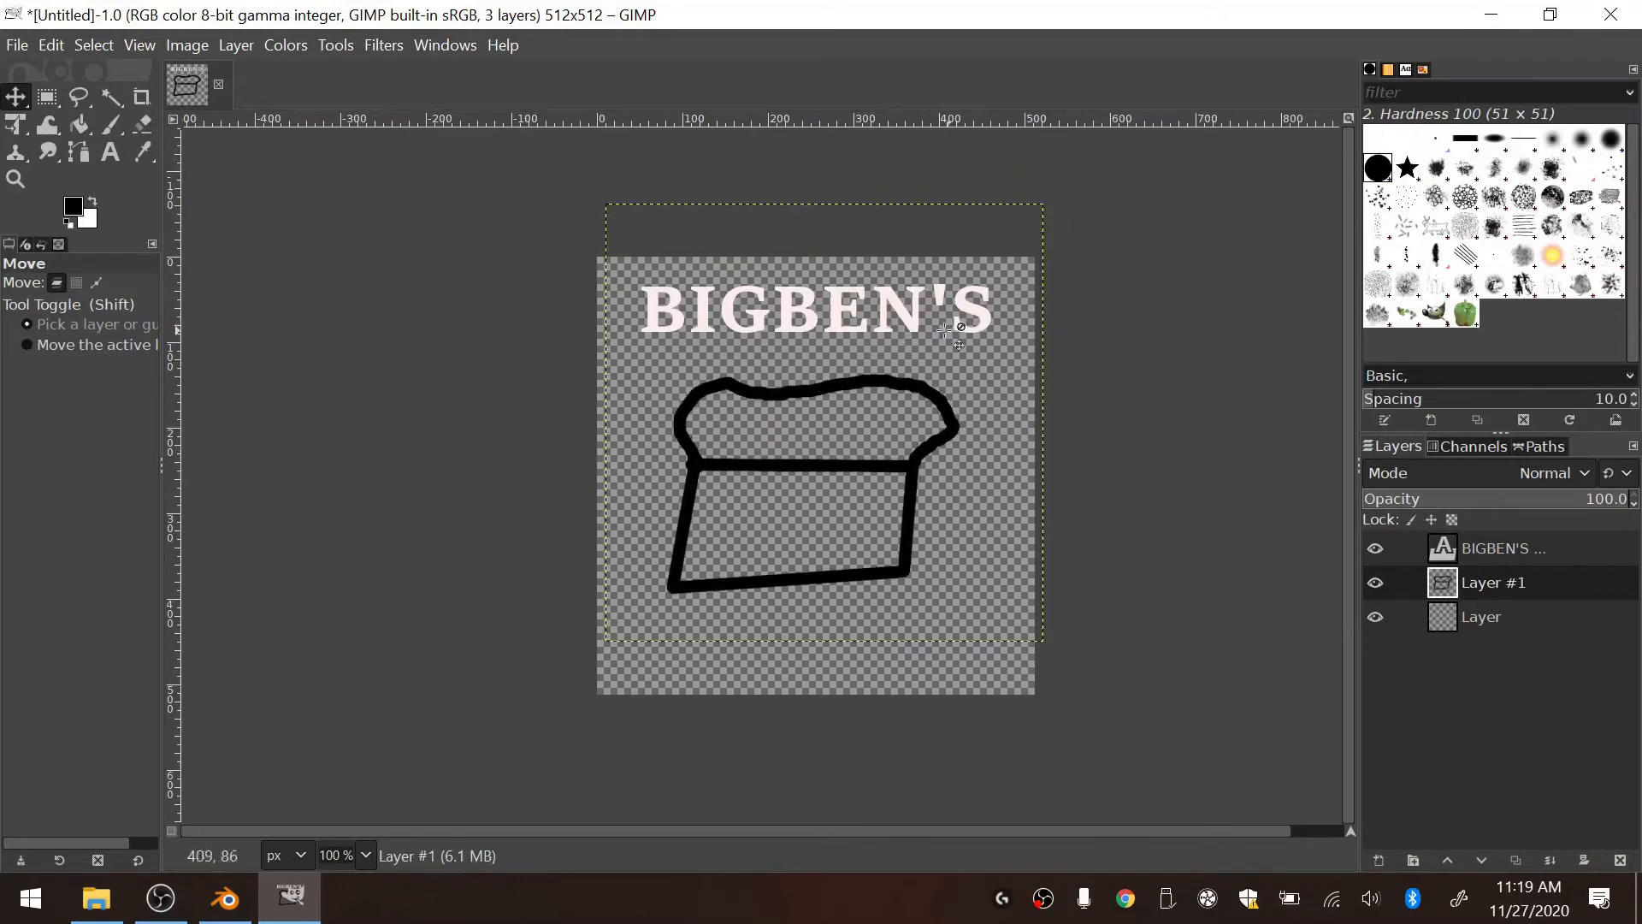
drag(908, 316, 908, 333)
Step: Add the text "BREAD" below the loaf drawing and color it the same near-white pink as the "BIGBEN'S" text
click(111, 152)
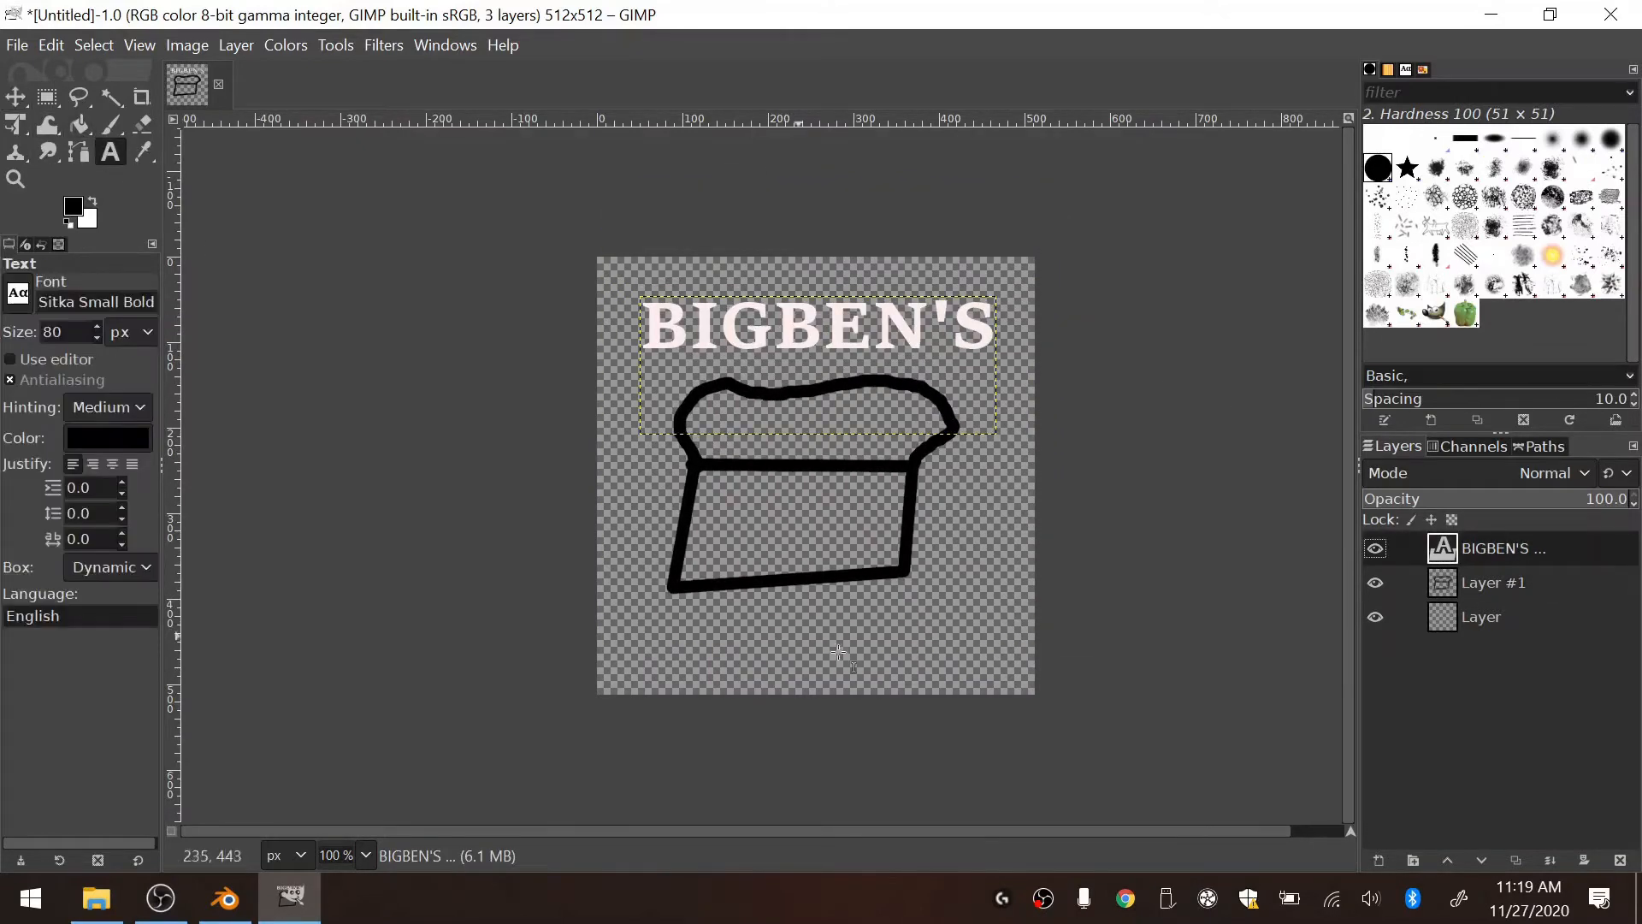
click(650, 614)
text(BREAD)
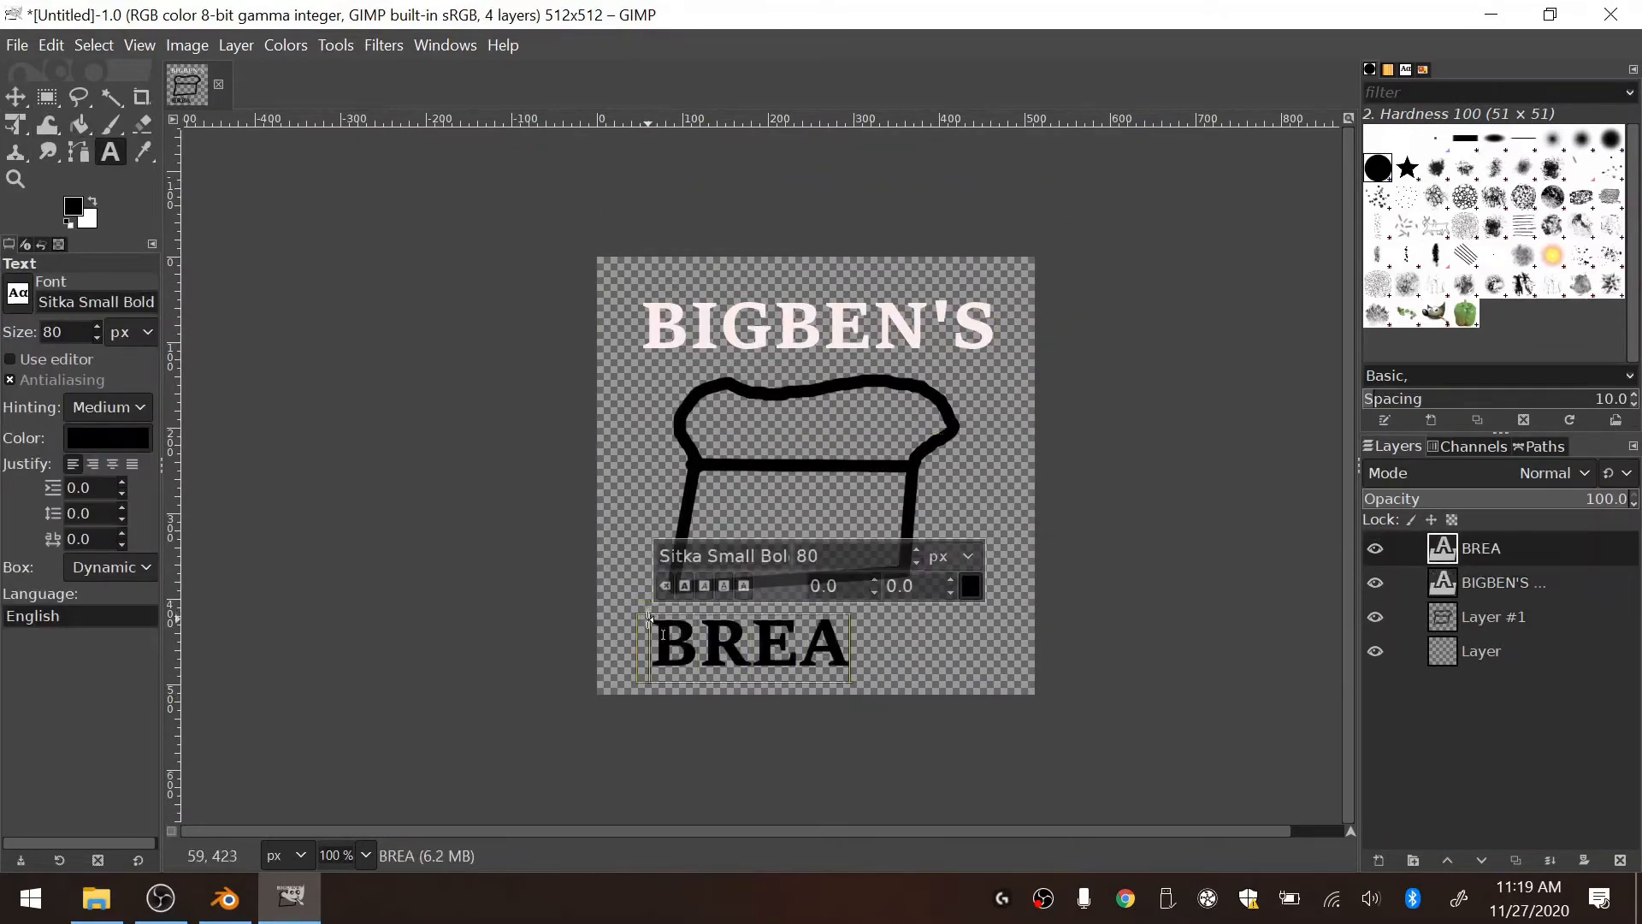
click(116, 436)
drag(60, 383, 31, 339)
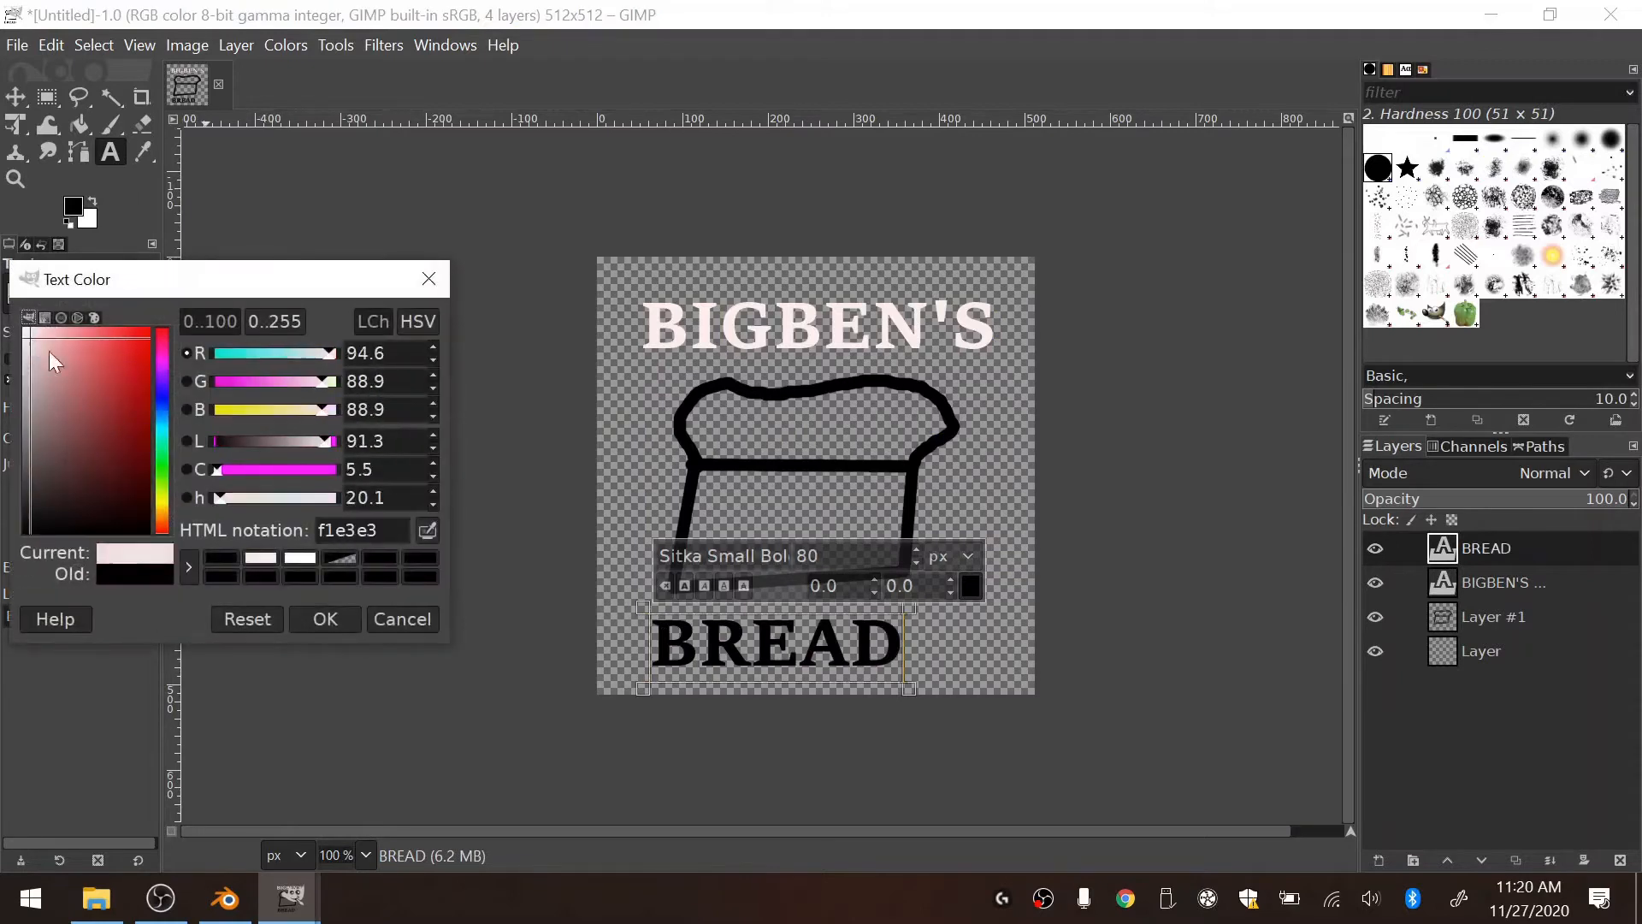
click(262, 559)
click(325, 618)
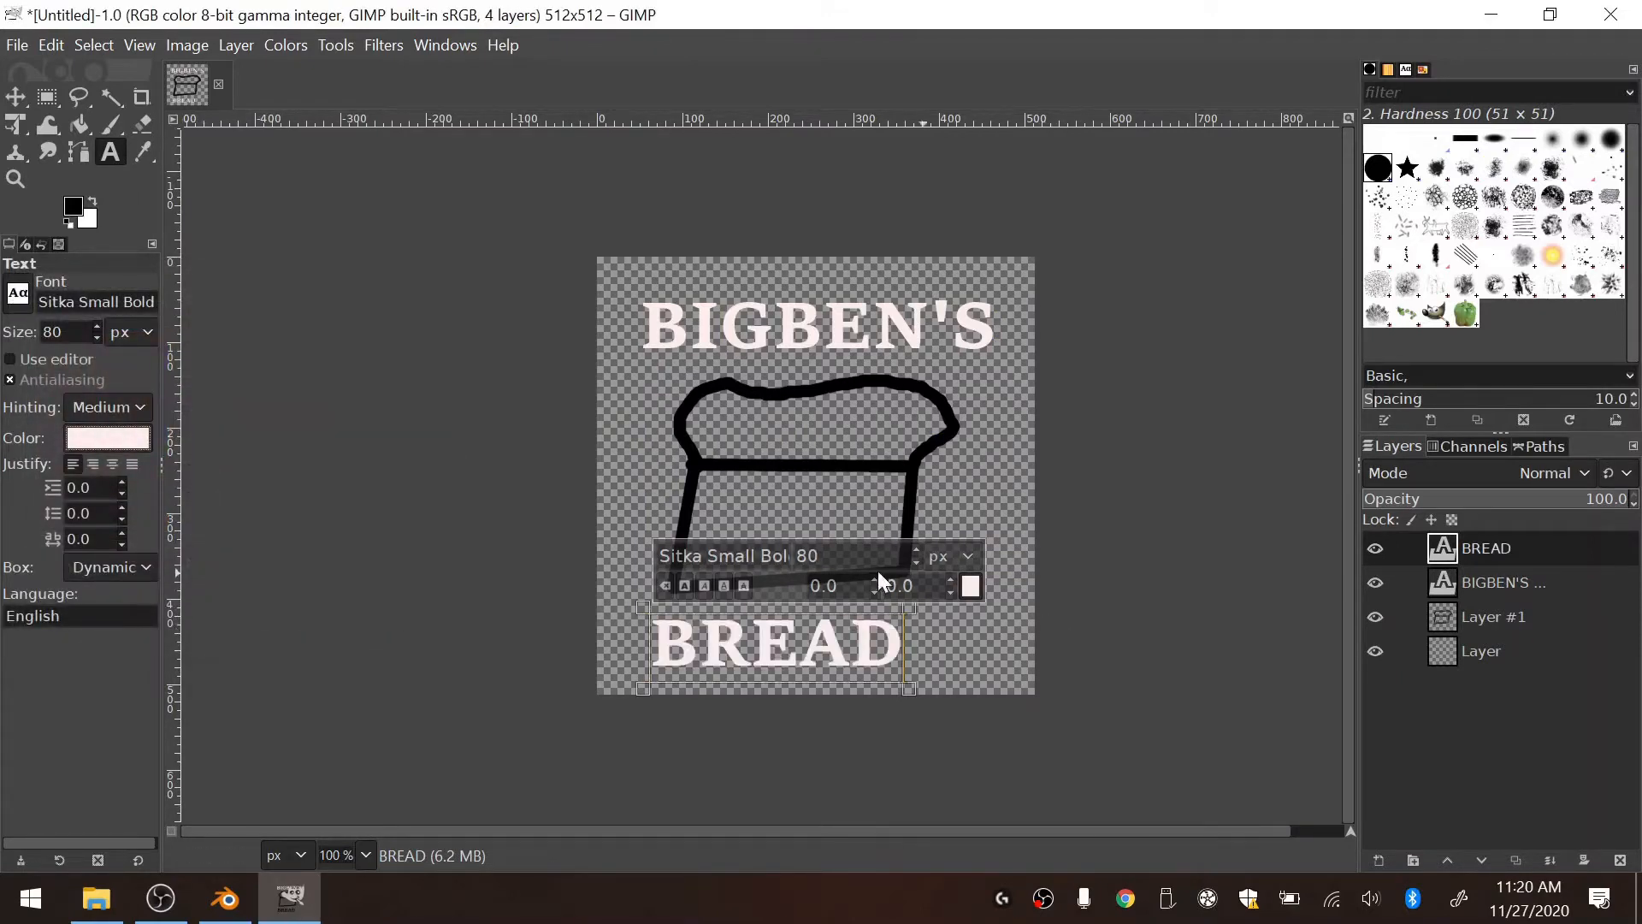
Step: Enlarge the "BREAD" text to nearly the width of "BIGBEN'S" and move it up directly under the loaf
scroll(916, 554, down, 2)
scroll(915, 555, up, 20)
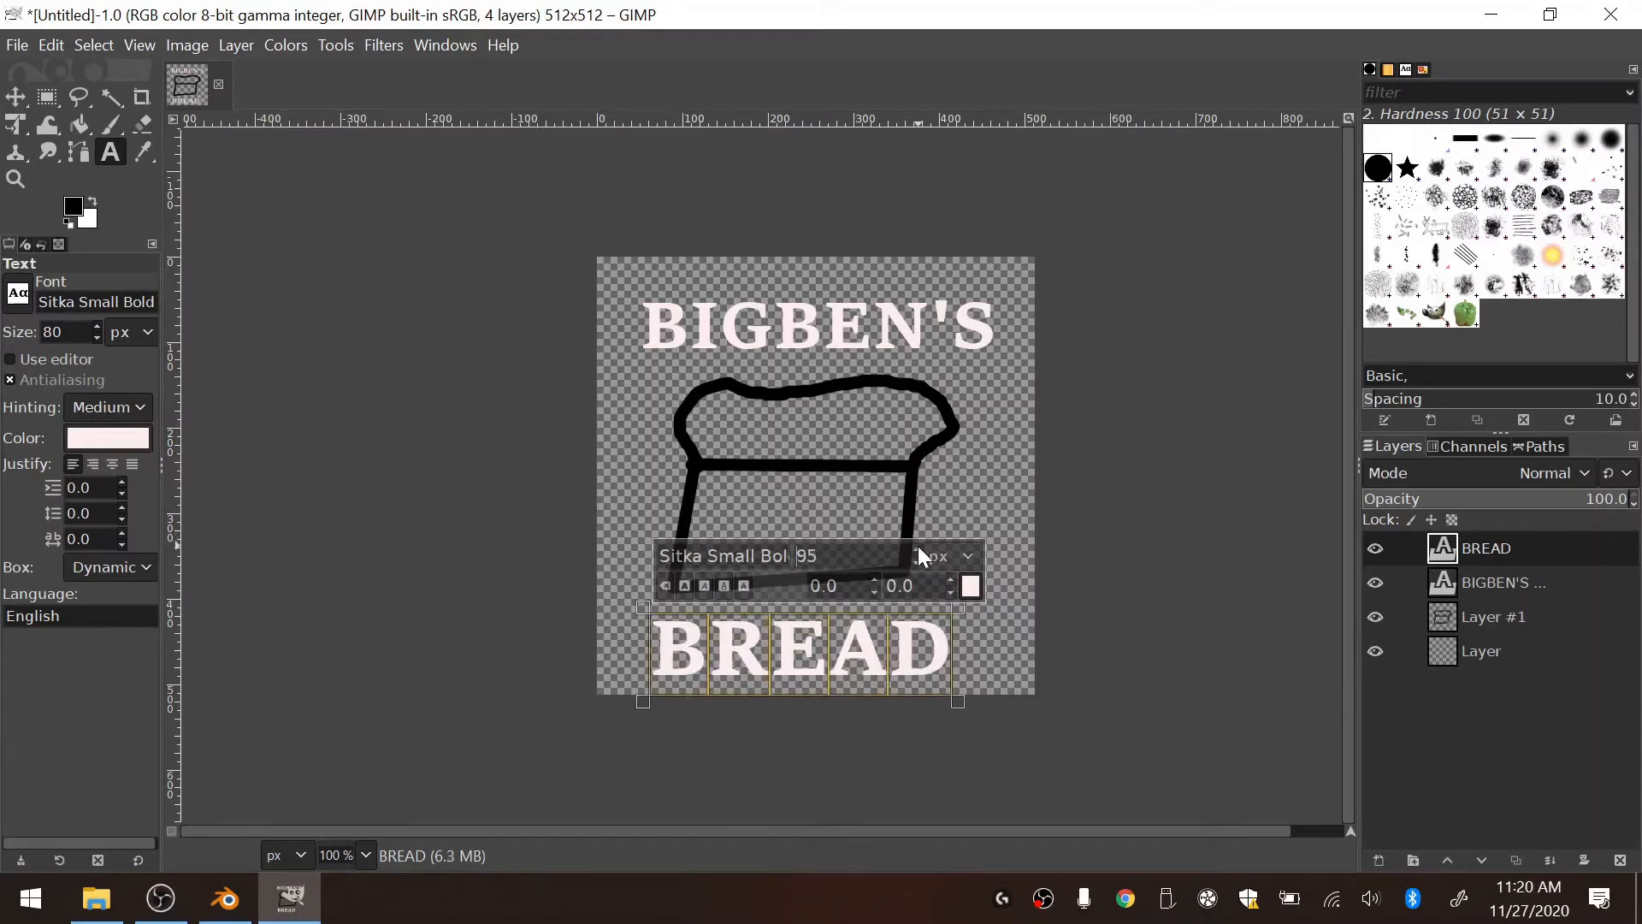
key(m)
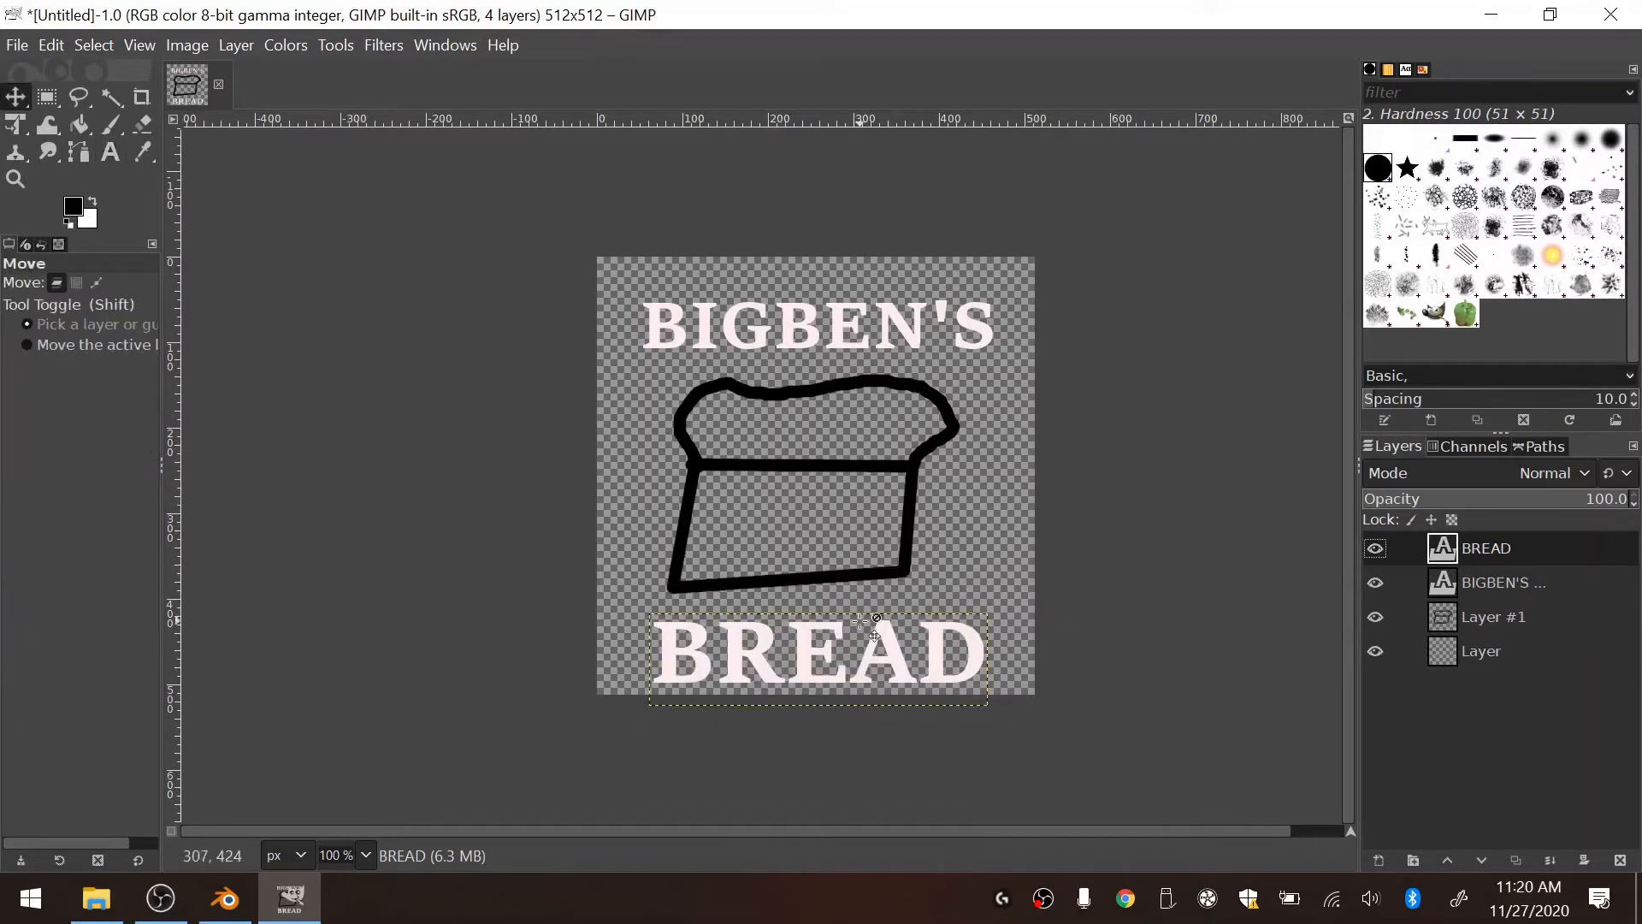
mouse_move(875, 647)
mouse_down()
mouse_move(887, 686)
mouse_move(870, 618)
mouse_up()
Step: Move the loaf drawing up off the "BREAD" text and shift the "BIGBEN'S" text slightly up and left
click(1454, 617)
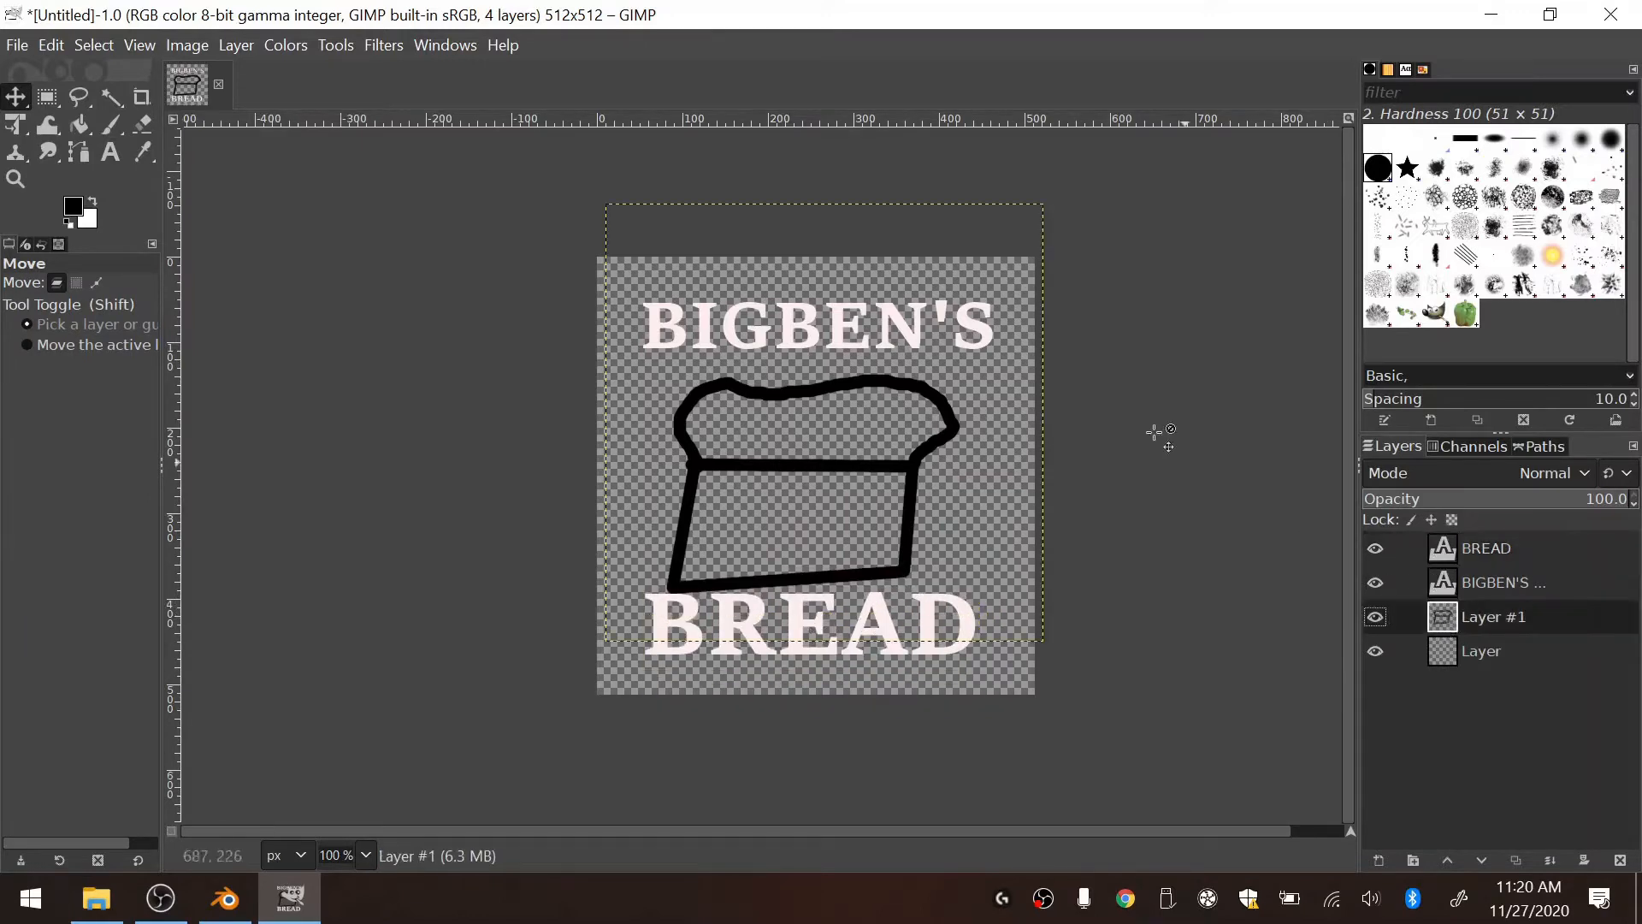
drag(950, 413, 953, 393)
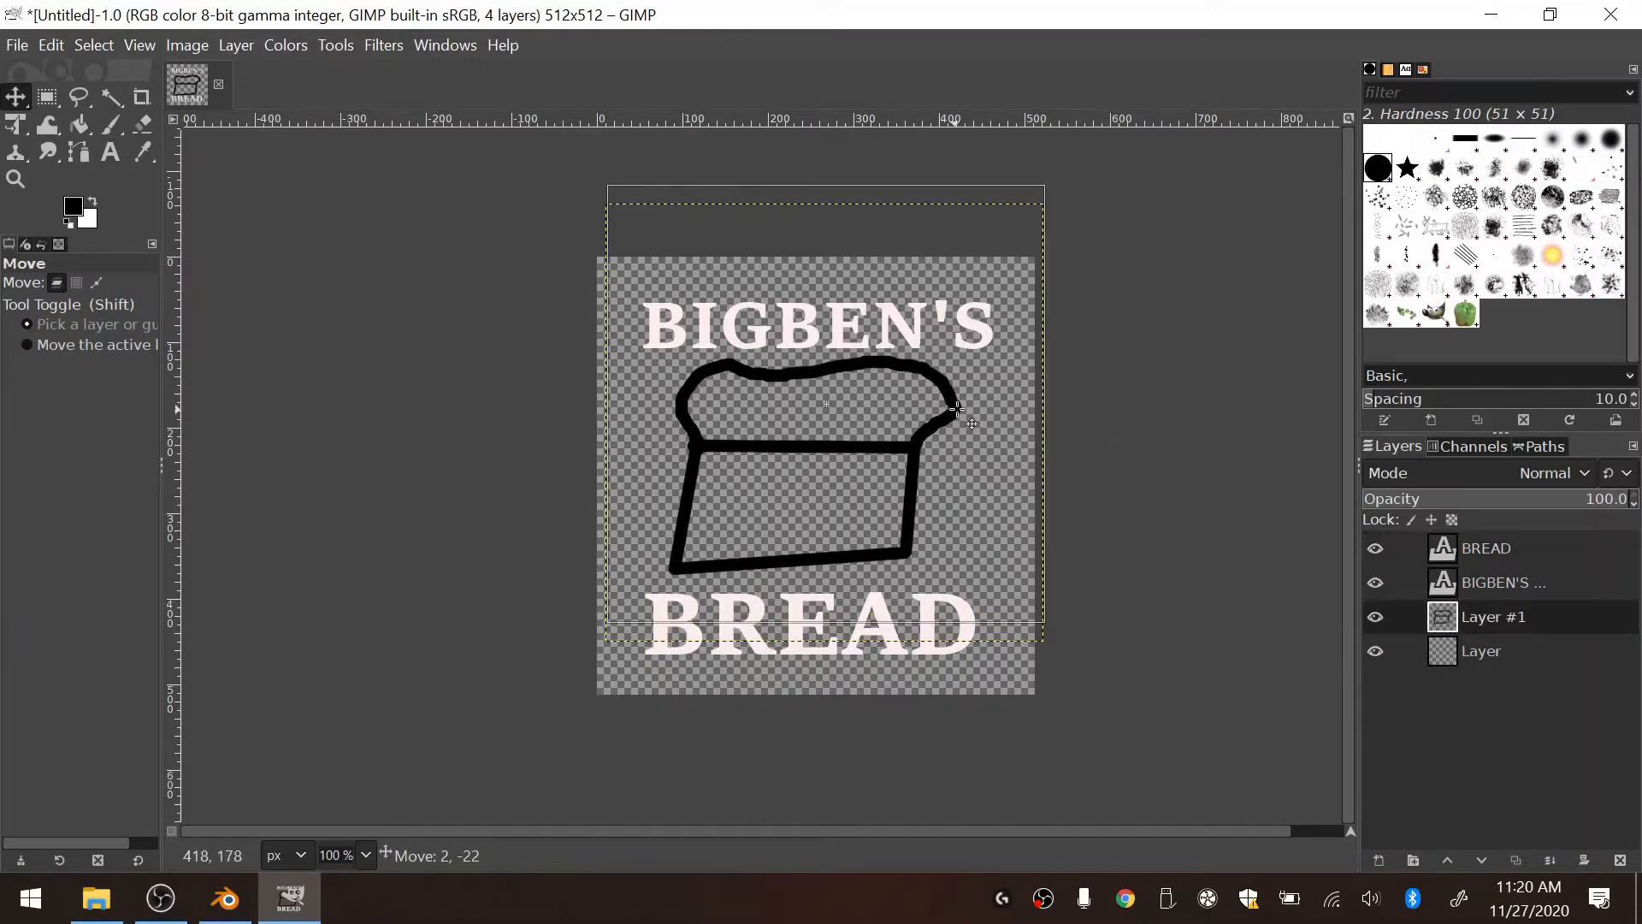
click(1483, 582)
drag(838, 329, 827, 317)
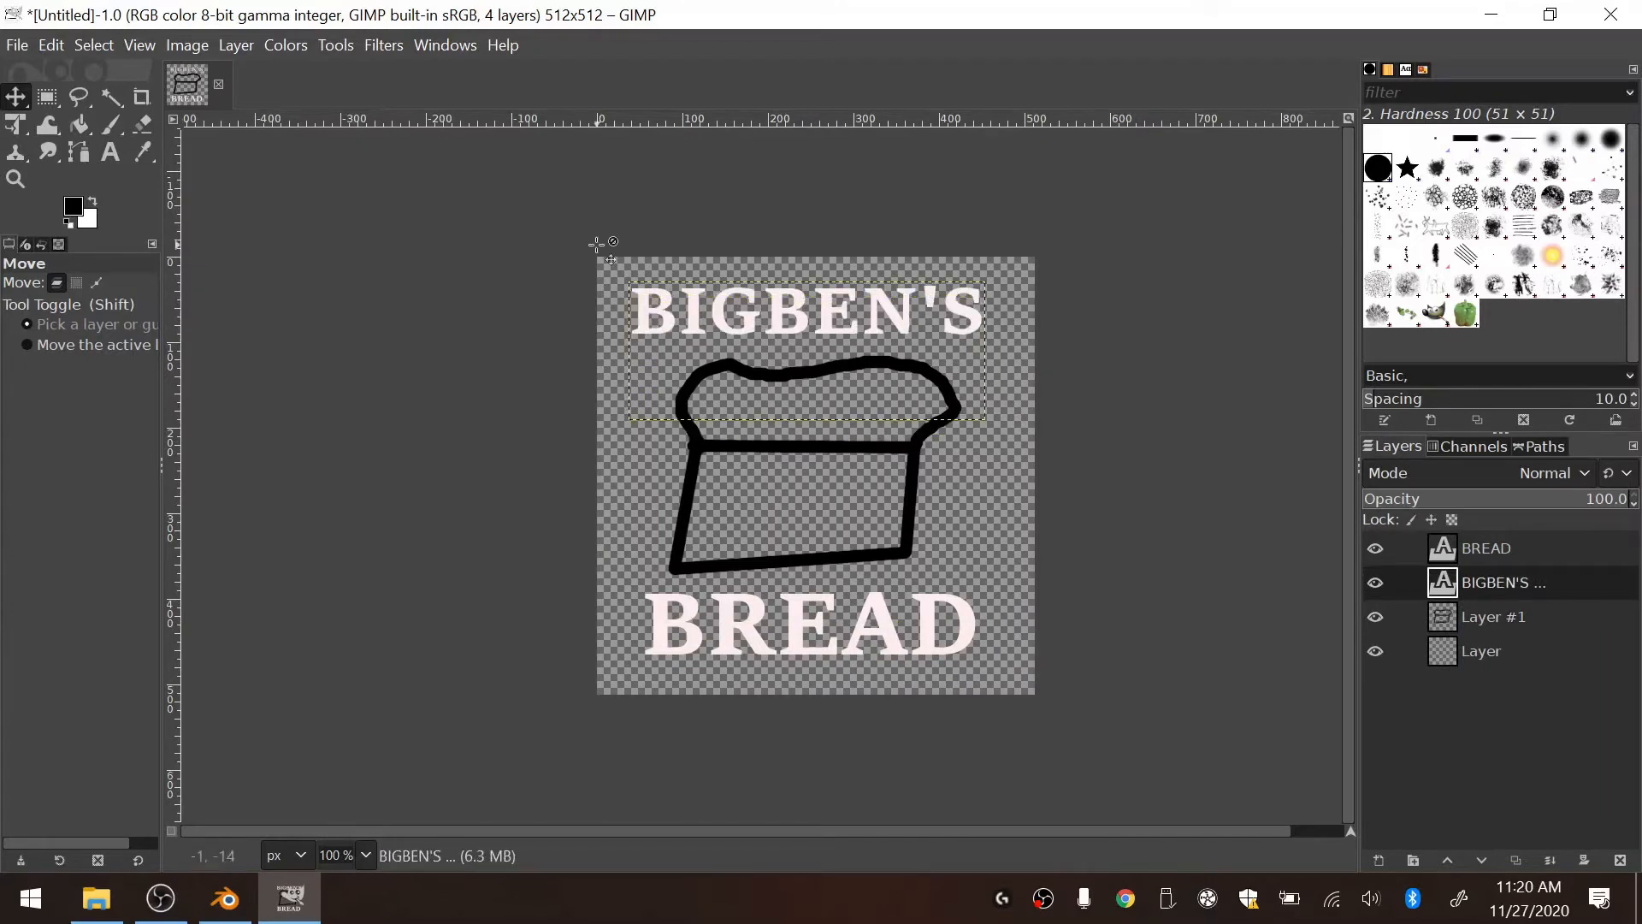
Step: Enlarge the "BIGBEN'S" text to span most of the canvas width, and space it and the loaf evenly above "BREAD"
key(t)
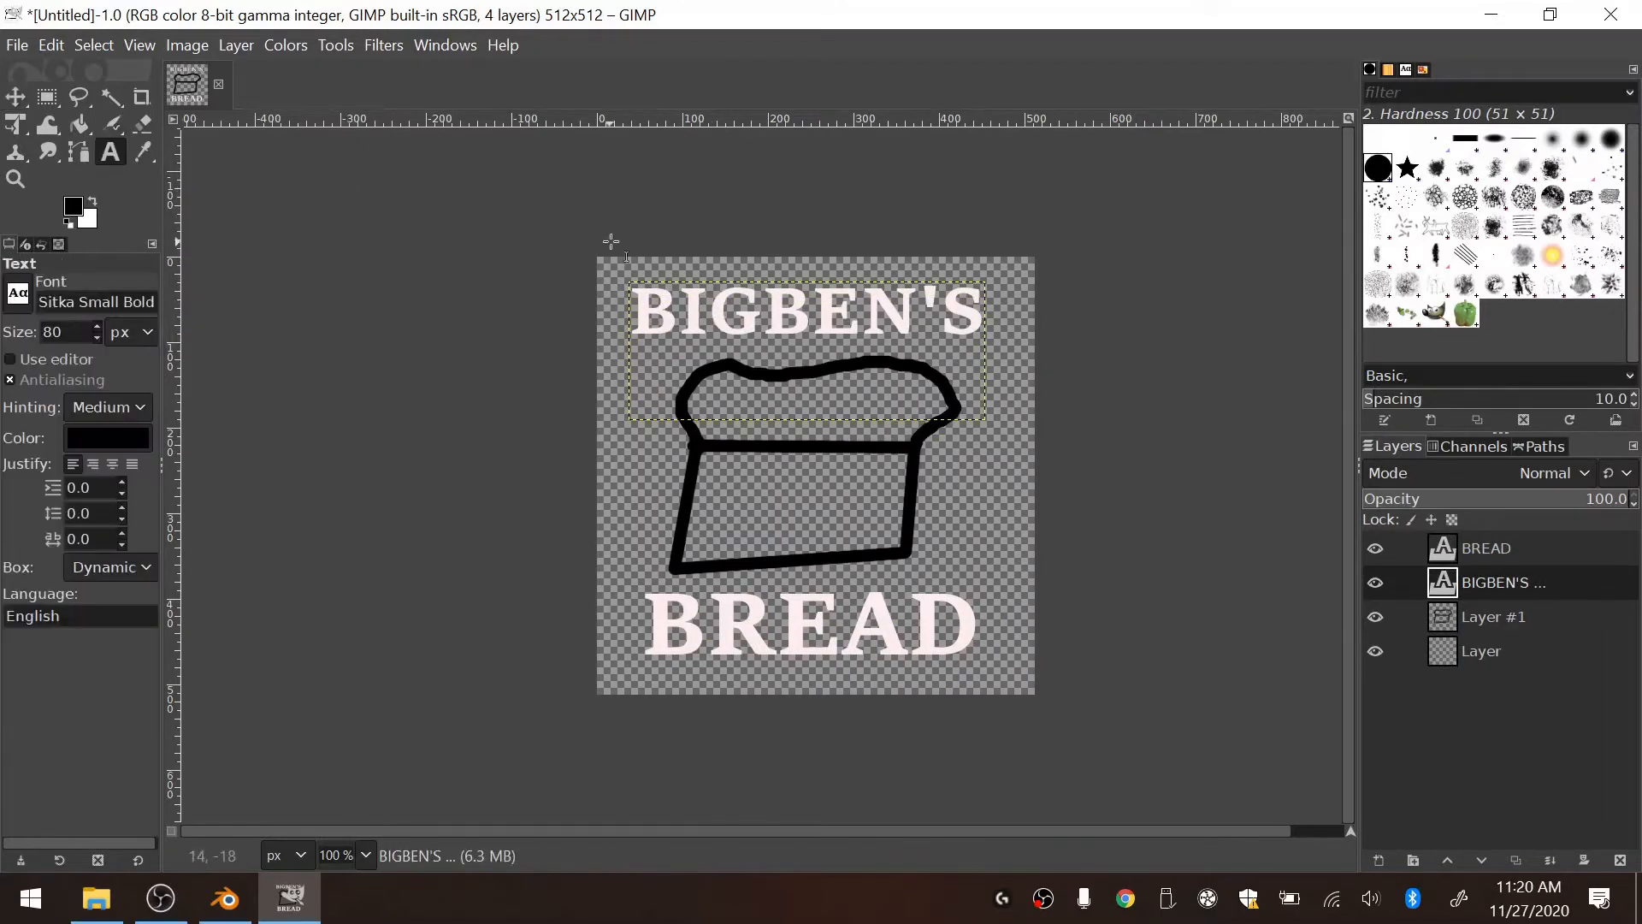
click(828, 316)
click(897, 219)
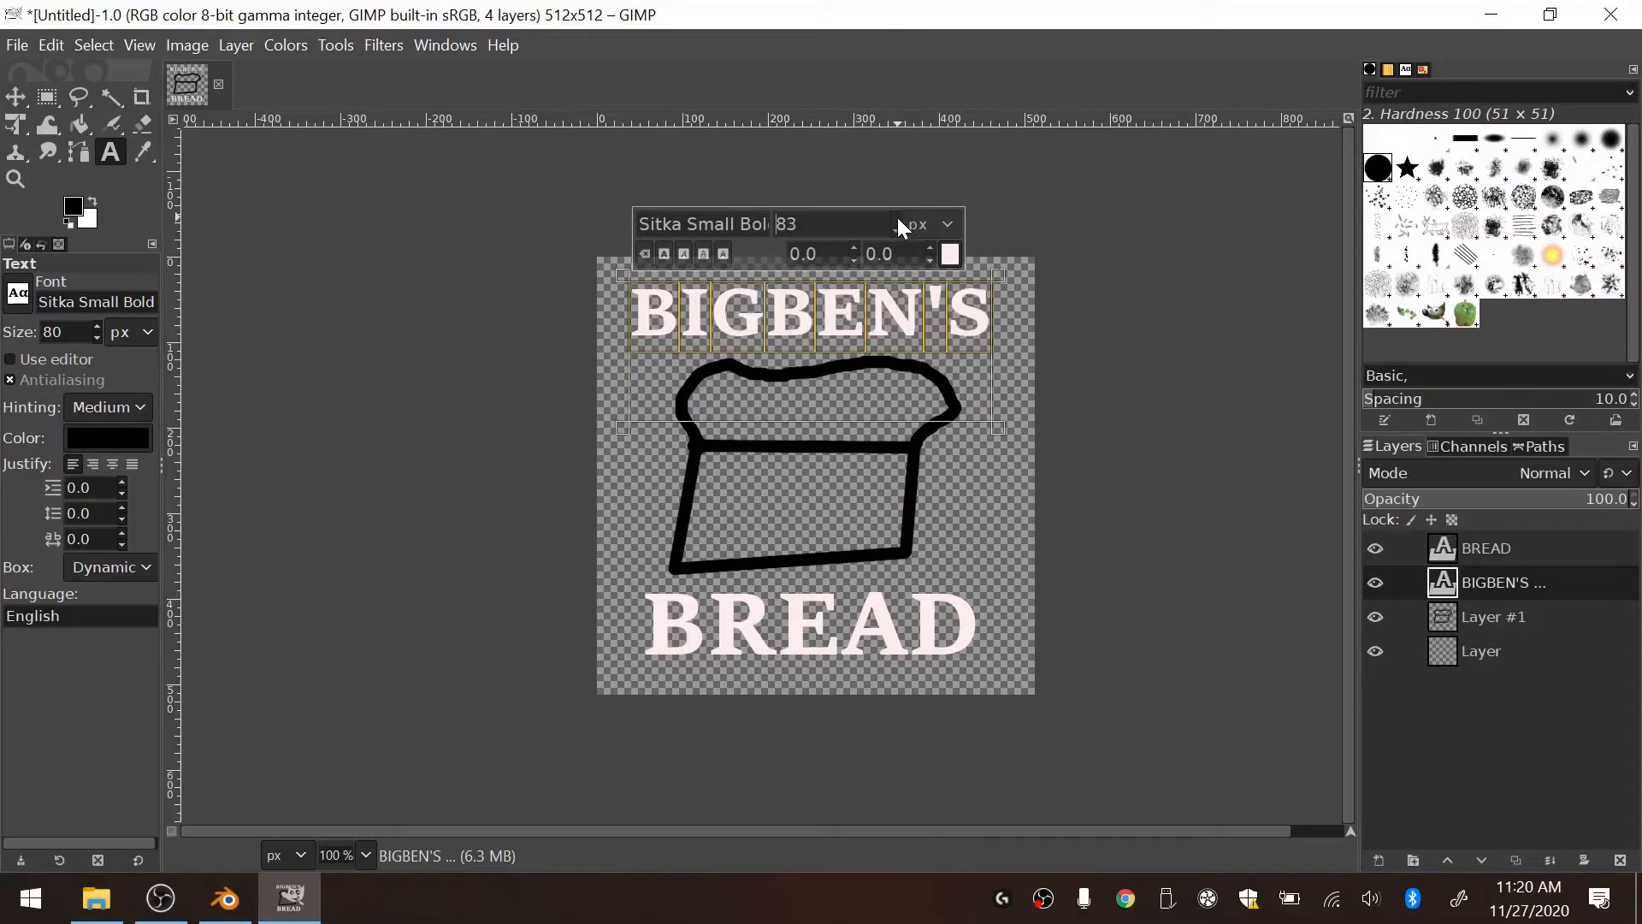
key(m)
drag(913, 486, 915, 494)
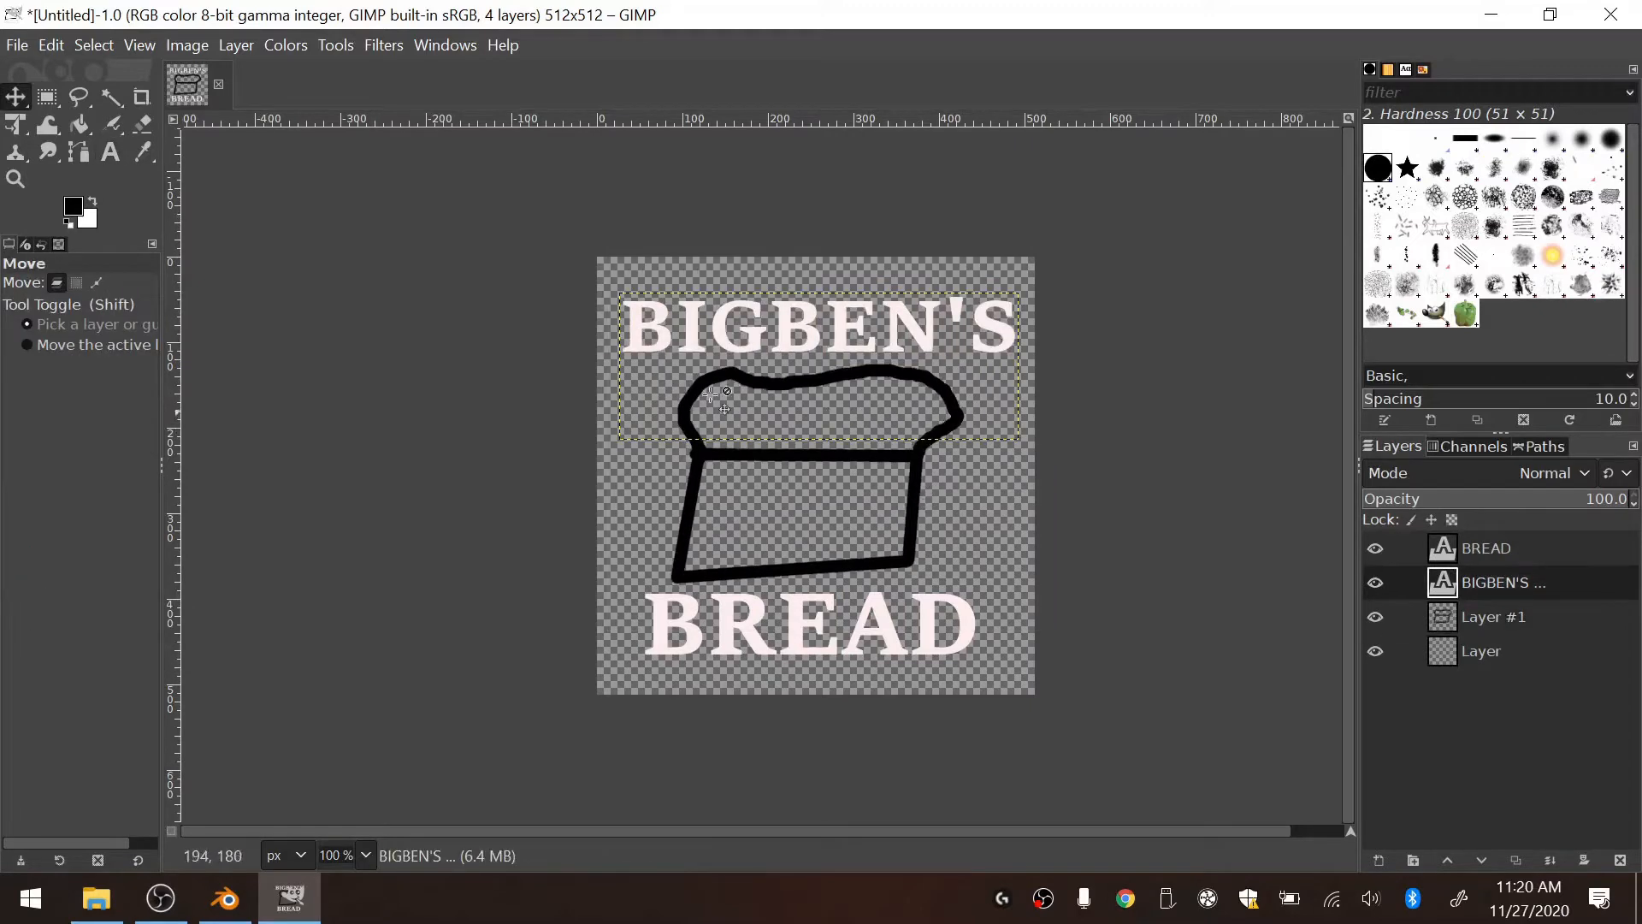
Step: Fill the upper crust section of the loaf on Layer #1 with brown using Bucket Fill
click(79, 129)
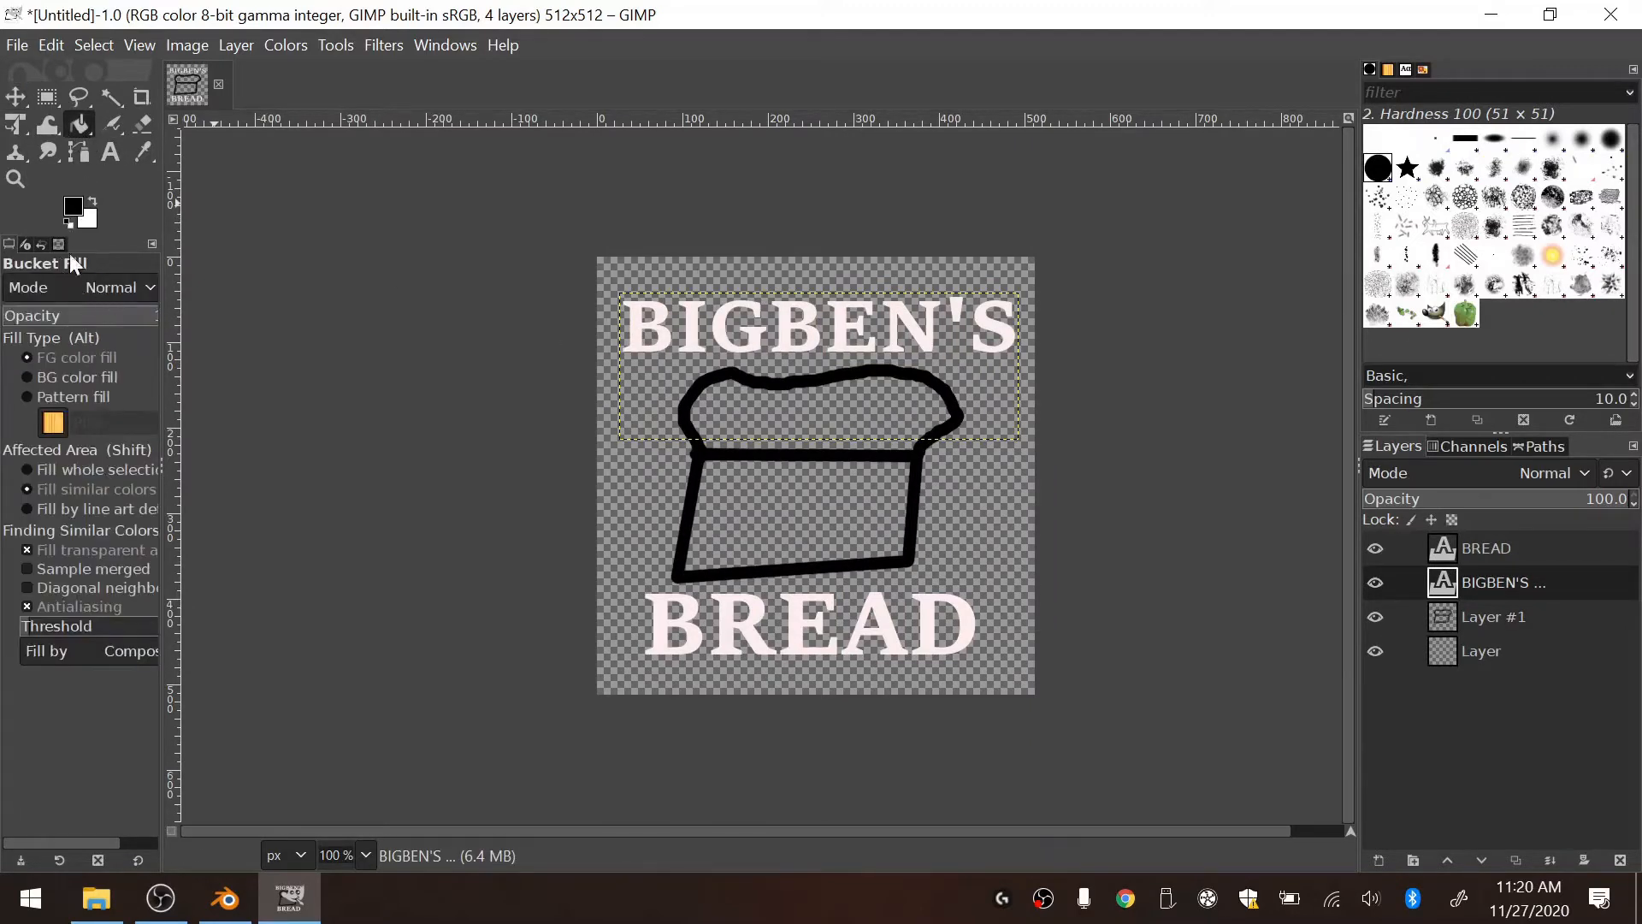
click(73, 212)
click(130, 251)
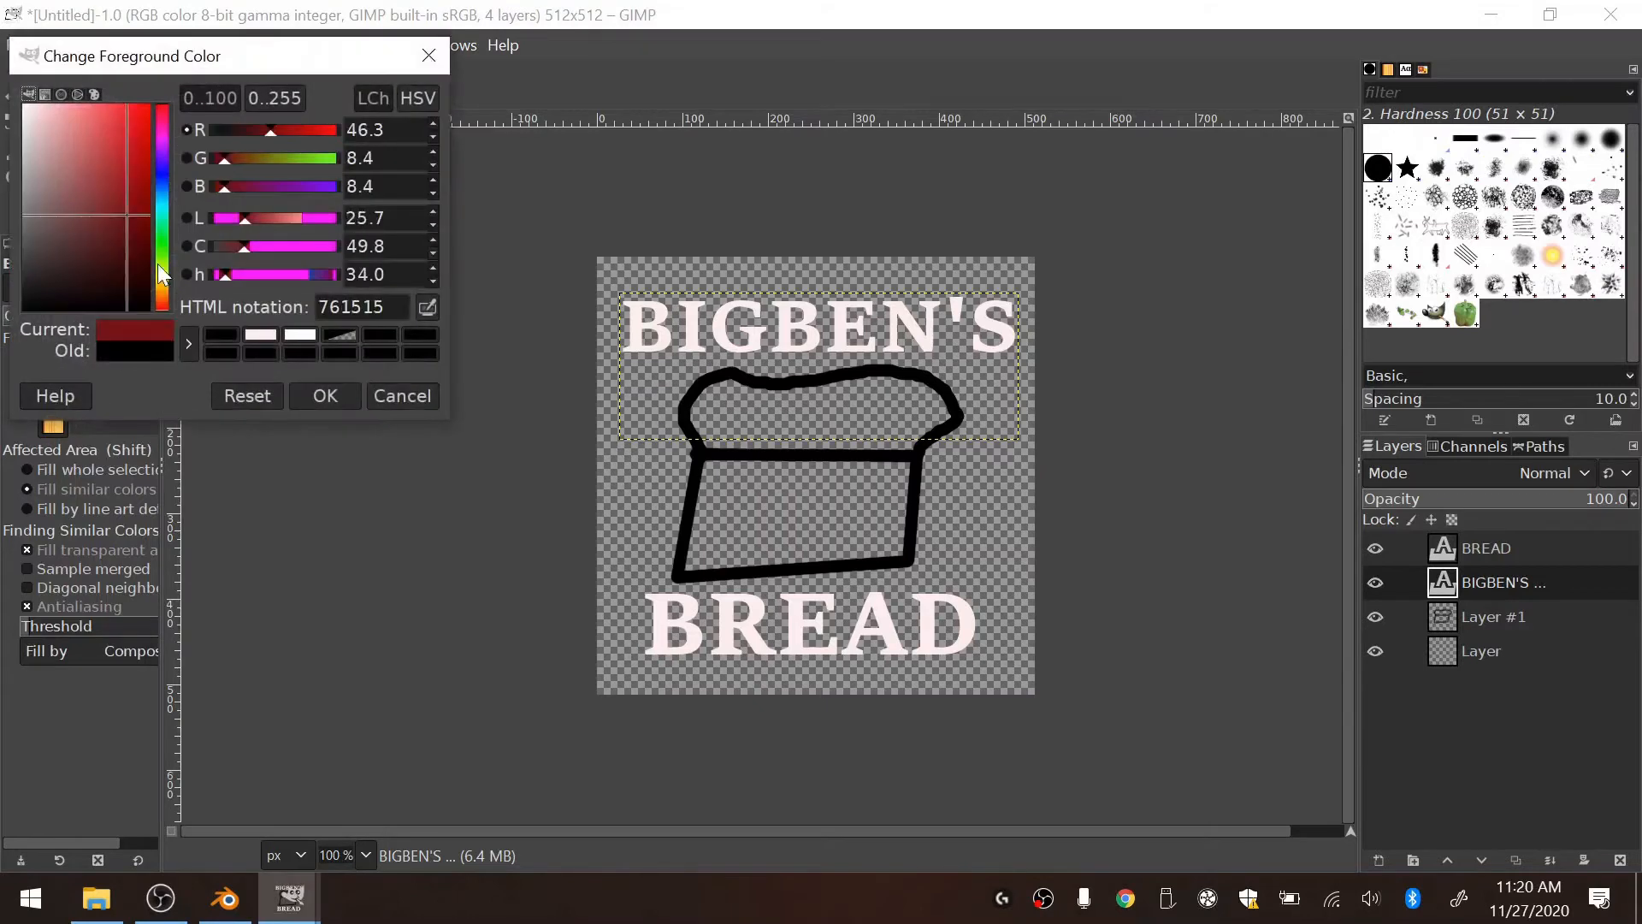
mouse_move(158, 263)
mouse_down()
mouse_move(165, 299)
mouse_move(150, 263)
mouse_up()
click(325, 395)
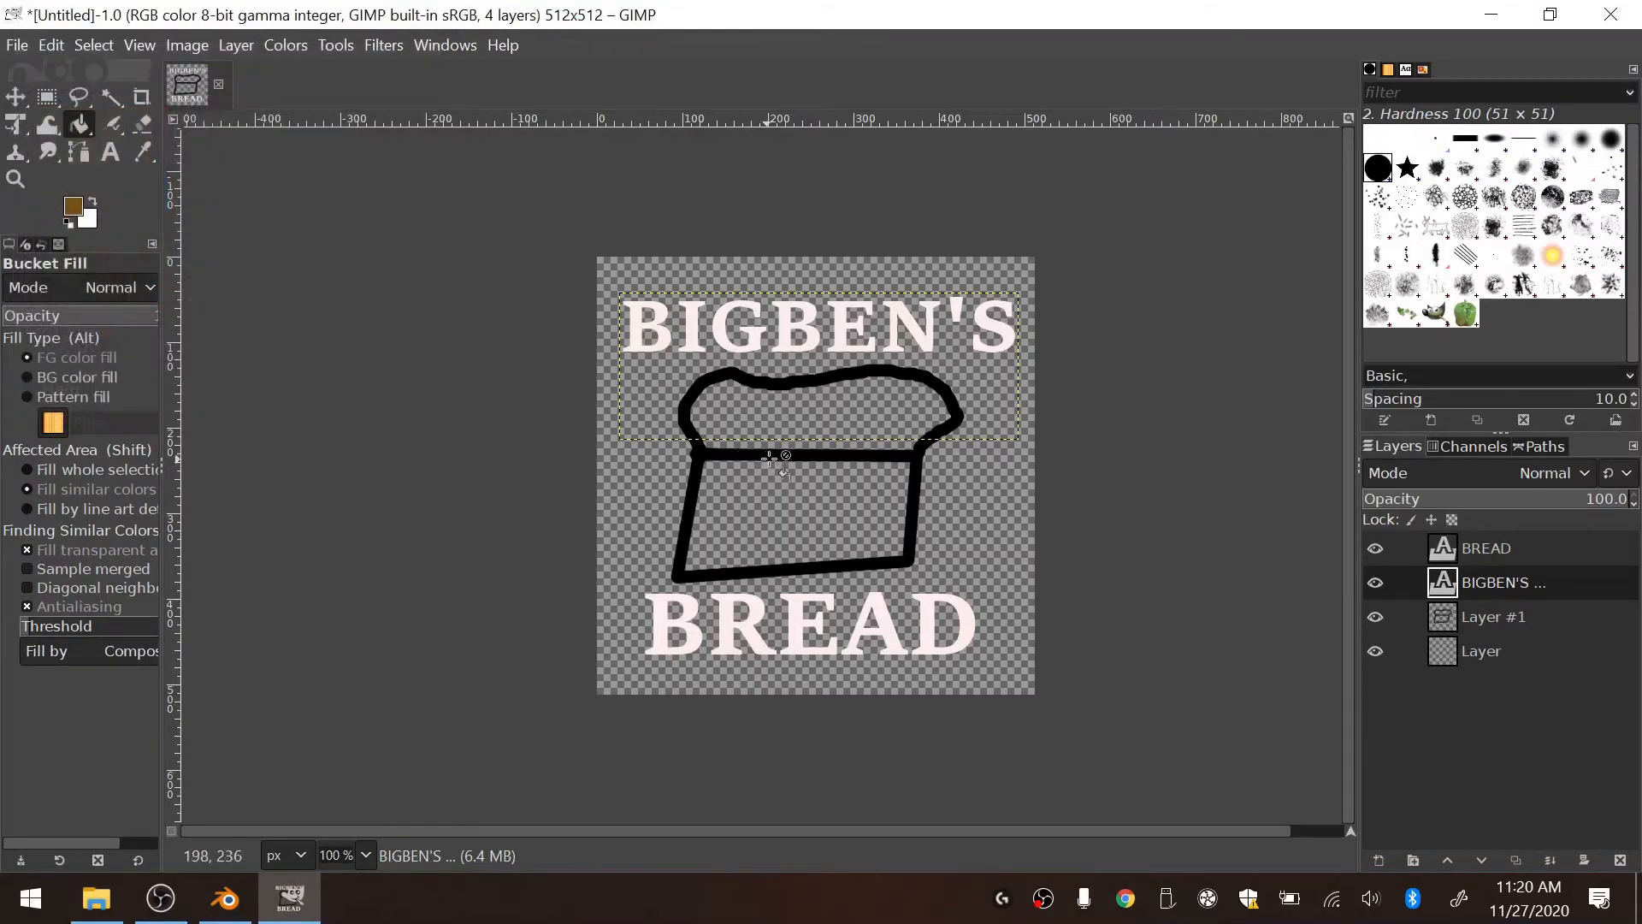
click(928, 396)
key(ctrl+z)
click(1501, 613)
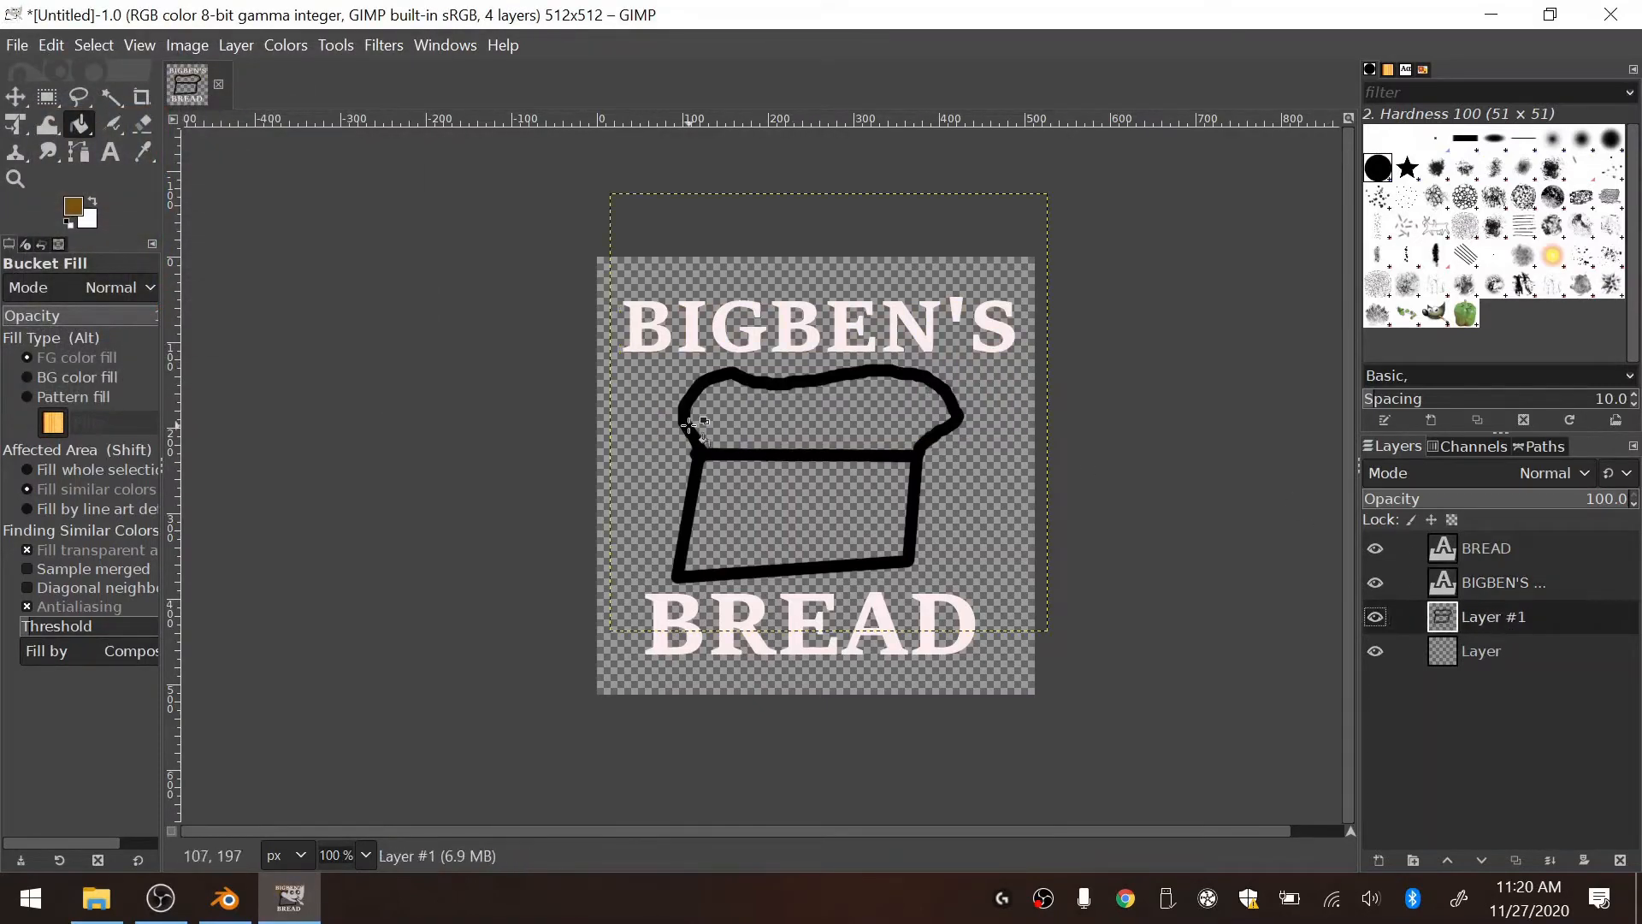
click(718, 409)
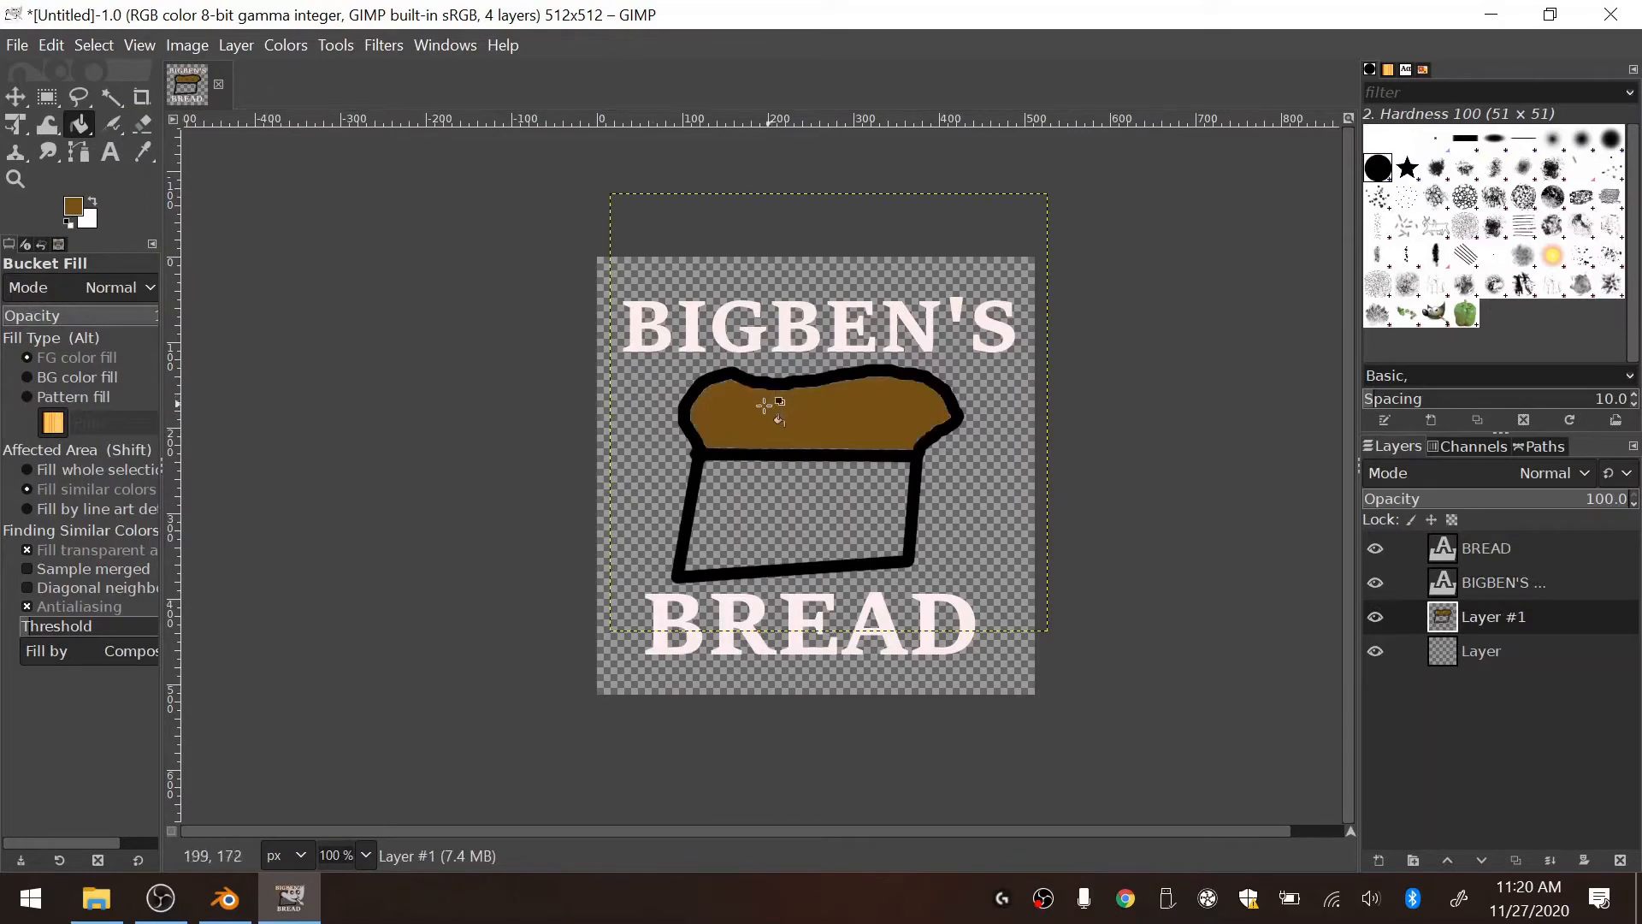
Step: Fill the lower section of the loaf with the beige color 9e8f77
click(78, 210)
click(77, 203)
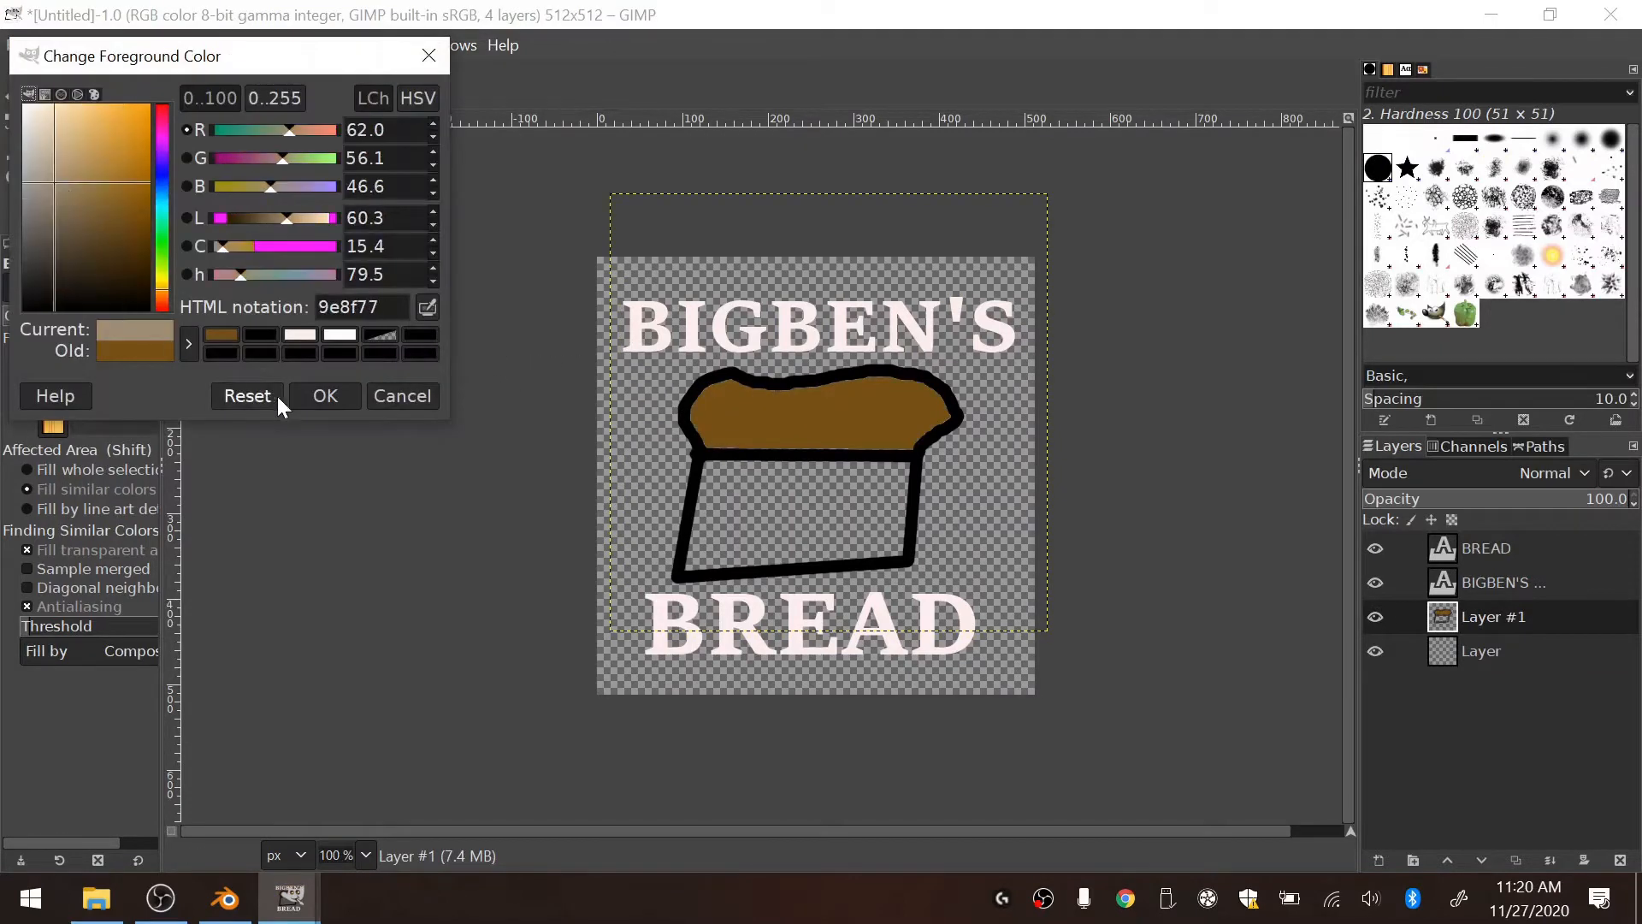
click(322, 393)
click(787, 527)
Step: Try a black drop shadow on the "BREAD" text layer with X and Y offsets of 0.513 and opacity 1.587
key(Home)
click(376, 43)
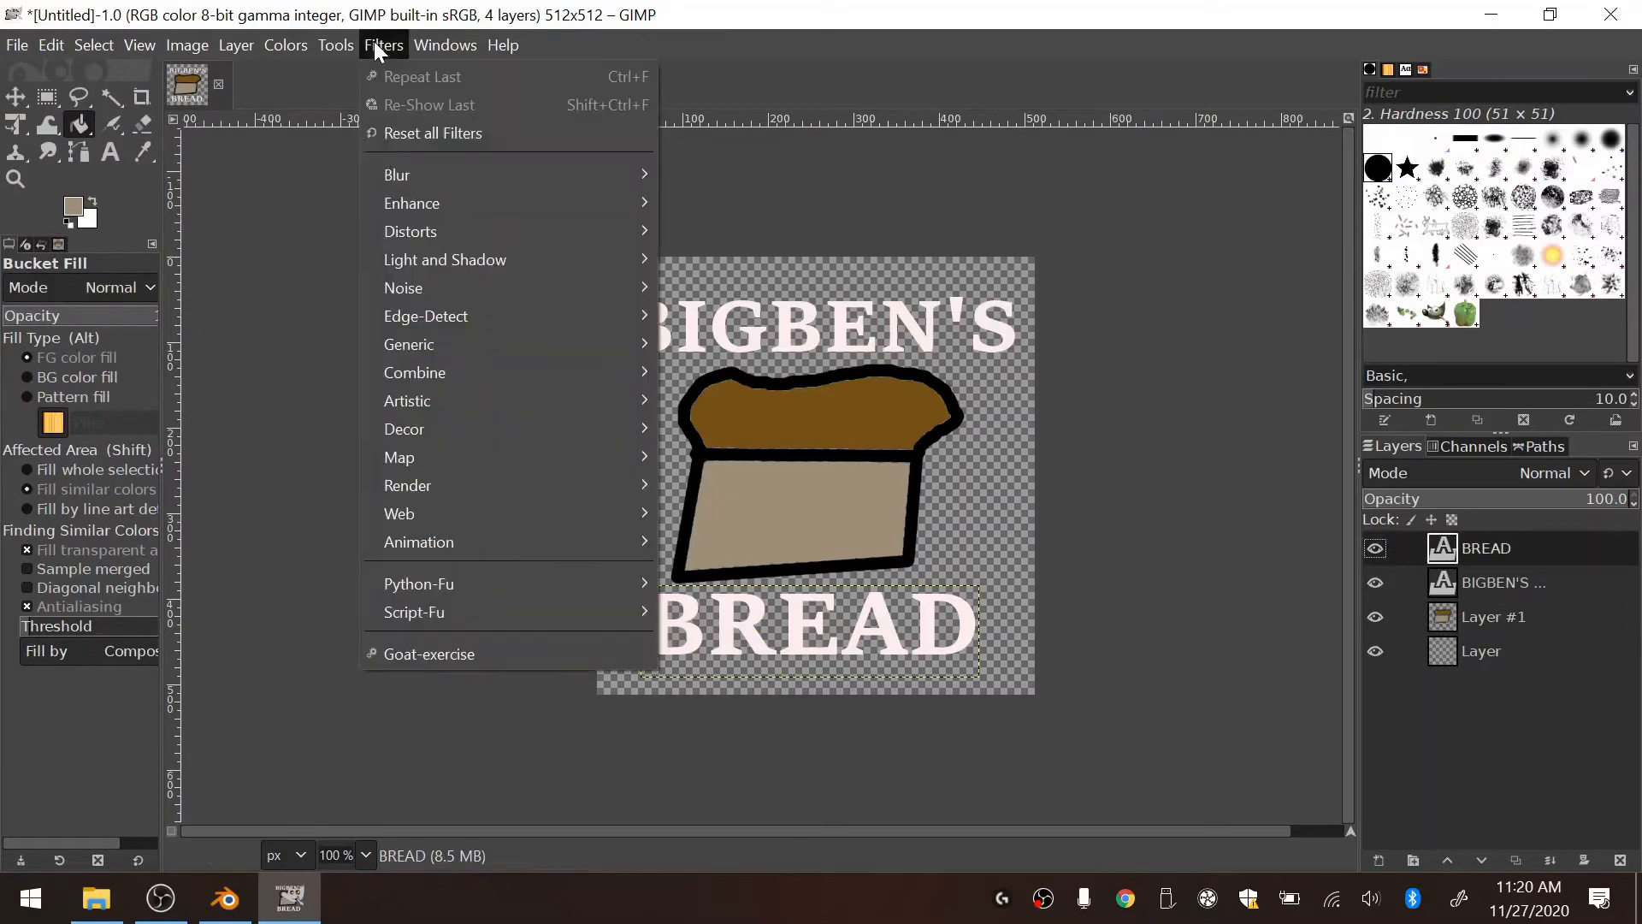
mouse_move(420, 248)
click(710, 443)
click(758, 659)
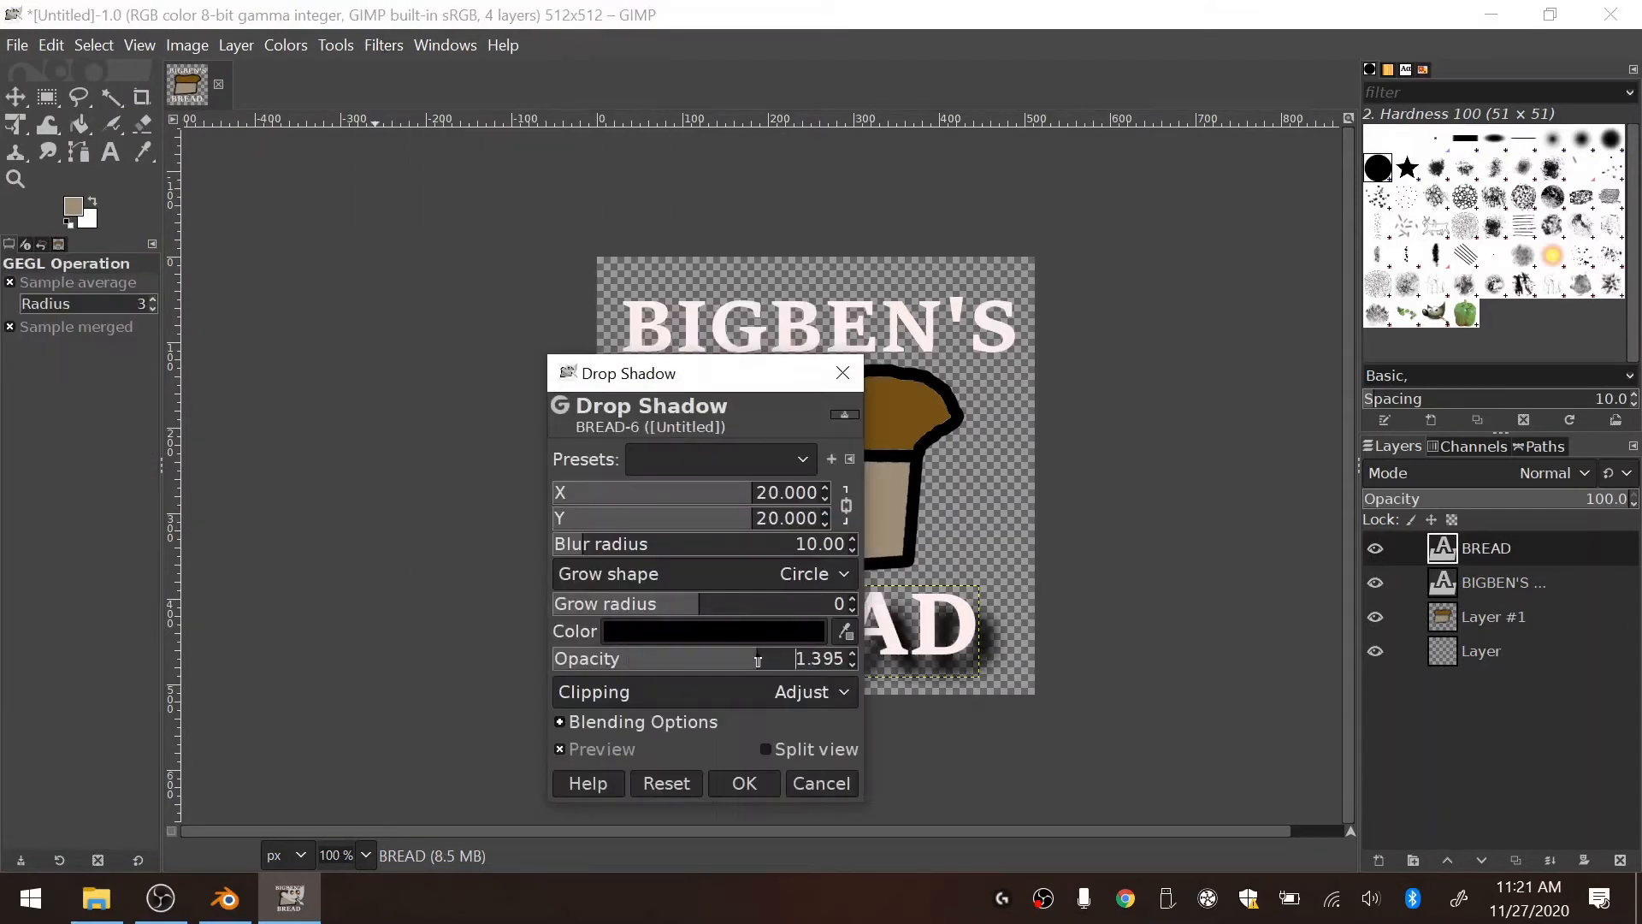
drag(696, 320, 684, 319)
drag(734, 202, 319, 187)
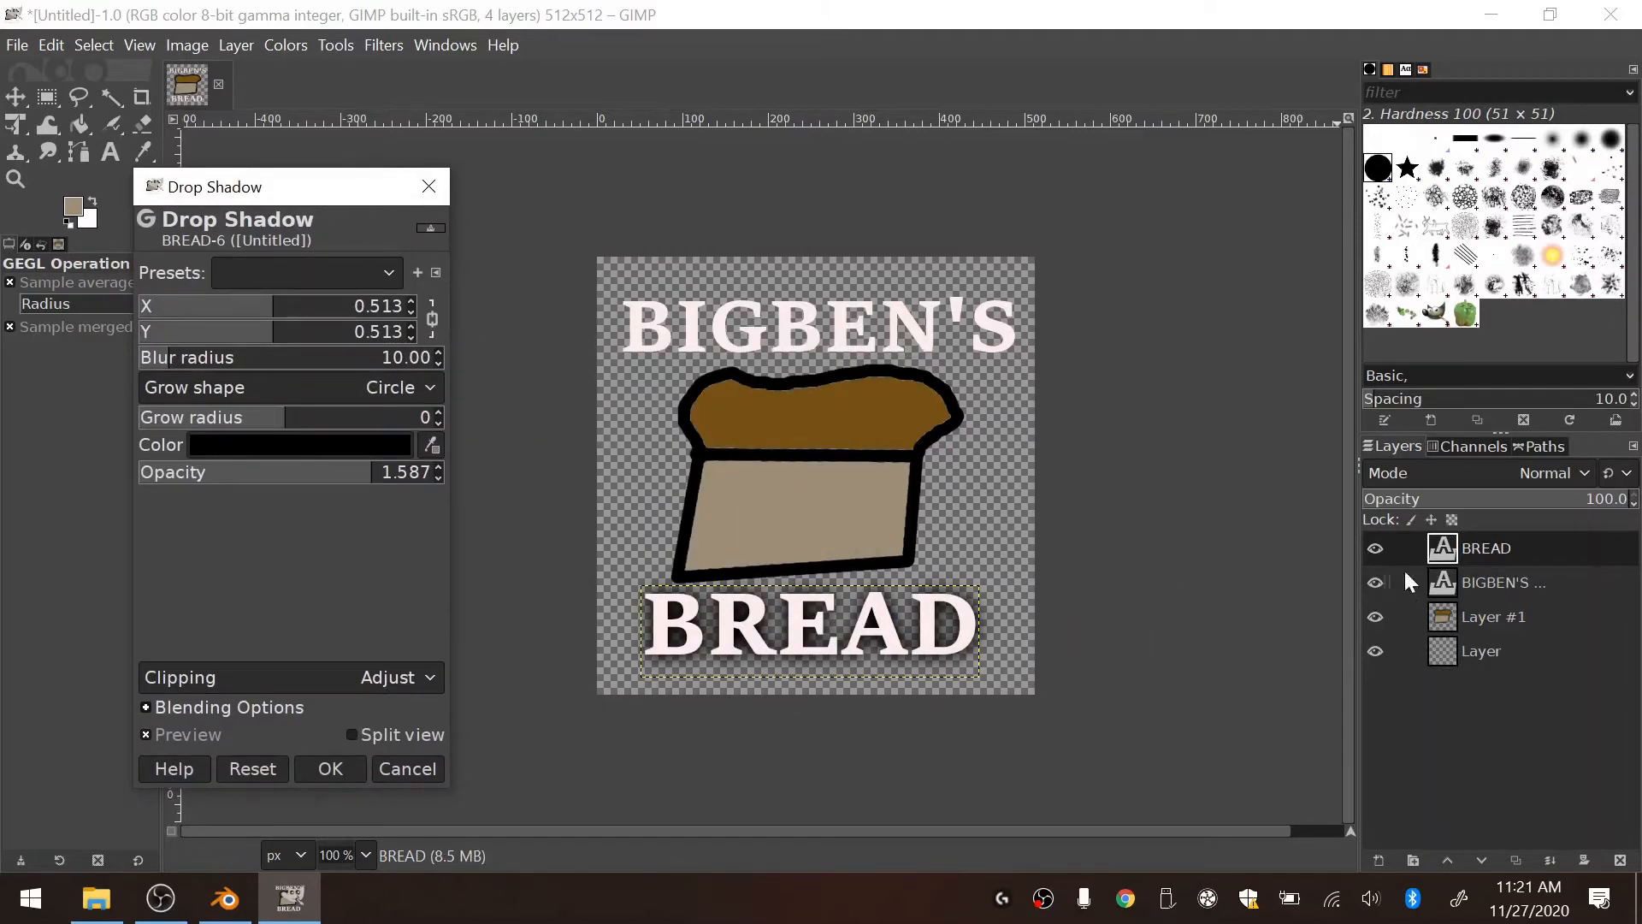
Step: Resize the "BREAD" layer to the image size and give it a drop shadow with 0.256 offsets, increased grow radius and opacity 1.506
right_click(1471, 551)
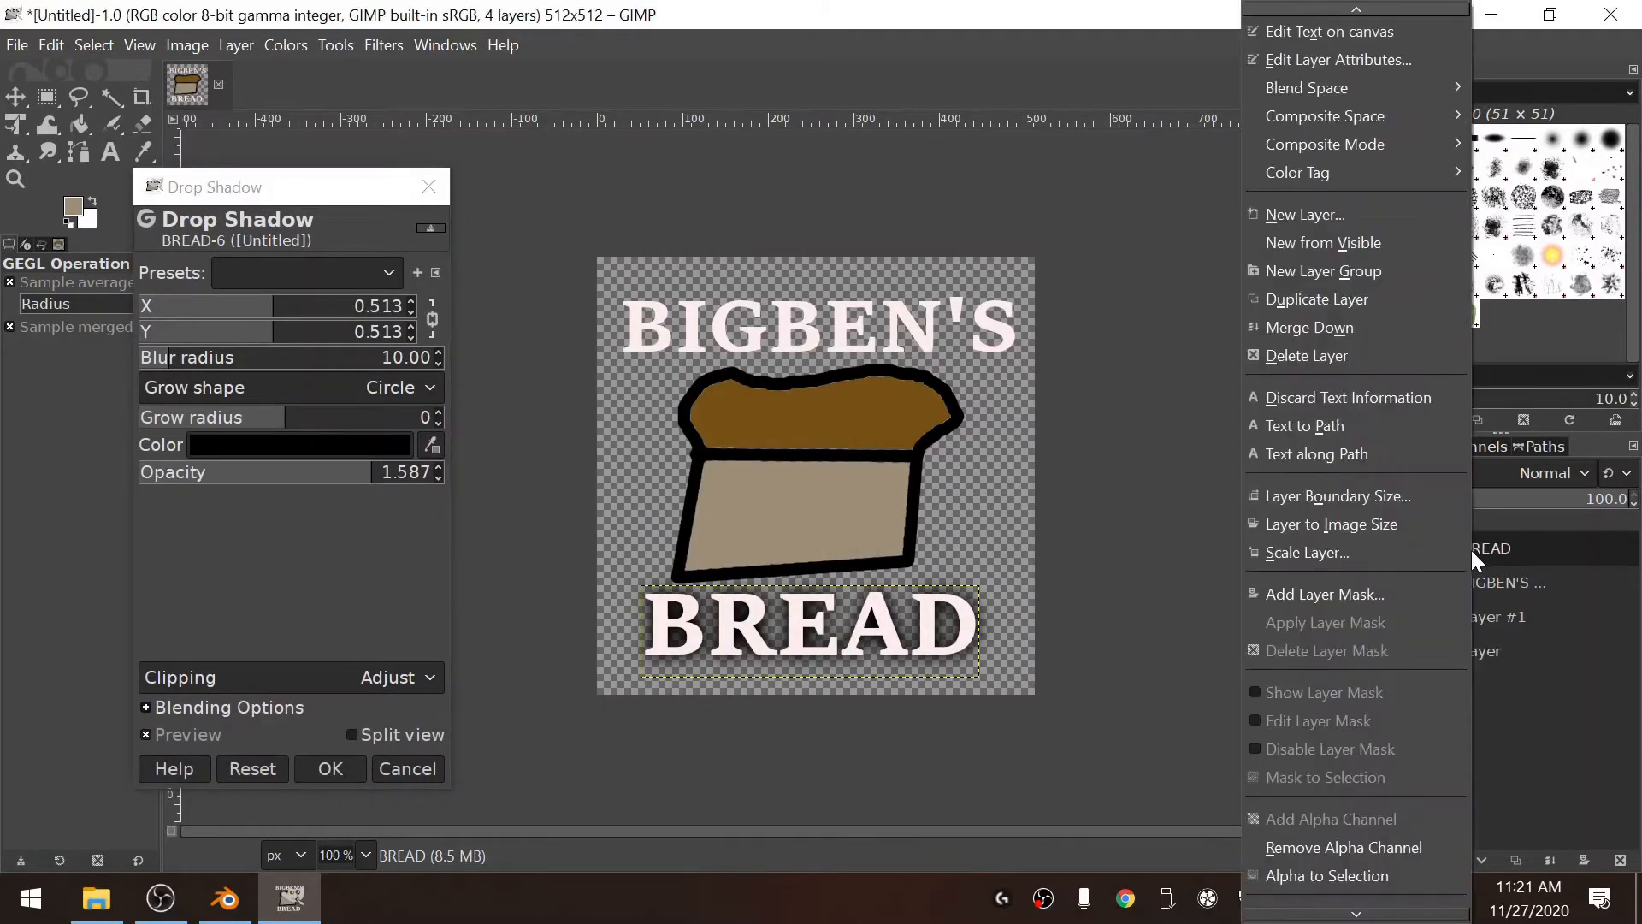
click(1334, 523)
click(385, 46)
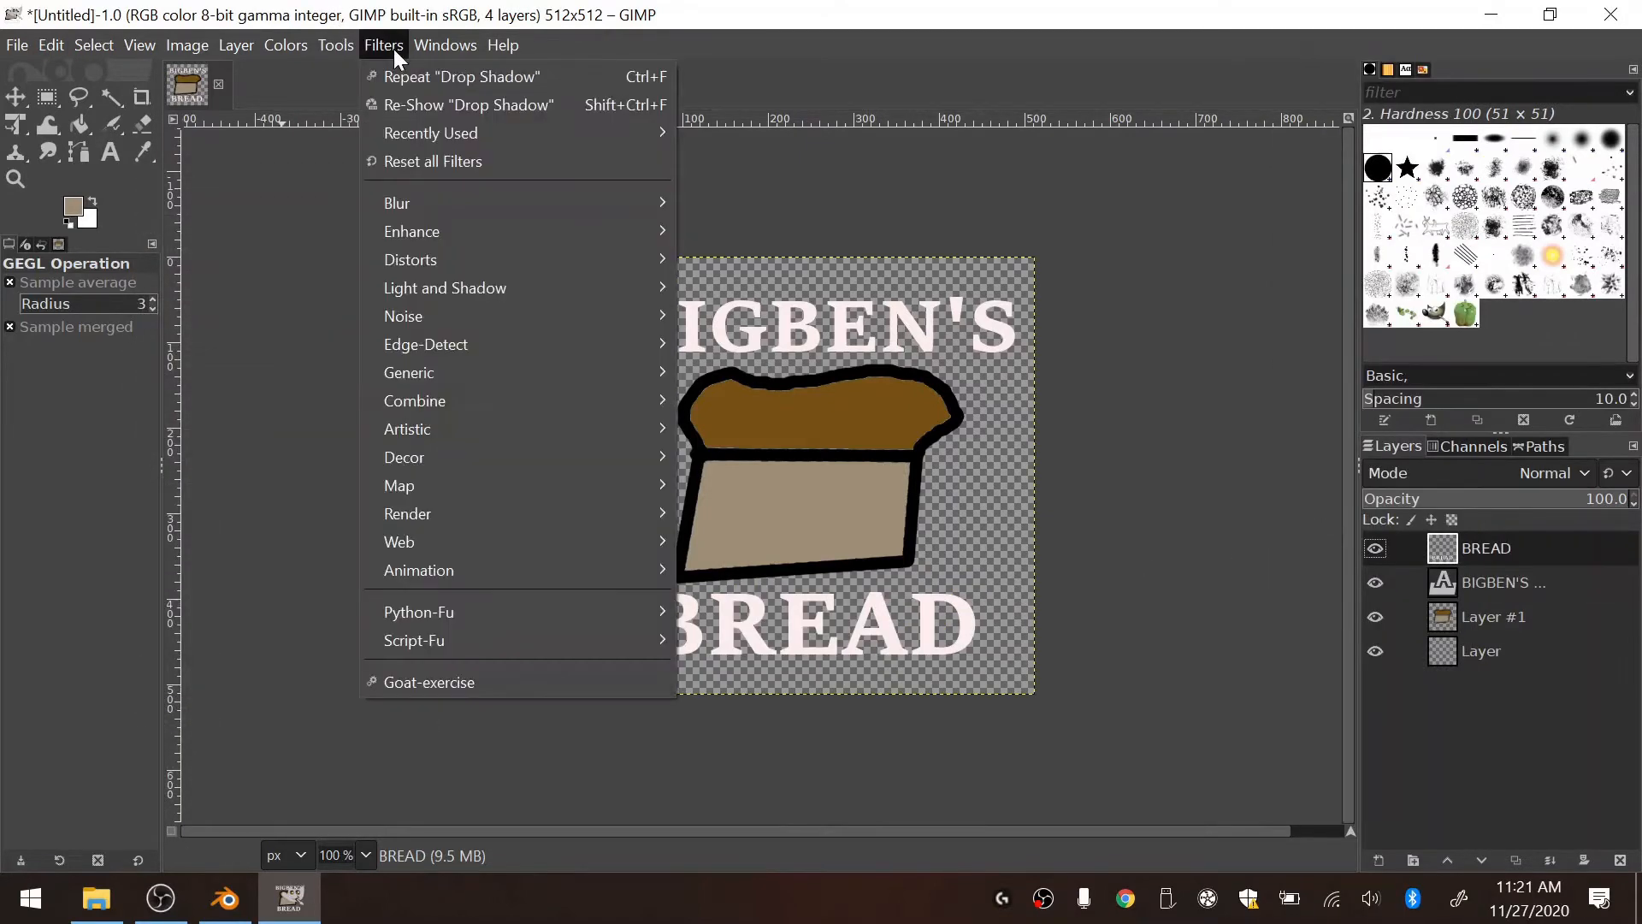
click(411, 106)
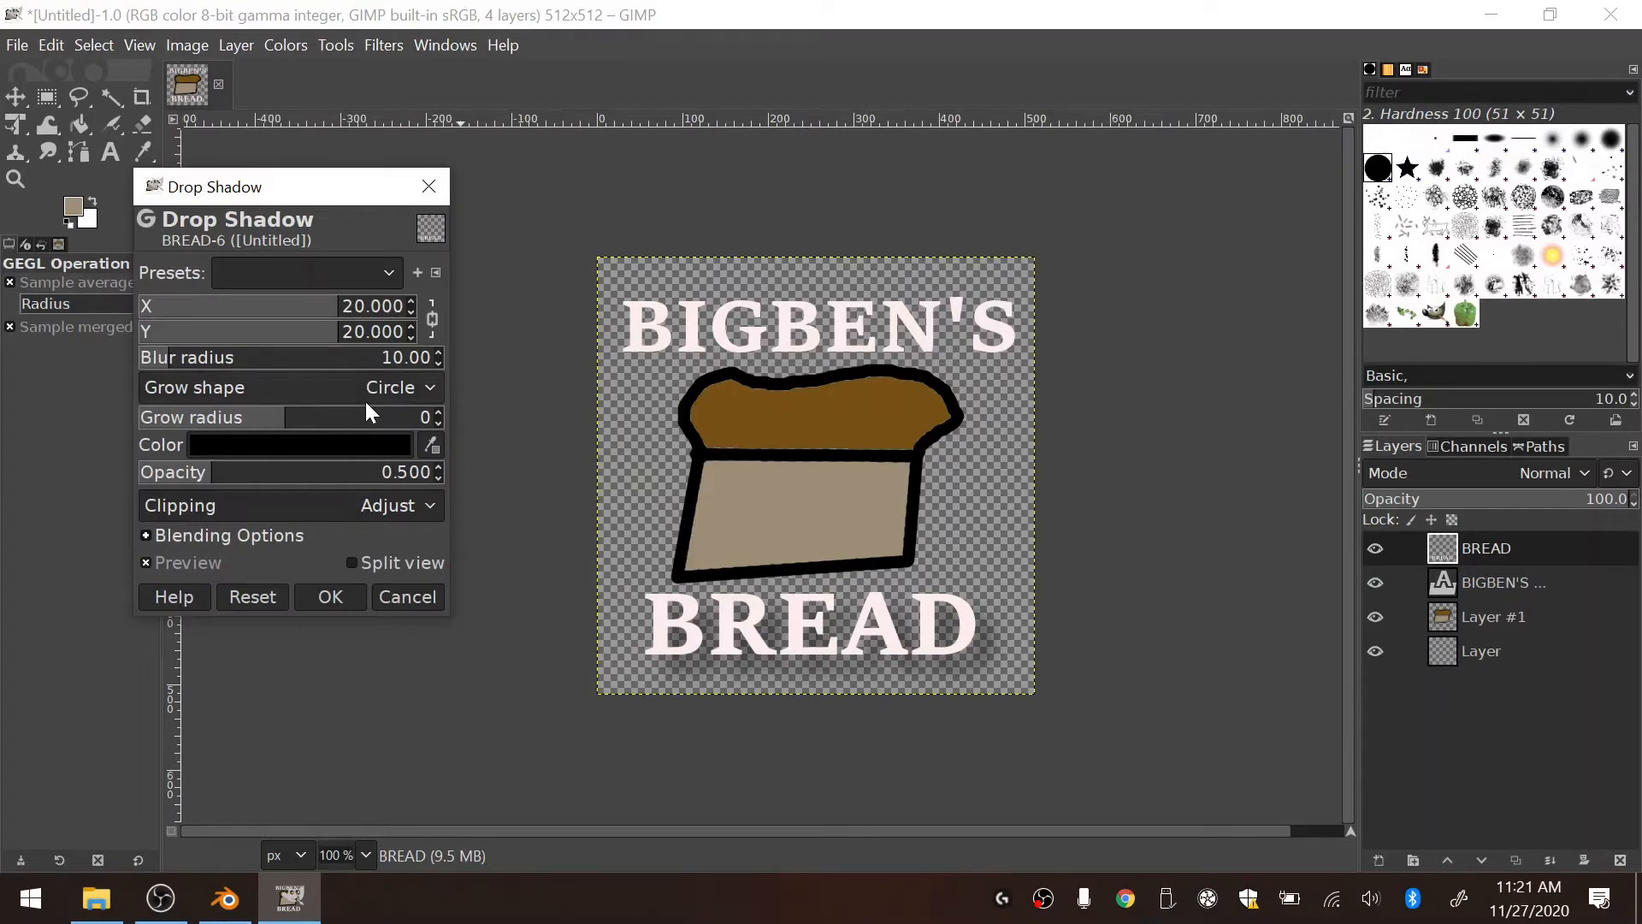
click(377, 417)
click(314, 466)
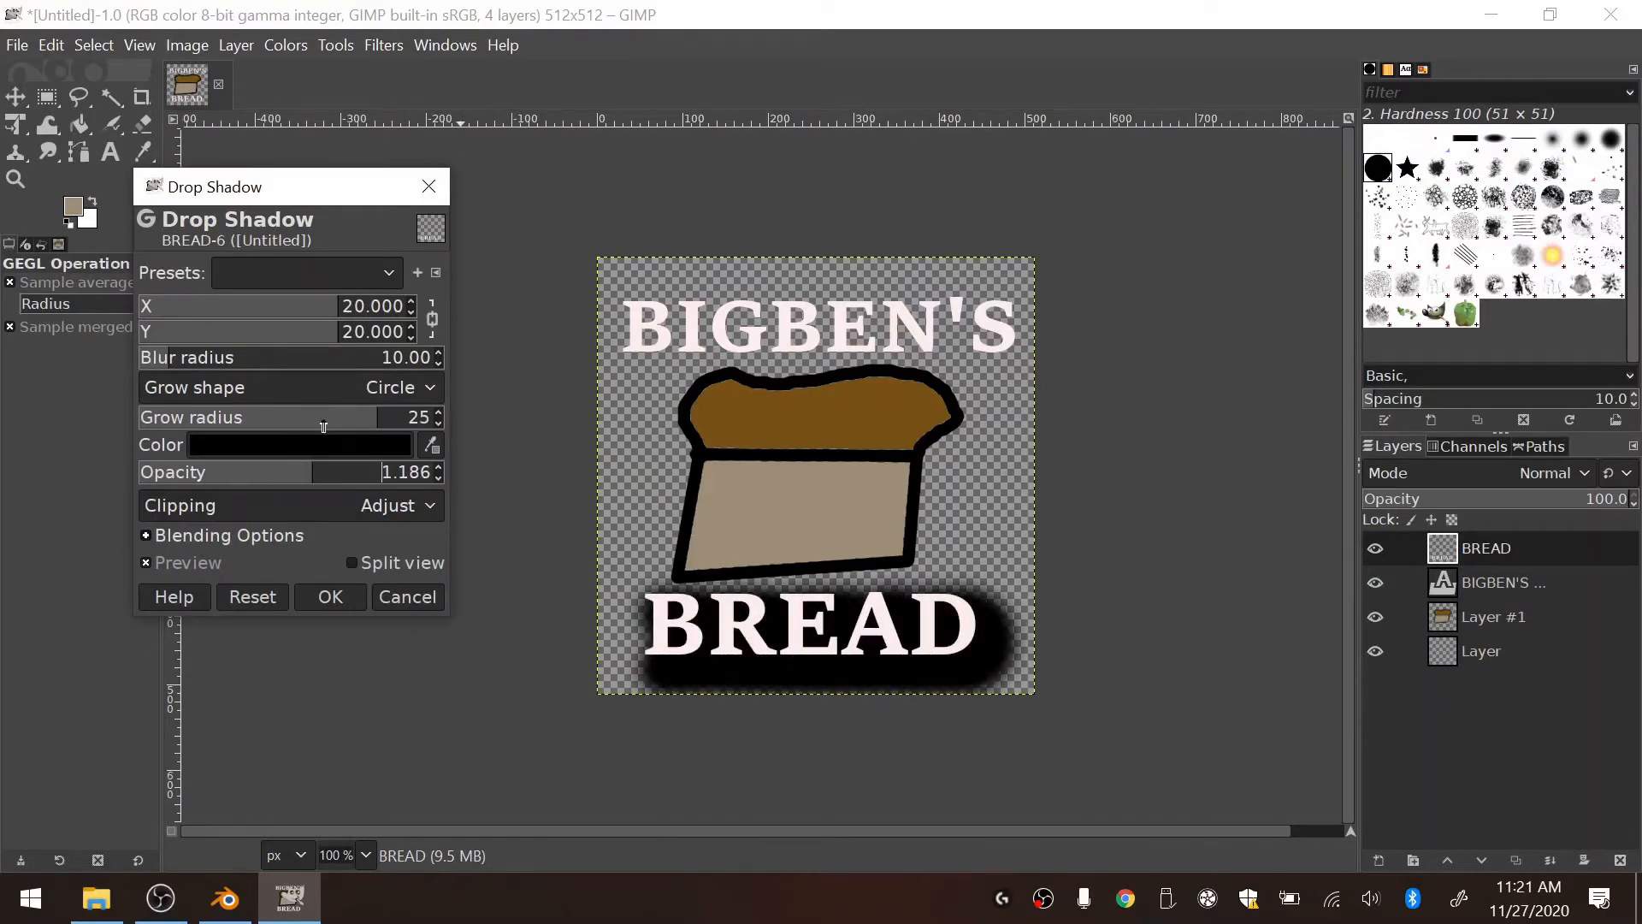
drag(324, 423, 275, 417)
drag(298, 306, 272, 304)
click(359, 470)
drag(303, 419, 322, 421)
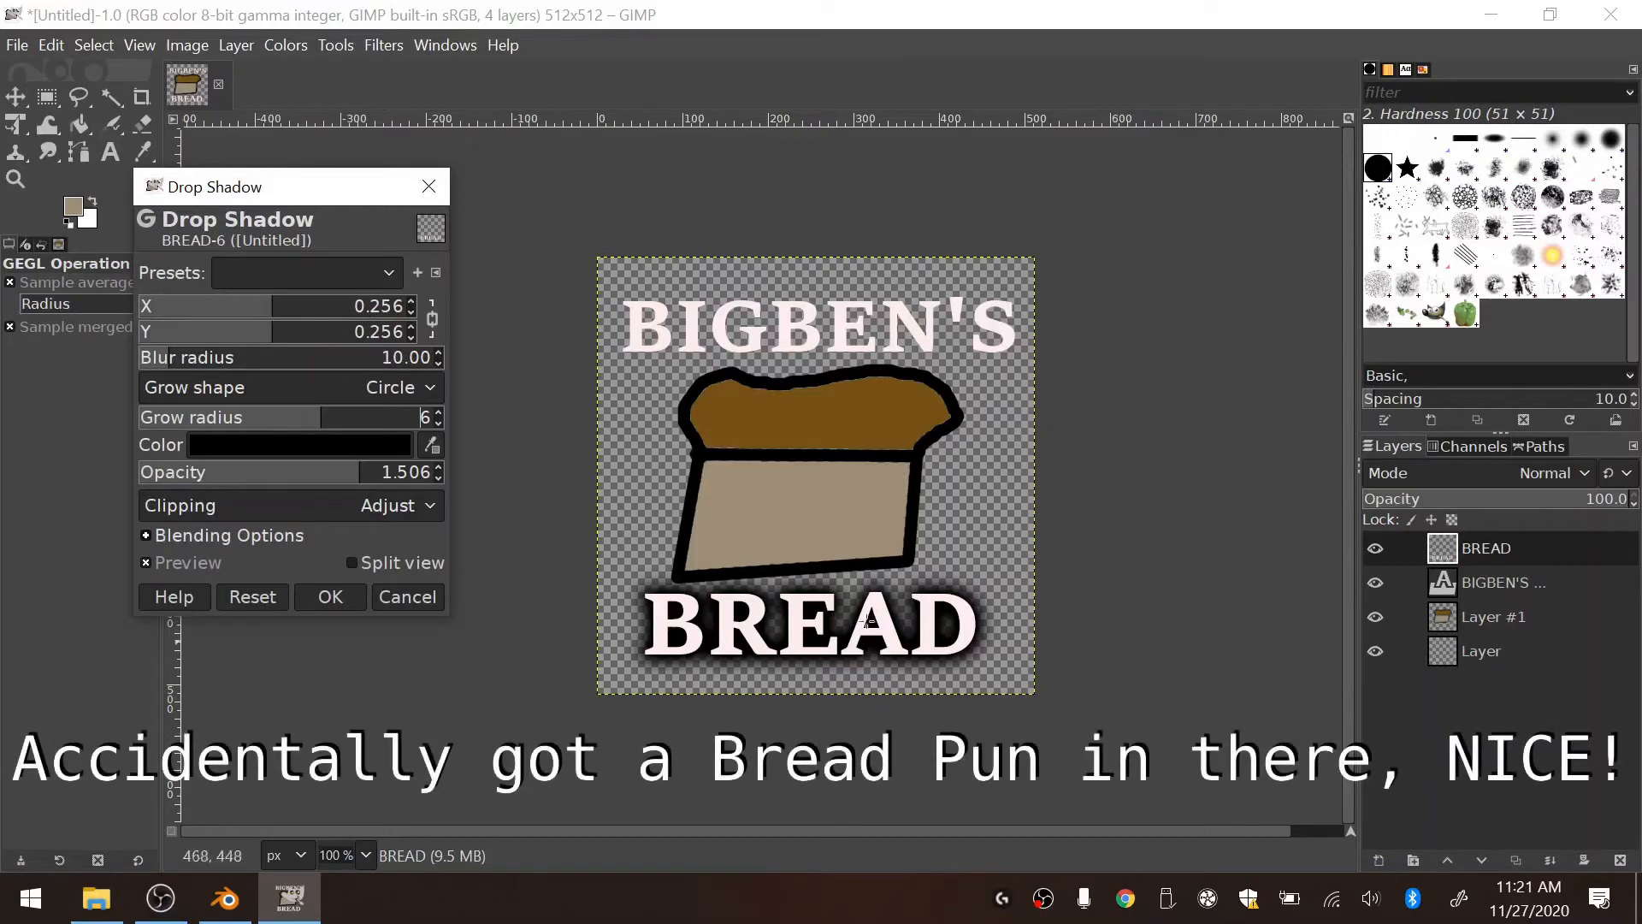
click(347, 418)
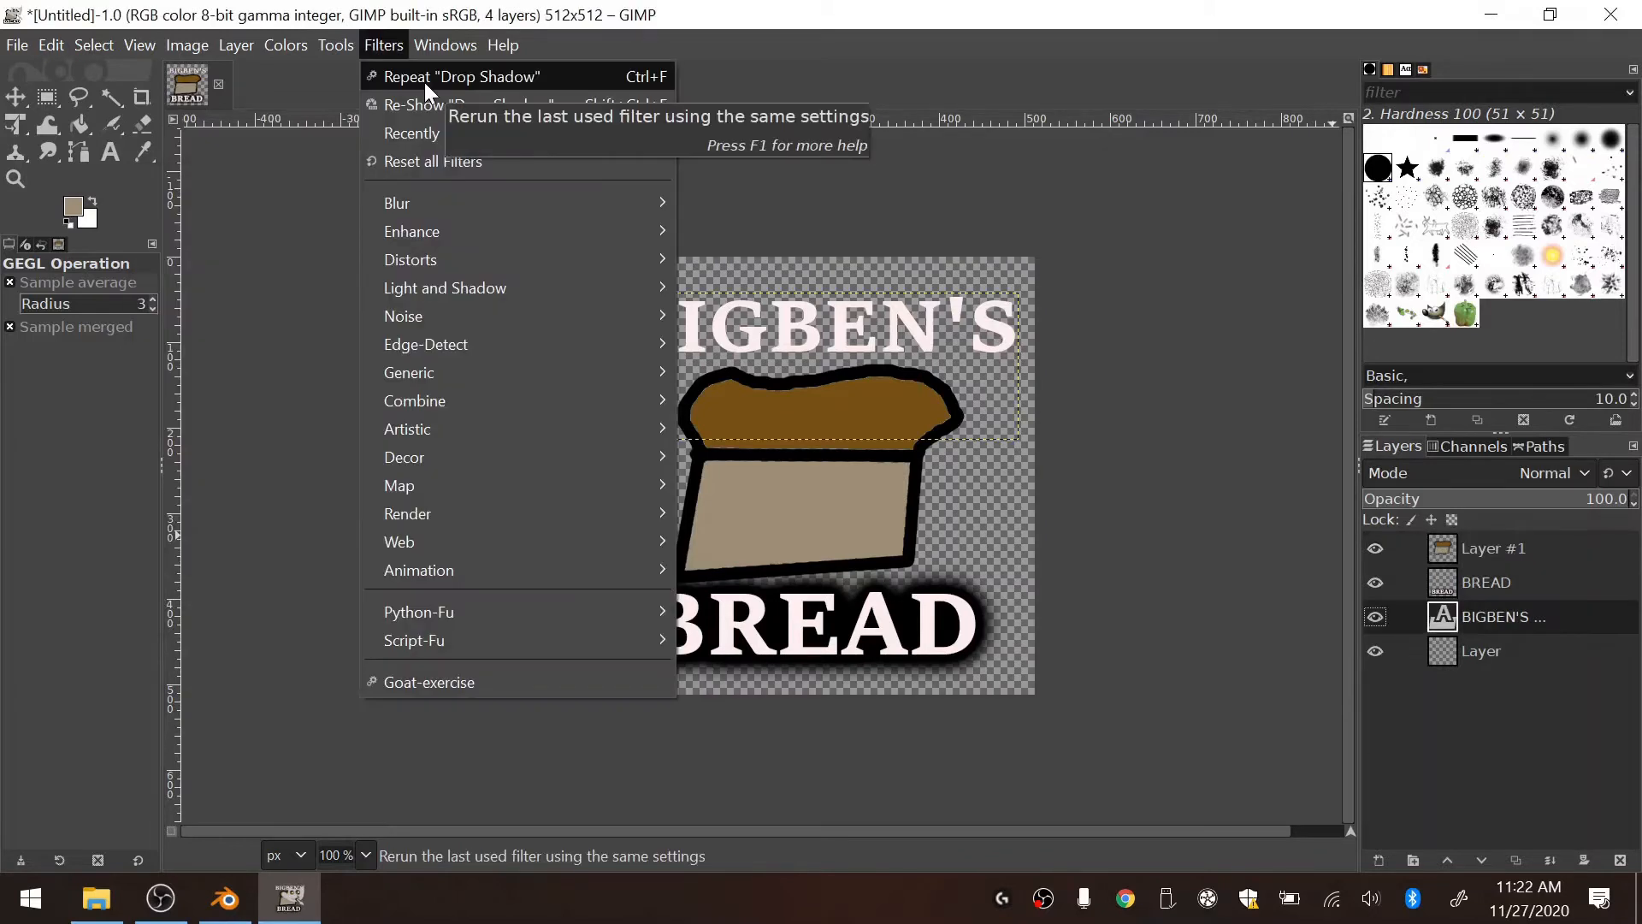
Step: Apply the same drop shadow to the "BIGBEN'S" text layer
click(424, 78)
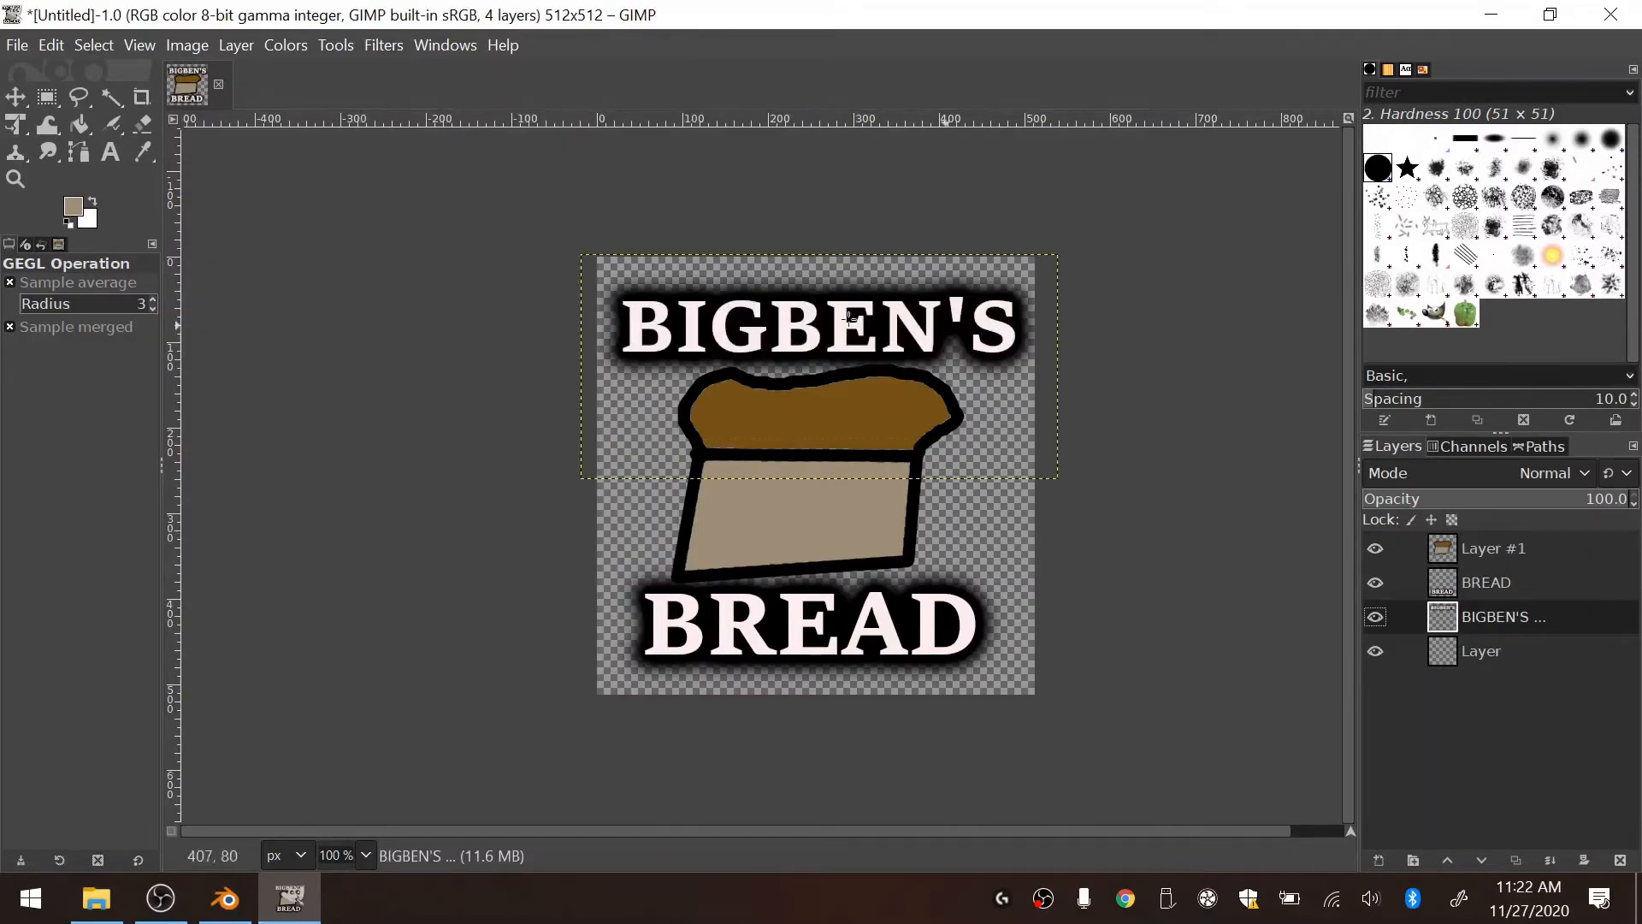
Step: Try repeating the drop shadow on the "BREAD" layer
click(1486, 583)
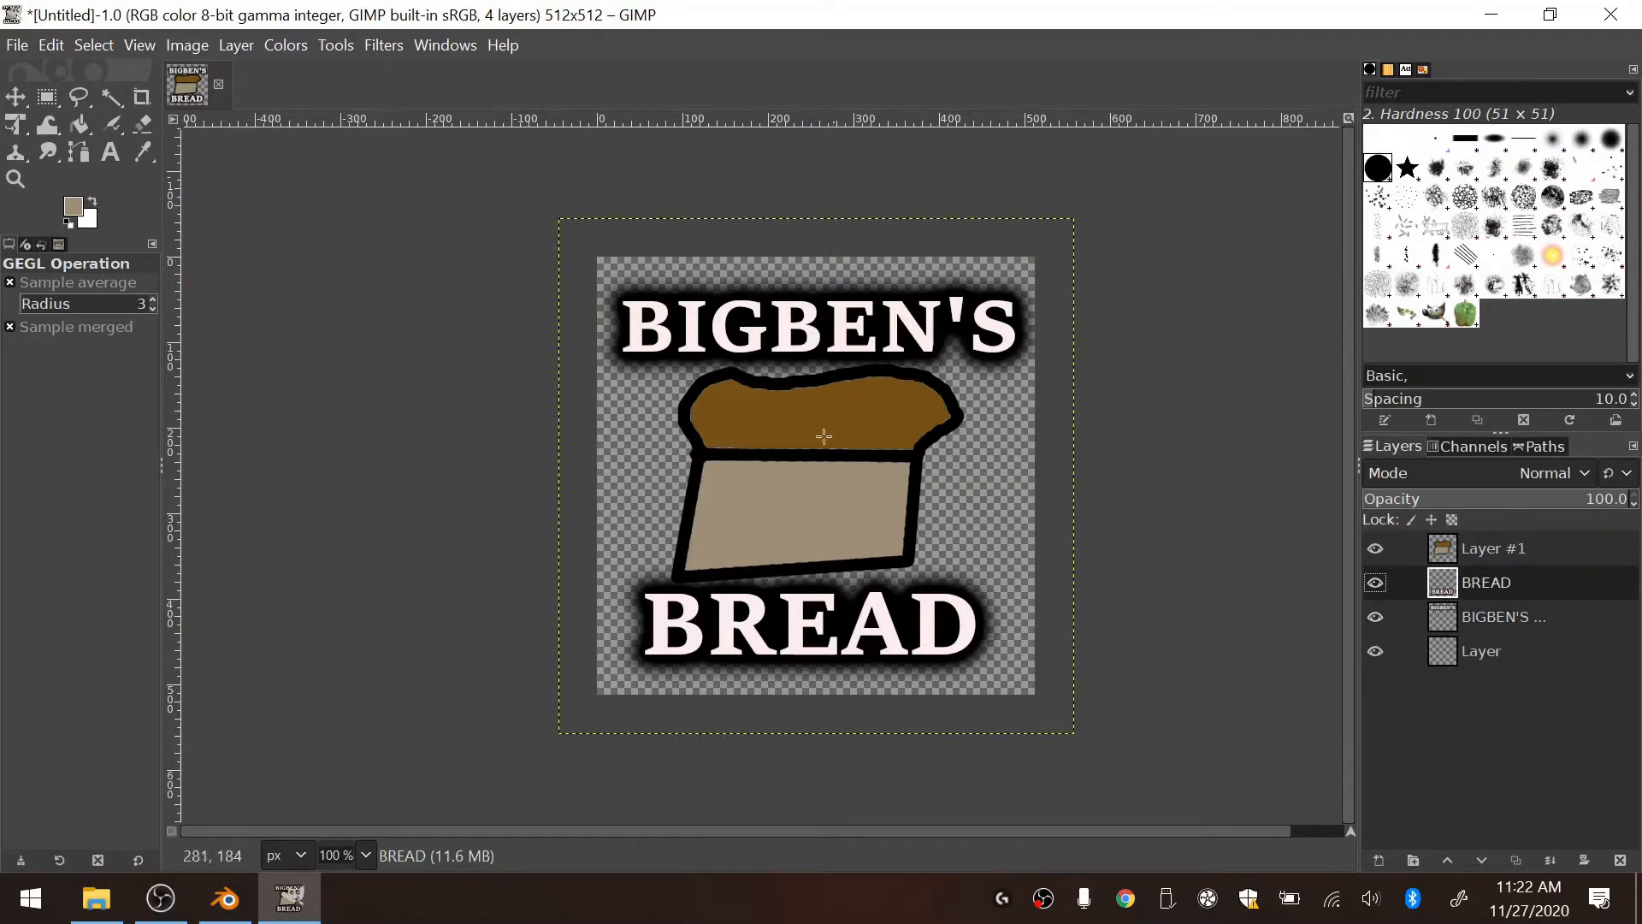
click(383, 44)
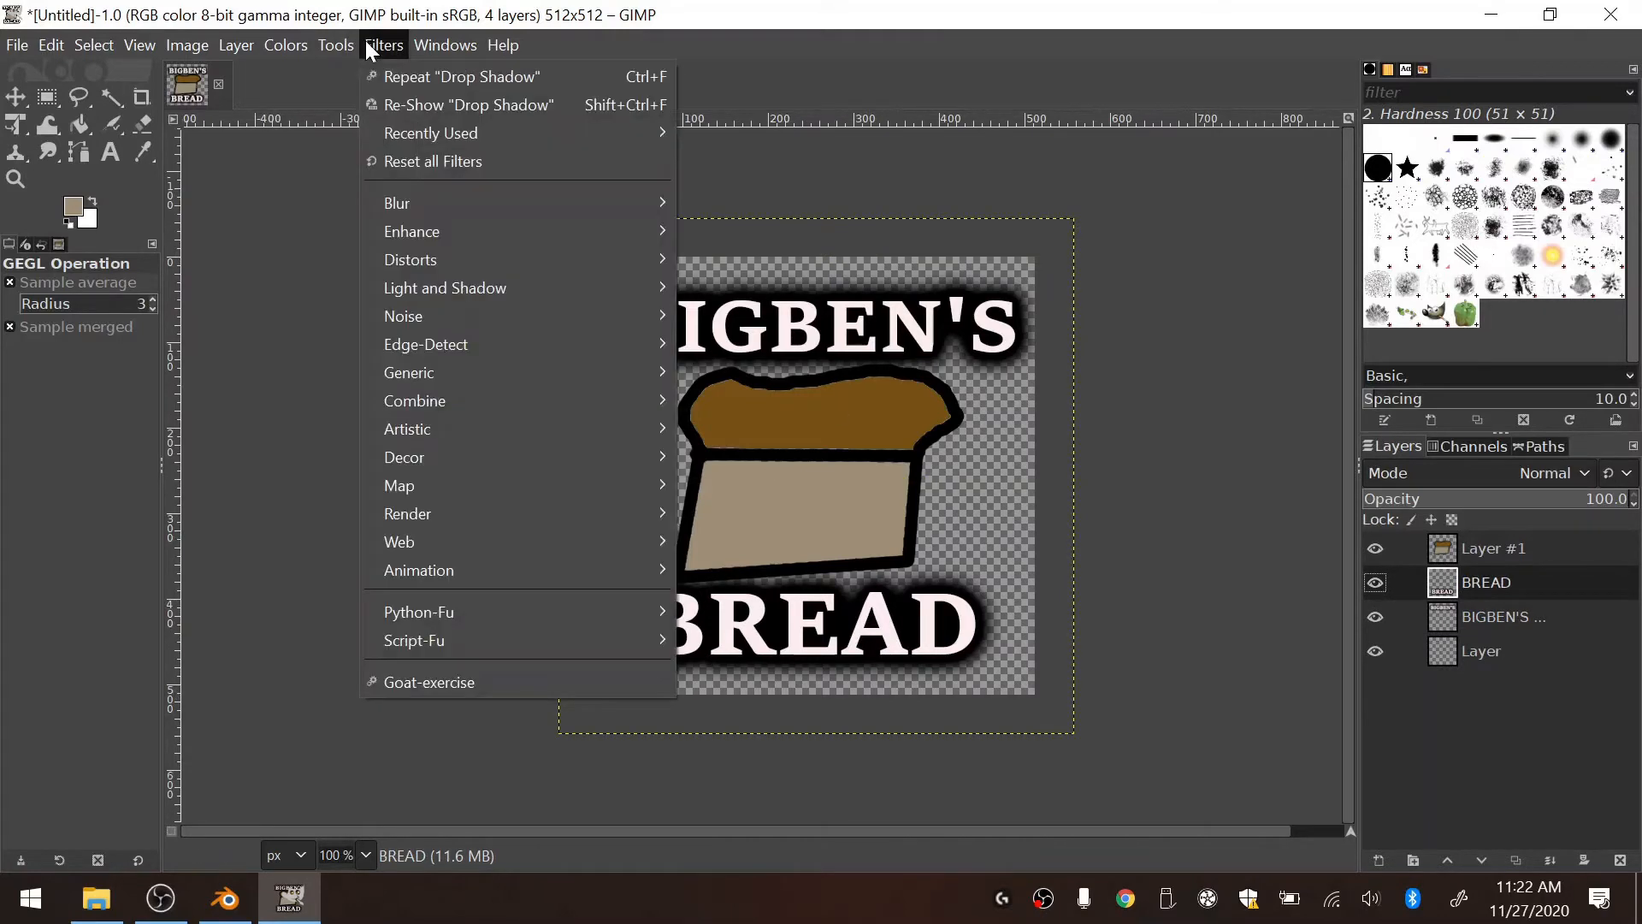
click(459, 79)
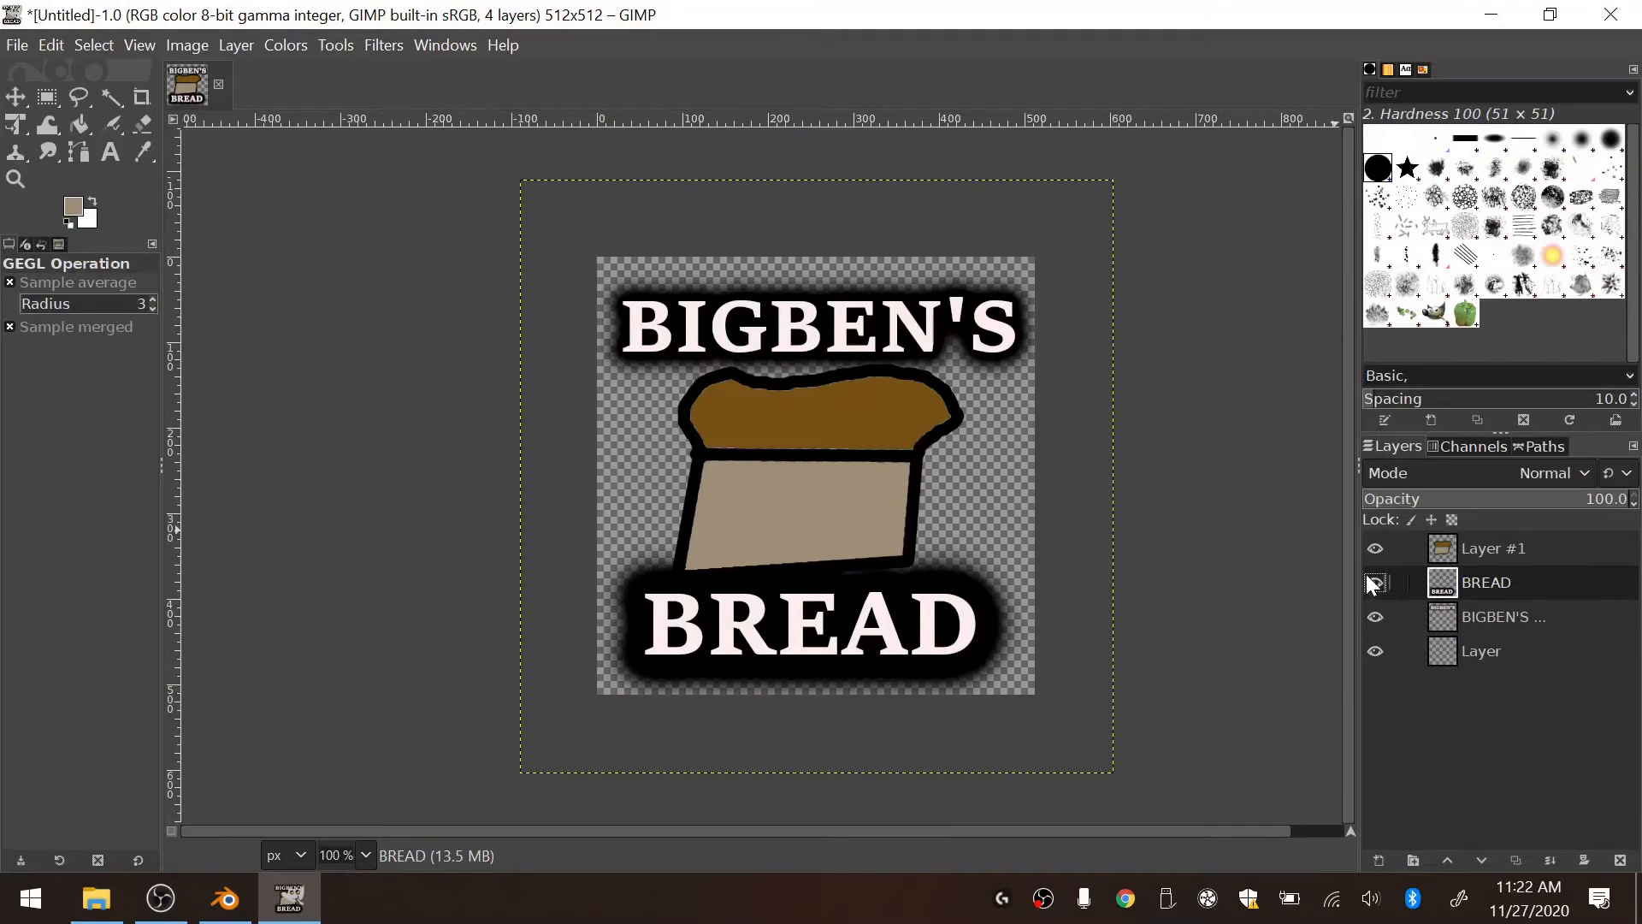
Step: Apply the same drop shadow to the loaf drawing on Layer #1
click(1506, 546)
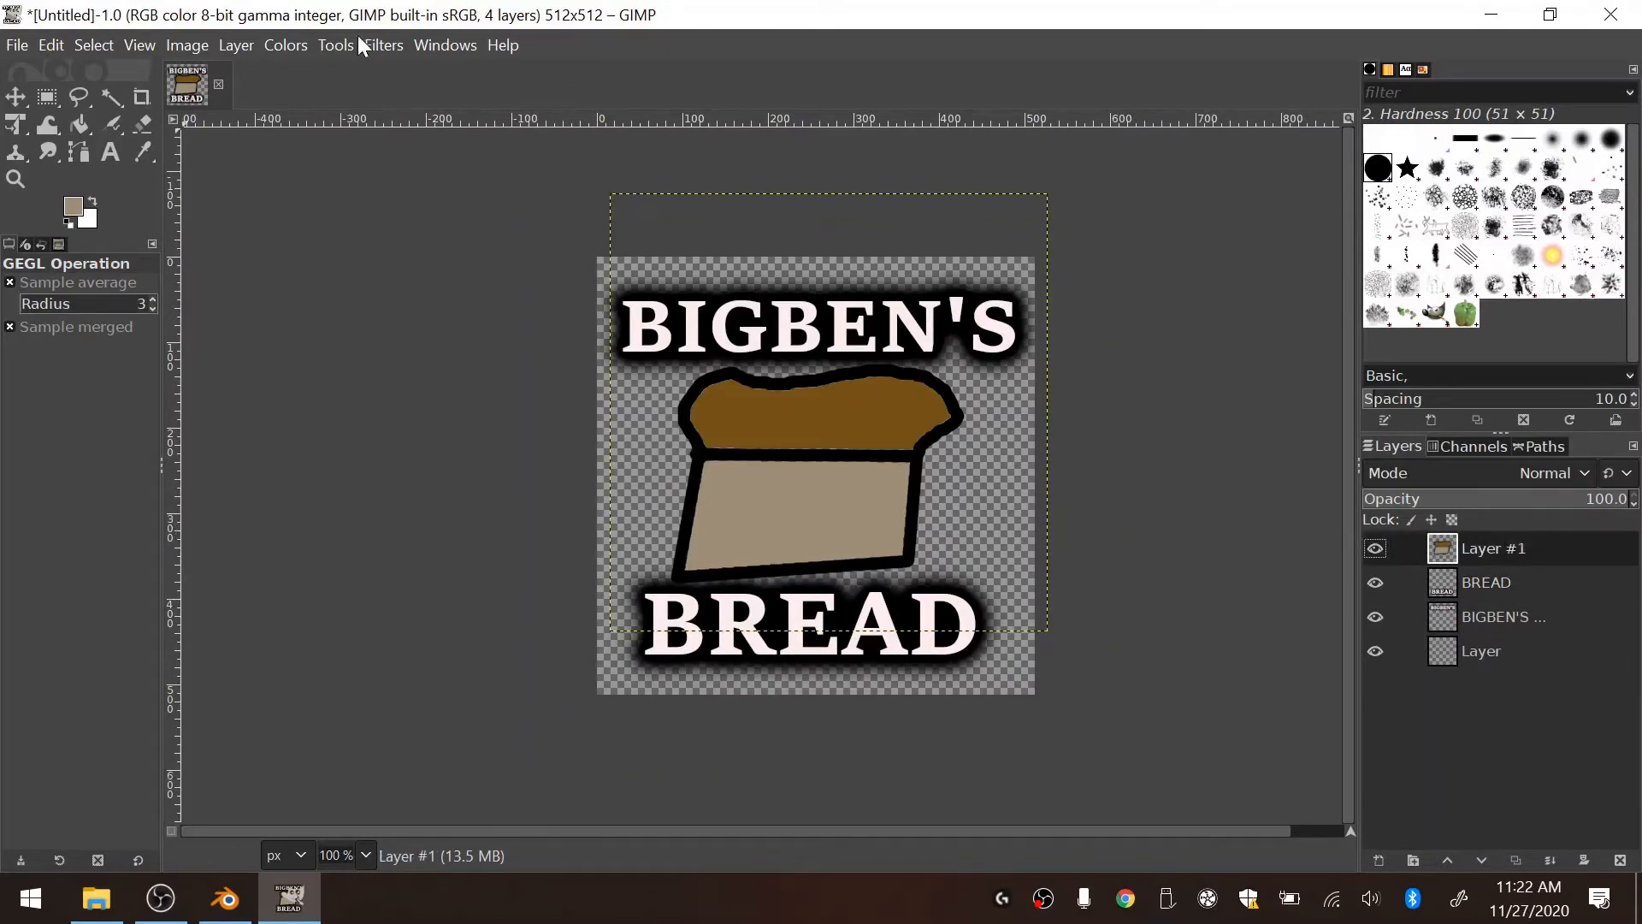
click(383, 45)
click(406, 80)
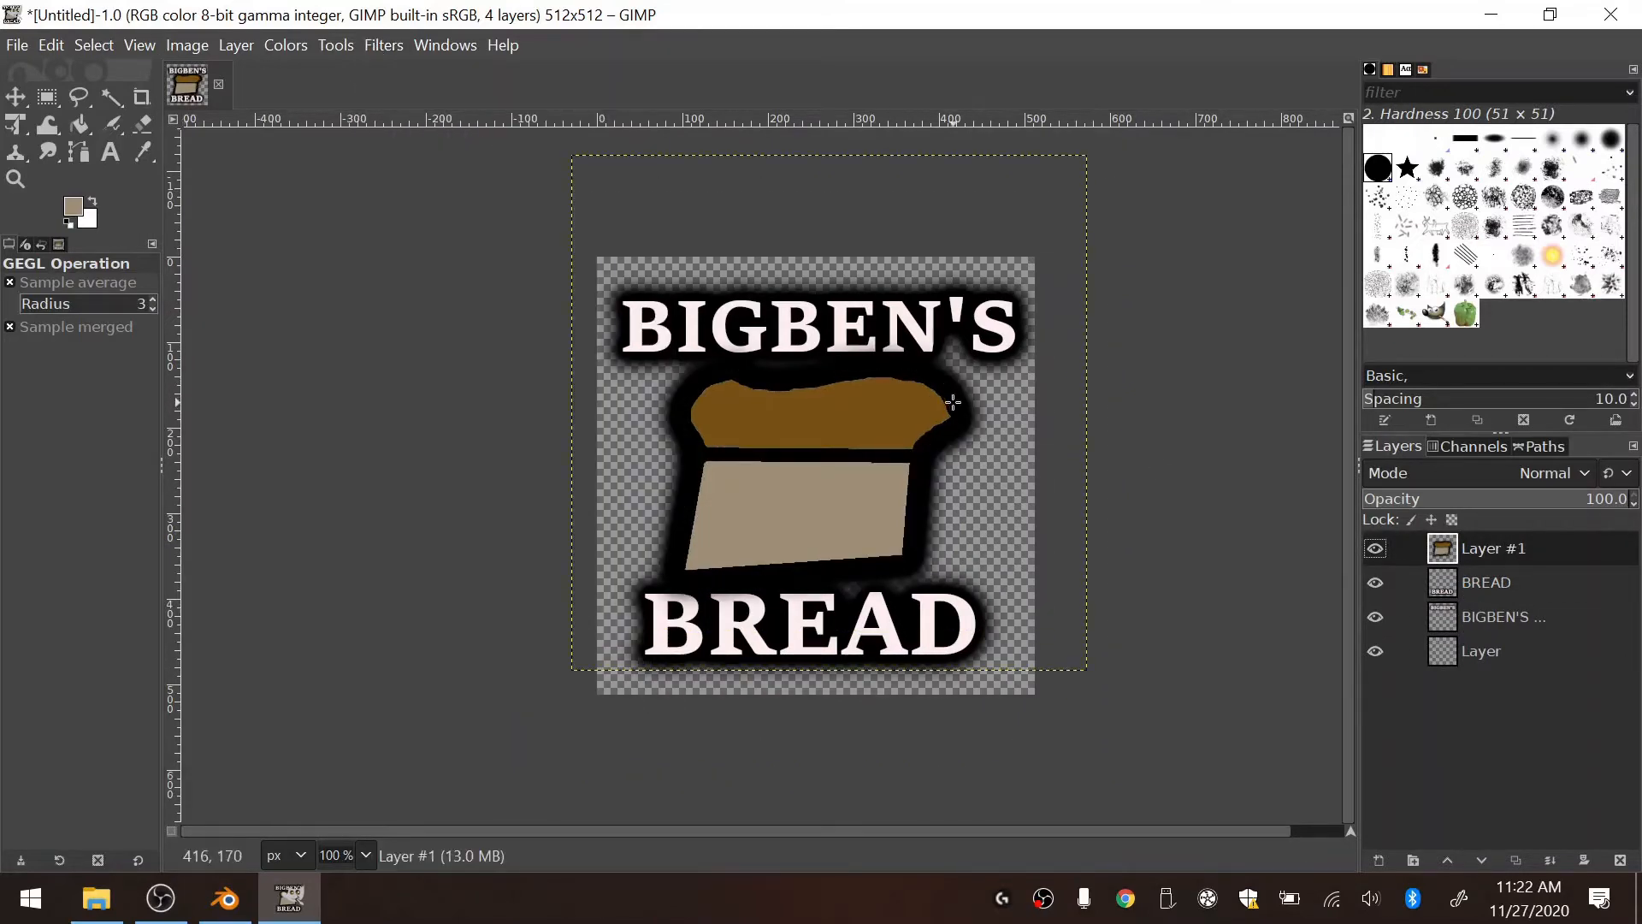
ctrl+scroll(992, 402, down, 1)
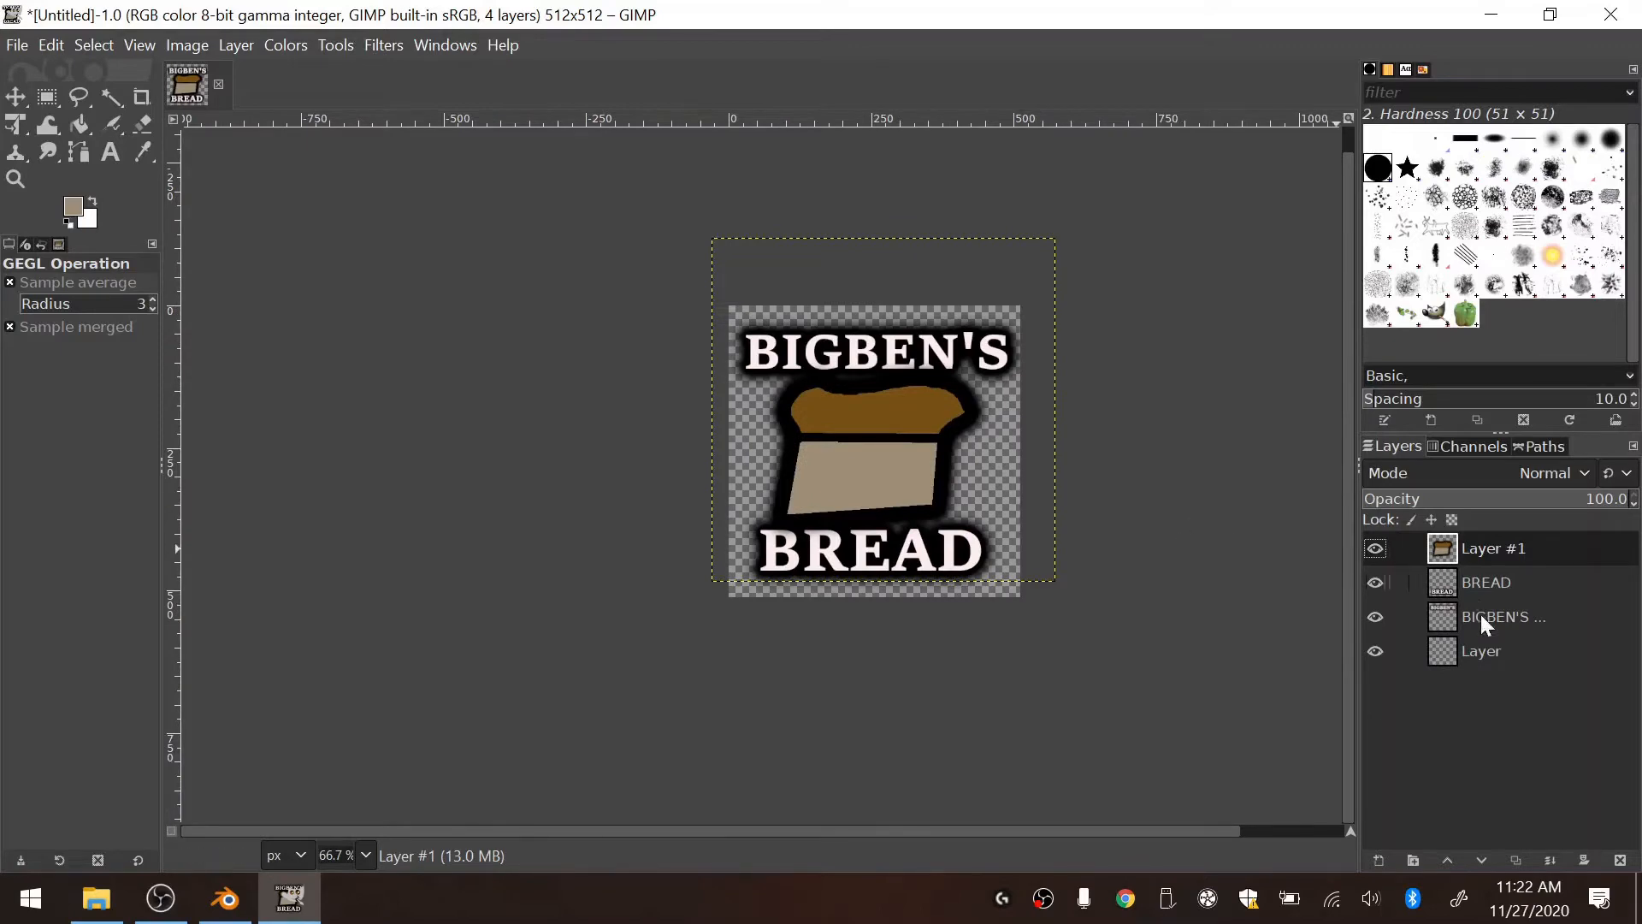
Step: Start exporting the logo image to the Documents folder with the file name BIGBENSBREAD.png
click(1481, 651)
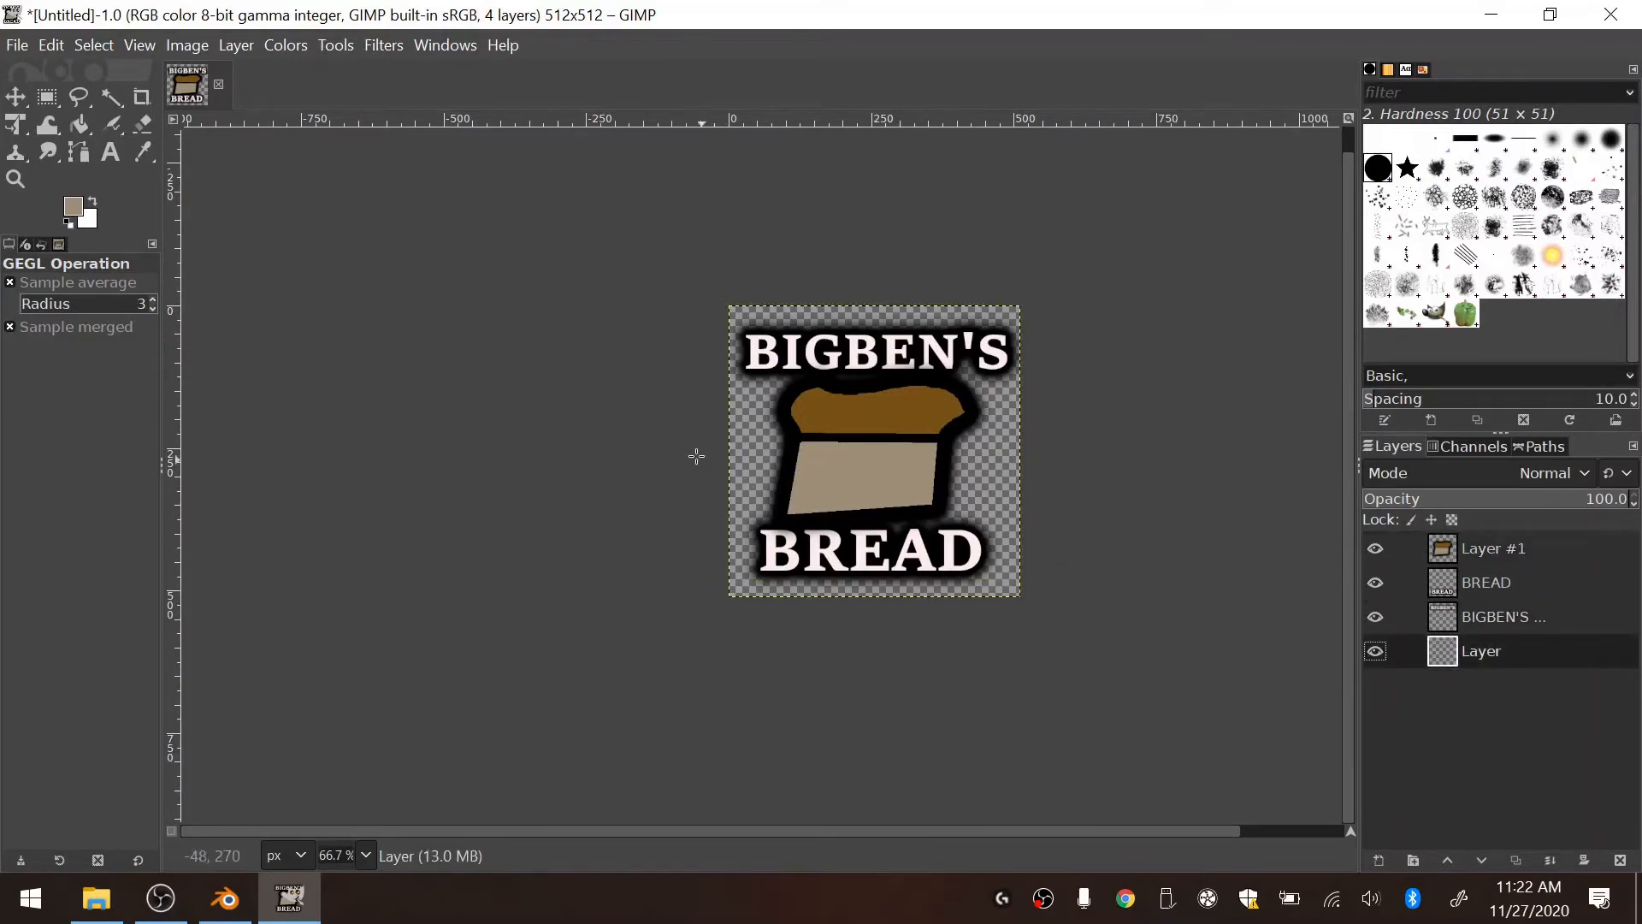
click(18, 45)
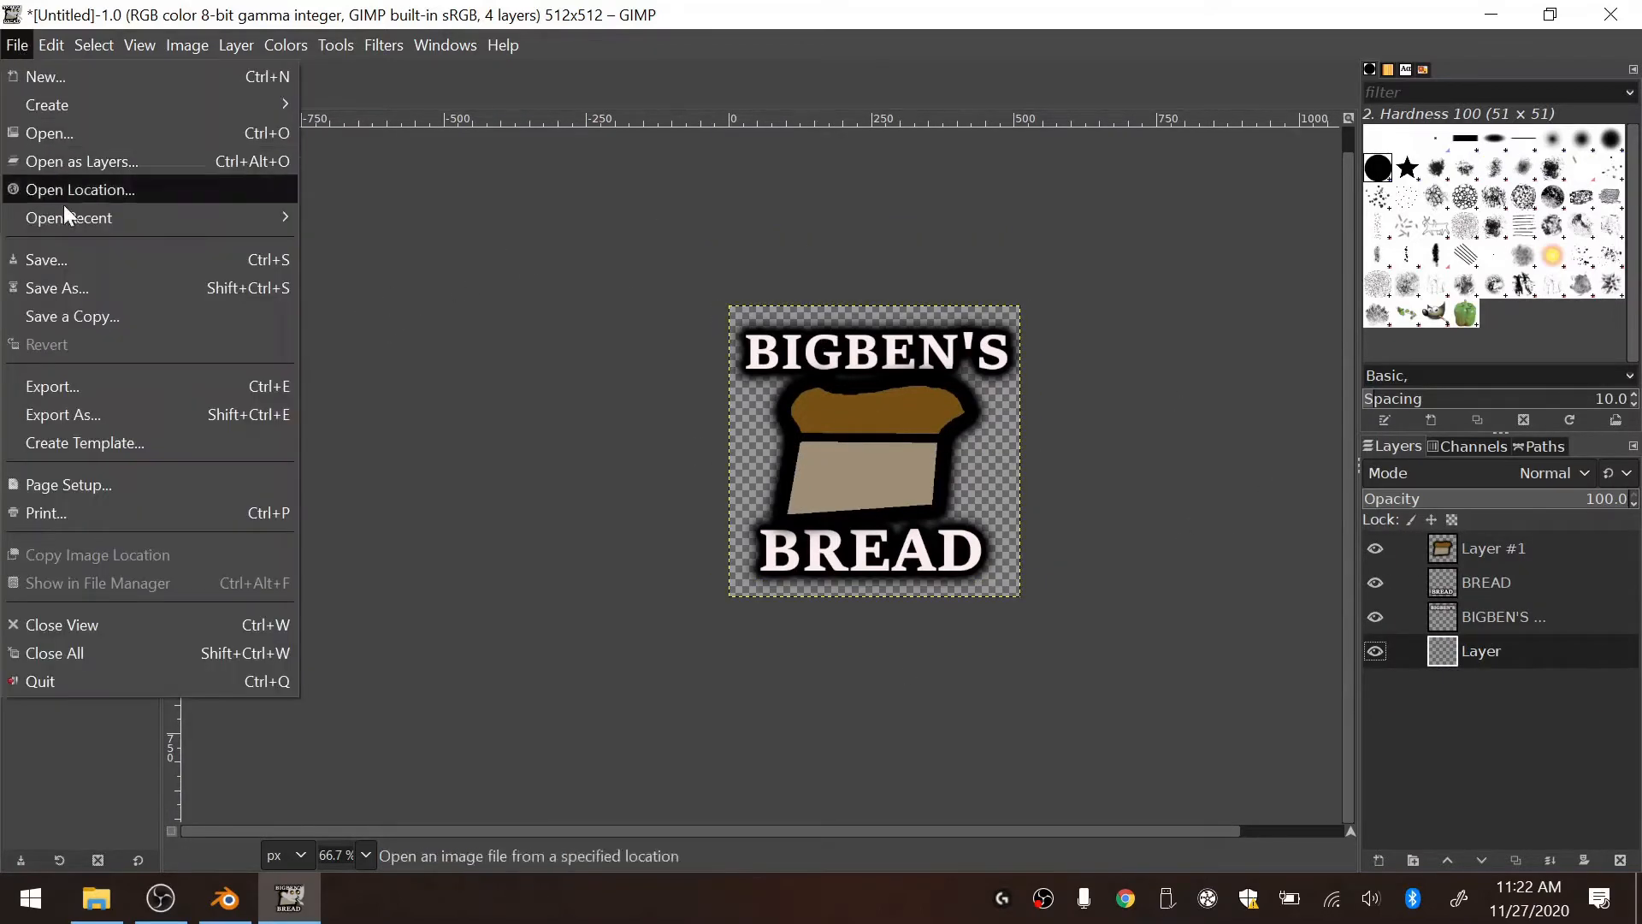
click(96, 386)
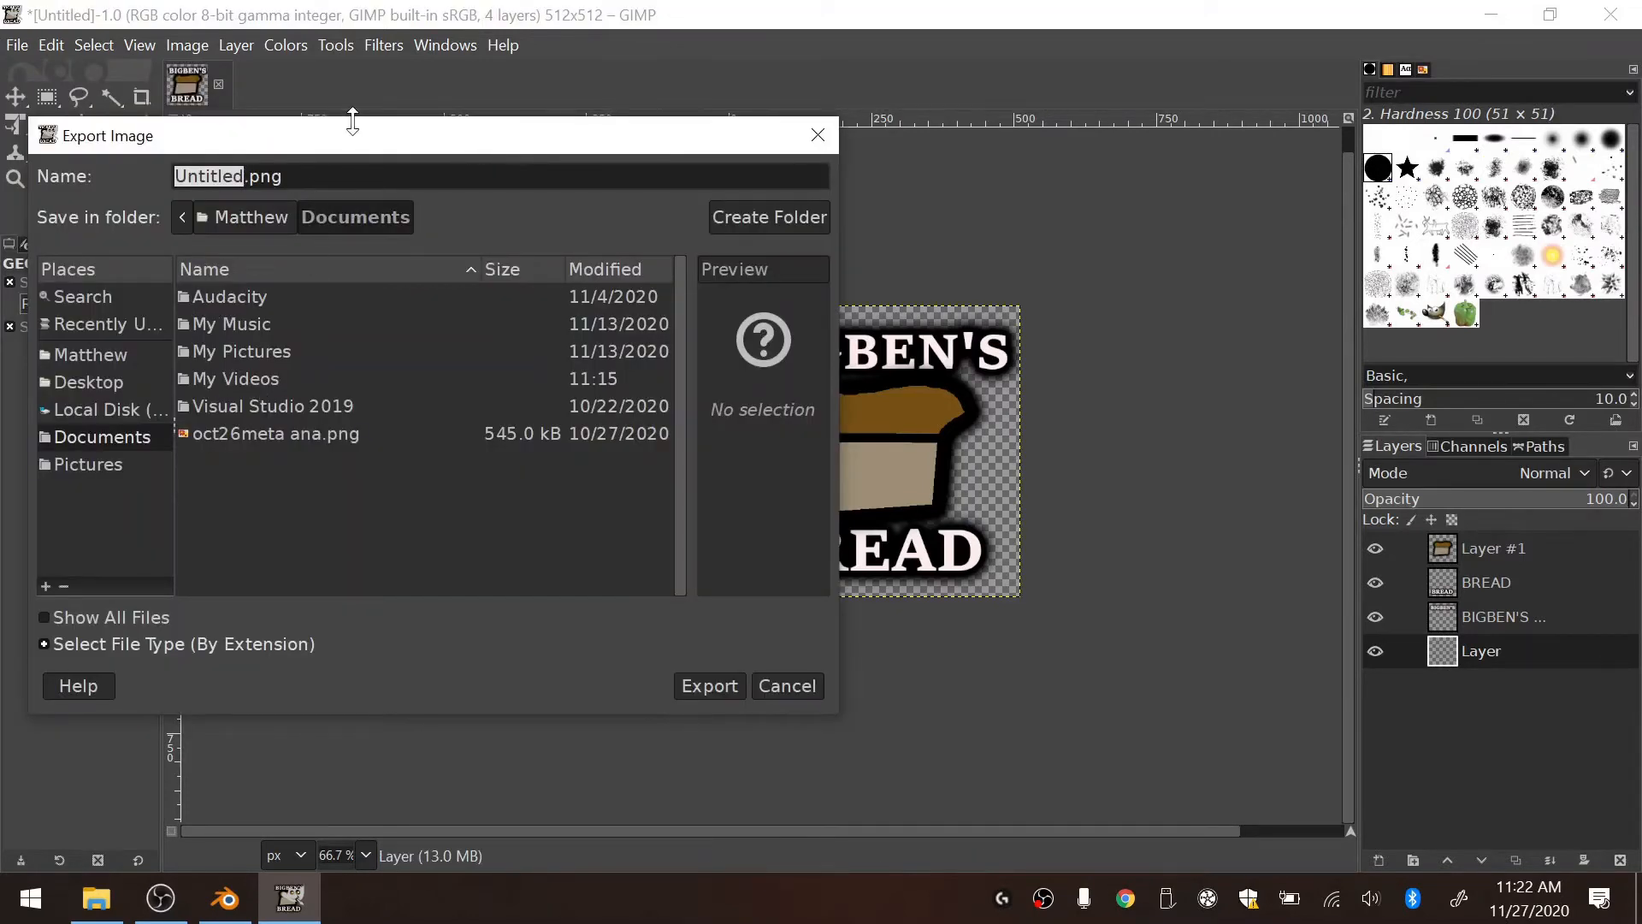
drag(423, 135, 496, 147)
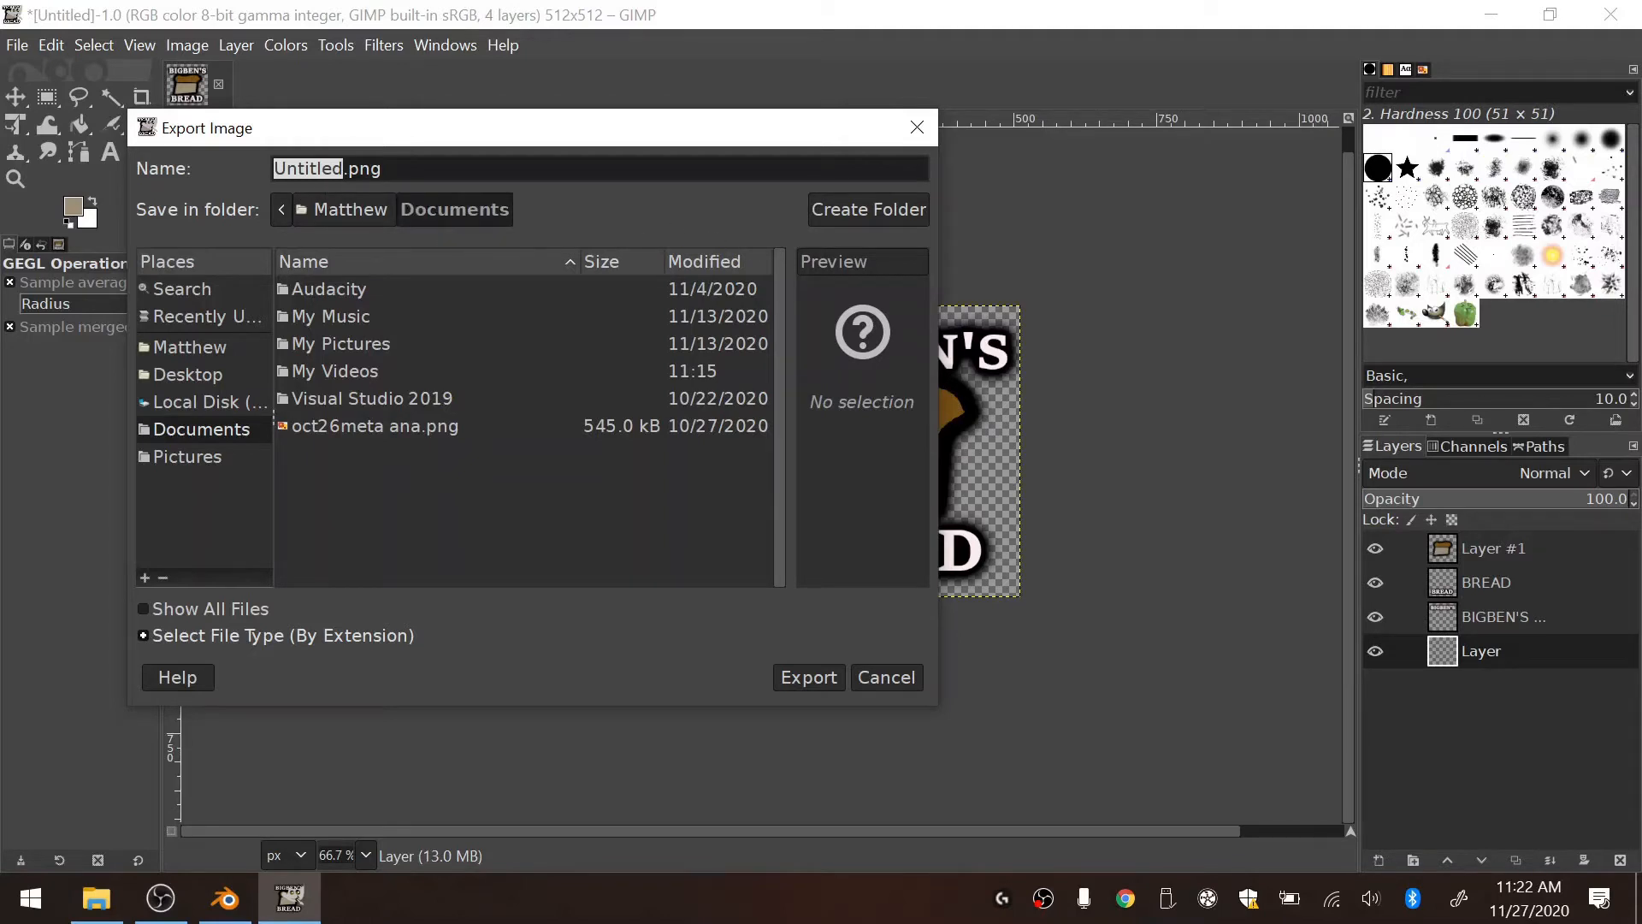
text(BIGBENS)
key(BackSpace)
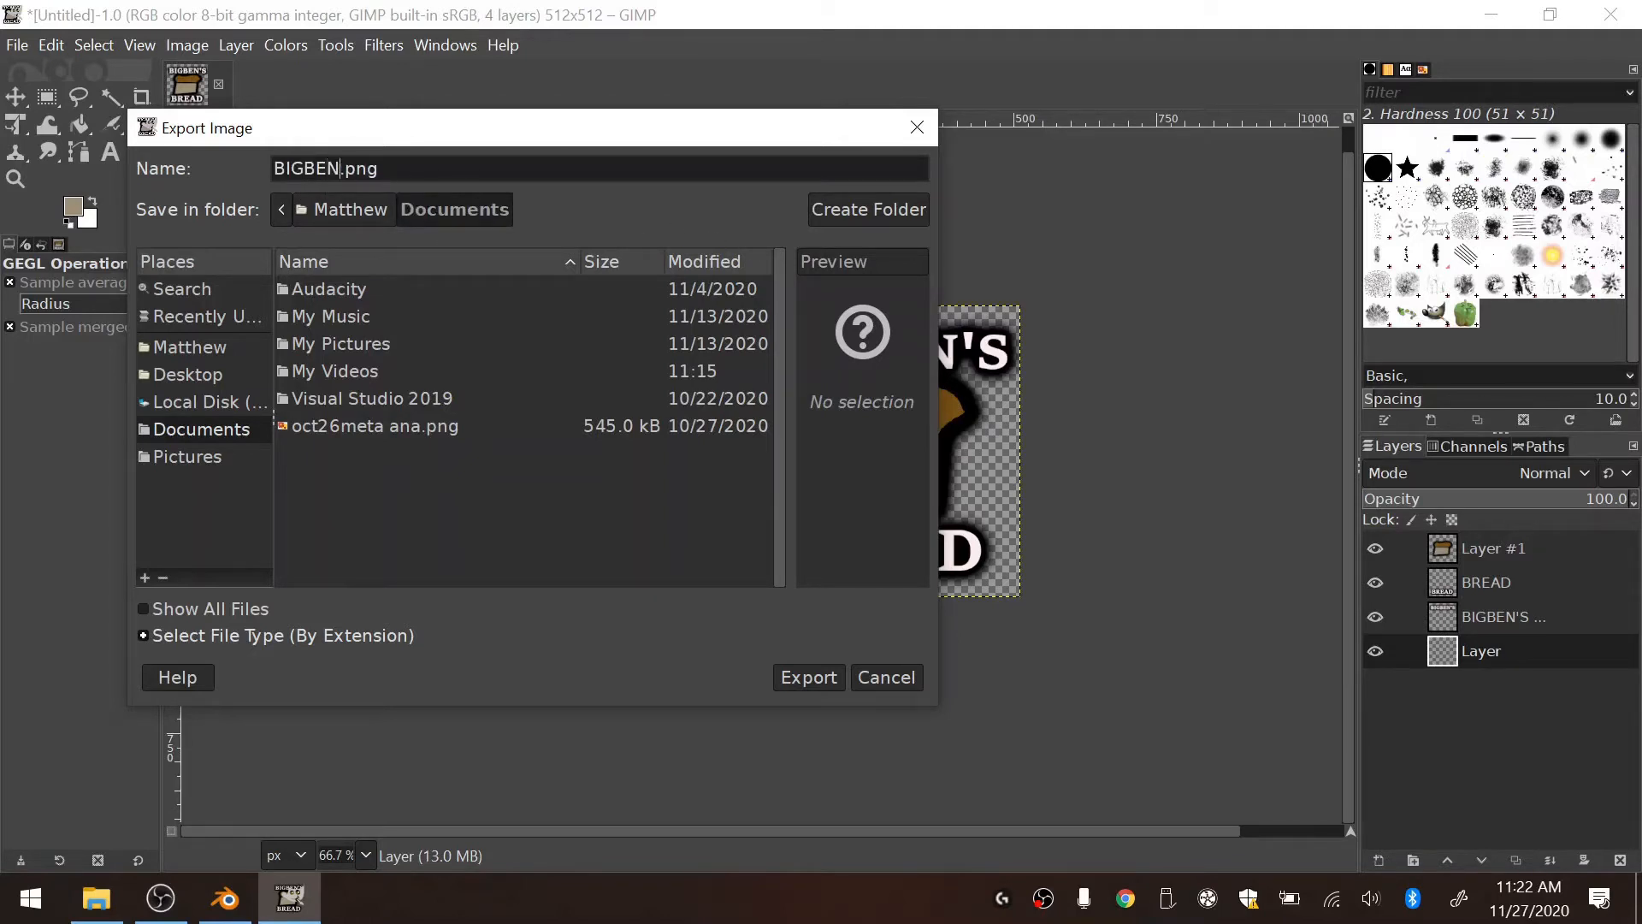
text(SBREAD)
key(Return)
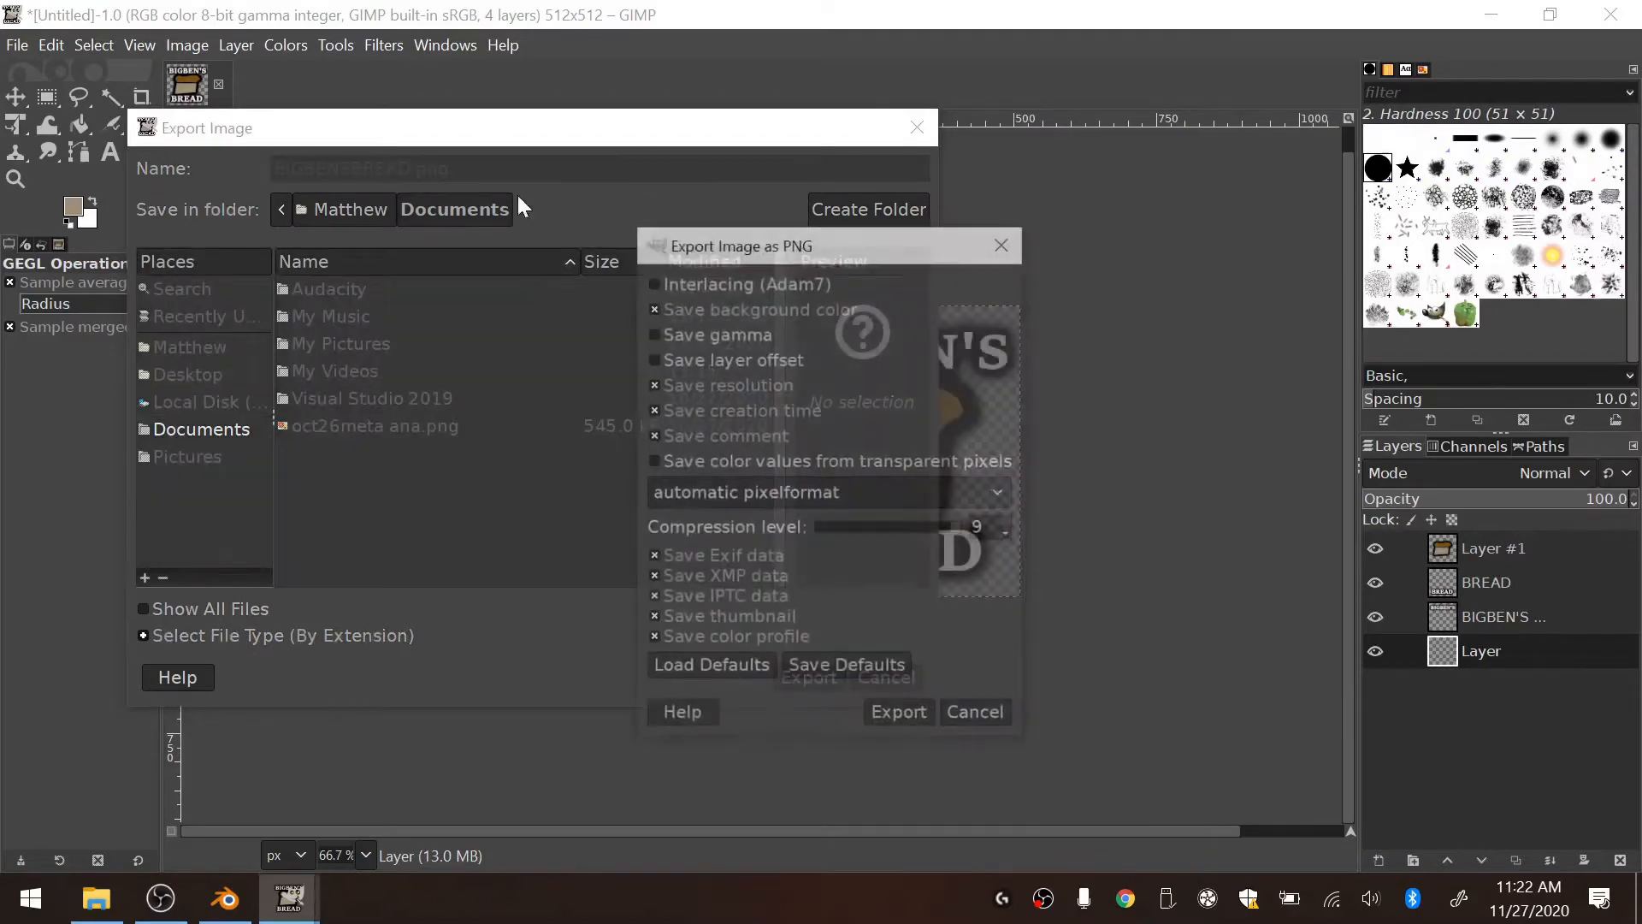
Step: Back out of the PNG options, rename the file BIGBENSBREAD_logo.png, and export it with the default PNG options
click(976, 715)
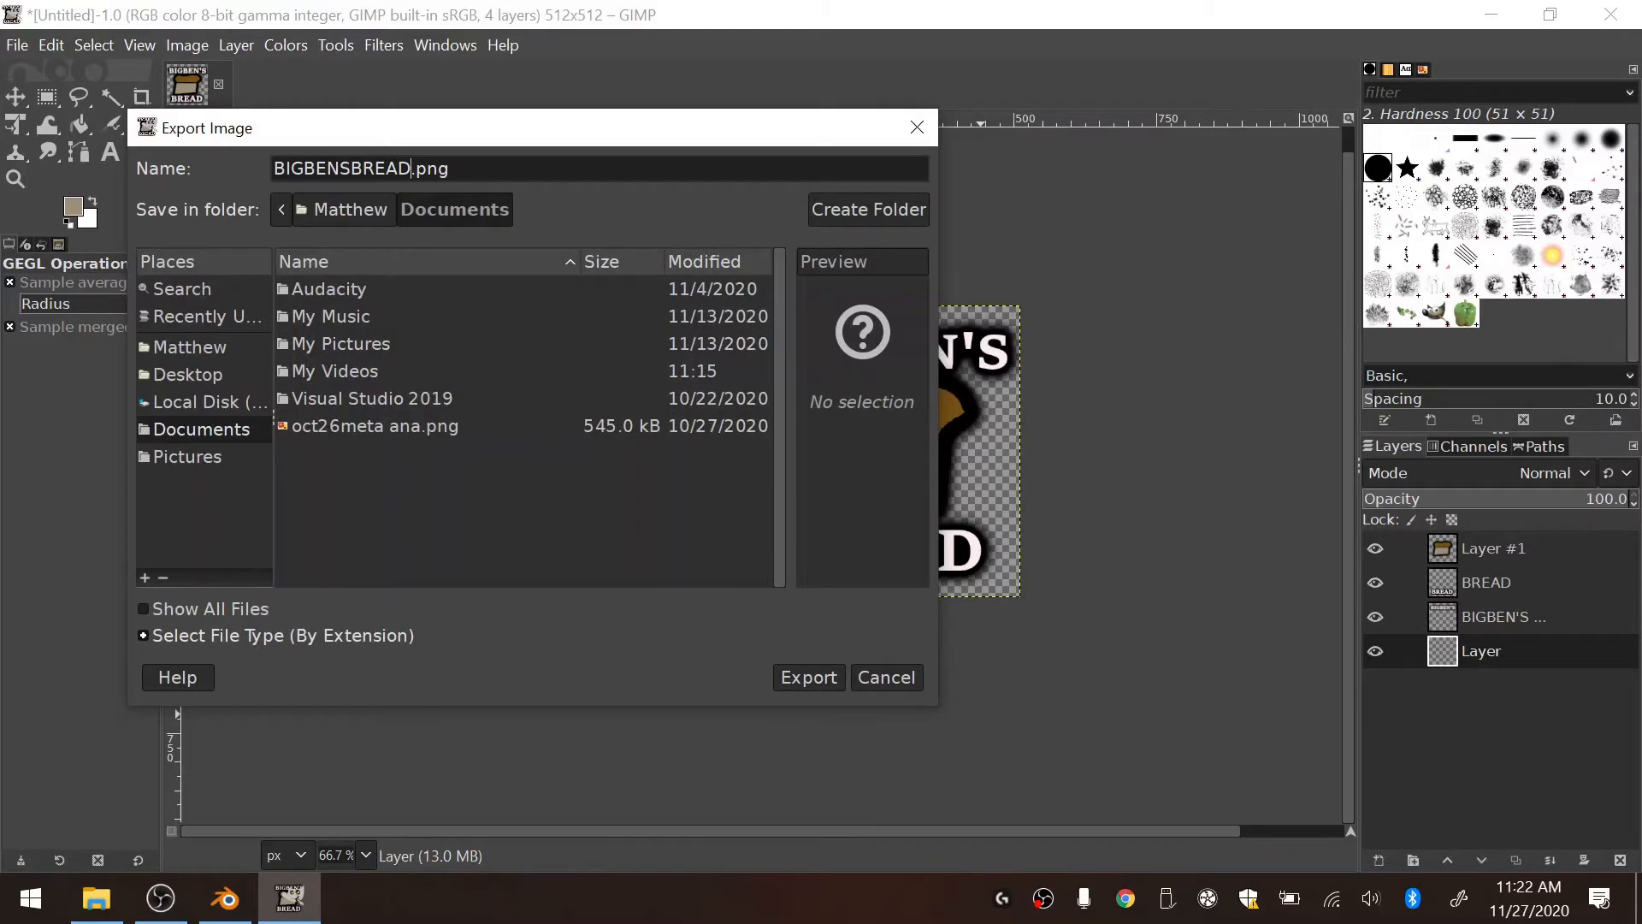
text(_li)
key(BackSpace)
text(ogo)
key(Return)
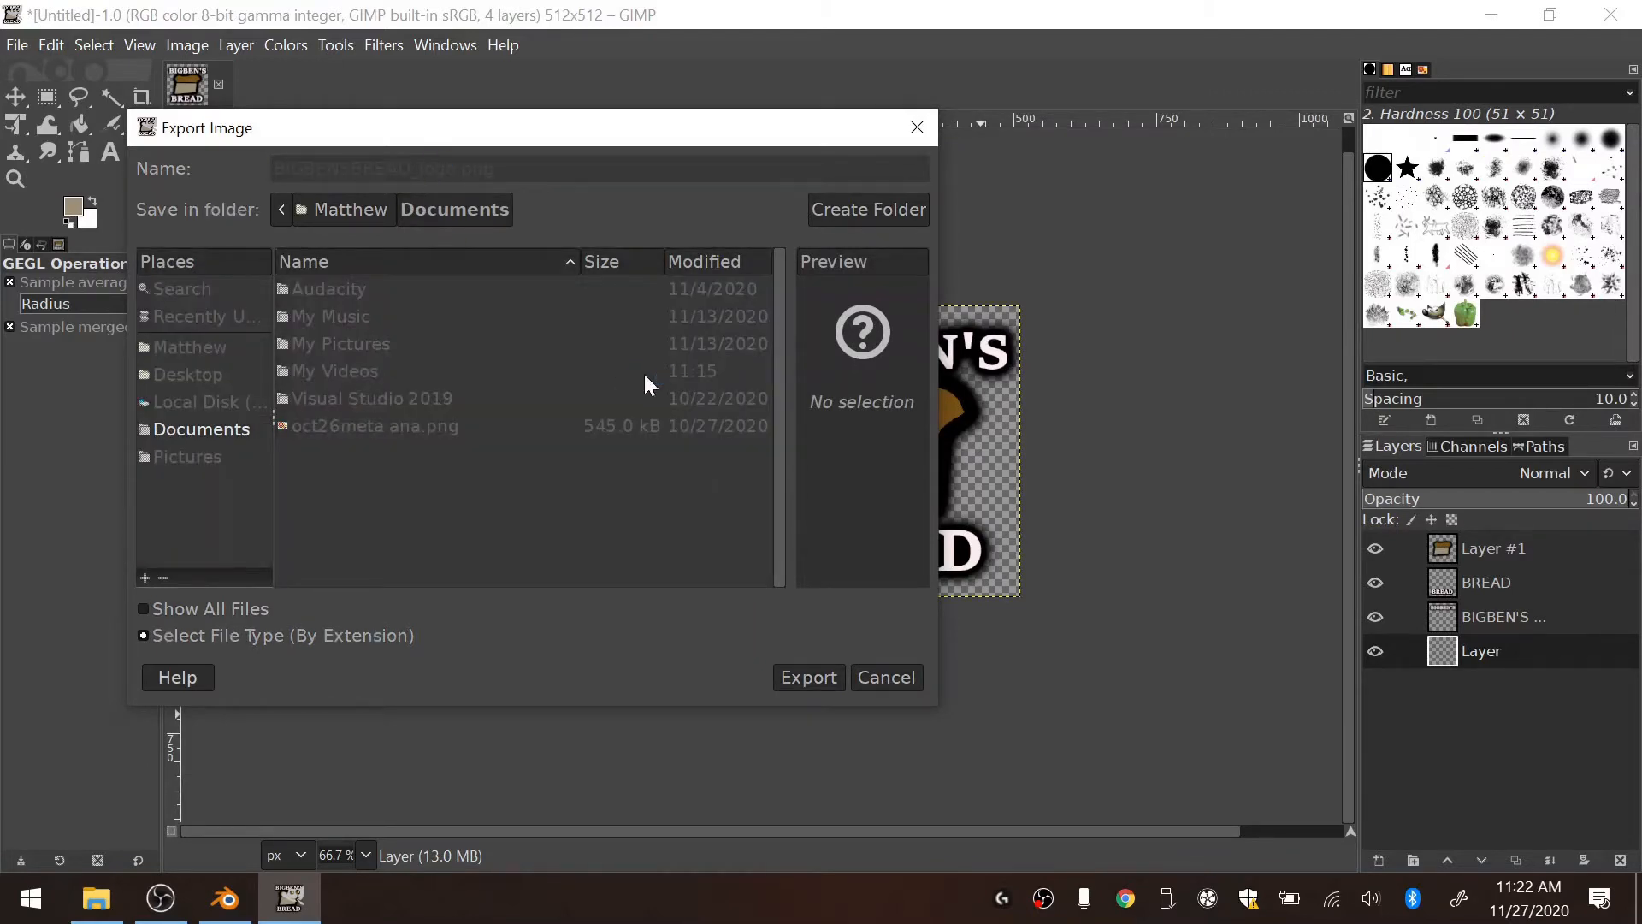
click(900, 716)
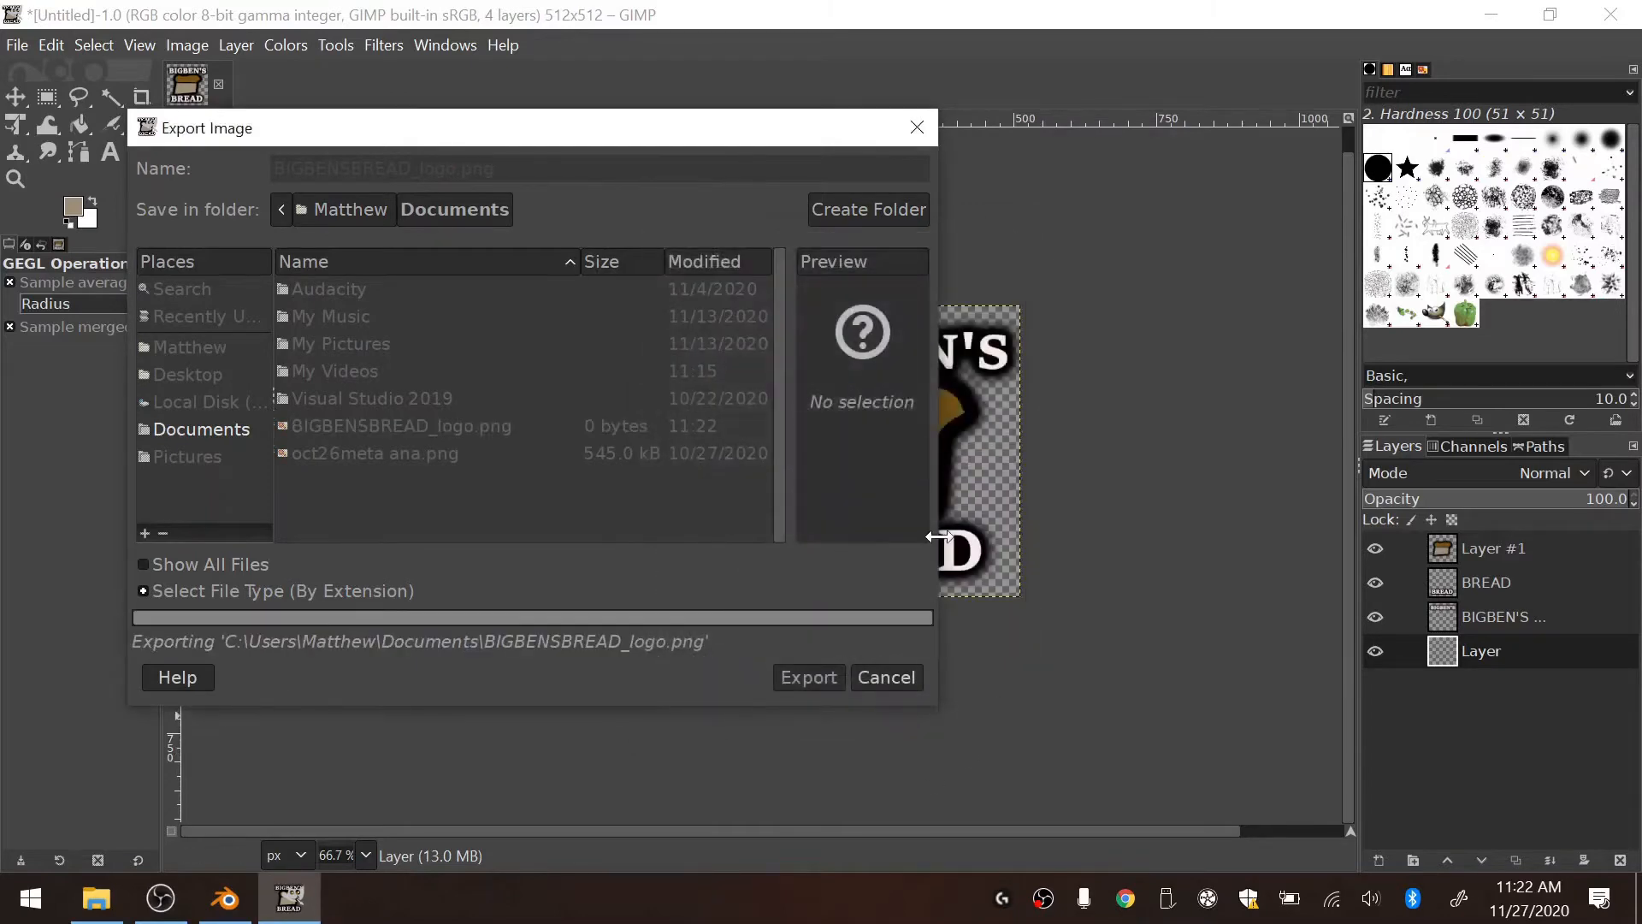
Step: Switch to Blender and move the playhead to the start of the clip at 0+00
click(1491, 14)
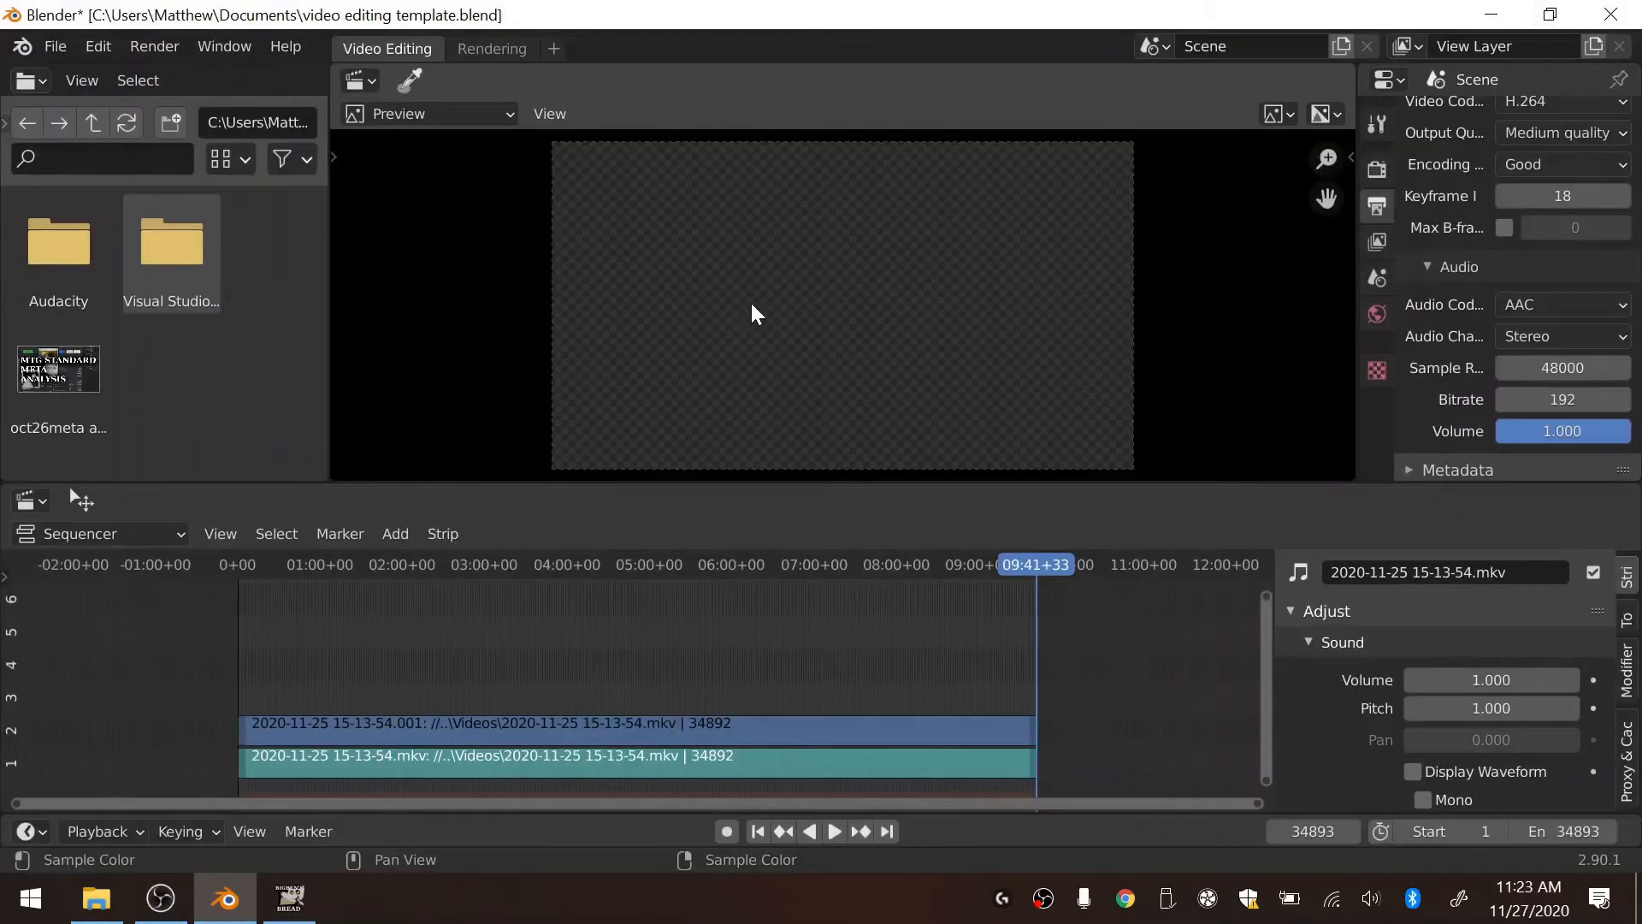
scroll(740, 620, down, 4)
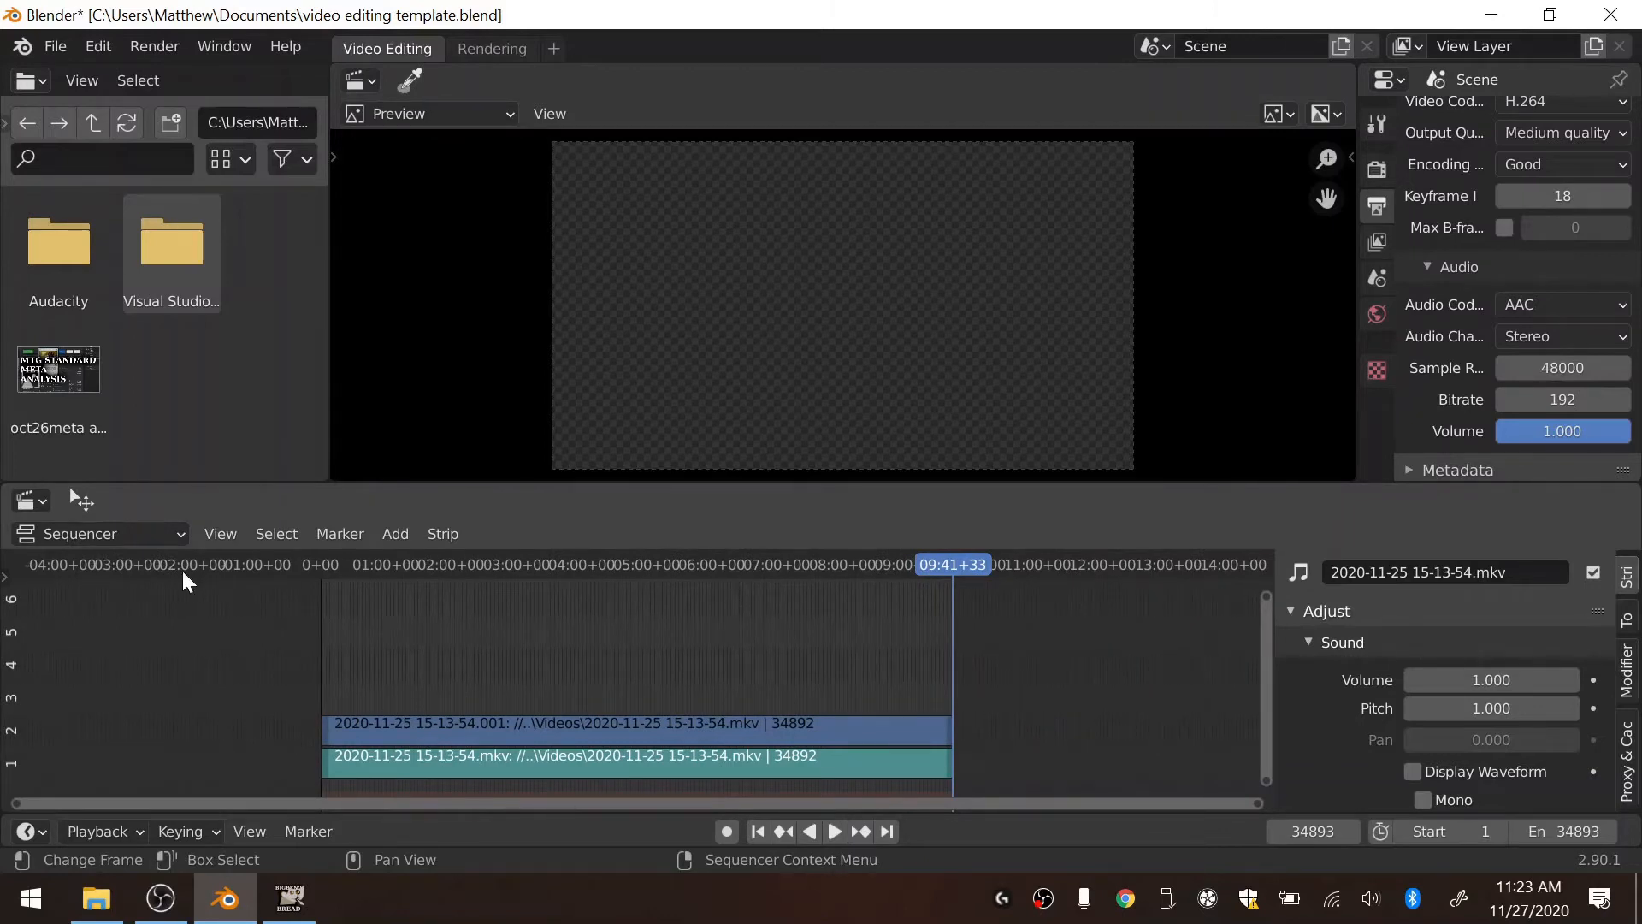
click(317, 573)
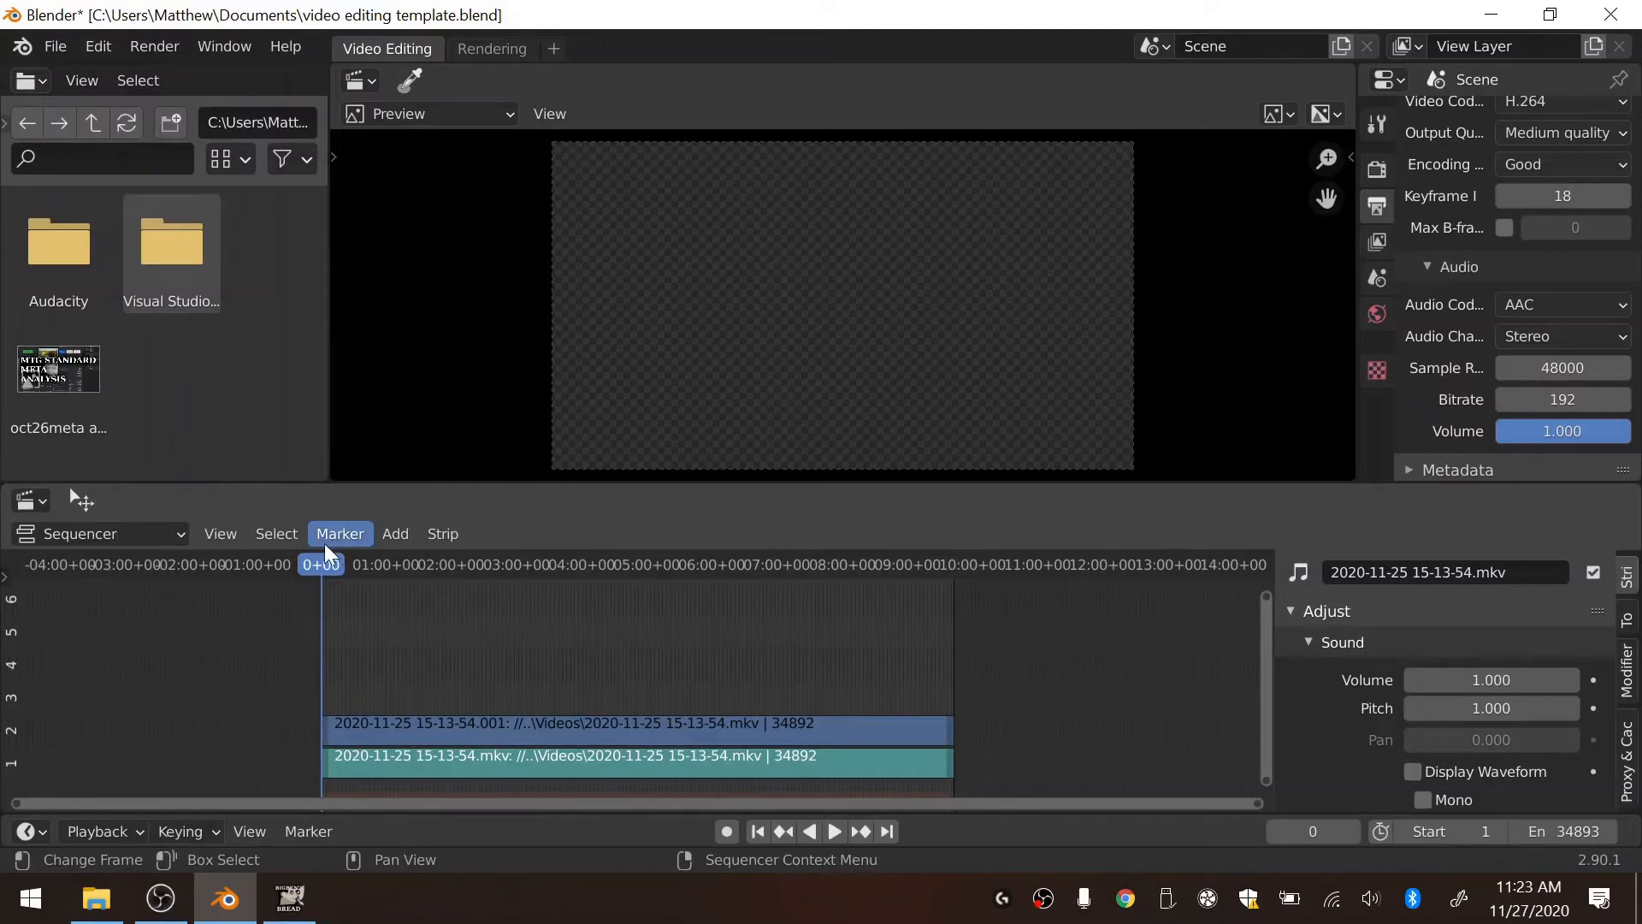
Step: Refresh and widen the Documents file browser, and add BIGBENSBREAD_logo.png to channel 3 above the video strip at the timeline's start
click(272, 122)
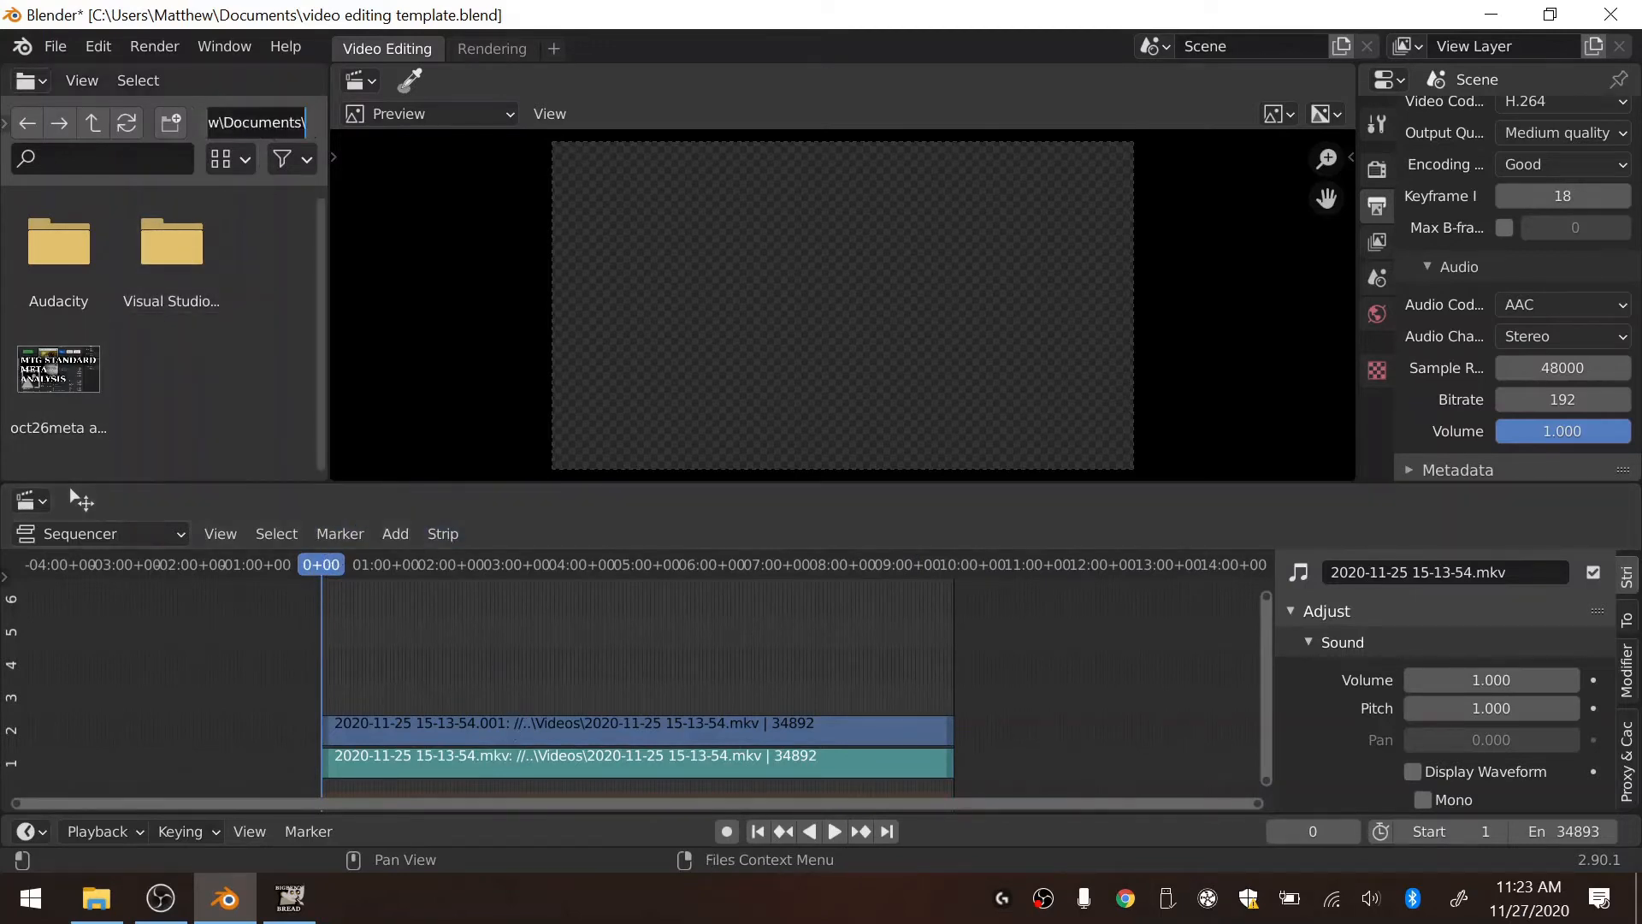
key(Return)
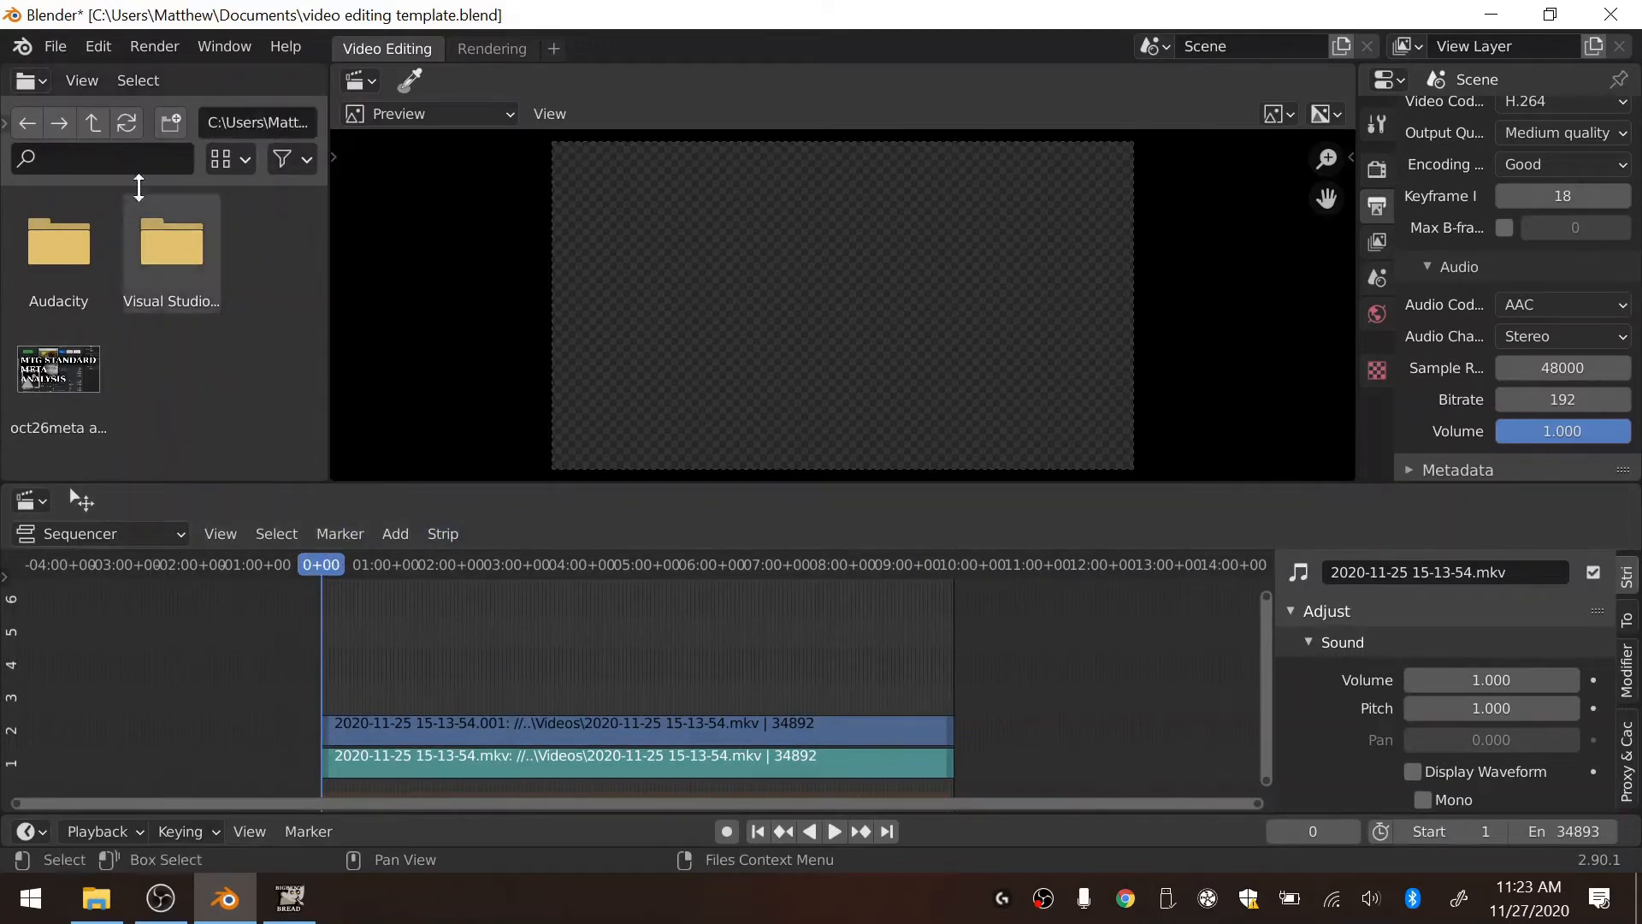
click(127, 122)
click(97, 898)
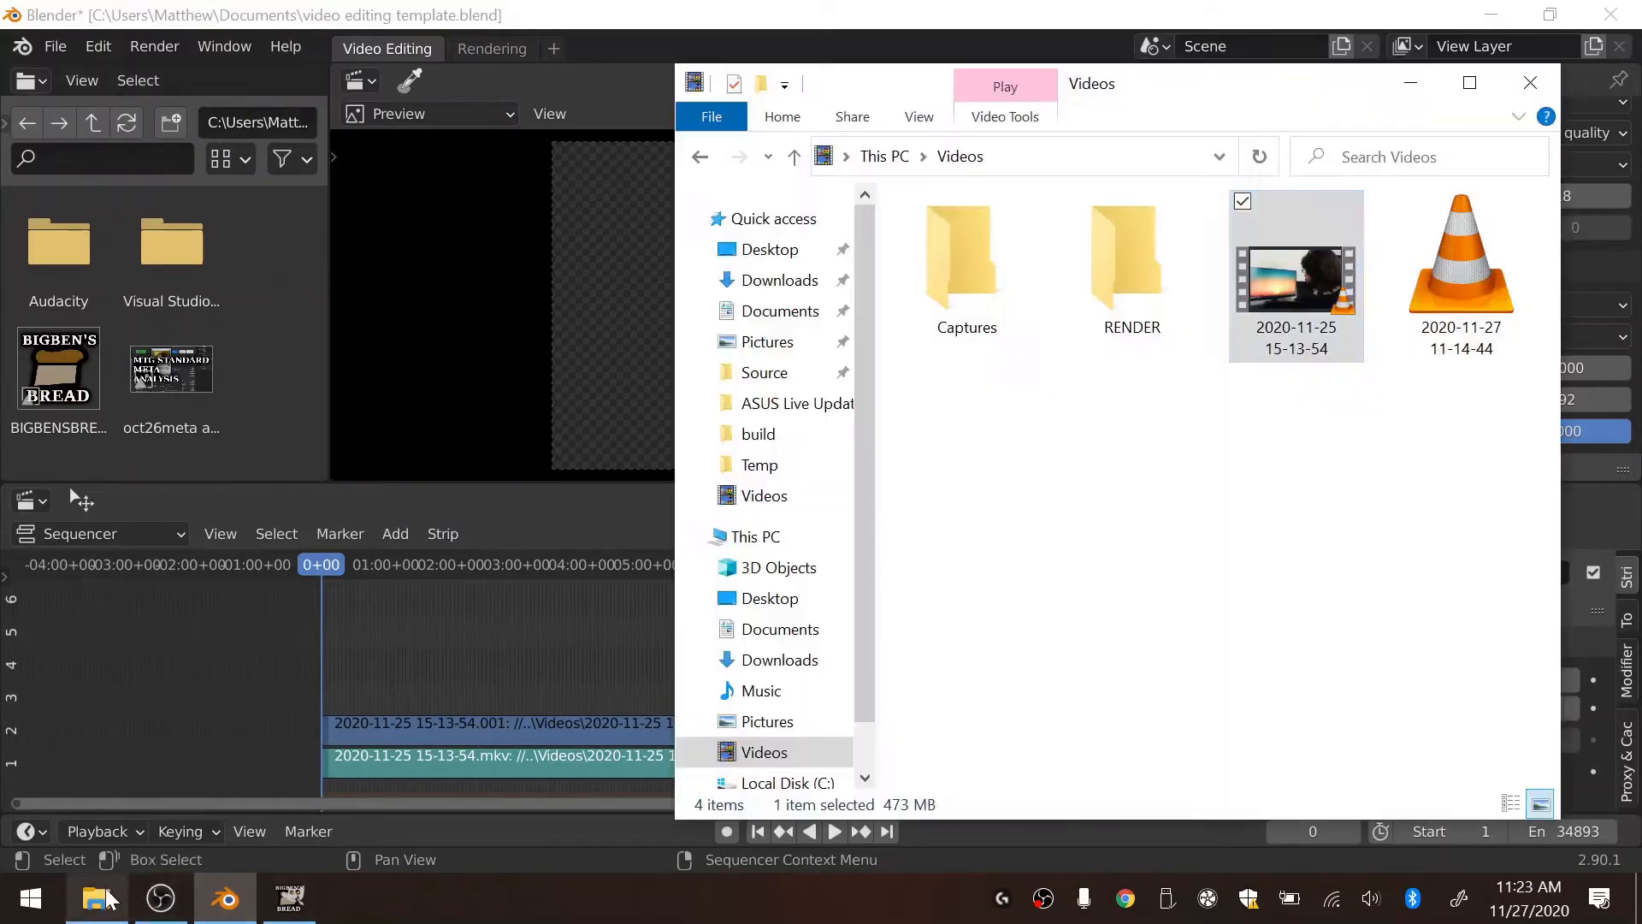
click(225, 899)
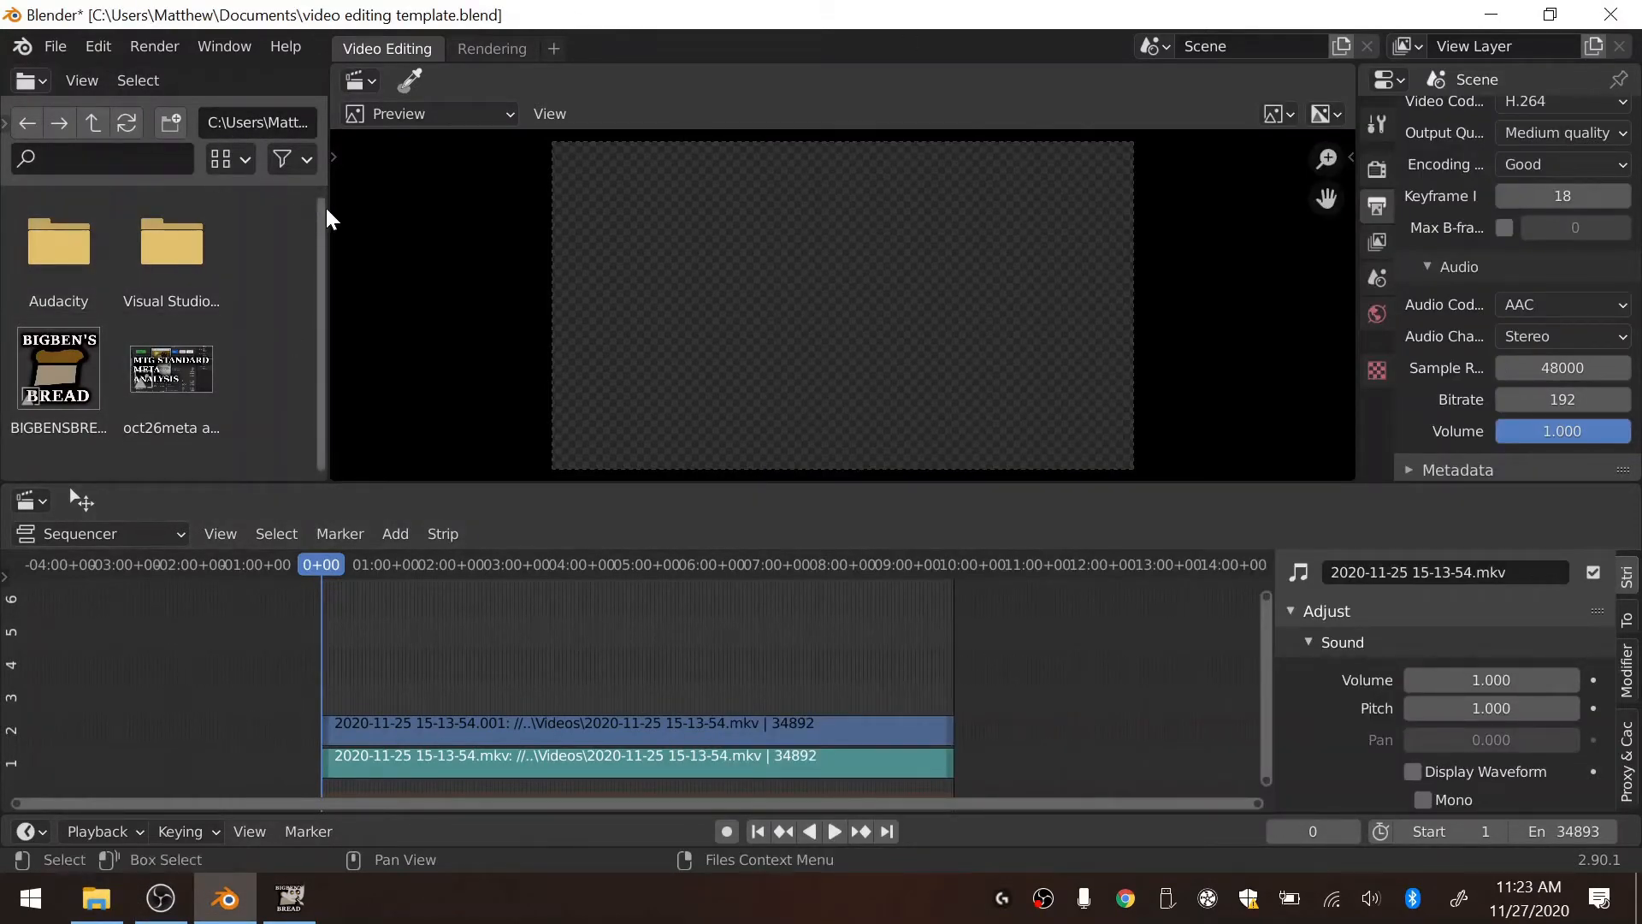
drag(327, 207, 373, 207)
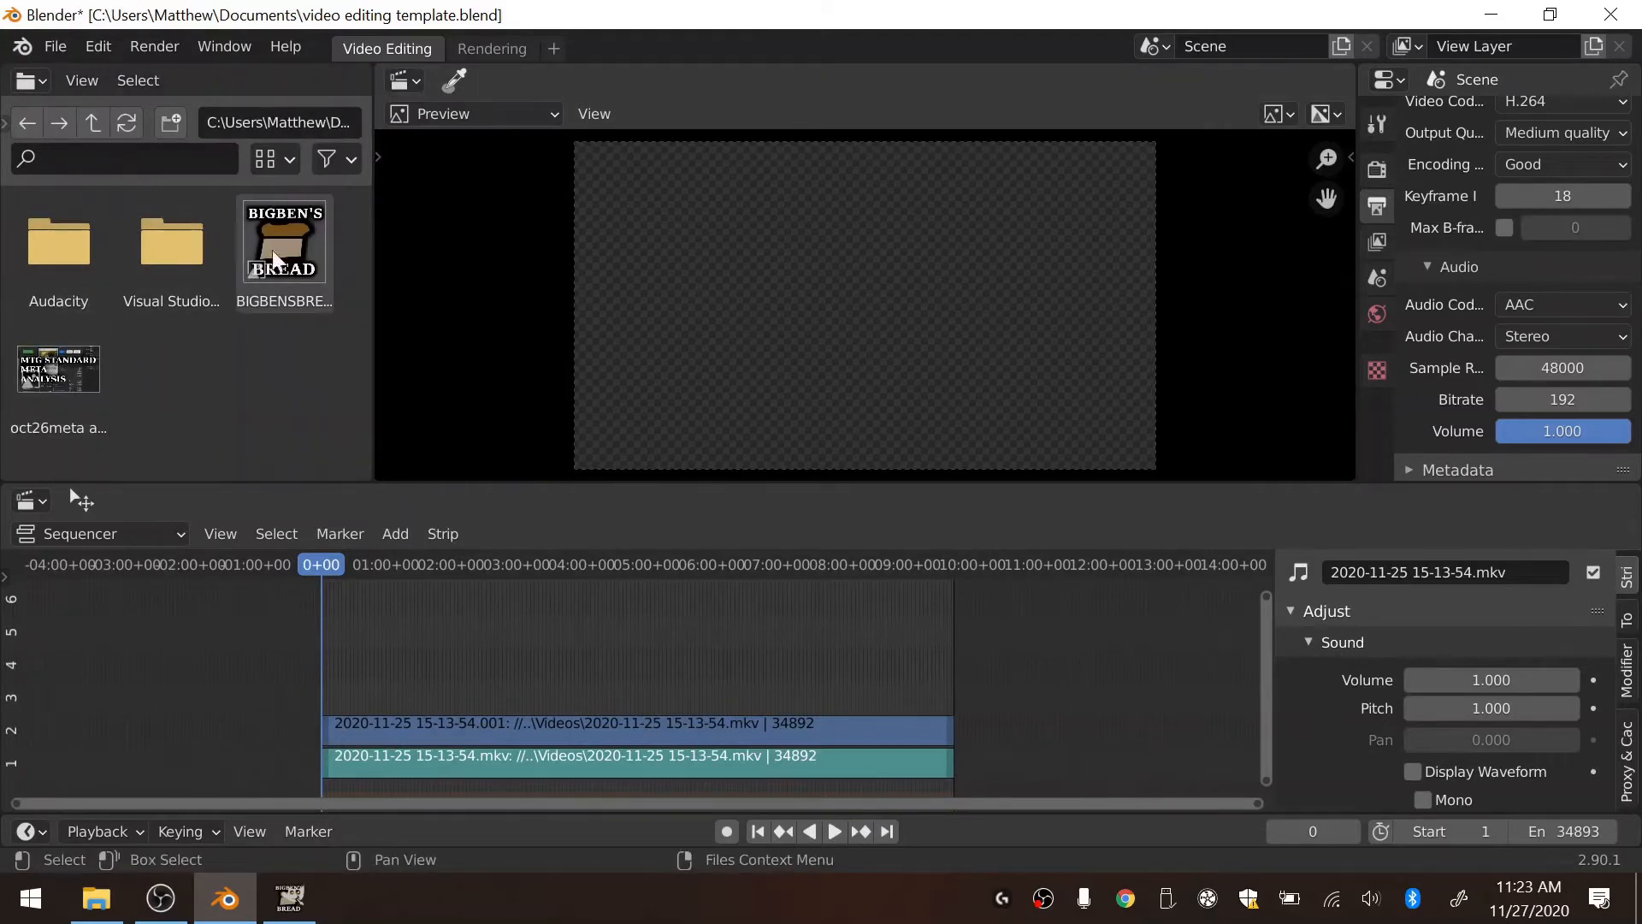
drag(284, 250, 328, 678)
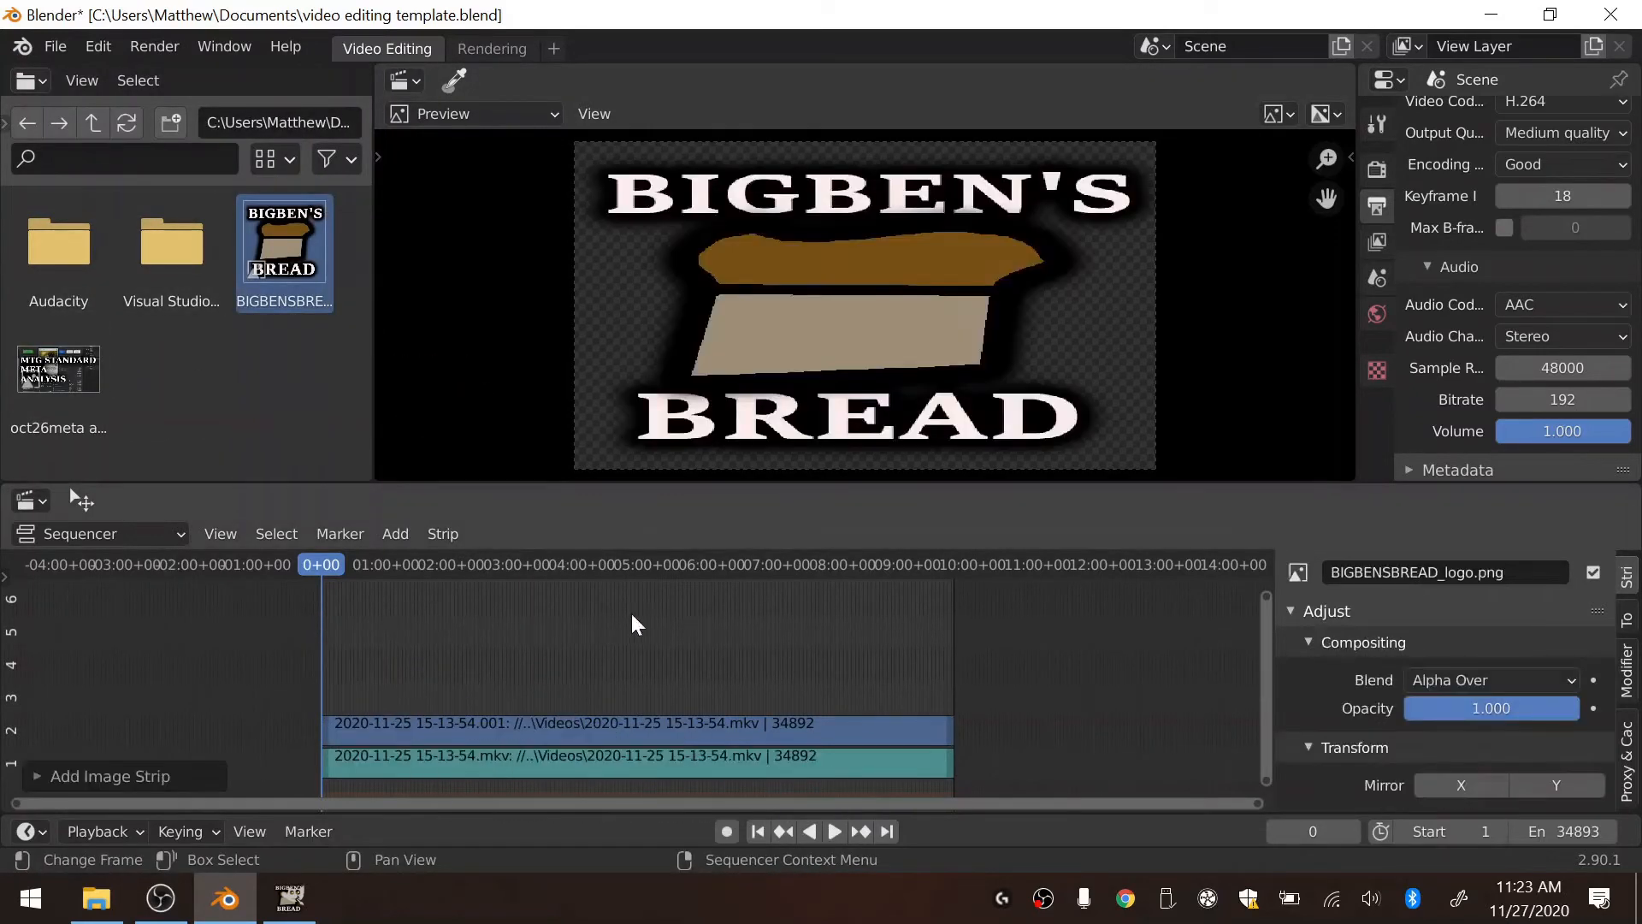
Step: Extend the end of the logo strip on channel 3 to about frame 224
scroll(429, 651, up, 4)
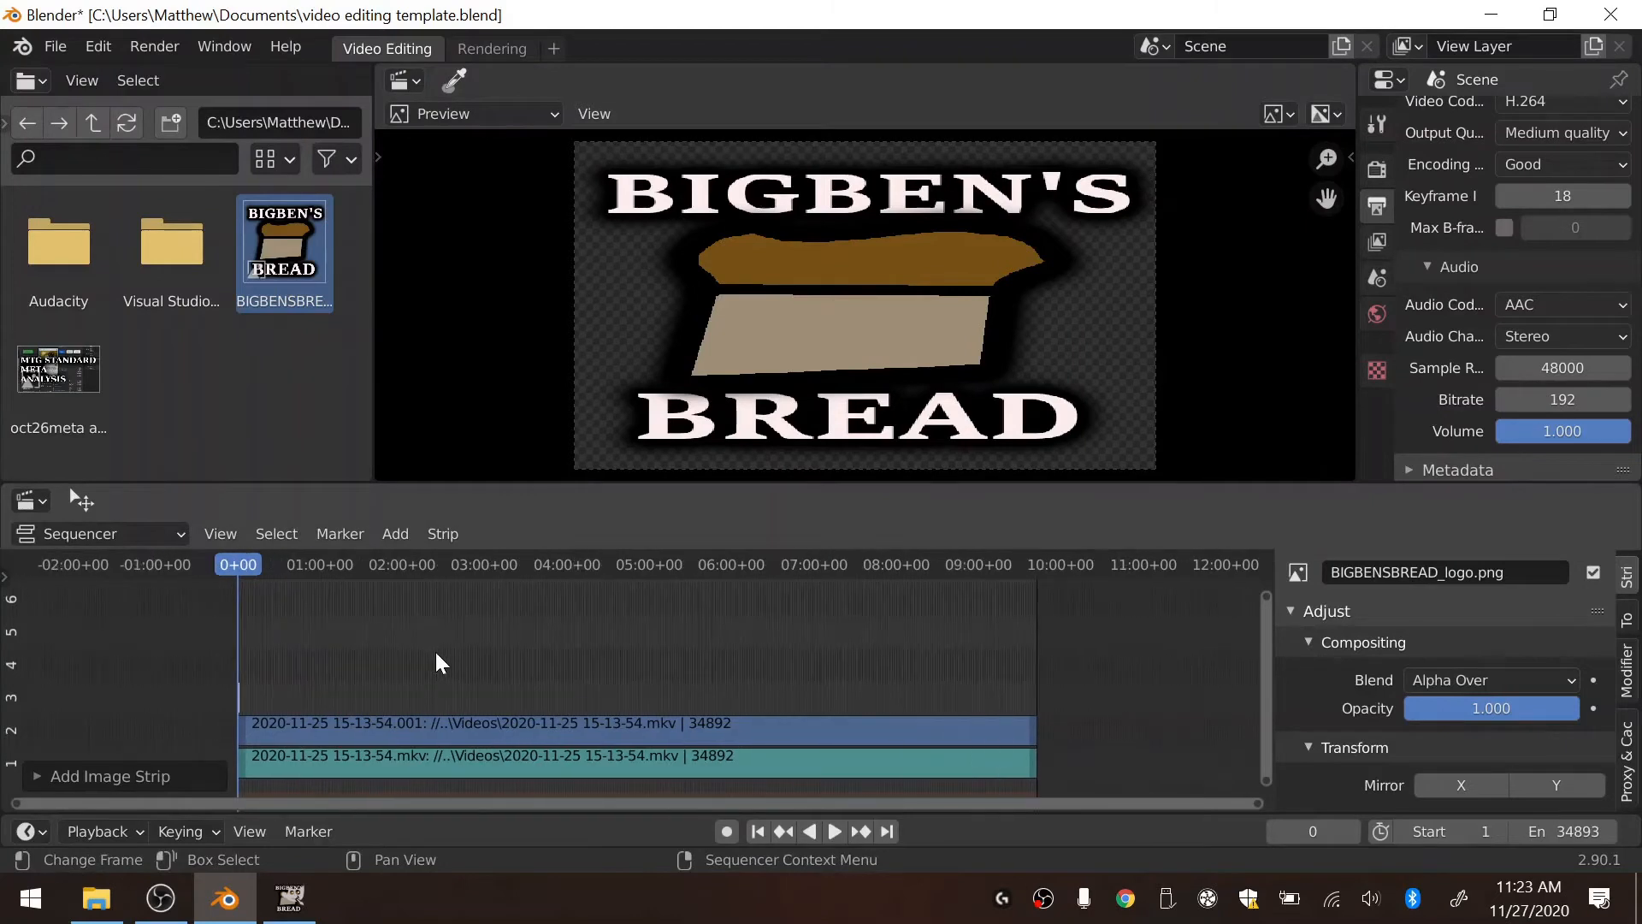
middle_drag(435, 652, 991, 599)
scroll(829, 667, up, 3)
scroll(791, 683, up, 15)
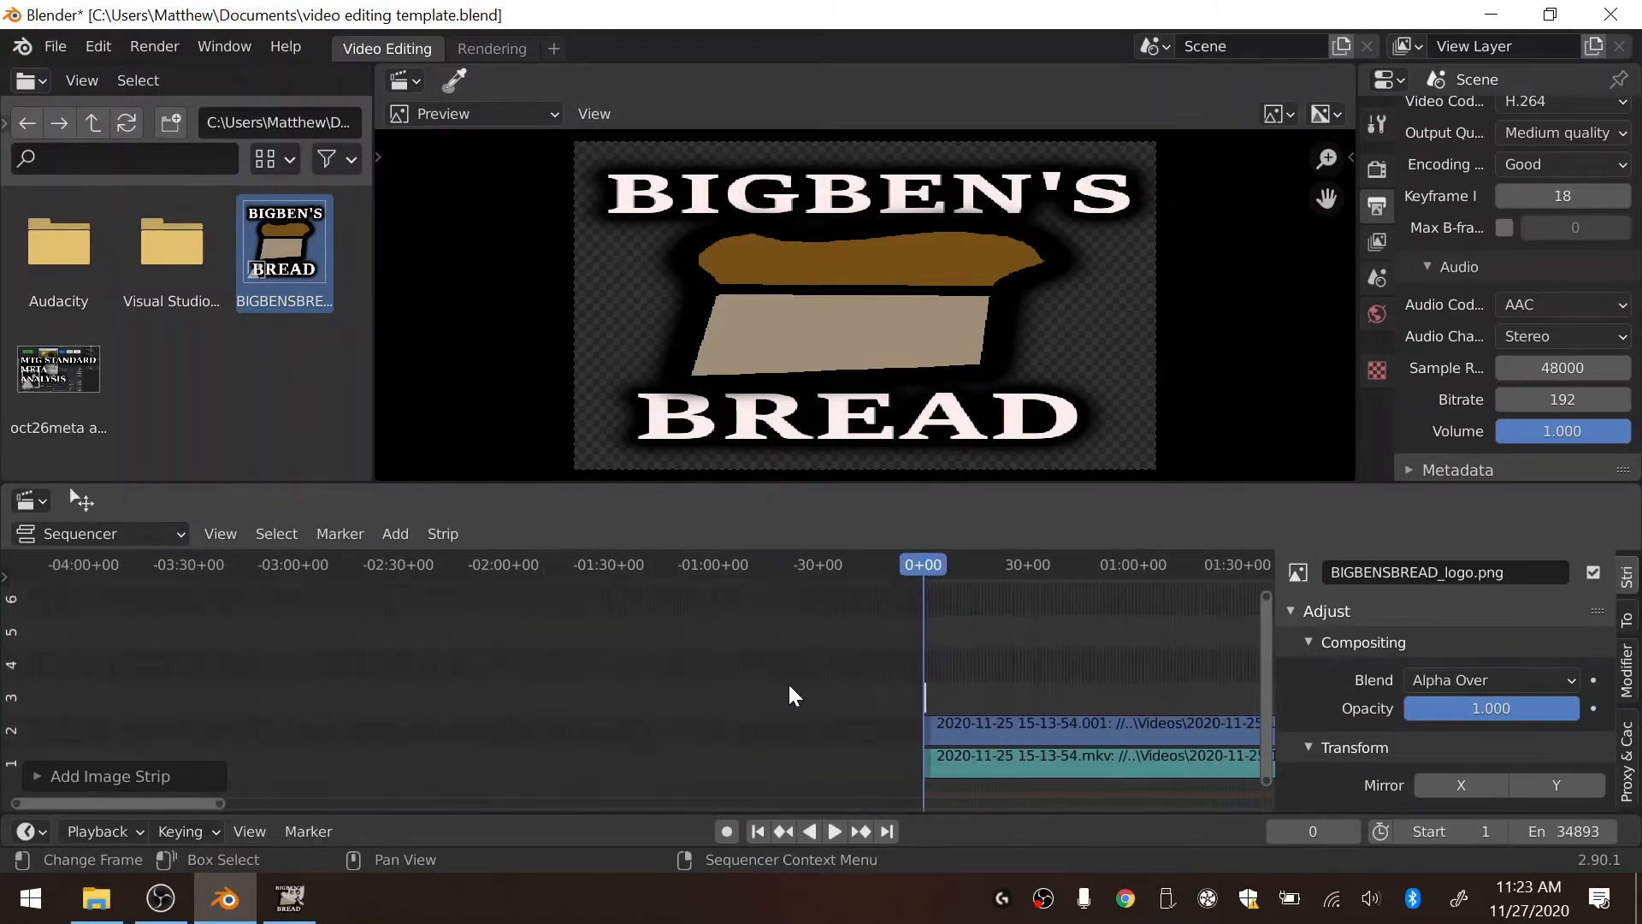
middle_drag(1112, 655, 313, 664)
scroll(313, 664, up, 4)
scroll(331, 672, up, 14)
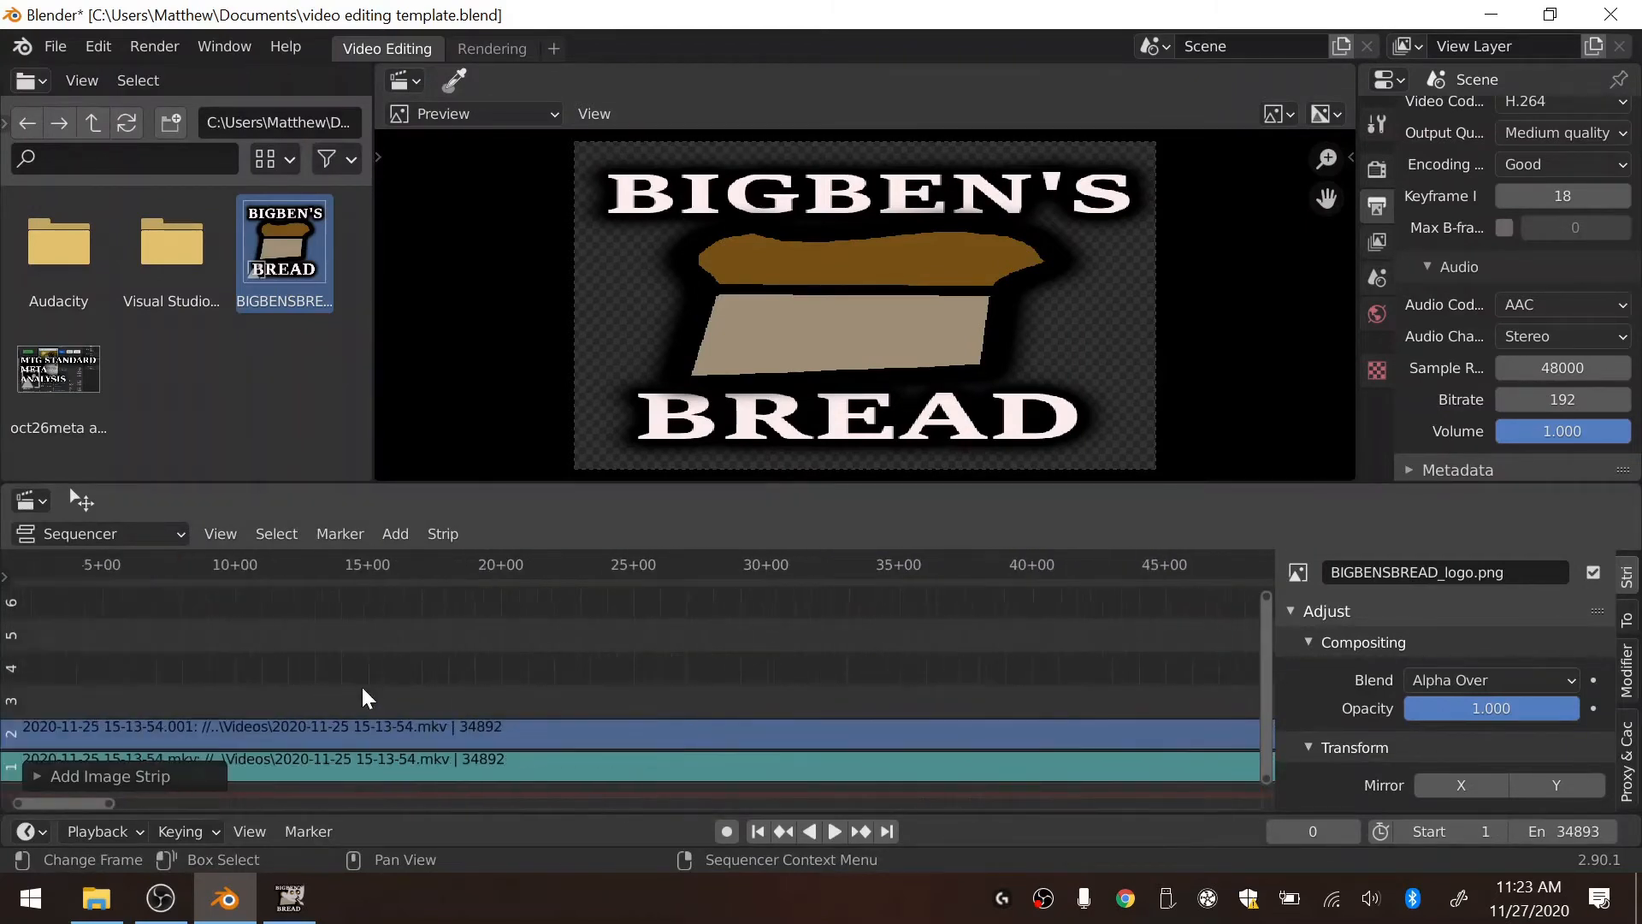
middle_drag(203, 644, 753, 655)
scroll(513, 686, up, 4)
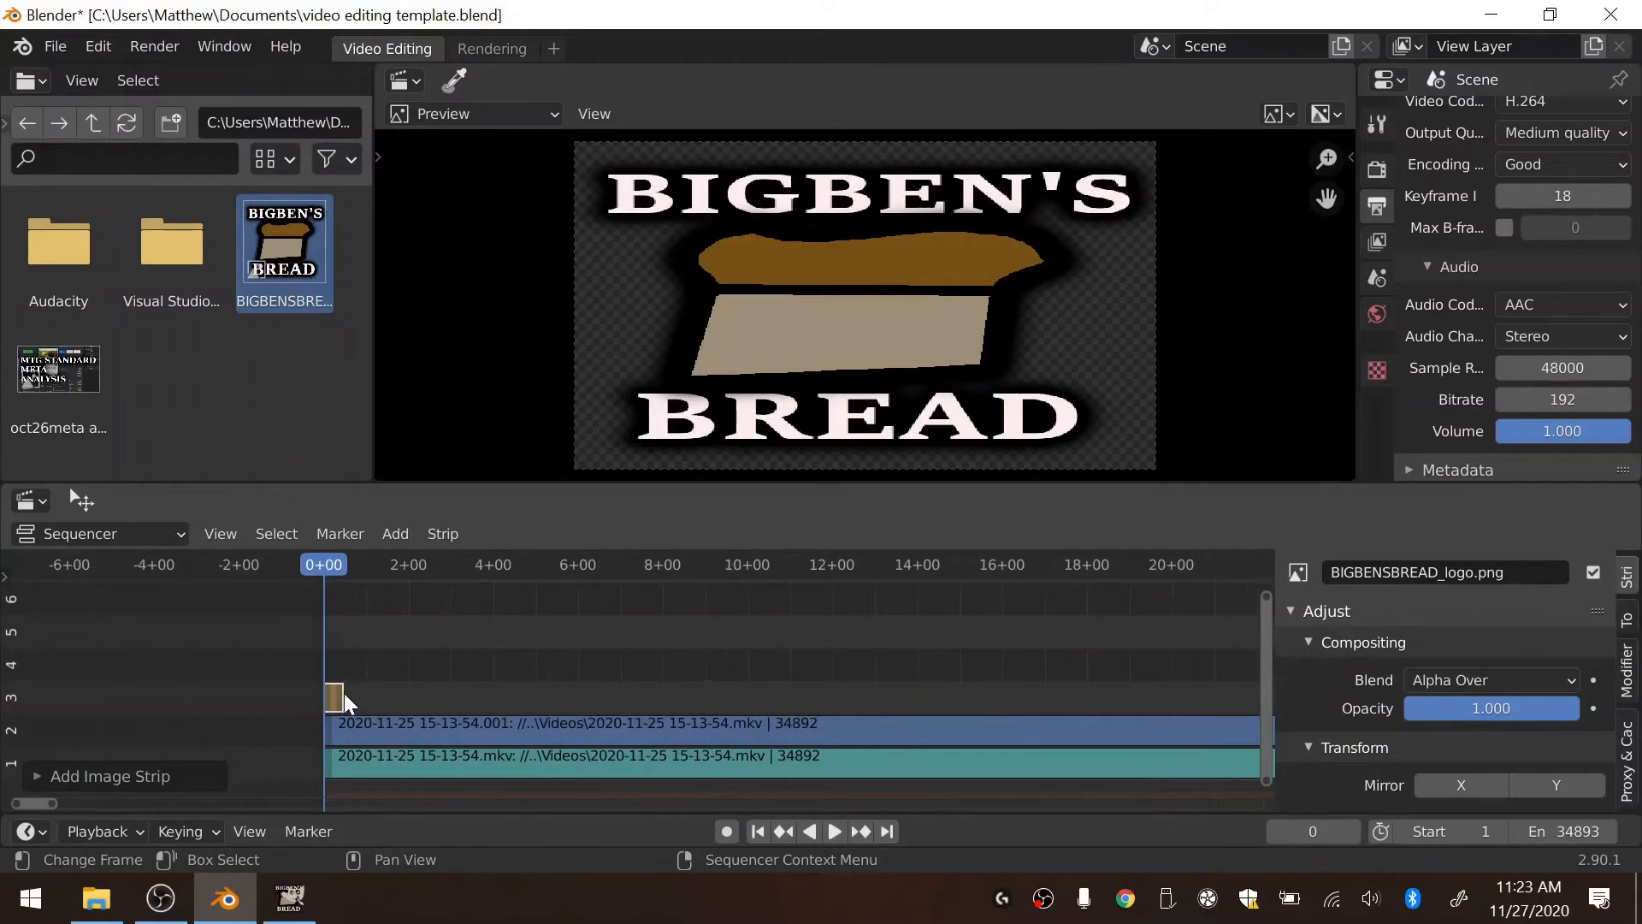
click(340, 700)
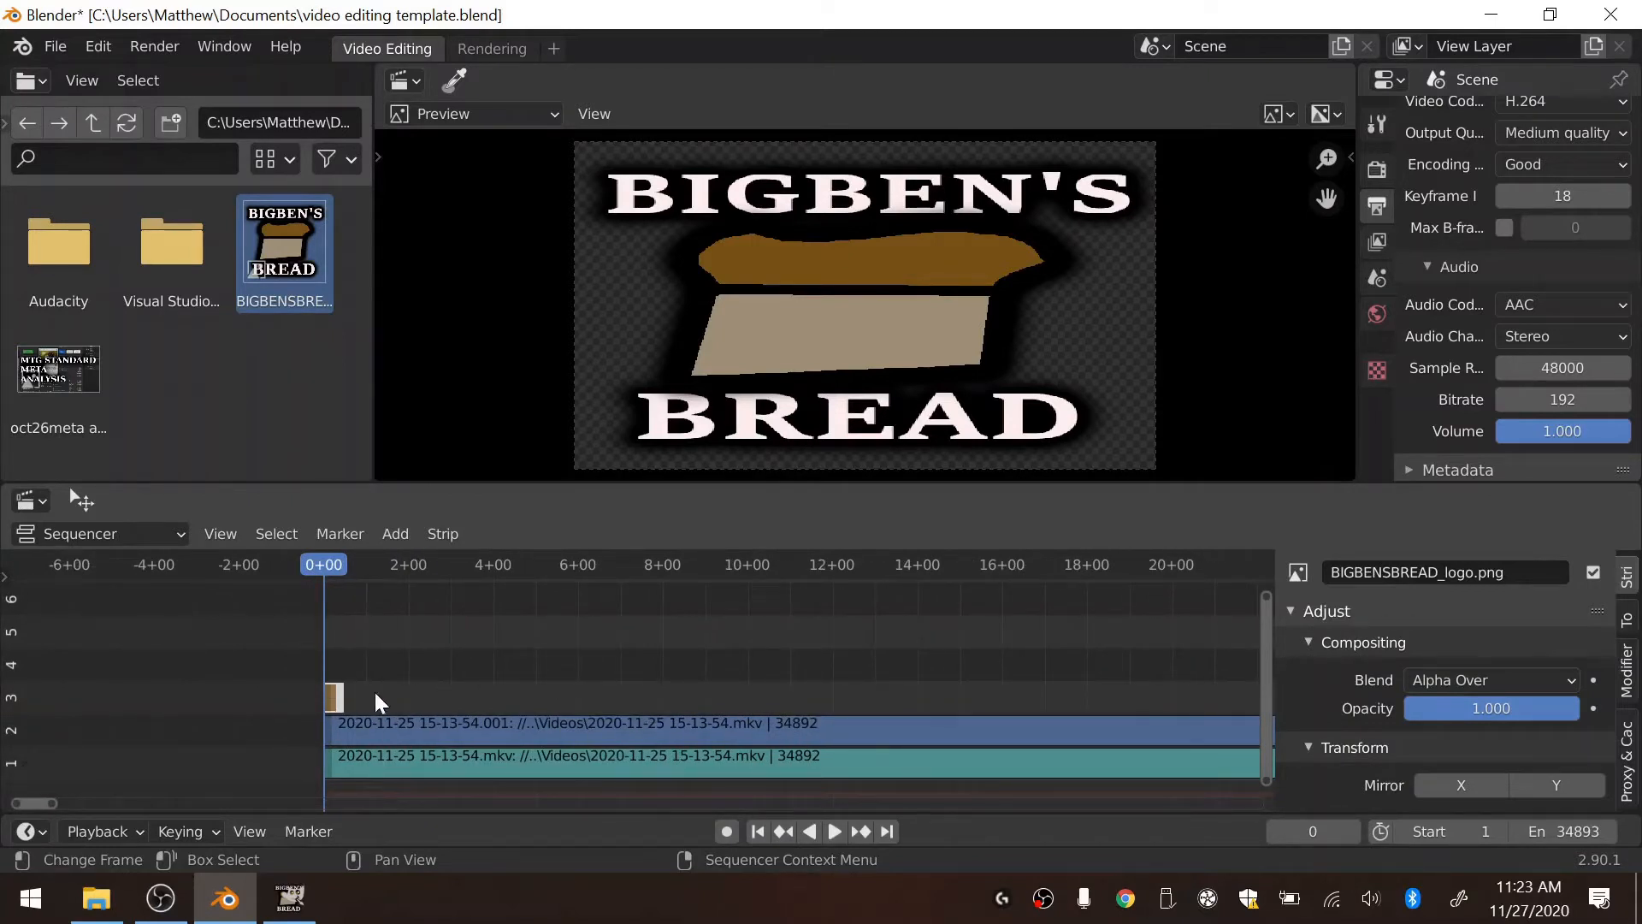
key(g)
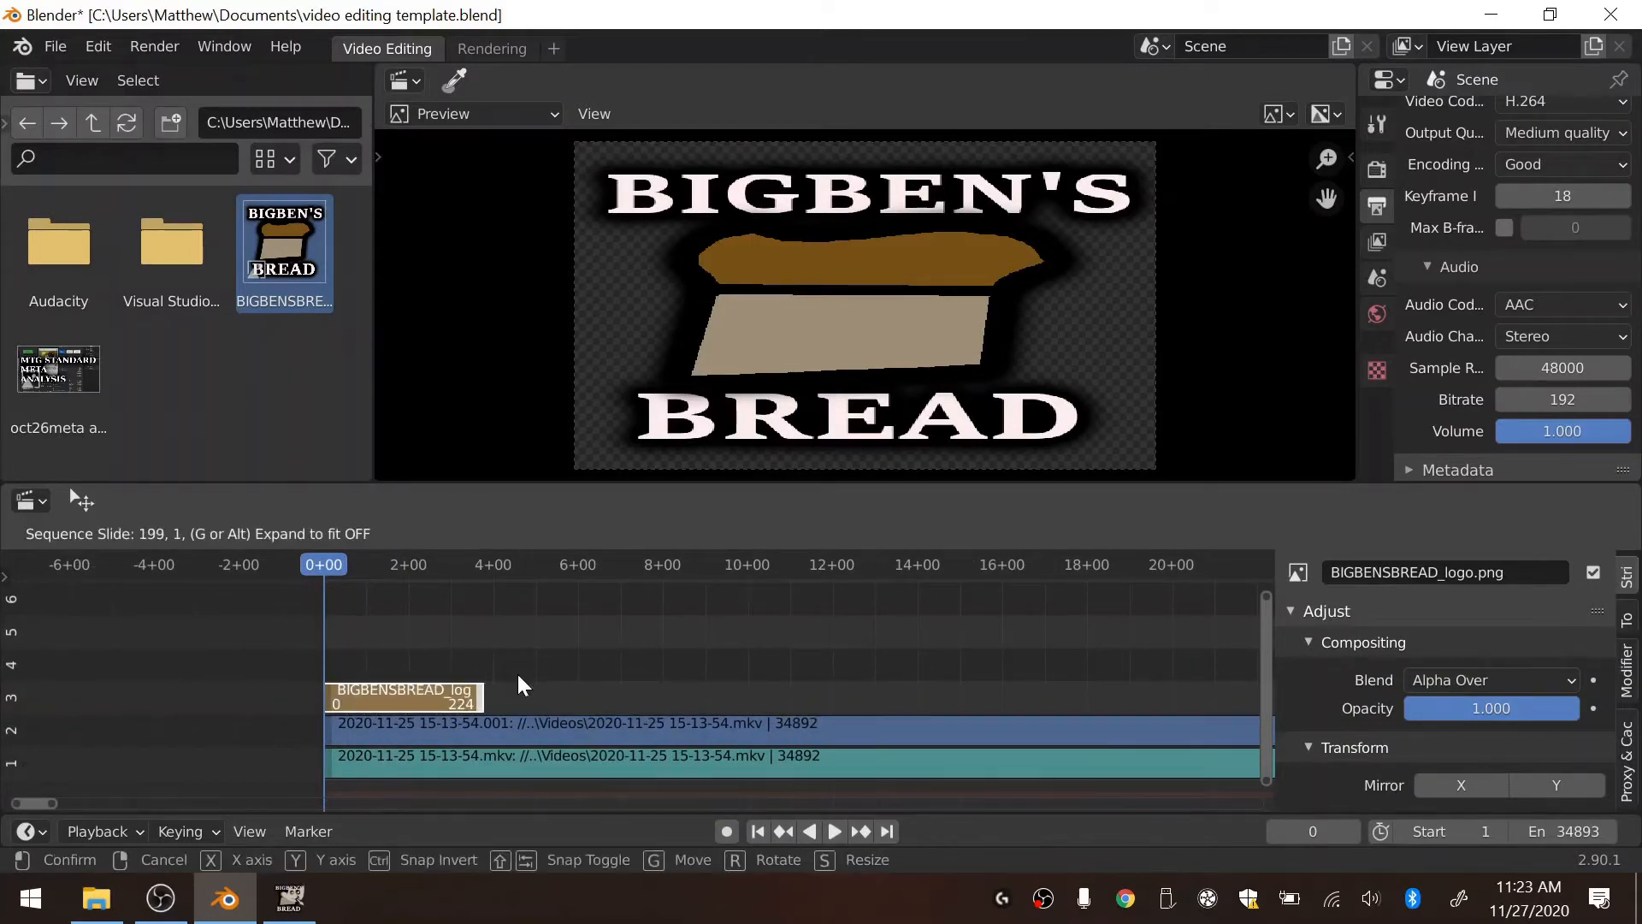
click(516, 671)
Step: Slide the logo strip to start at about frame 57 and stretch its end to about frame 1583
scroll(481, 701, up, 4)
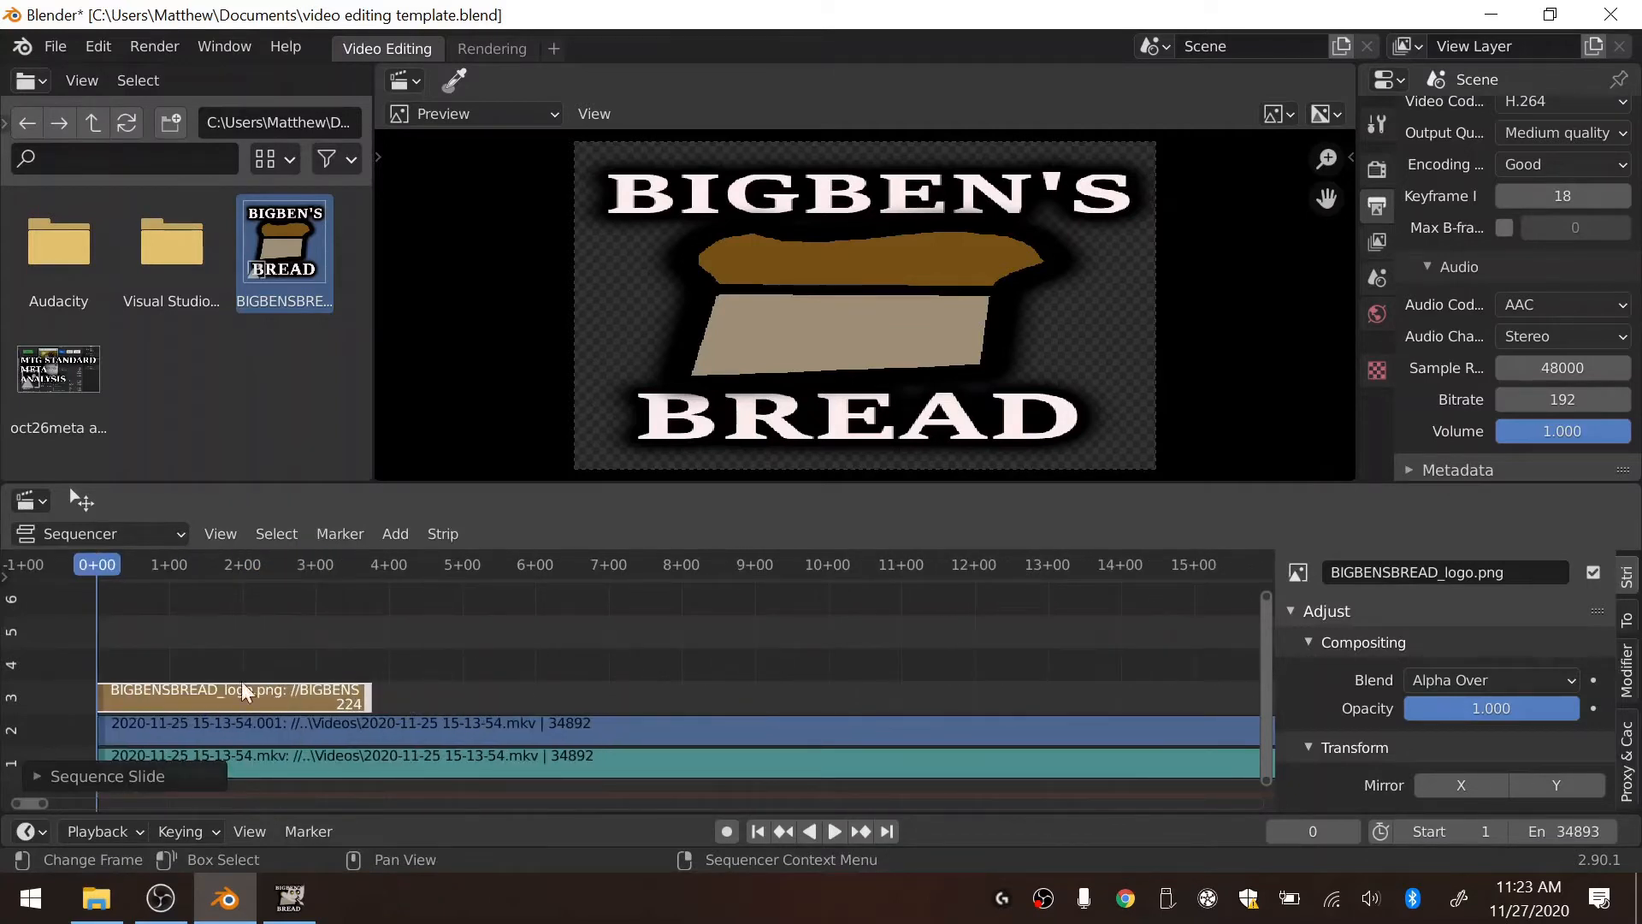
click(222, 693)
drag(215, 698, 291, 705)
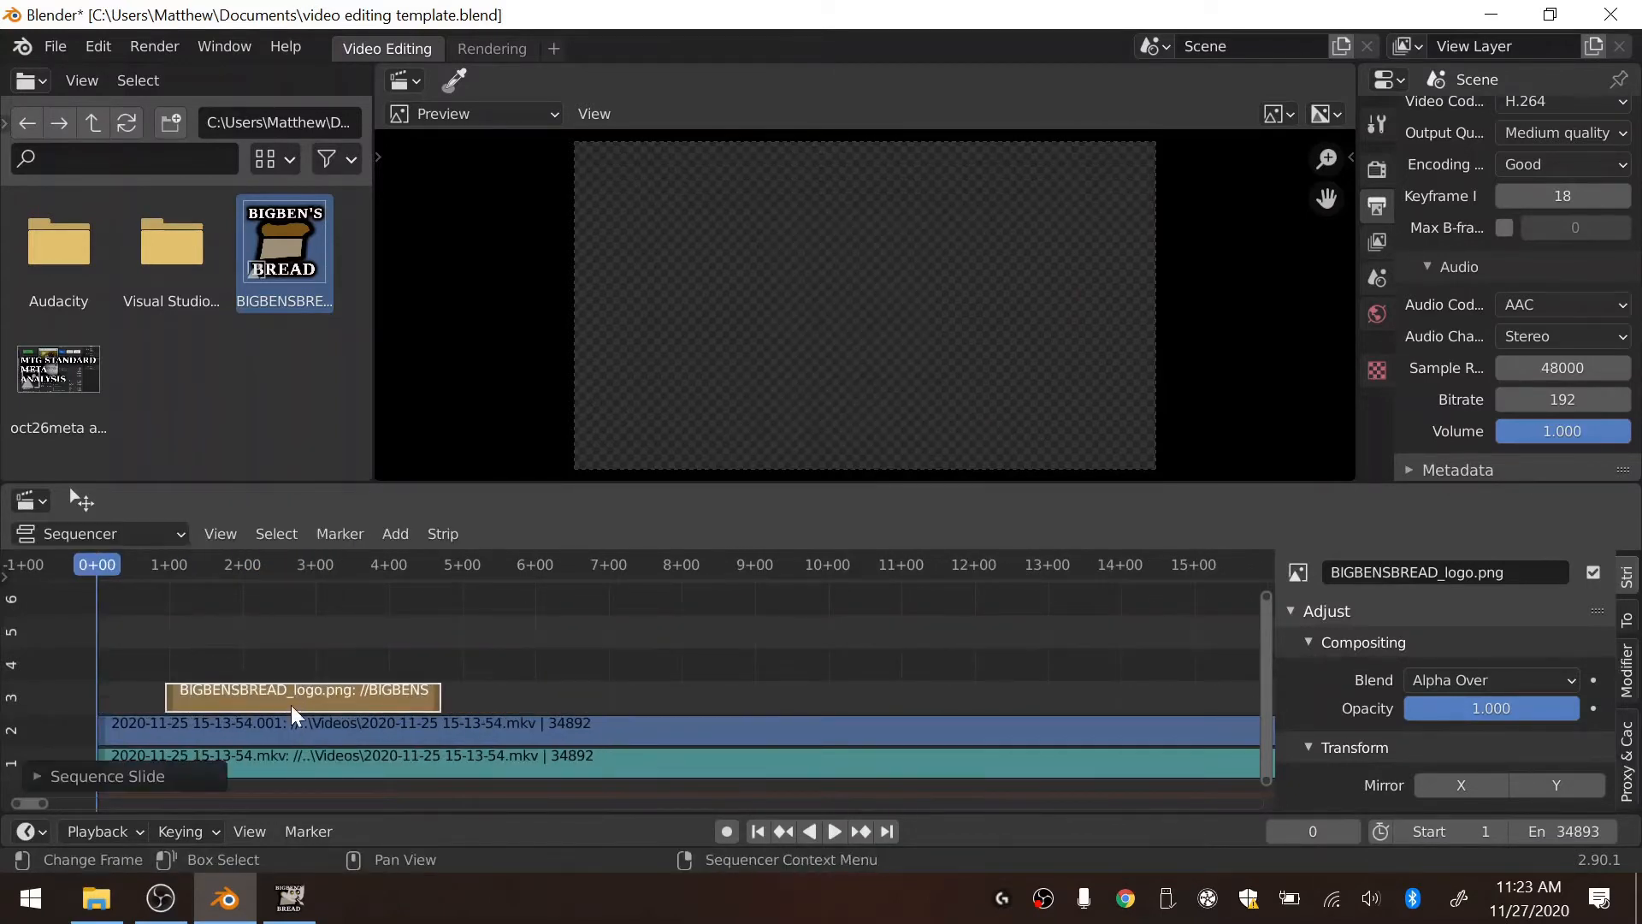
click(436, 696)
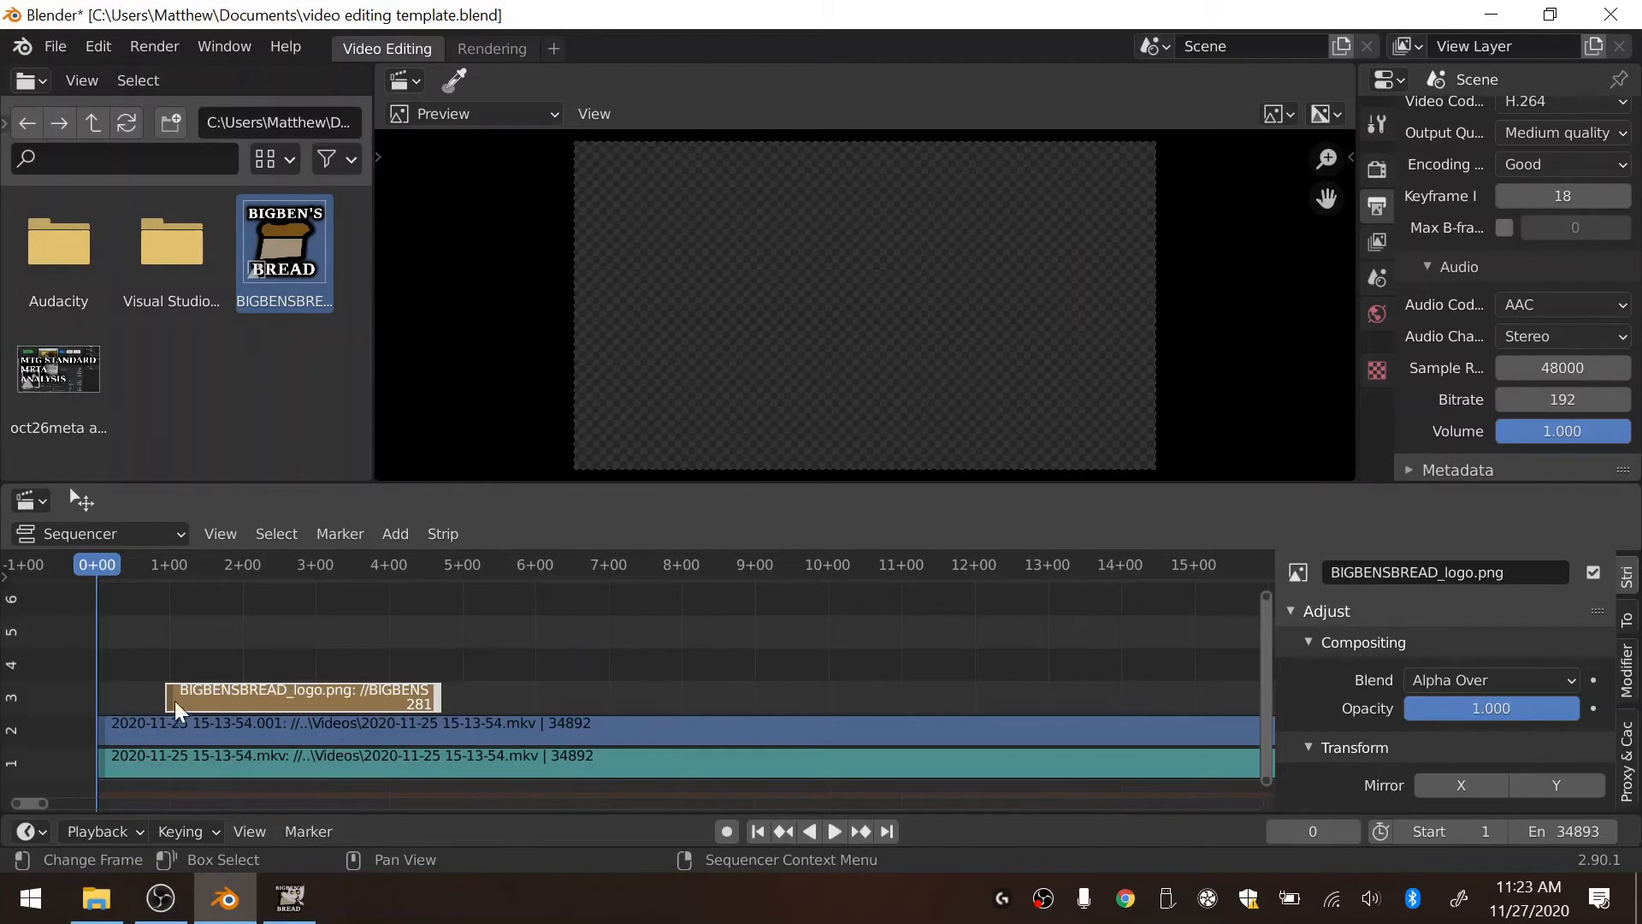
key(g)
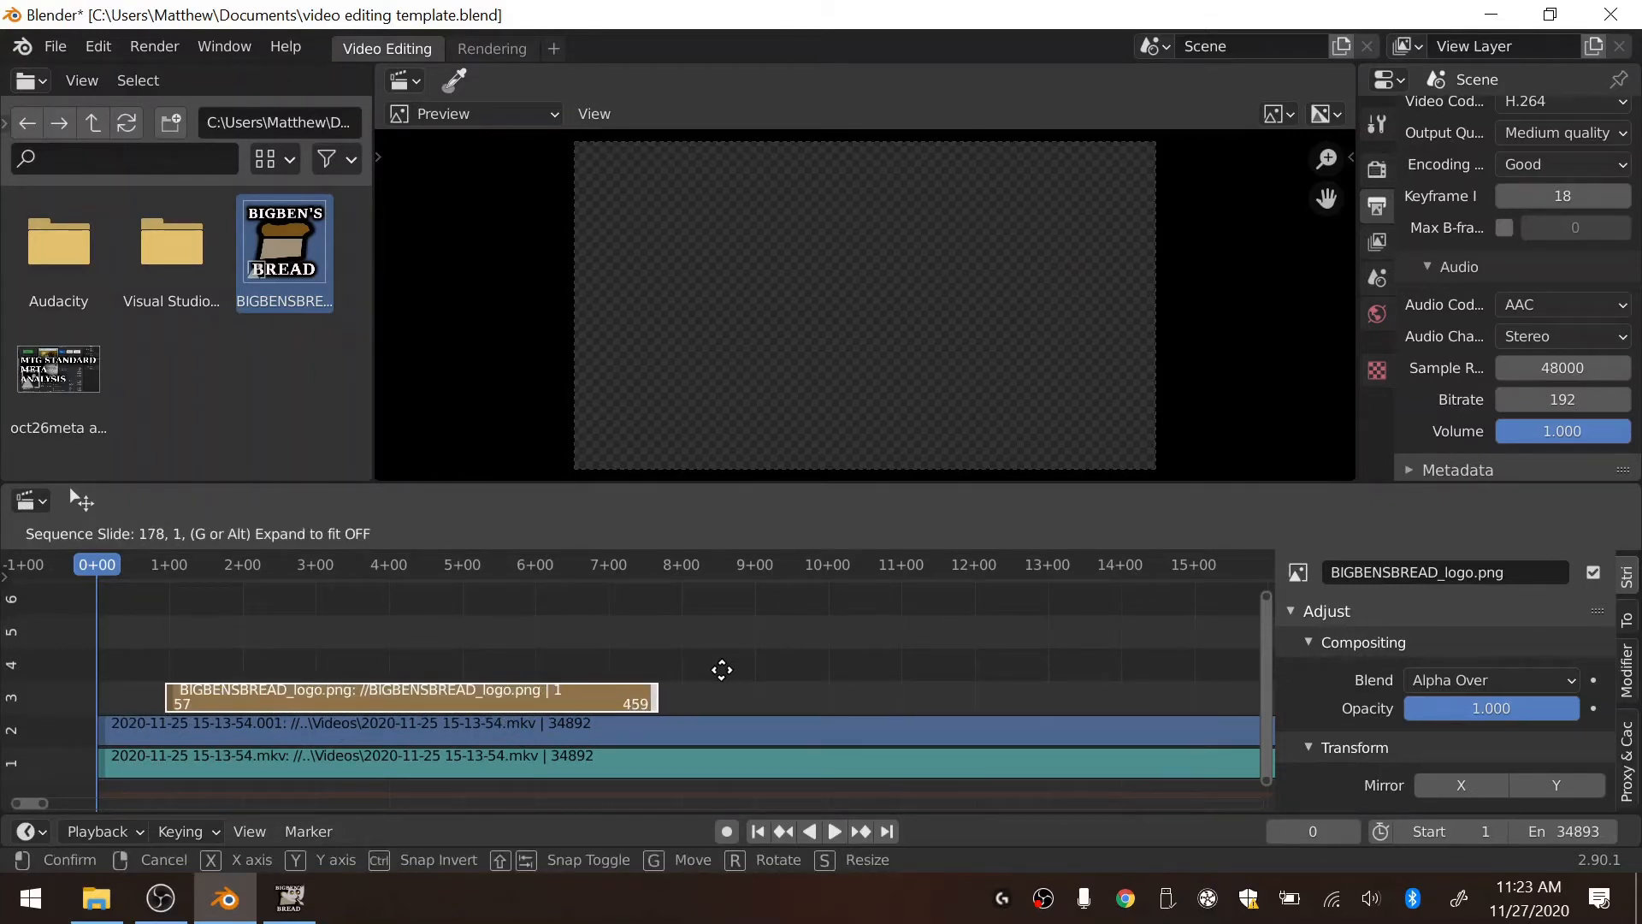
click(820, 651)
scroll(817, 650, down, 5)
scroll(830, 643, down, 5)
scroll(642, 705, down, 2)
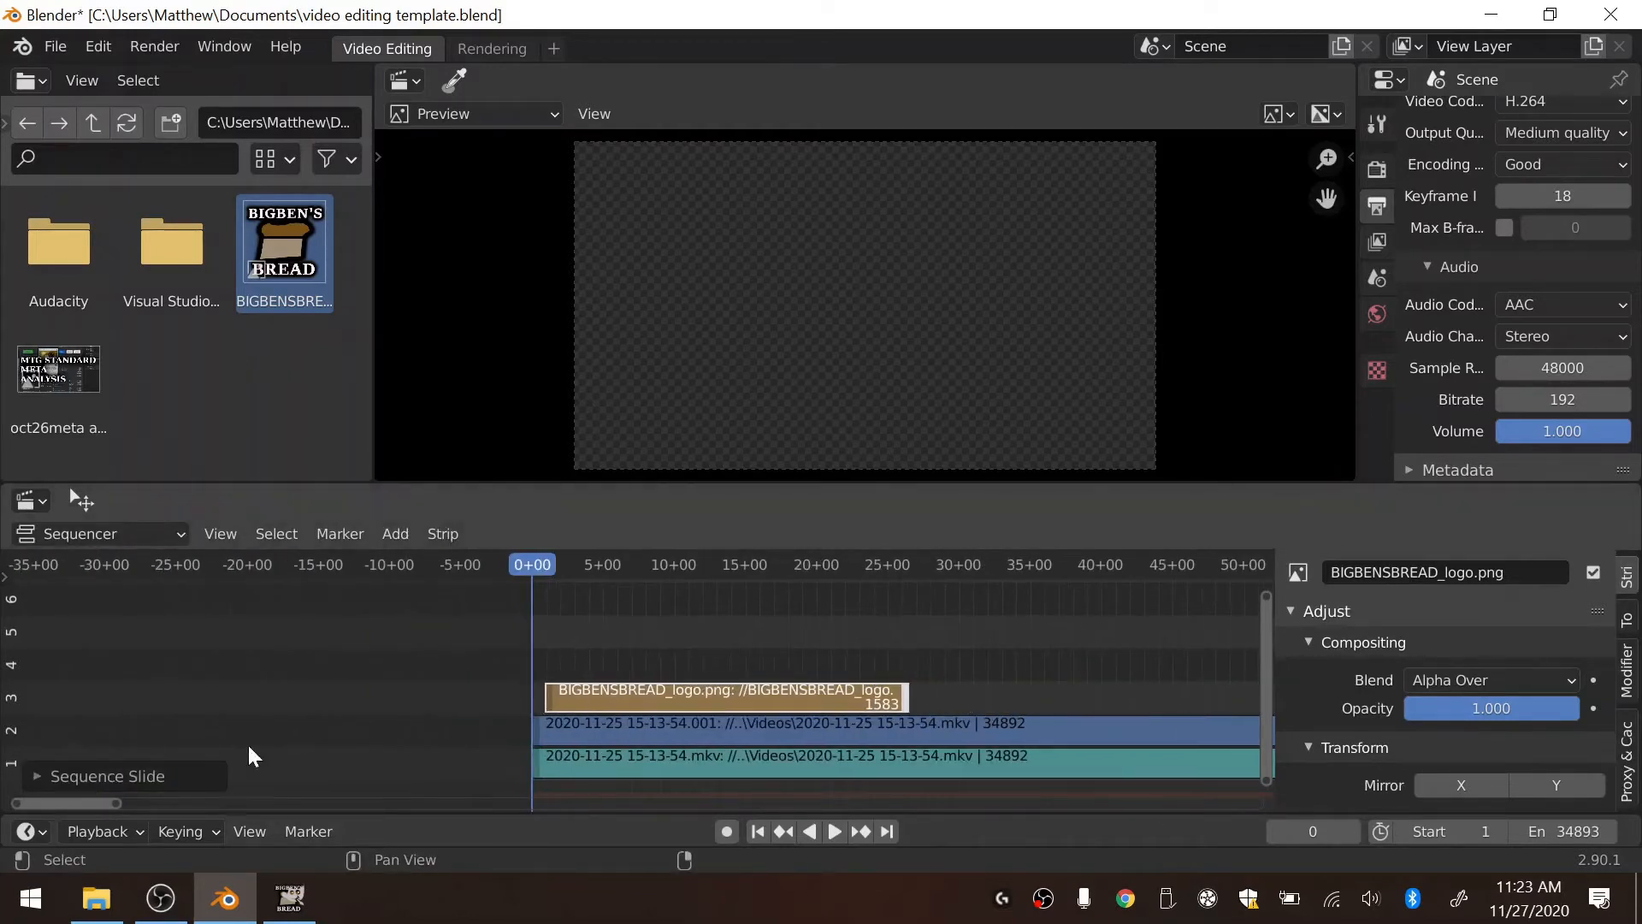
click(407, 664)
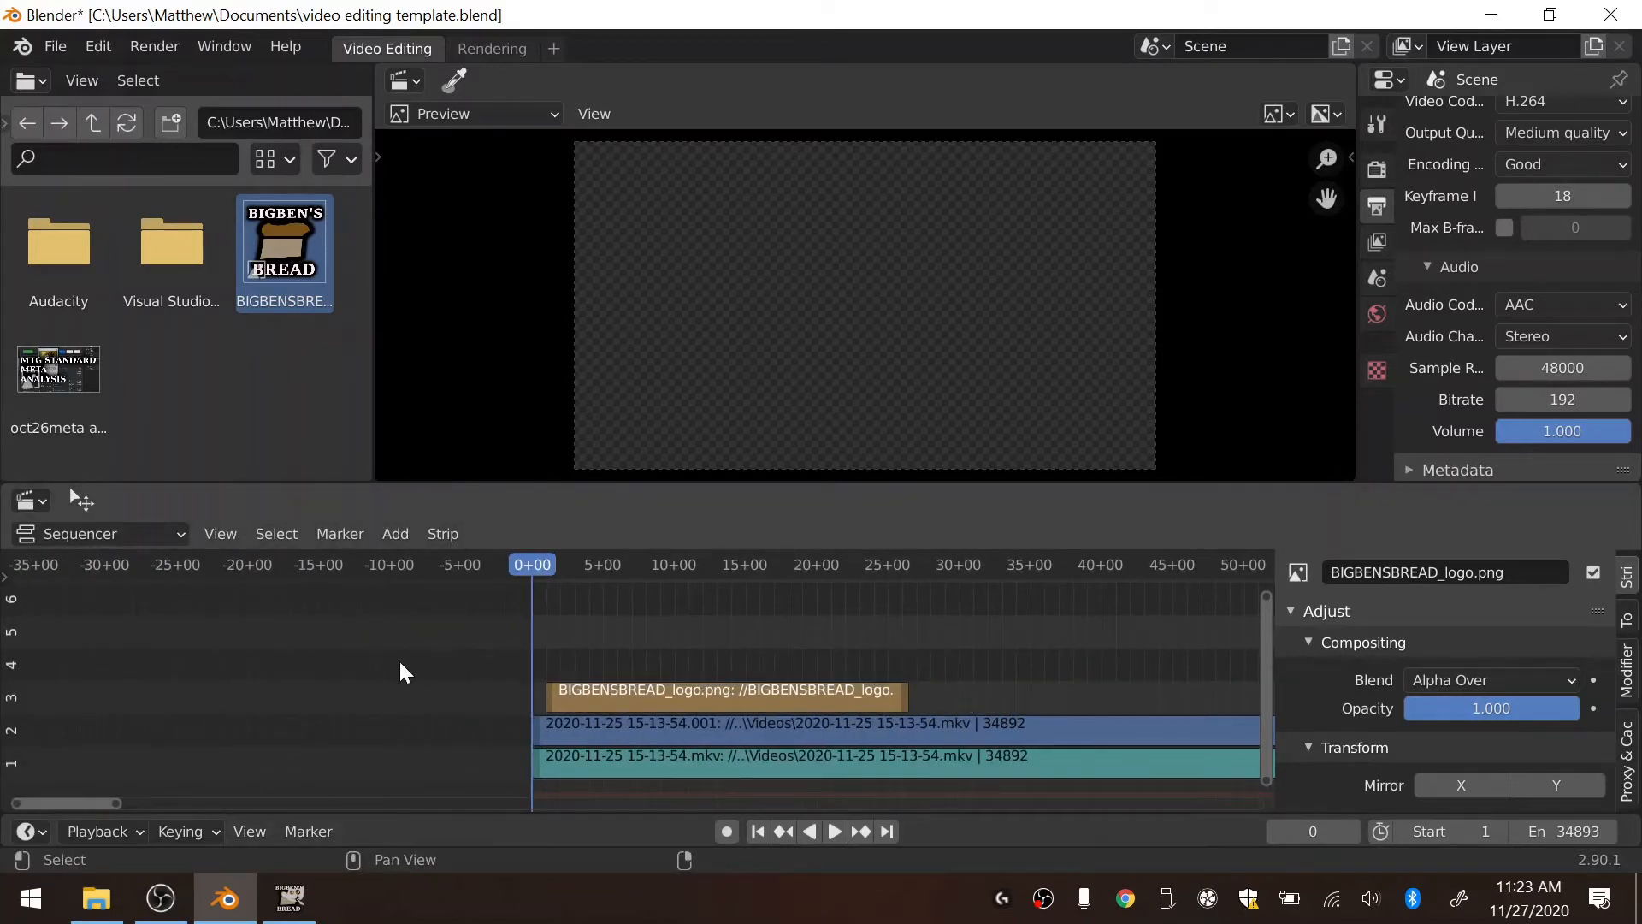
Step: Extend the end of the logo strip to match the end of the video clip
key(Home)
scroll(109, 686, up, 6)
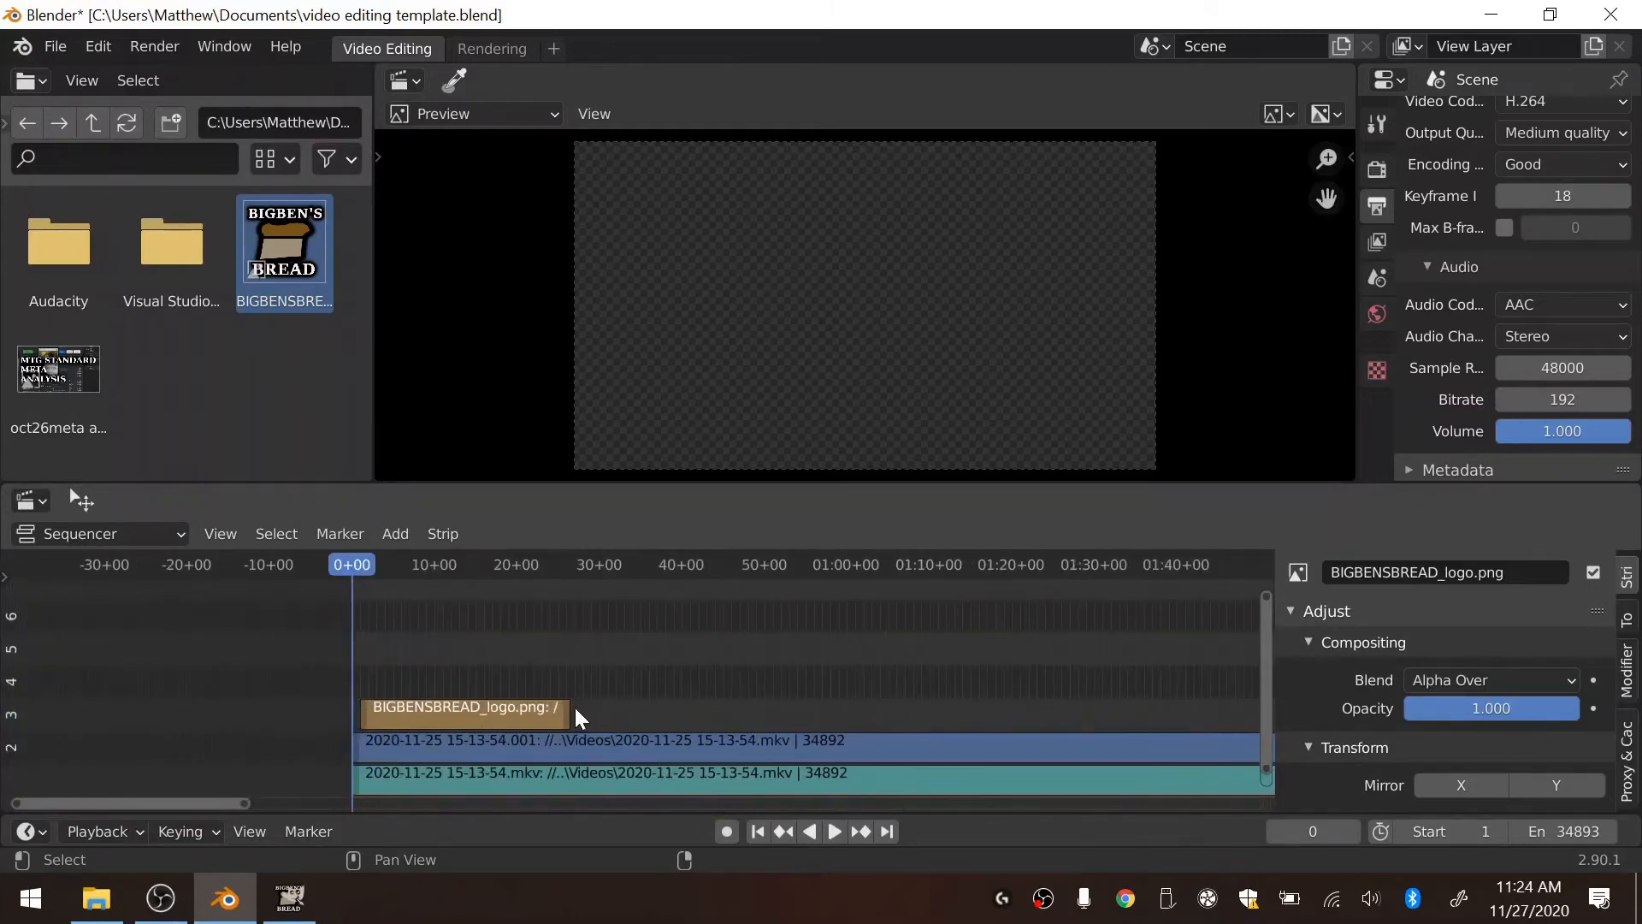
drag(576, 710, 568, 715)
key(Home)
key(g)
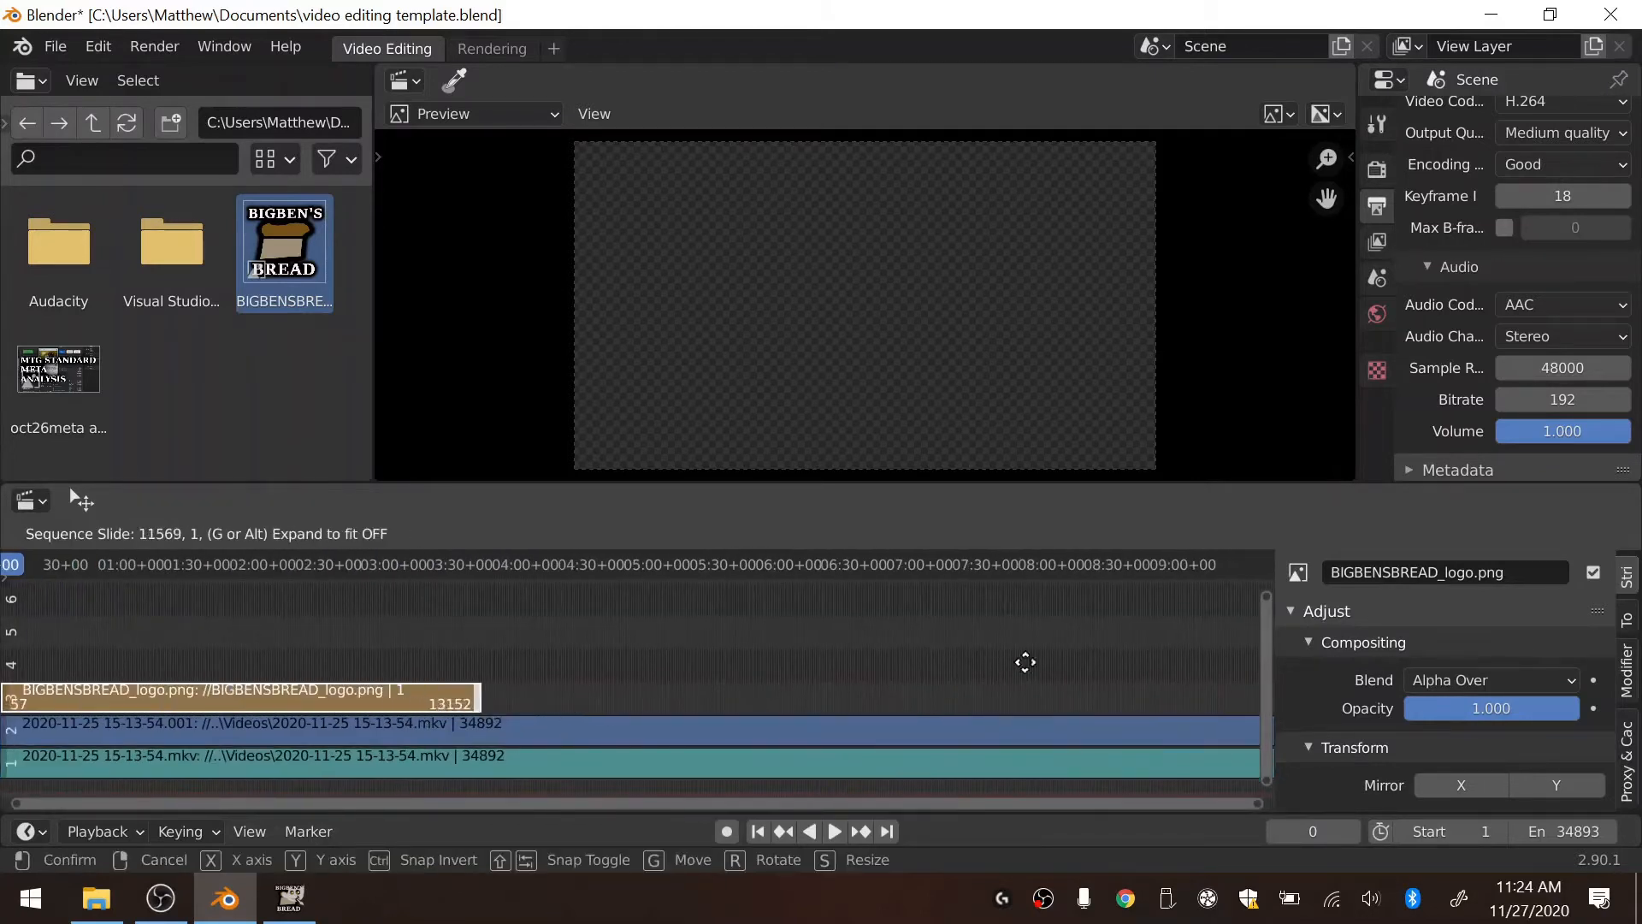
click(139, 642)
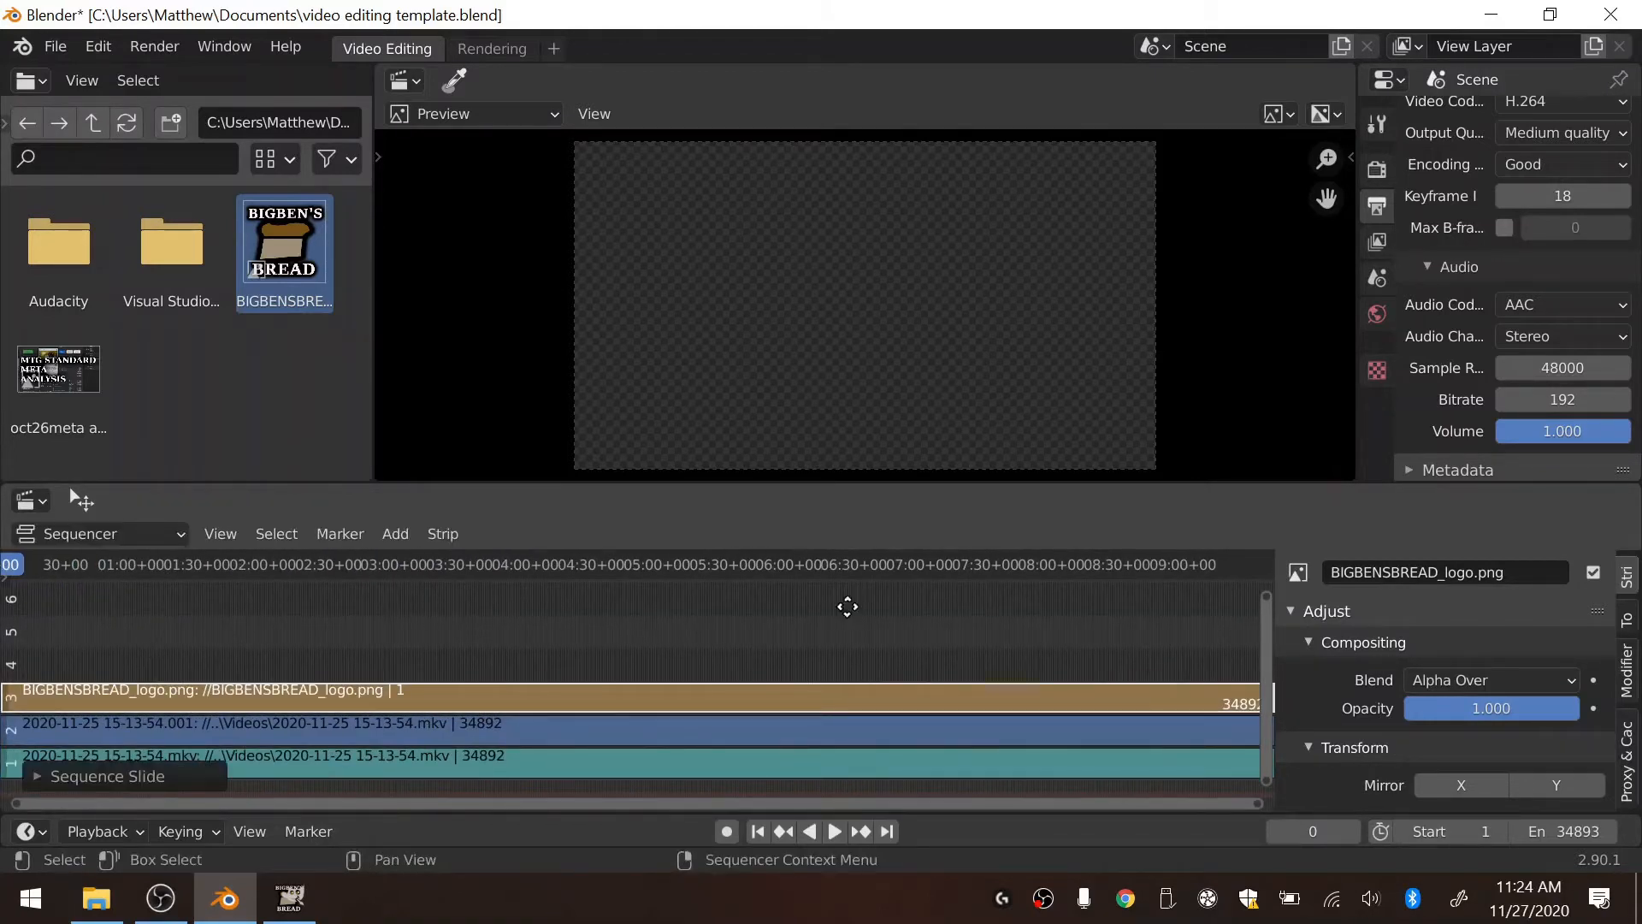
Step: Extend the start of the logo strip back to the start of the video clip and deselect it
middle_drag(848, 606, 385, 618)
middle_drag(653, 613, 1456, 633)
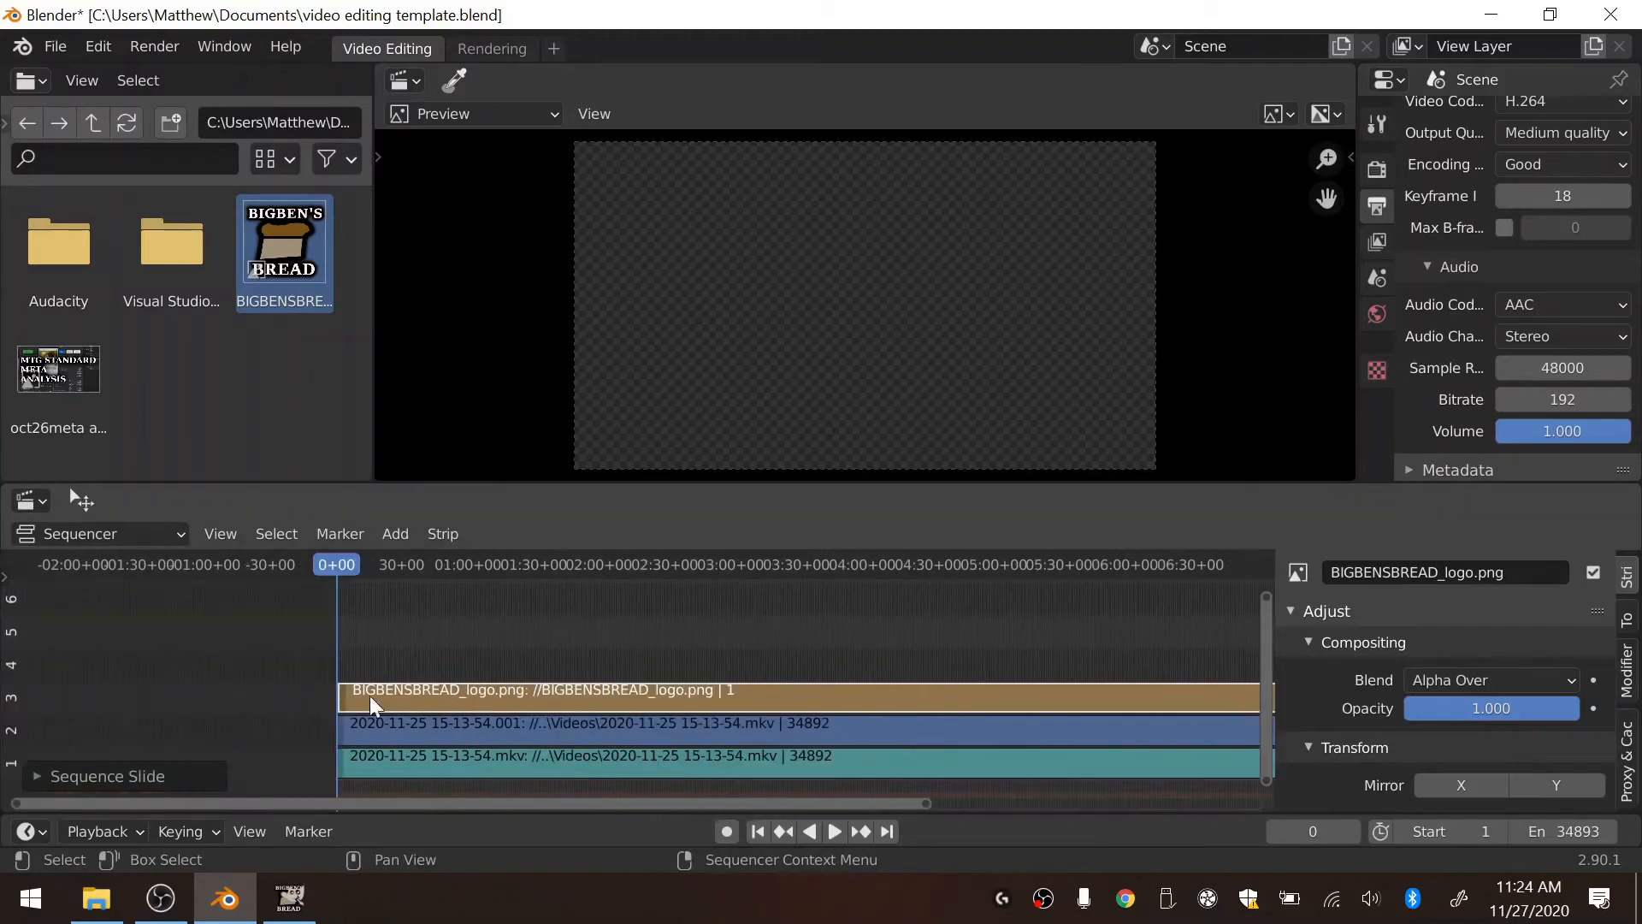
click(340, 693)
key(g)
click(305, 692)
click(326, 667)
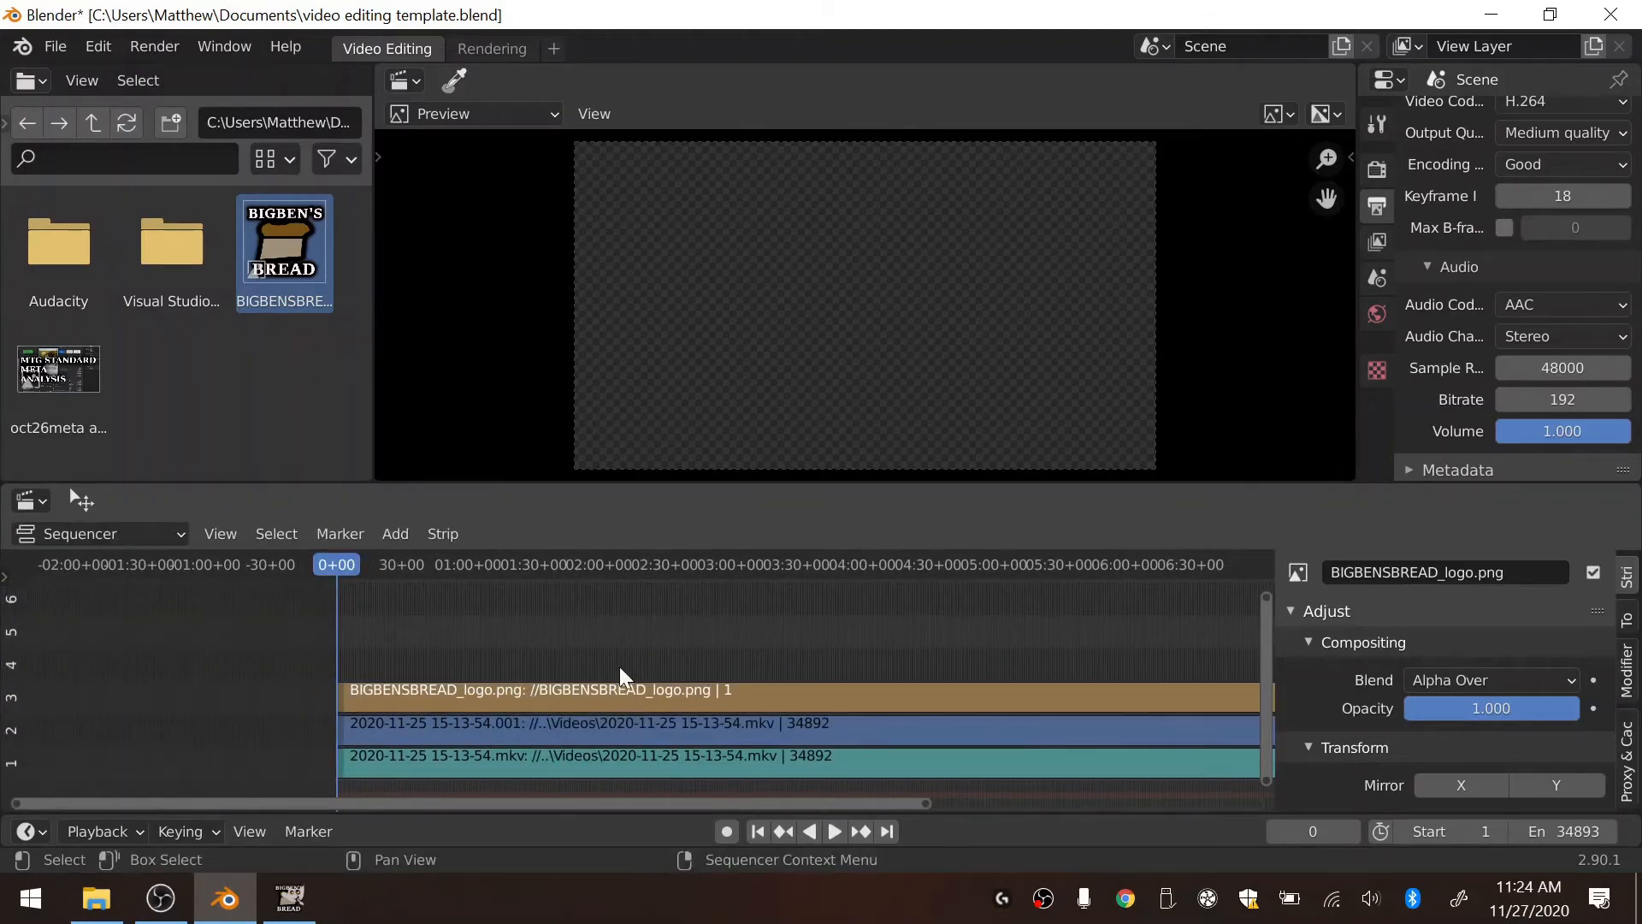
Step: Play the sequence to check the logo overlaid on the clip, and move the playhead to 01:17+23
click(680, 692)
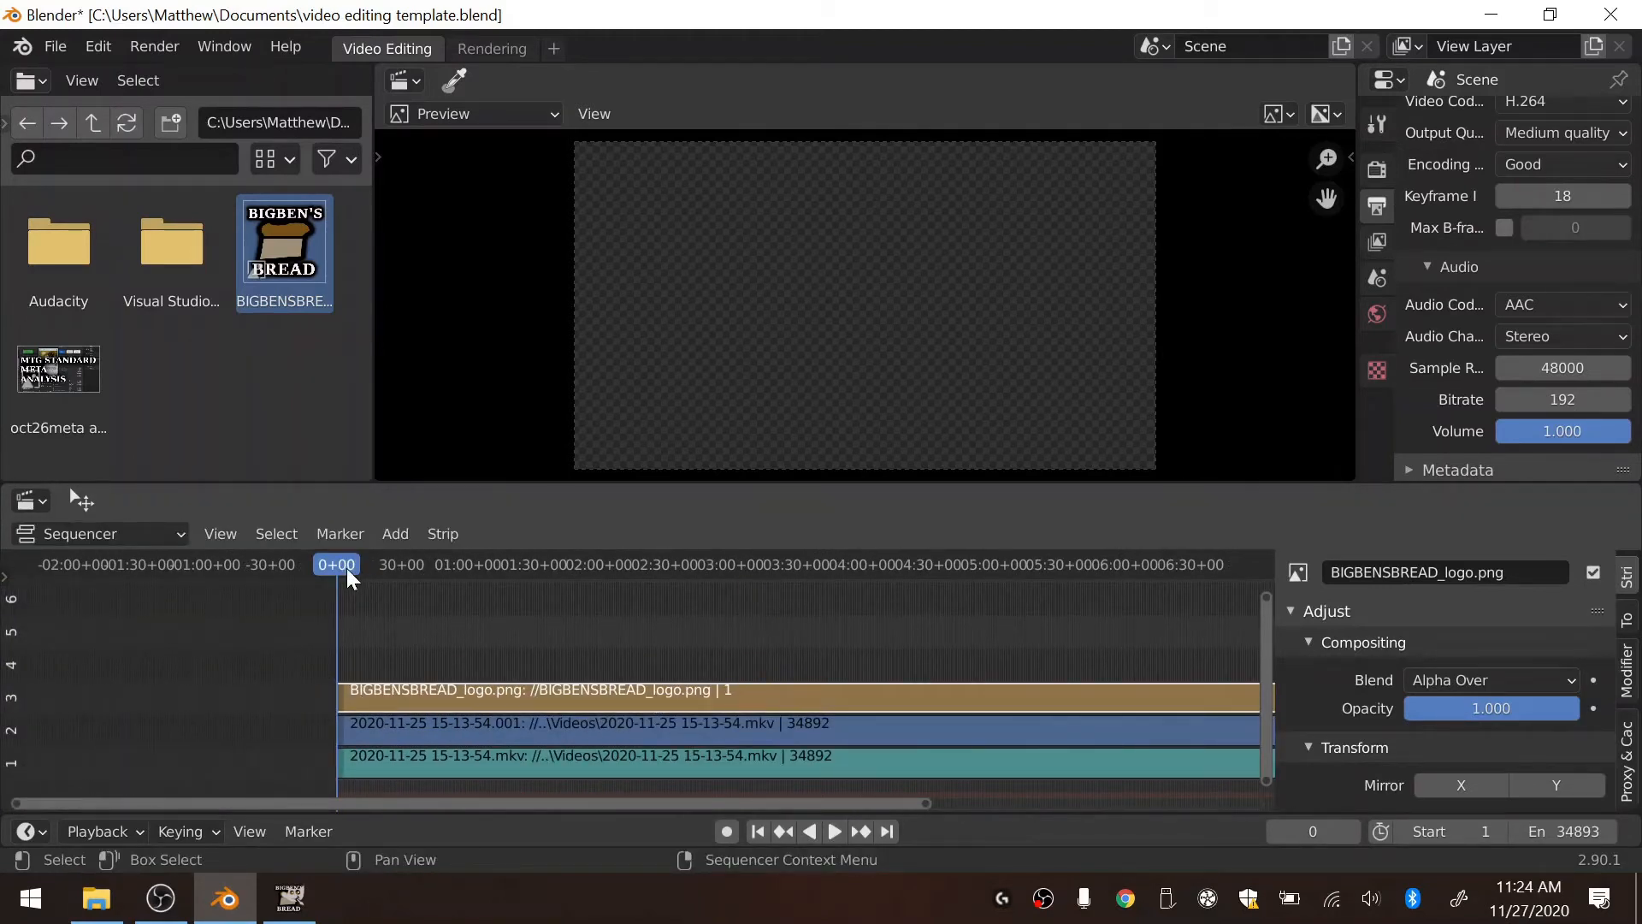
key(space)
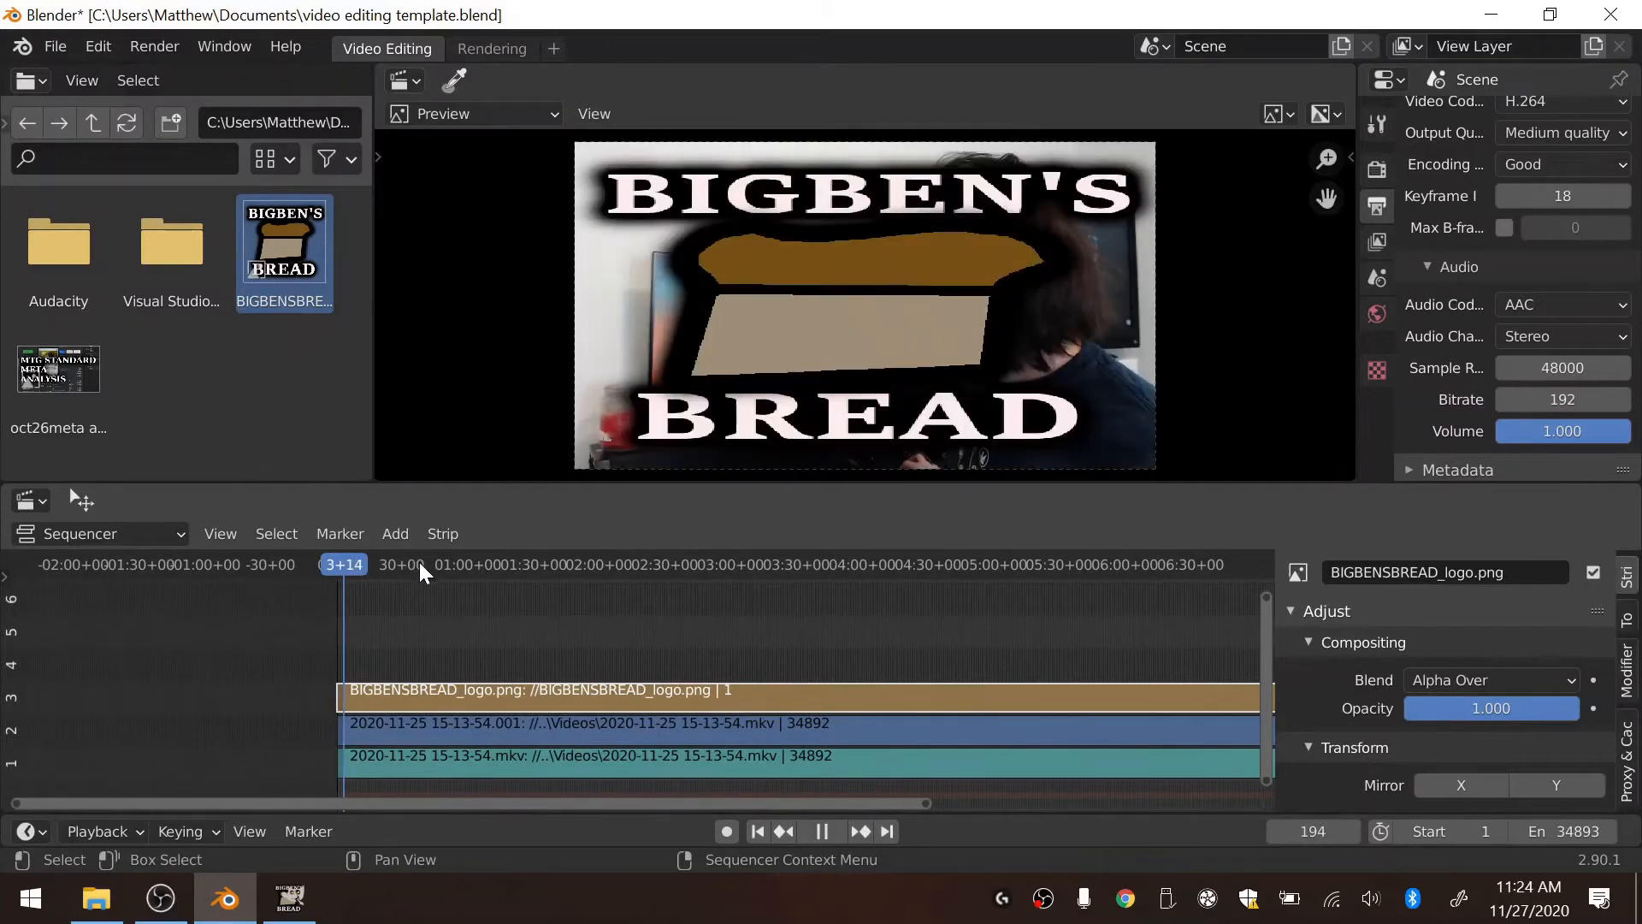
key(space)
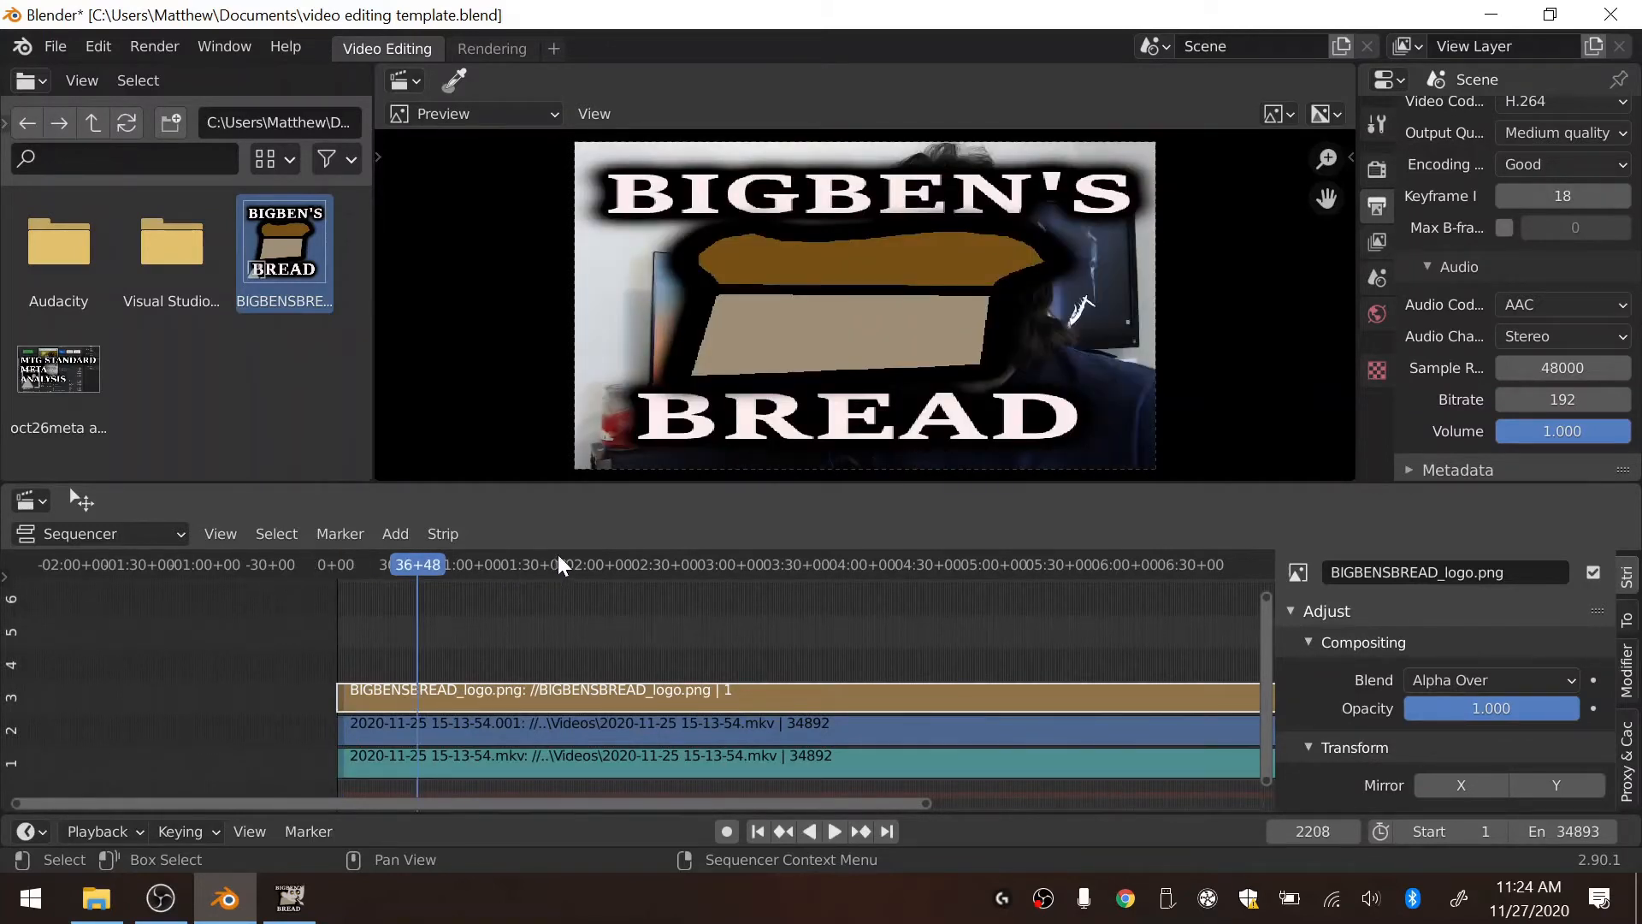
click(507, 564)
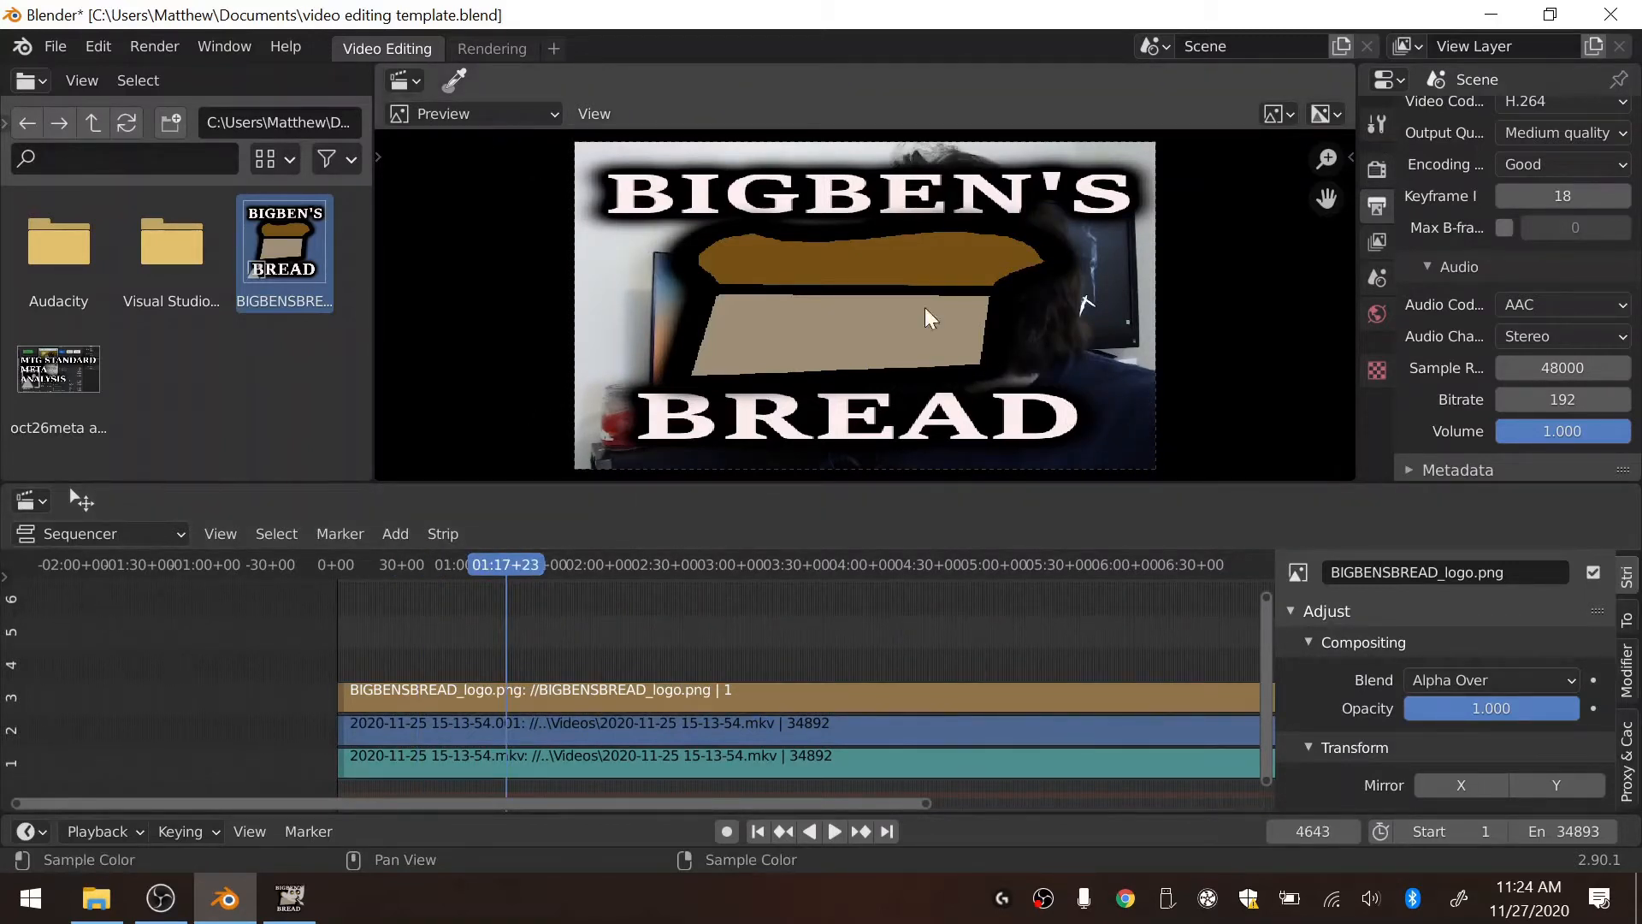
Step: Enable the image offset on the logo strip and set its position to X 21 px and Y 31 px
click(692, 691)
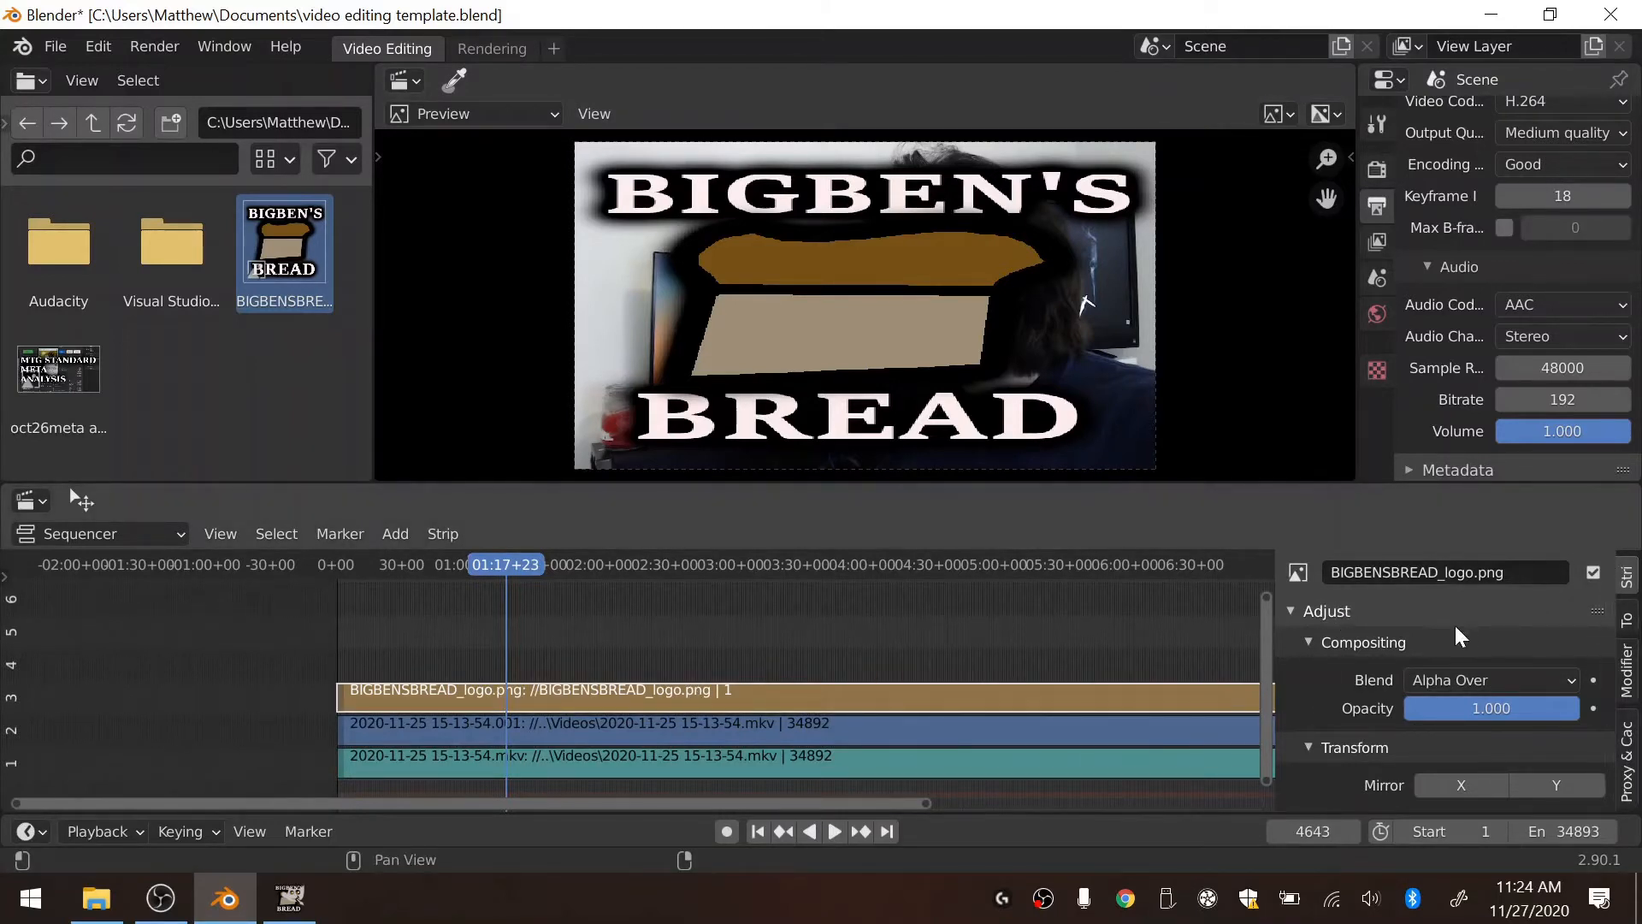
scroll(1368, 710, down, 5)
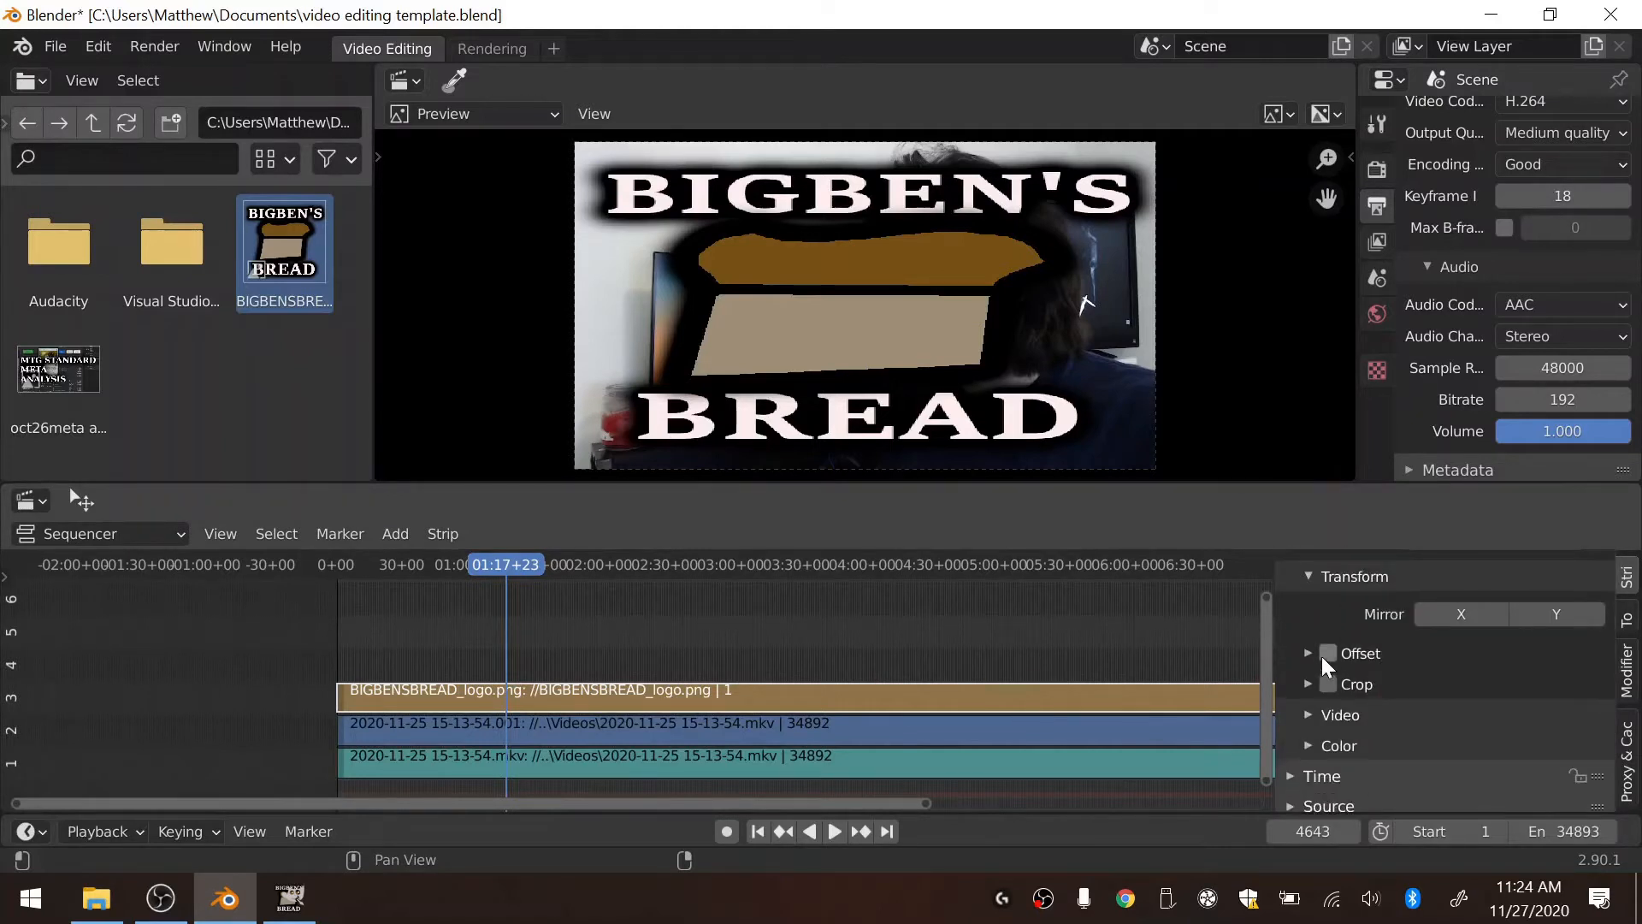
click(1330, 654)
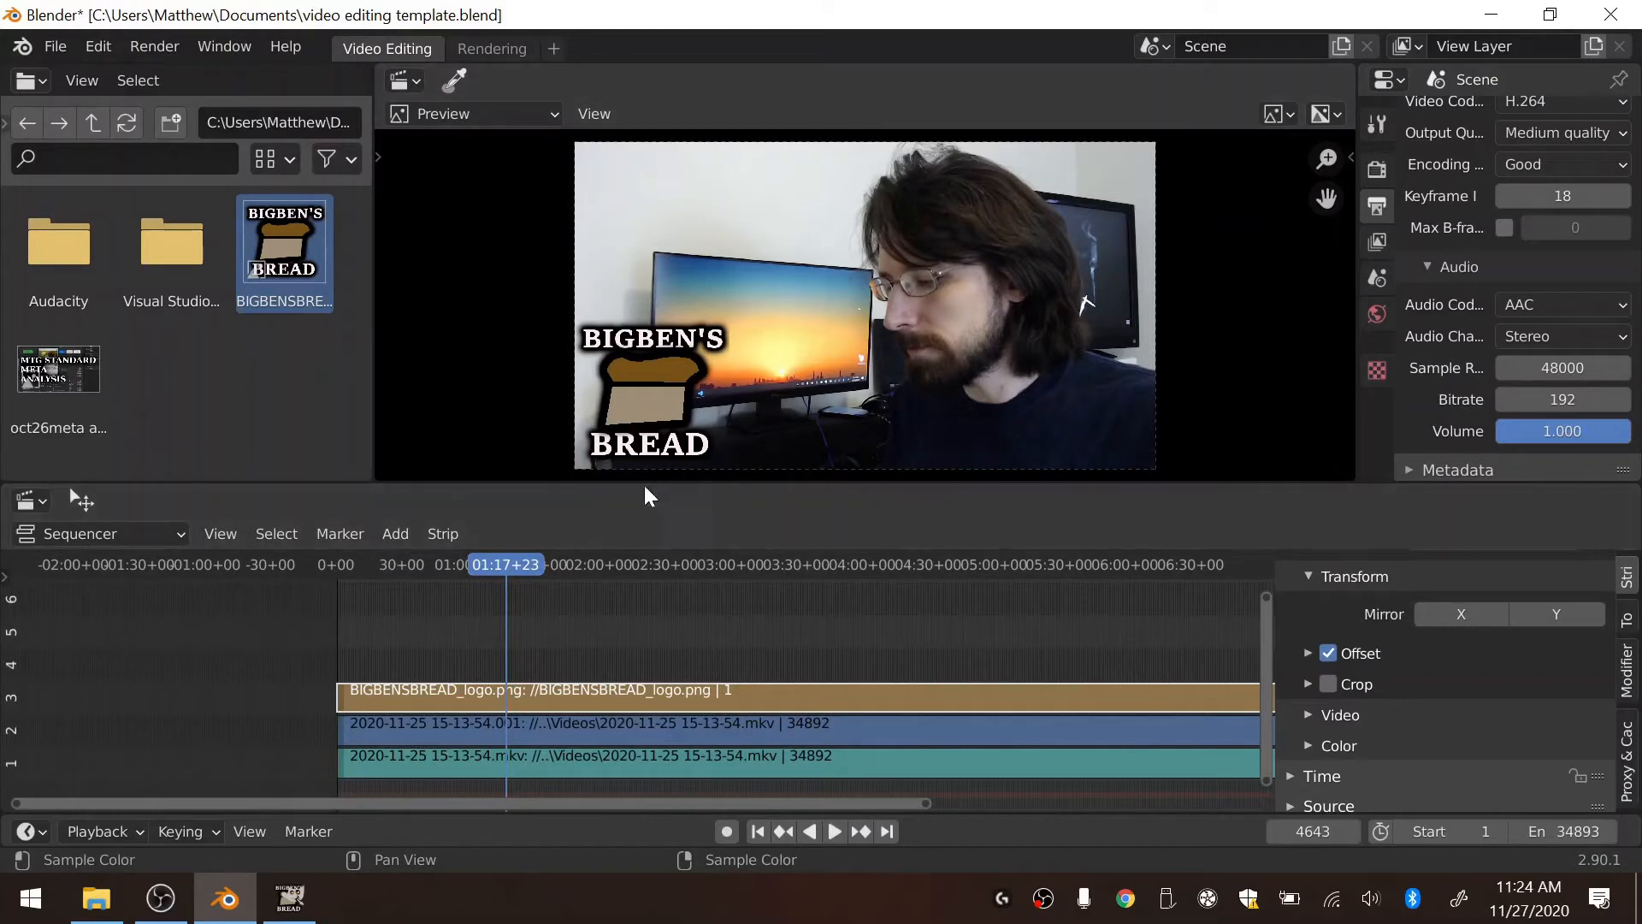
click(1307, 656)
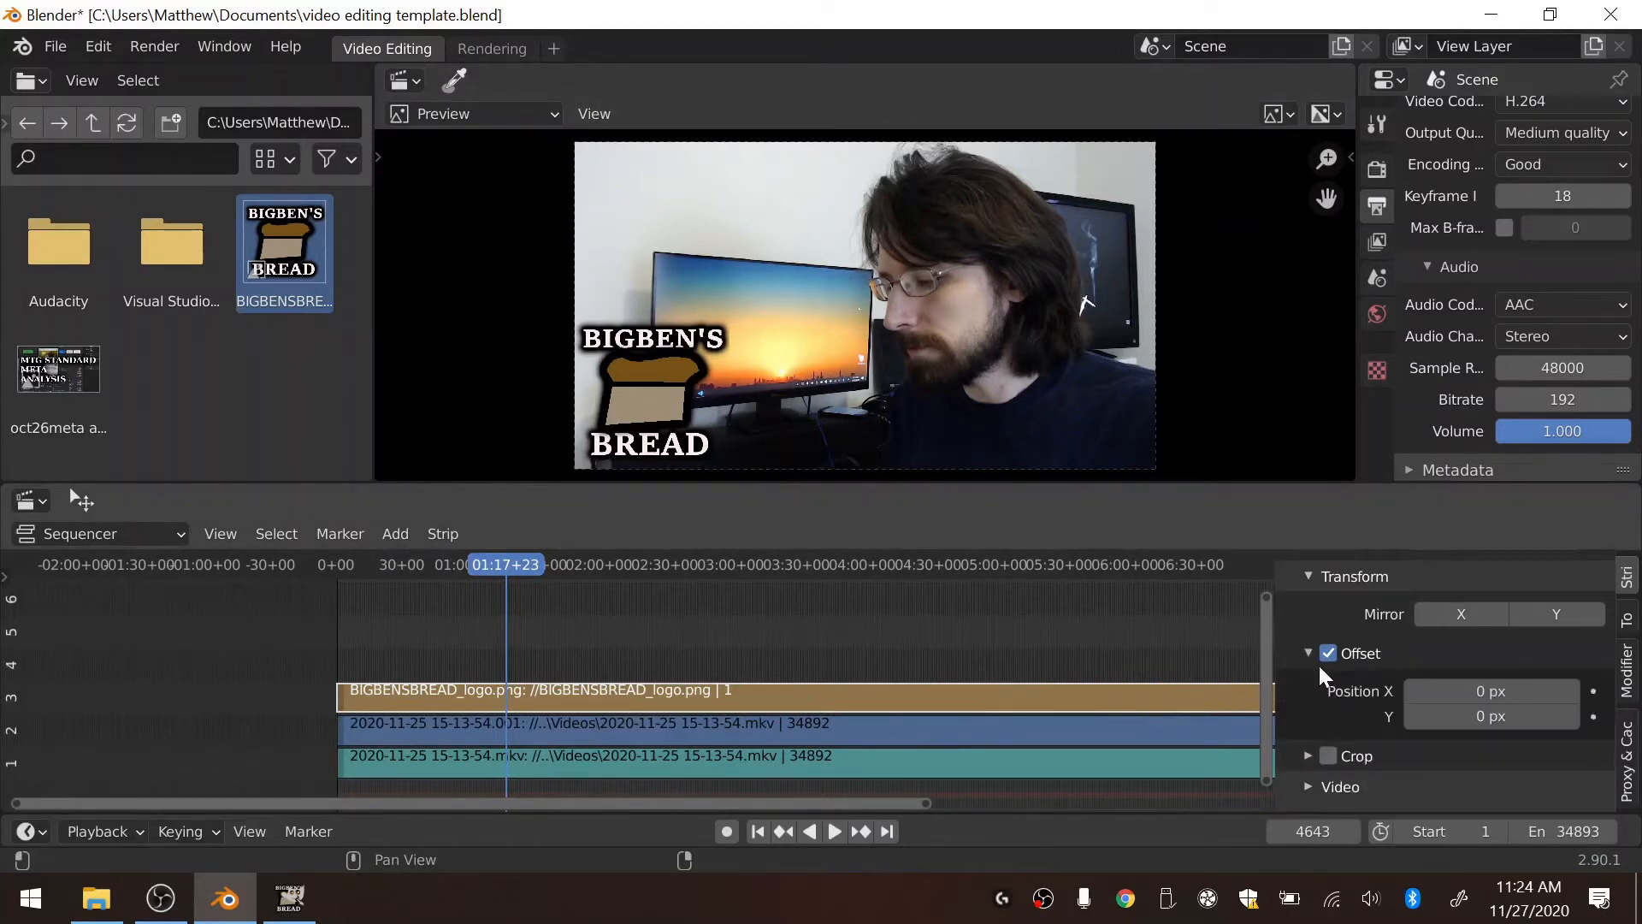
drag(1455, 692, 697, 691)
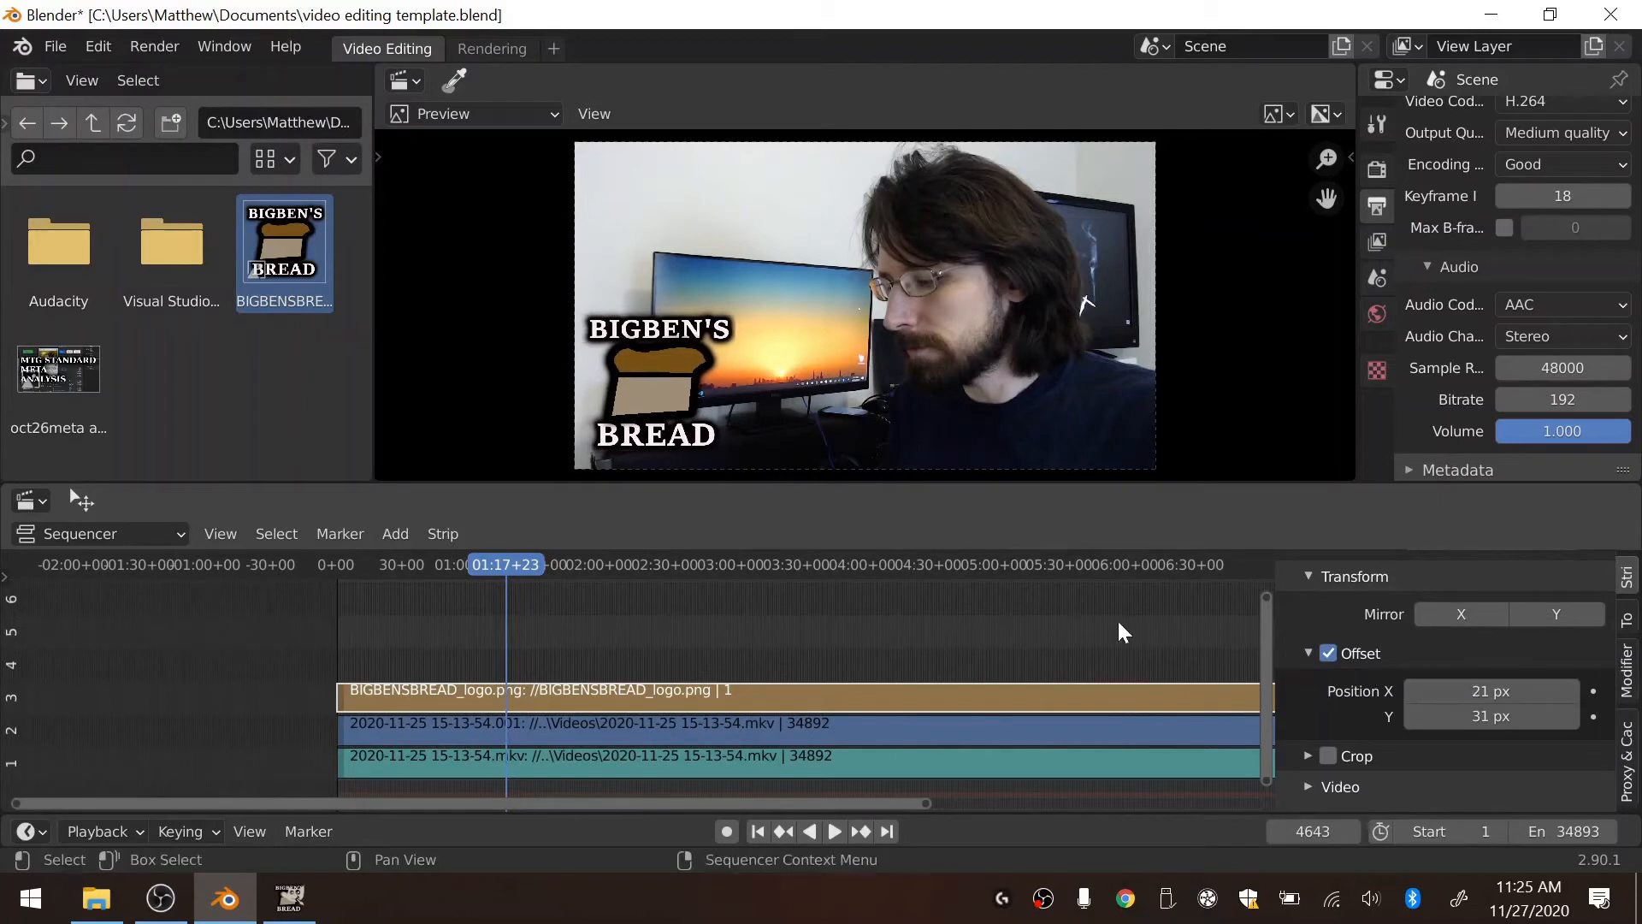
Step: Add a Transform effect strip to the logo strip
click(862, 694)
click(378, 535)
key(shift+a)
mouse_move(694, 794)
click(395, 533)
mouse_move(439, 241)
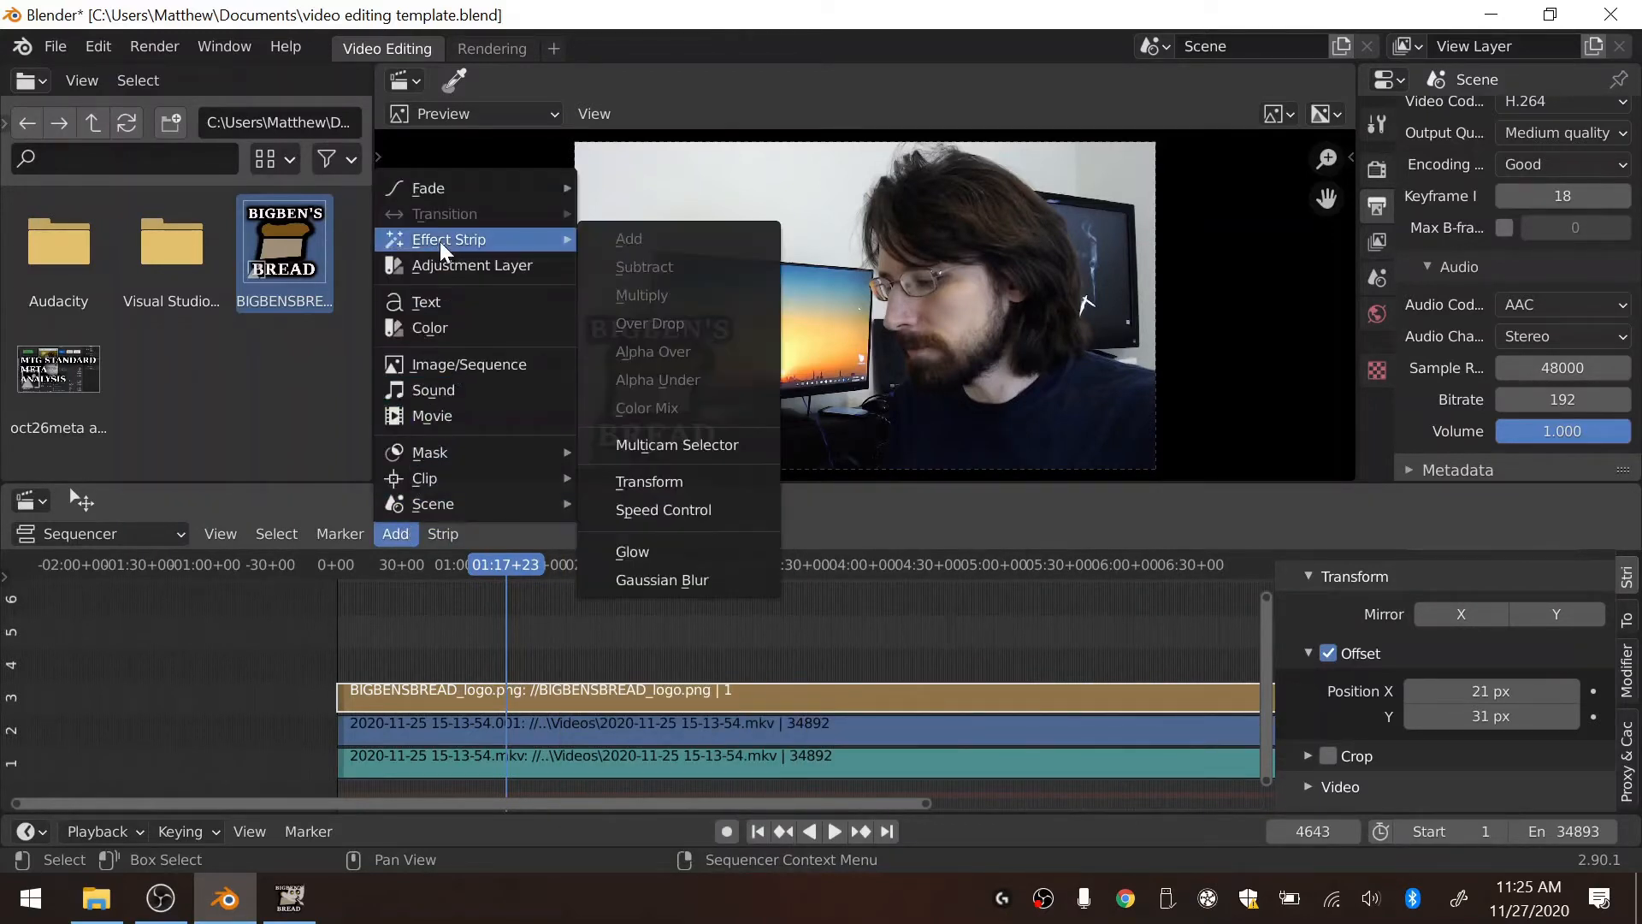
click(669, 481)
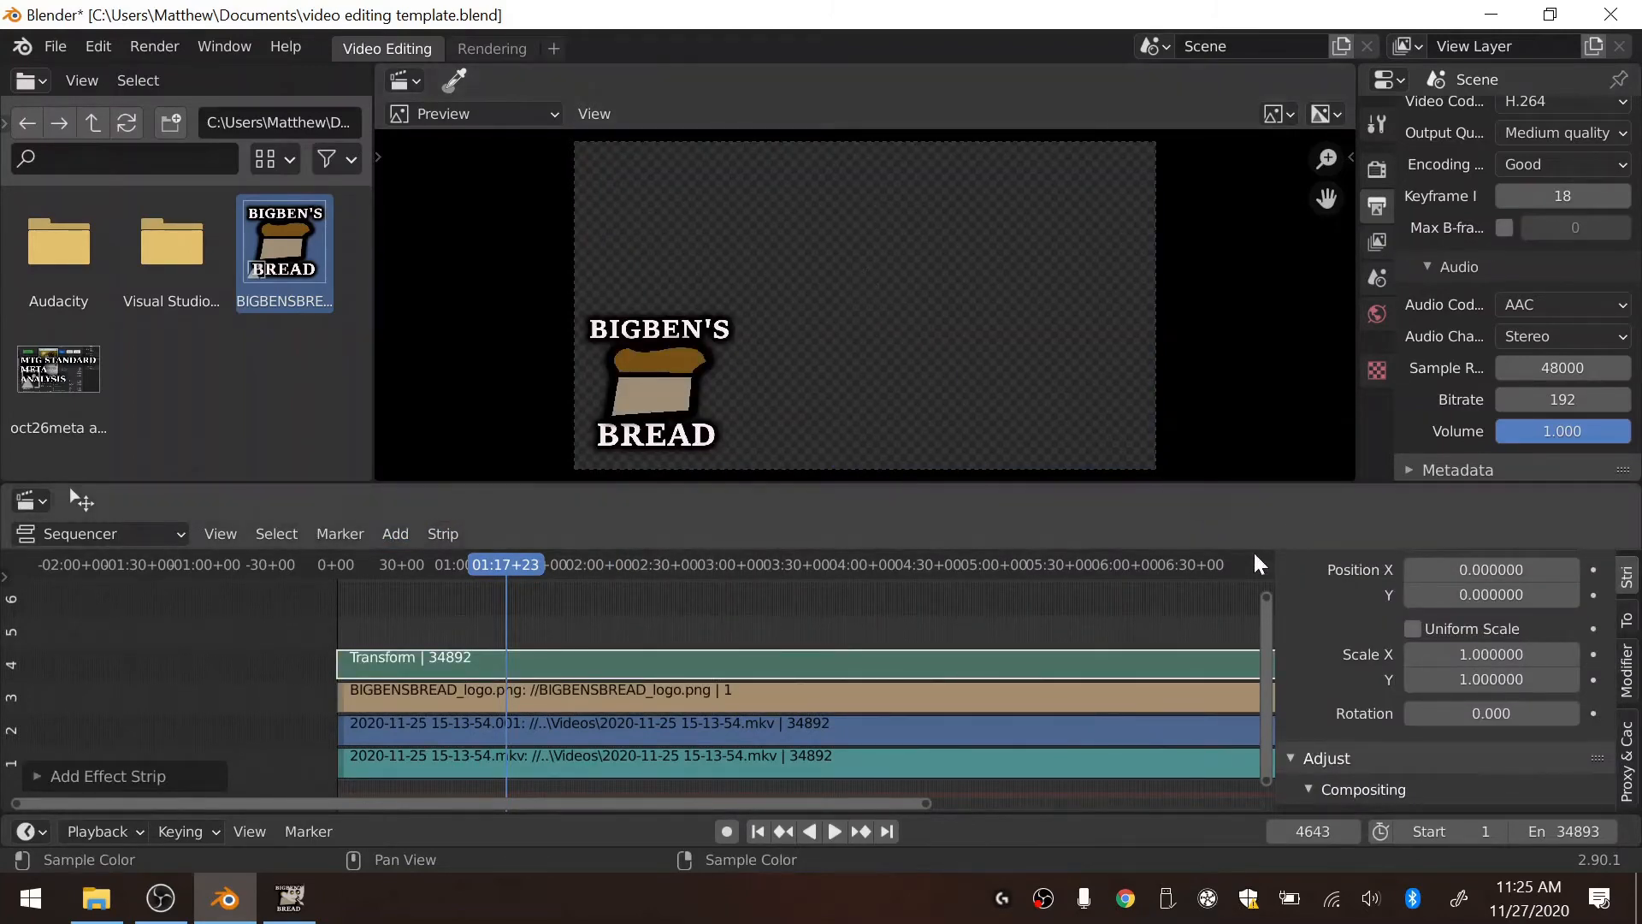
Step: Set the Transform strip's blend mode to Over Drop so the logo overlays the video clip
click(771, 696)
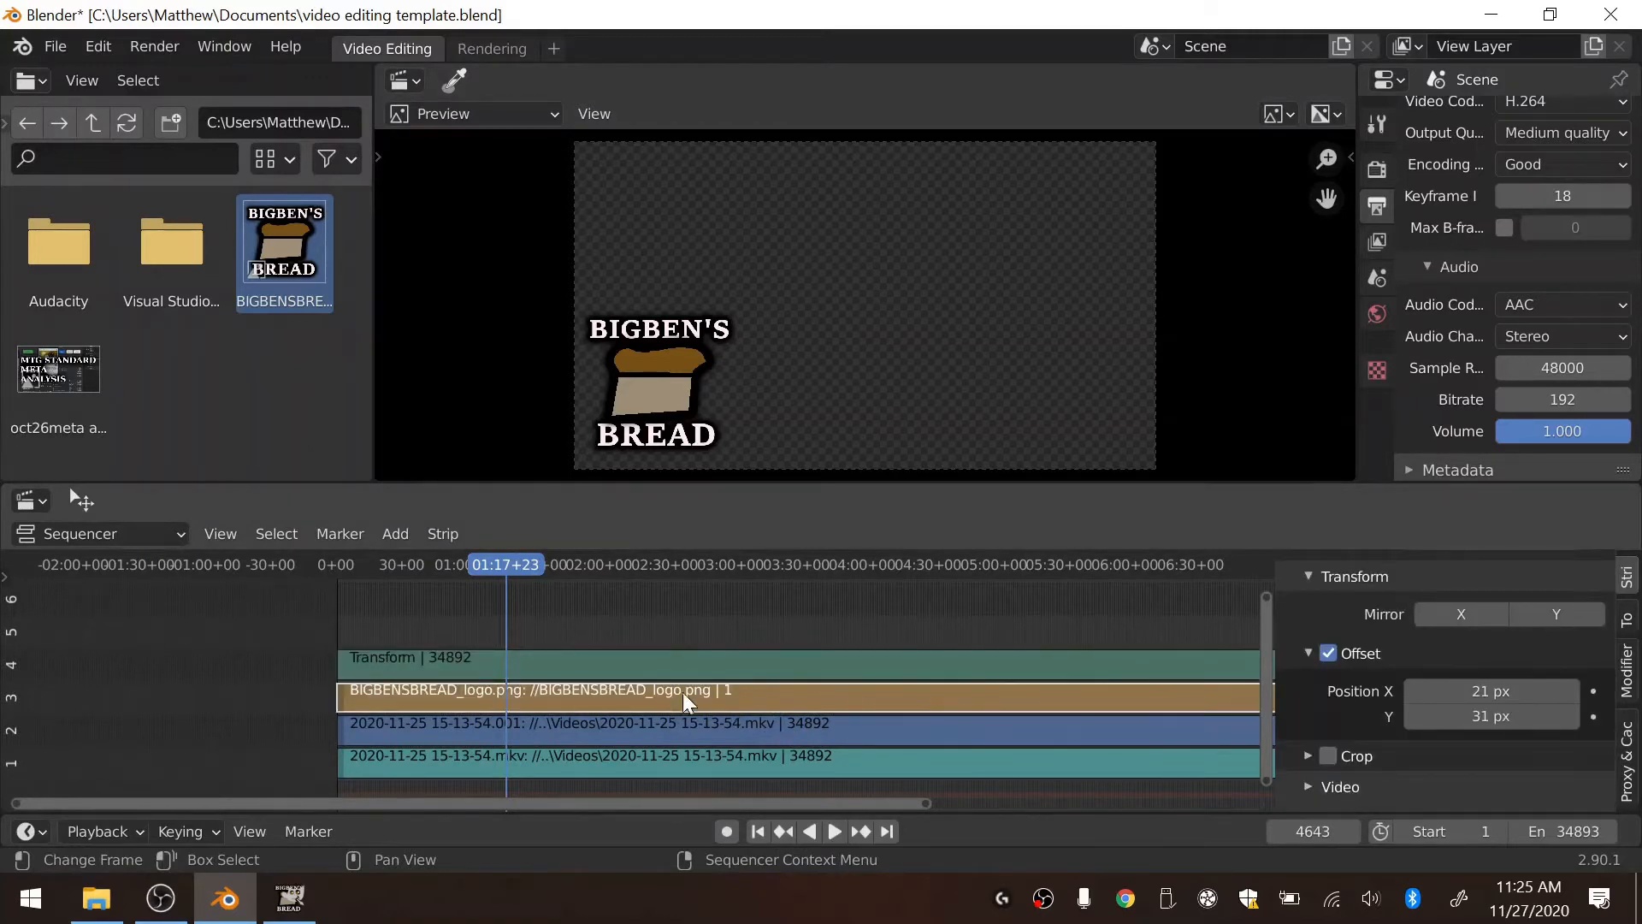
click(1070, 667)
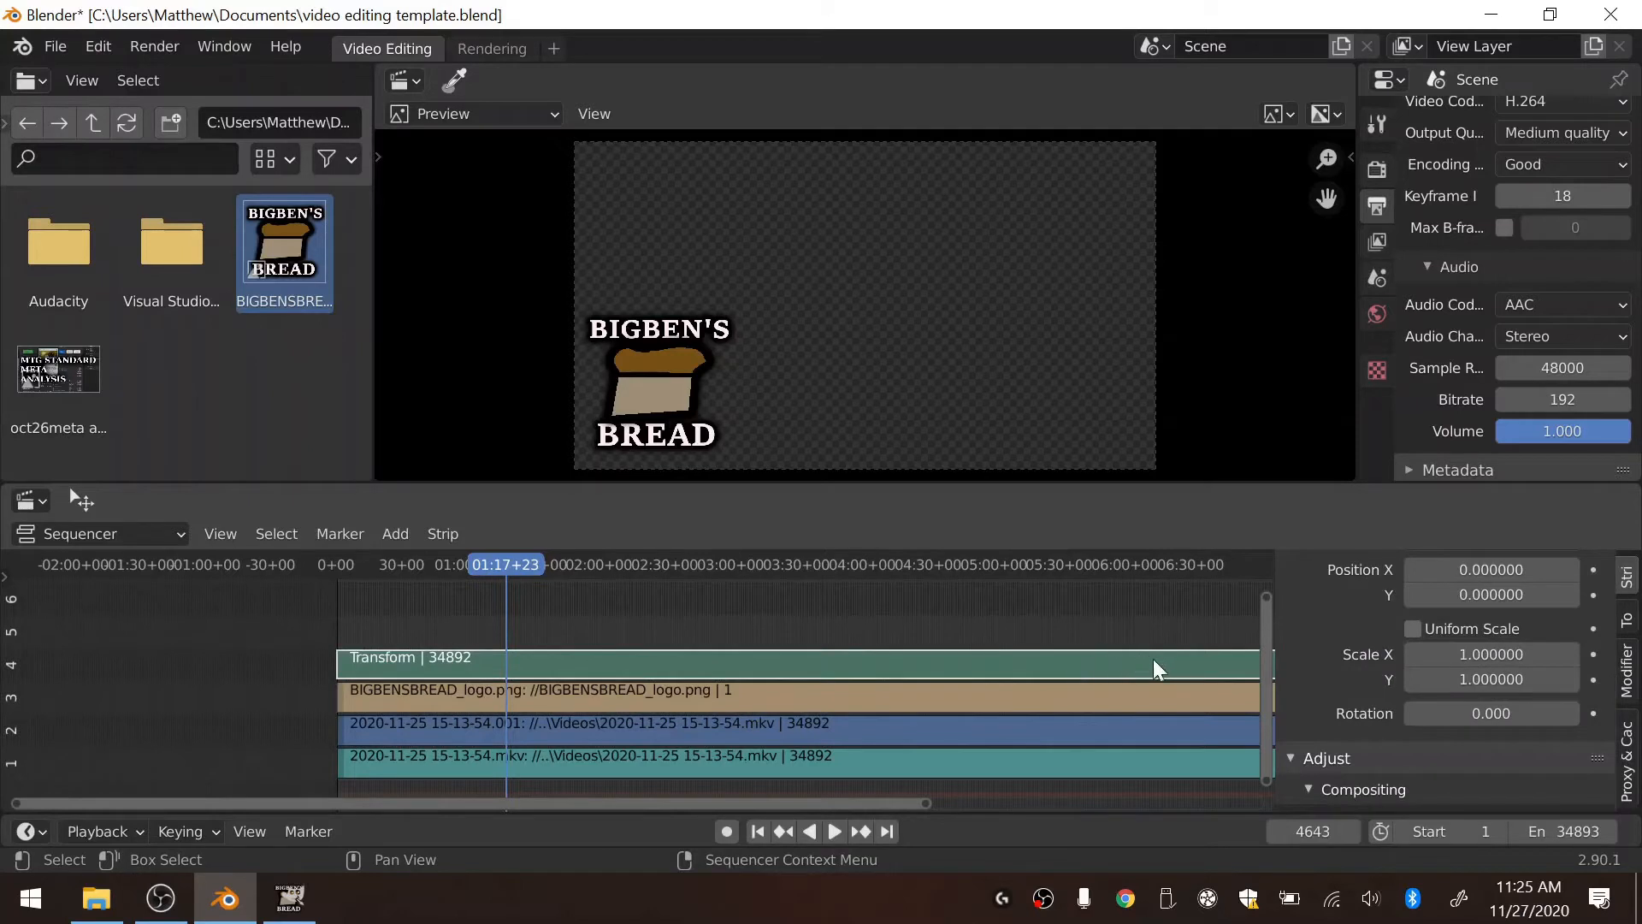
scroll(1380, 623, down, 5)
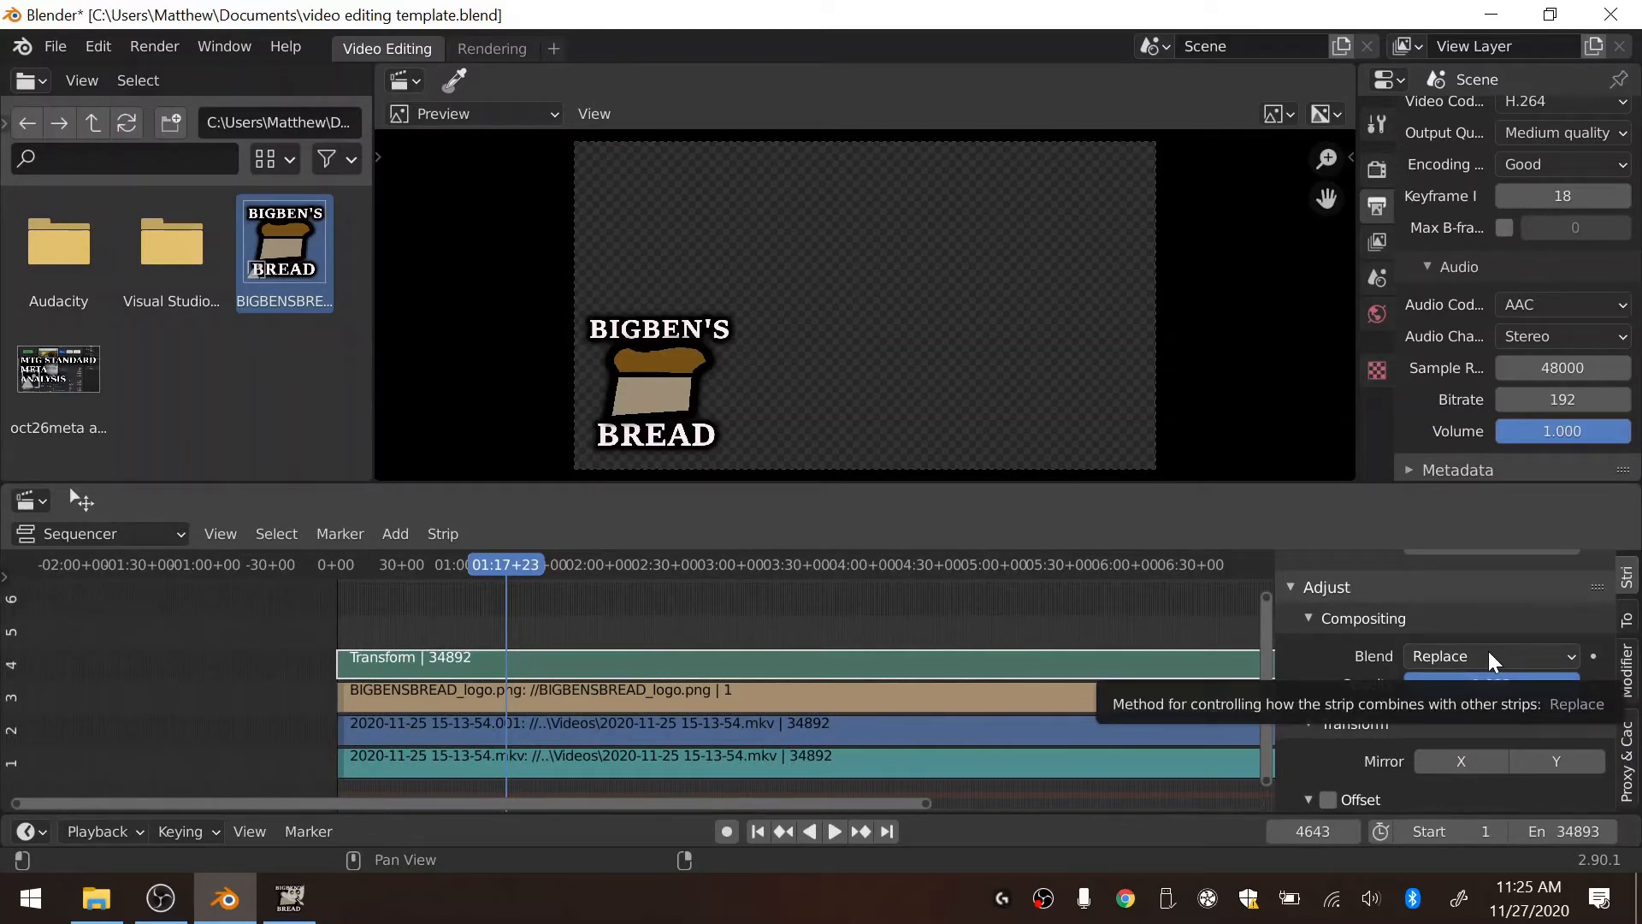
click(1488, 657)
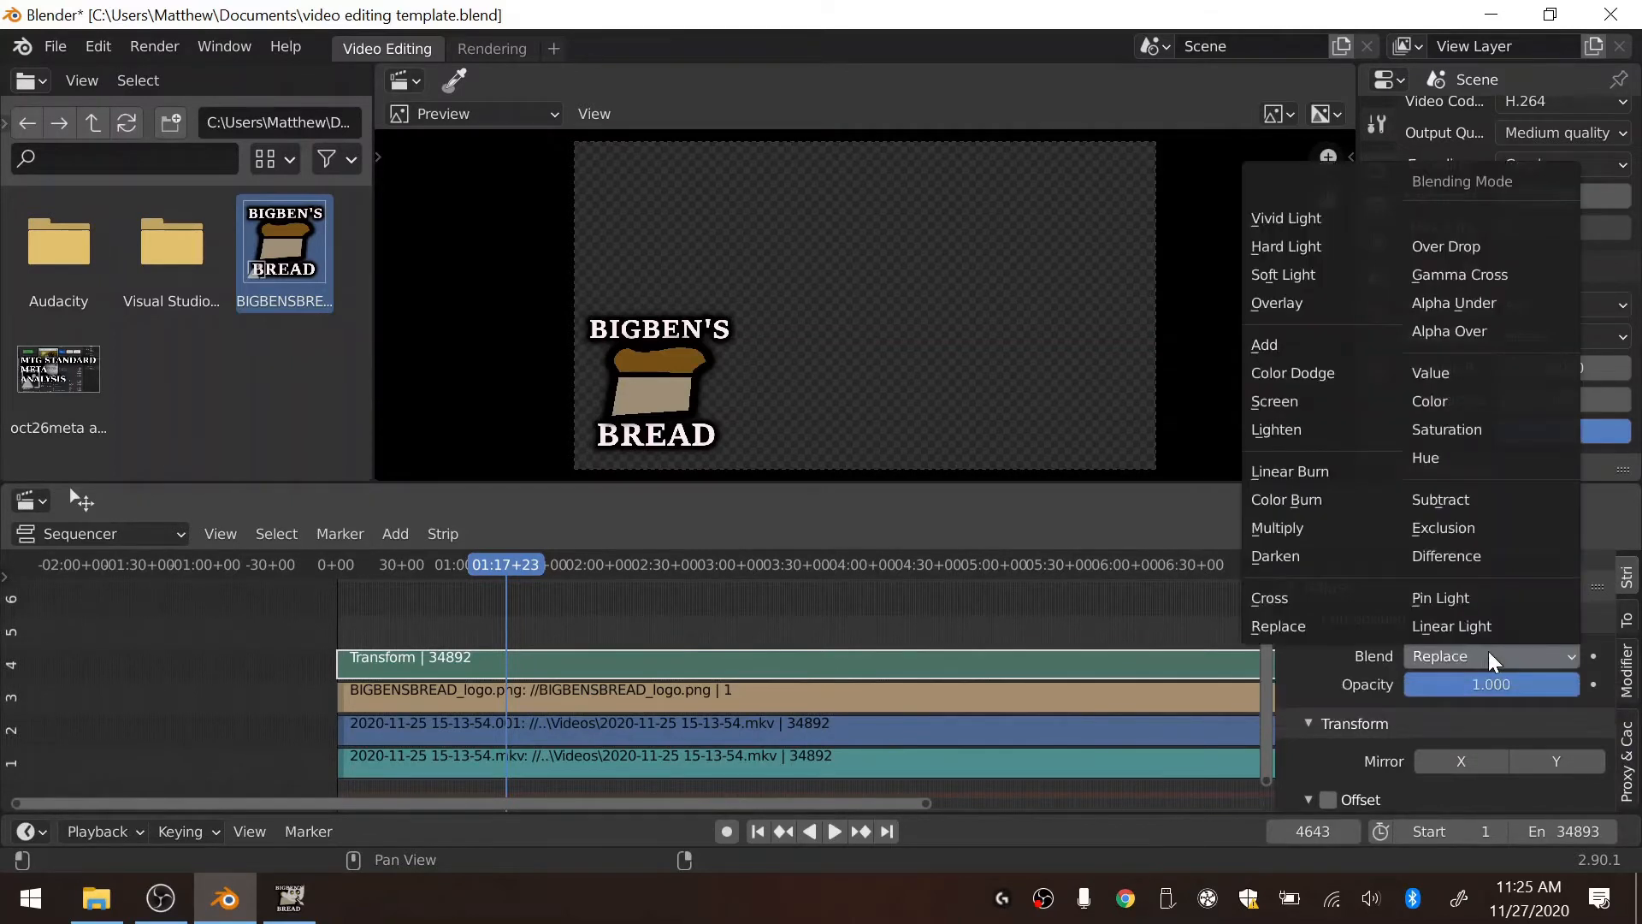
click(1471, 248)
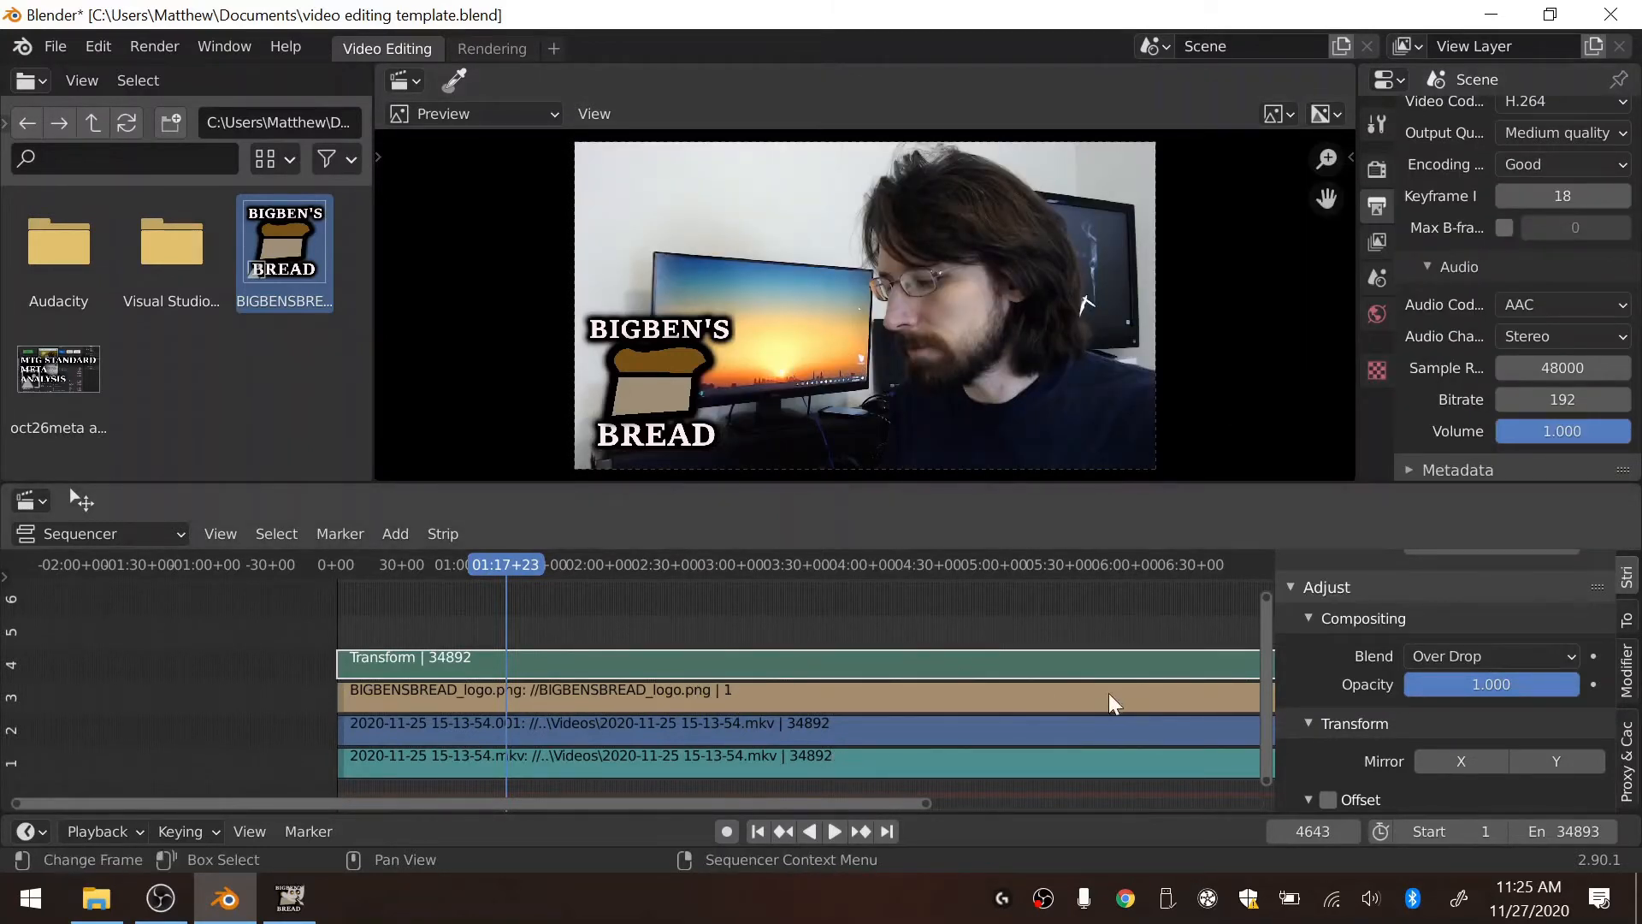
Step: Compare the Transform strip's settings with the logo strip's, switching the logo's image offset off and on again
scroll(1326, 723, down, 2)
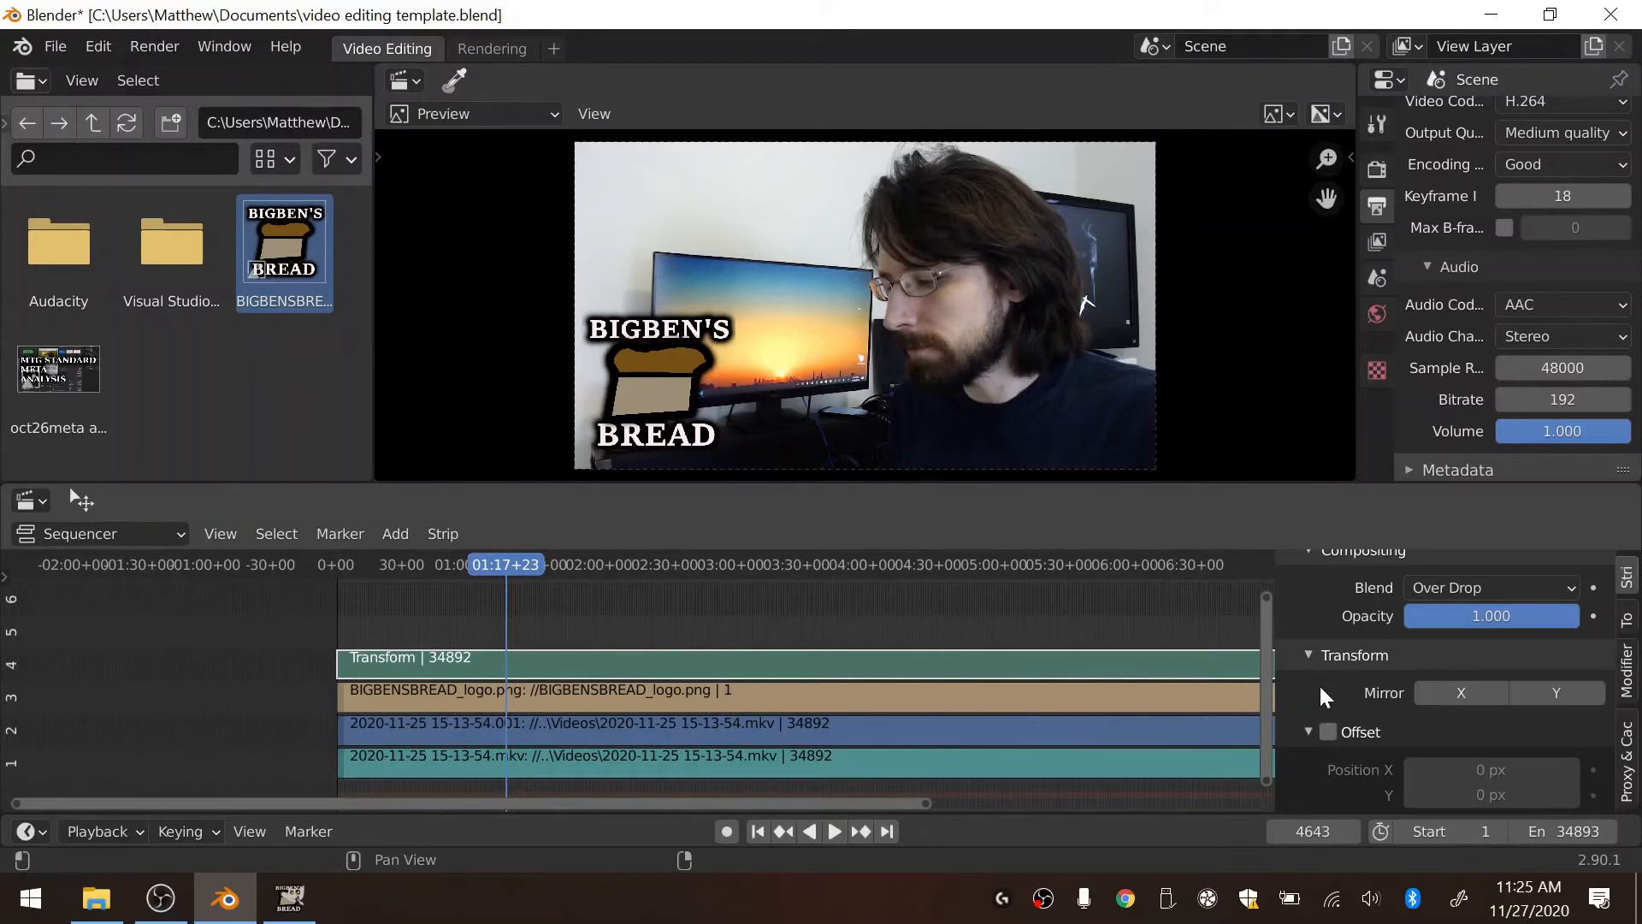
scroll(1319, 685, up, 3)
scroll(1353, 686, up, 5)
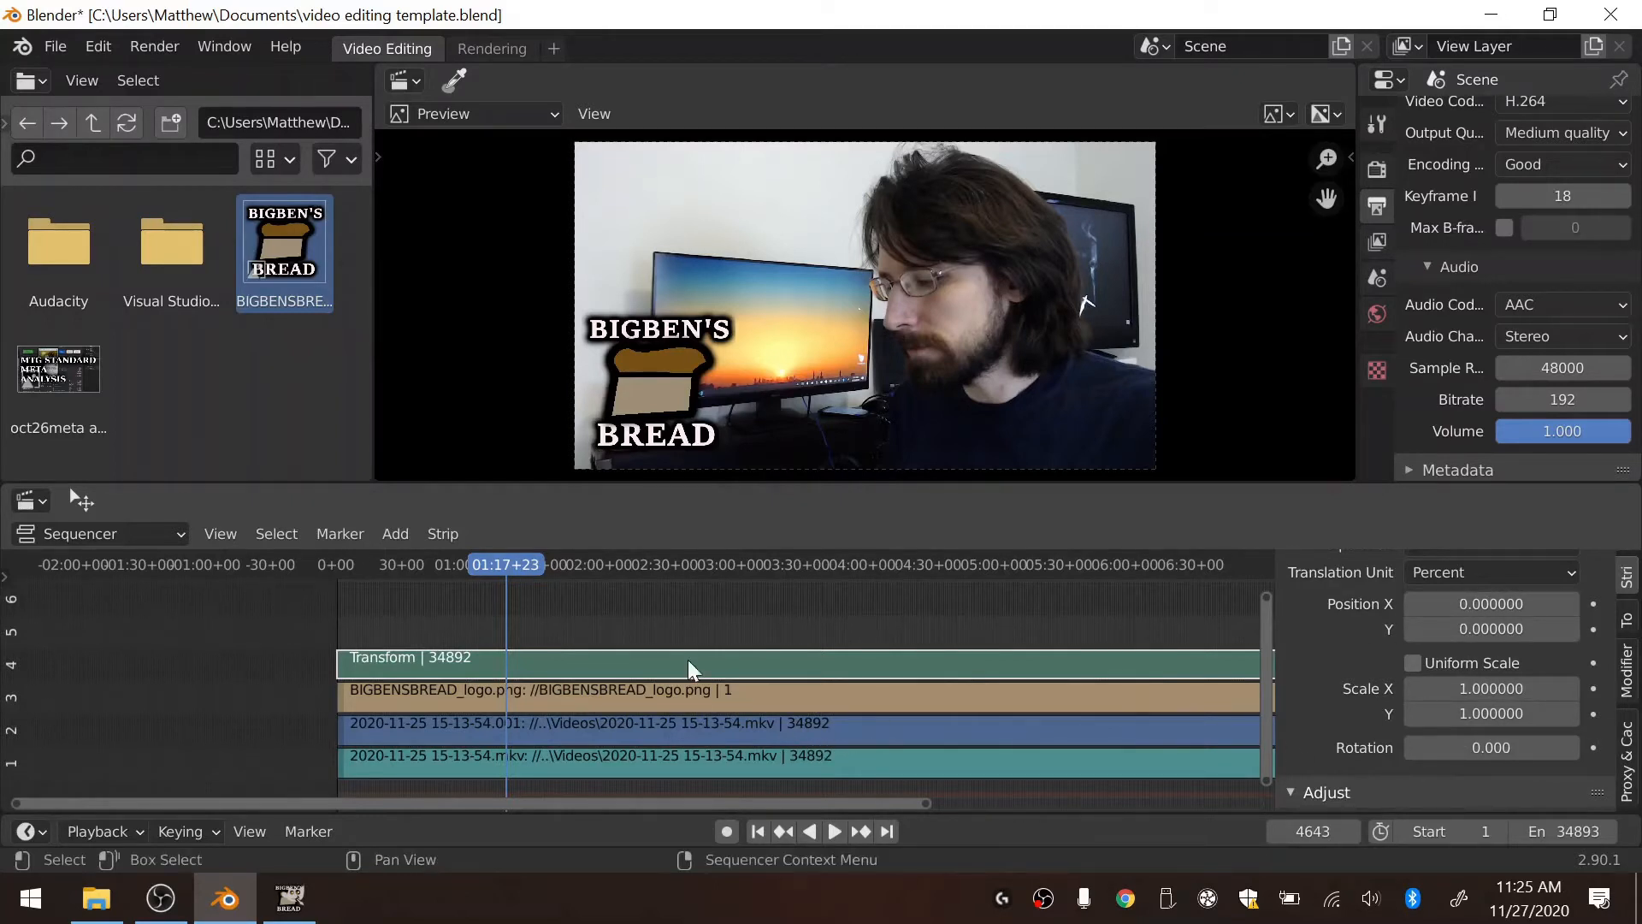
click(700, 698)
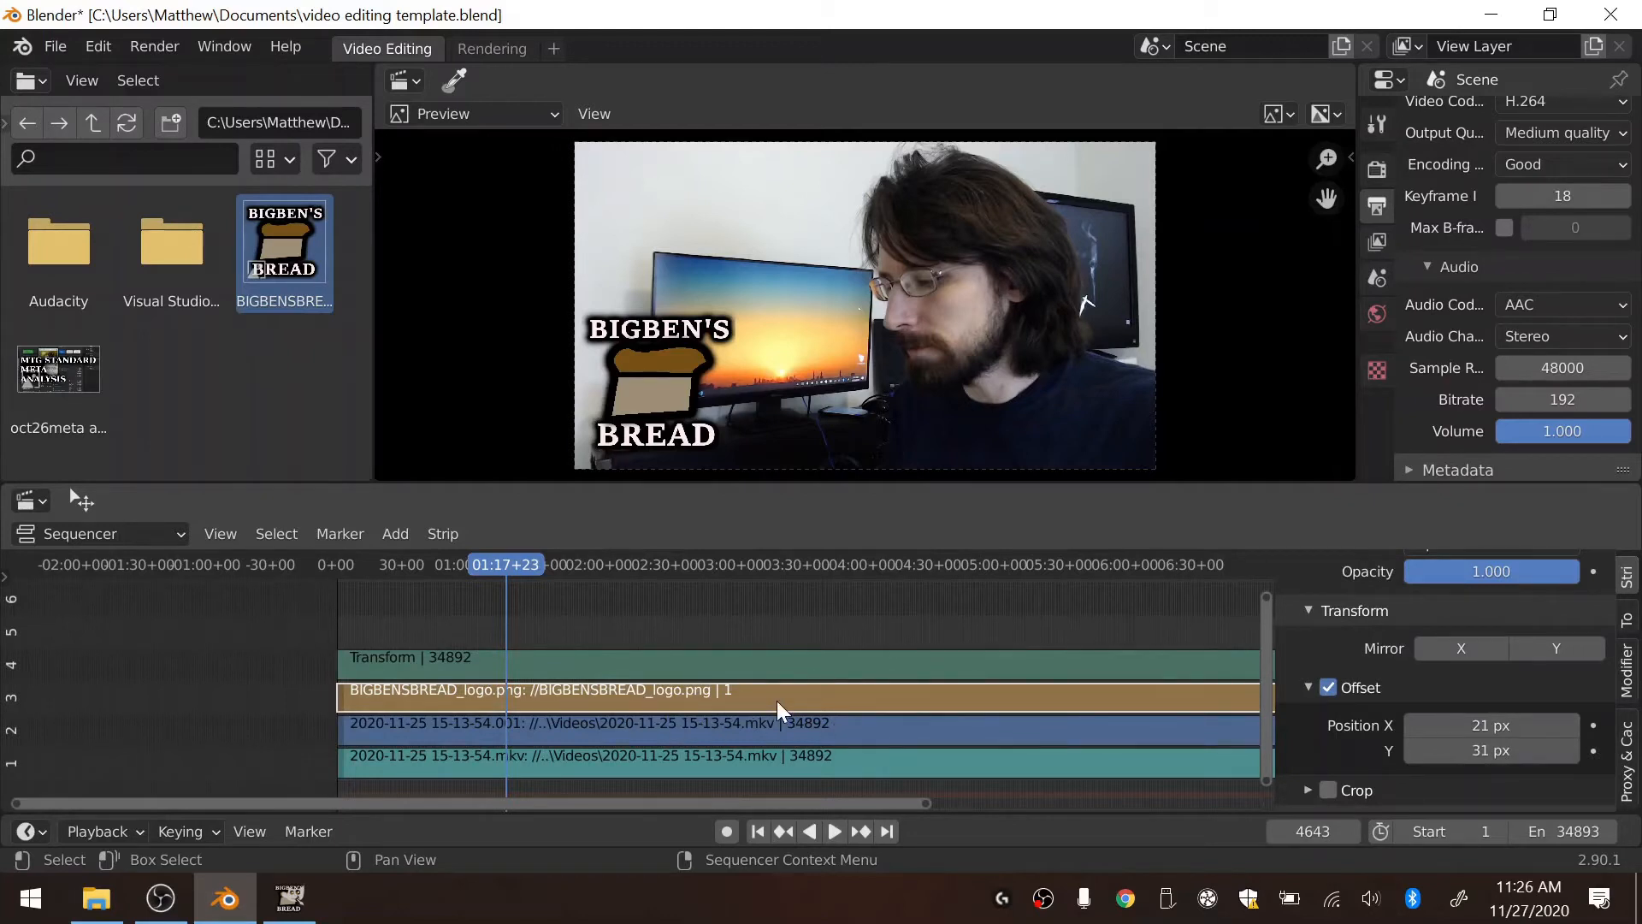
click(883, 658)
click(874, 700)
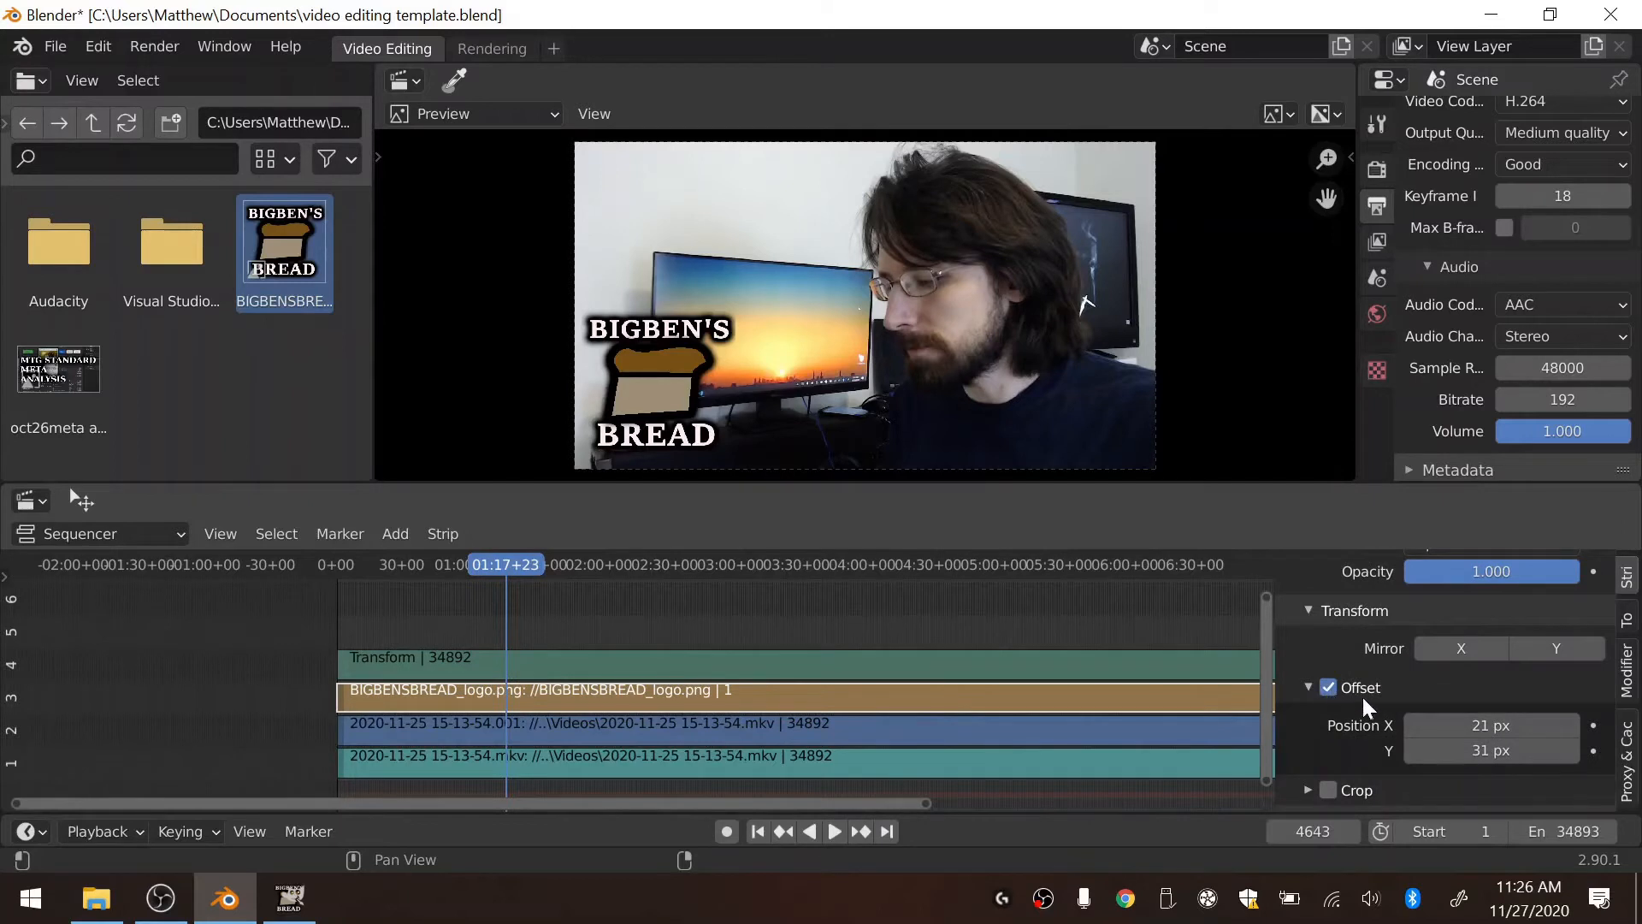
click(1326, 688)
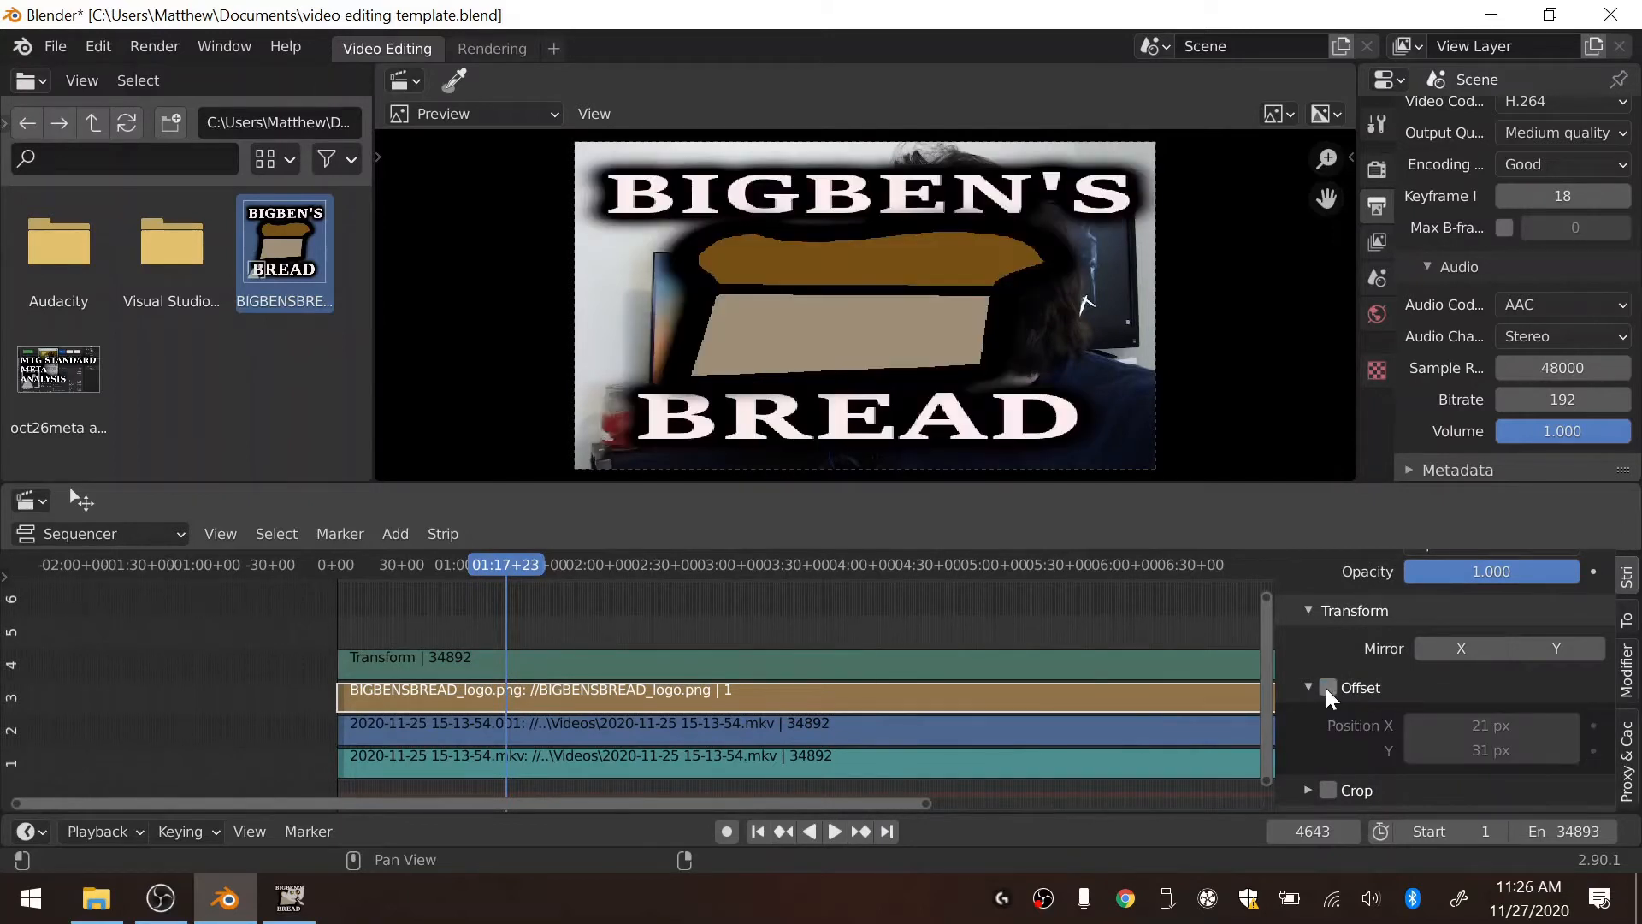
click(1327, 687)
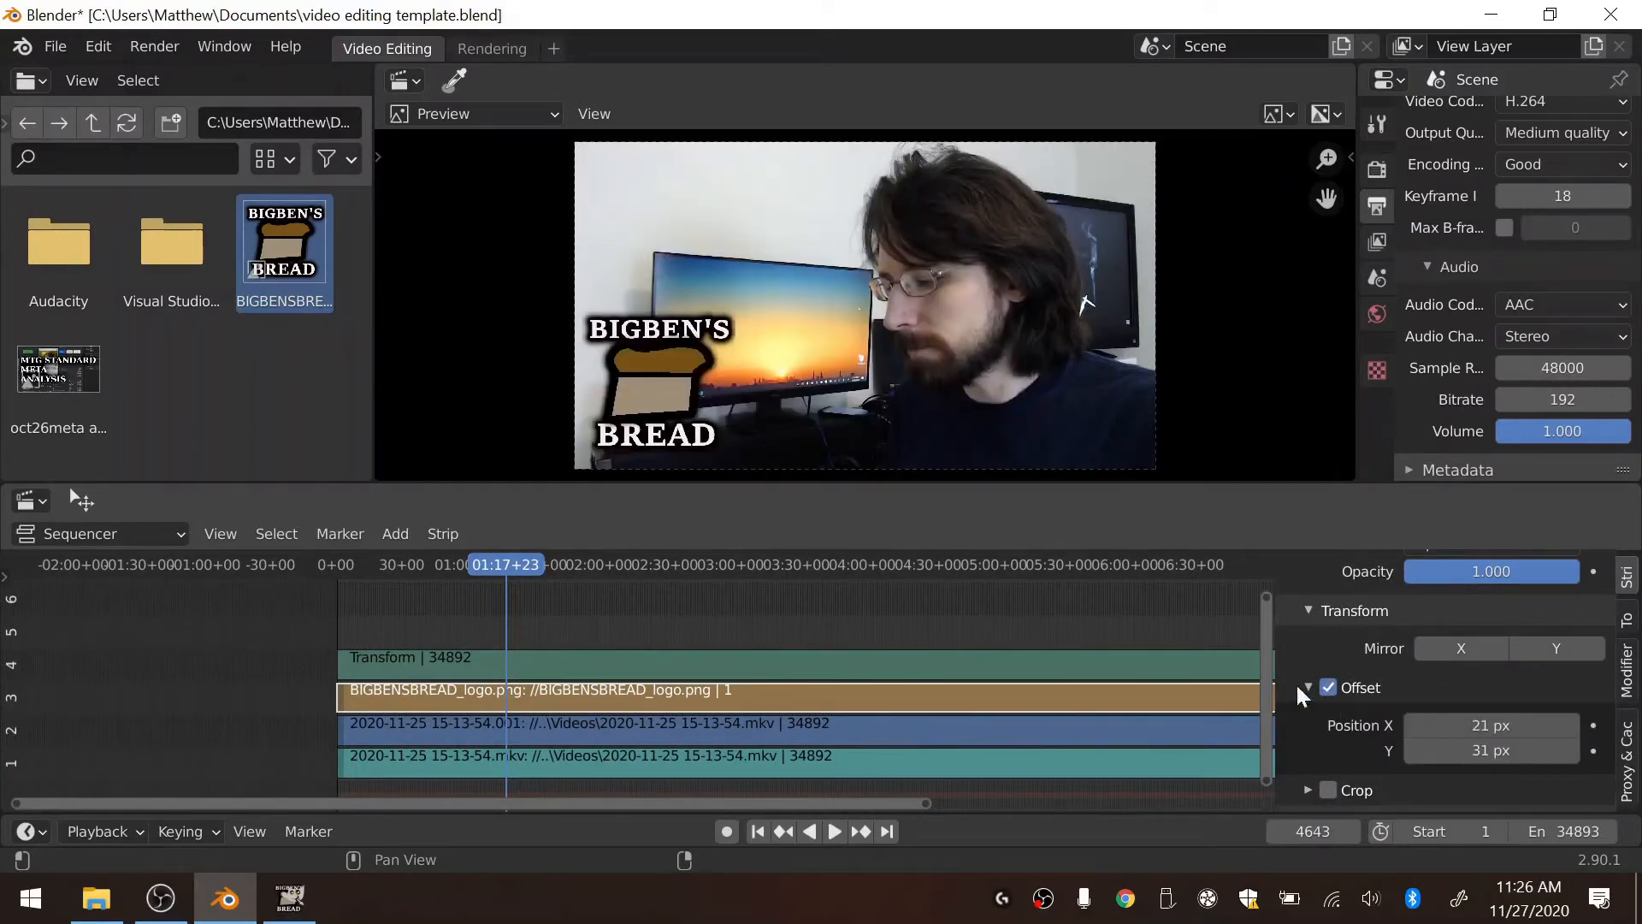
Step: Enable uniform scale on the Transform strip, set the scale to 0.52 and the position to about X -23.04, Y -23.22
click(929, 670)
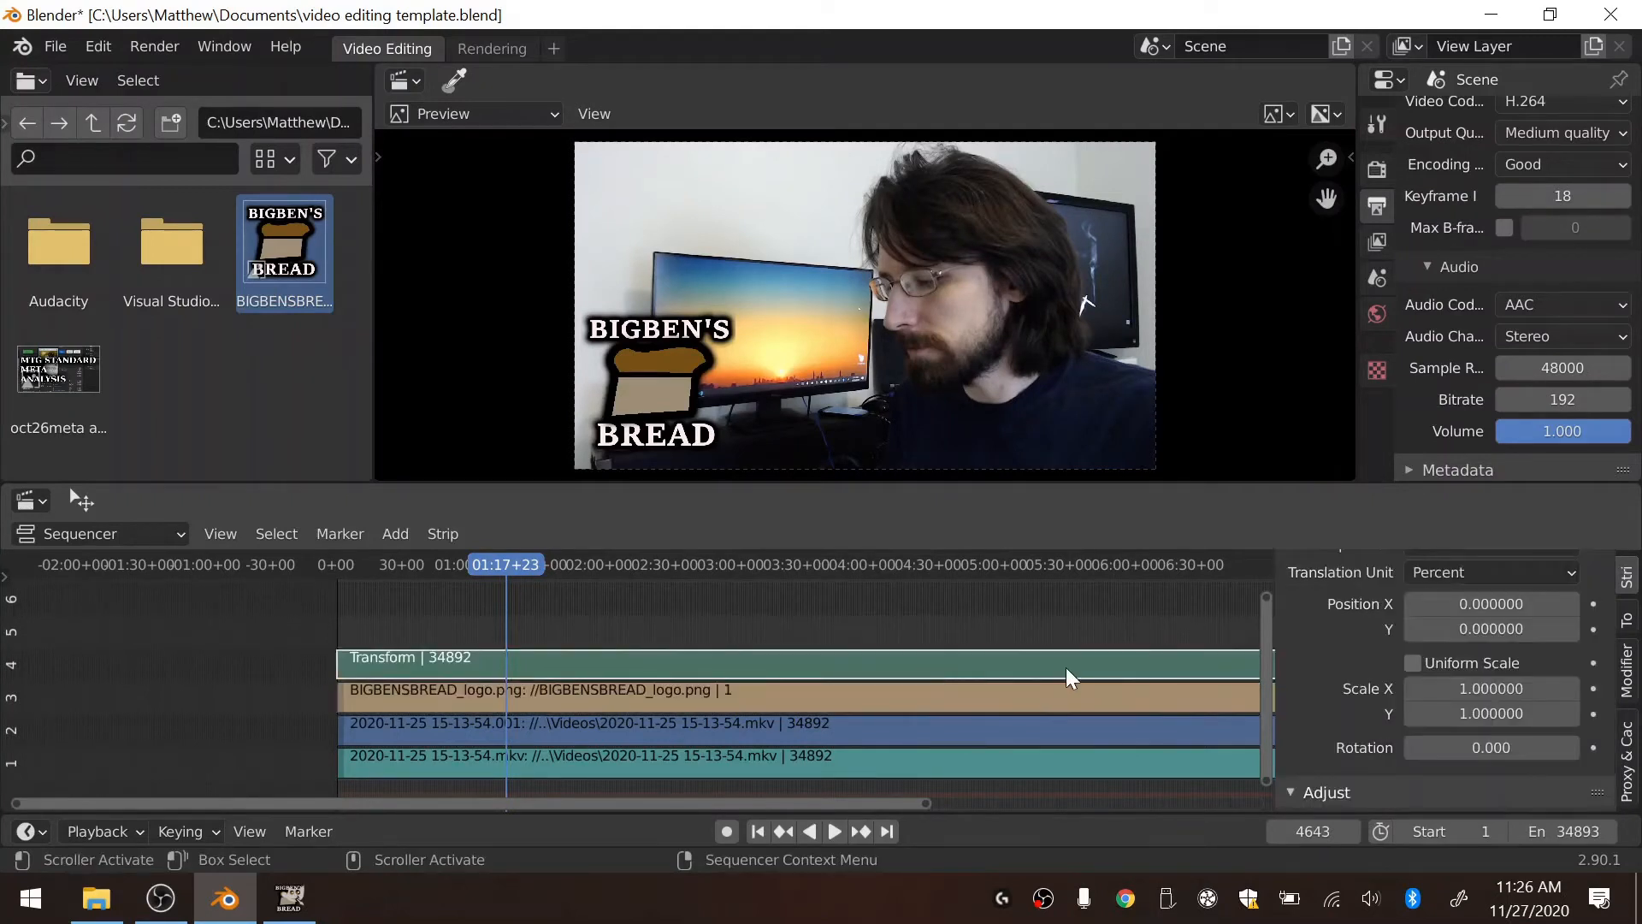
click(1413, 663)
drag(1431, 692, 1416, 688)
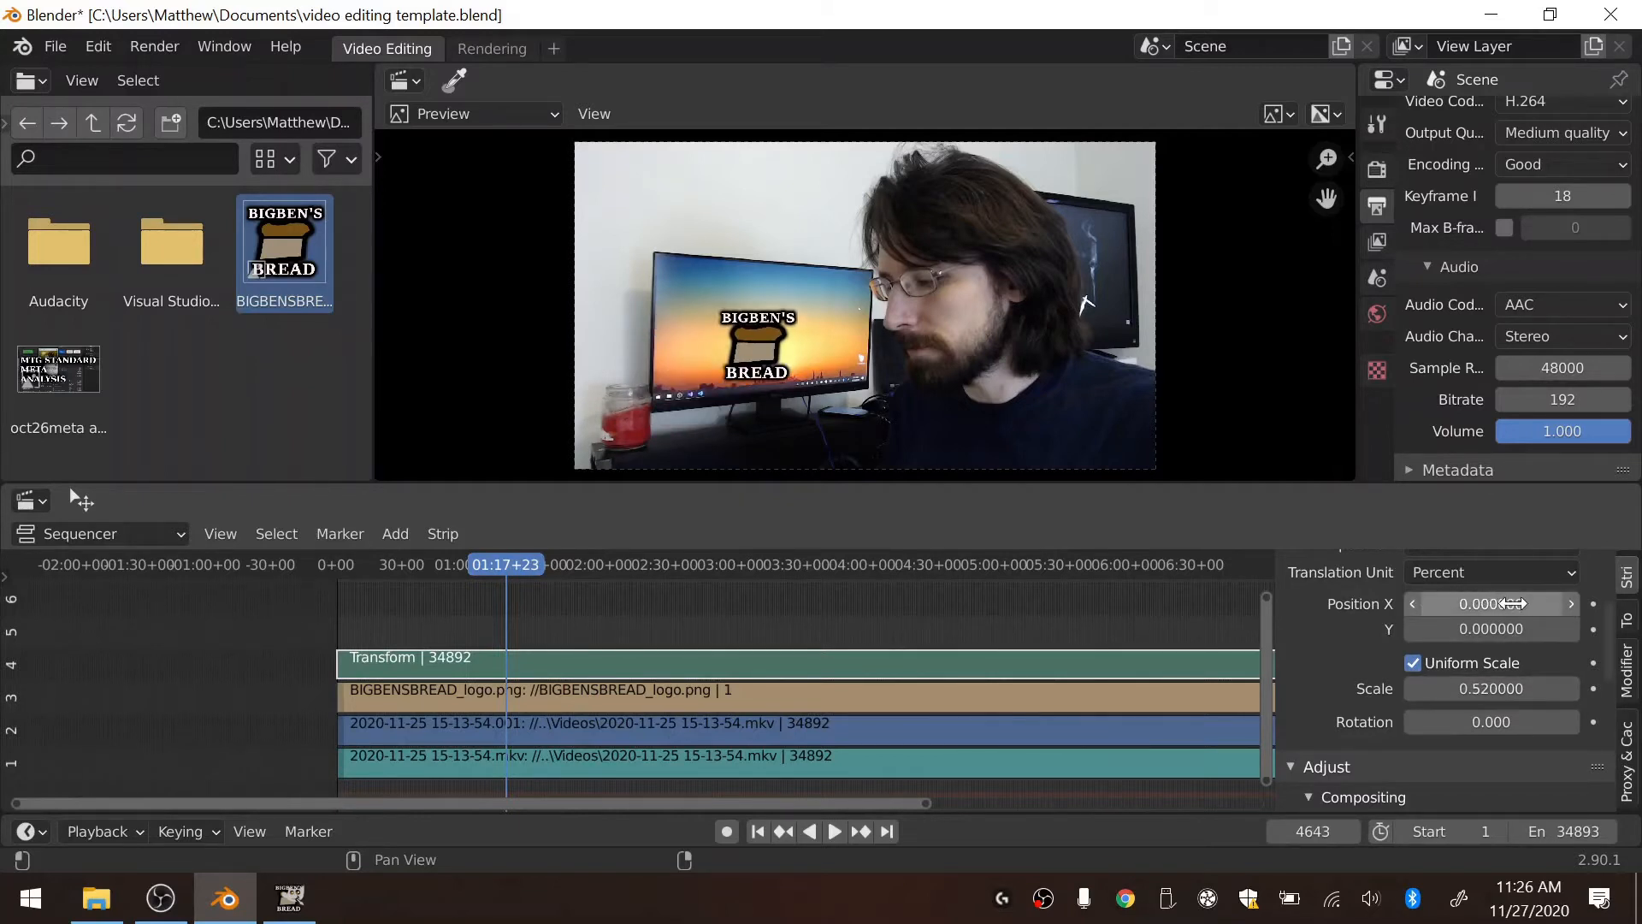
drag(1512, 604, 1326, 628)
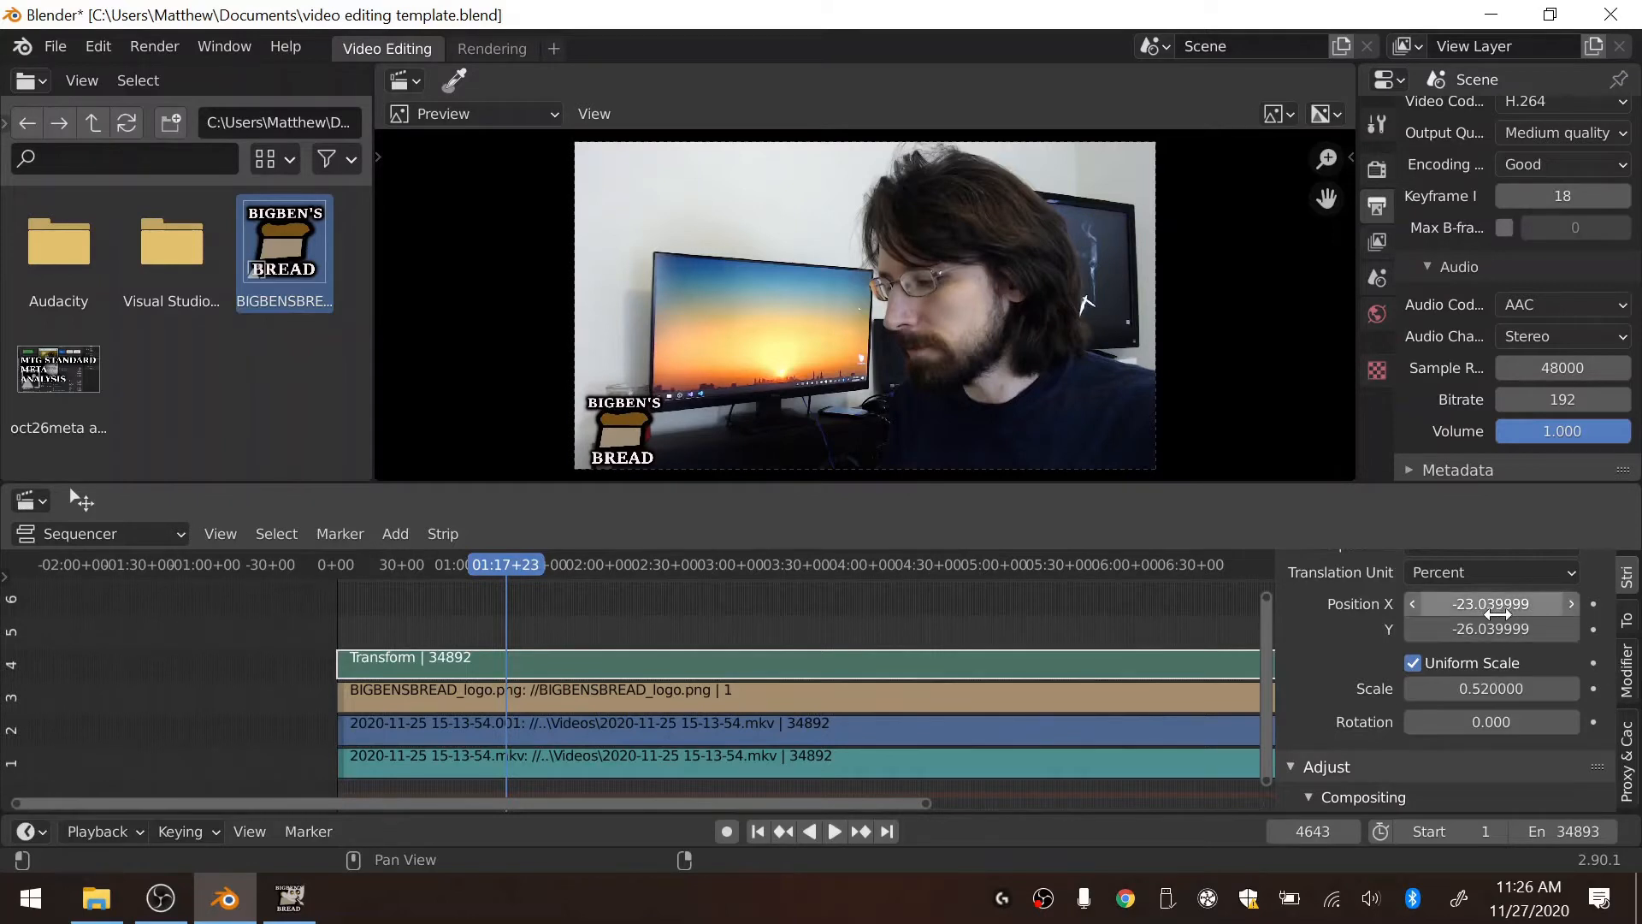
drag(1504, 629, 1493, 624)
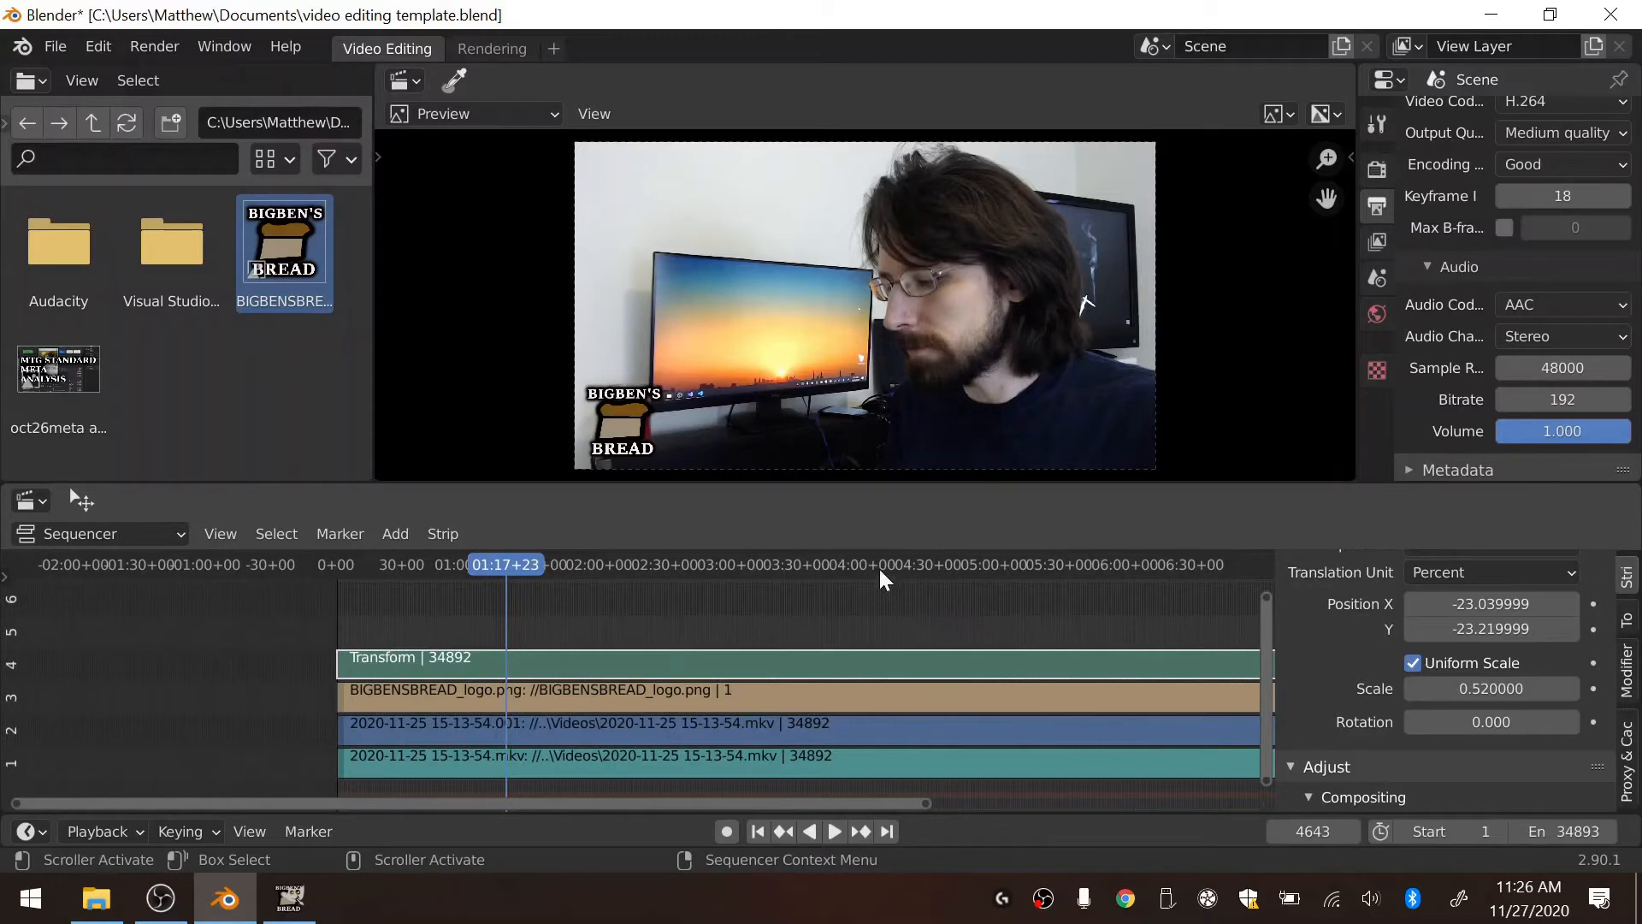
Step: Shift the logo horizontally with the Transform strip's Position X, and reset that value to 0
scroll(763, 604, down, 5)
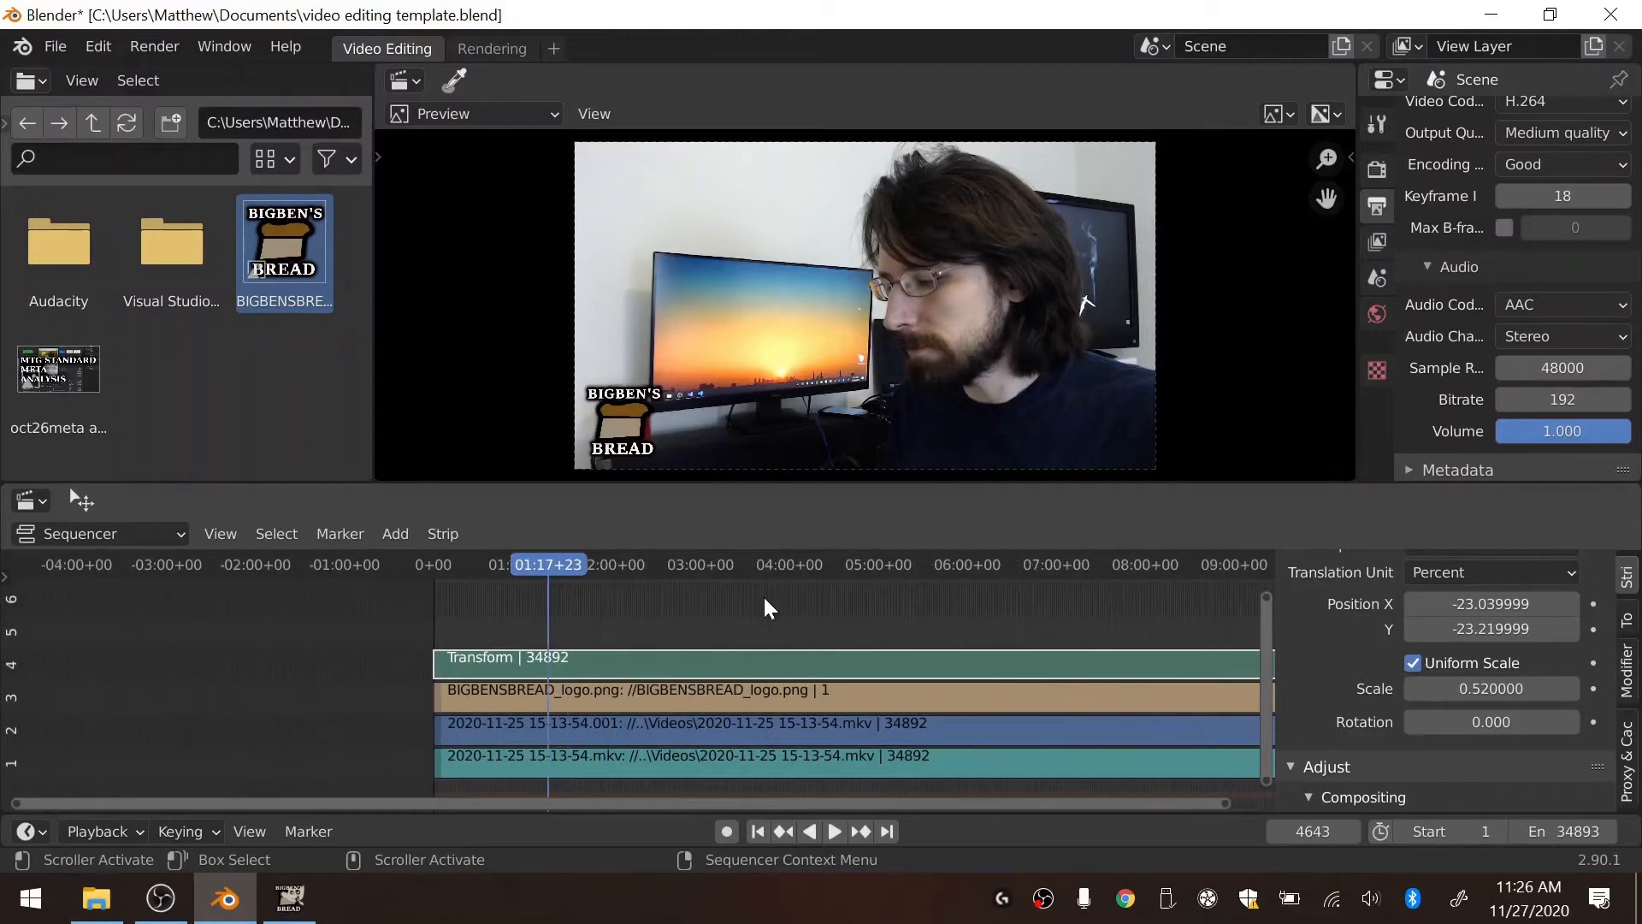
scroll(1009, 623, down, 1)
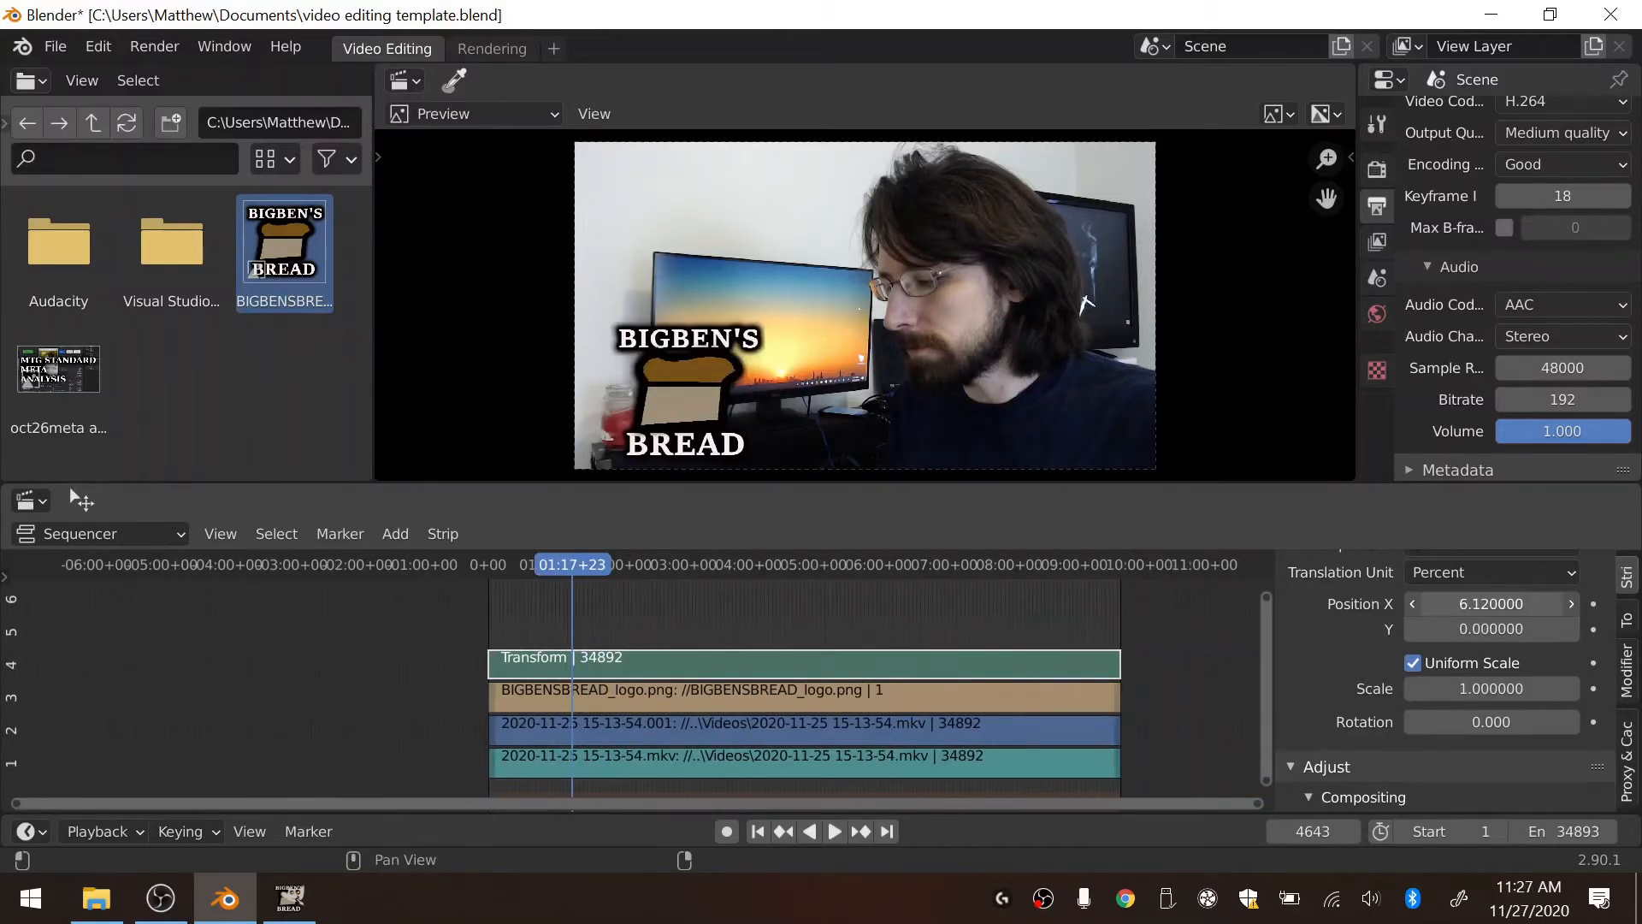
mouse_move(1491, 604)
mouse_down()
mouse_move(1467, 604)
mouse_move(1485, 605)
mouse_up()
click(1485, 604)
text(3.3)
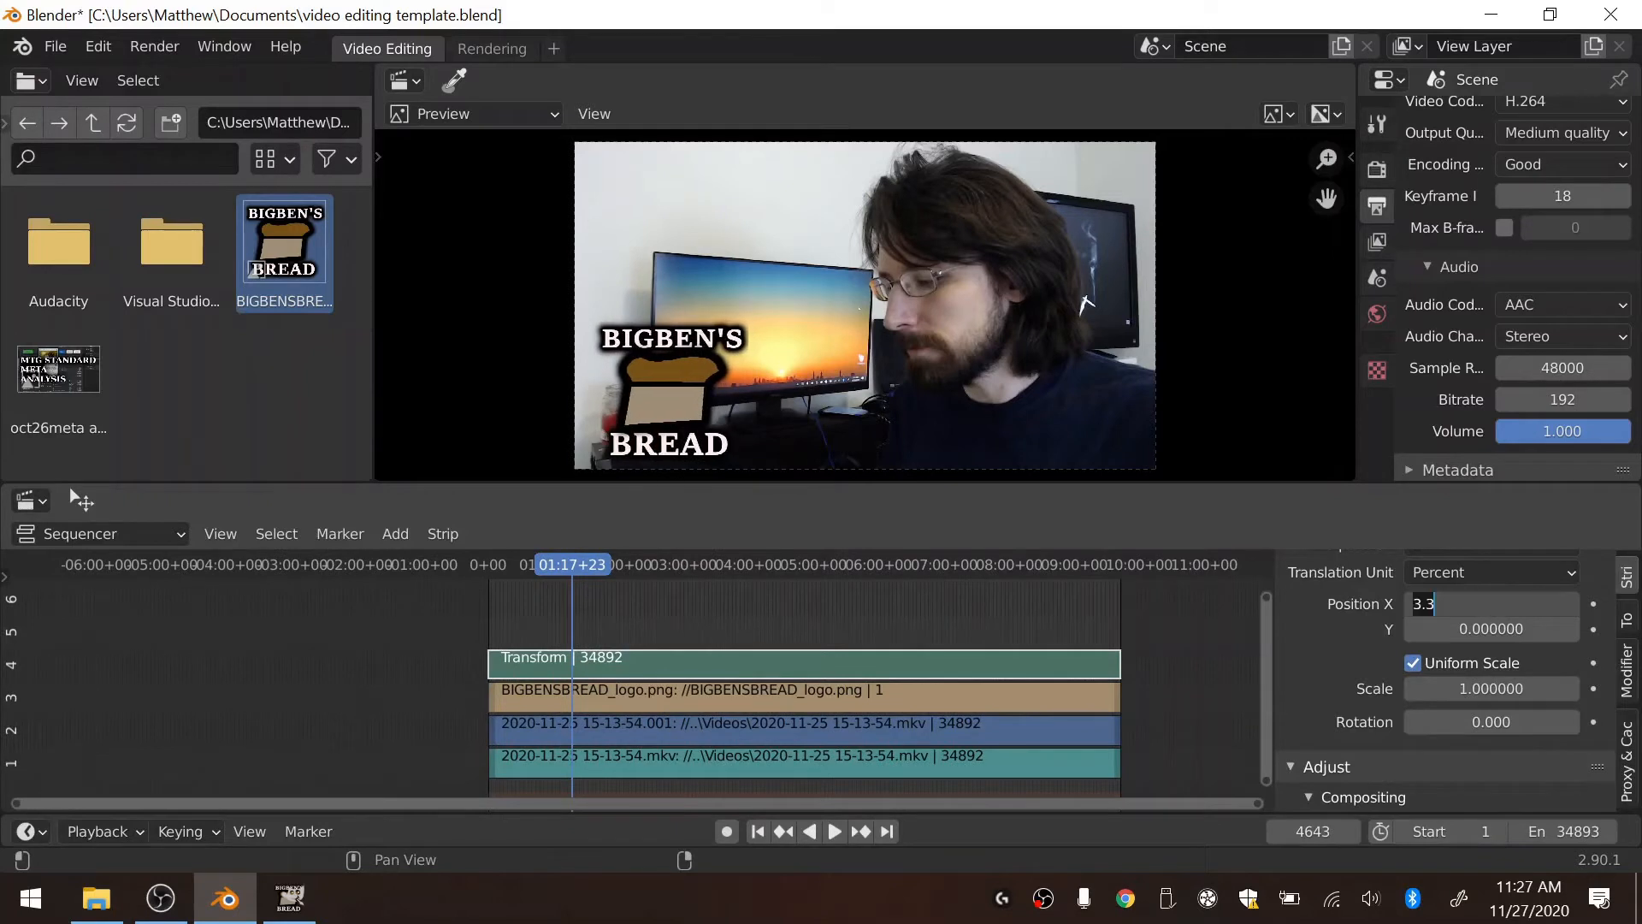
text(0)
key(Return)
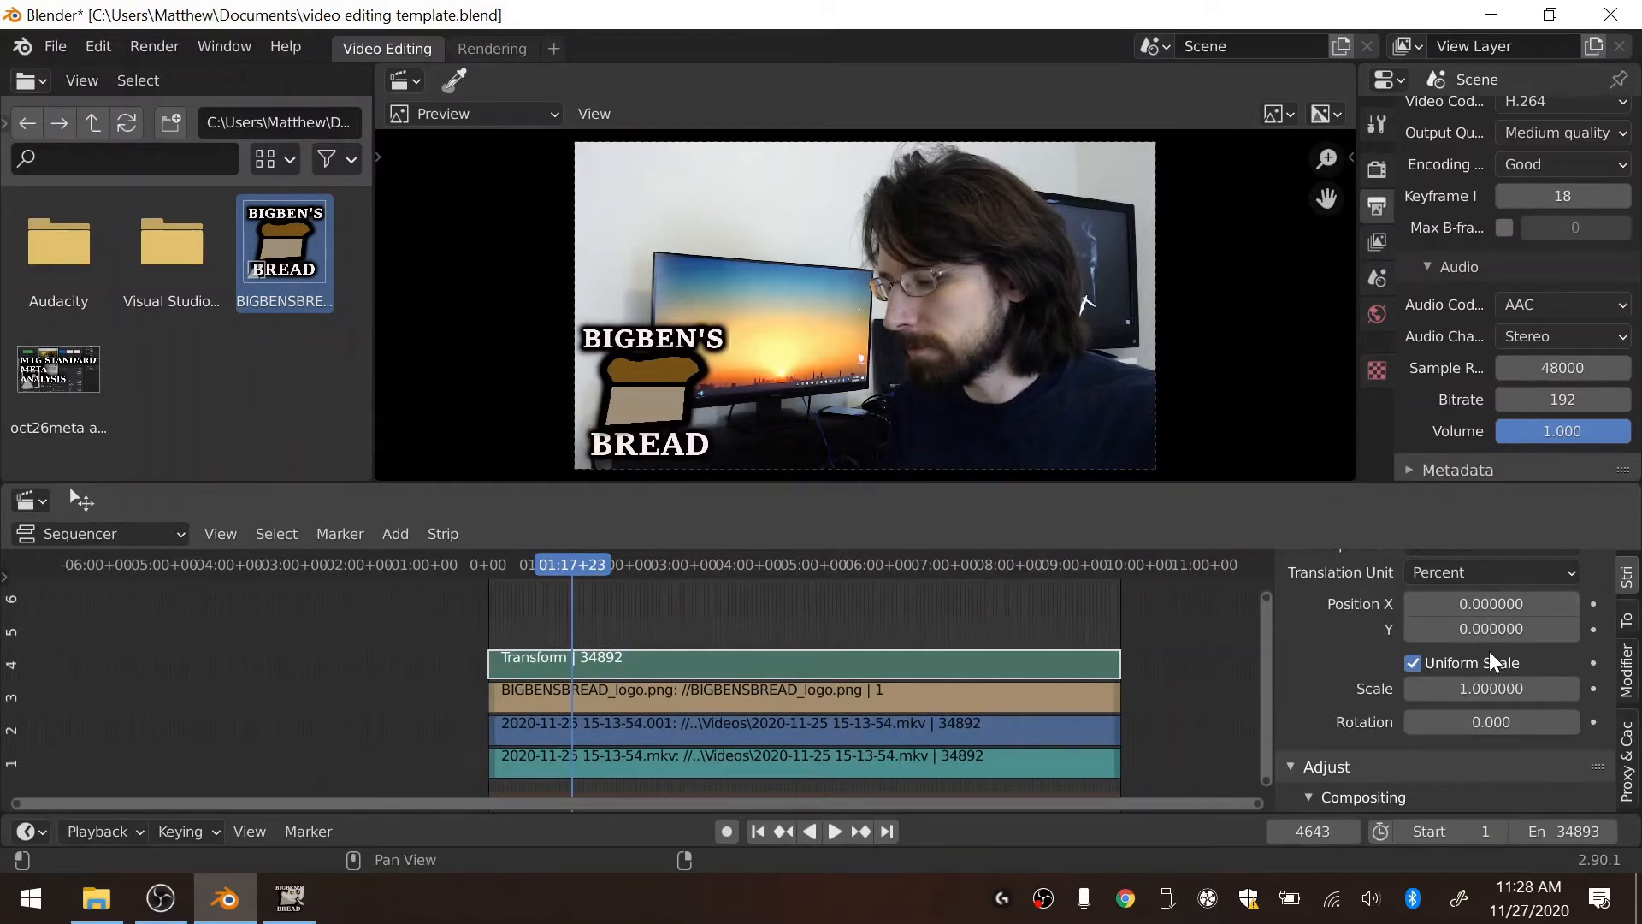
Step: Try a Transform strip position of about X 26.67 and Y -52.62, and vary the scale before resetting it to 1
drag(1452, 693, 1368, 685)
drag(1485, 600, 1523, 600)
drag(1430, 629, 1369, 629)
click(1491, 688)
text(1)
key(Return)
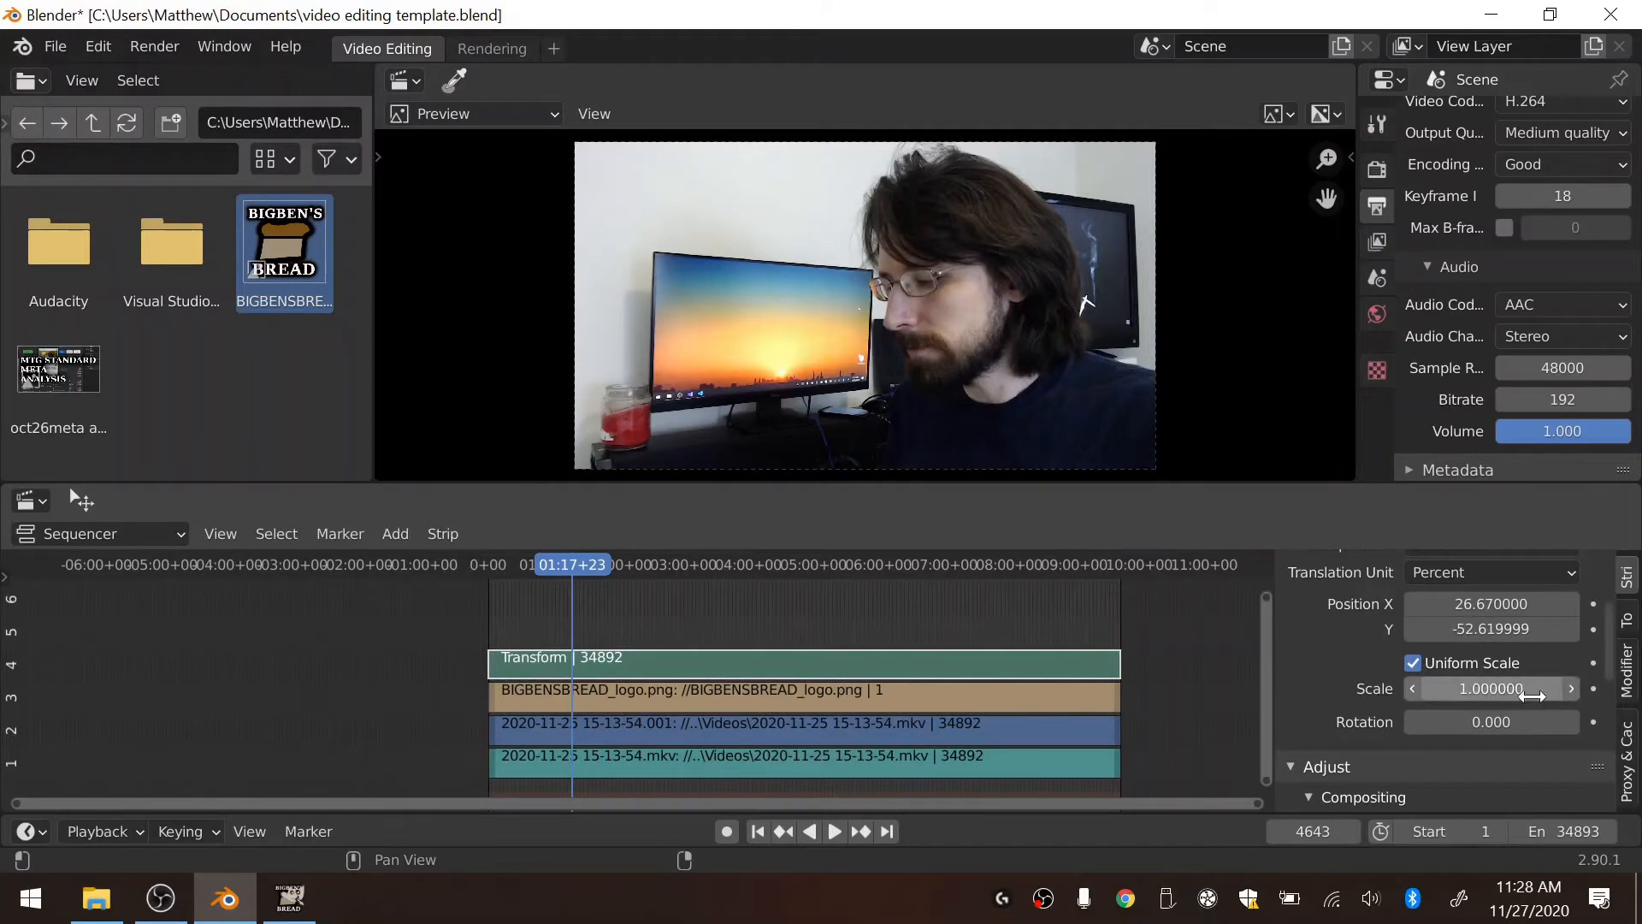
Step: Undo the recent position and scale changes on the Transform strip
key(ctrl+z)
key(ctrl+z)
key(ctrl+z)
key(ctrl+z)
key(ctrl+z)
key(ctrl+z)
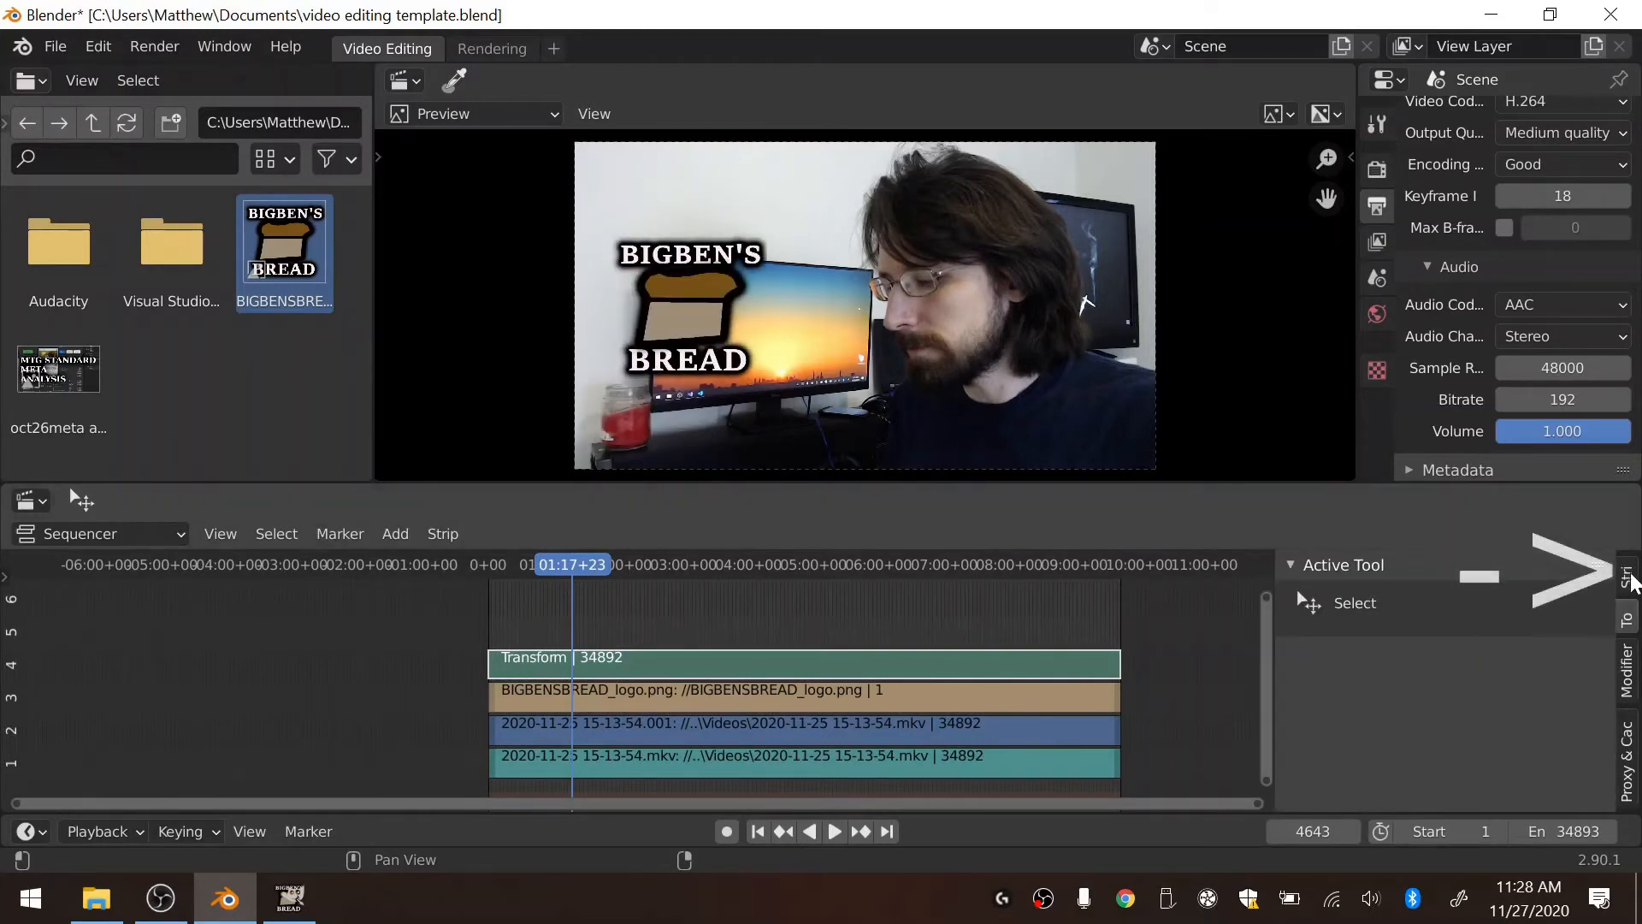
Step: Set the Transform strip's position to X 25, Y 25 and its uniform scale to 1.25
click(1630, 577)
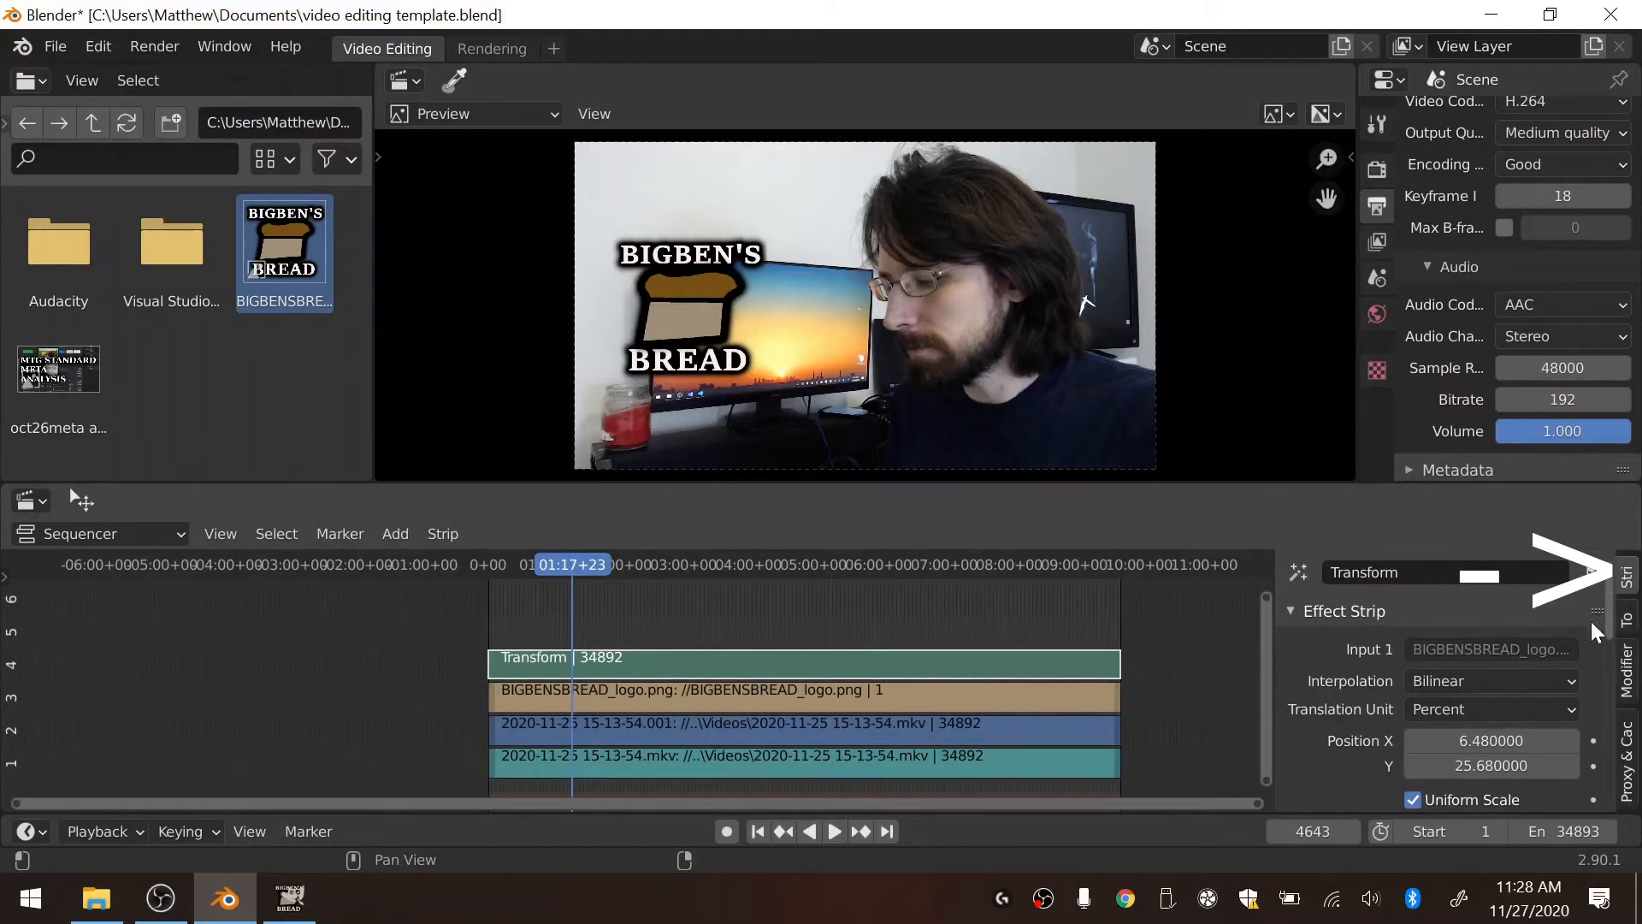
scroll(1591, 622, down, 2)
click(1492, 672)
key(Tab)
text(25)
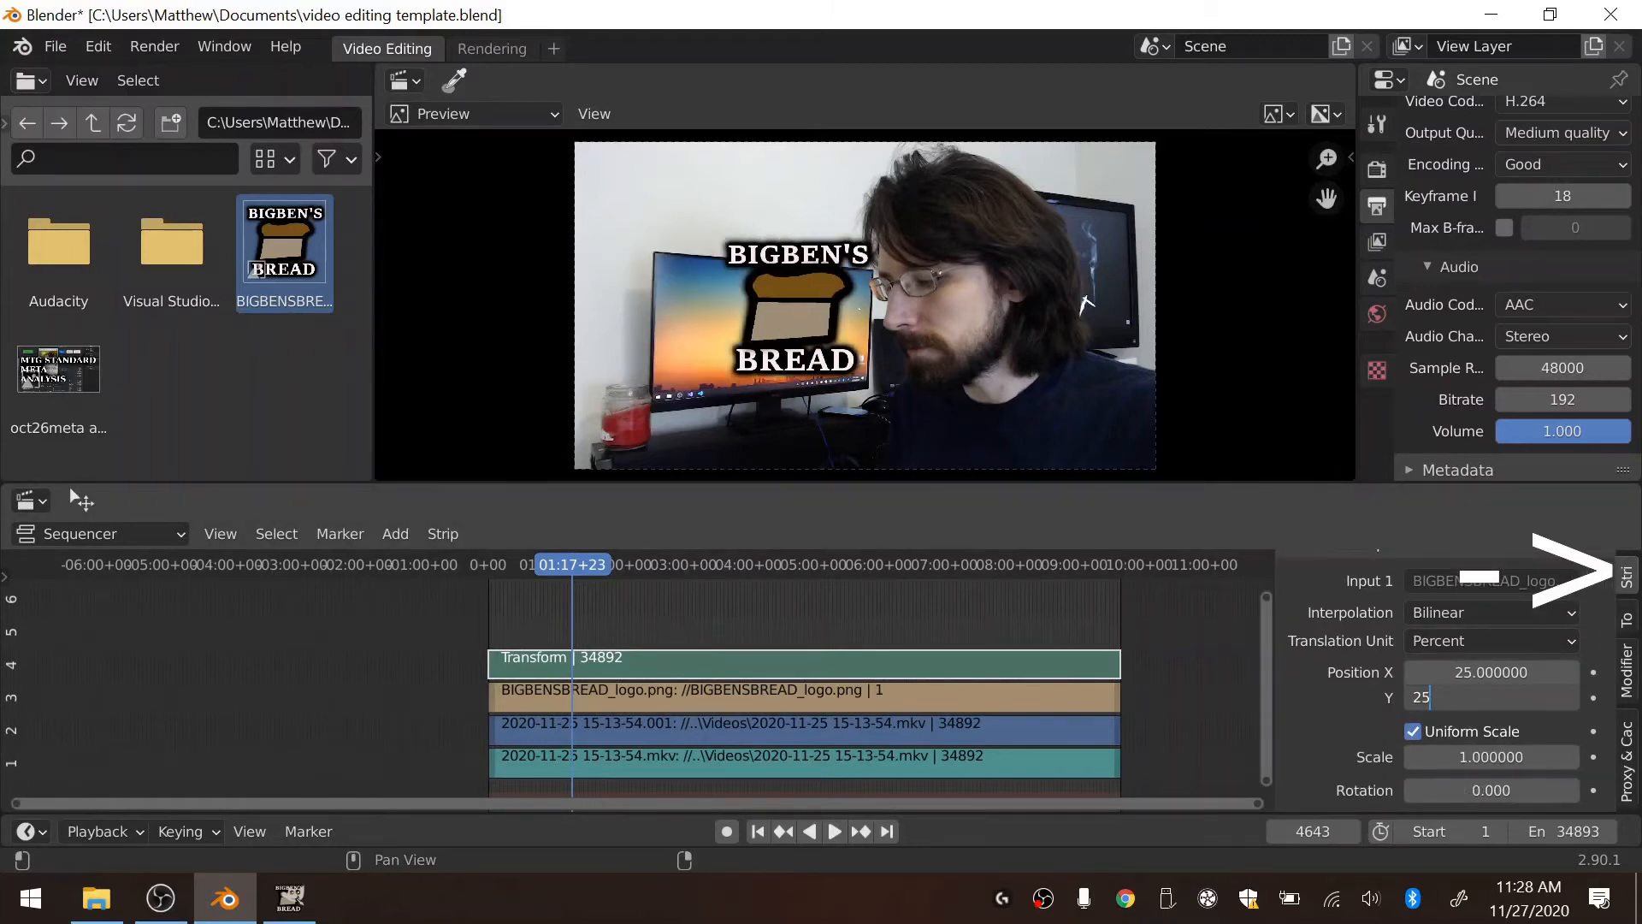
key(Tab)
text(1.25)
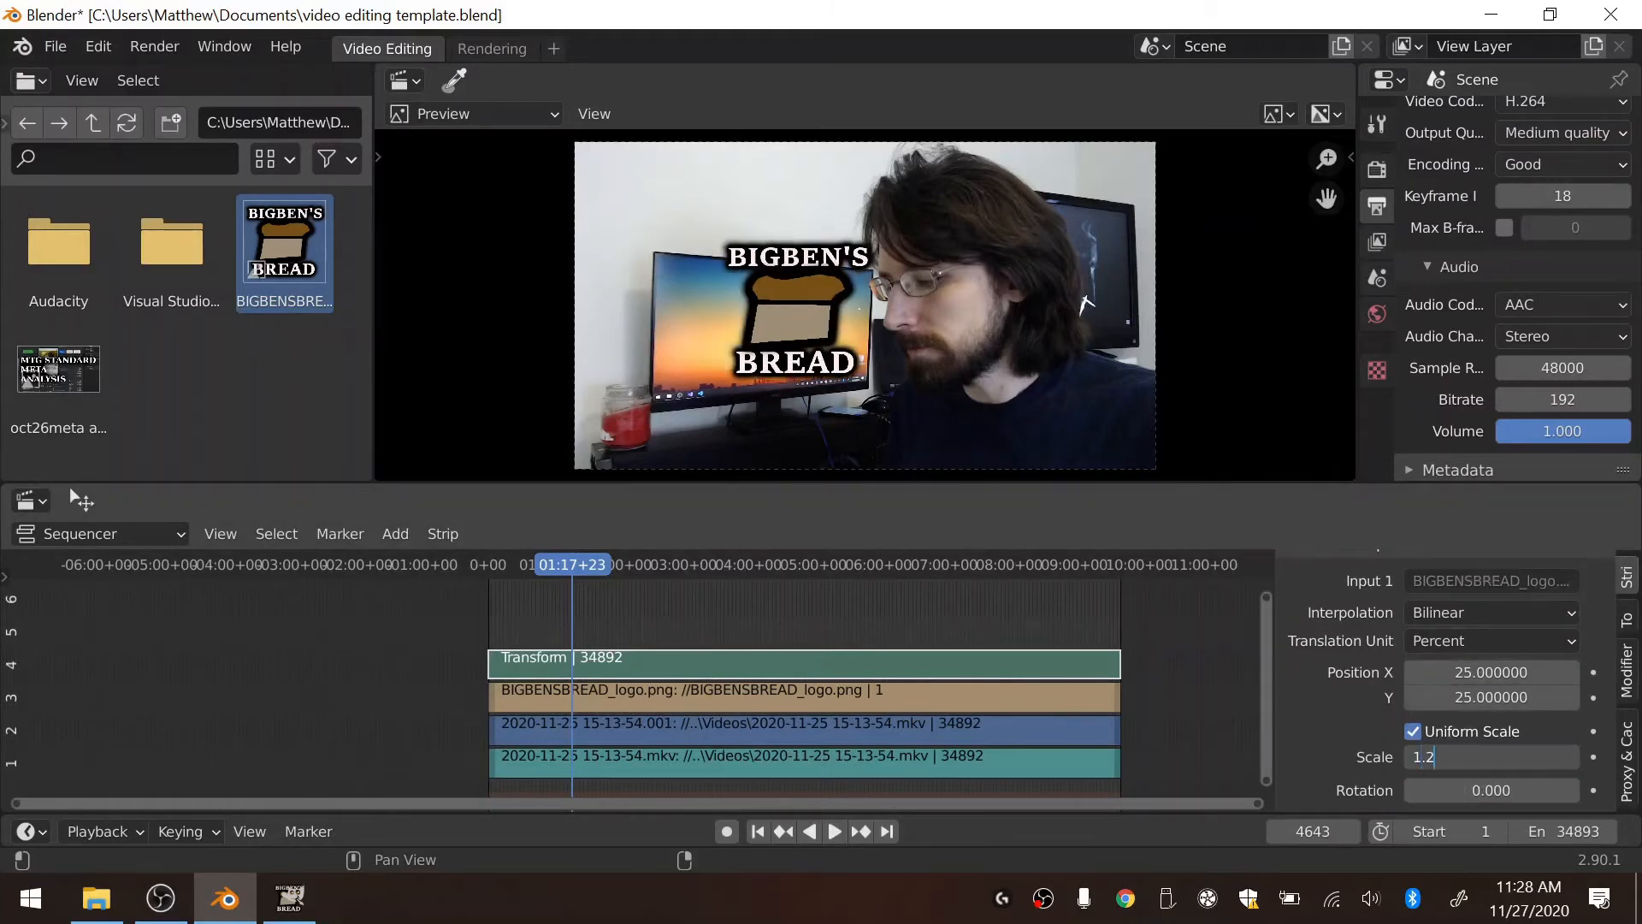
key(Return)
Step: Set the Transform strip's scale to 0.5 and its Position X to -22
click(1489, 757)
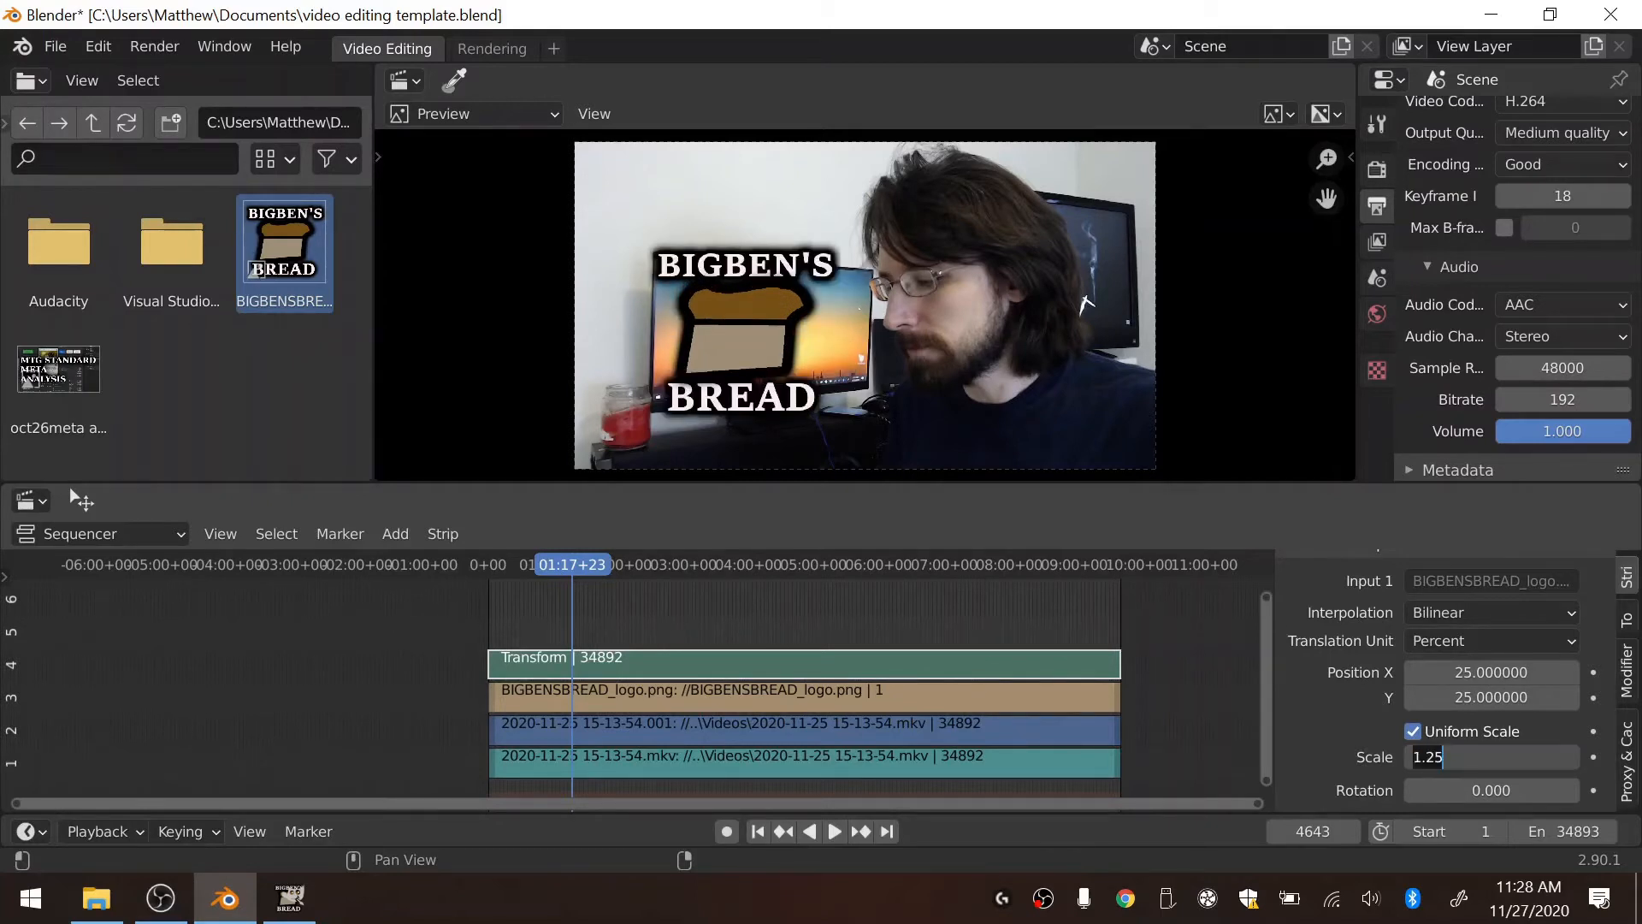
key(BackSpace)
key(Return)
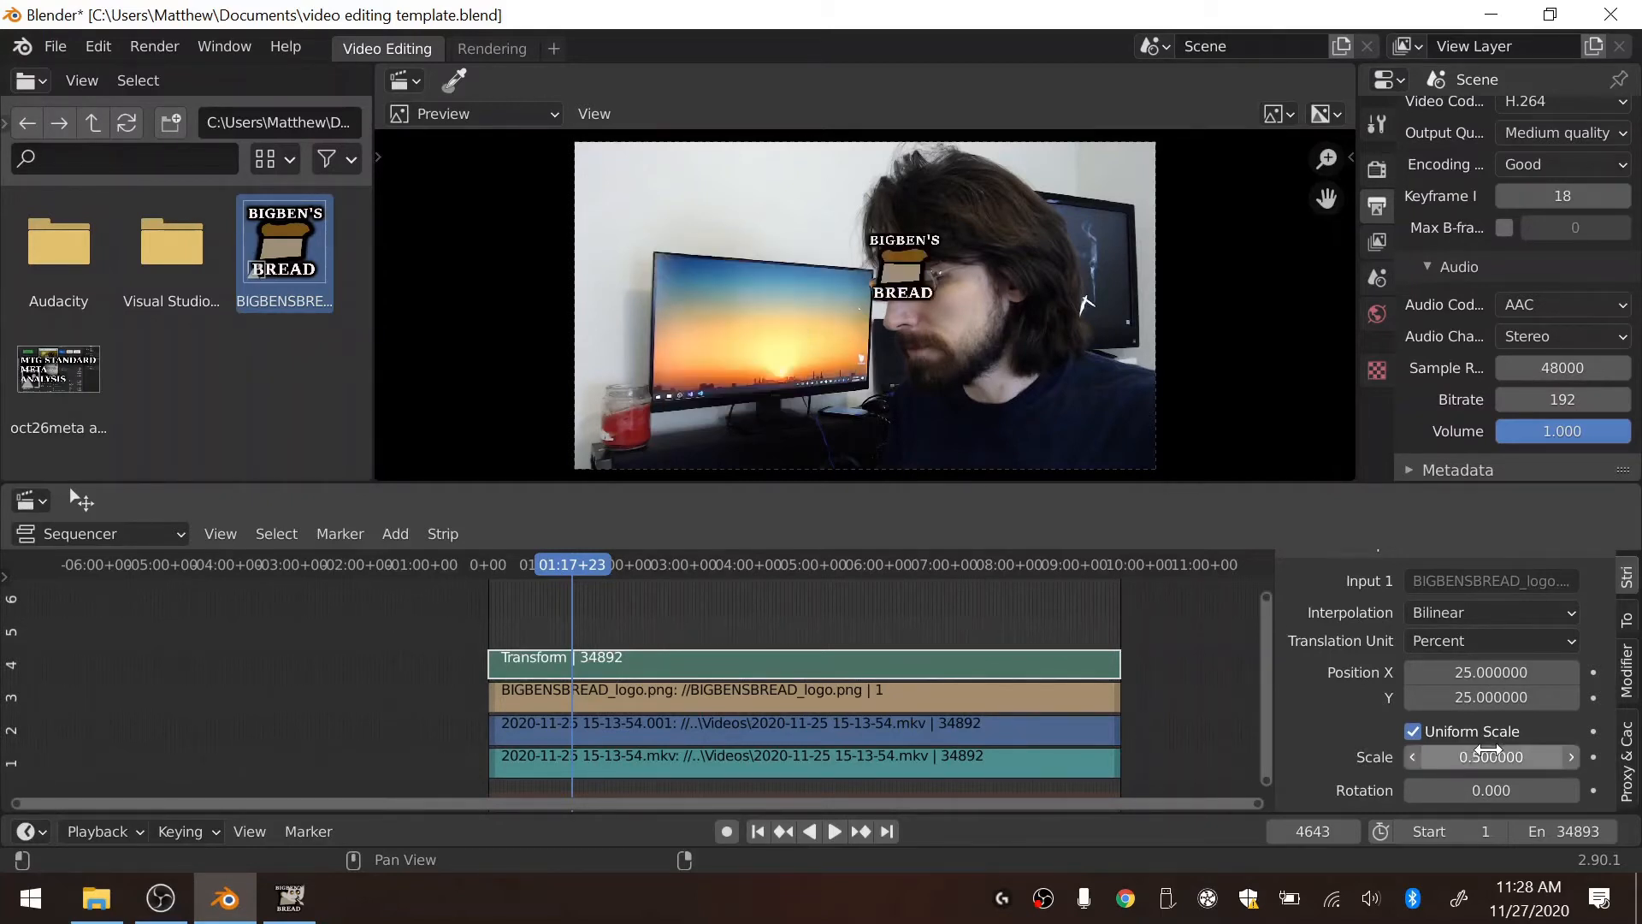
click(1492, 673)
text(25.0)
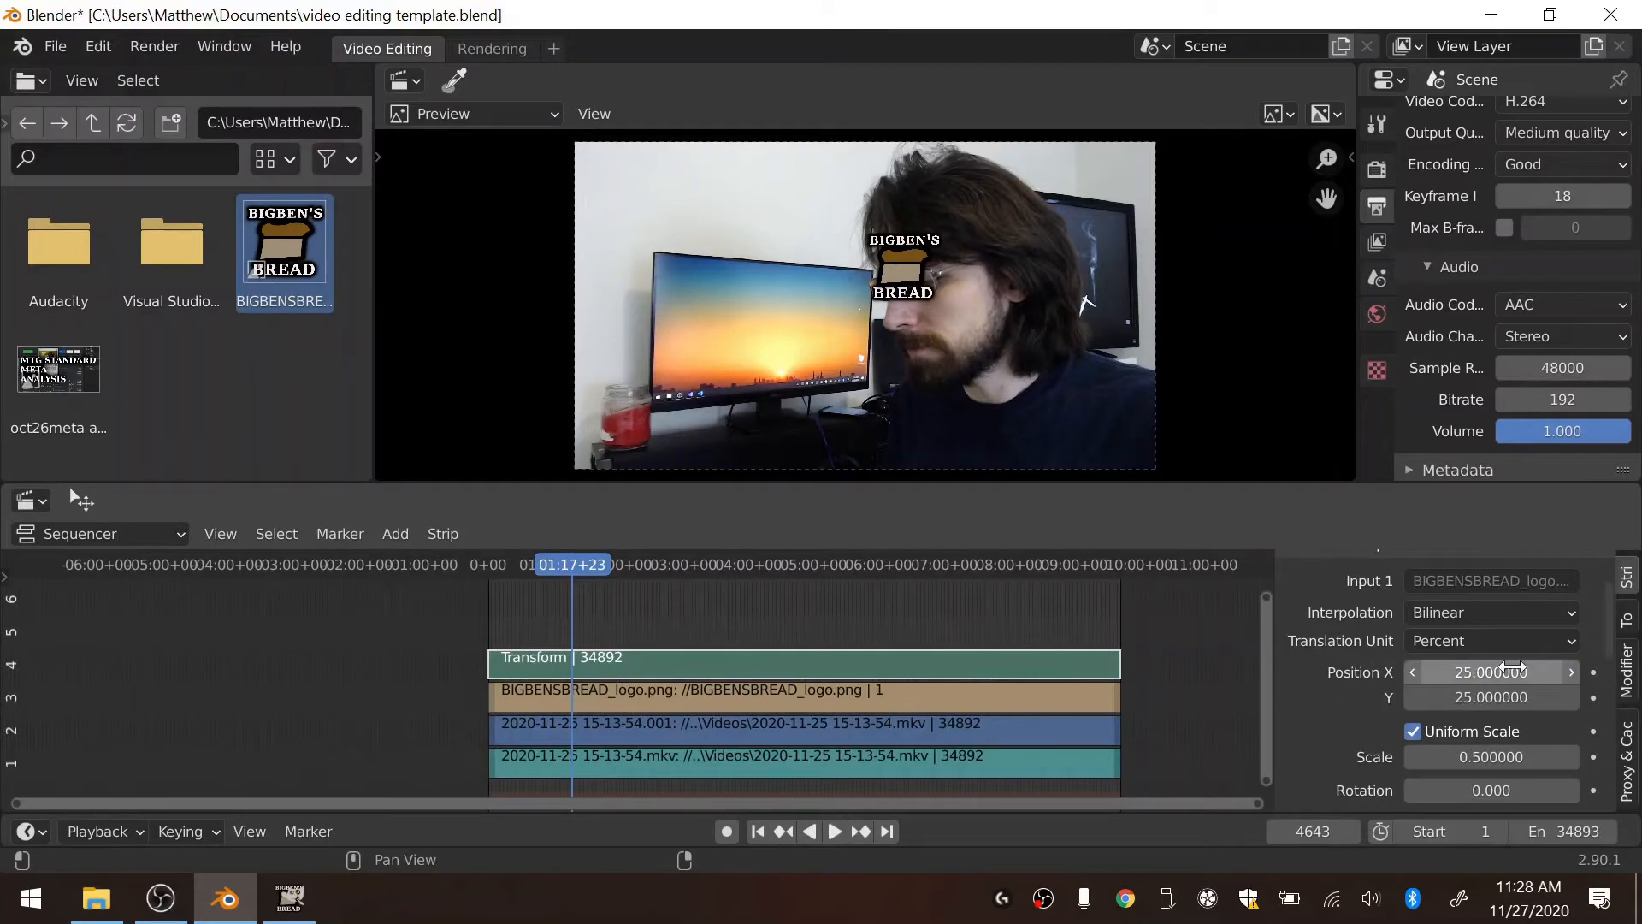
click(1307, 683)
drag(1492, 672, 133, 672)
click(1492, 673)
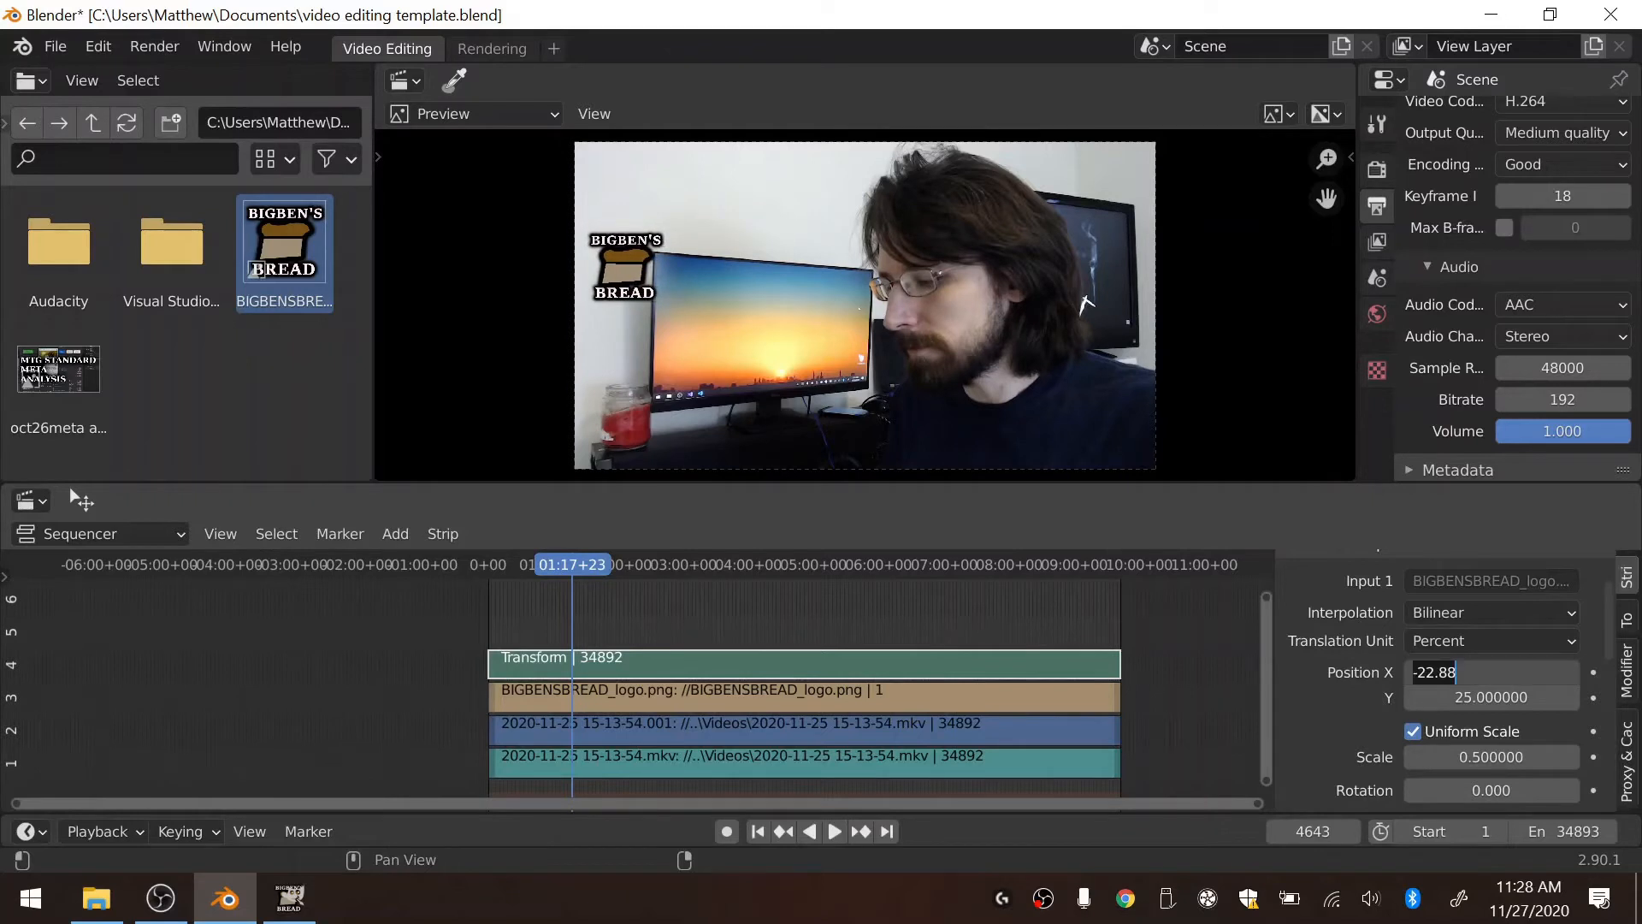
text(-)
key(Tab)
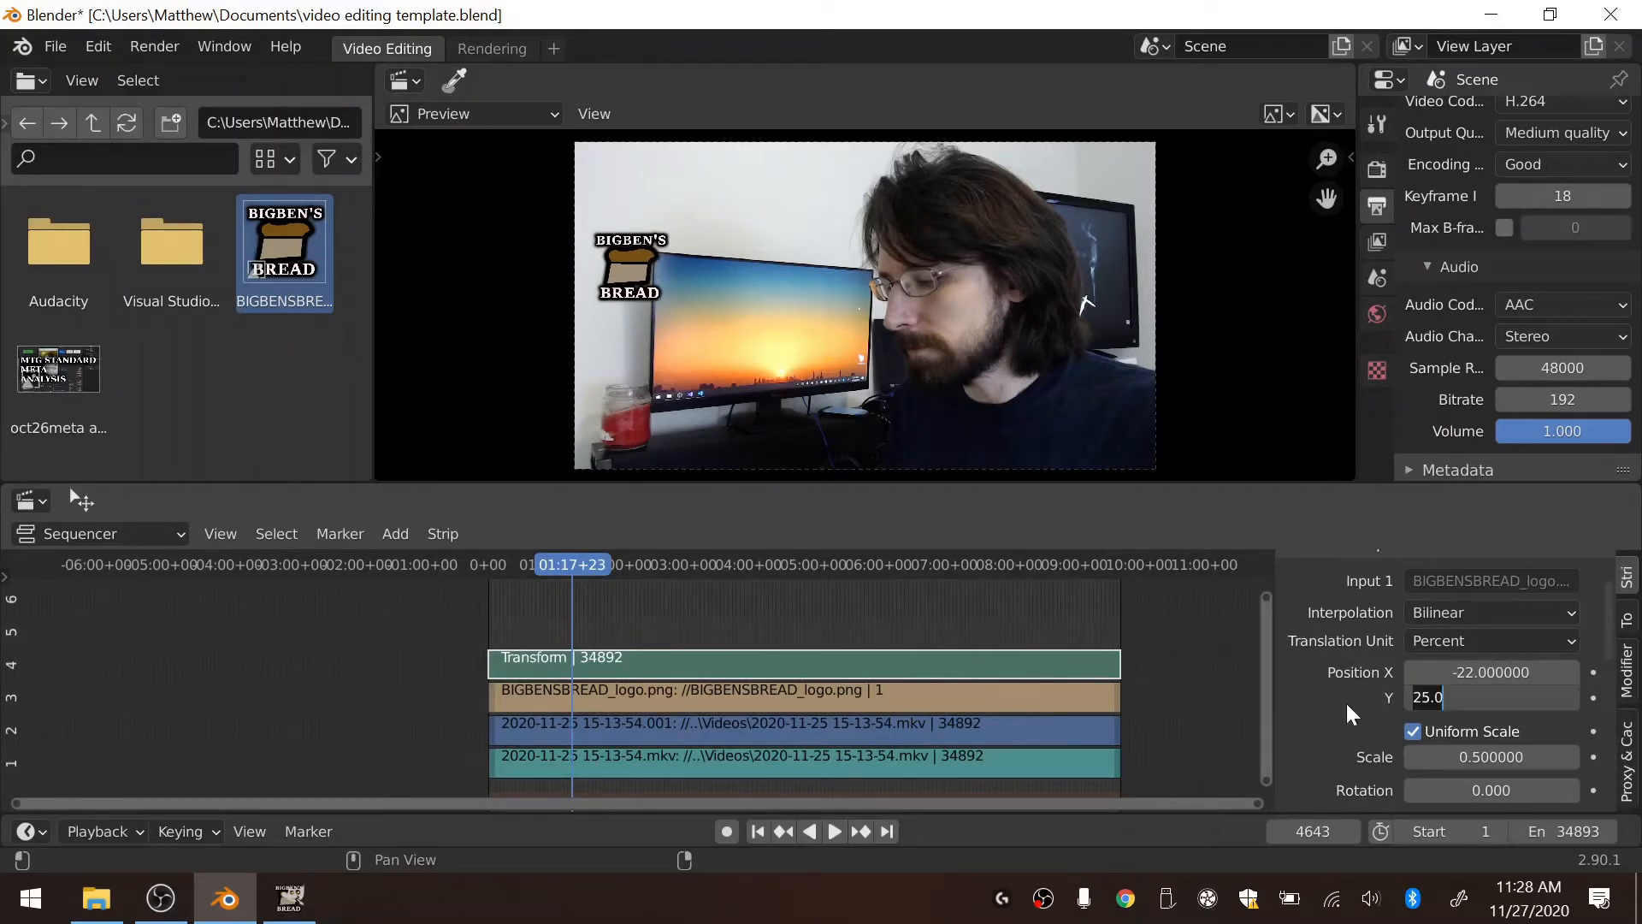
Step: Move the logo down by setting the Transform strip's Position Y to -20, and deselect the strip
text(-14.78)
key(Return)
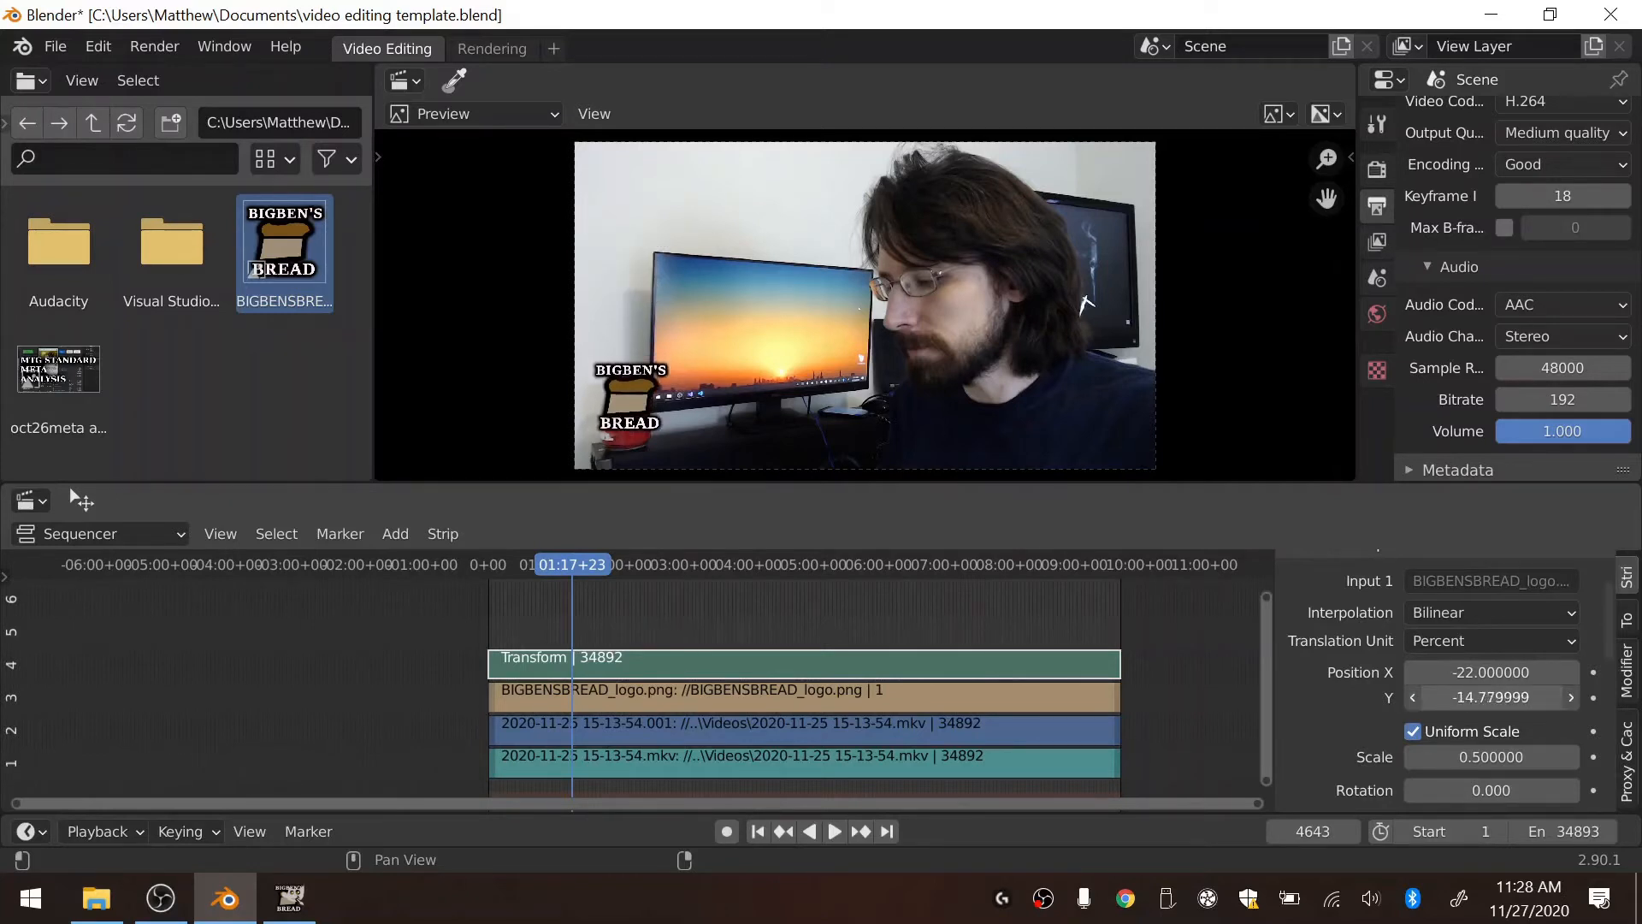
drag(1490, 698, 1365, 697)
click(1491, 697)
text(-20)
key(Return)
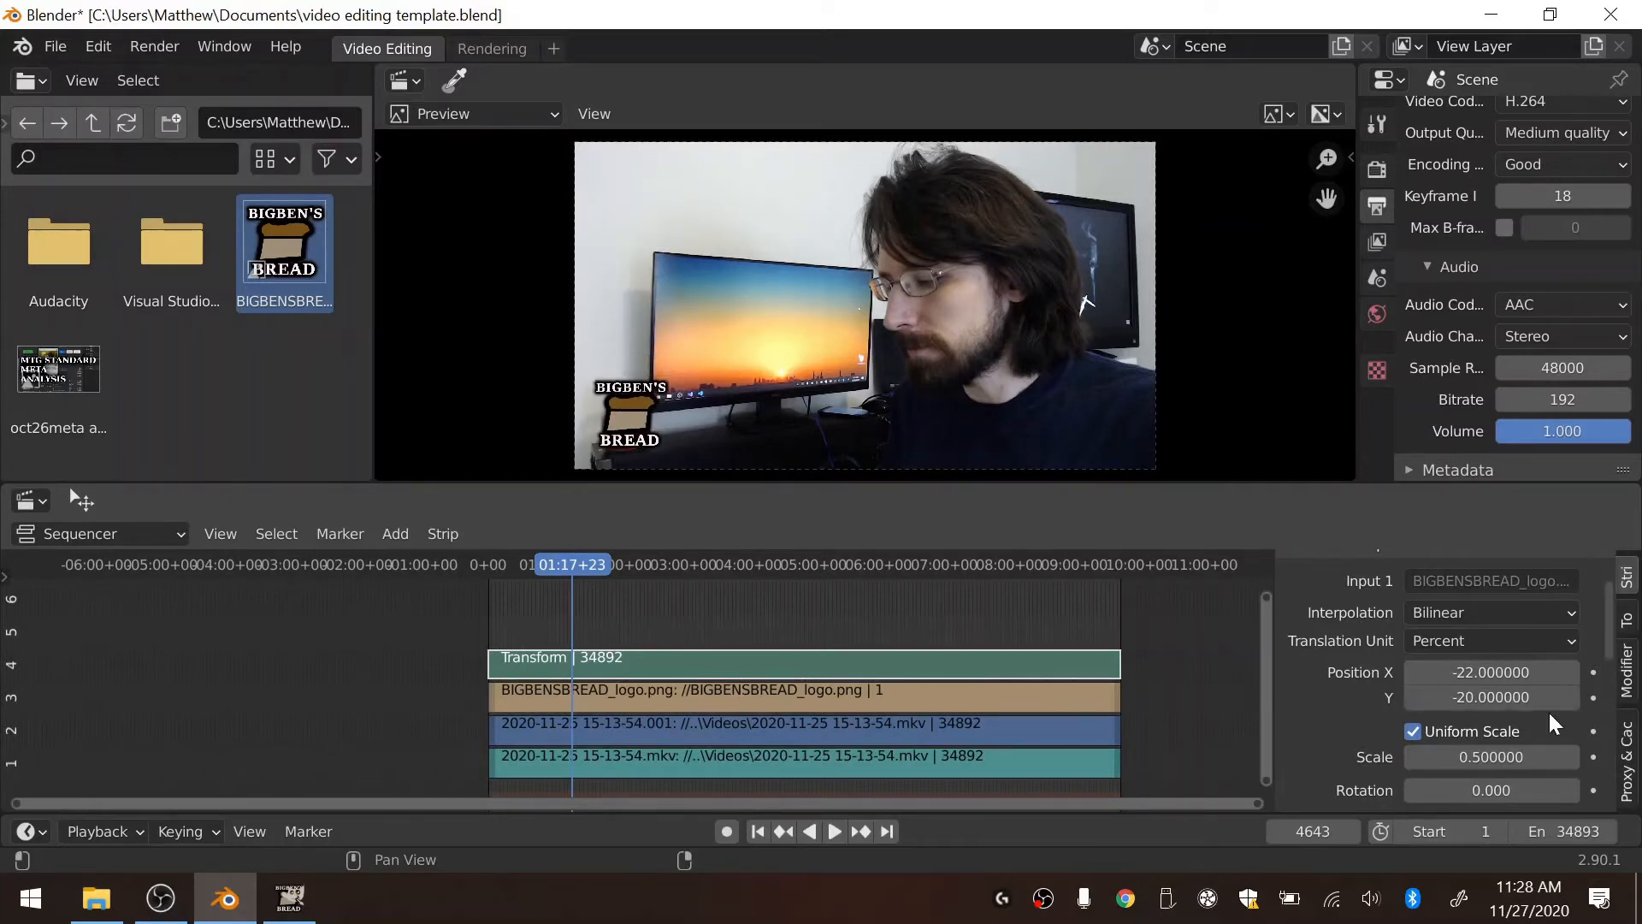
click(1161, 697)
Step: Play and scrub through the clip to check the logo overlay at different times
scroll(1309, 665, down, 1)
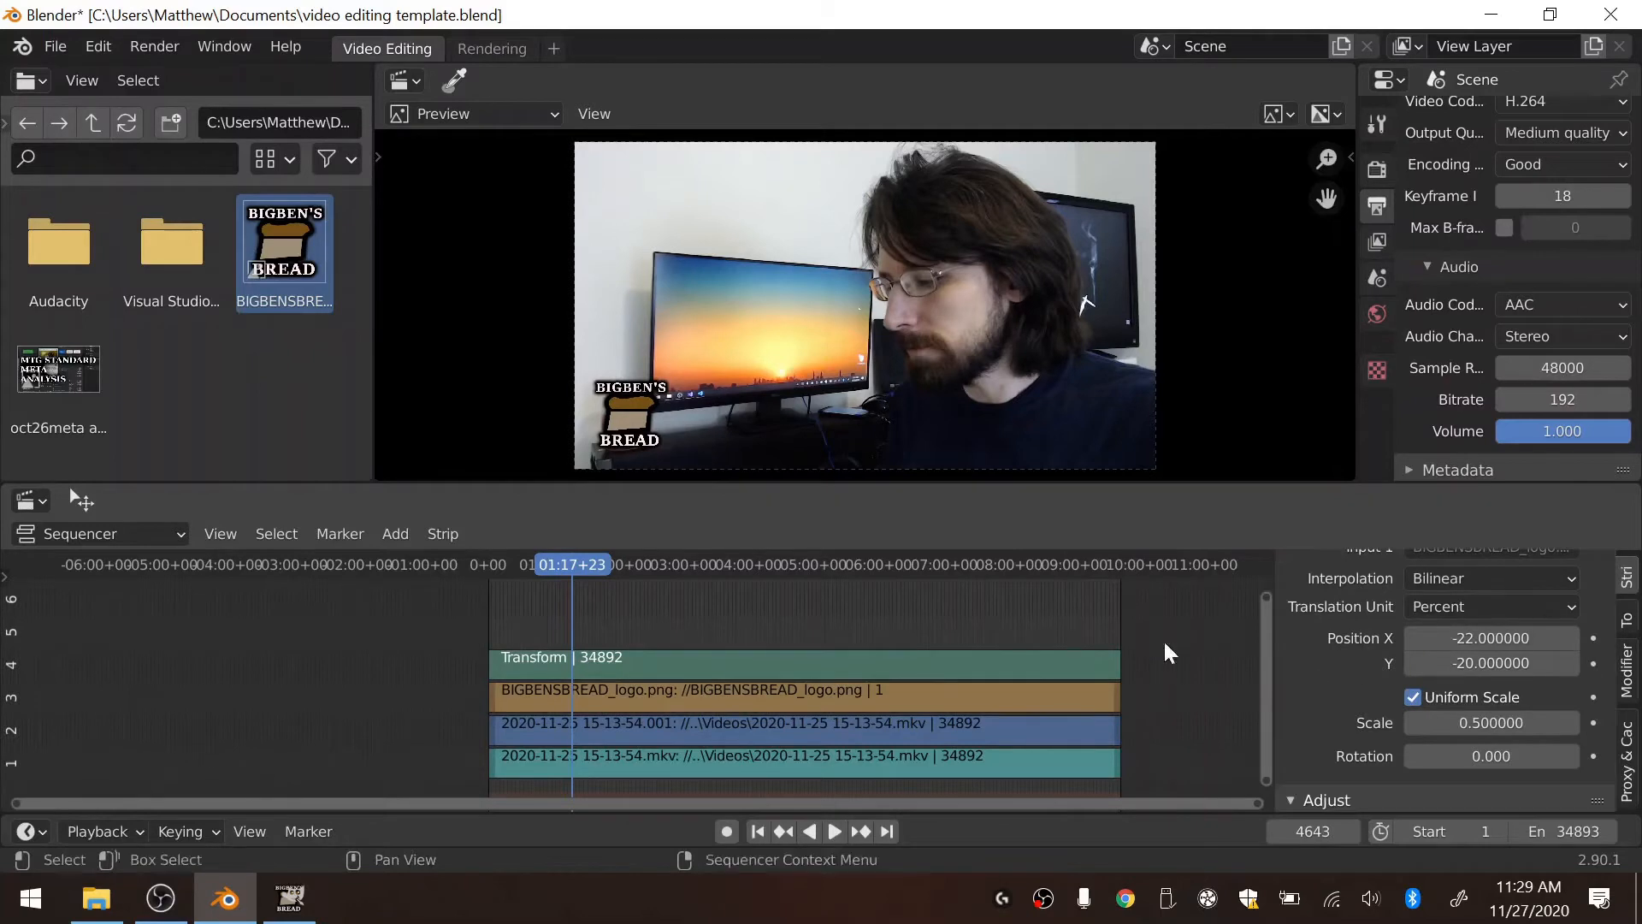
scroll(556, 565, down, 1)
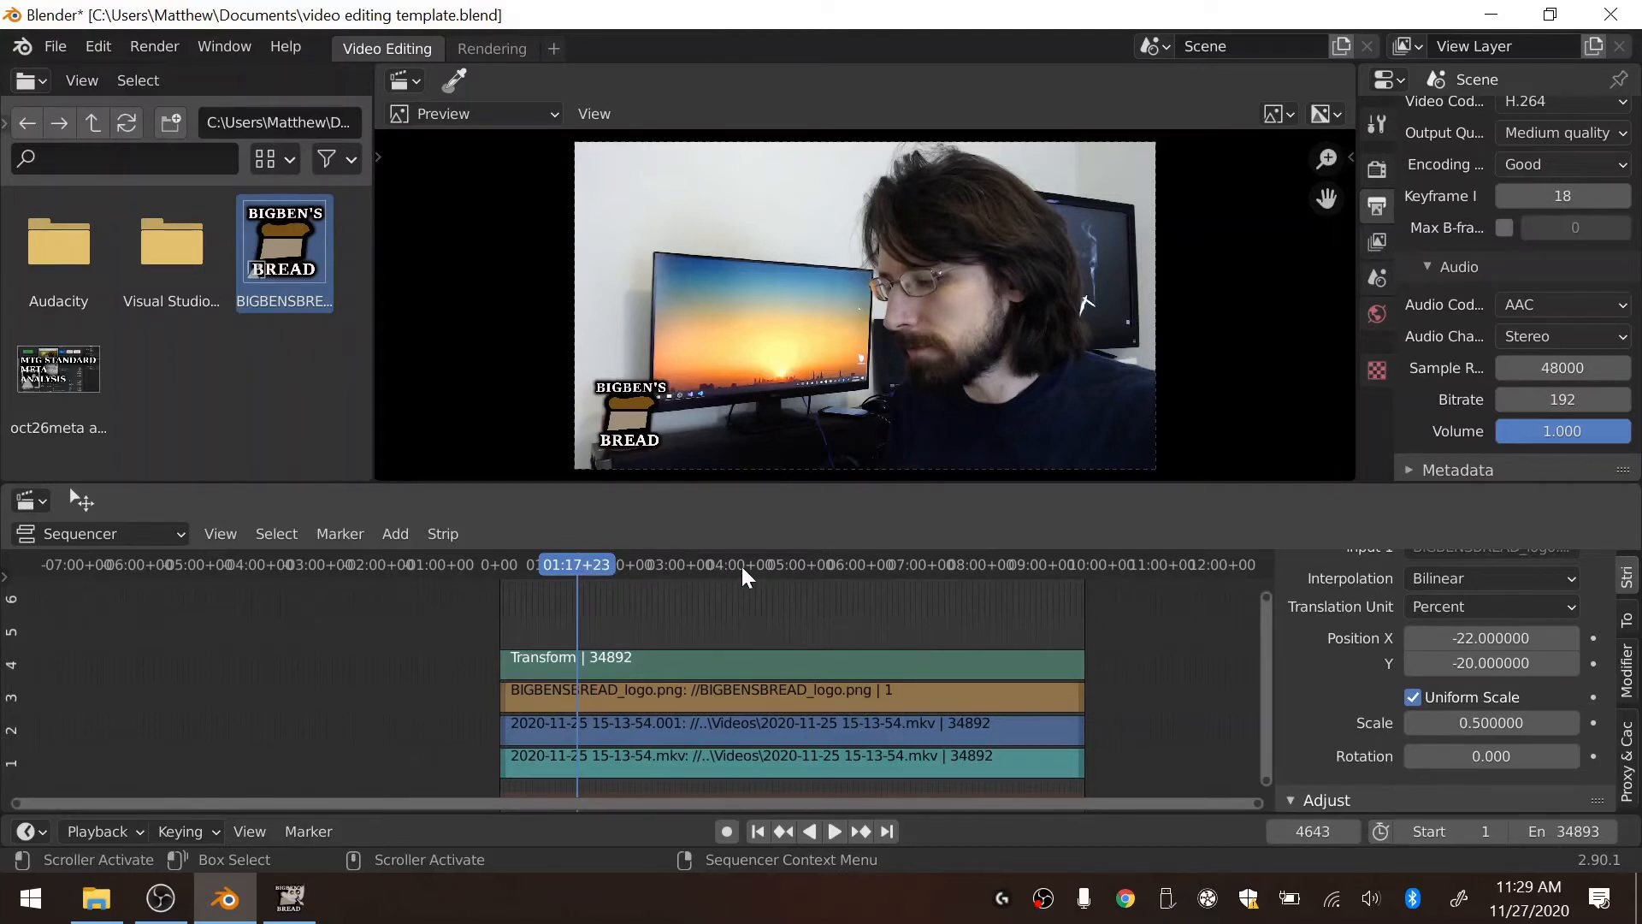
key(space)
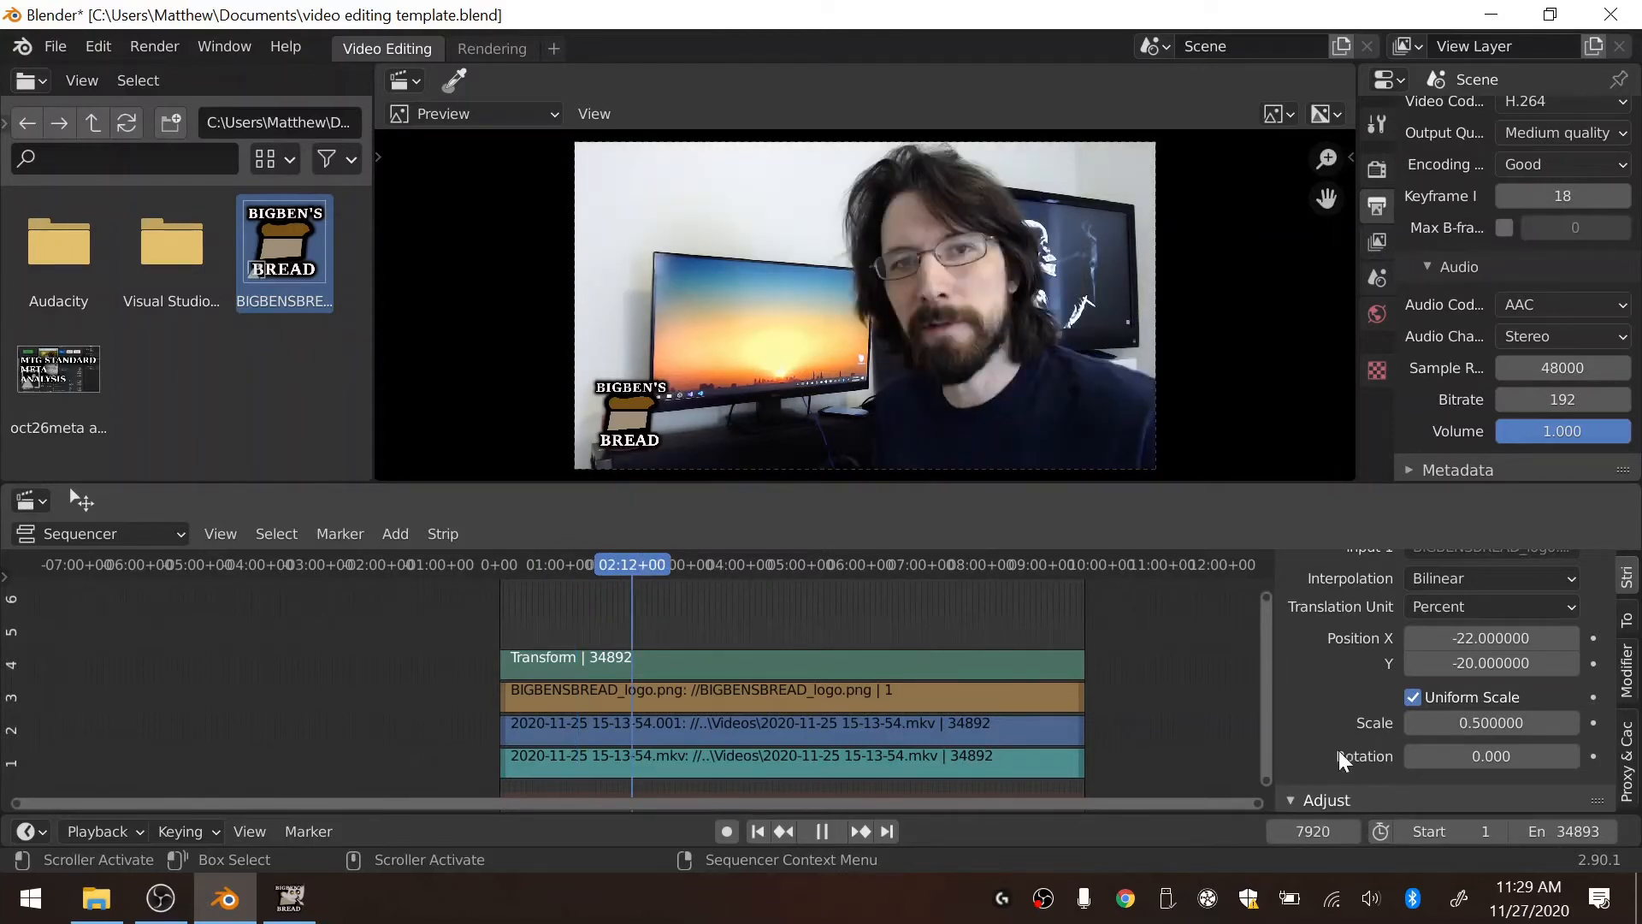
key(Escape)
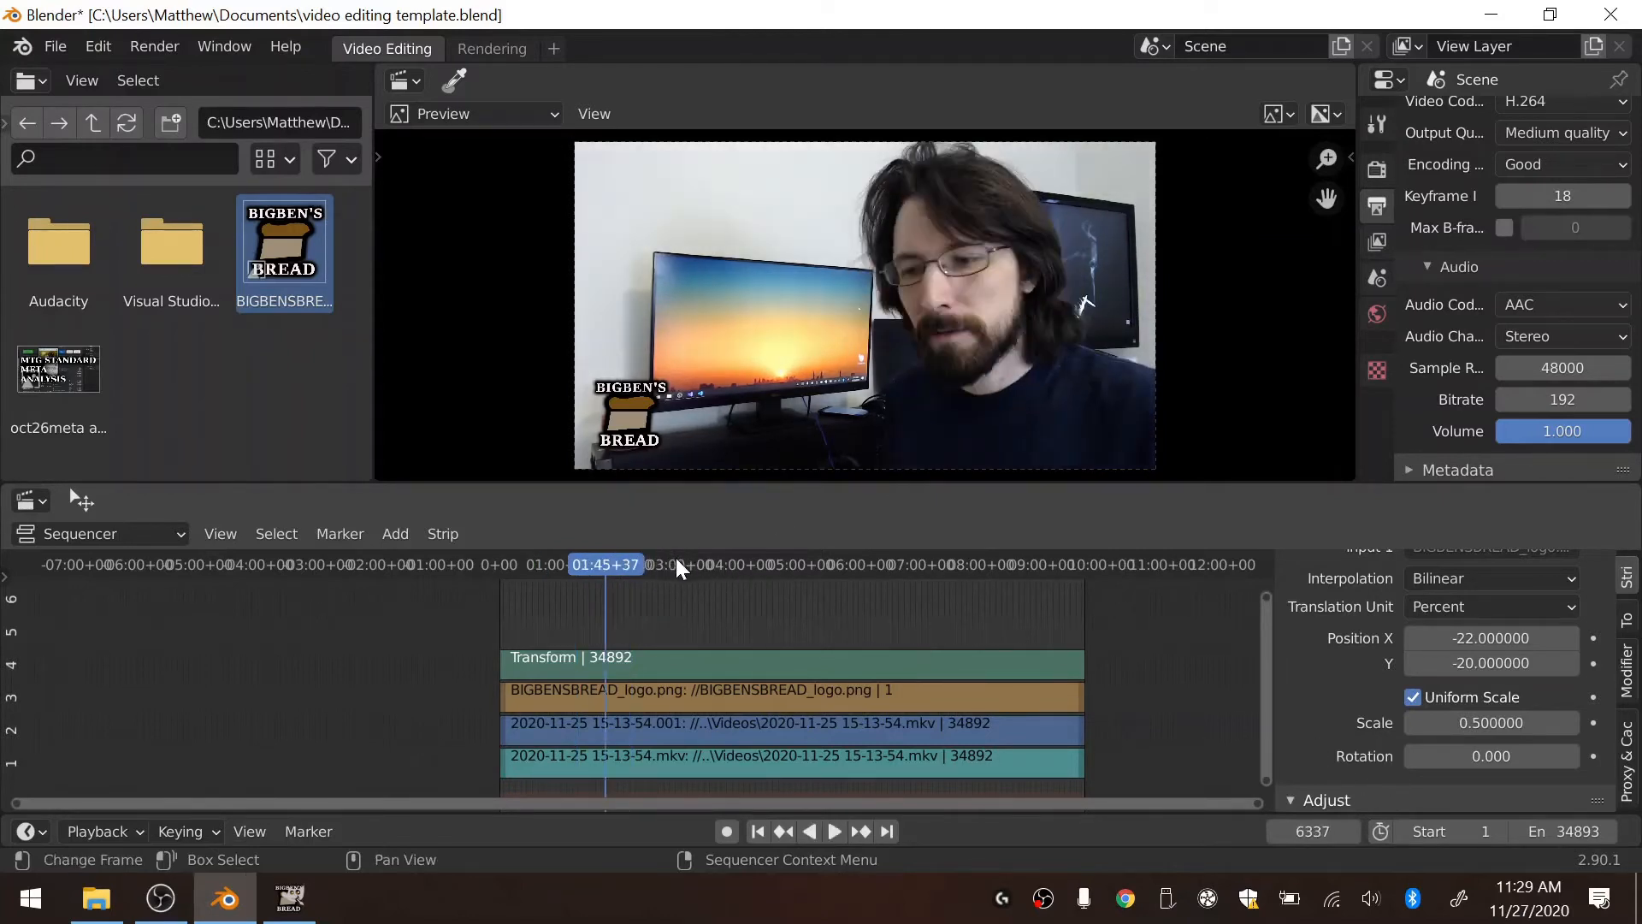
drag(956, 667, 1369, 731)
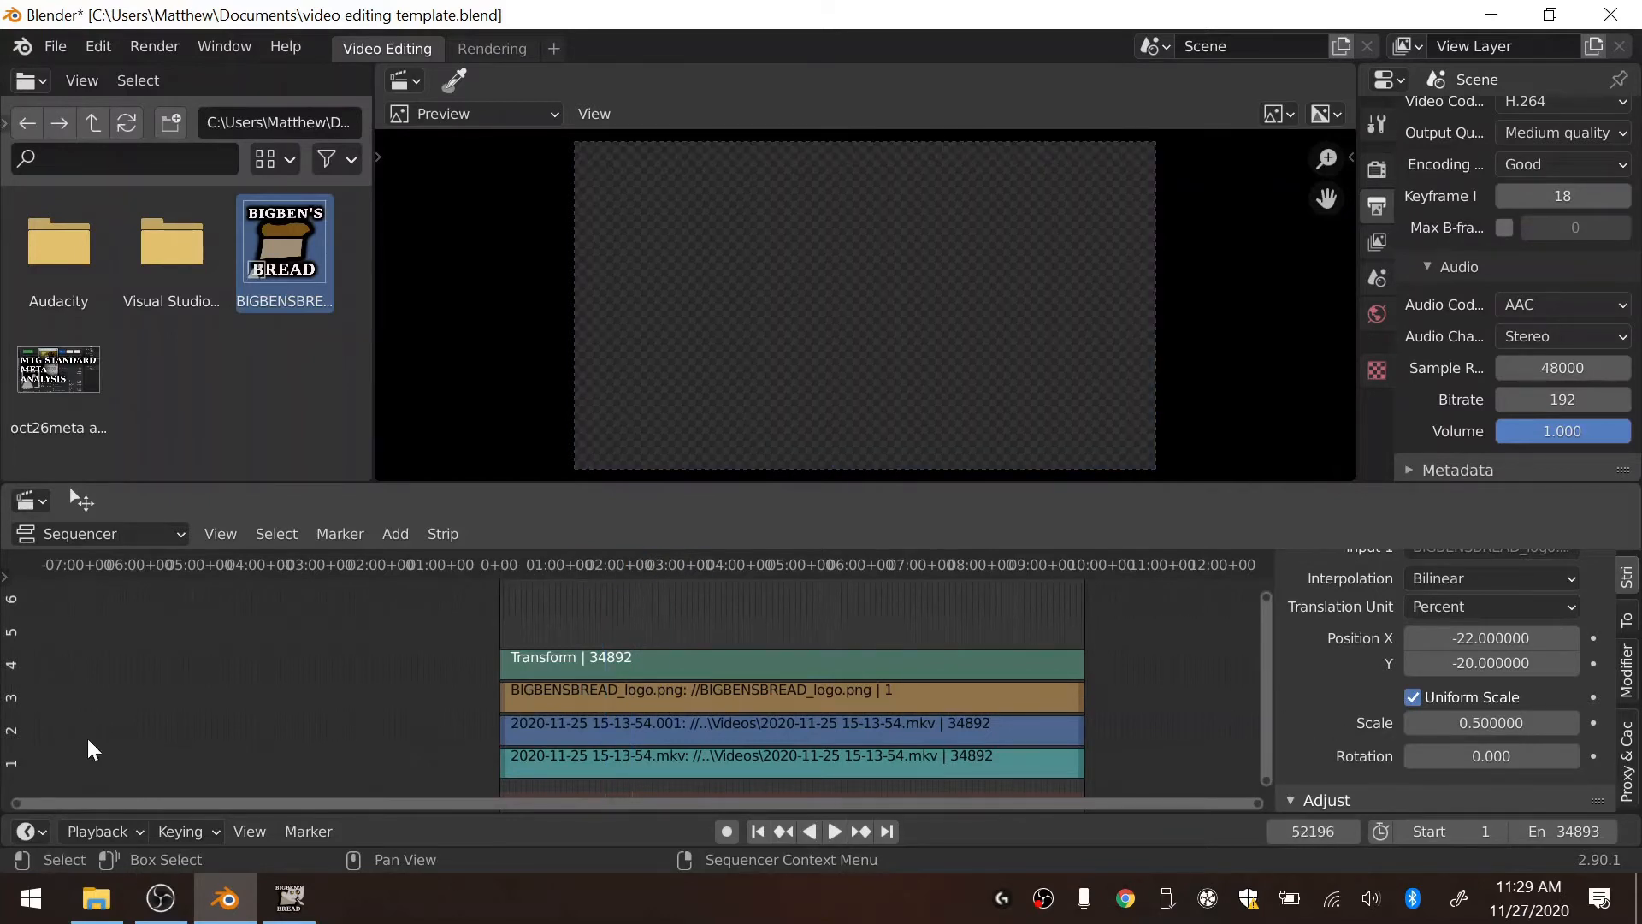
click(544, 564)
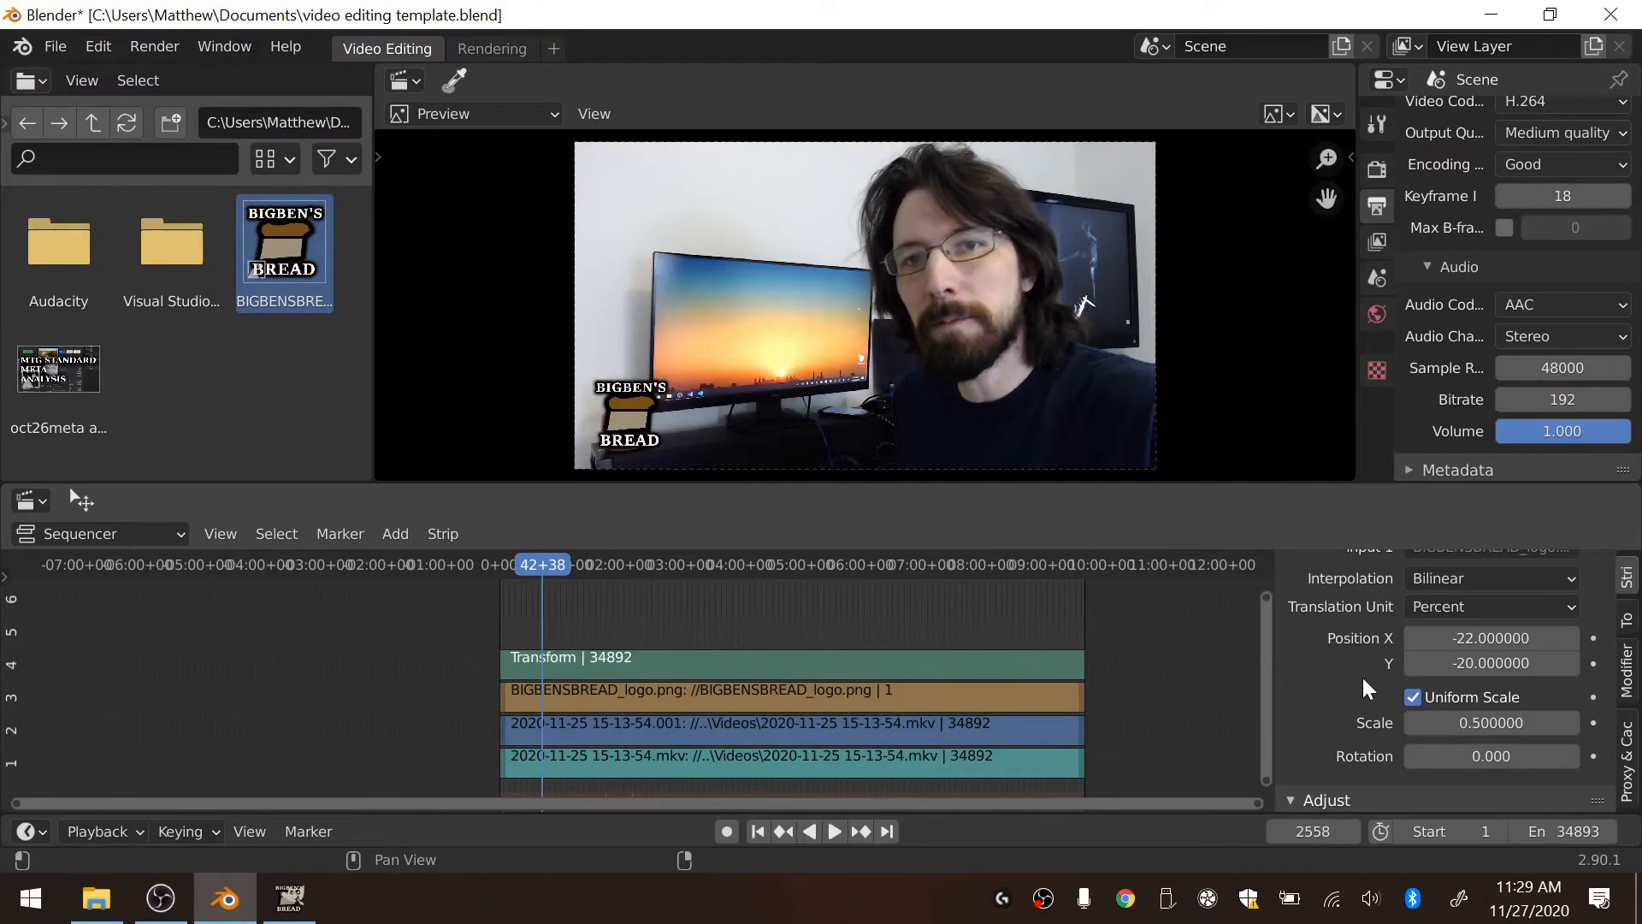
Step: Look over the Transform strip's compositing, mirror, offset and crop settings with the preview zoomed out slightly
scroll(1360, 677, down, 6)
scroll(1352, 676, down, 2)
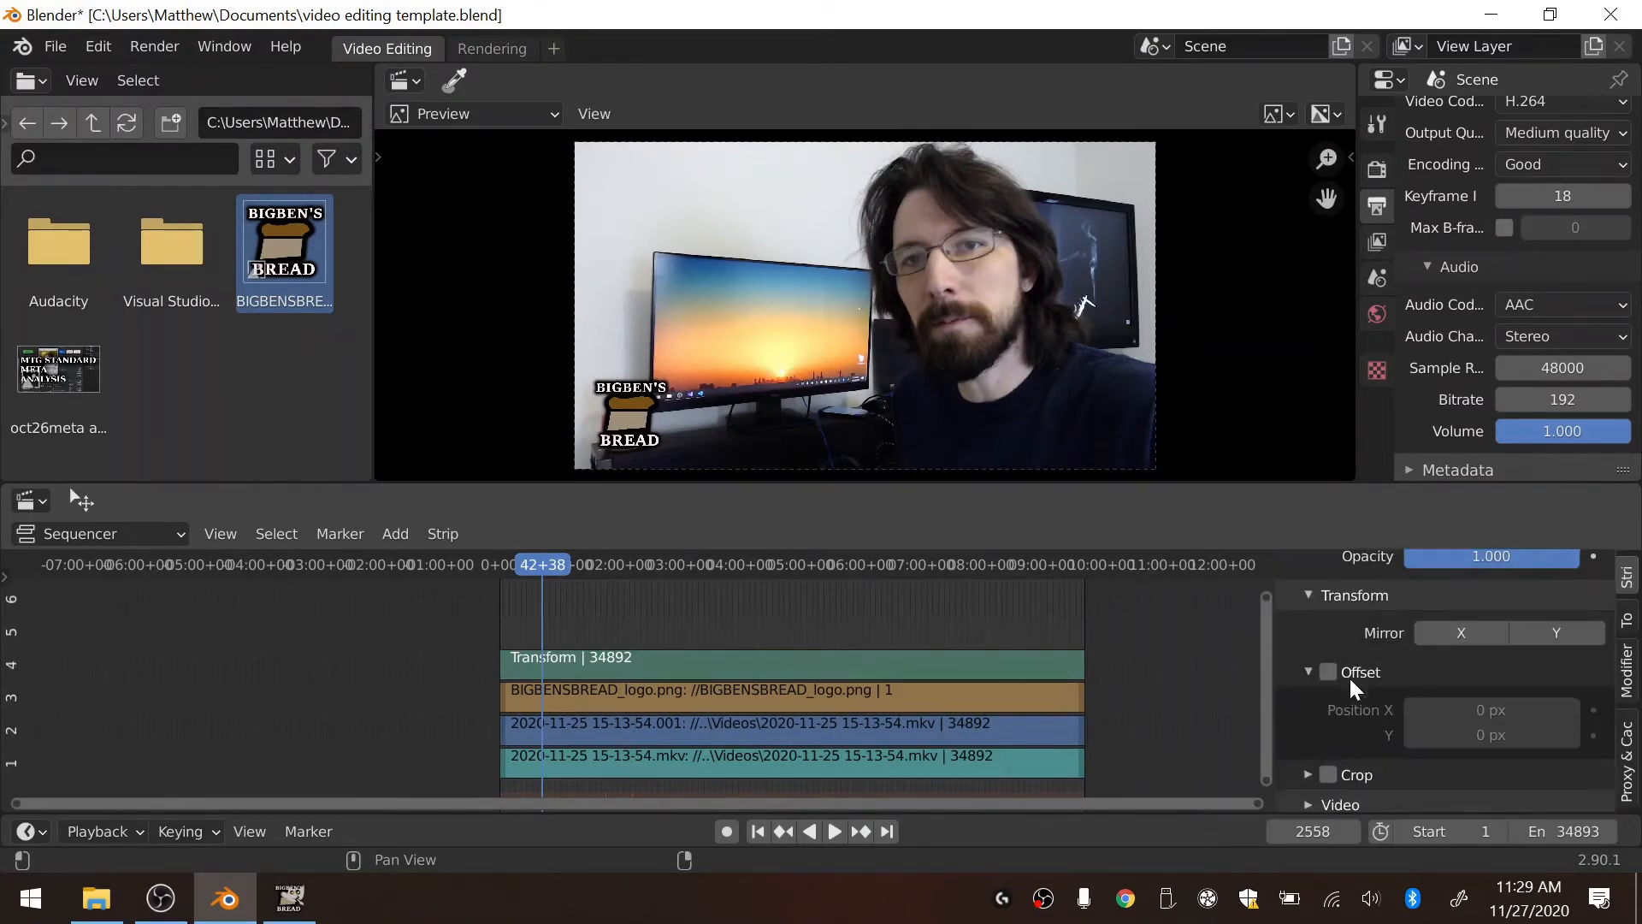
scroll(946, 245, up, 3)
scroll(971, 249, up, 2)
middle_drag(972, 249, 773, 380)
key(Home)
scroll(1324, 744, up, 4)
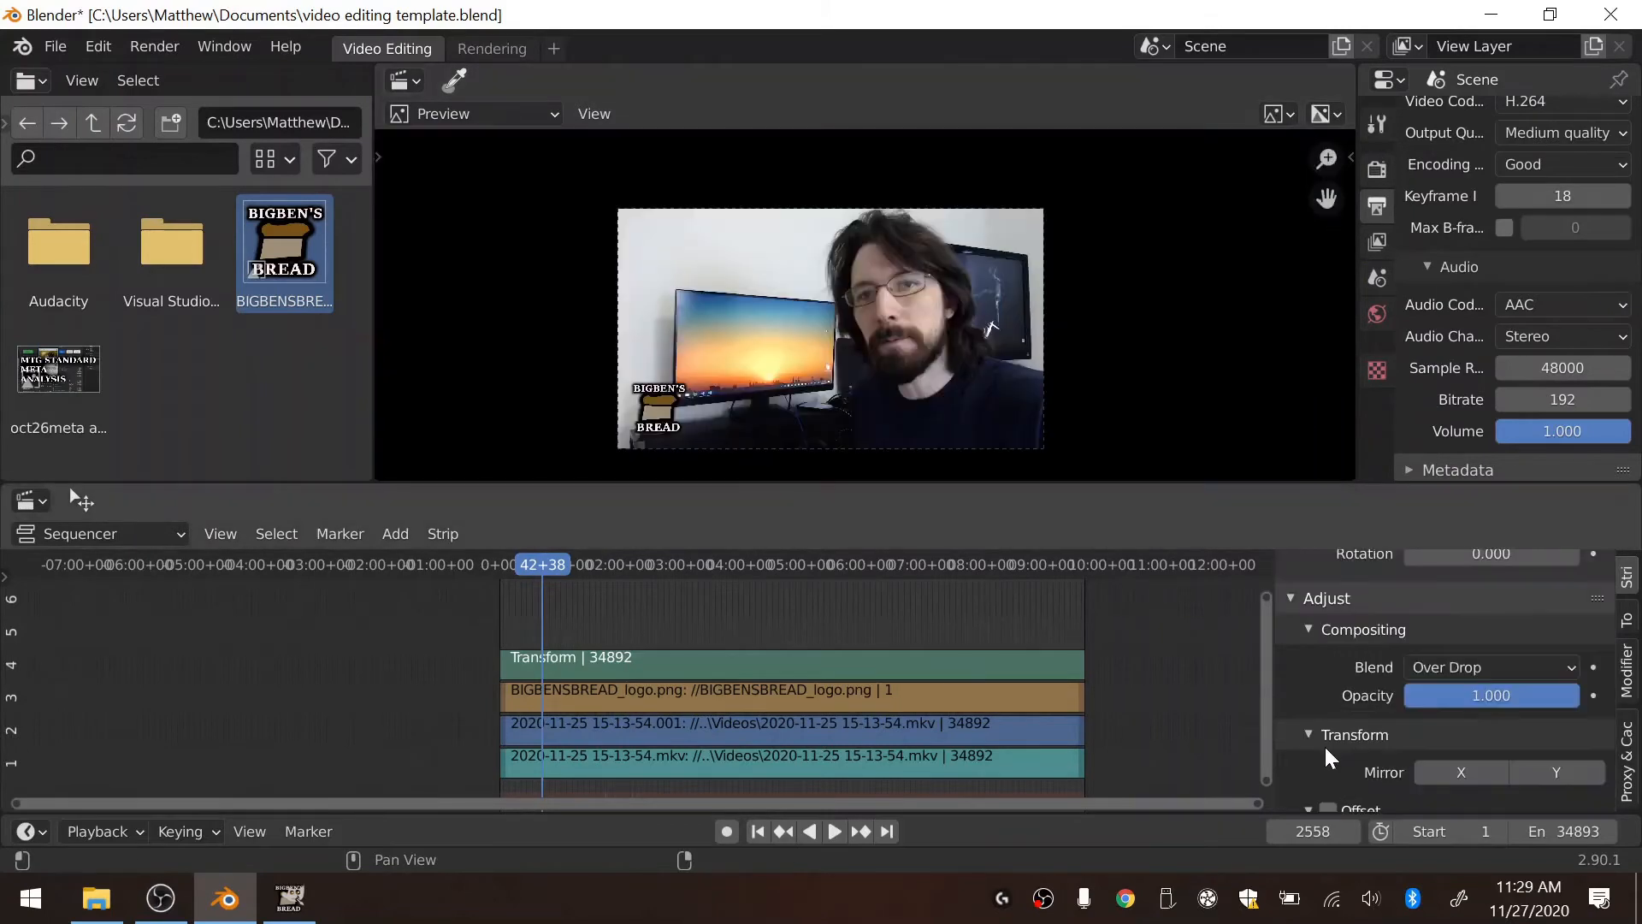
scroll(1326, 746, down, 5)
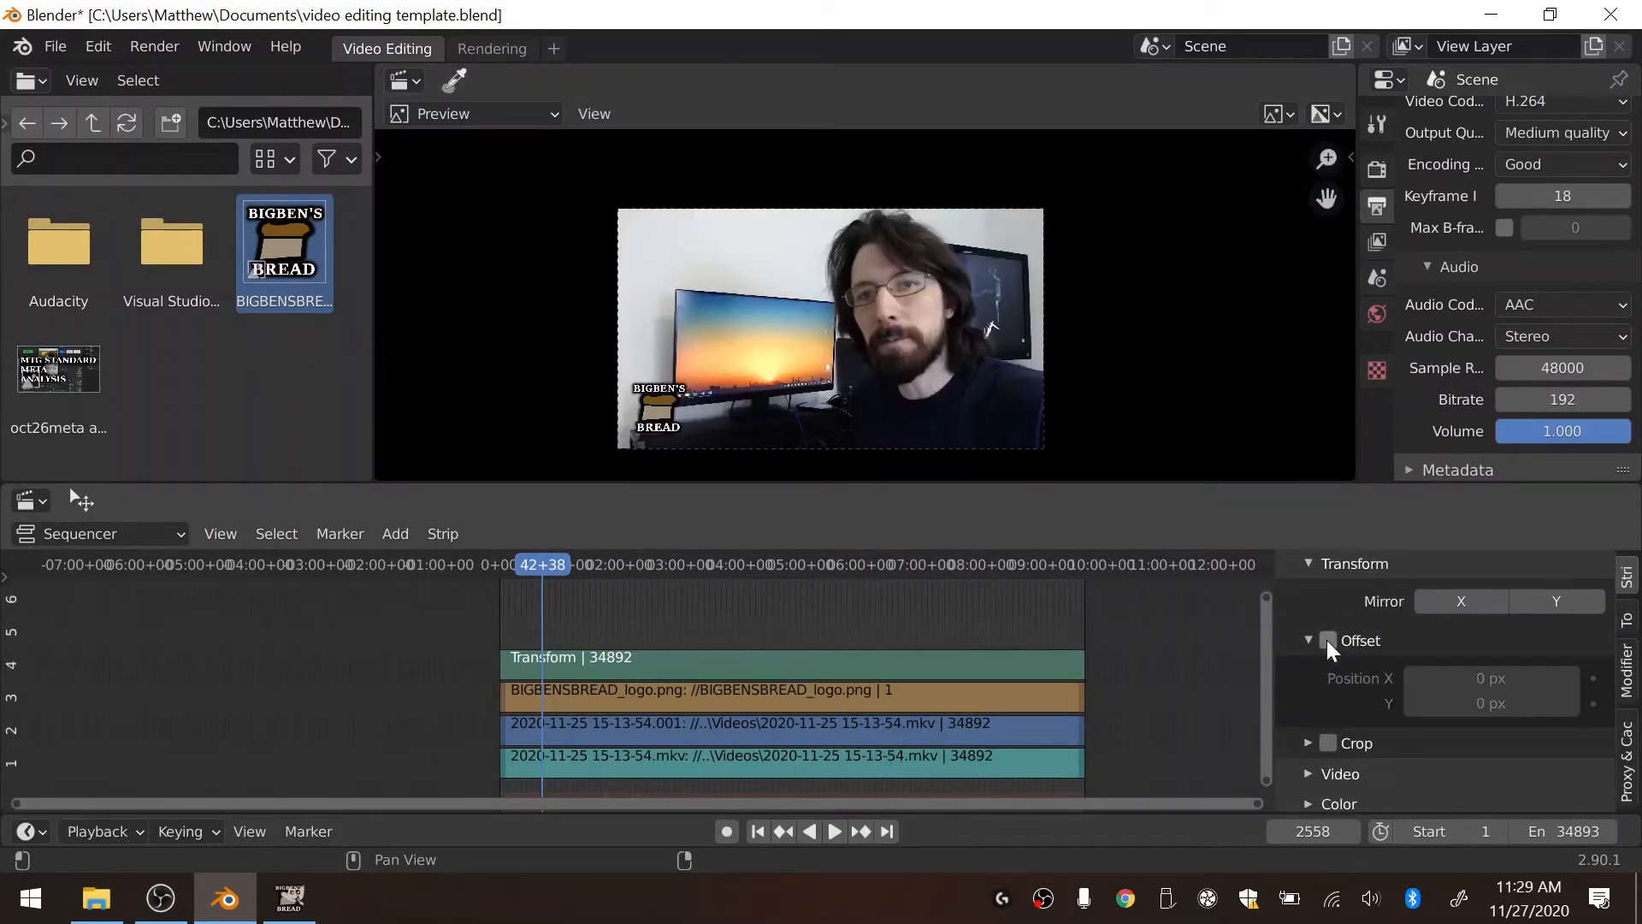
scroll(1407, 632, up, 4)
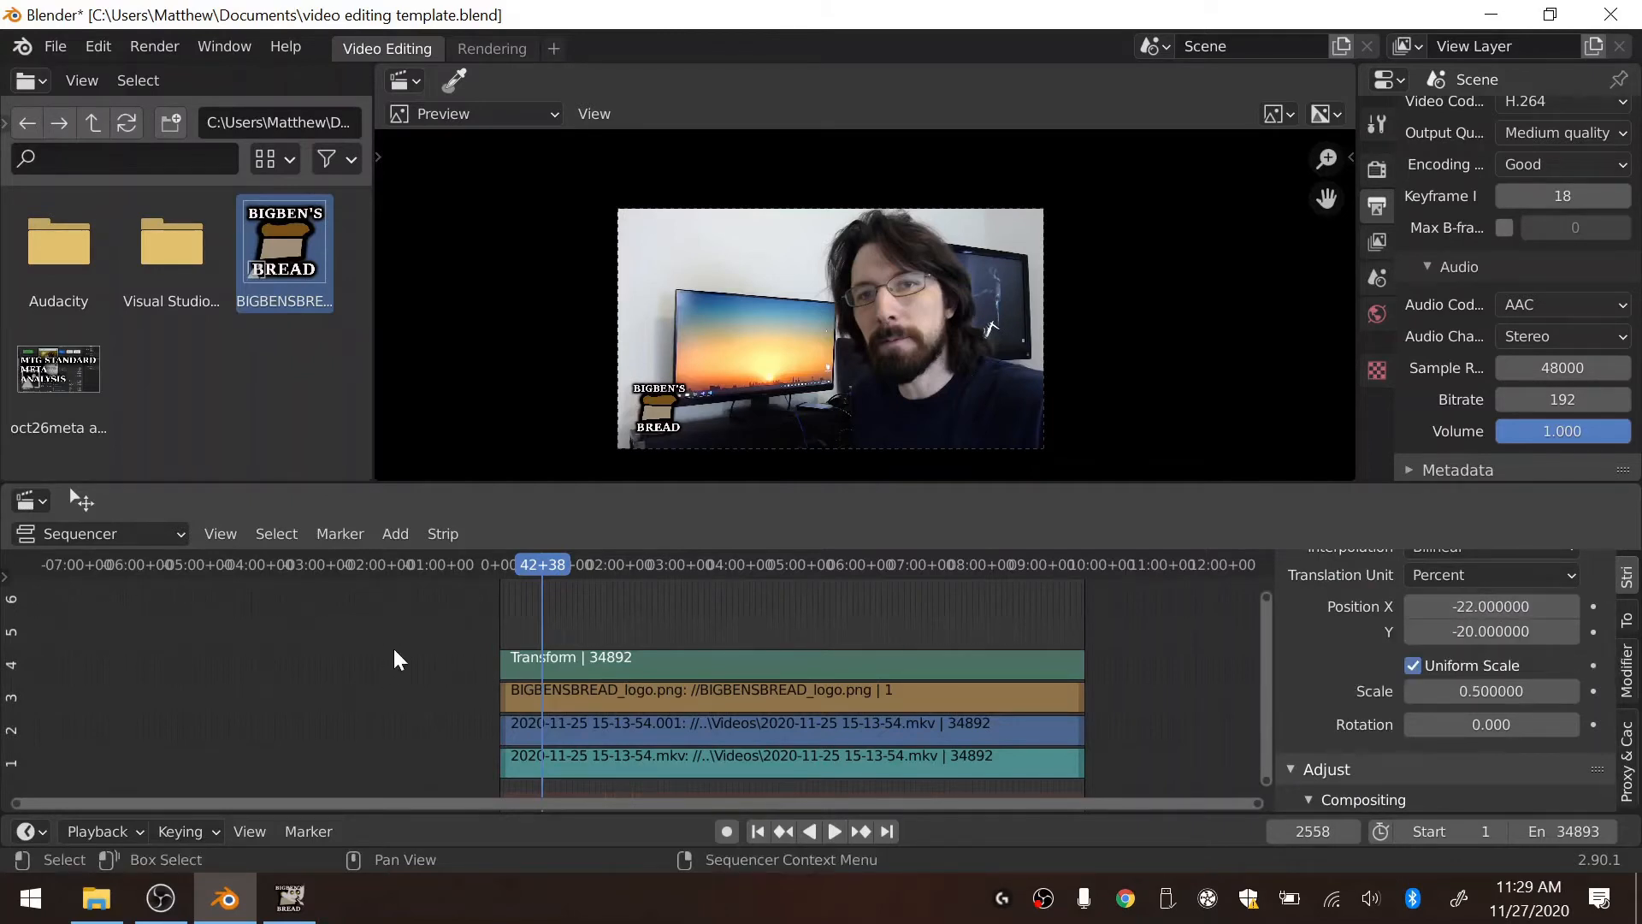
Step: Find the end point of the logo intro at frame 515 and keyframe the Transform strip's position and scale there
click(531, 568)
key(space)
key(space)
click(519, 566)
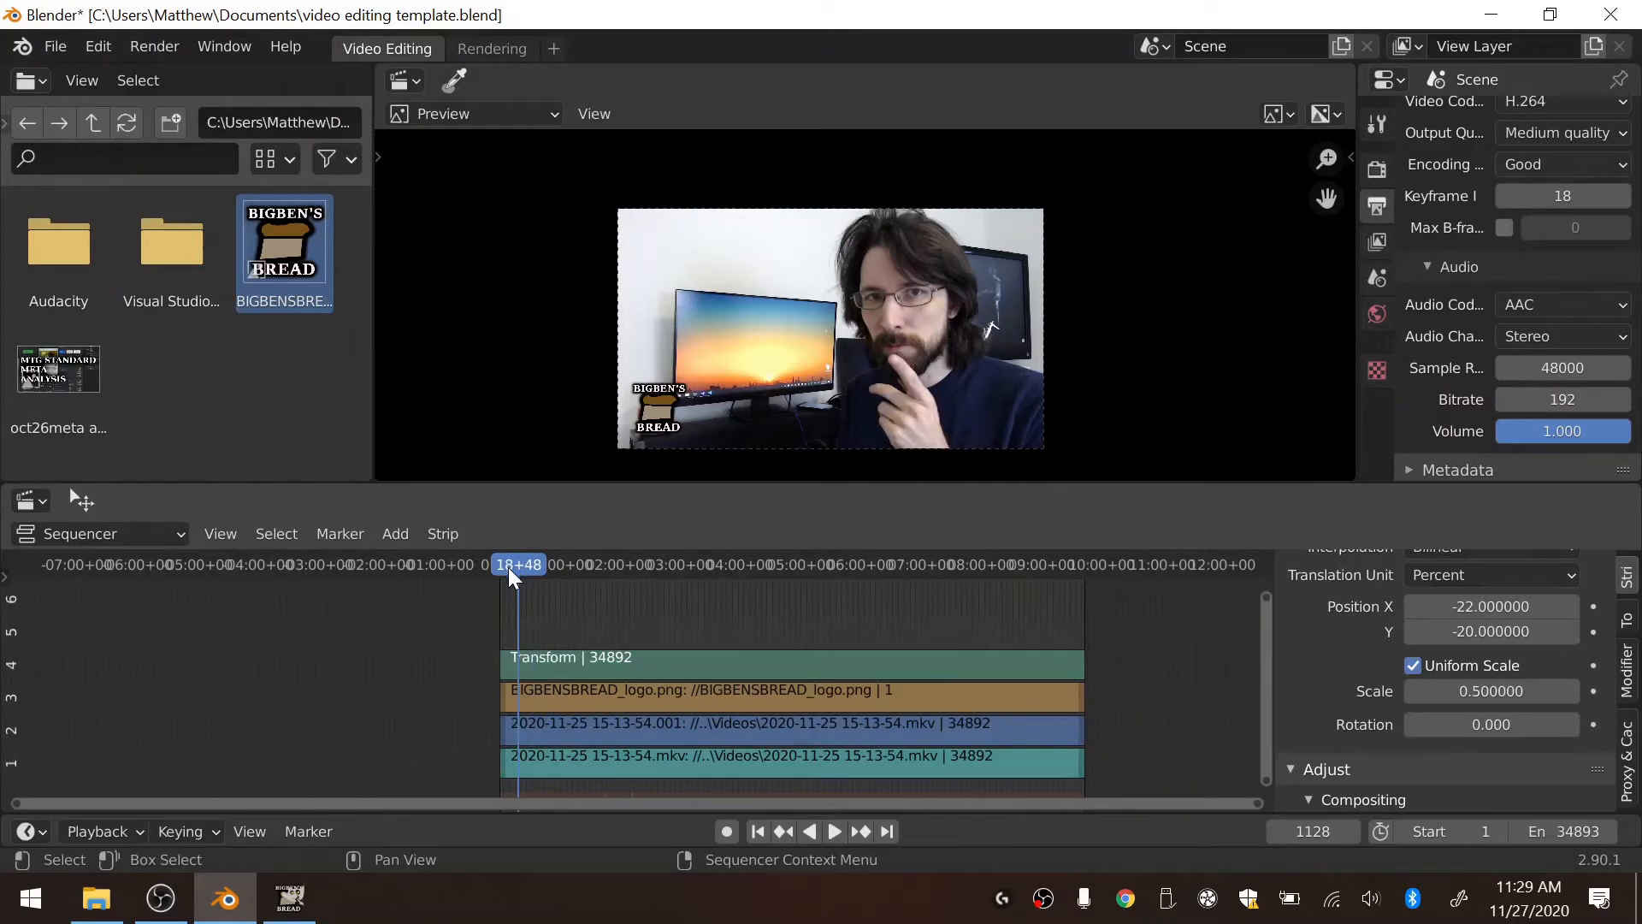
click(510, 568)
key(space)
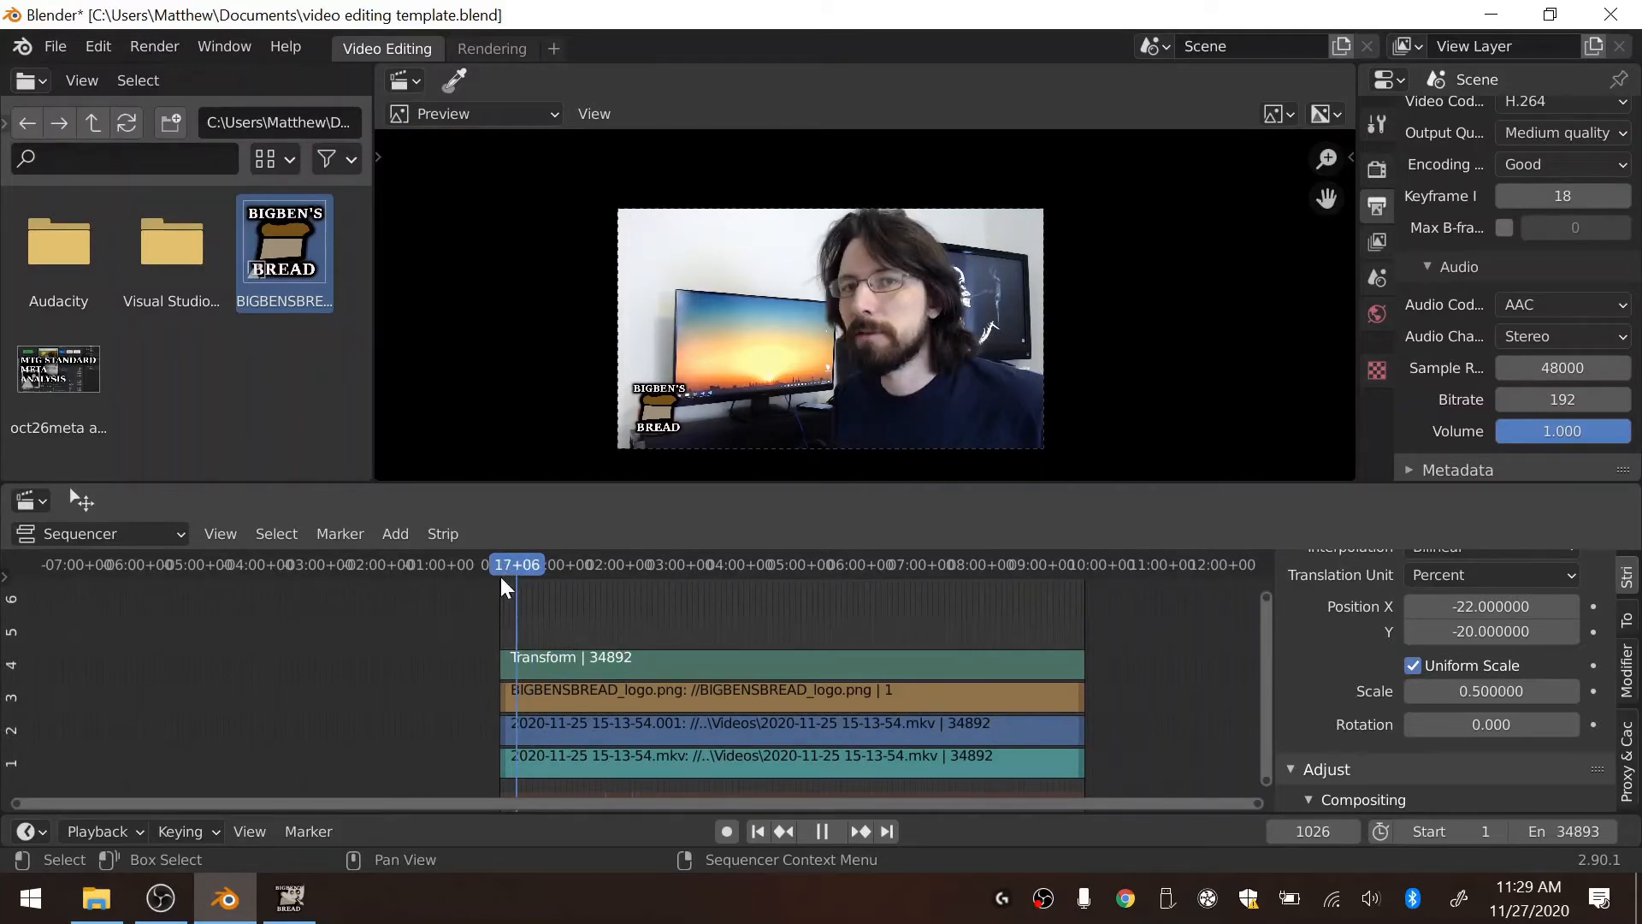
key(Escape)
scroll(494, 616, up, 3)
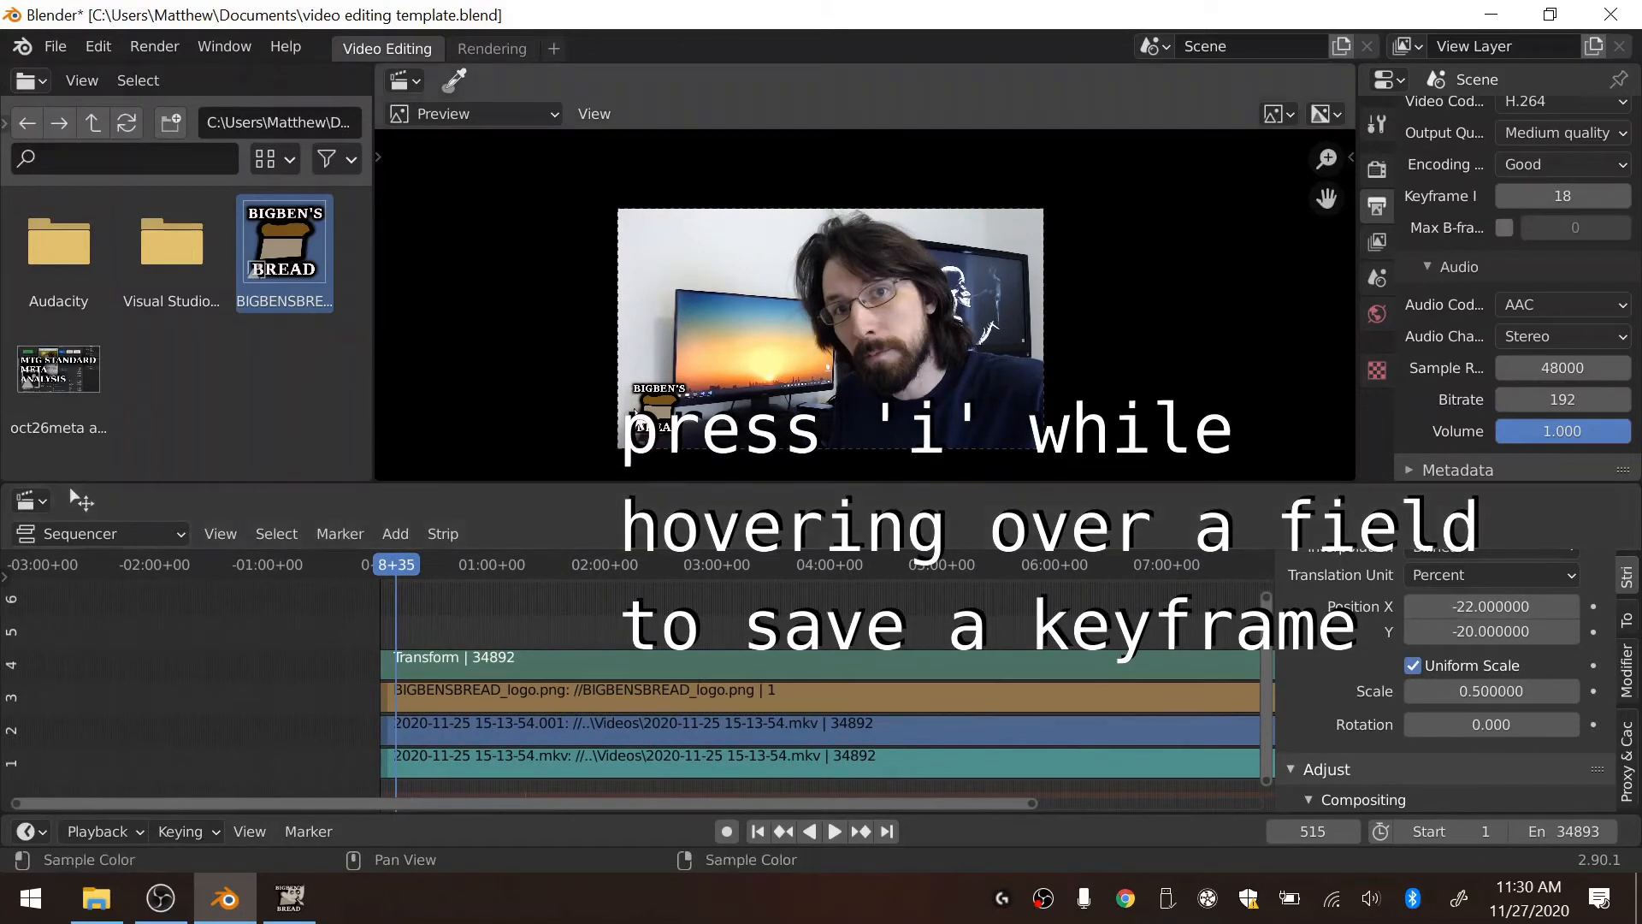
key(i)
key(i)
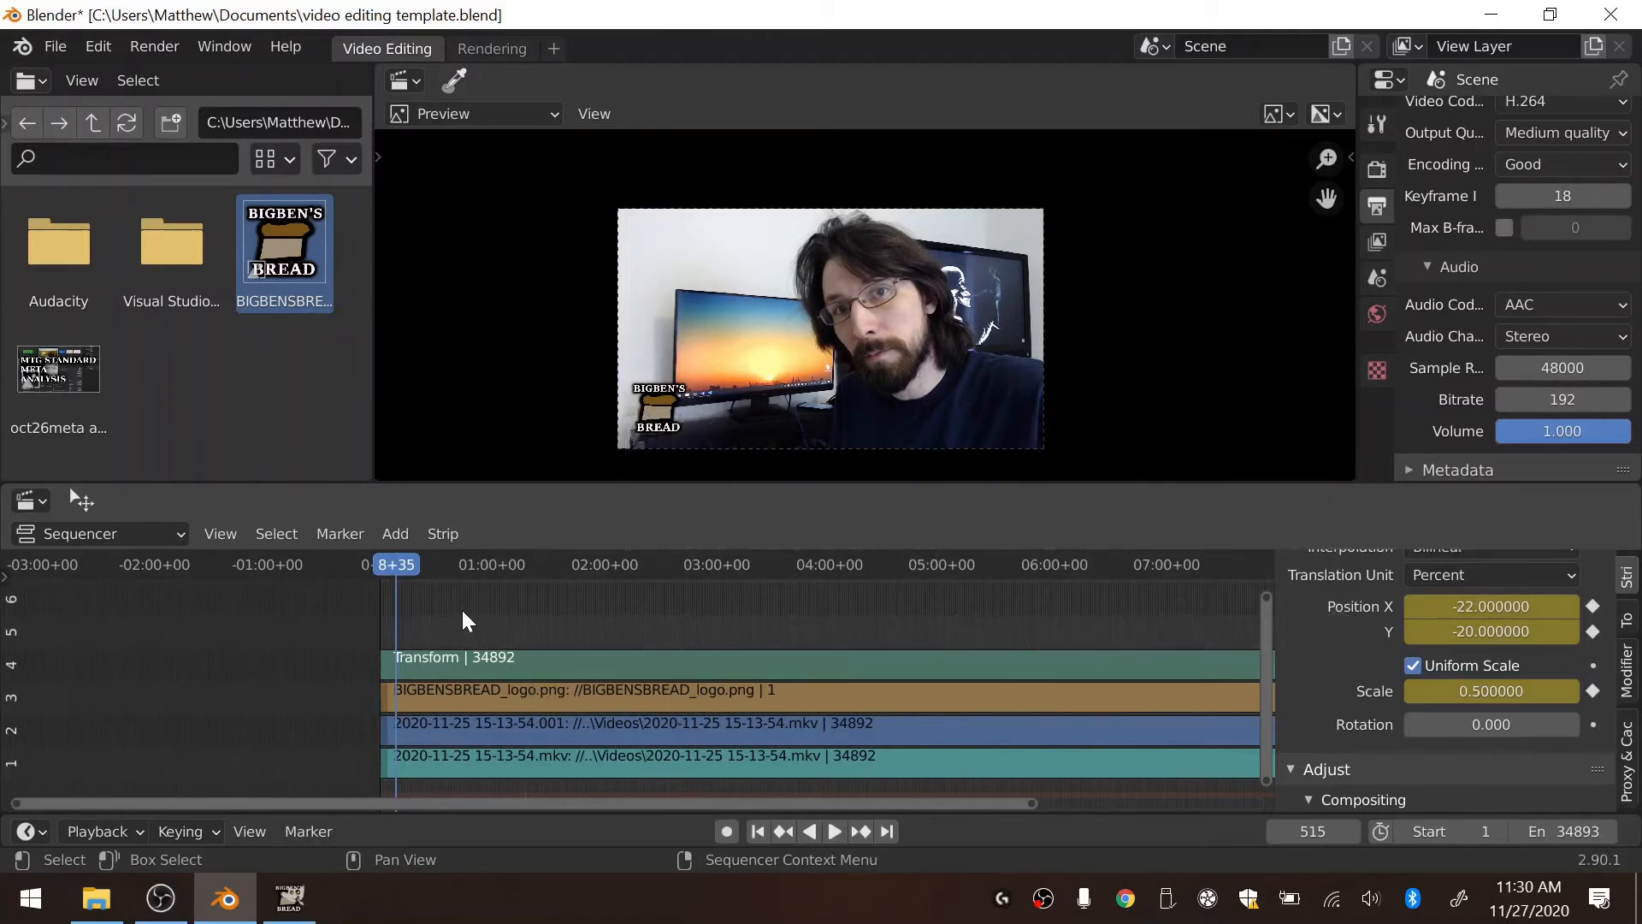
Step: At frame 1, set the Transform strip's scale to 1.5 and its position to about X 32.54, Y 49.93
key(shift+Left)
click(485, 657)
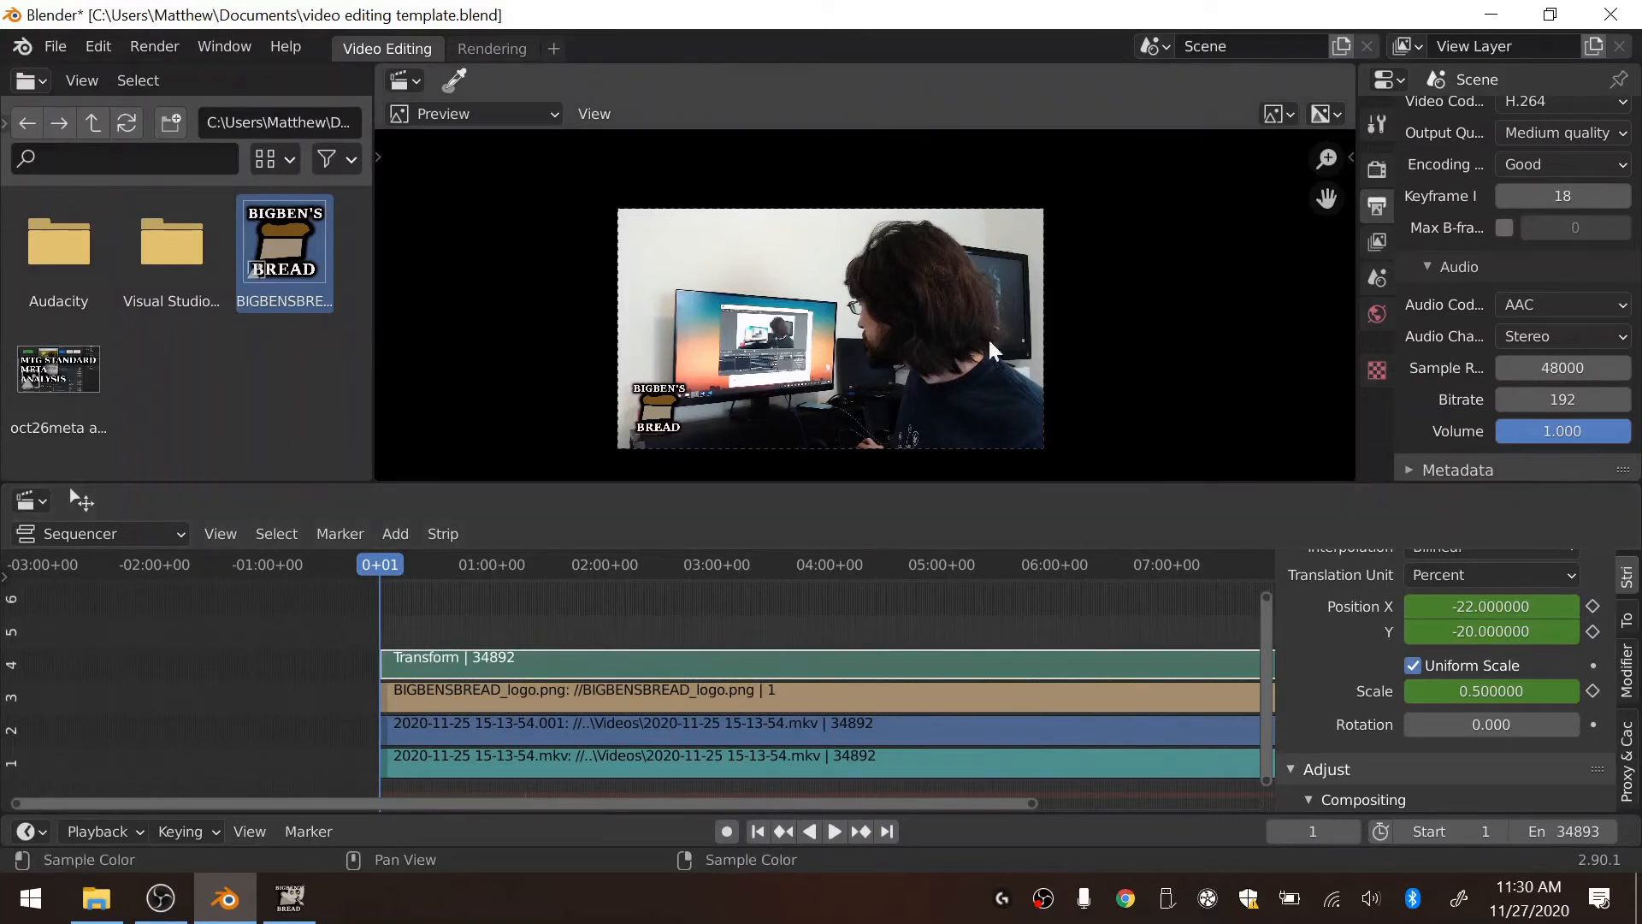
drag(1468, 608, 1514, 607)
click(1490, 695)
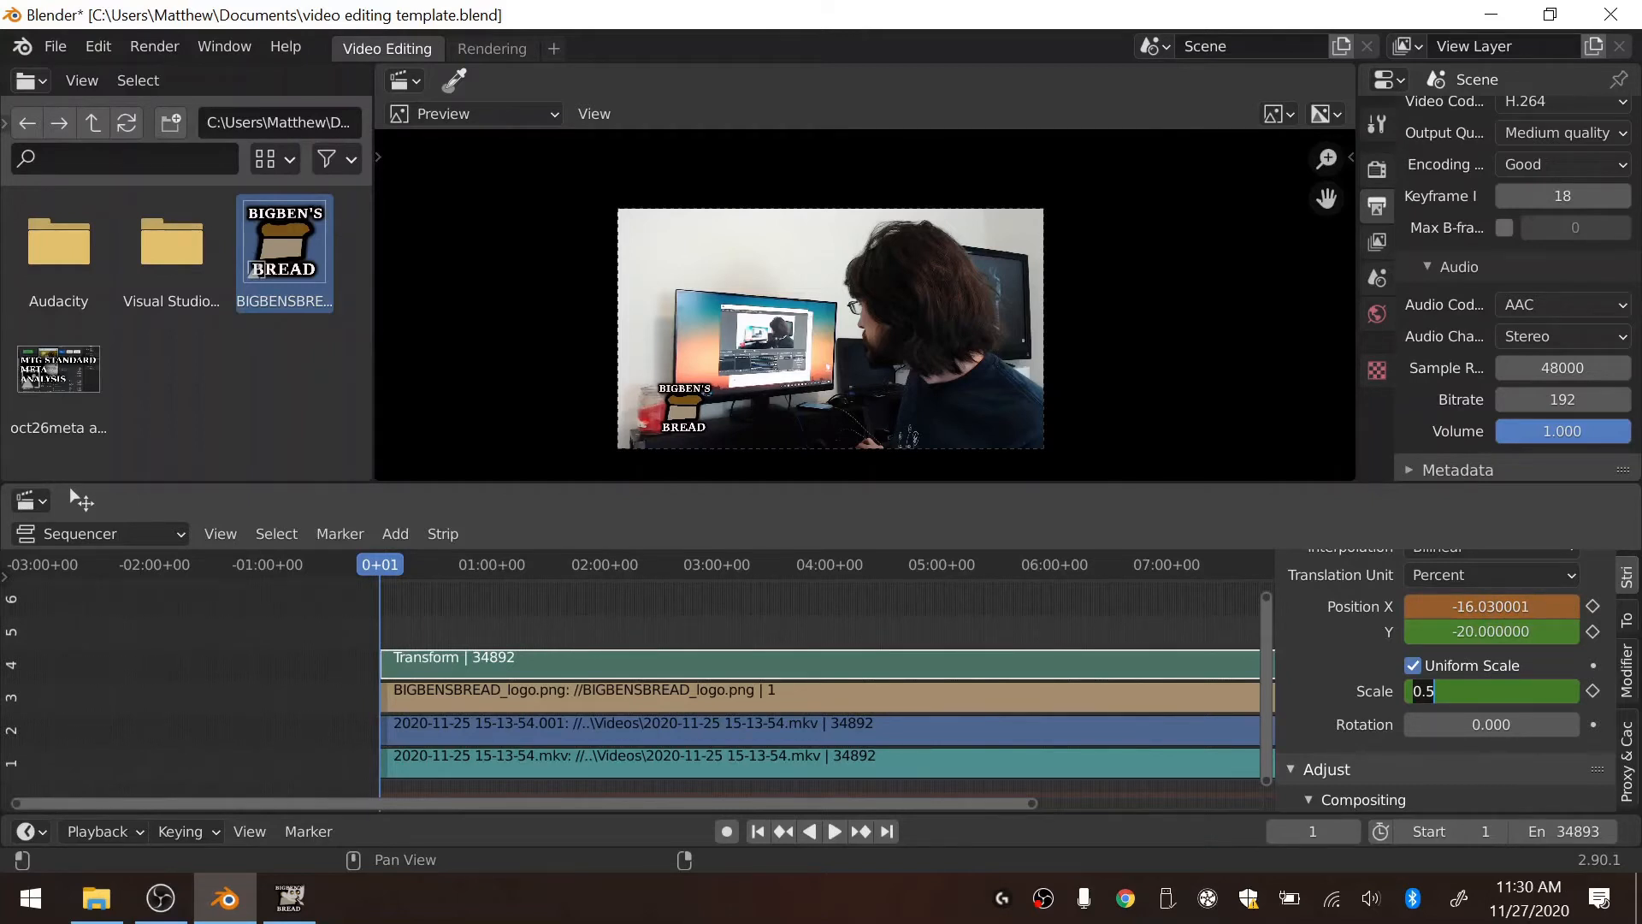
text(1.5)
key(Return)
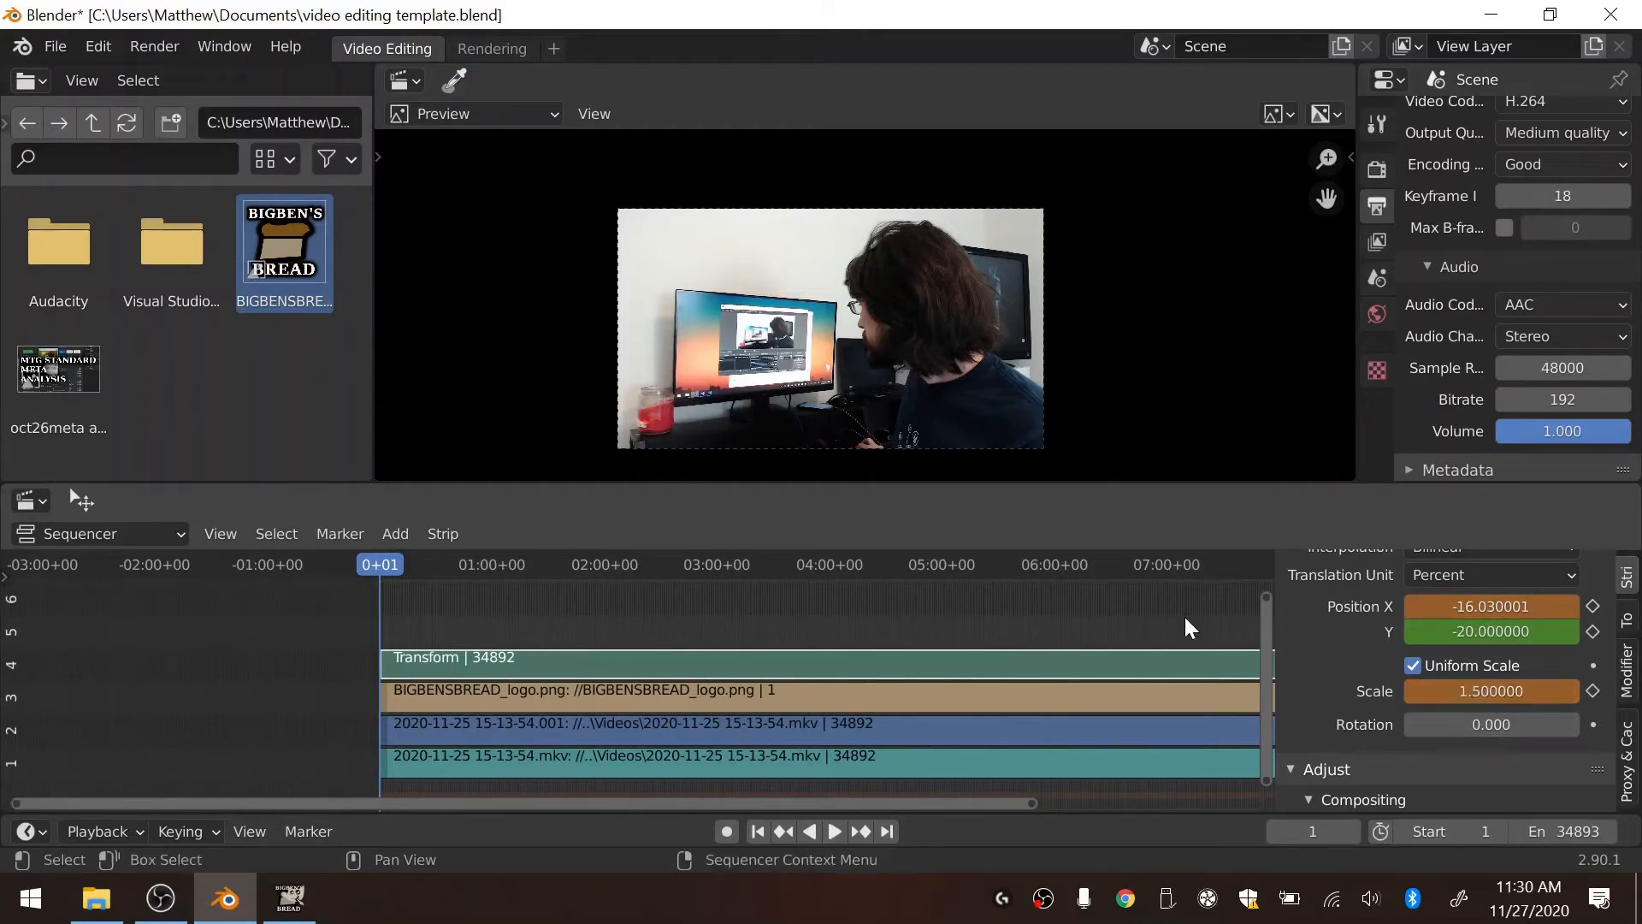
drag(1479, 605, 1528, 631)
mouse_move(1495, 605)
mouse_down()
mouse_move(1524, 606)
mouse_move(1487, 631)
mouse_up()
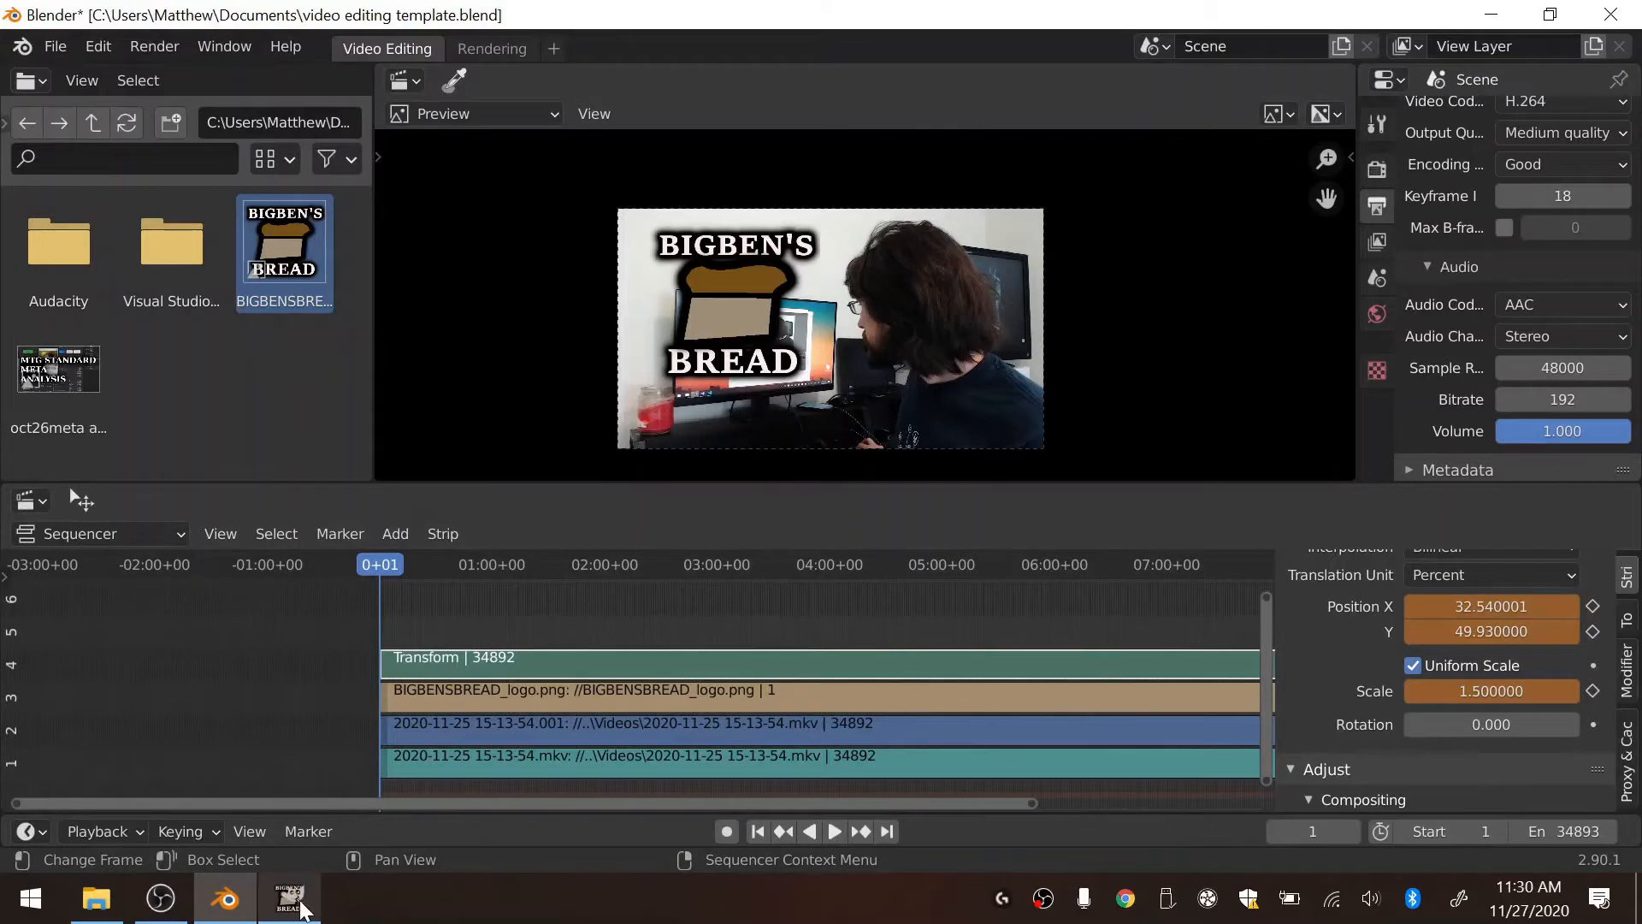
Step: Check the logo image in GIMP, and keyframe the Transform strip's position and scale at frame 1 in Blender
click(291, 900)
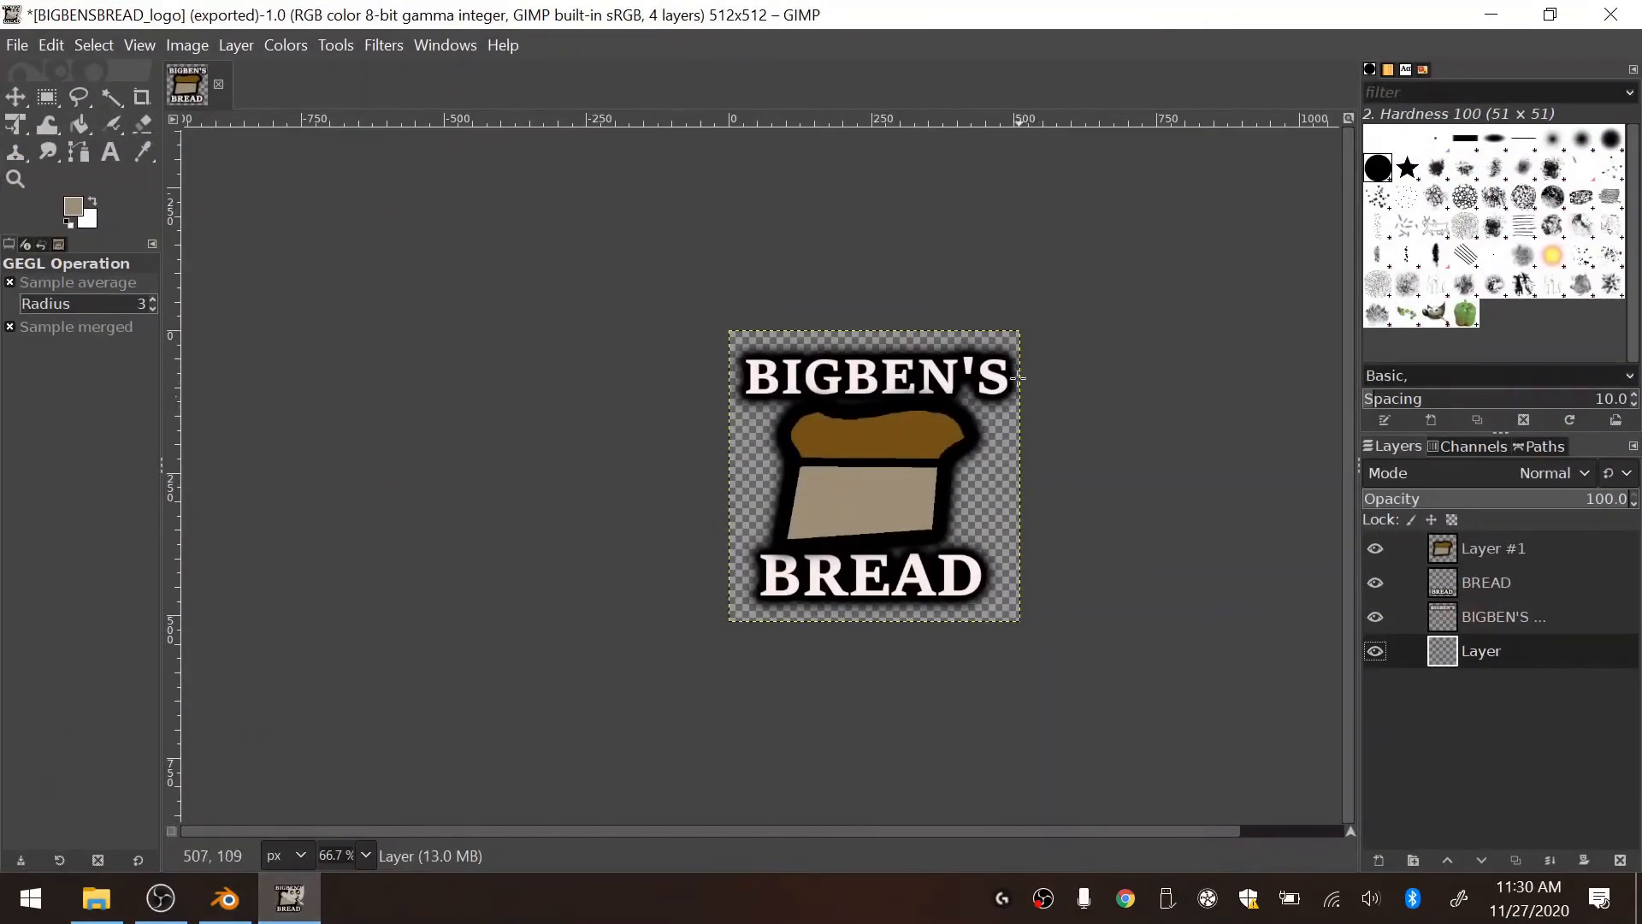
click(1493, 12)
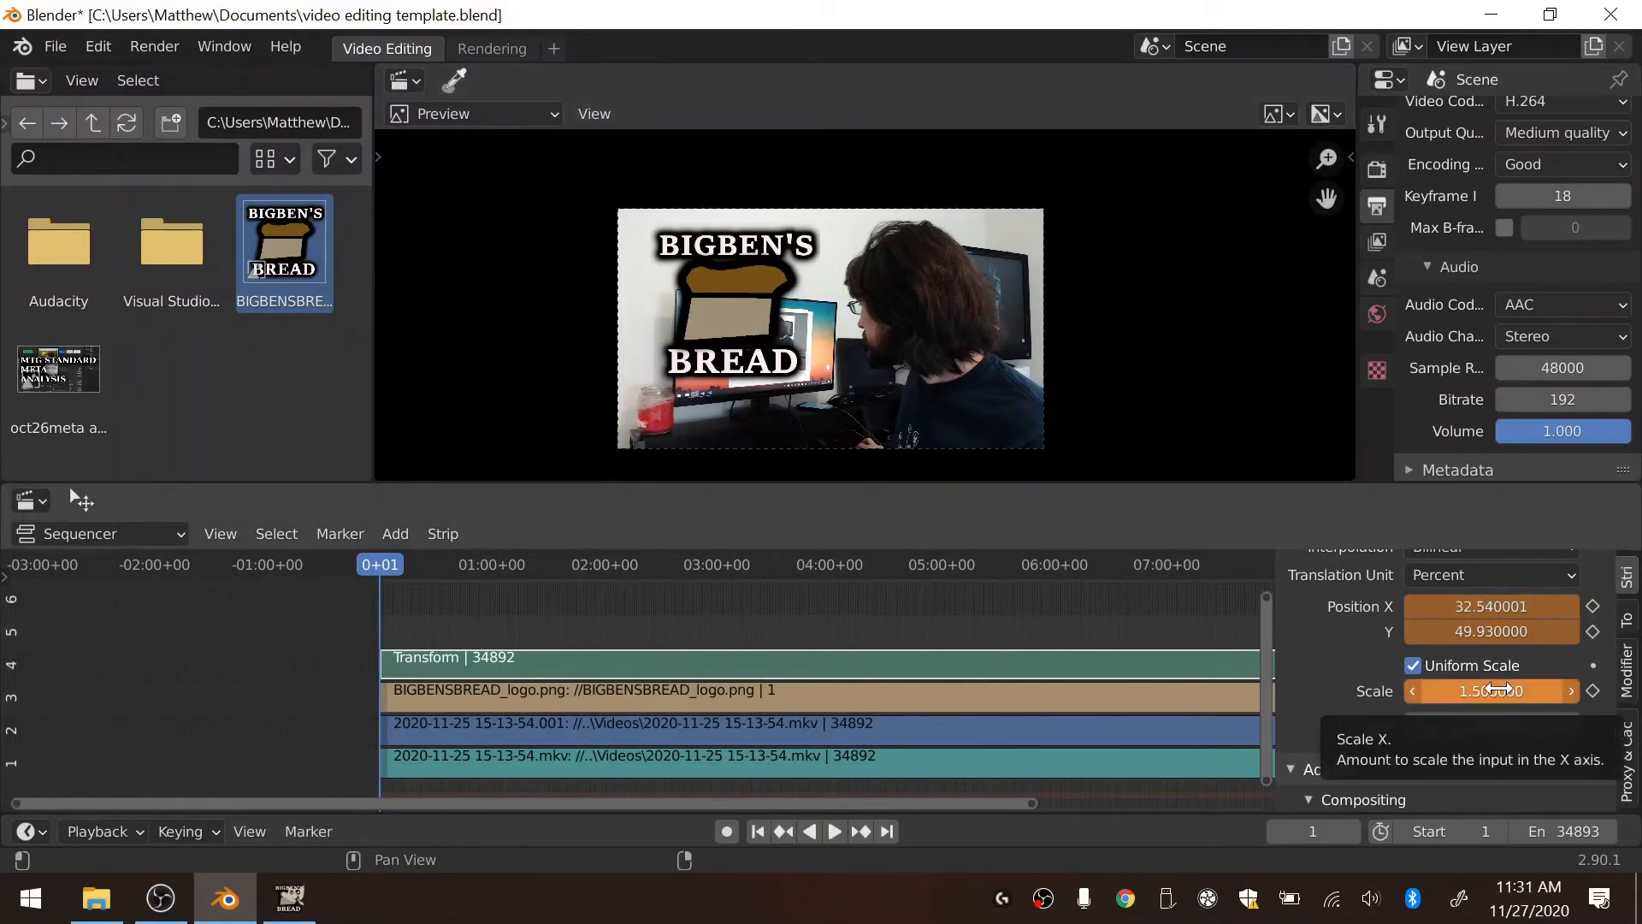
key(i)
key(i)
key(i)
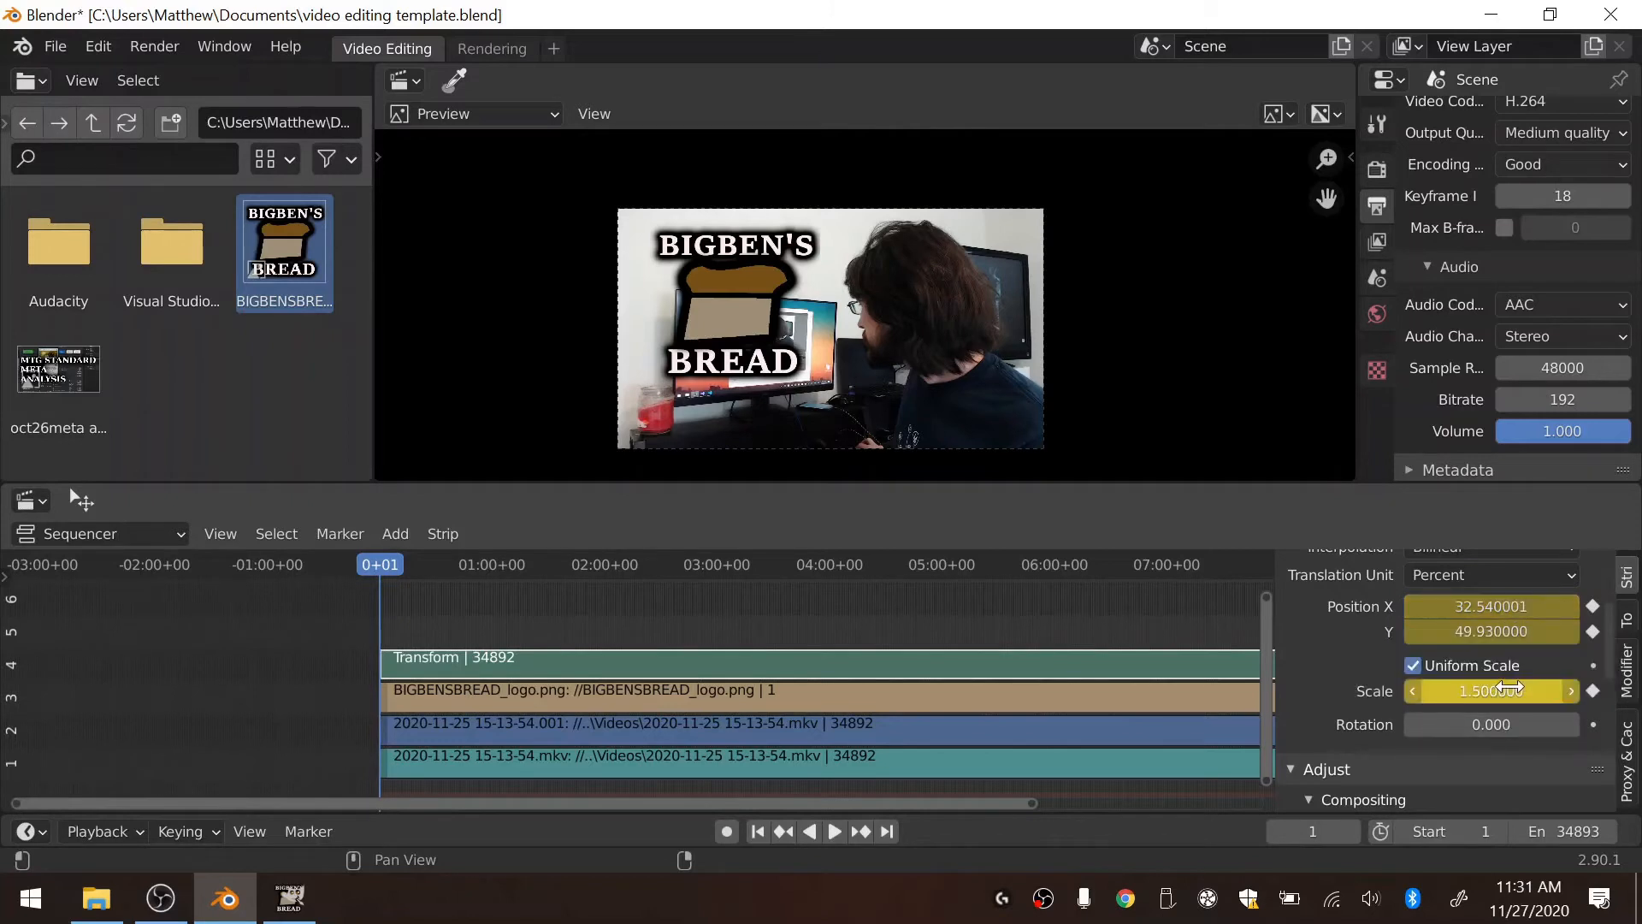
Step: Round the frame 1 position to X 32, Y 50 and update its position keyframes
click(1503, 632)
text(50)
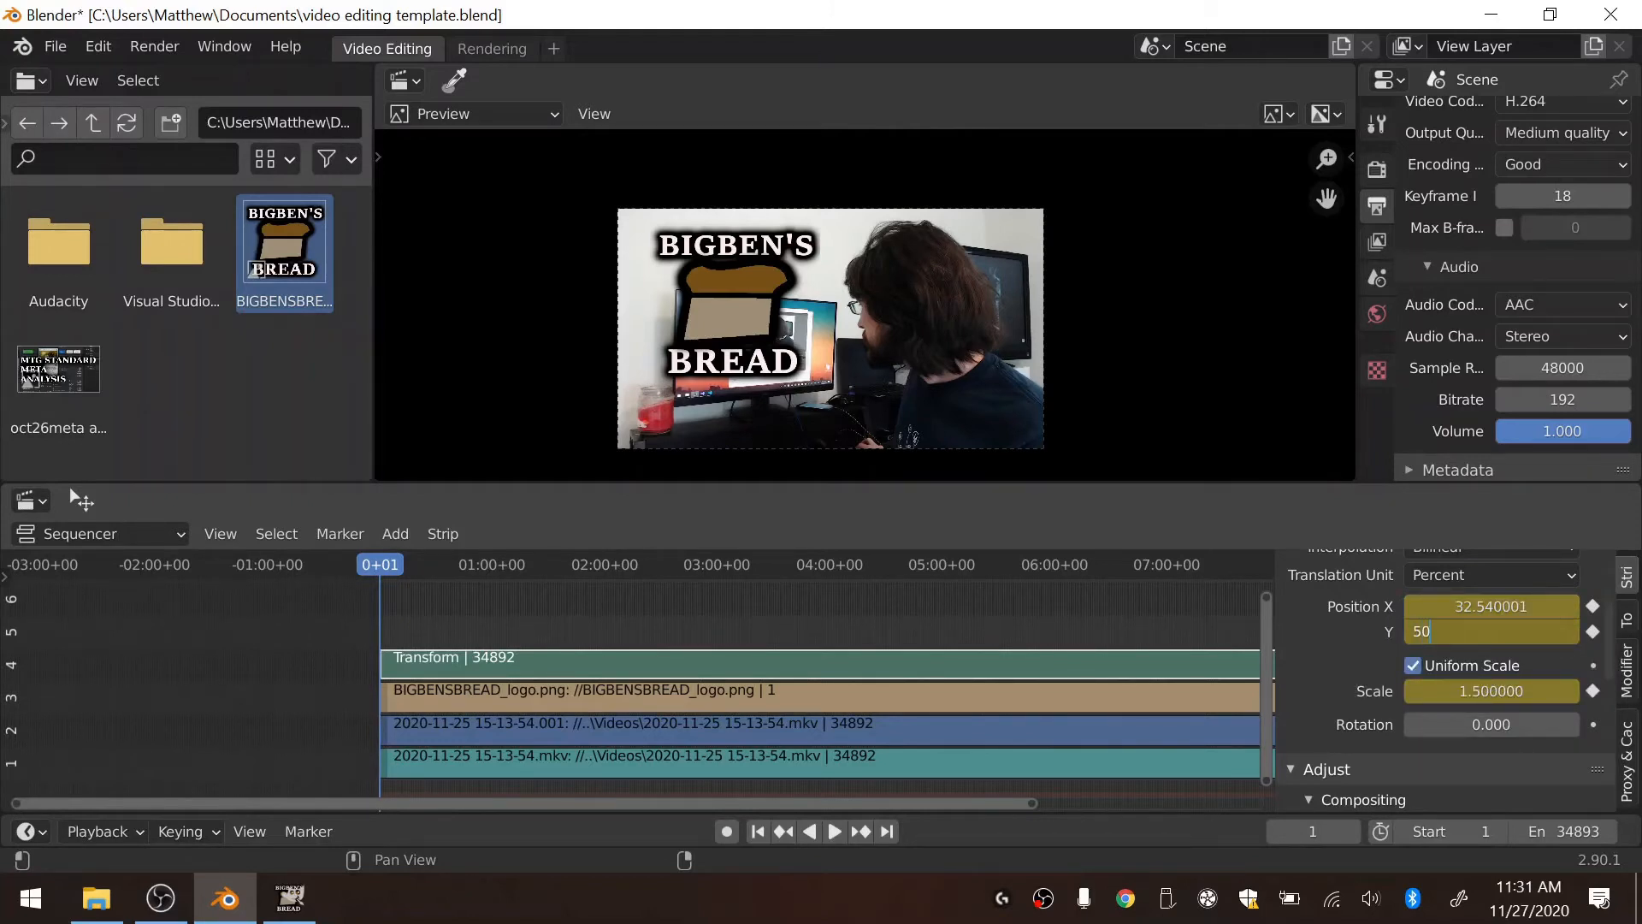
key(Return)
click(1491, 606)
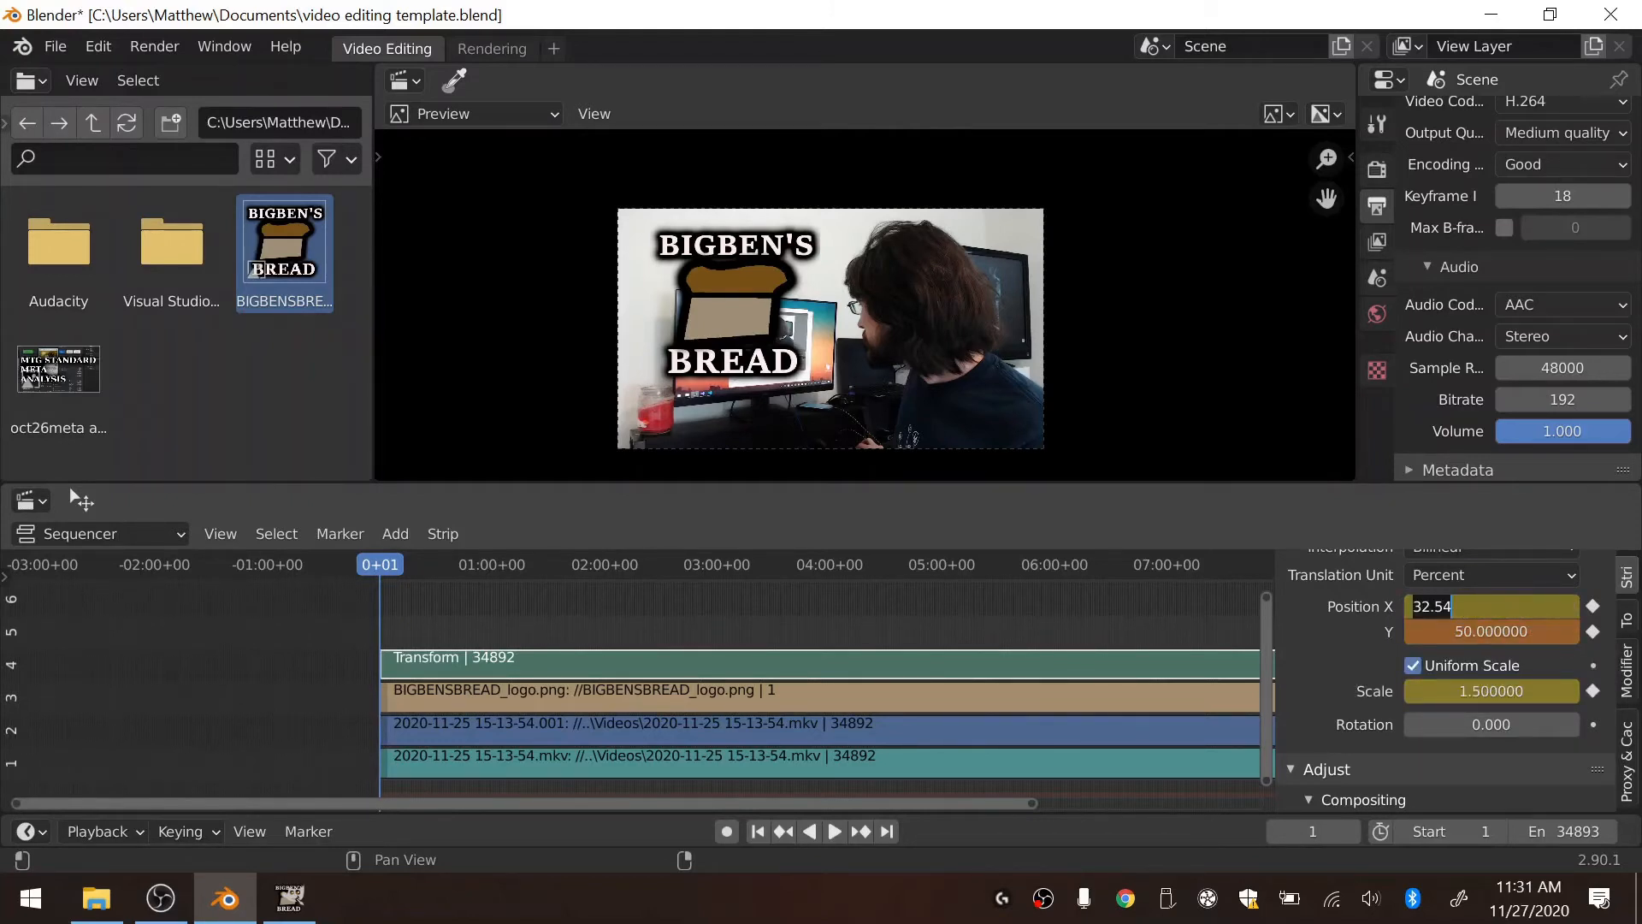
text(32)
key(Return)
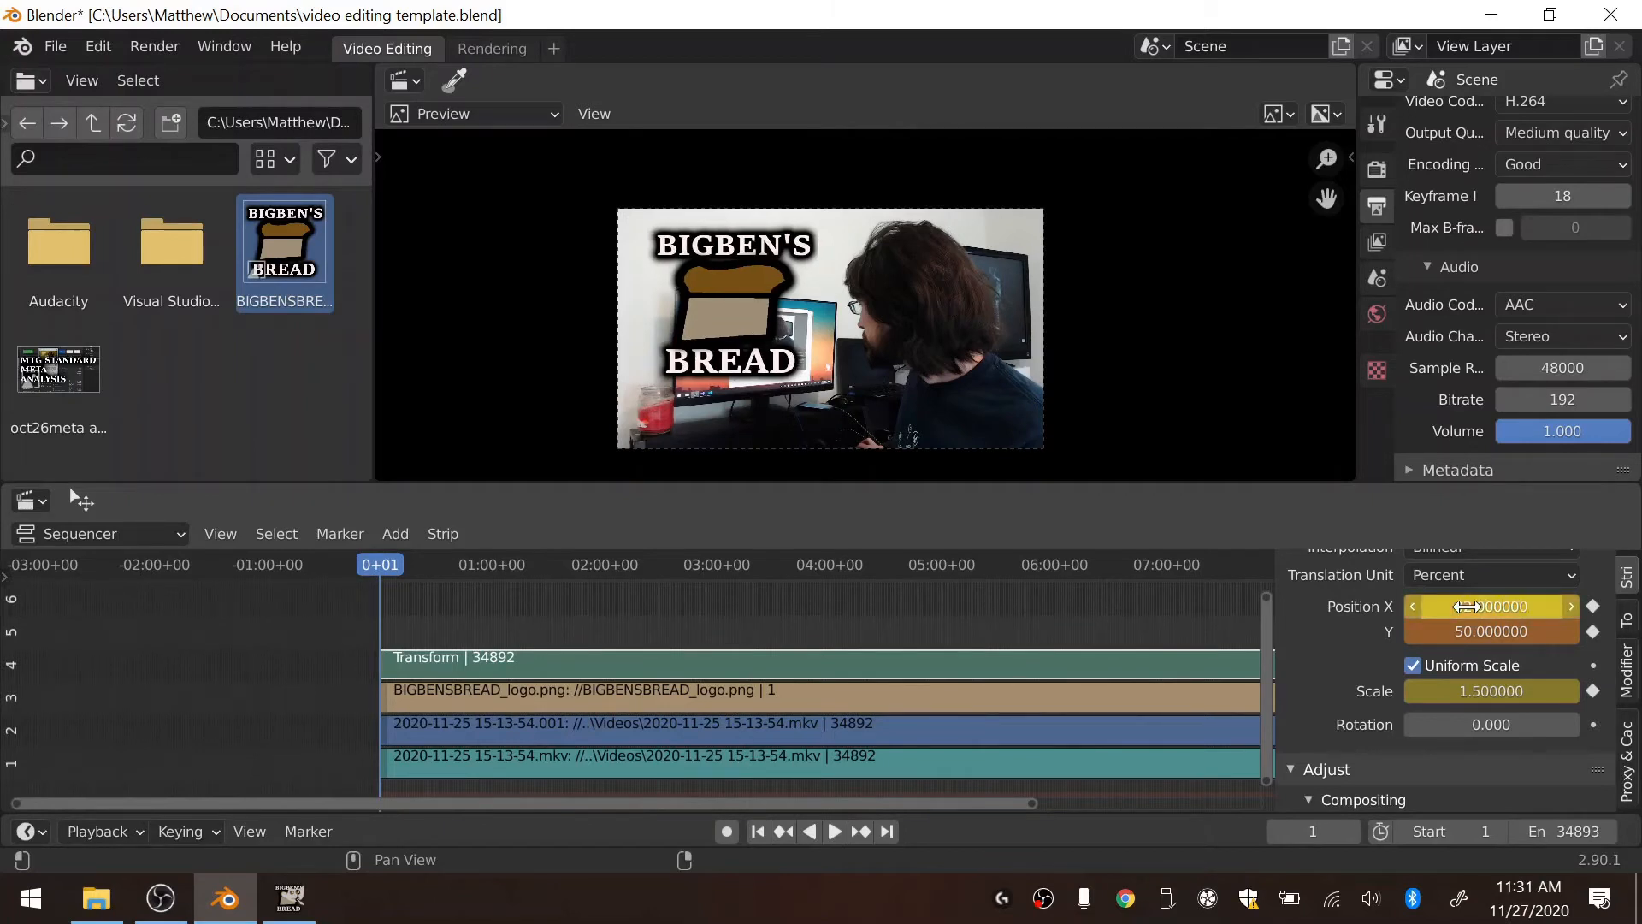
key(i)
key(i)
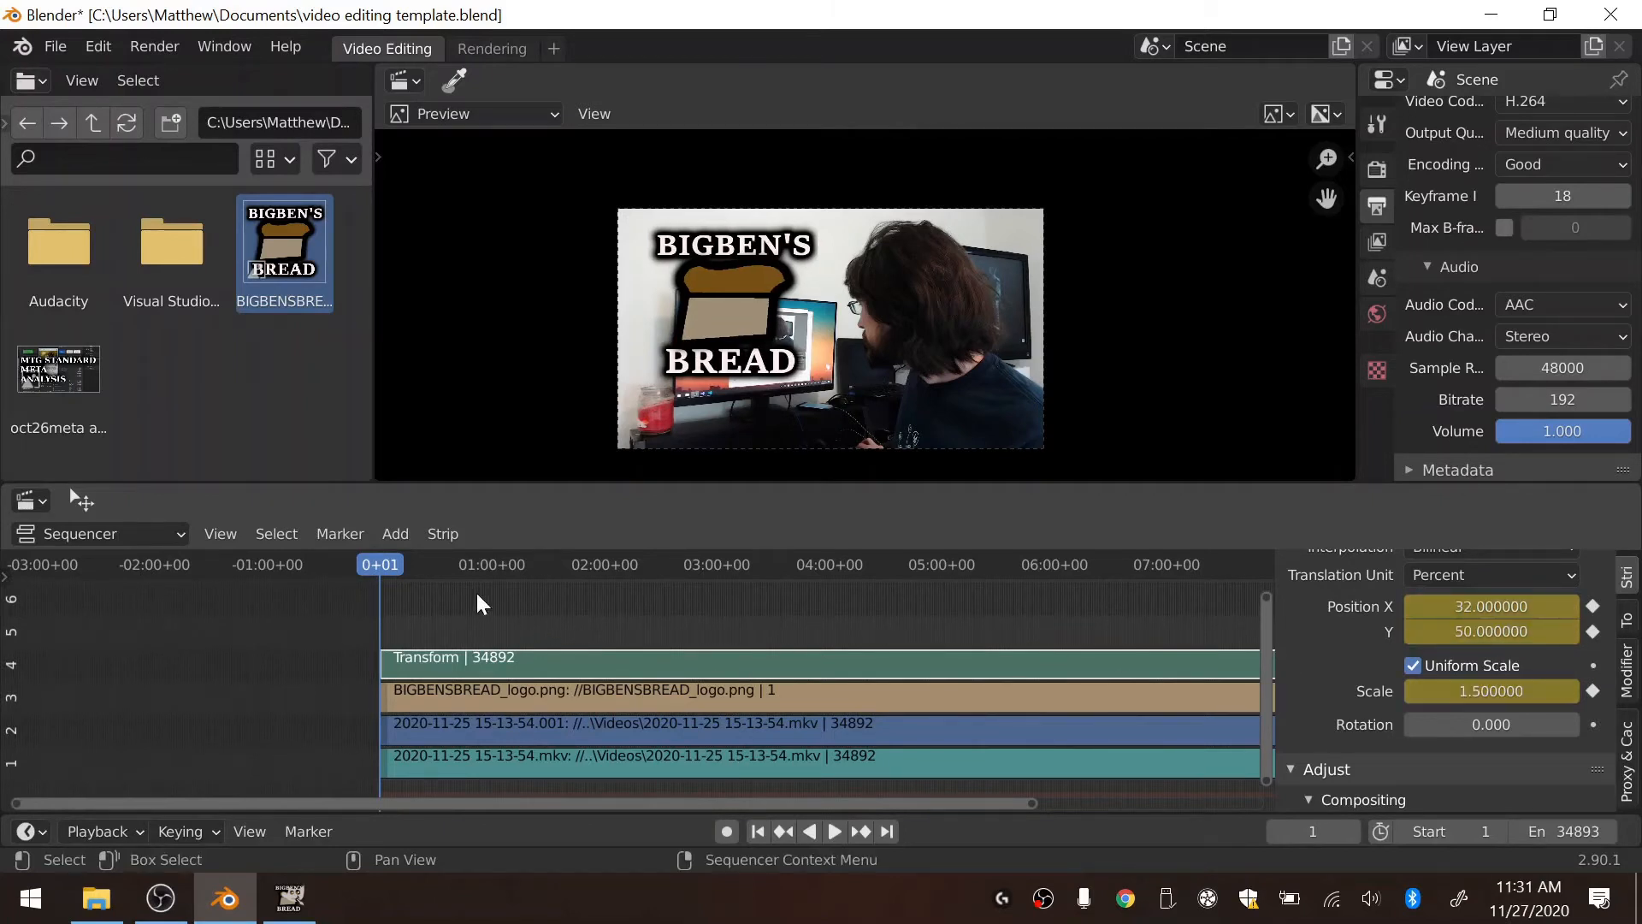
Step: Split the sequencer area side by side and turn the new area into a Dope Sheet framed on the logo's keyframes
click(413, 564)
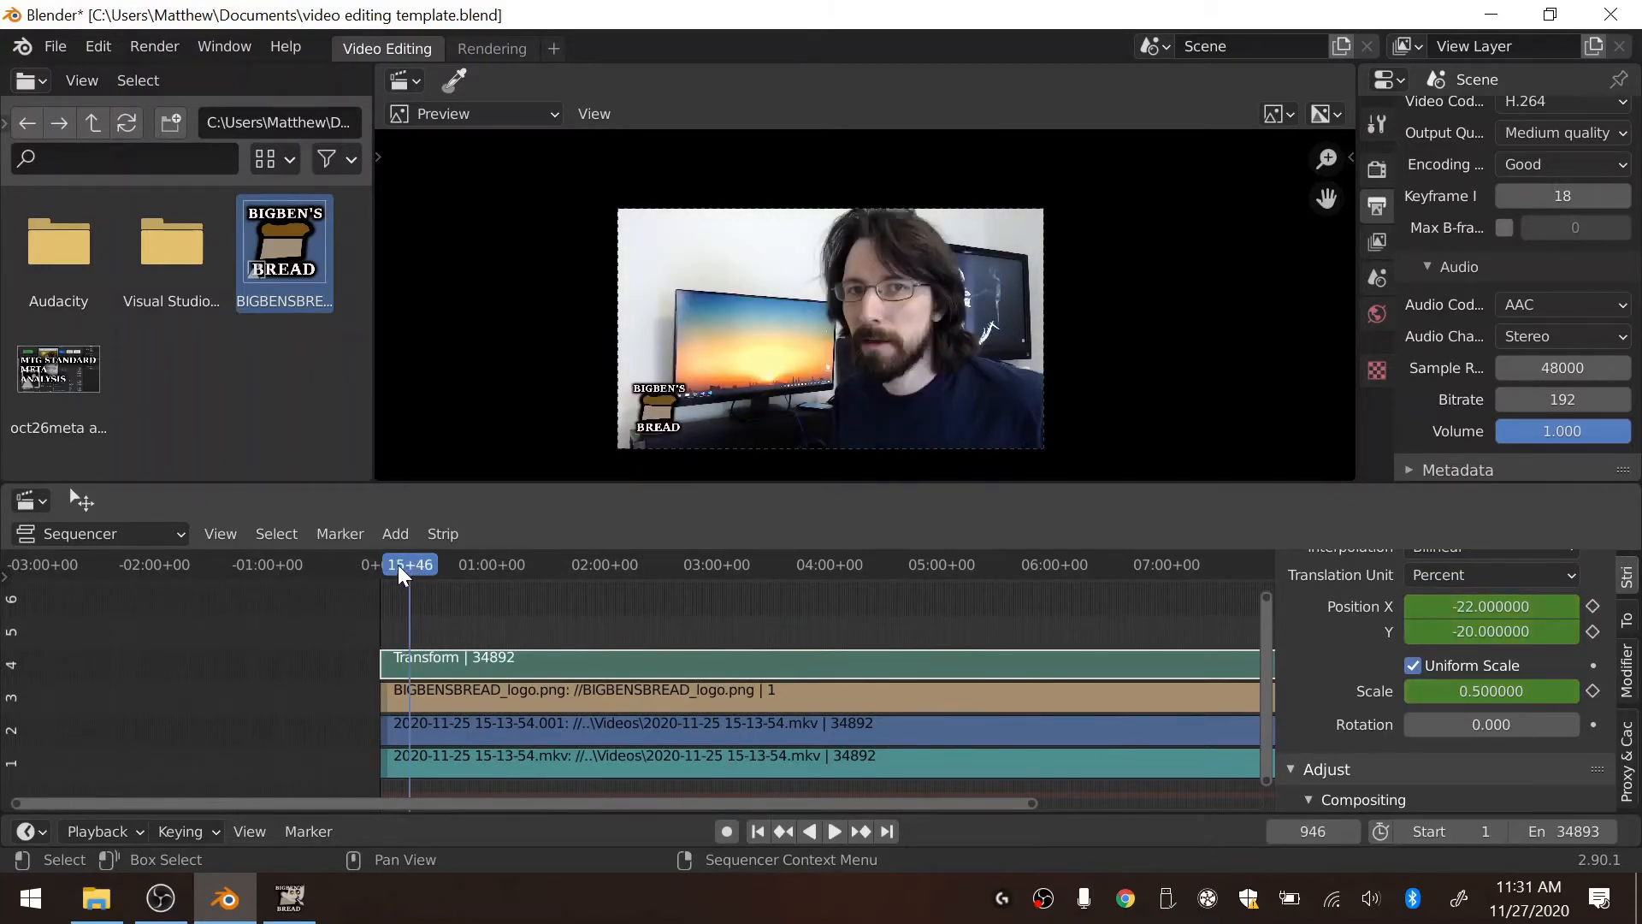
key(space)
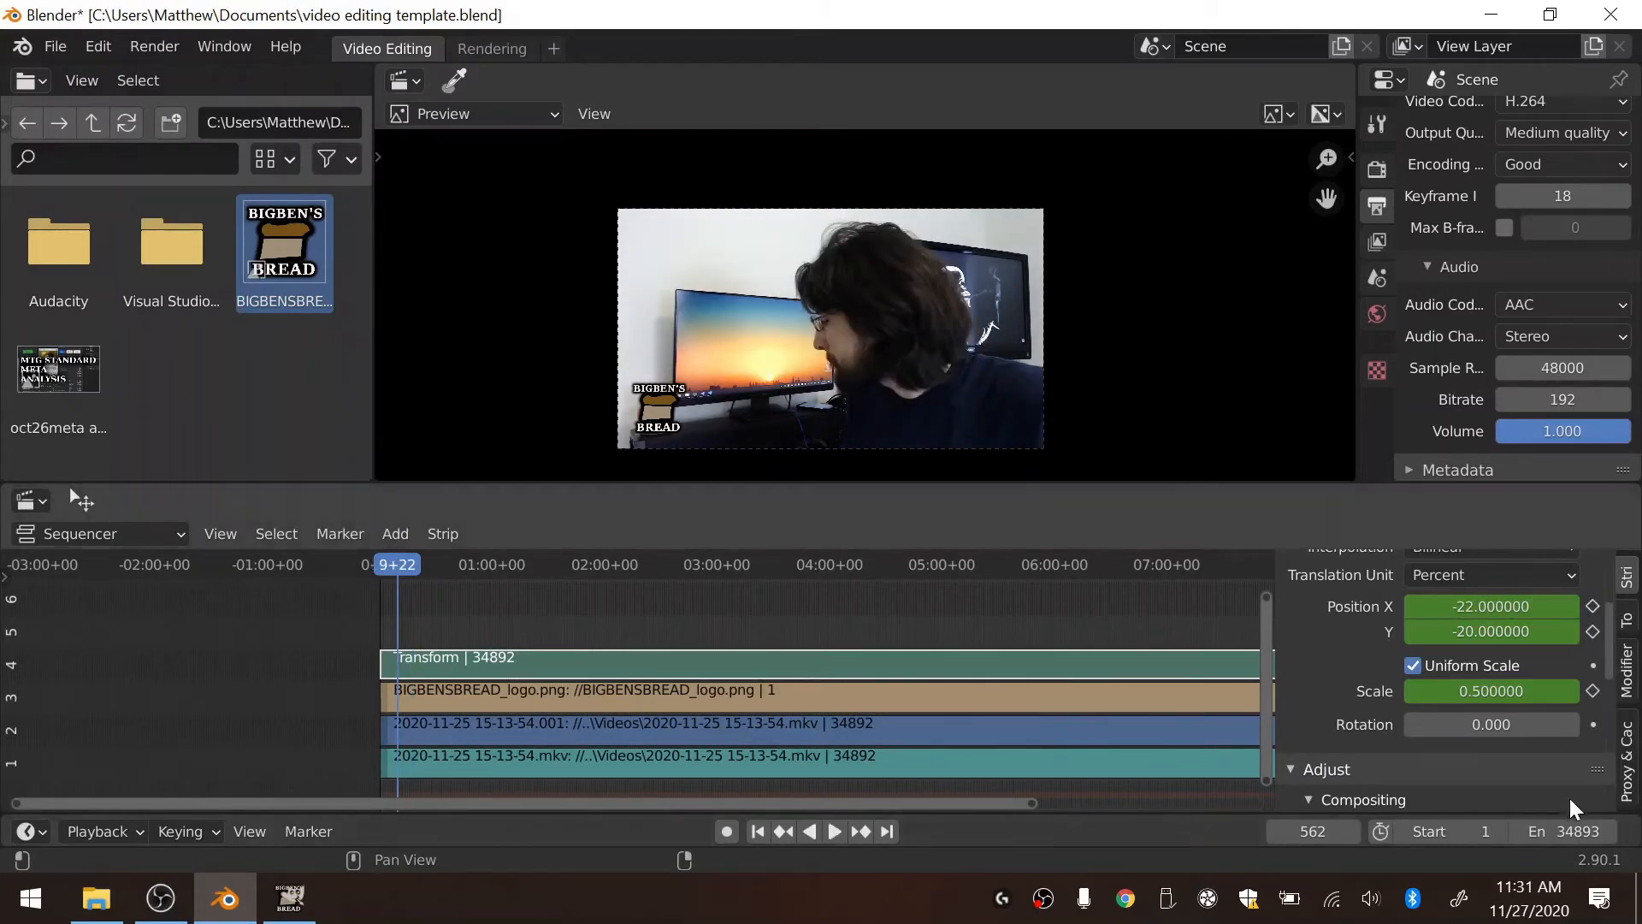
drag(1633, 842, 1403, 829)
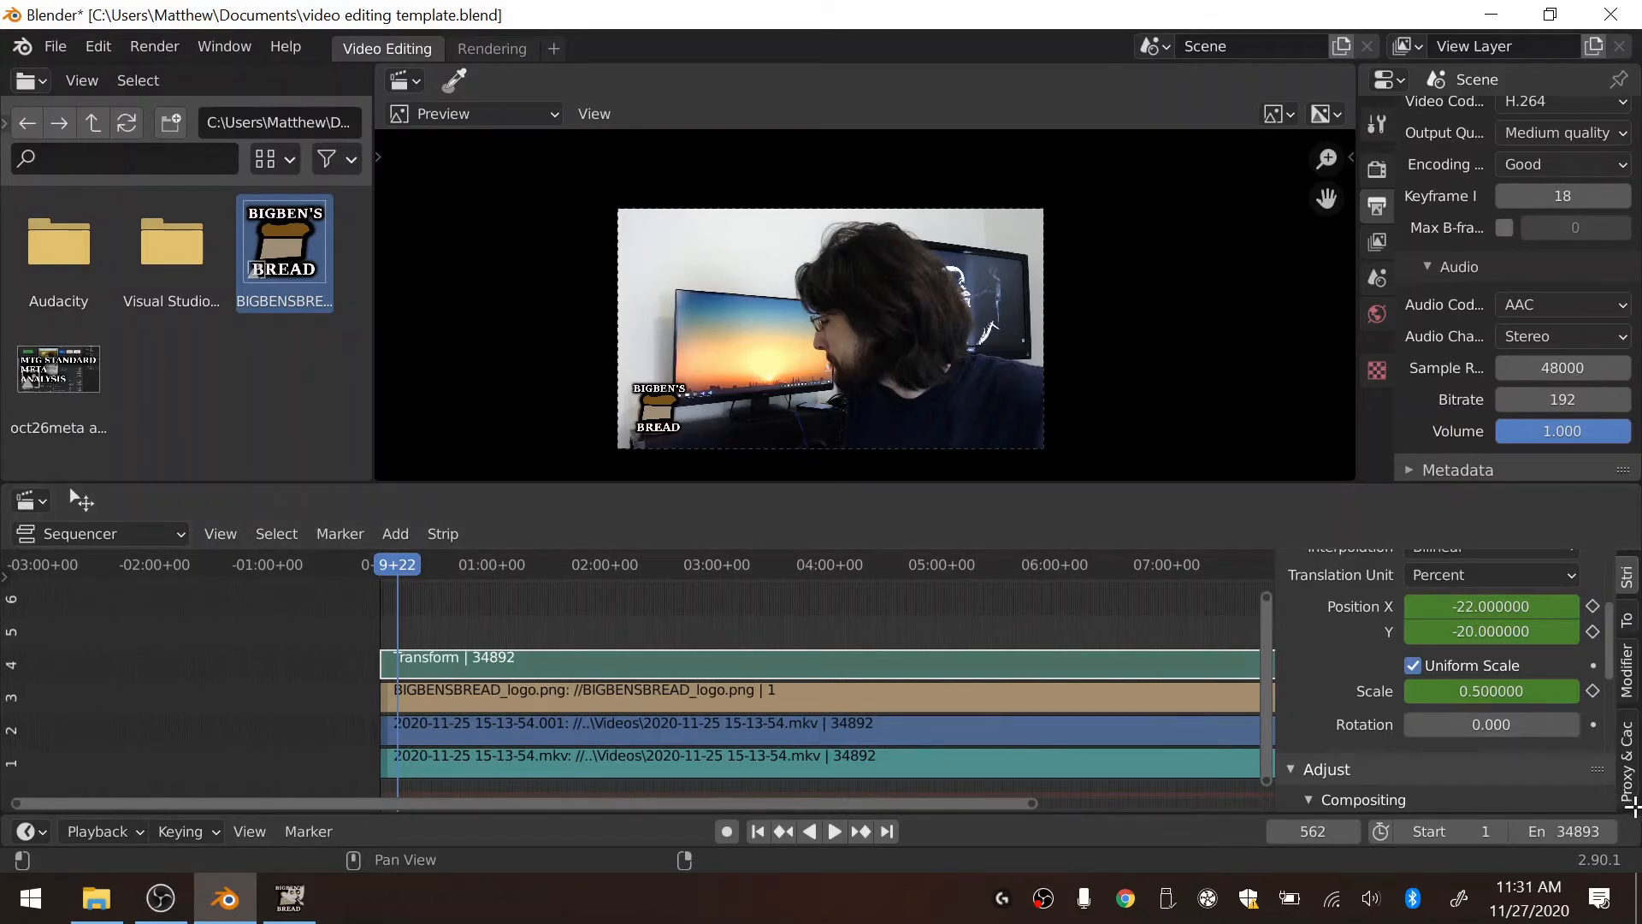
drag(1632, 805, 1229, 783)
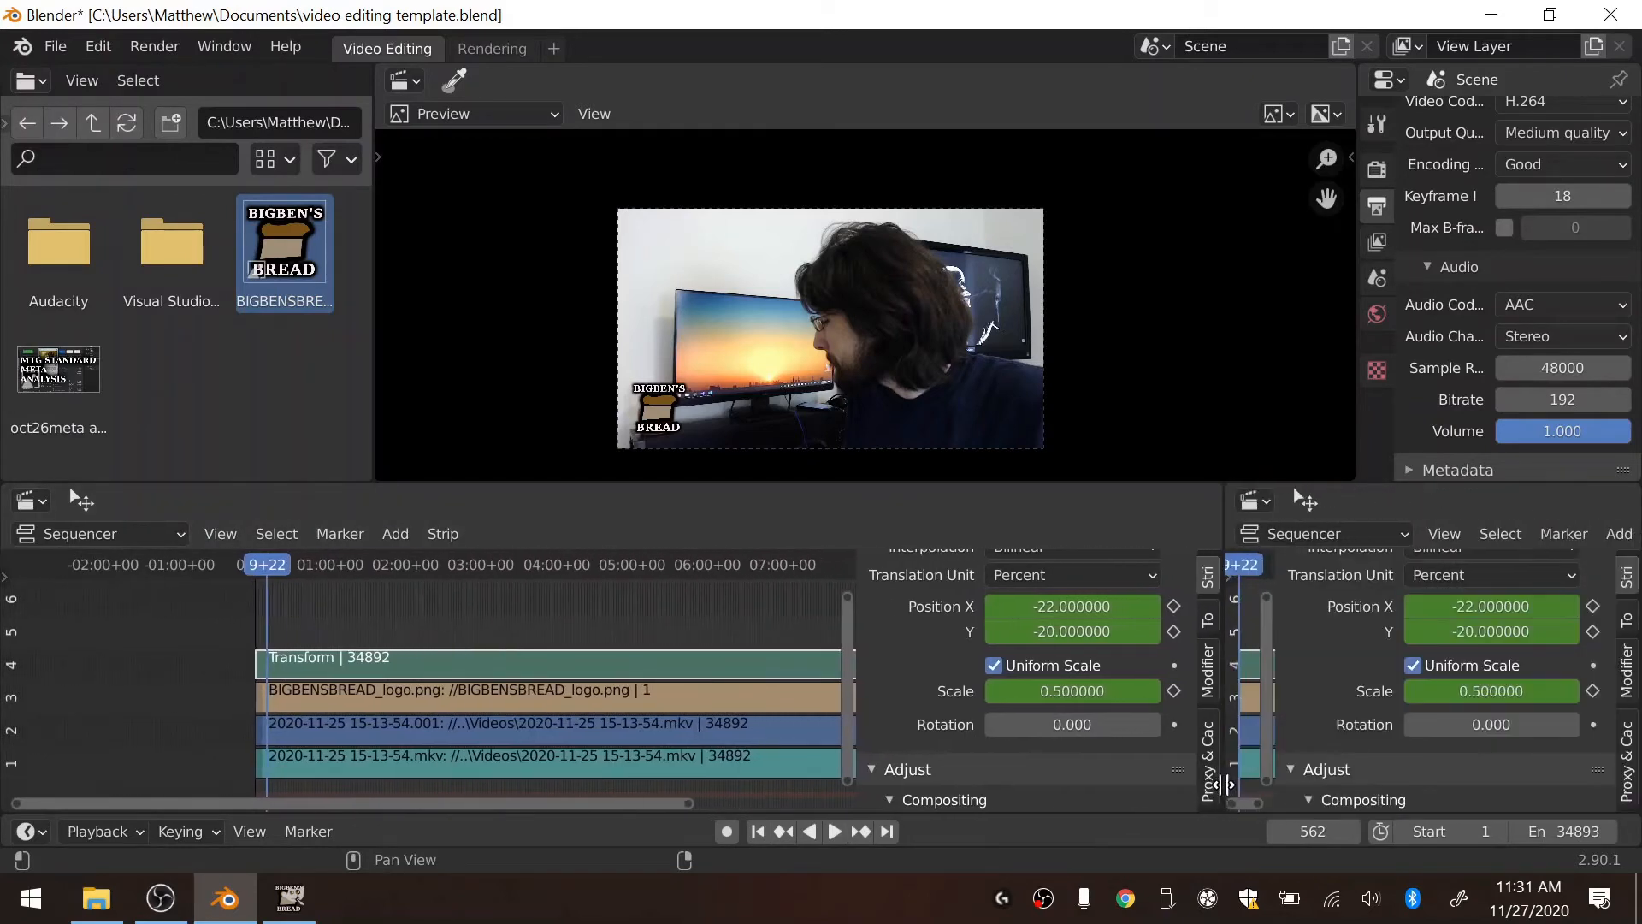
click(1254, 500)
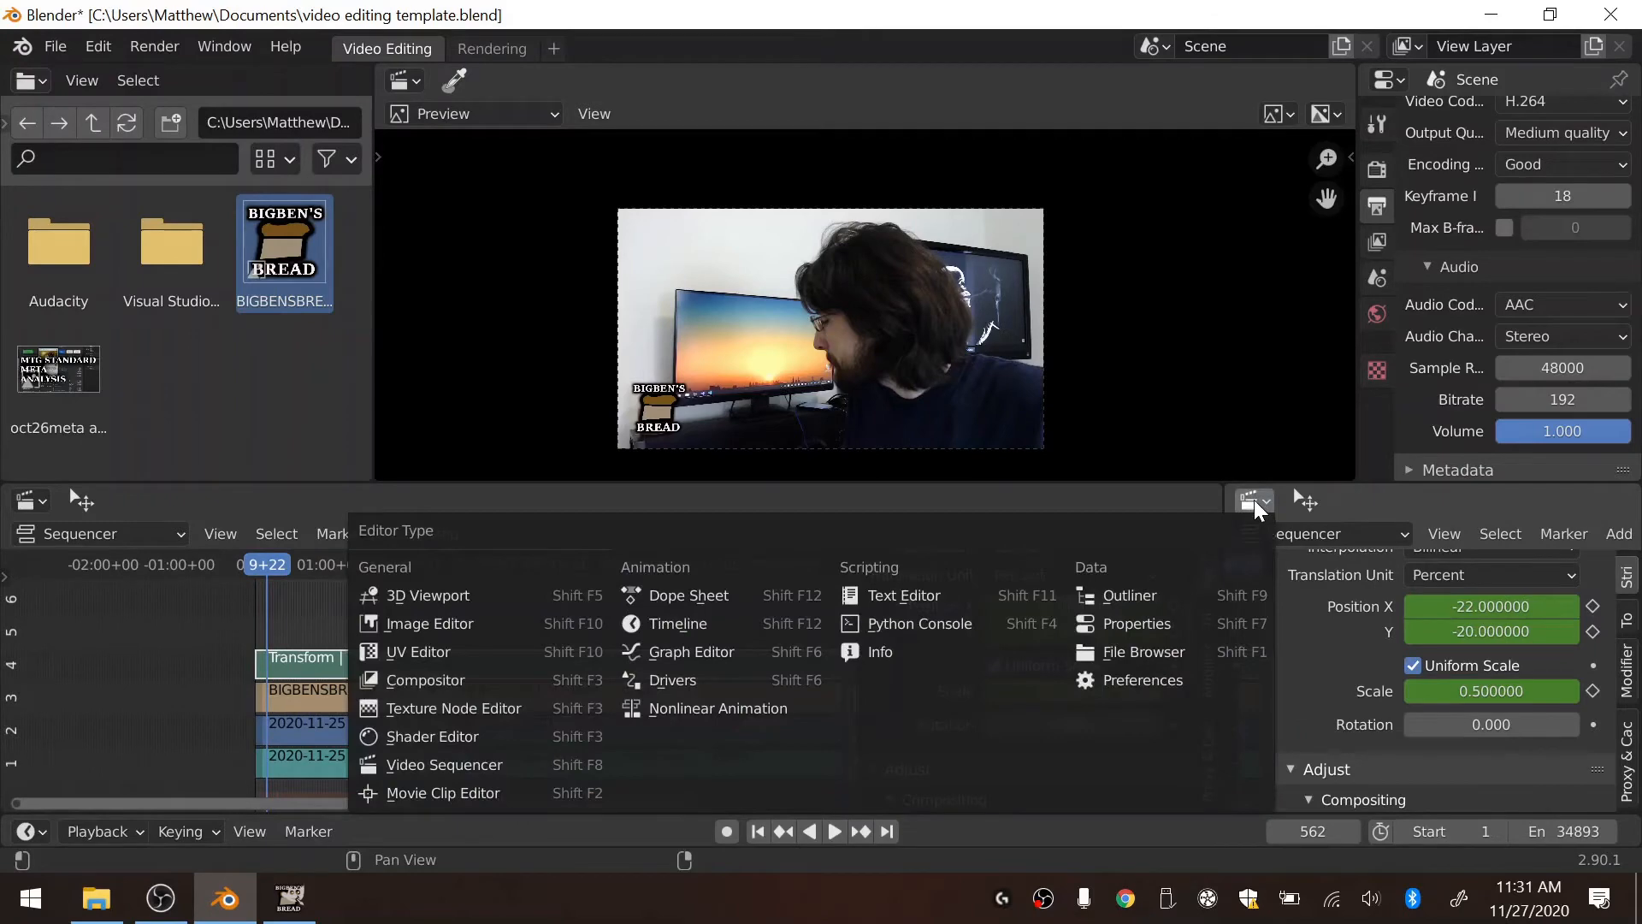
click(1254, 499)
click(1253, 505)
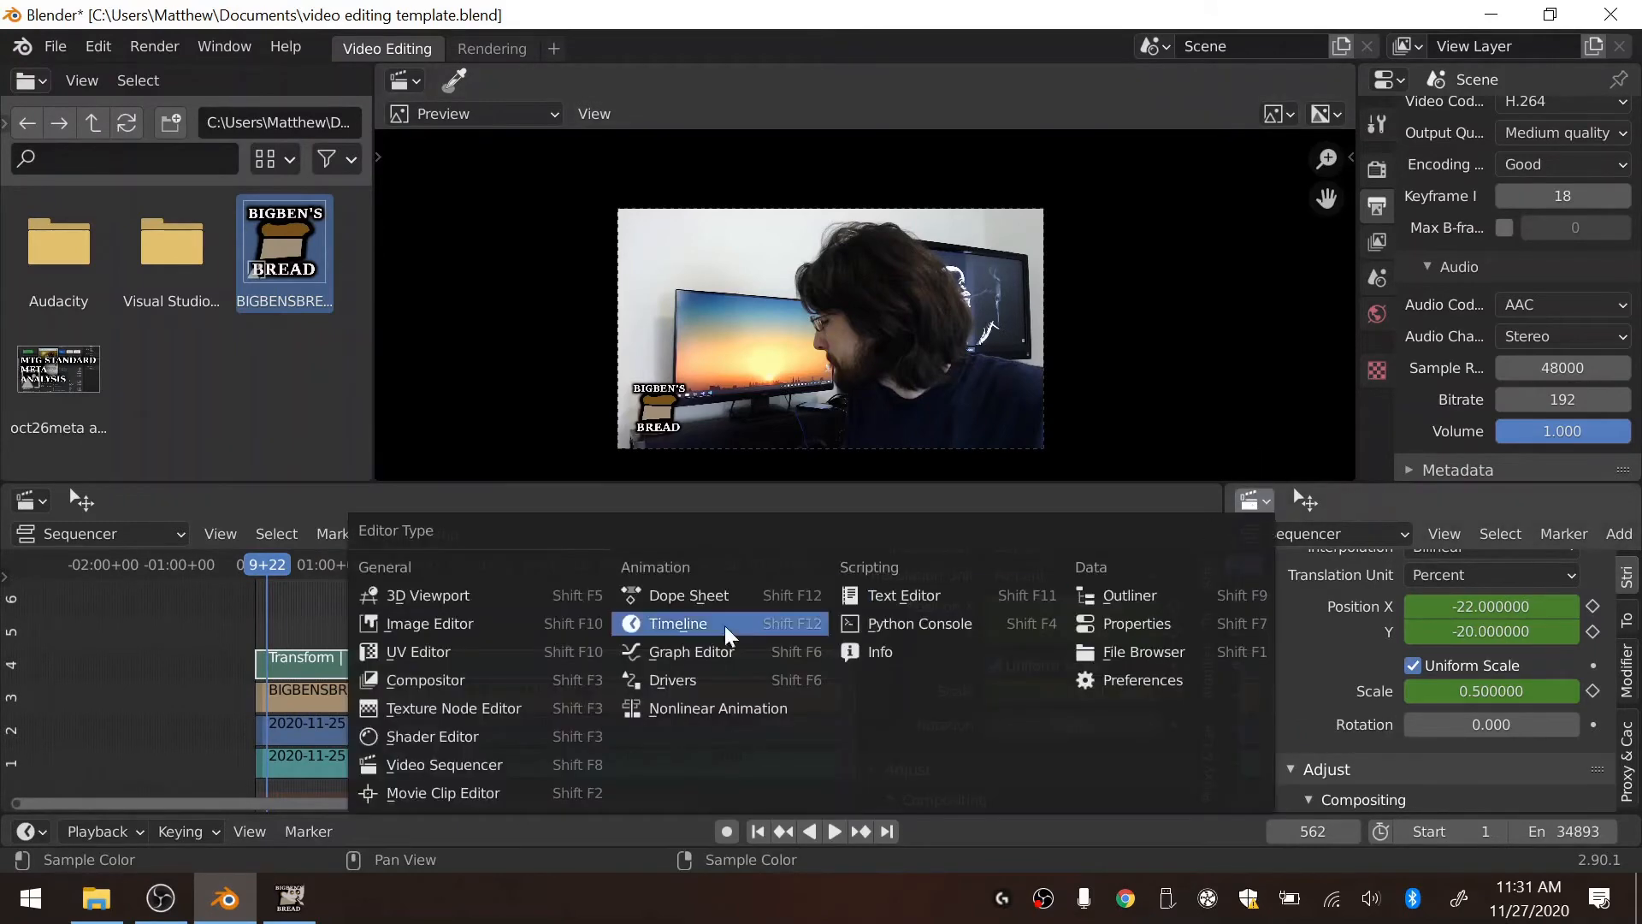
click(687, 596)
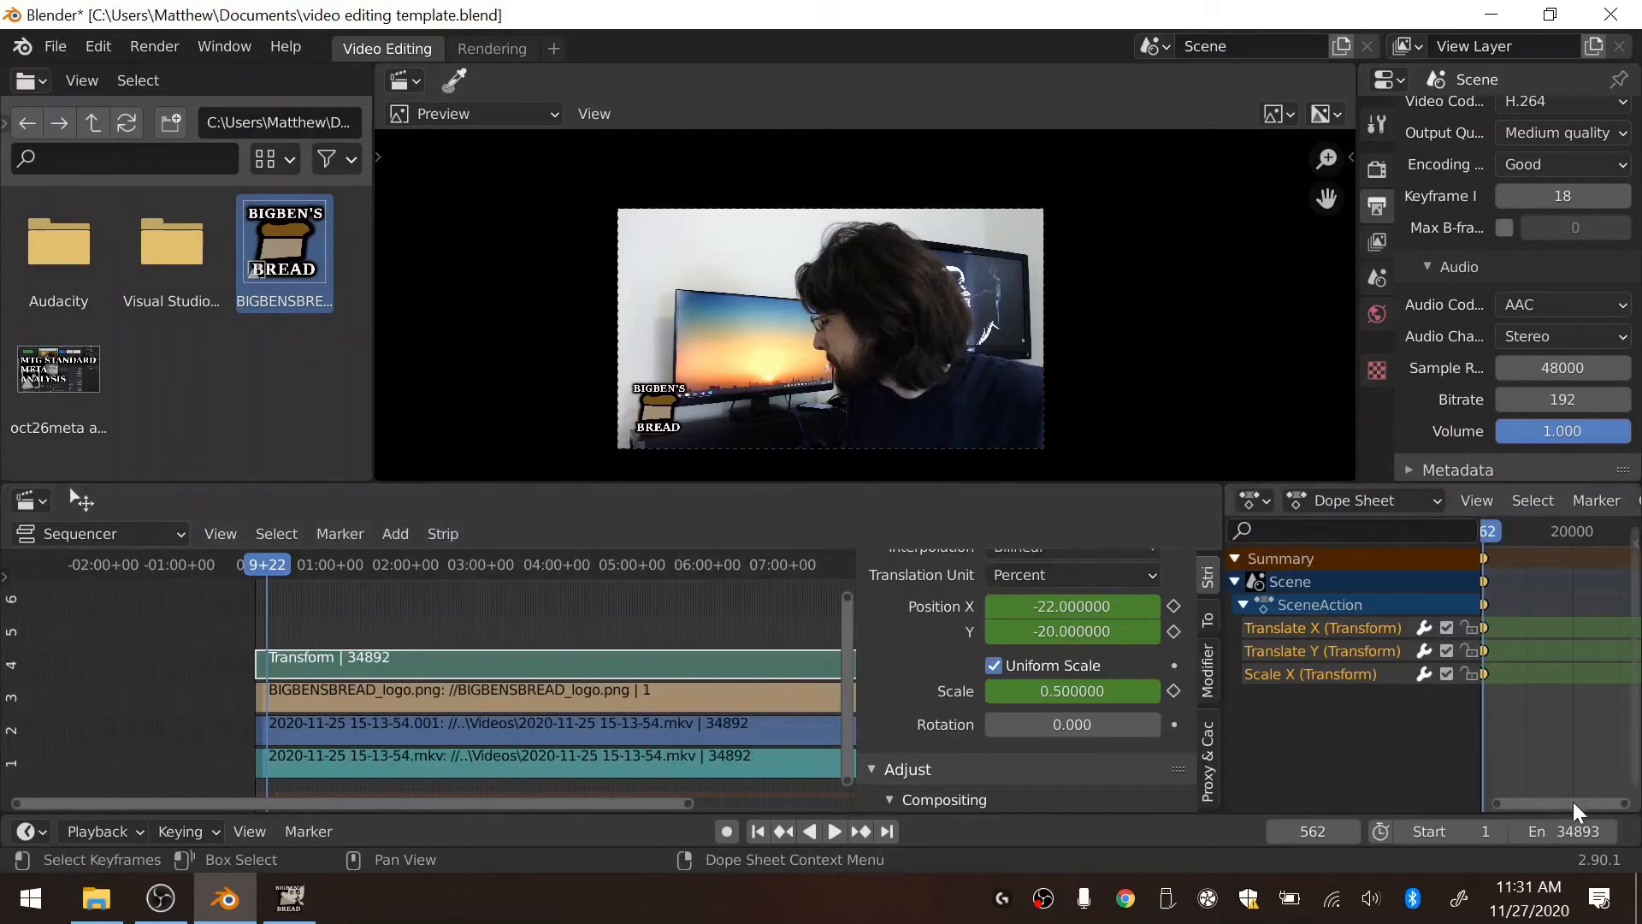
drag(1624, 803, 1493, 798)
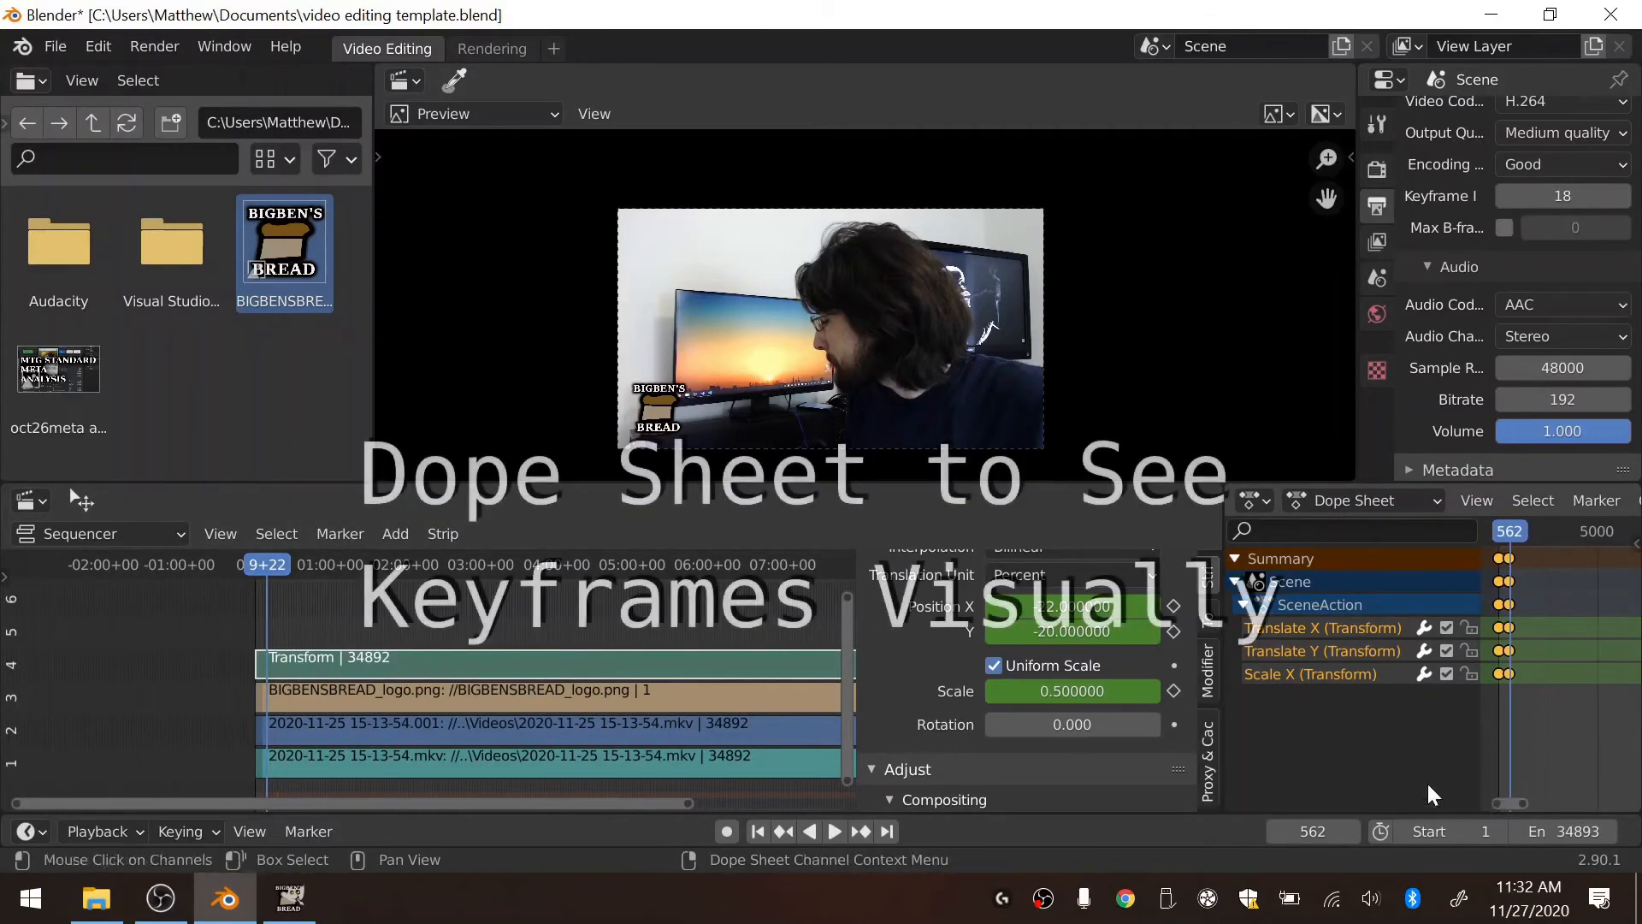
scroll(1517, 650, up, 2)
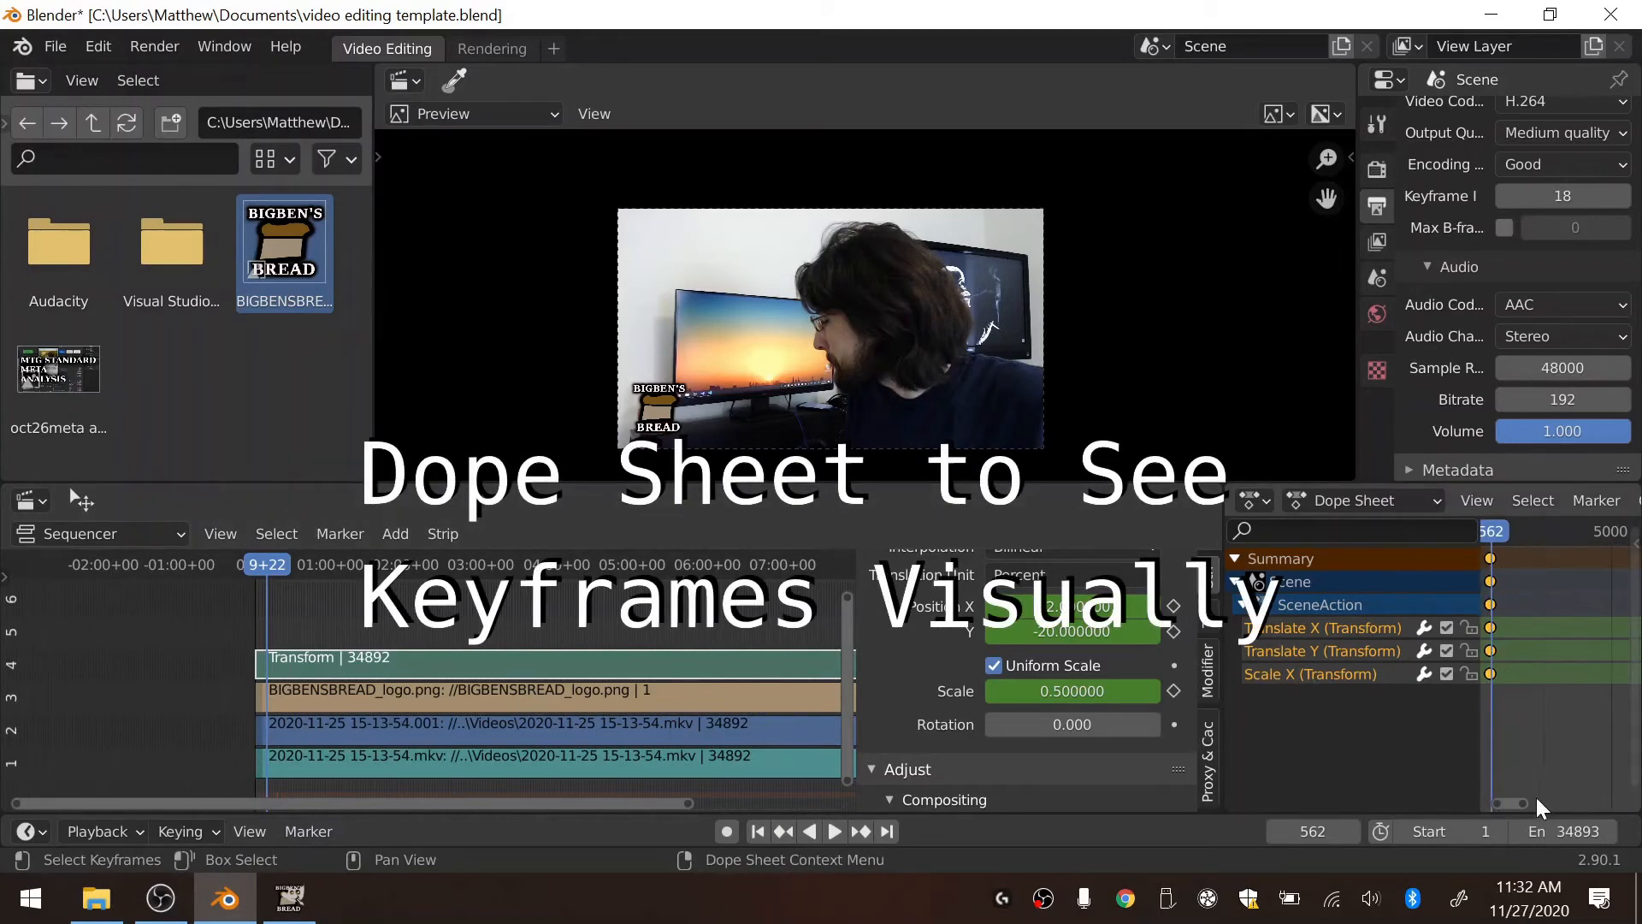
drag(1513, 802, 1504, 802)
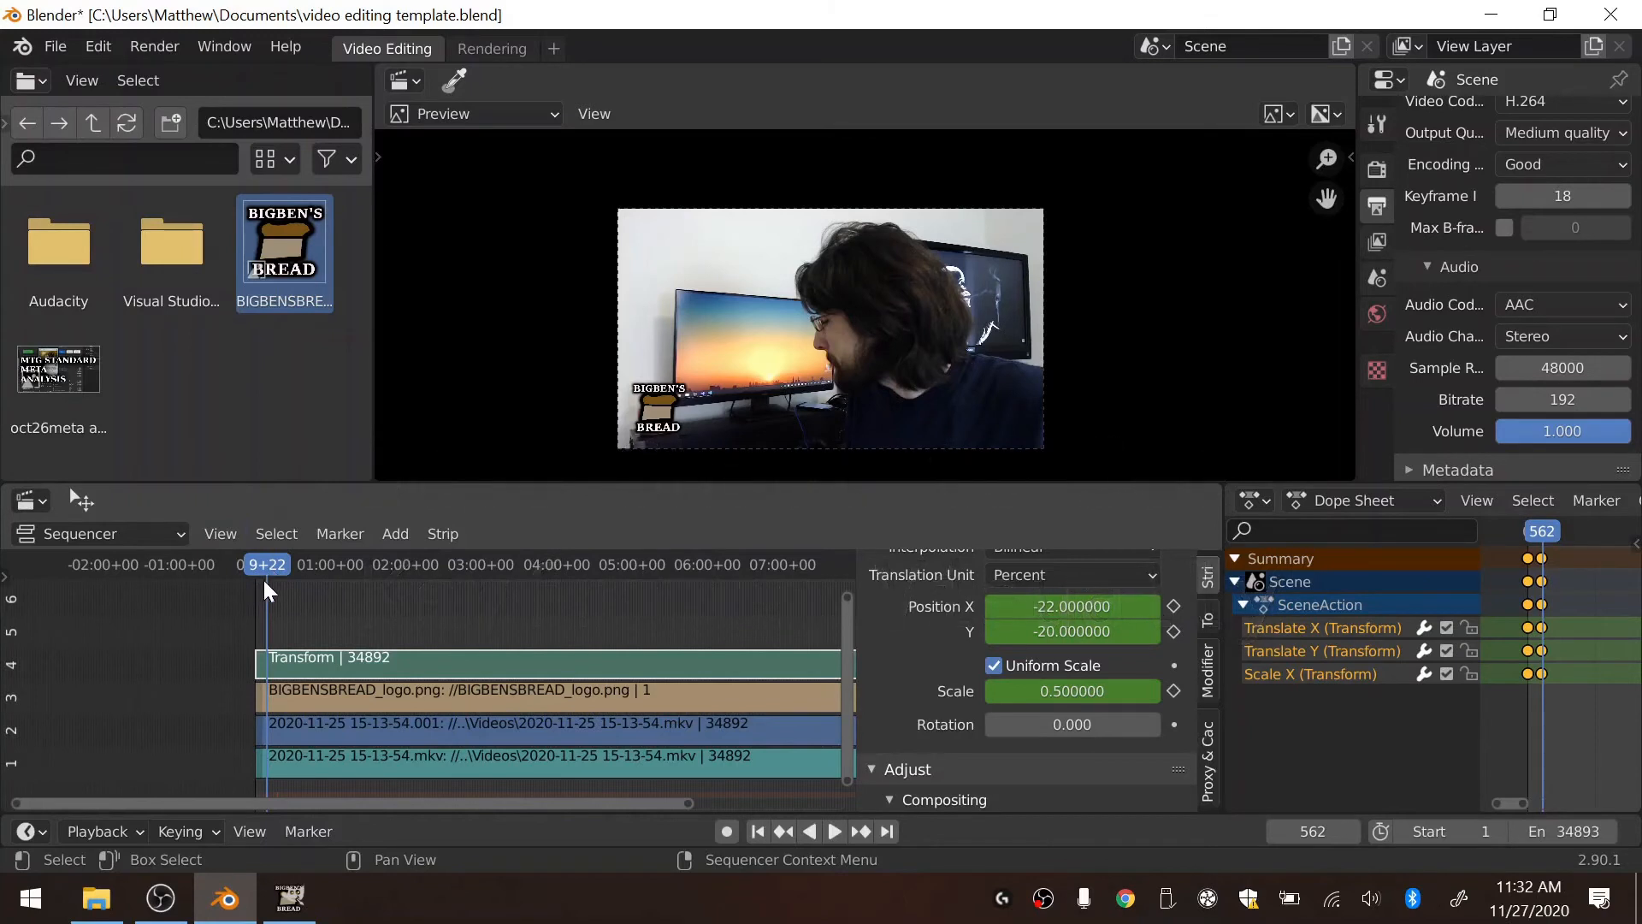
Step: Play through the intro and place the playhead at frame 392, before the existing small-logo keyframes
click(356, 684)
click(361, 660)
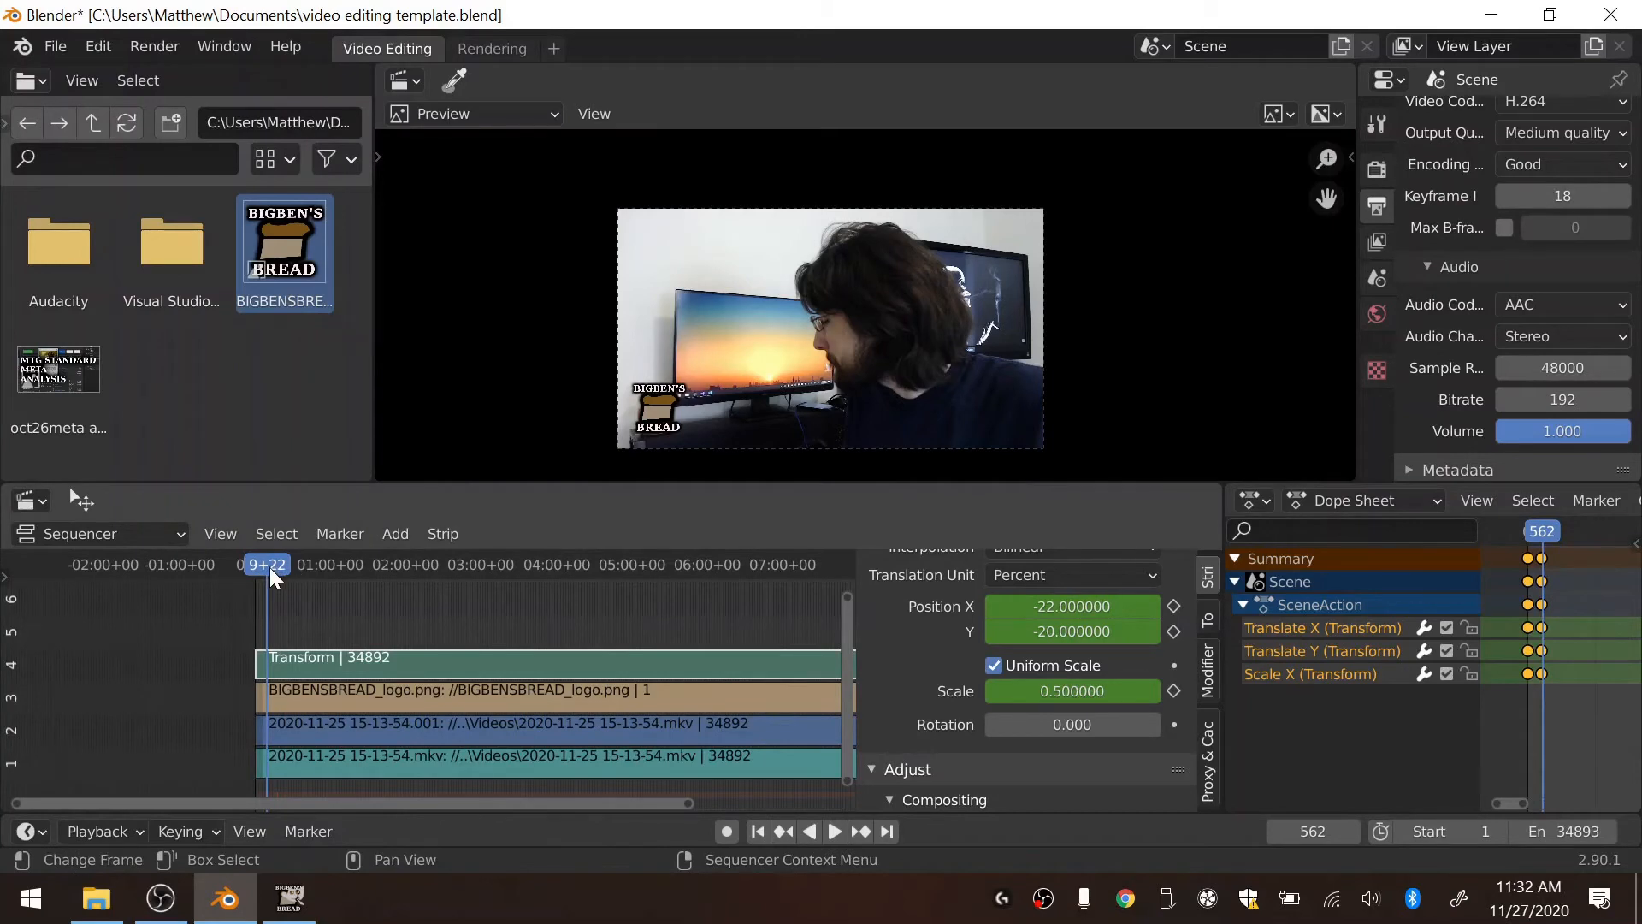
key(space)
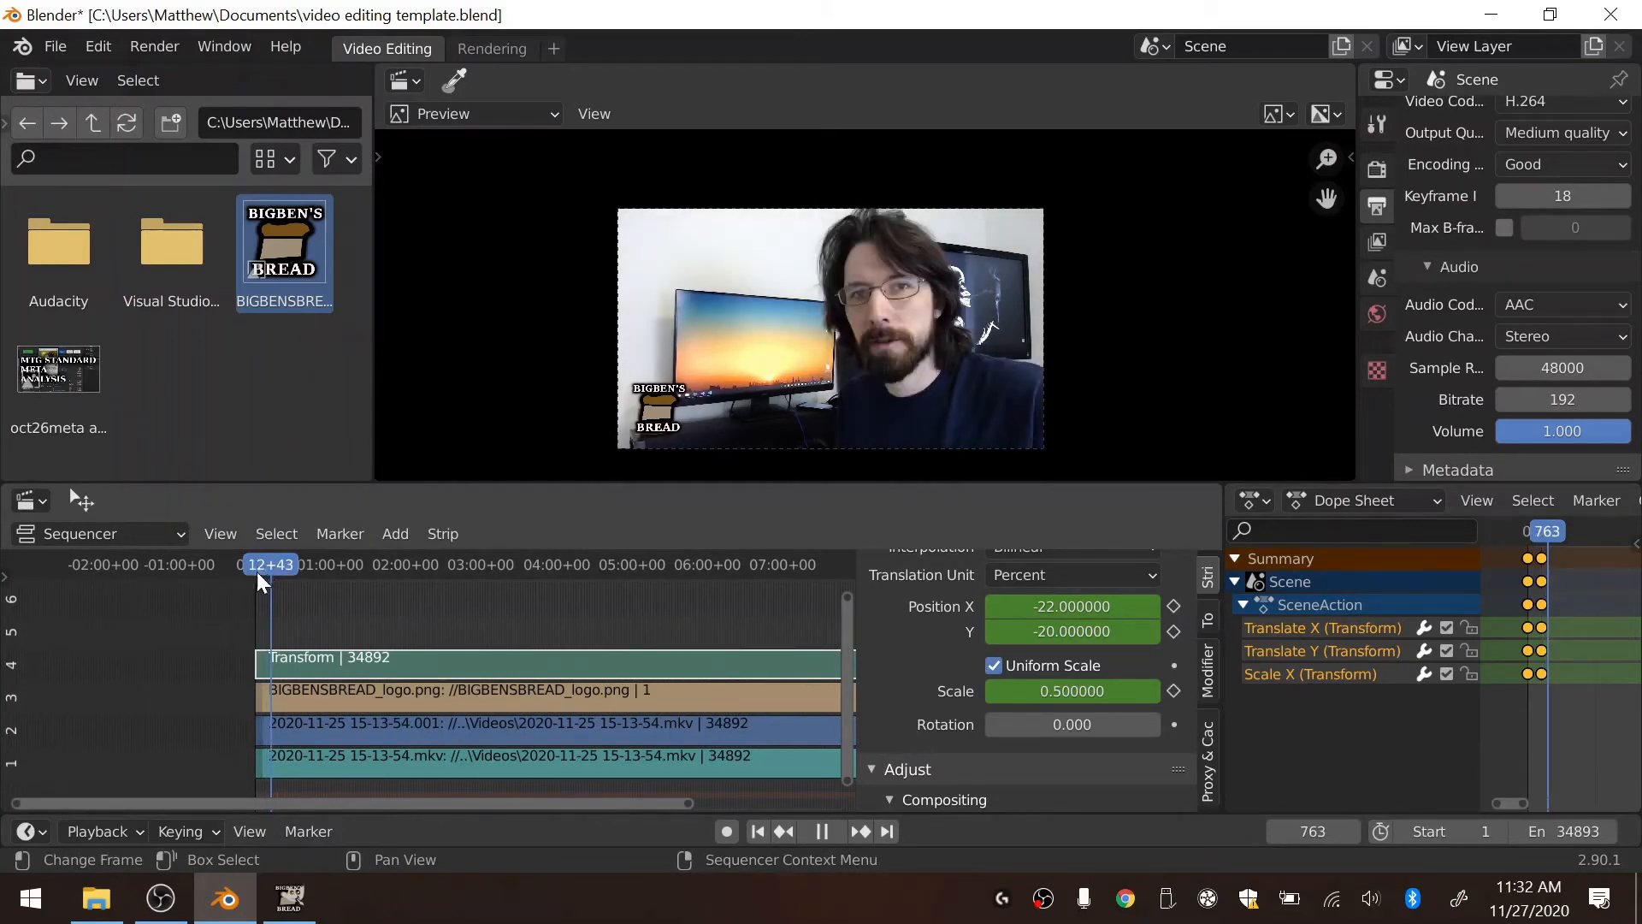
click(257, 571)
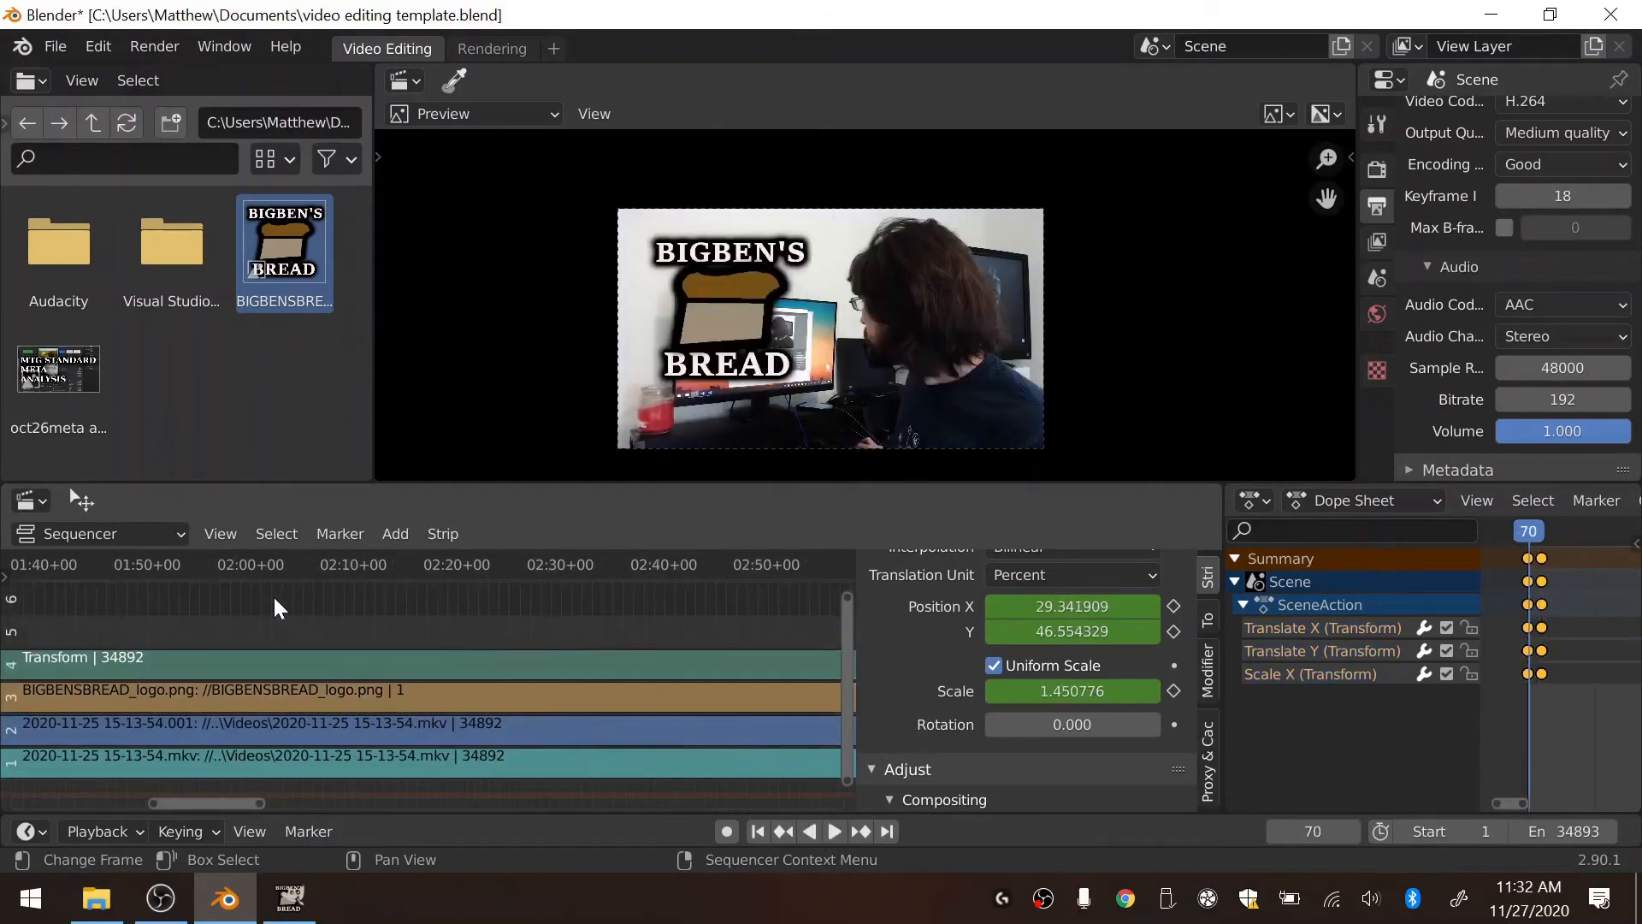
middle_drag(274, 593, 582, 559)
click(587, 572)
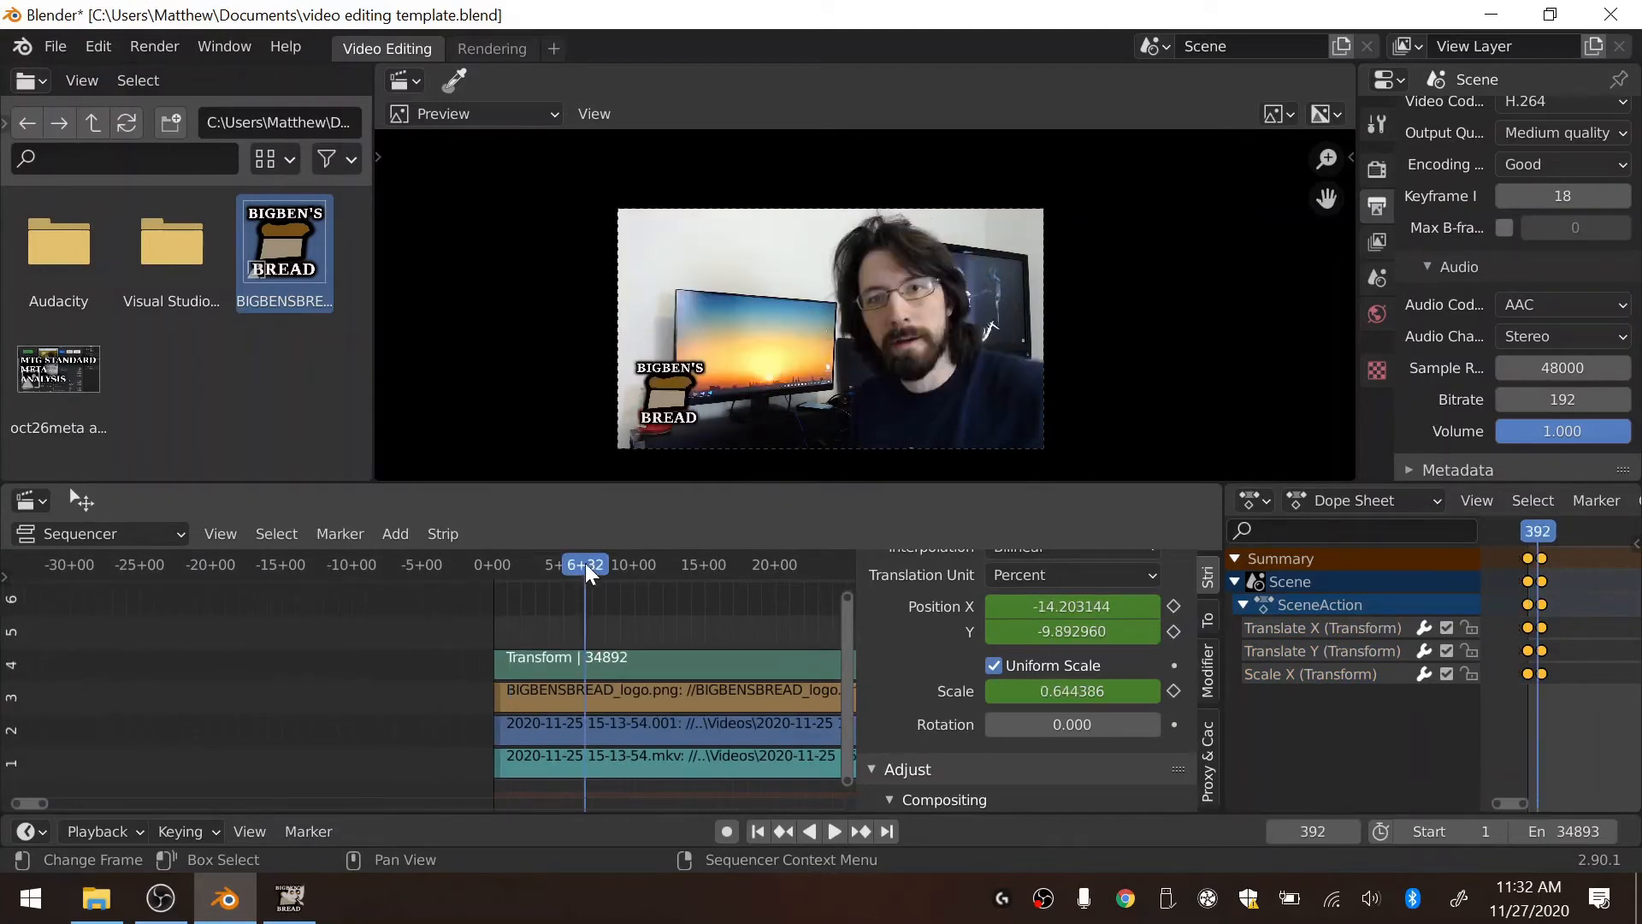
Step: Set the Transform strip's position to X 32, Y 50 and its scale to 1.5, and keyframe them at frame 392
click(1106, 603)
text(32)
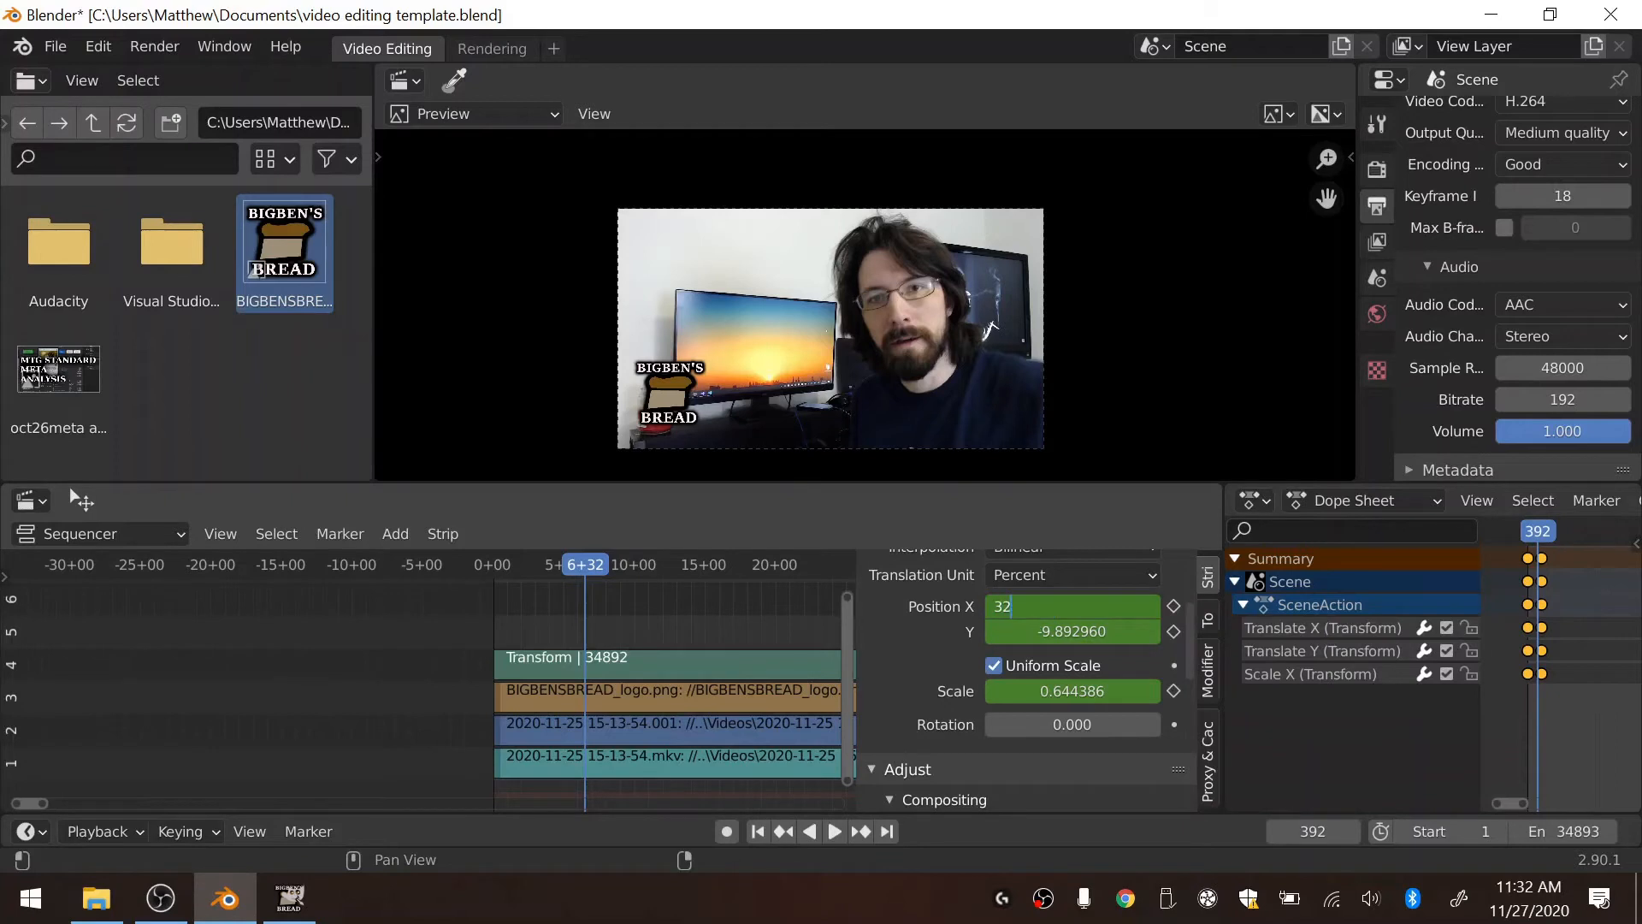
key(Tab)
text(50)
key(Tab)
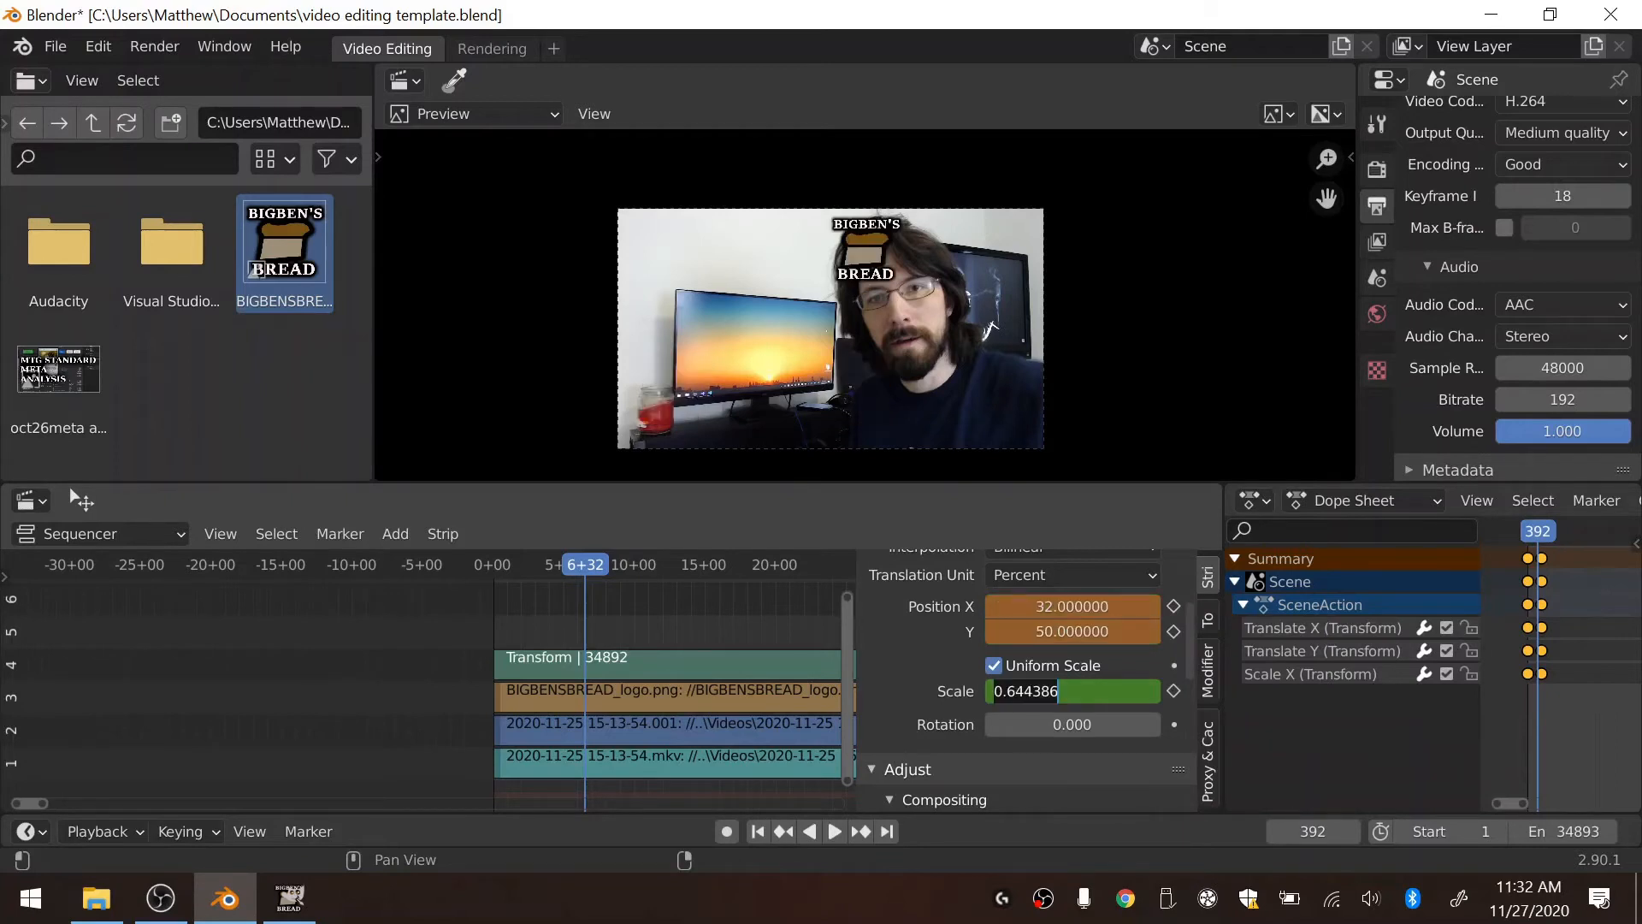
text(1.5)
key(Return)
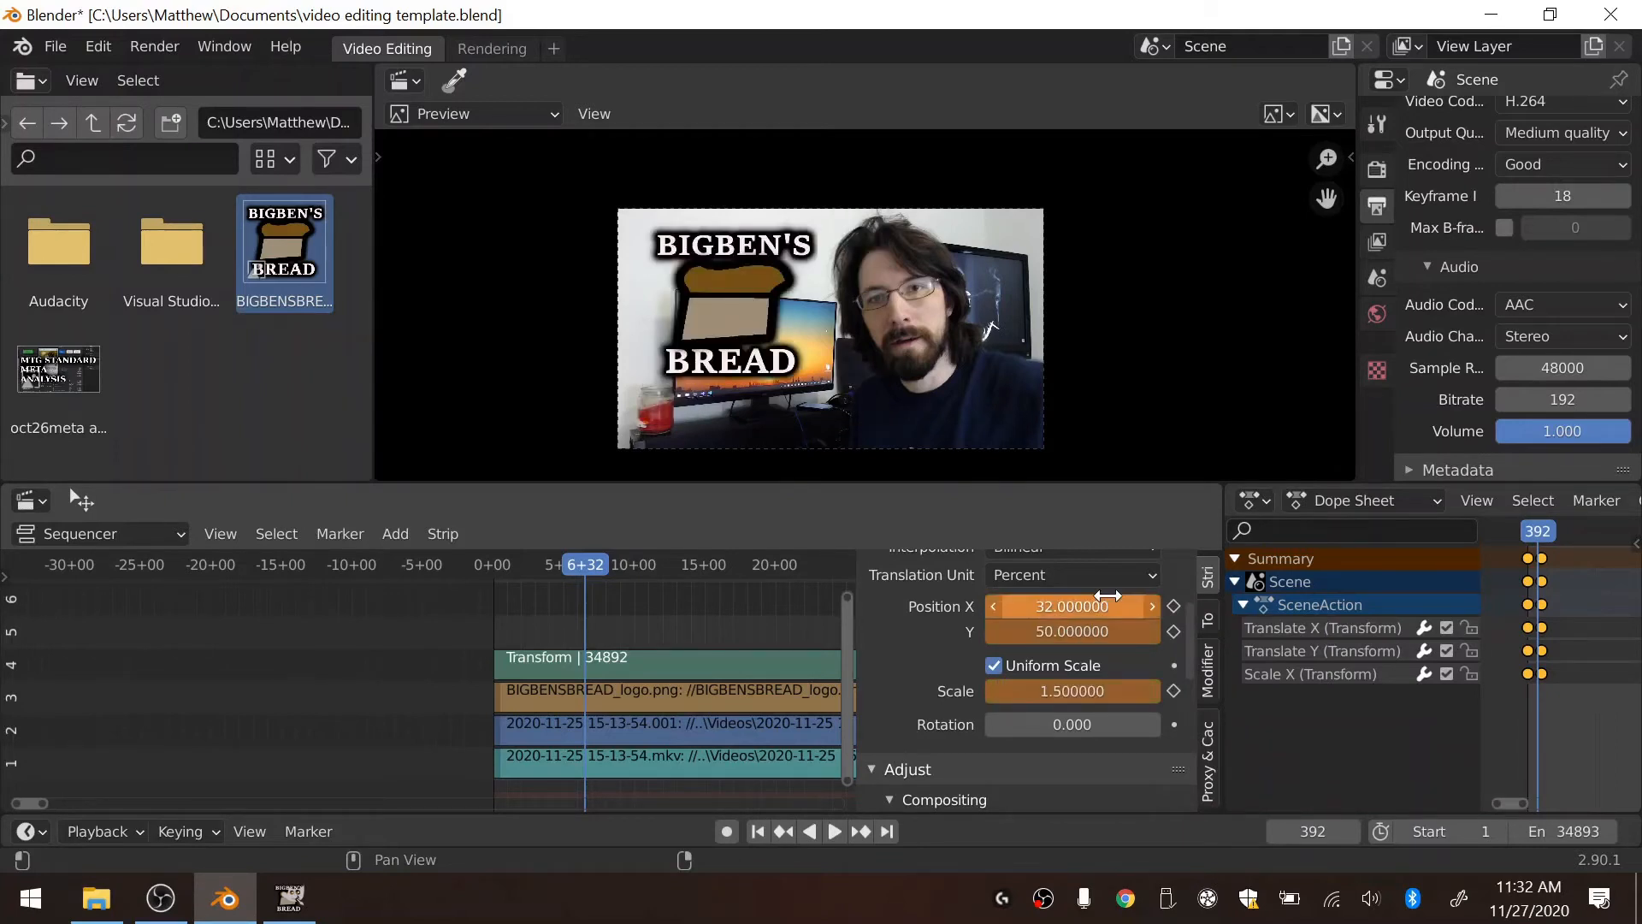
key(i)
key(i)
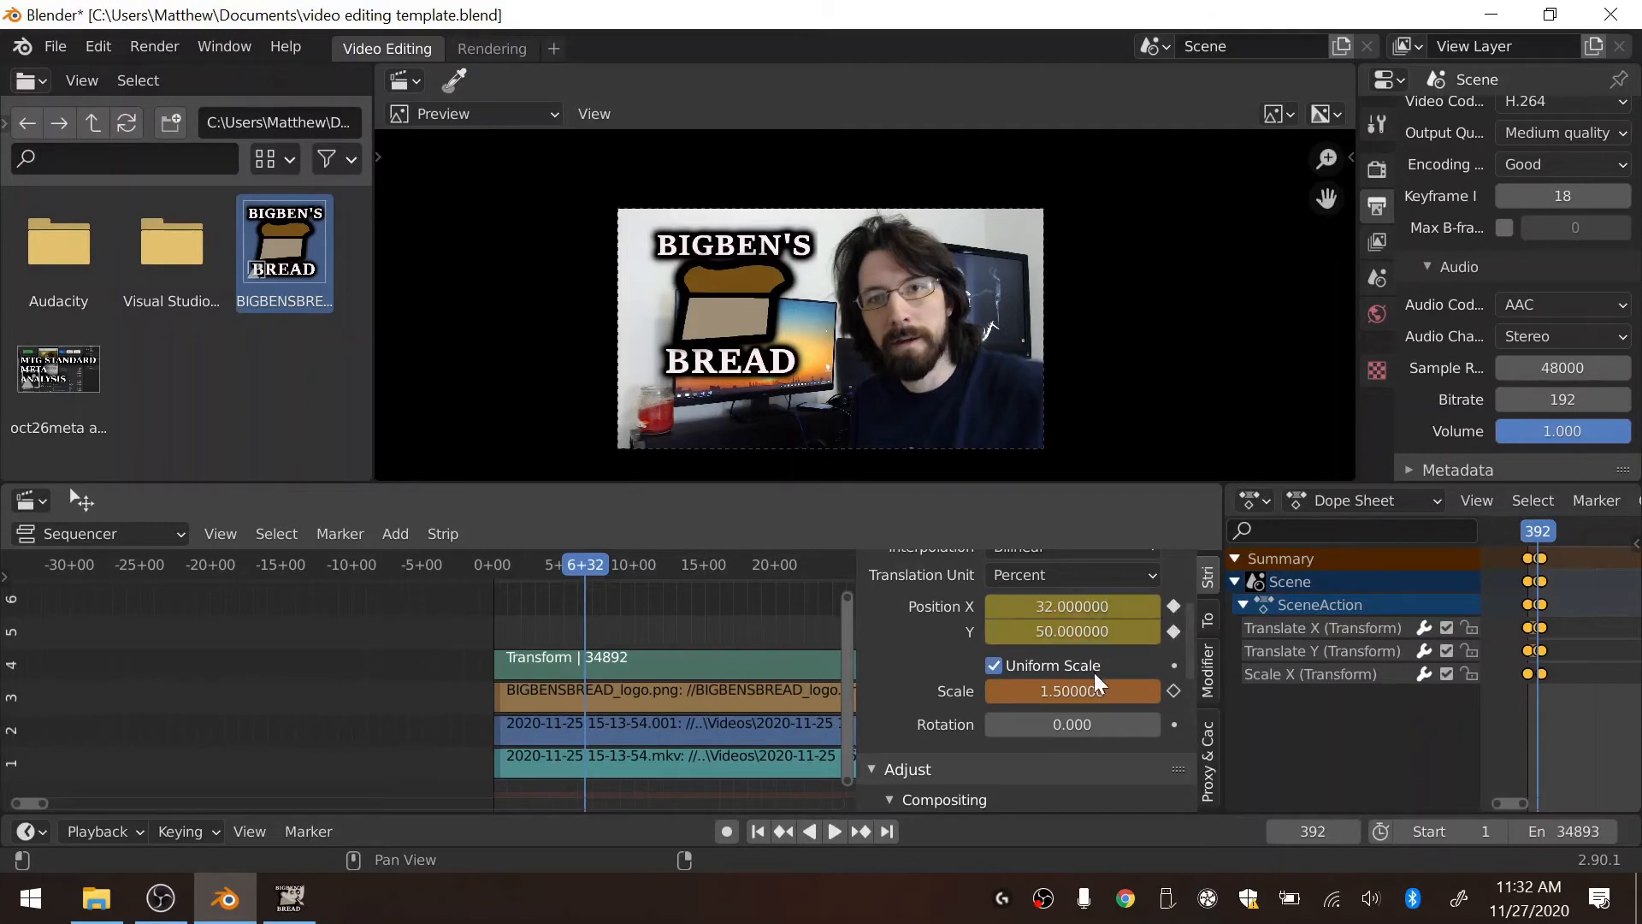
key(i)
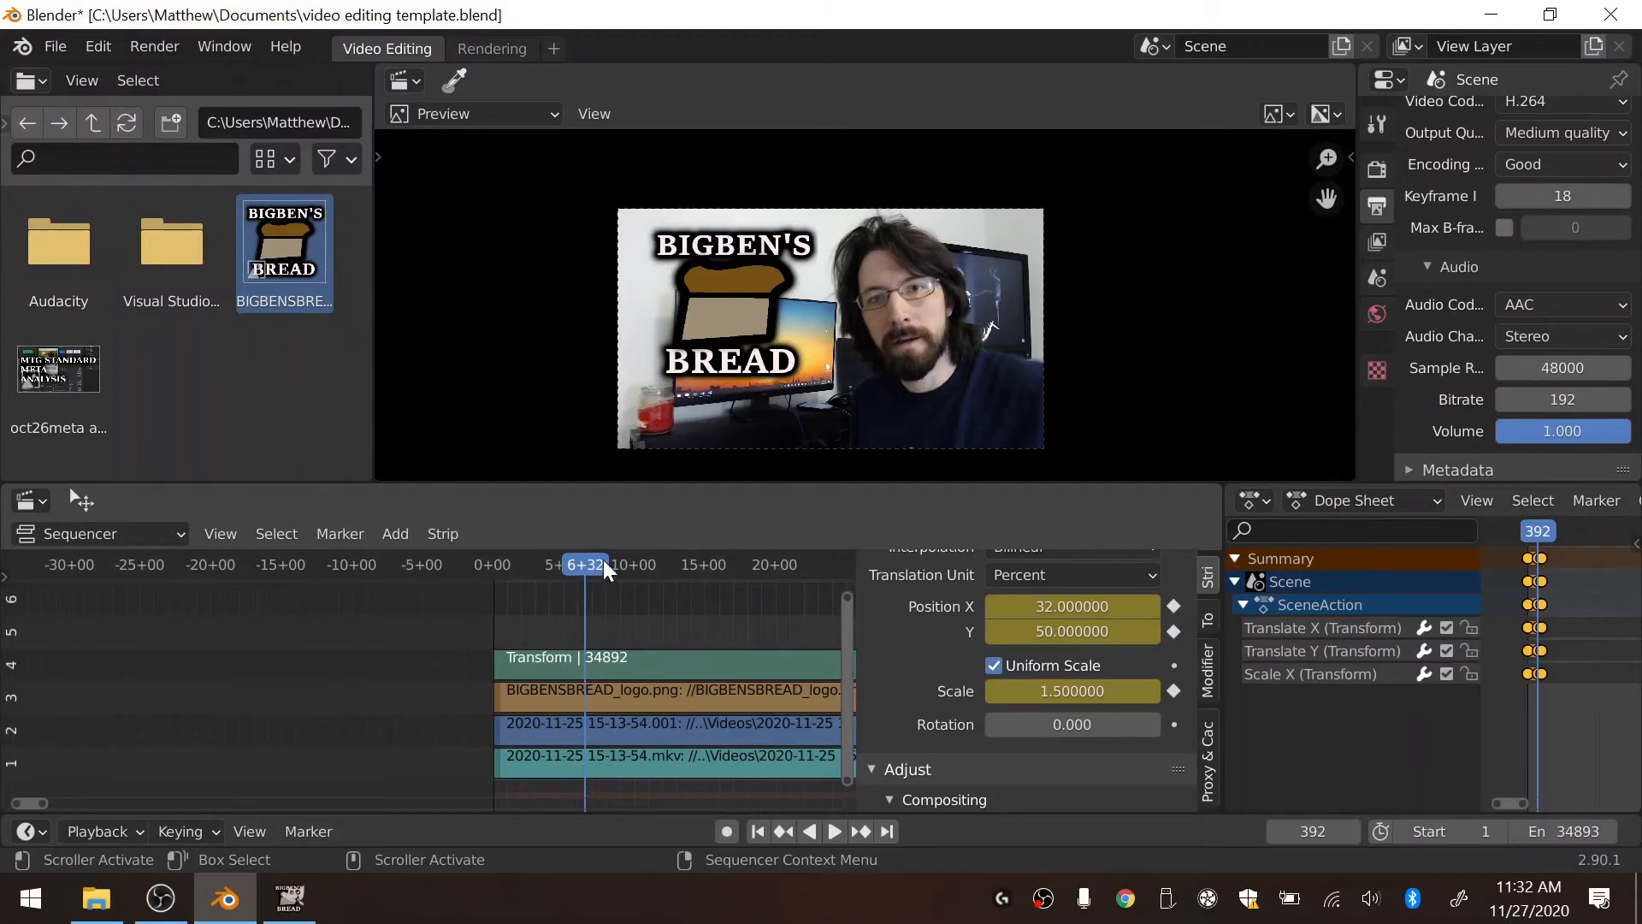
Step: Frame all keyframes in the Dope Sheet and play the logo animation from the start to check its hold and shrink
scroll(1530, 599, up, 10)
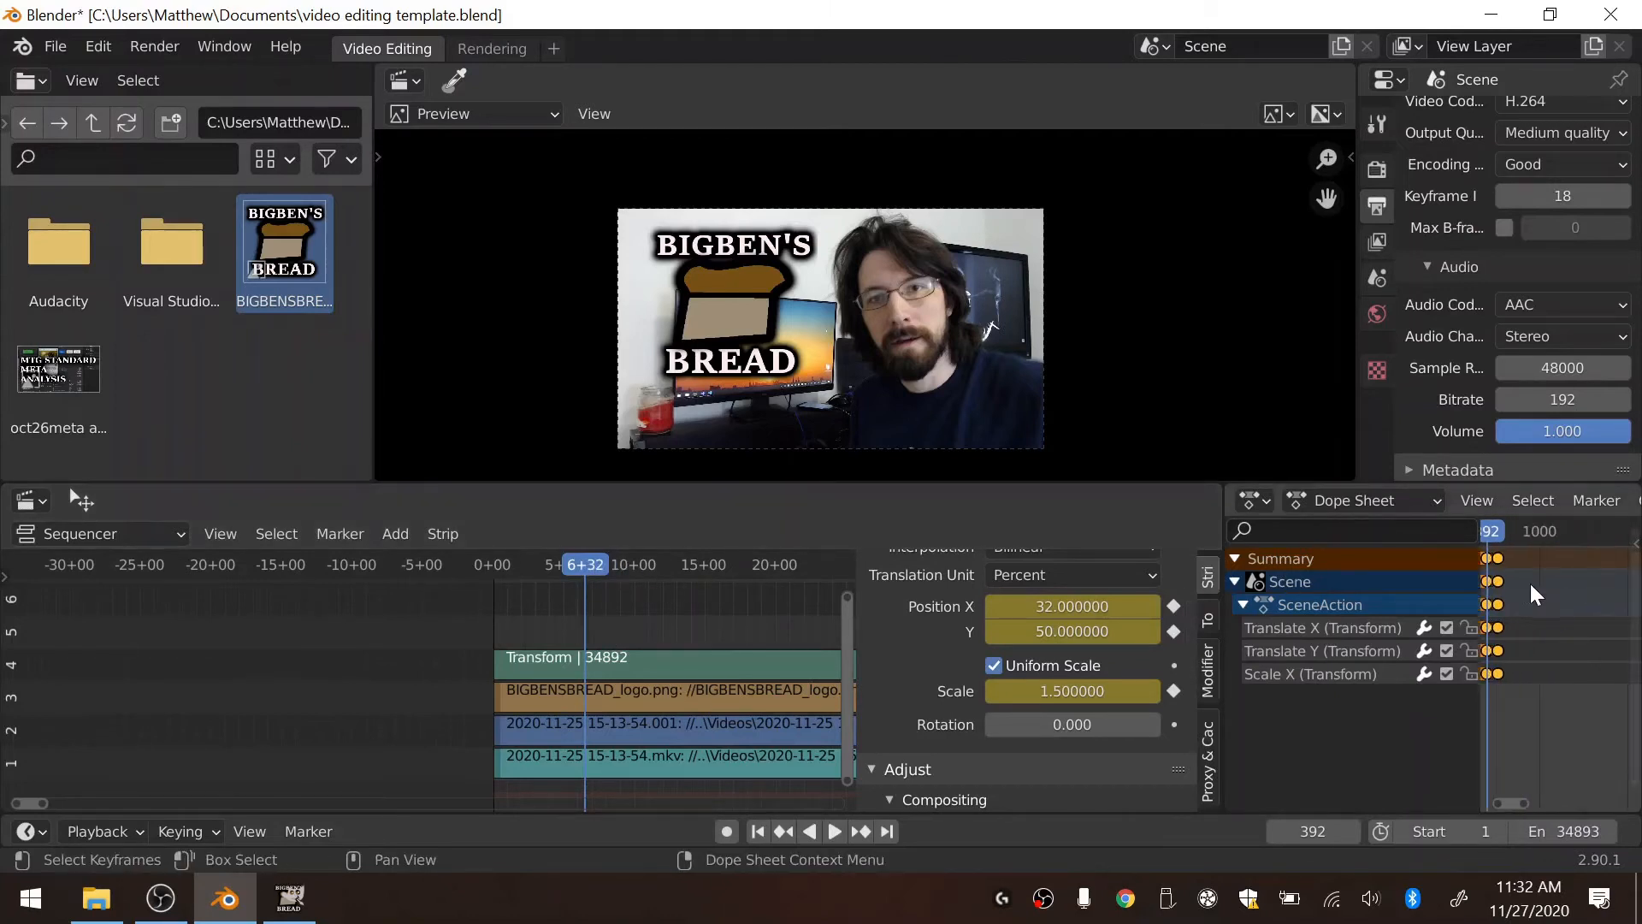
key(Home)
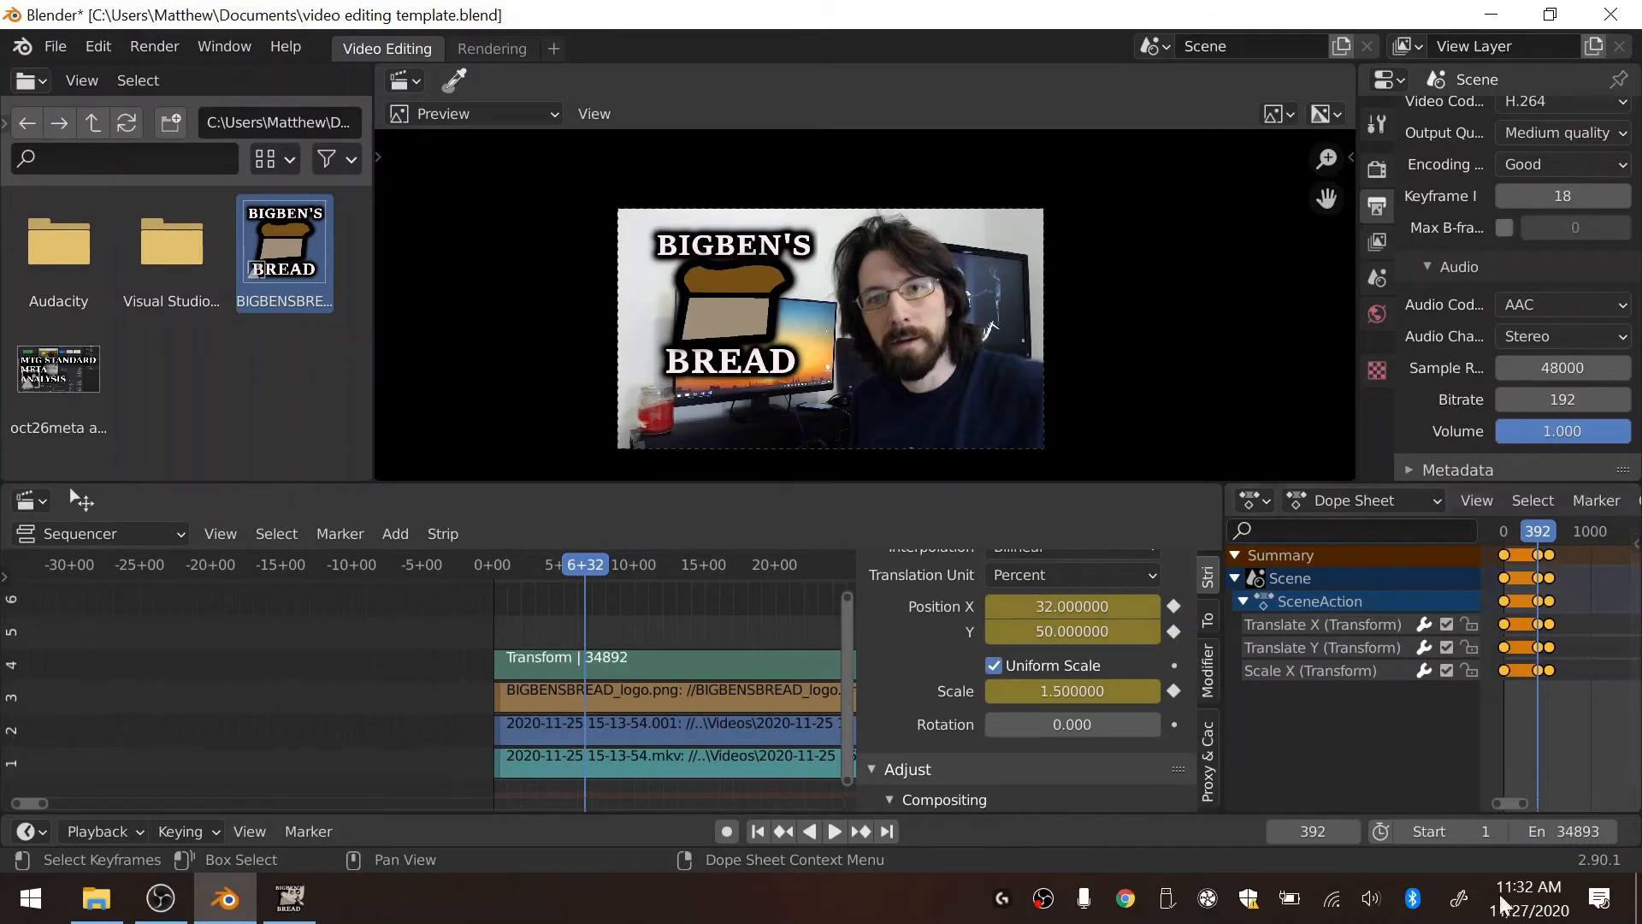
drag(583, 562, 485, 567)
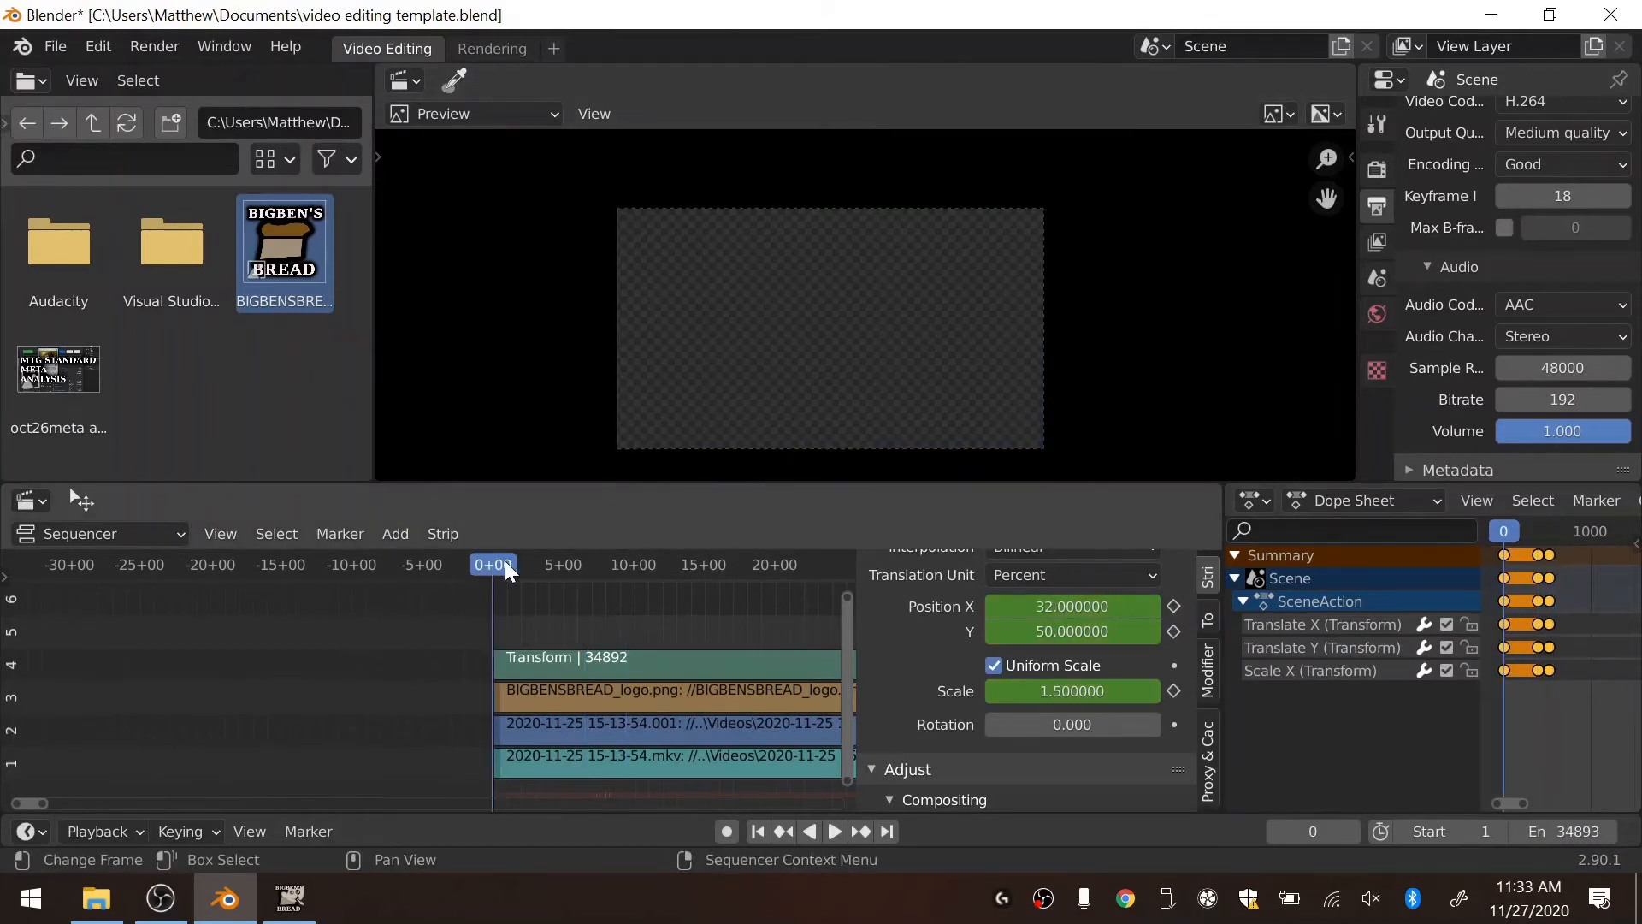
key(space)
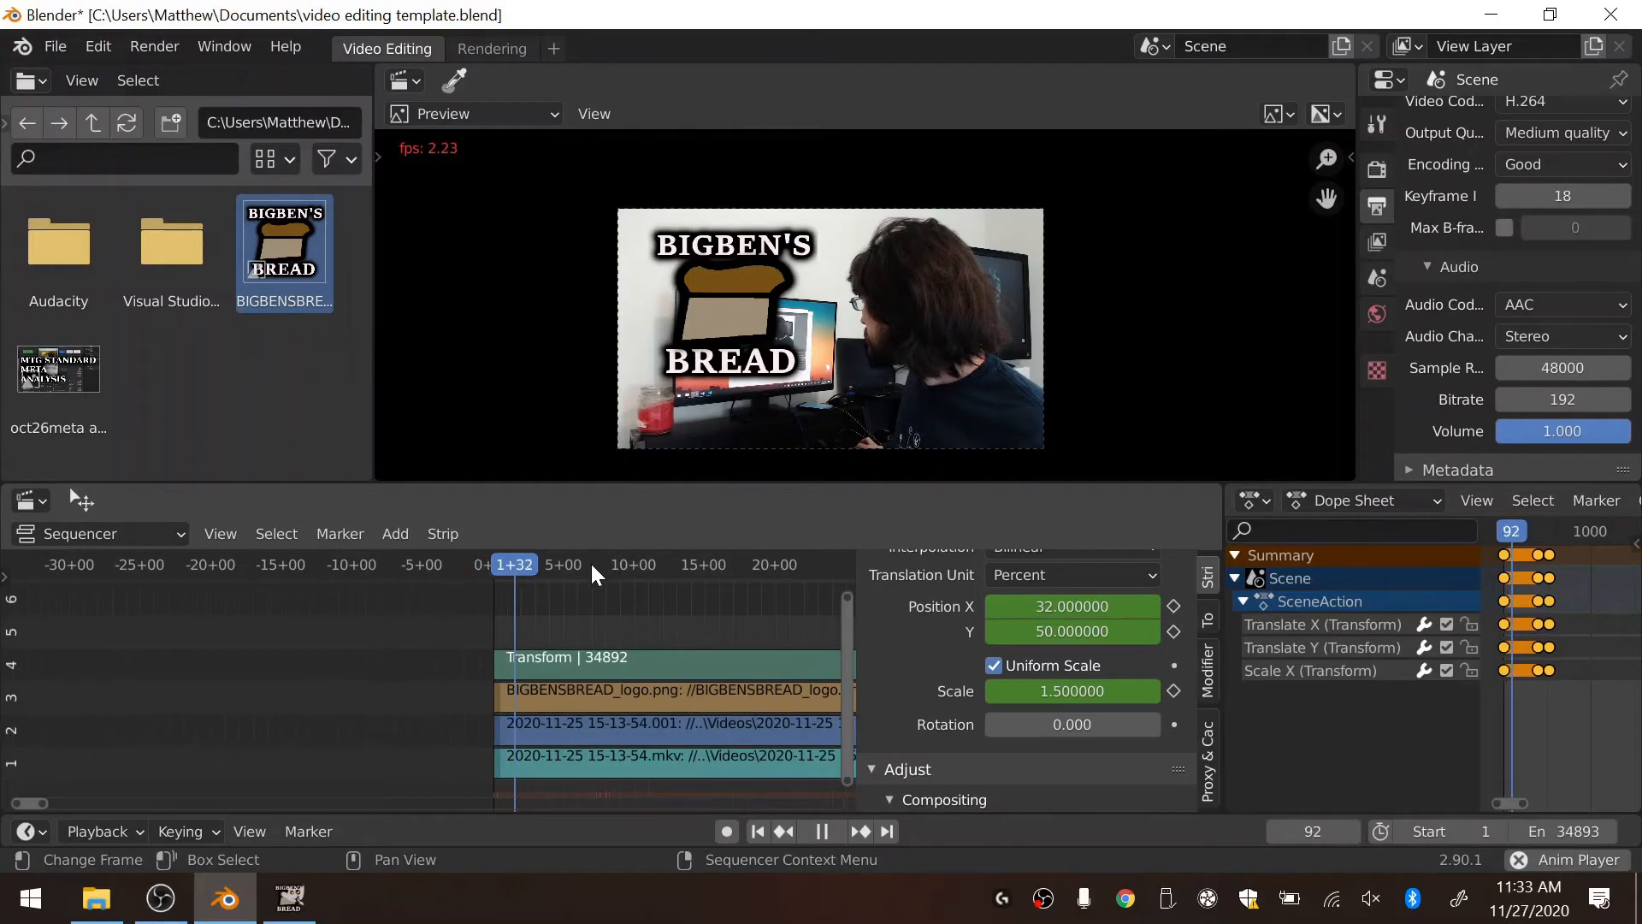
key(space)
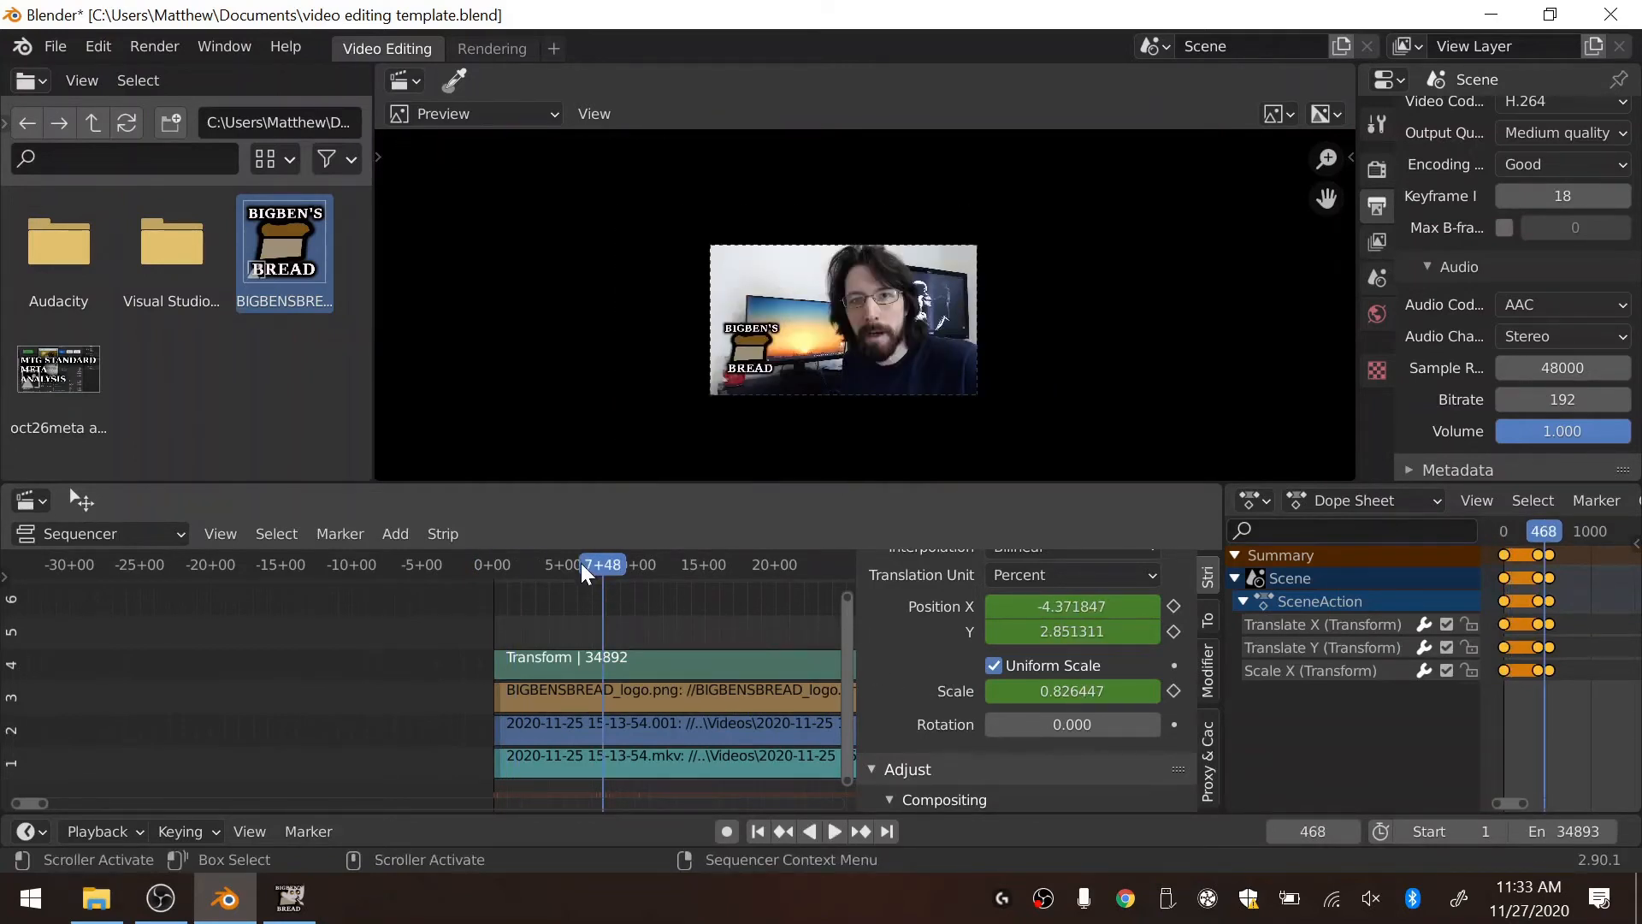
key(space)
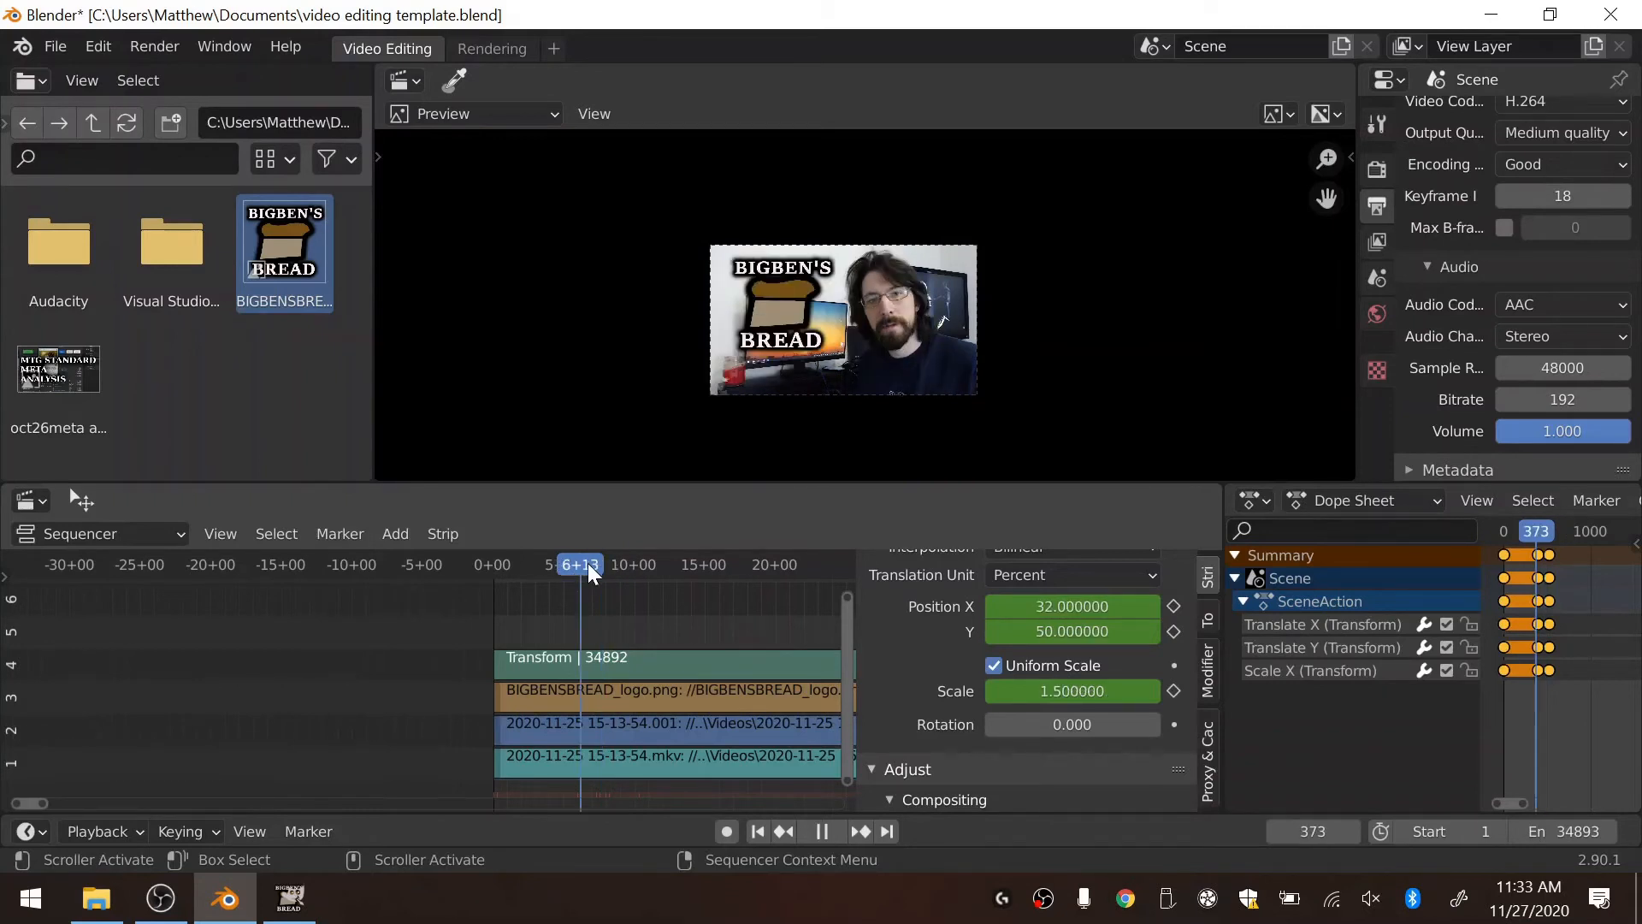
key(space)
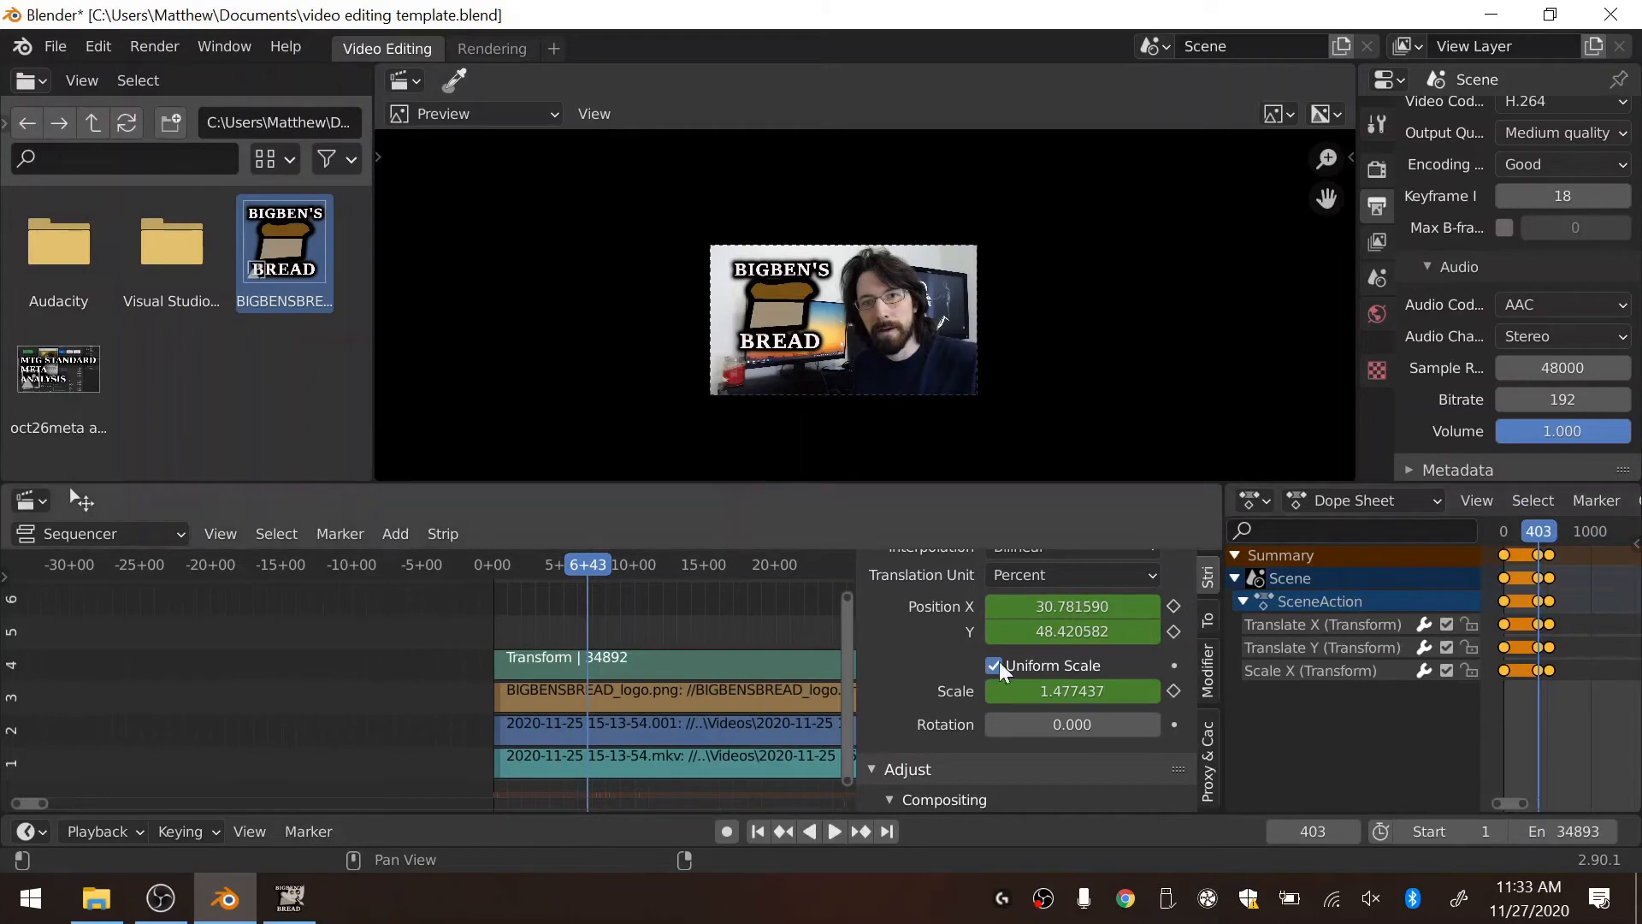
Step: Select the Transform strip and step between its keyframes at frames 392 and 515, ending on frame 392
click(785, 832)
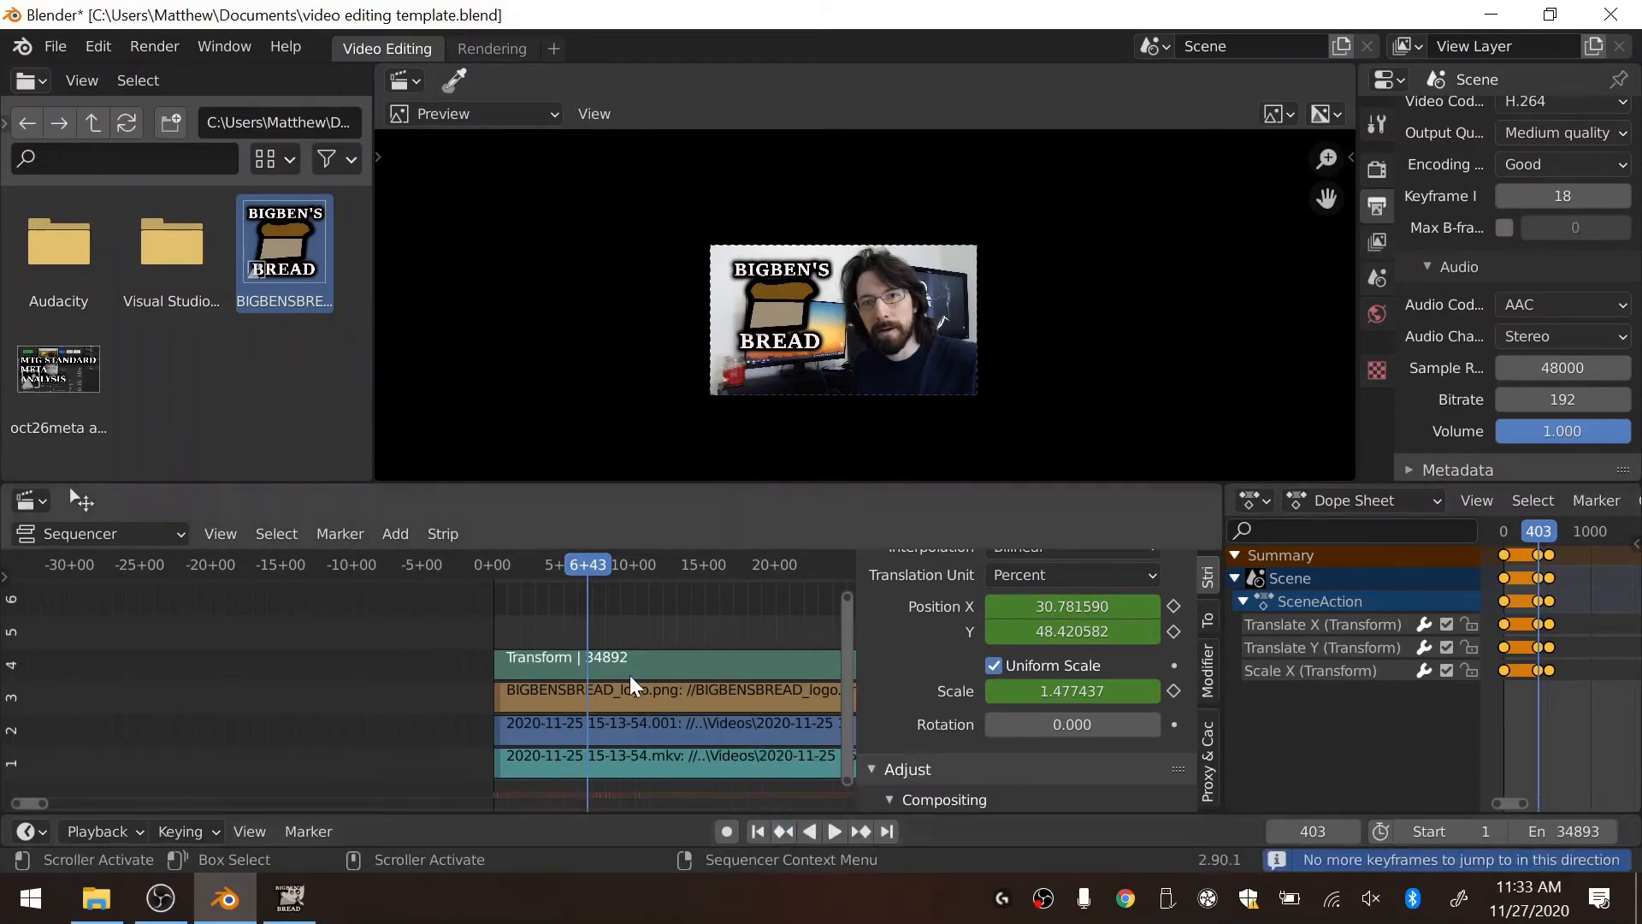
scroll(599, 671, up, 2)
scroll(599, 671, up, 1)
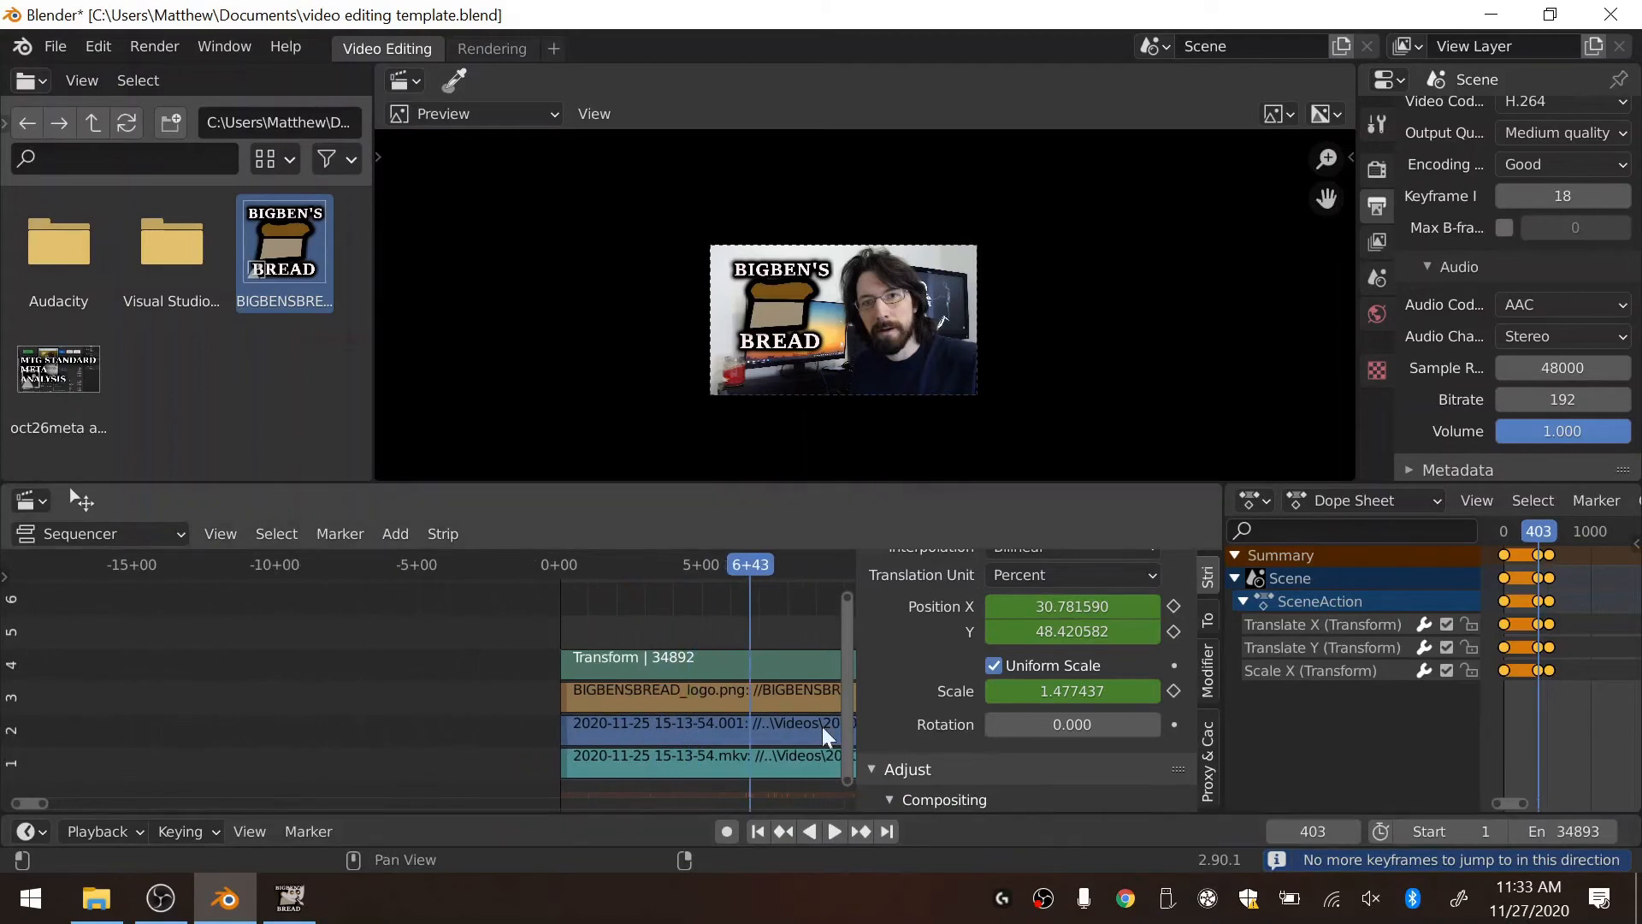
click(771, 664)
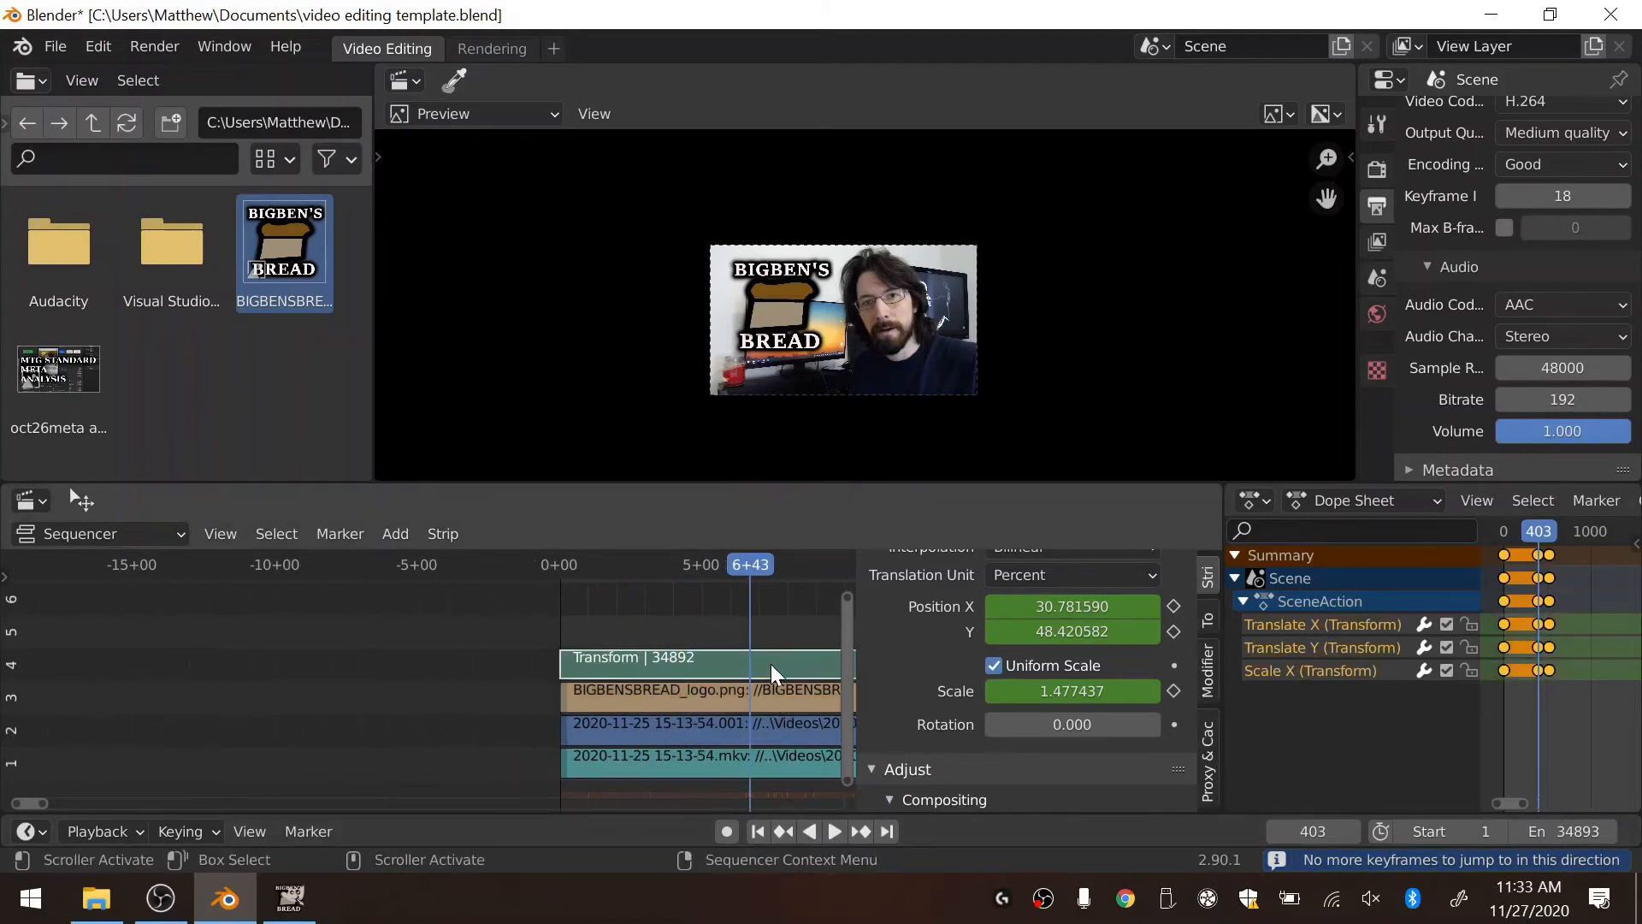
click(783, 831)
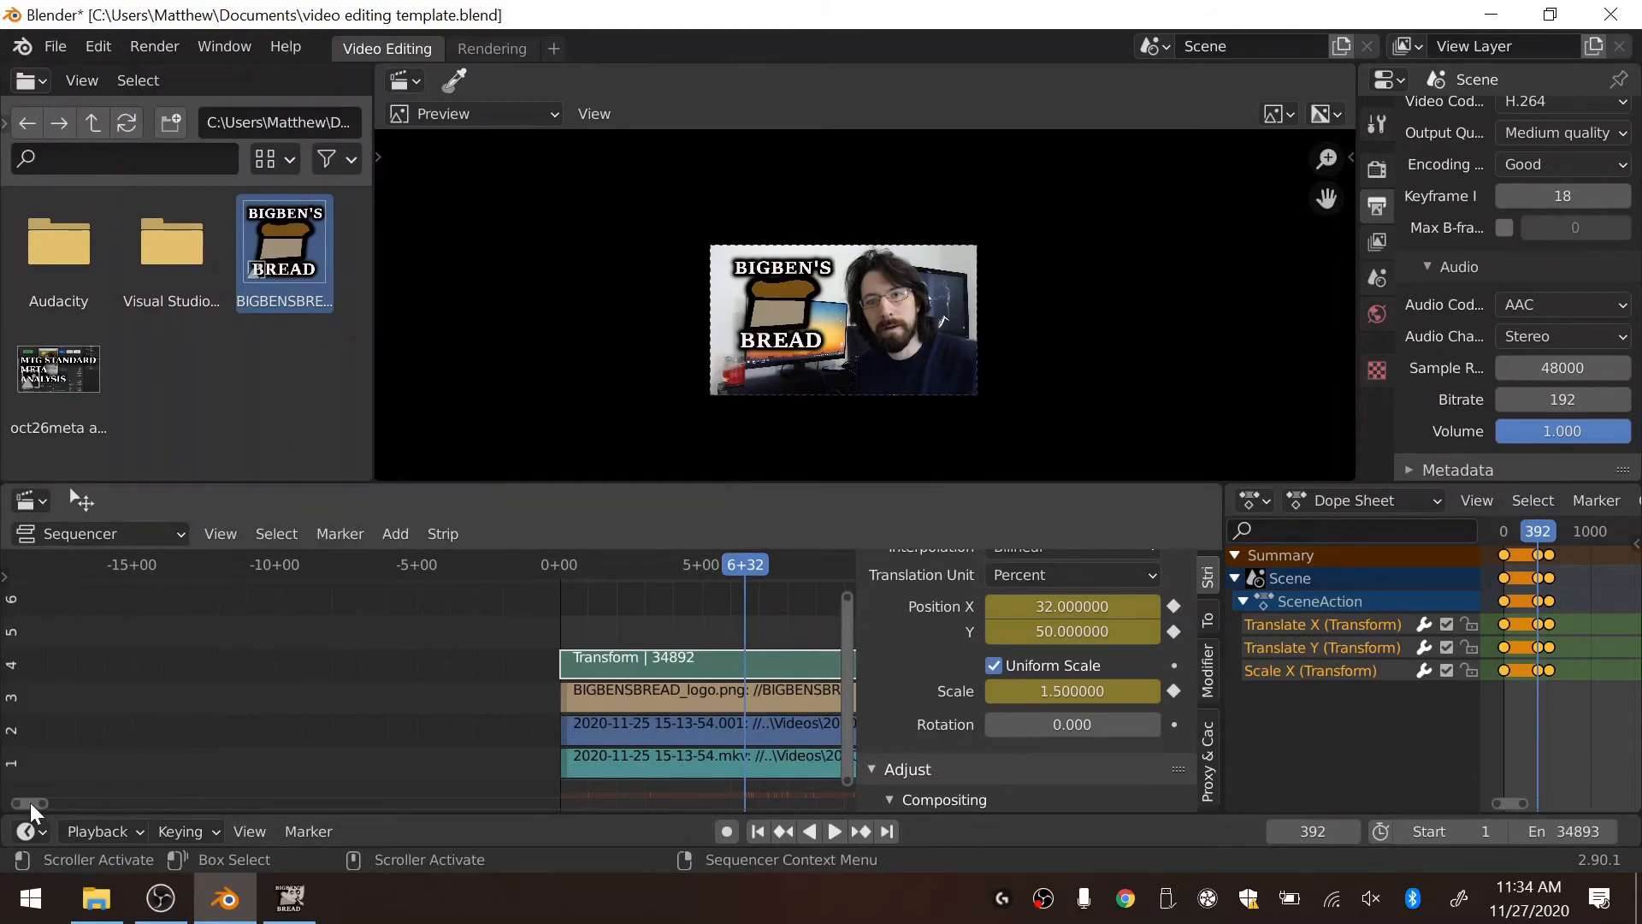
drag(29, 804, 43, 800)
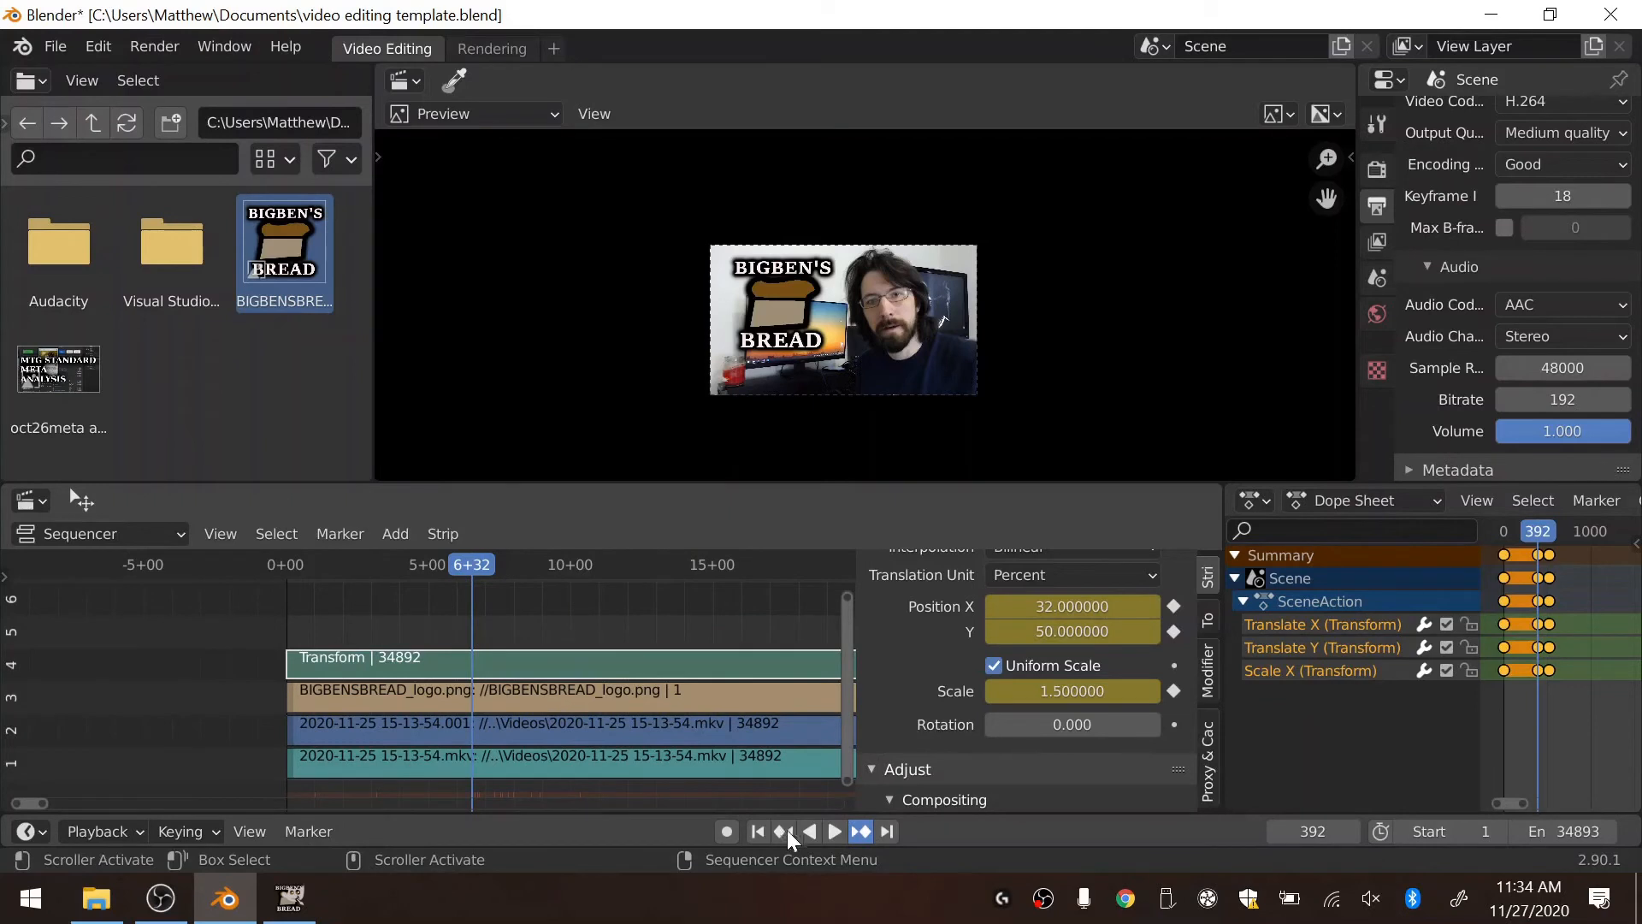
click(862, 831)
click(782, 835)
click(862, 833)
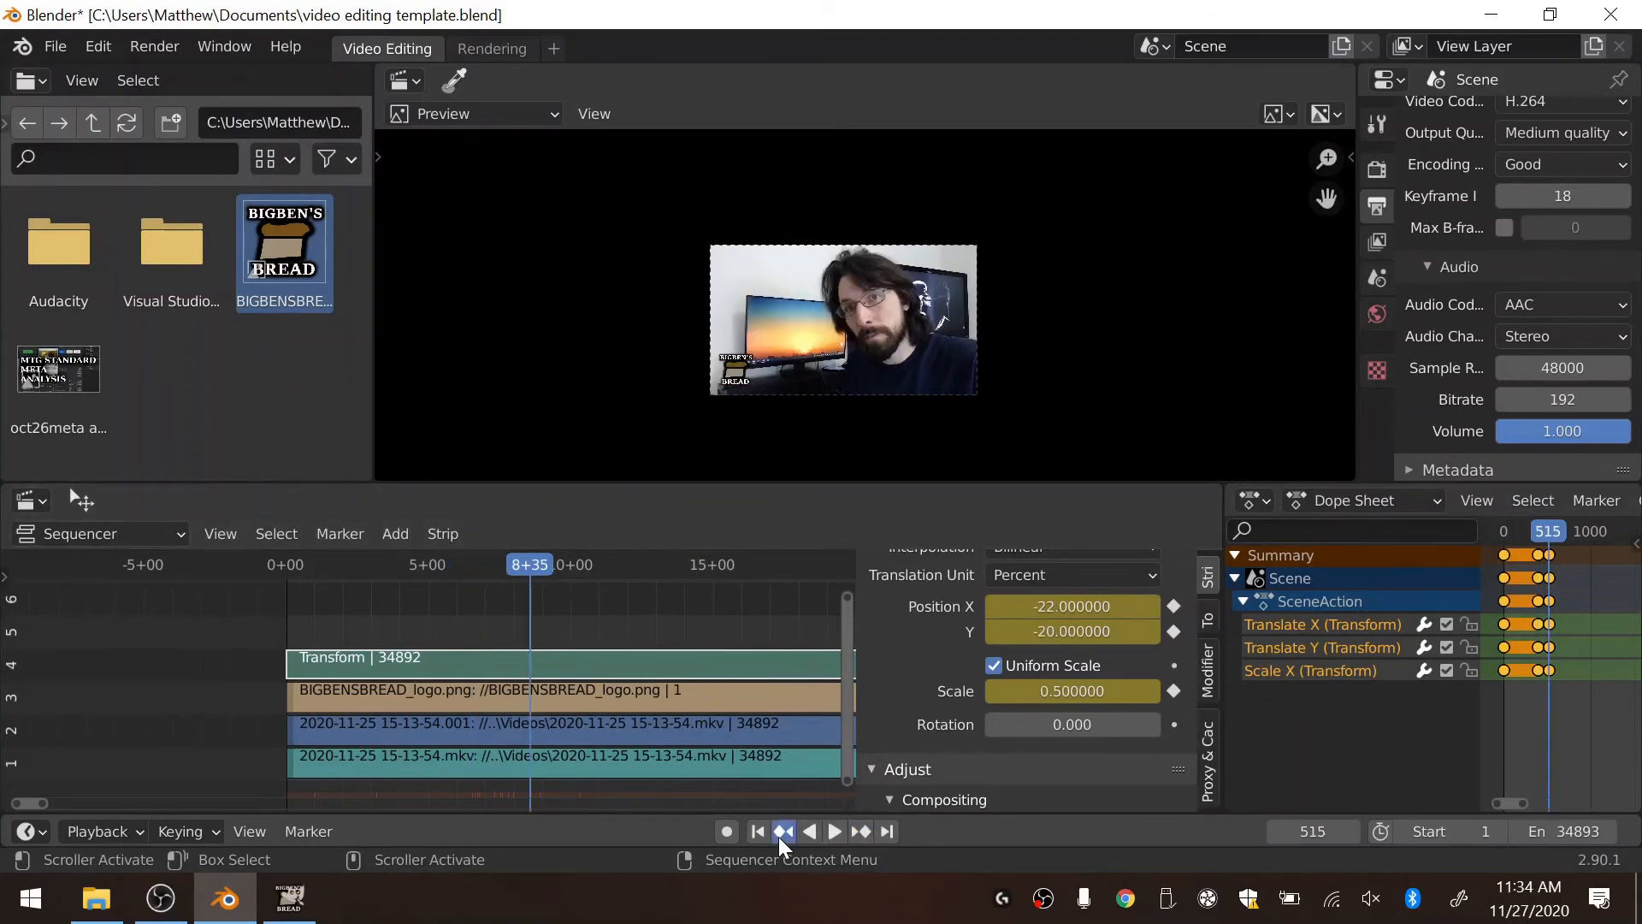
click(779, 837)
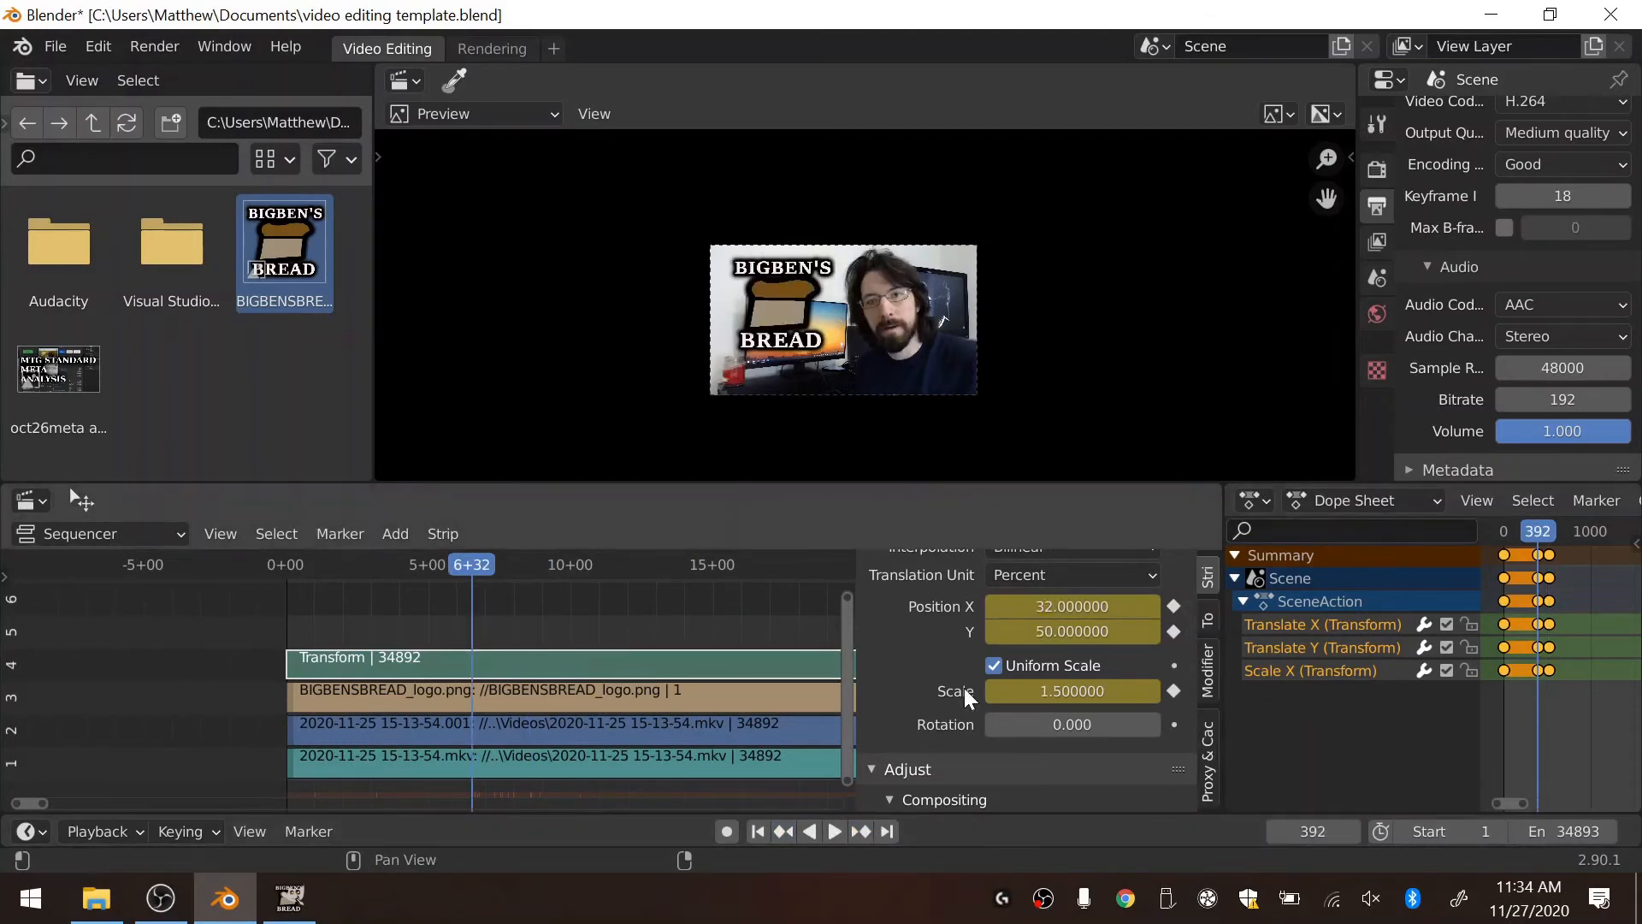
Step: Keyframe the Transform strip's opacity at 1.000 on frame 392
scroll(1063, 700, down, 4)
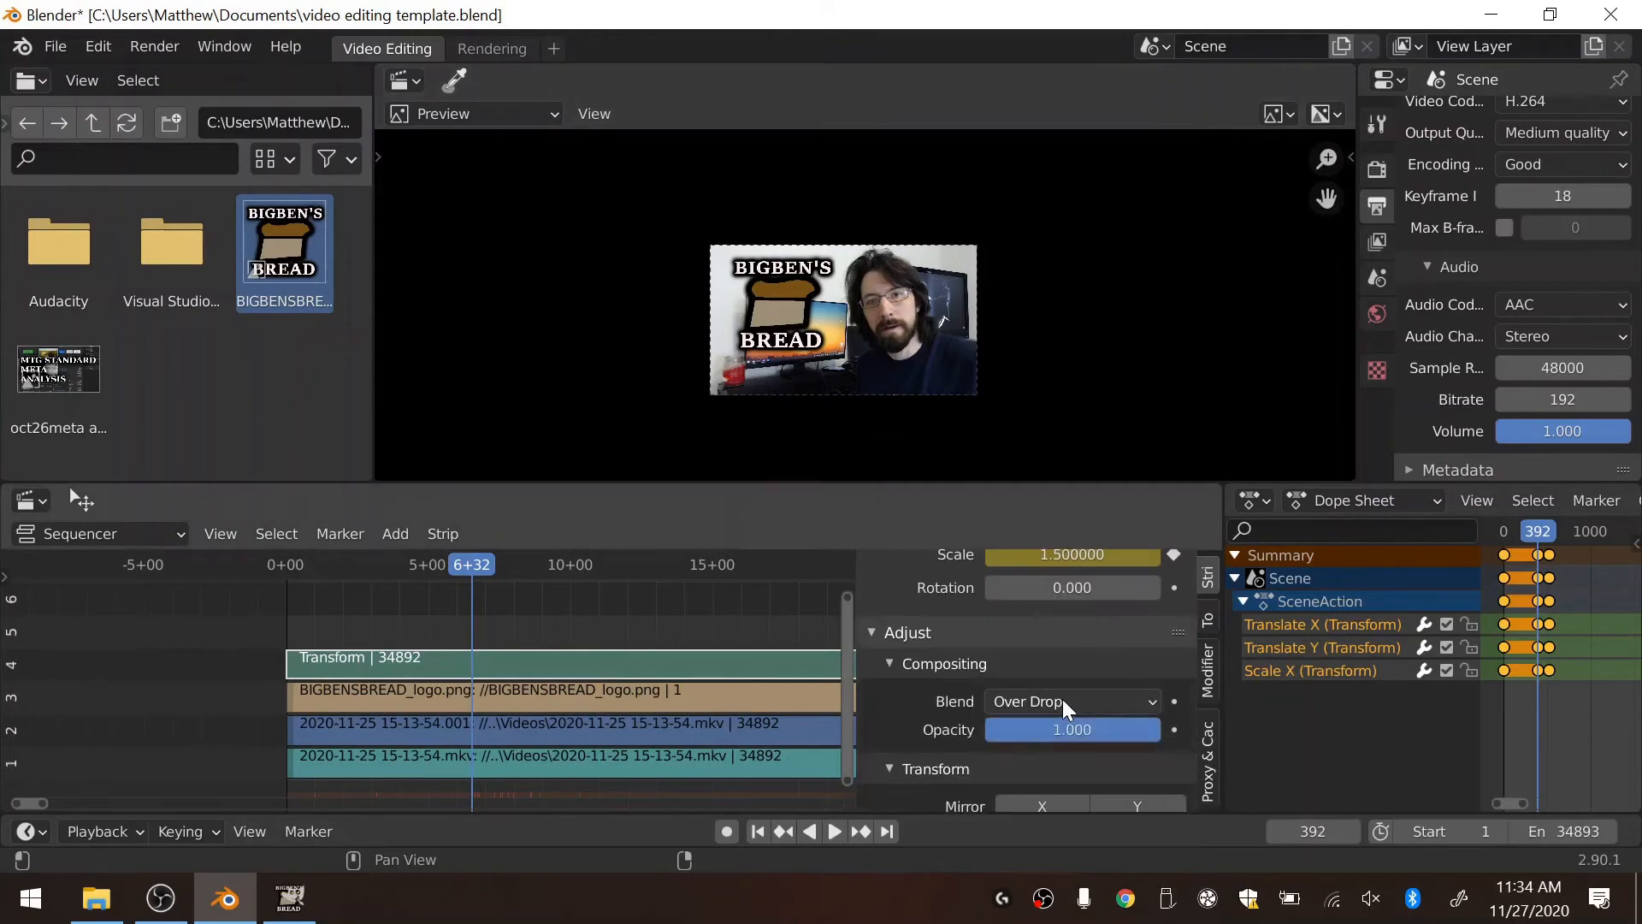
scroll(1063, 700, down, 4)
scroll(1054, 706, up, 1)
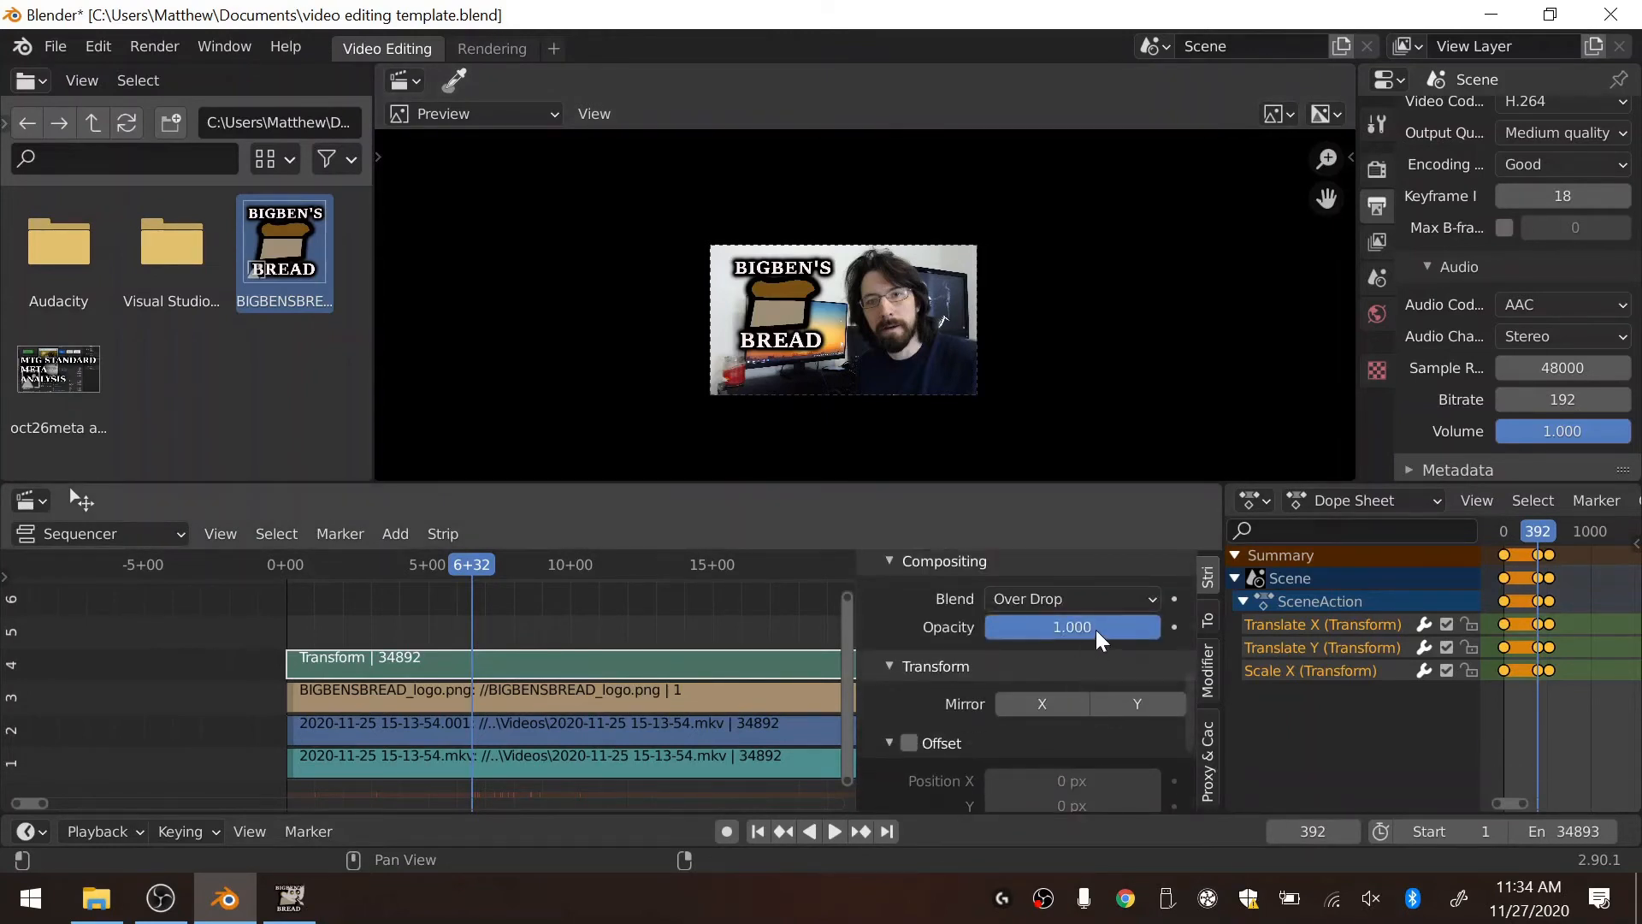
key(i)
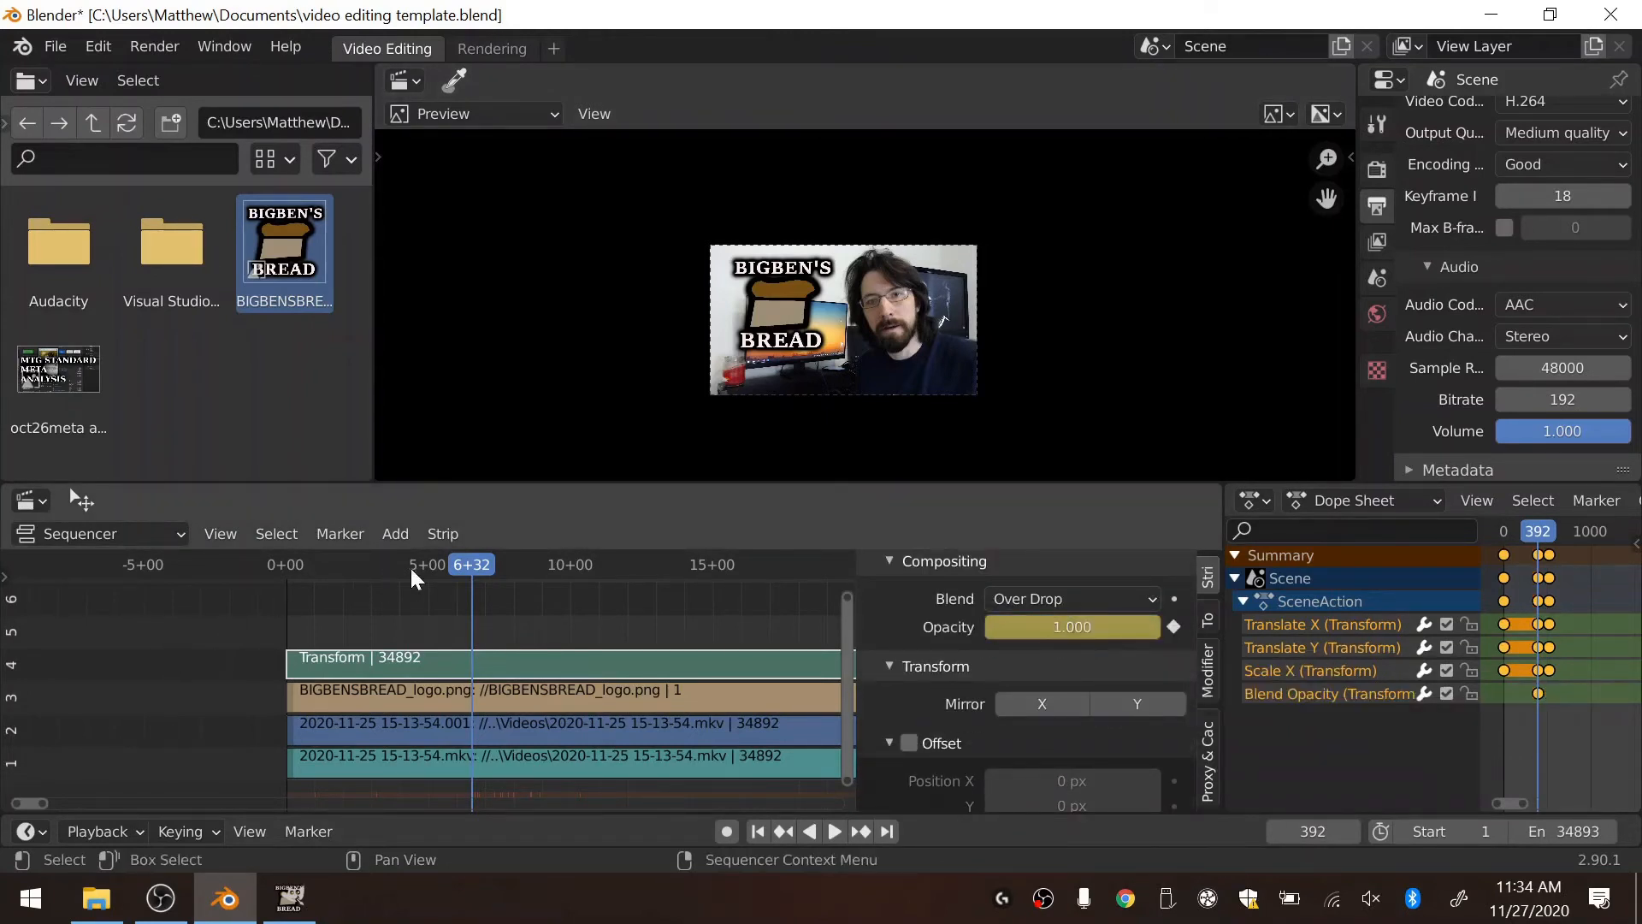
Step: Jump to the keyframes at frame 515, set the Transform strip's opacity to 0.5 and keyframe it there
click(861, 833)
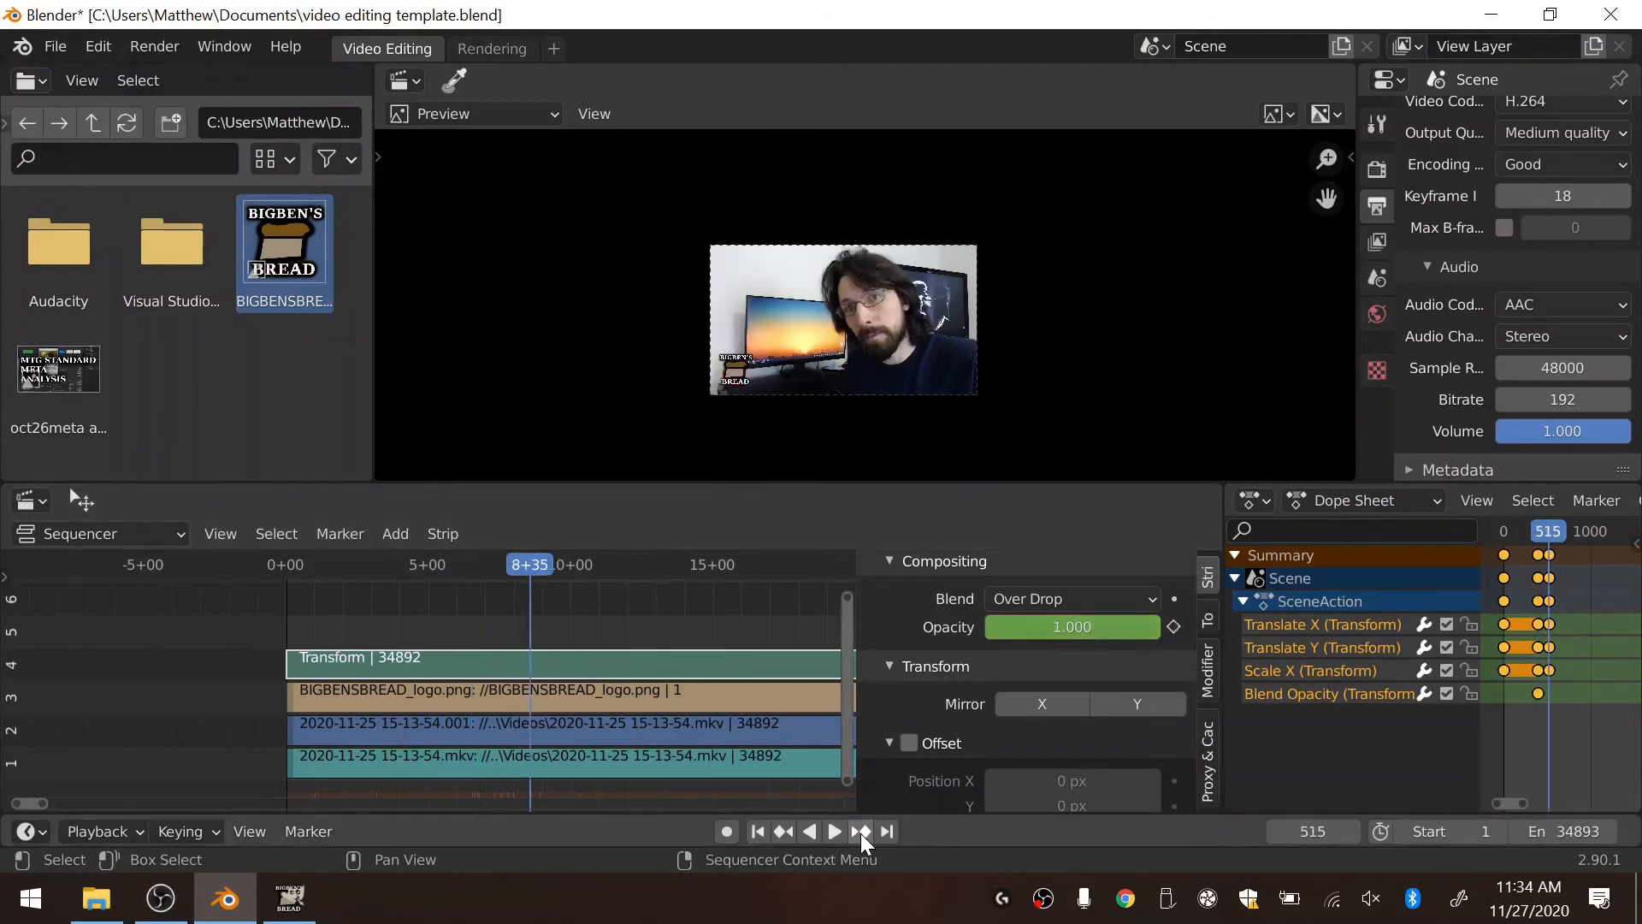
click(1116, 625)
text(0.5)
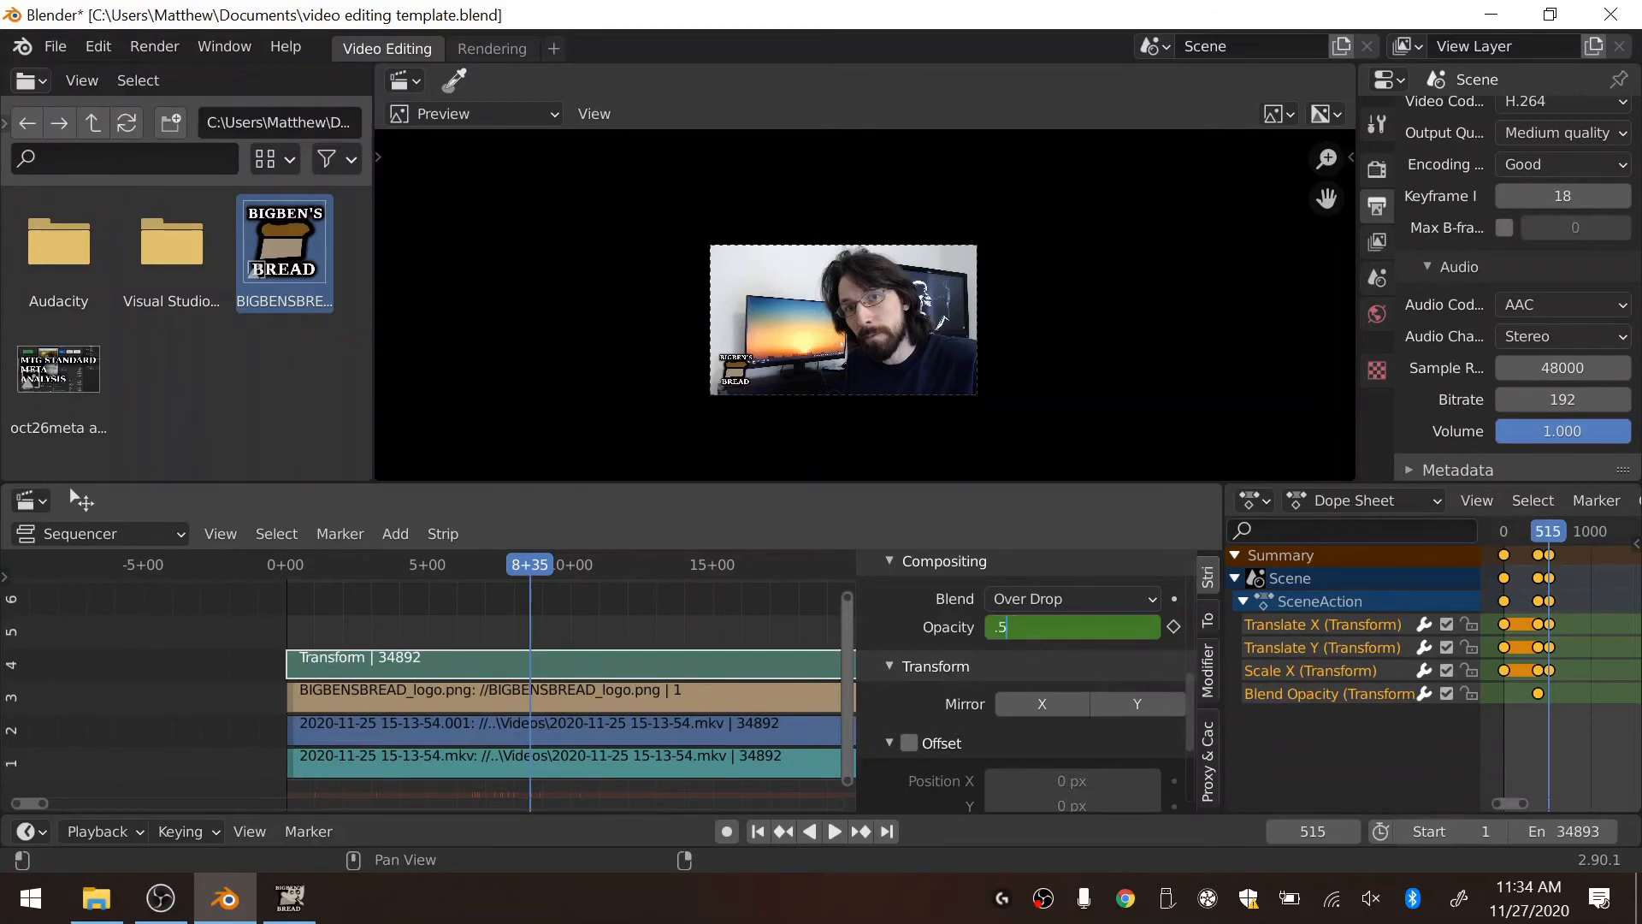
key(Return)
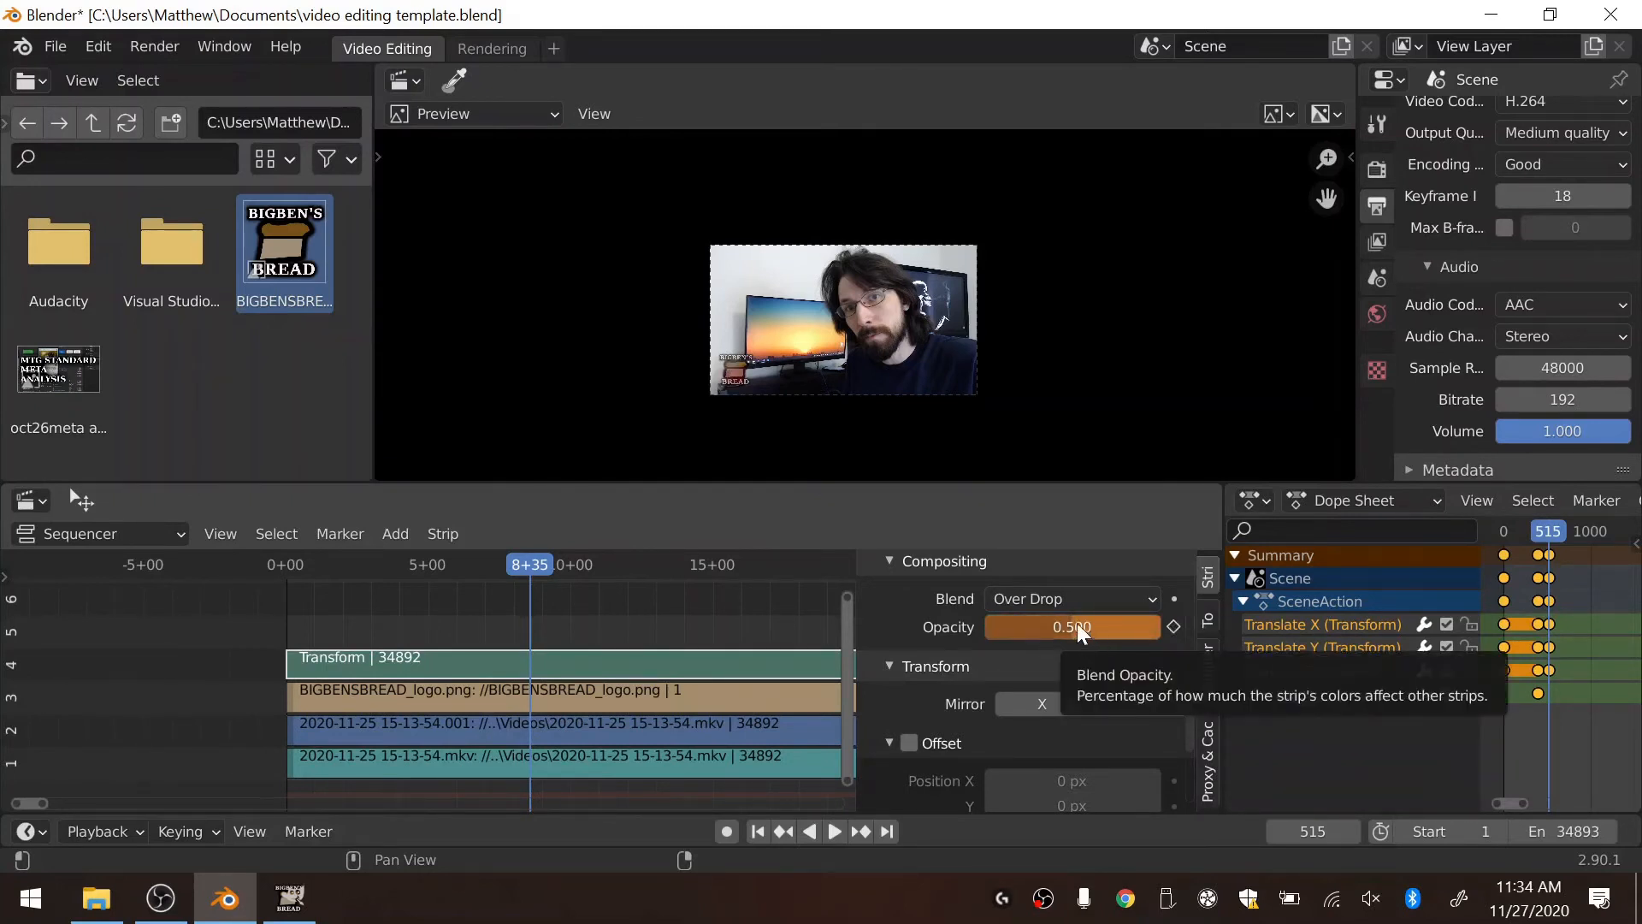
key(i)
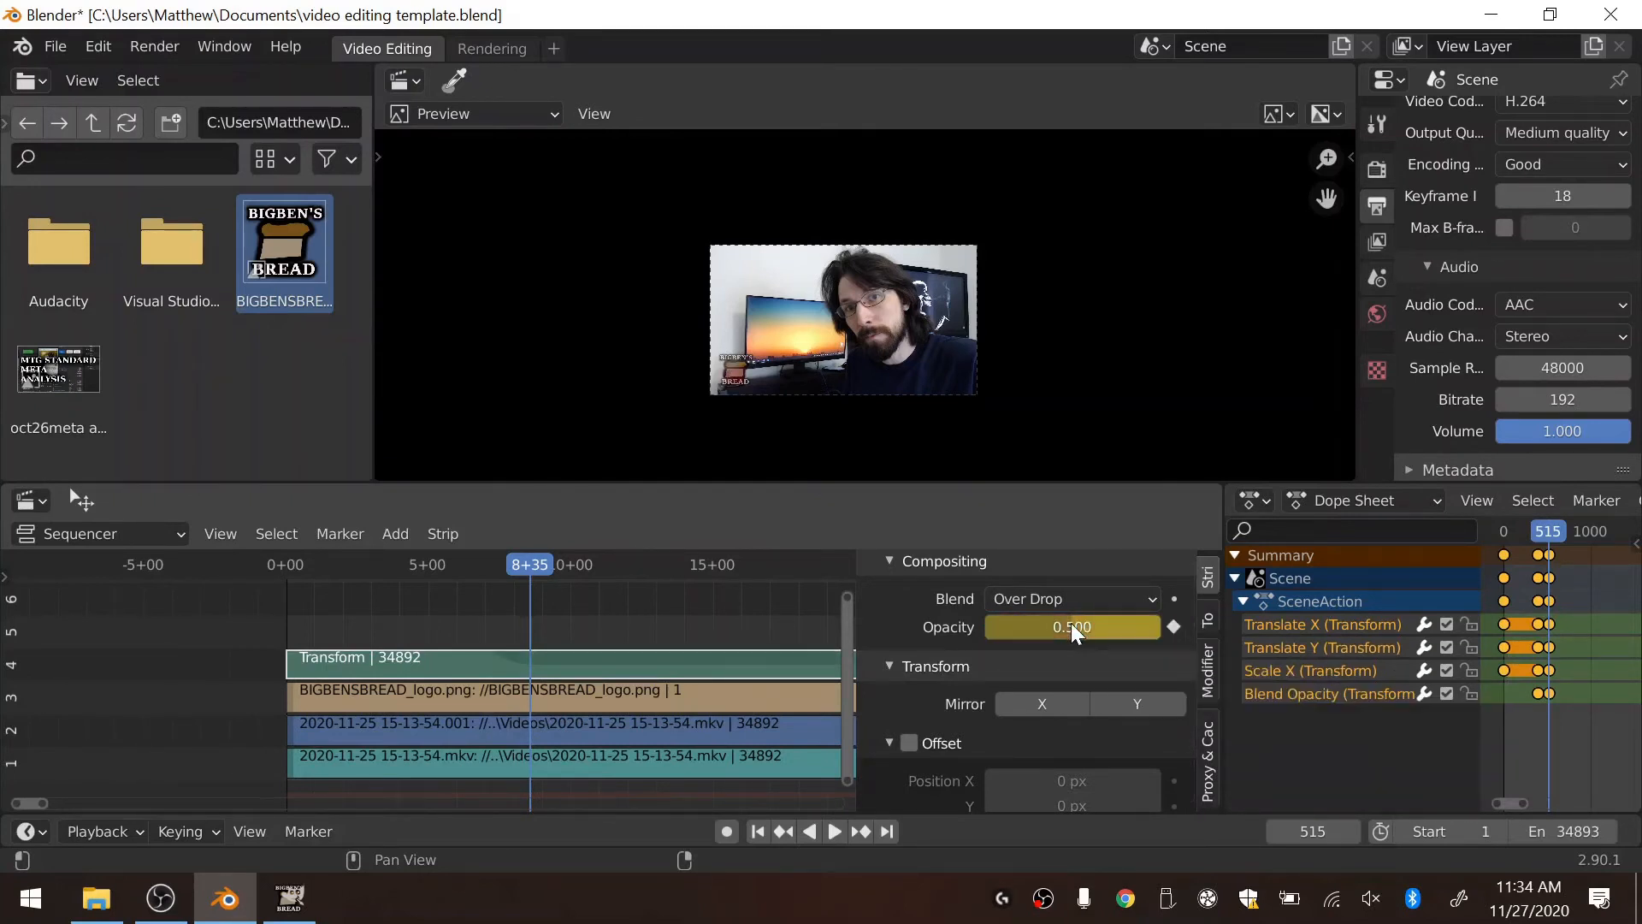
click(1178, 626)
click(1179, 628)
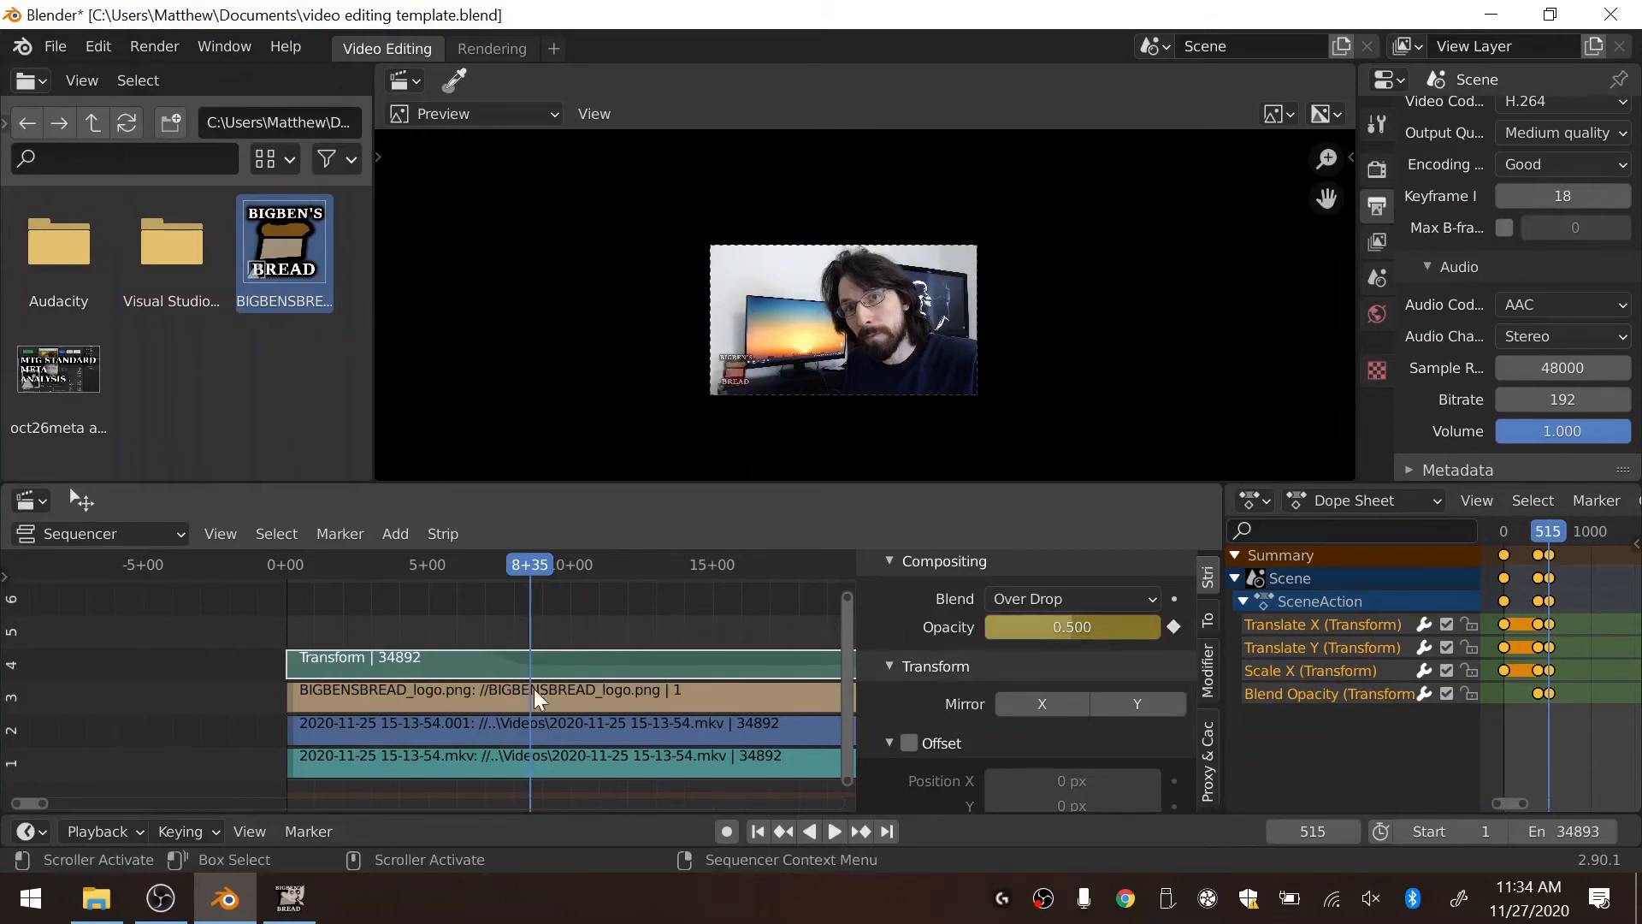
Step: Review the logo's fade to half opacity, and place the playhead at frame 34372, shortly before the strips end
scroll(559, 727, up, 3)
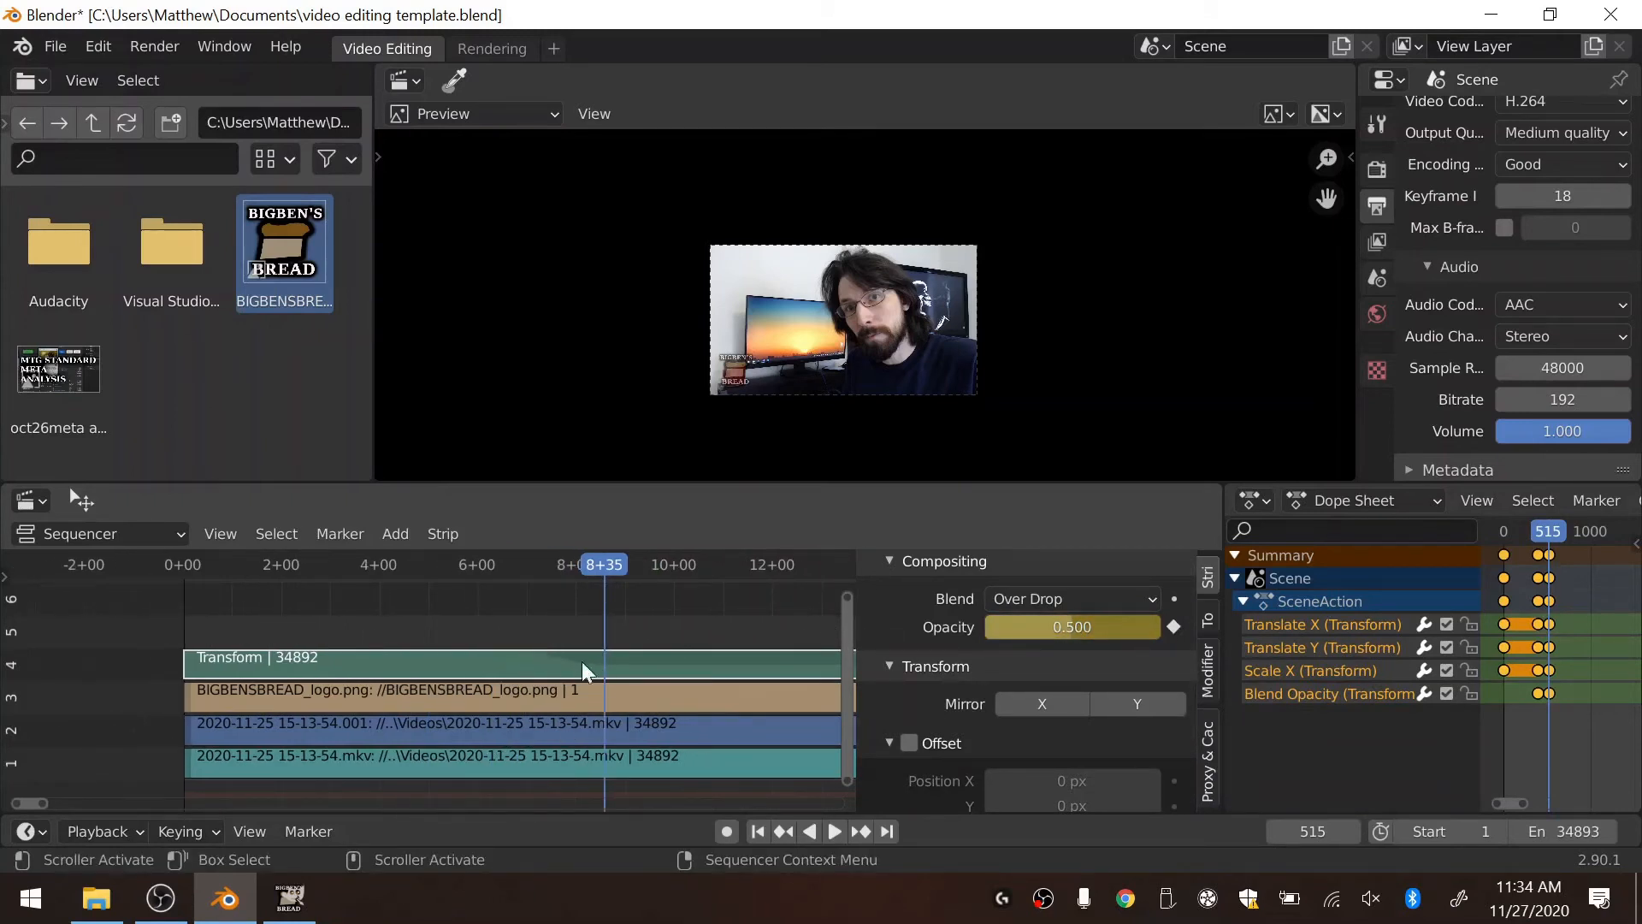
click(787, 834)
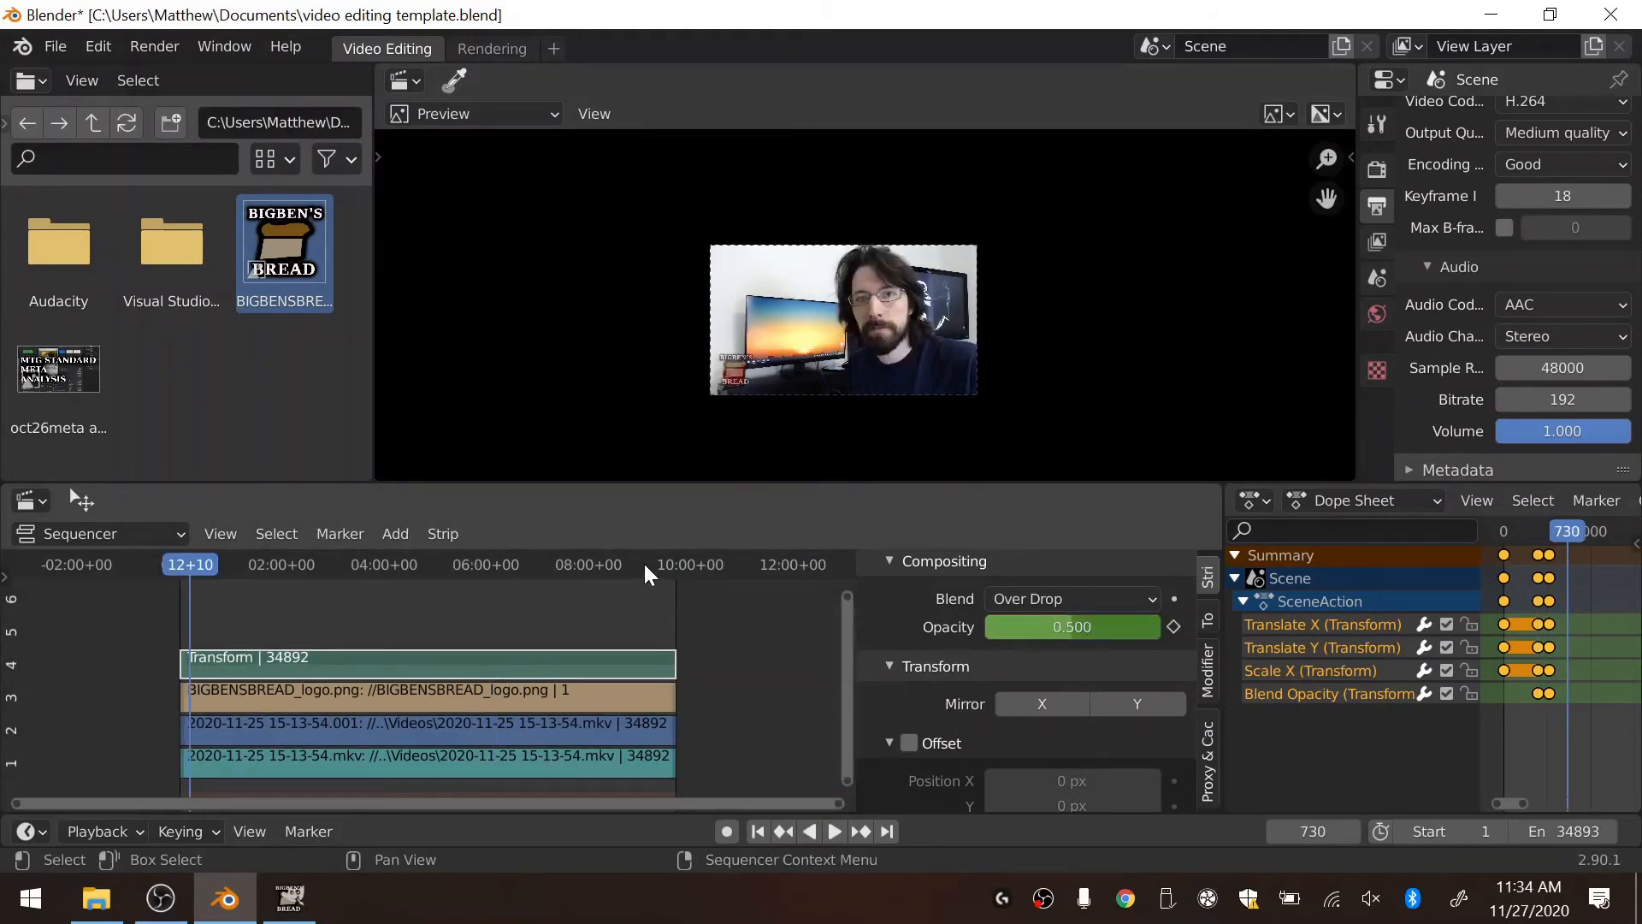
drag(644, 566, 670, 567)
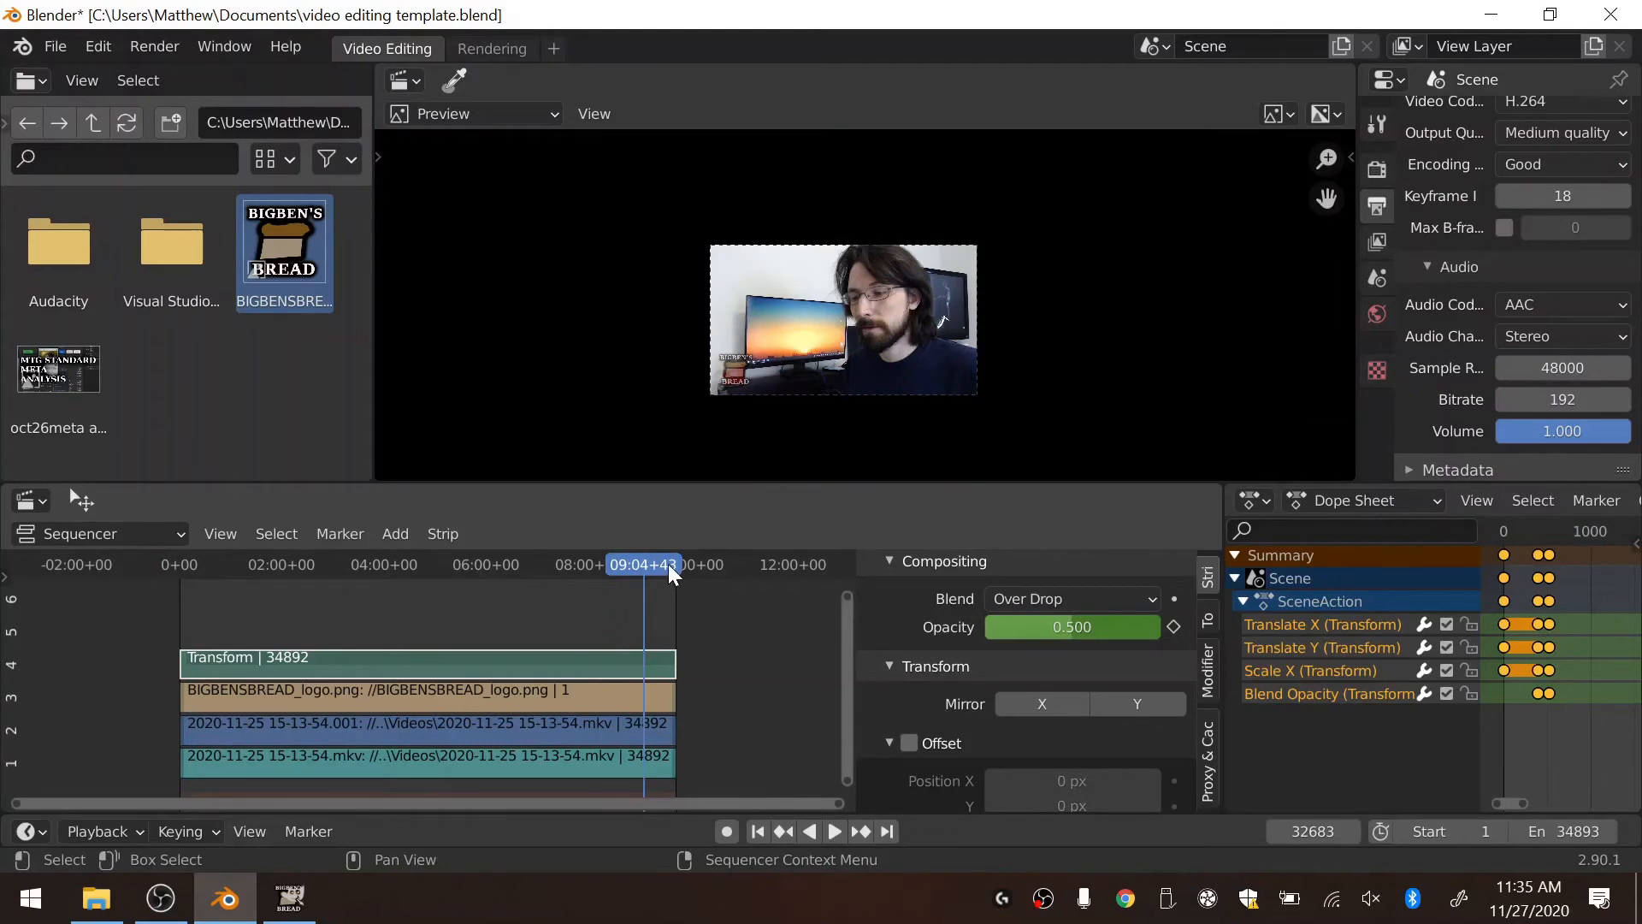
click(669, 564)
key(Home)
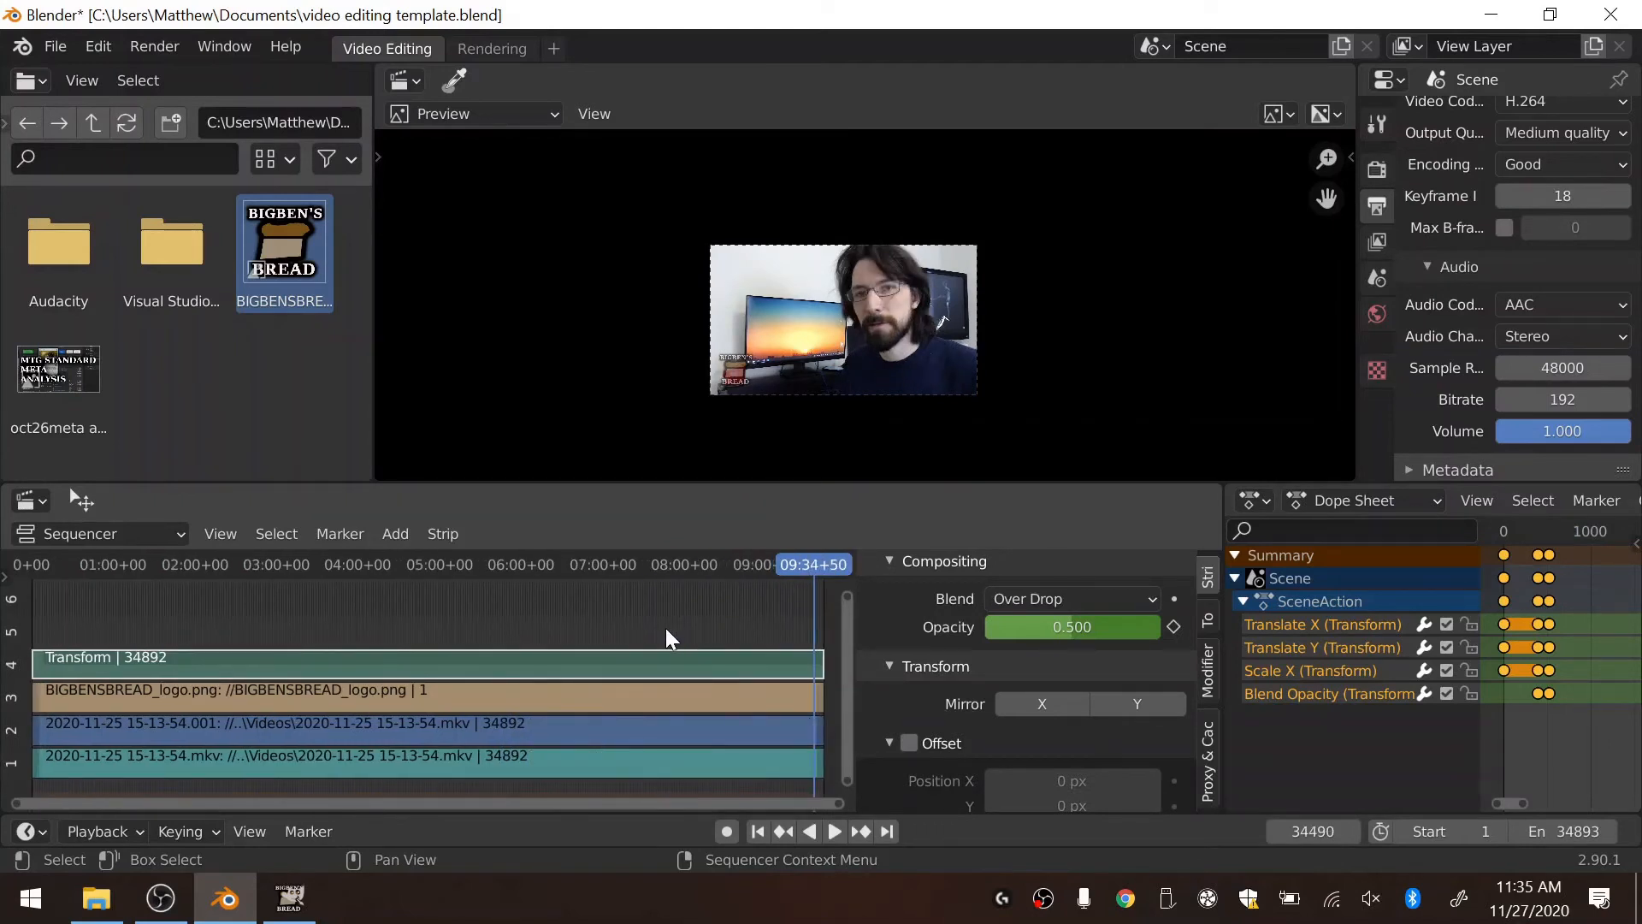
key(Page_Up)
scroll(666, 628, up, 6)
middle_drag(665, 628, 163, 590)
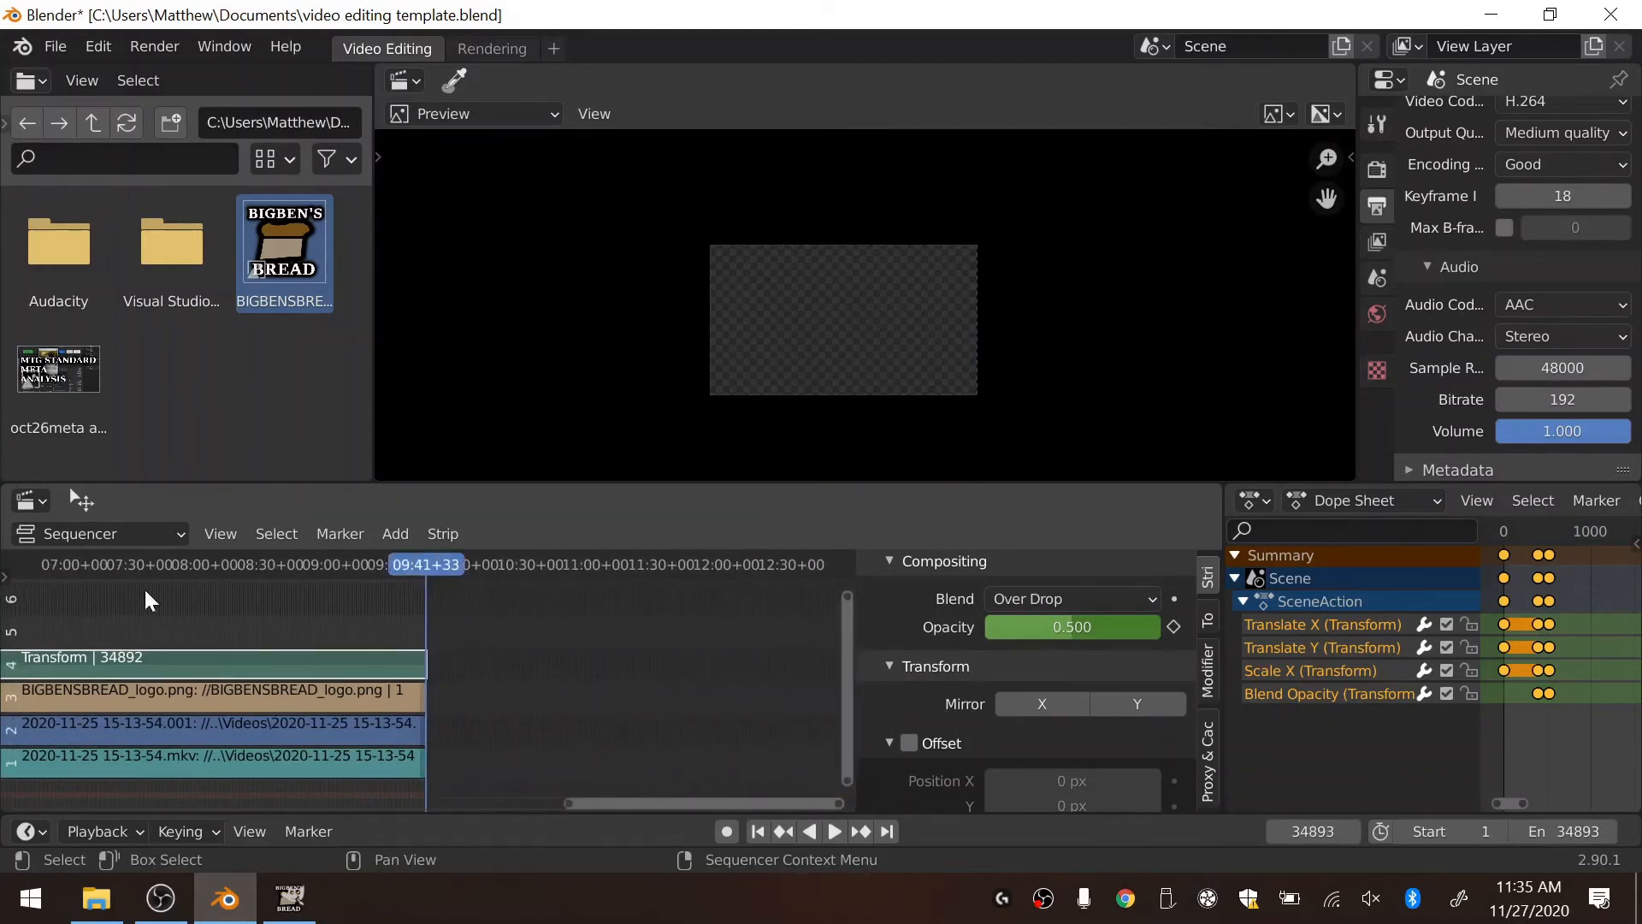
click(407, 562)
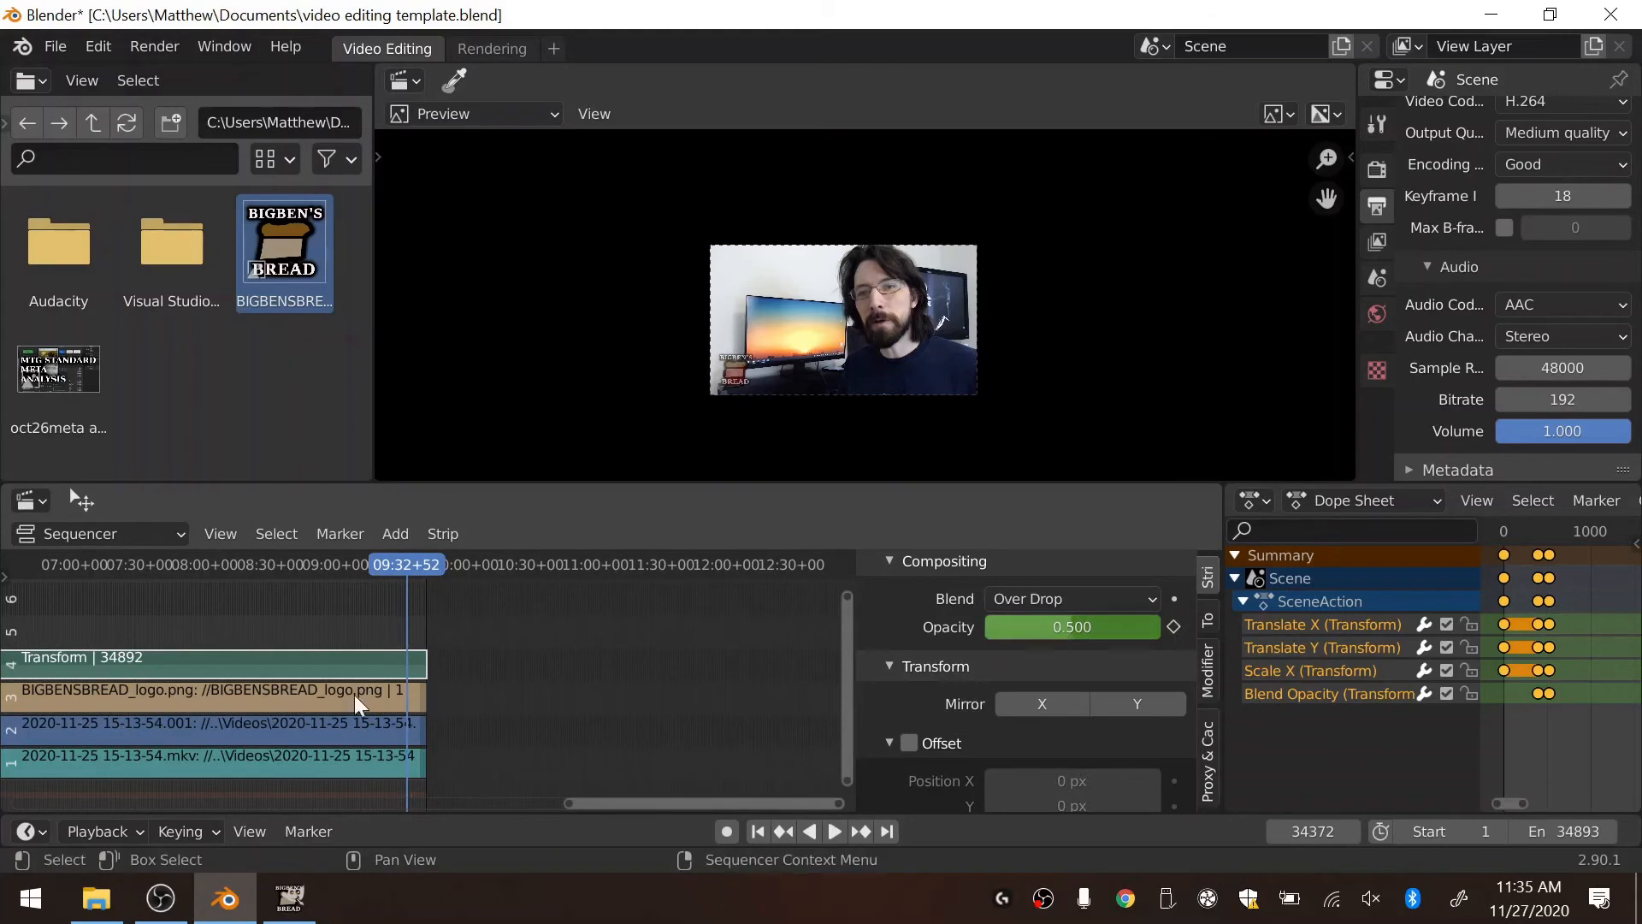
Step: Keyframe the Transform strip's current opacity, scale and X and Y position at frame 34372 to hold the corner logo
middle_drag(609, 657, 723, 652)
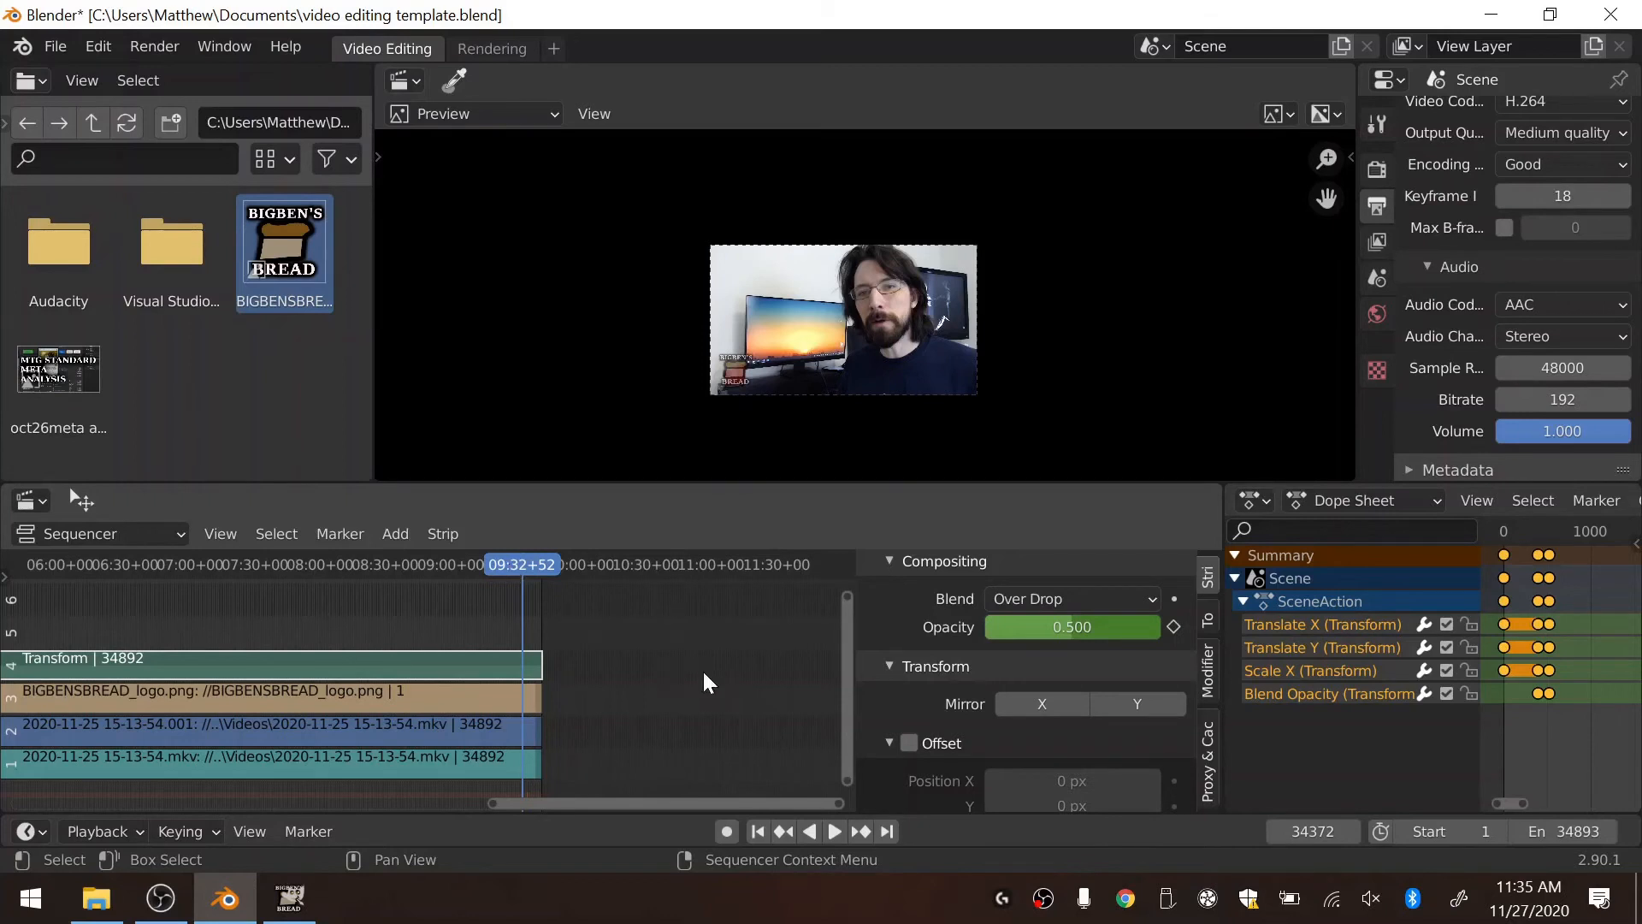
scroll(536, 681, up, 1)
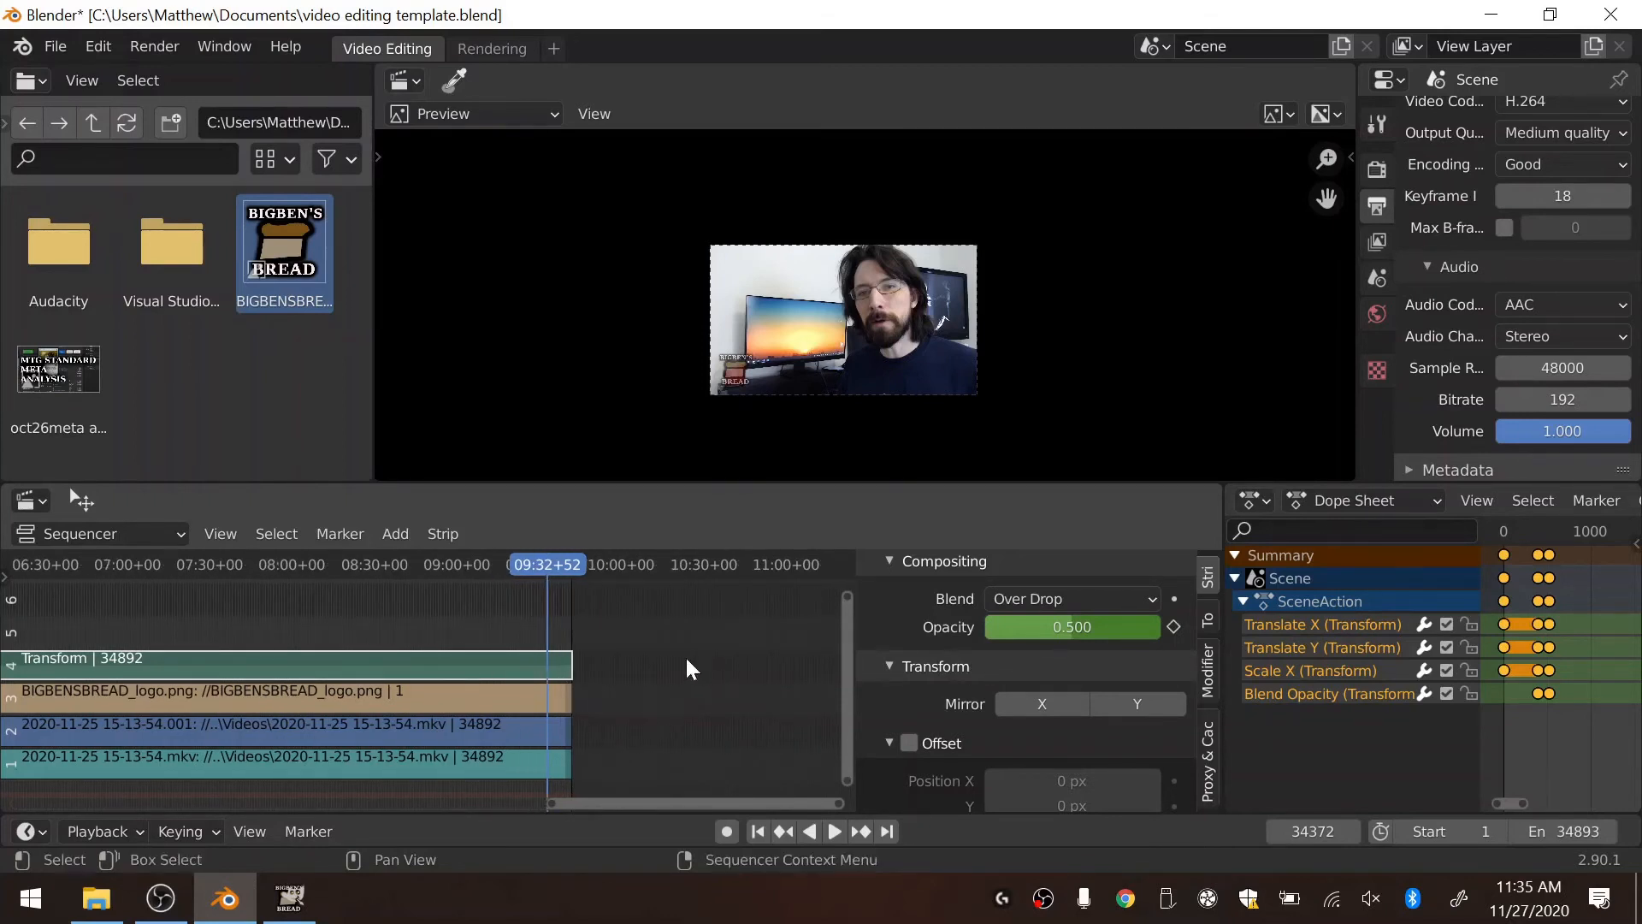
key(i)
scroll(958, 660, up, 5)
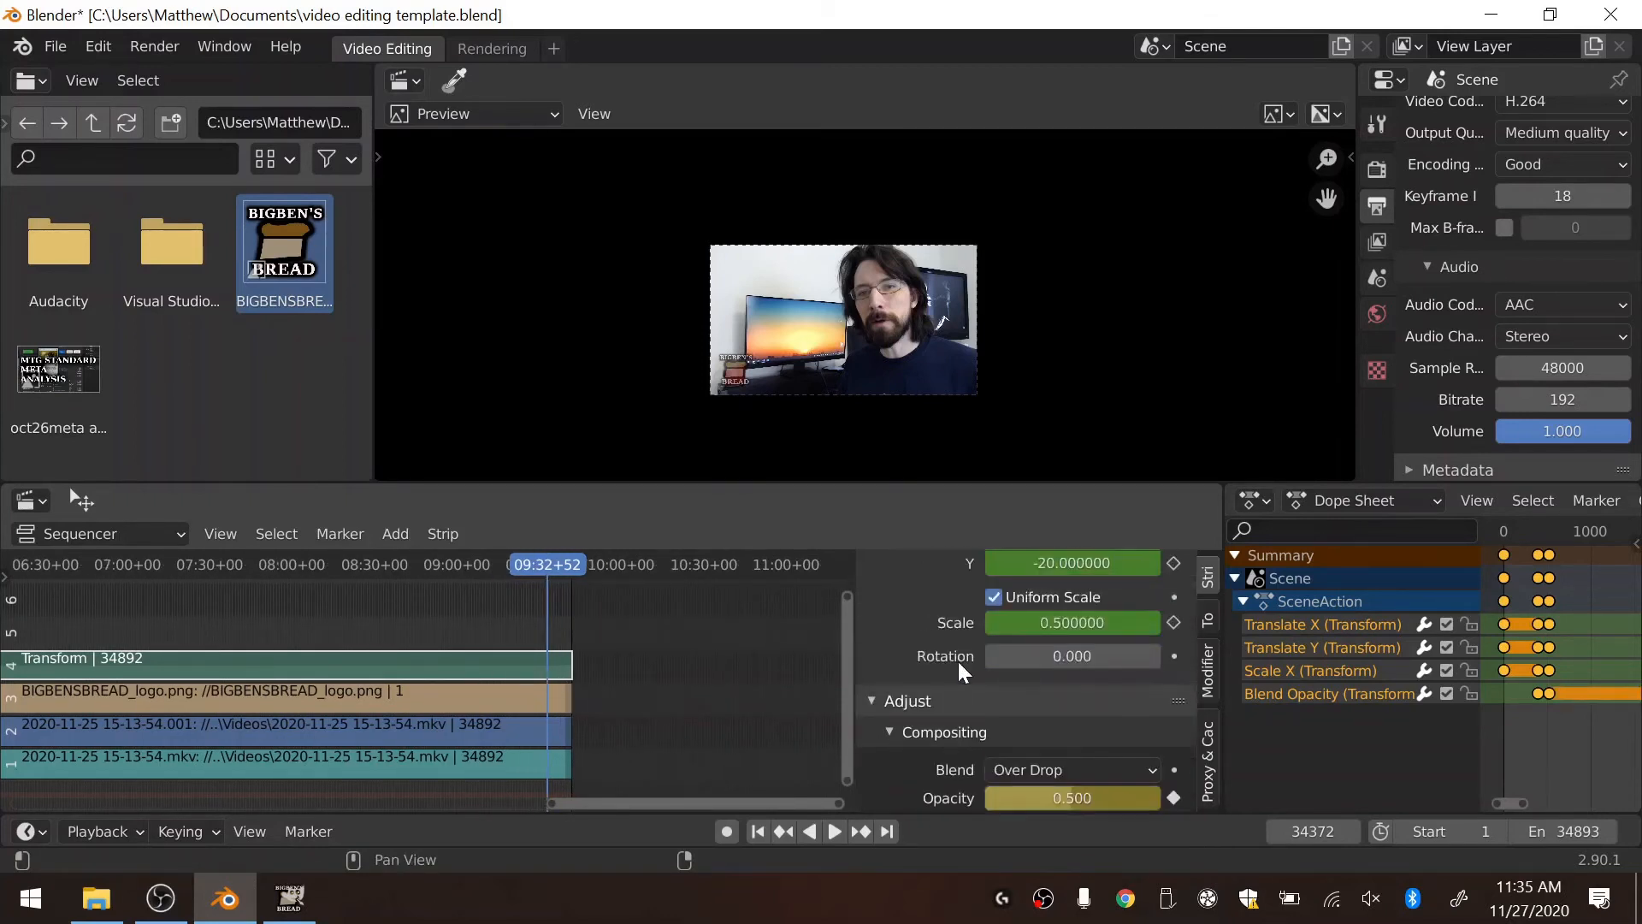
key(i)
scroll(1060, 590, up, 2)
key(i)
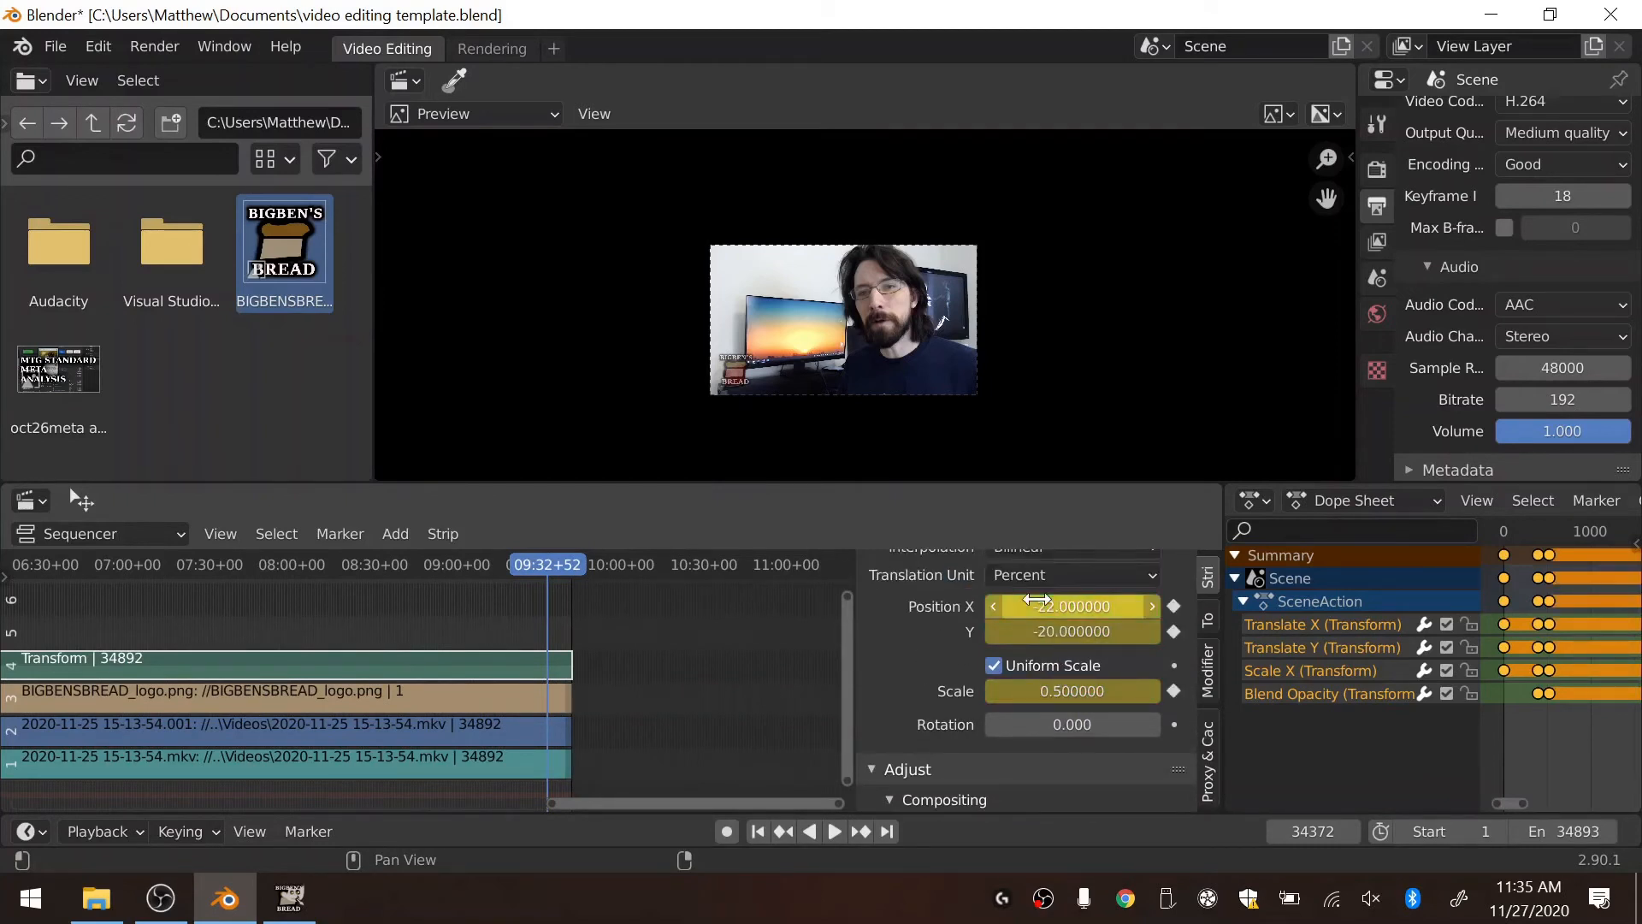
scroll(462, 667, down, 1)
scroll(456, 663, down, 2)
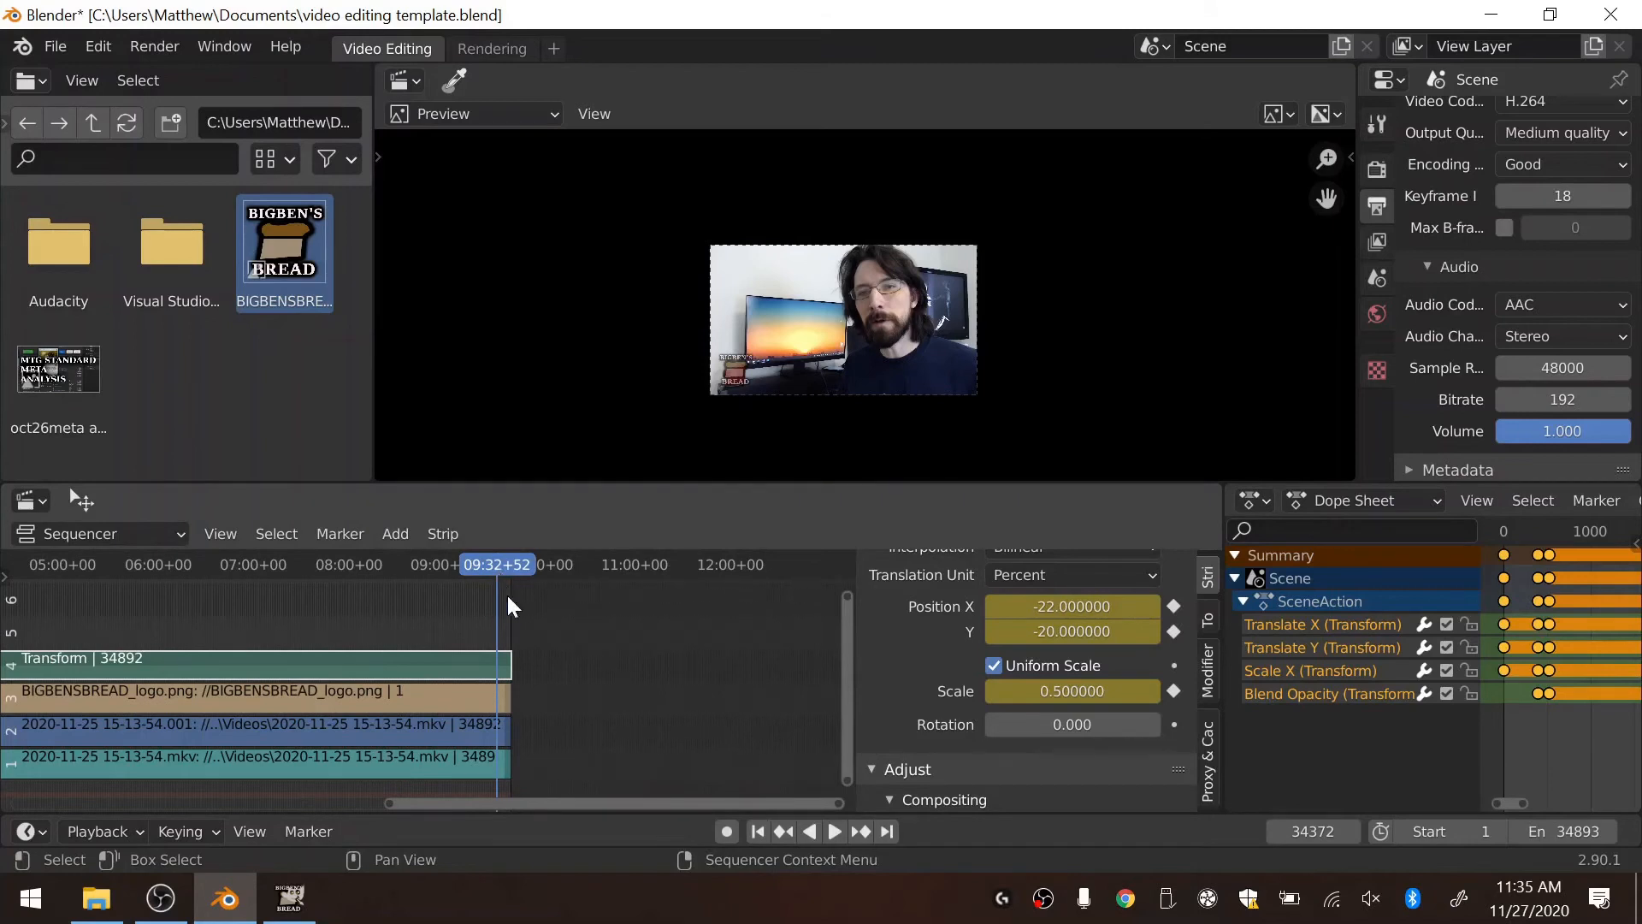
Step: At frame 34513, set the Transform strip's scale to 1.5 and its position to about X 54, Y 45.8, and keyframe them
scroll(556, 616, up, 4)
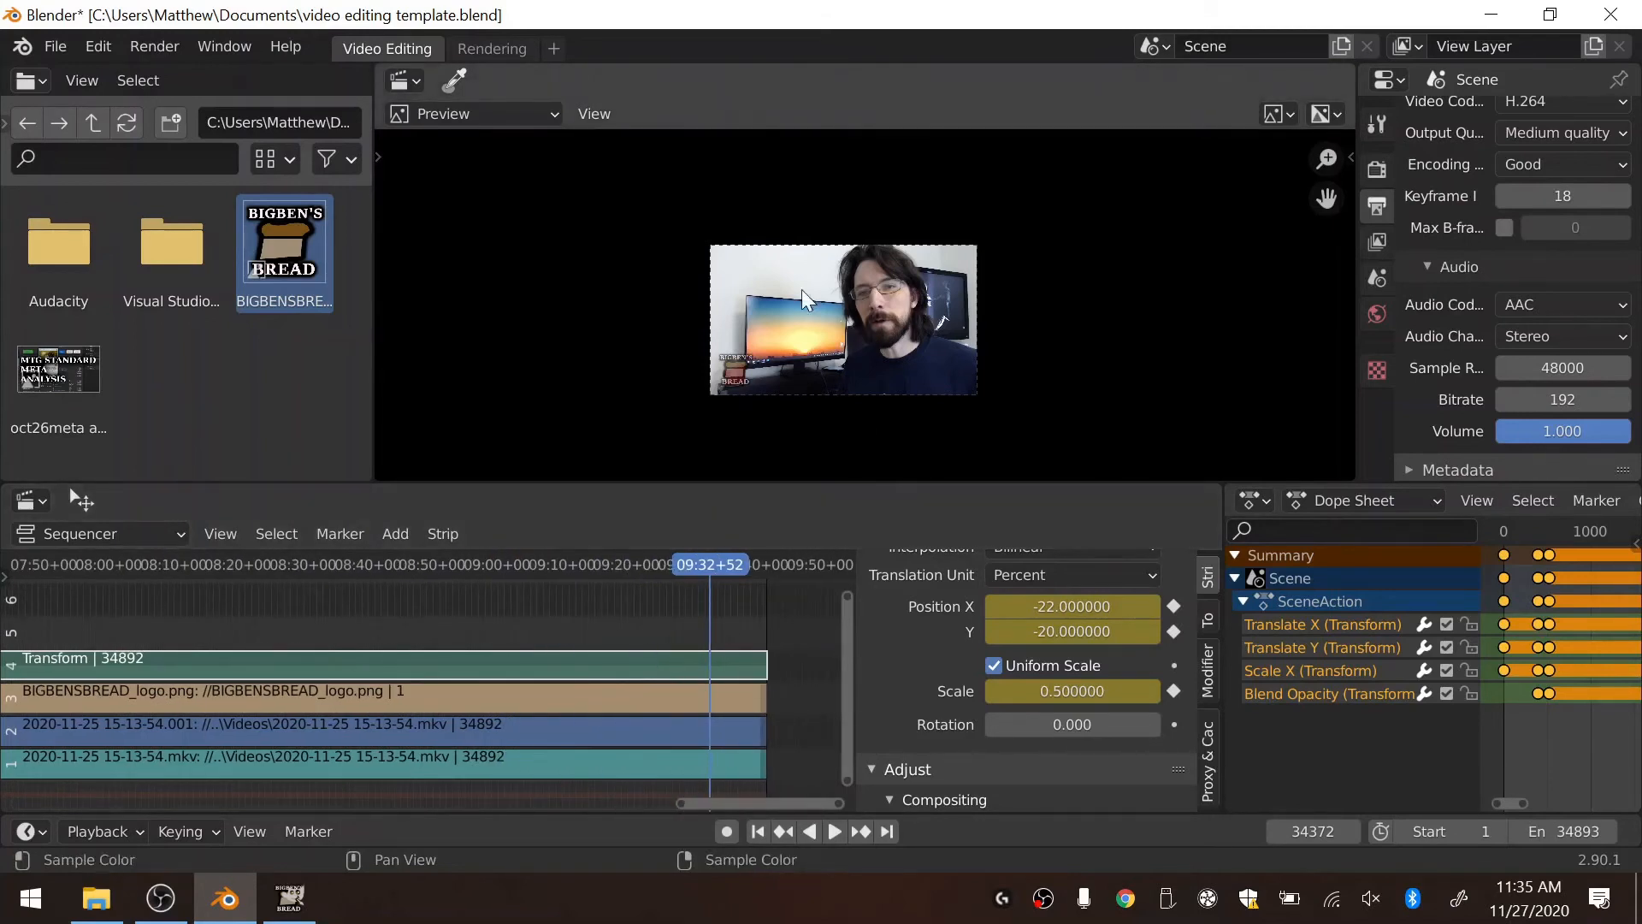
click(726, 563)
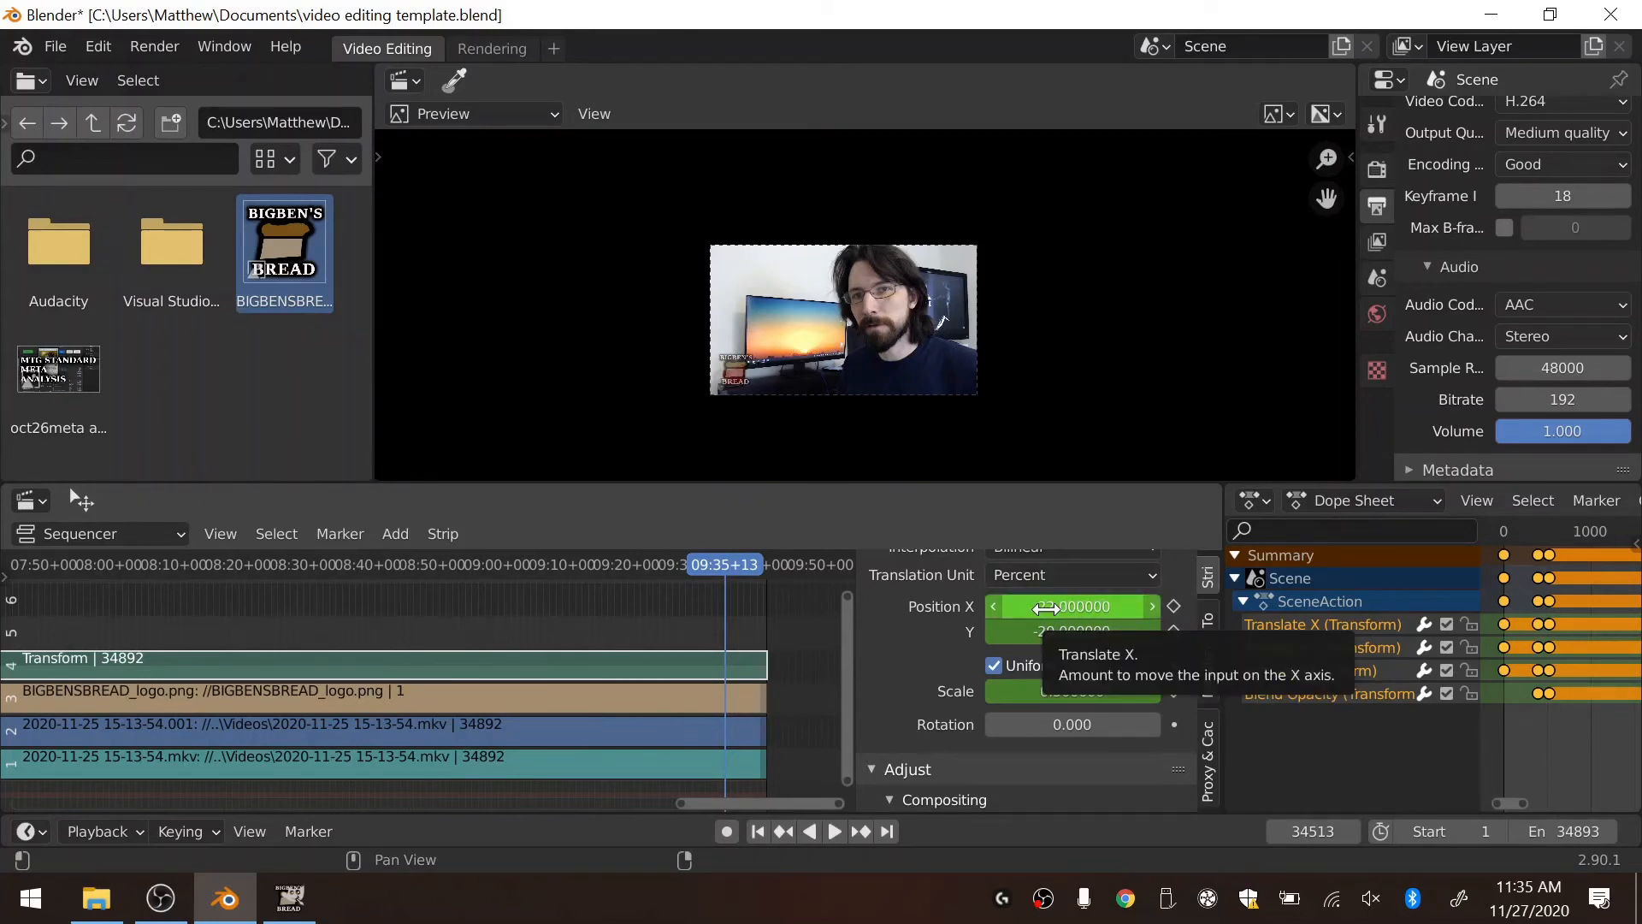
click(1073, 691)
text(0.51.5)
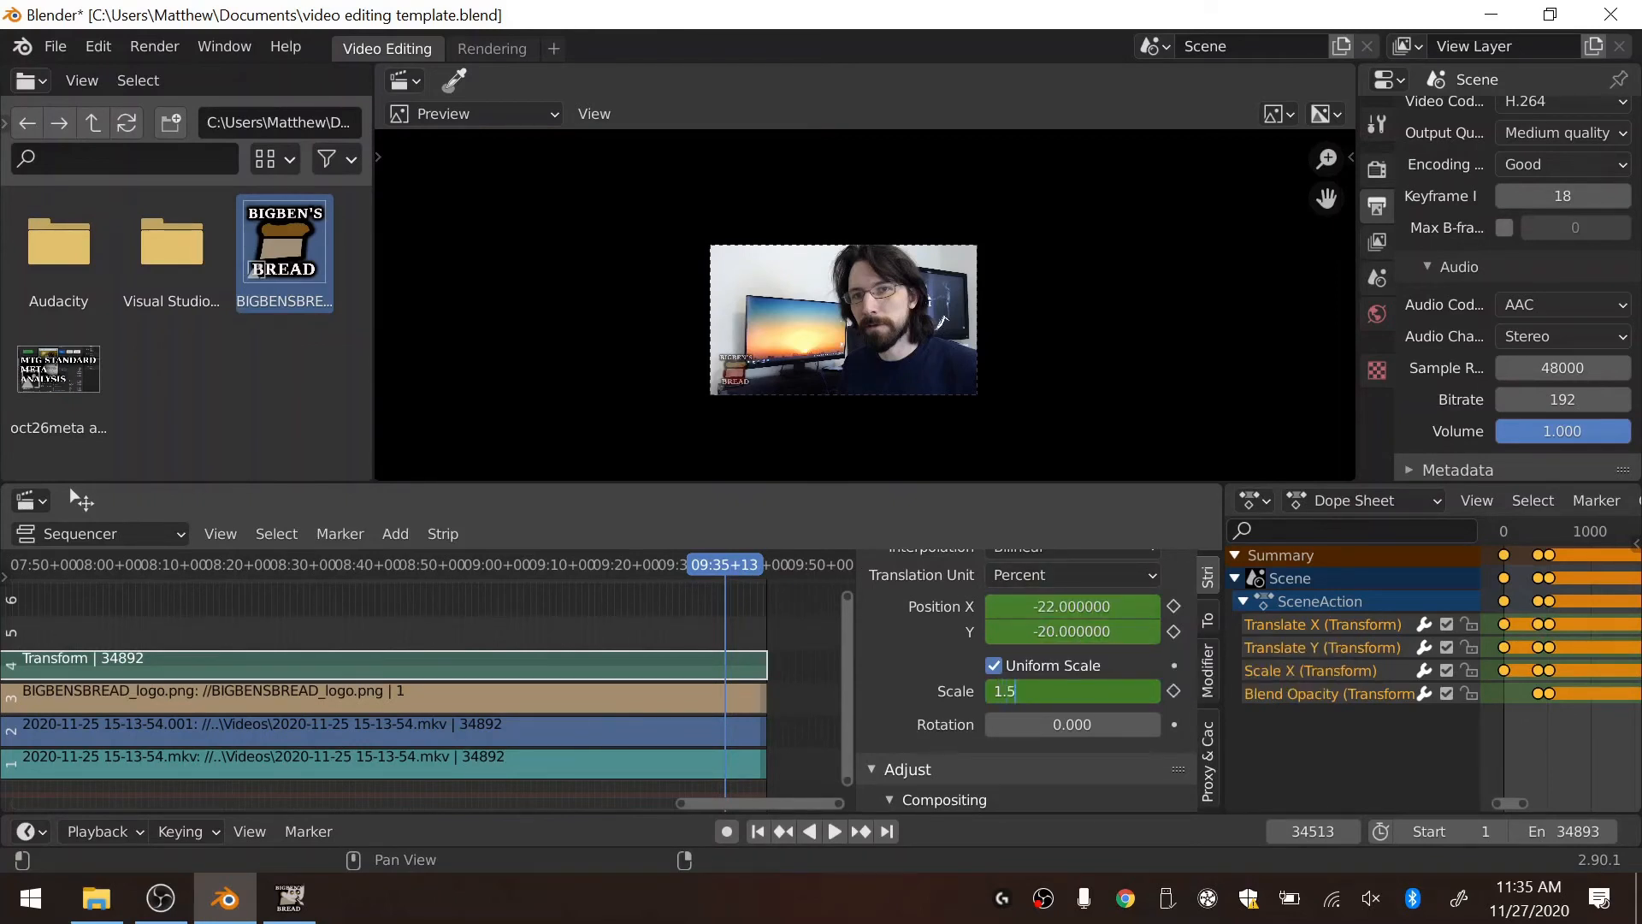
key(Return)
drag(1041, 633, 1583, 608)
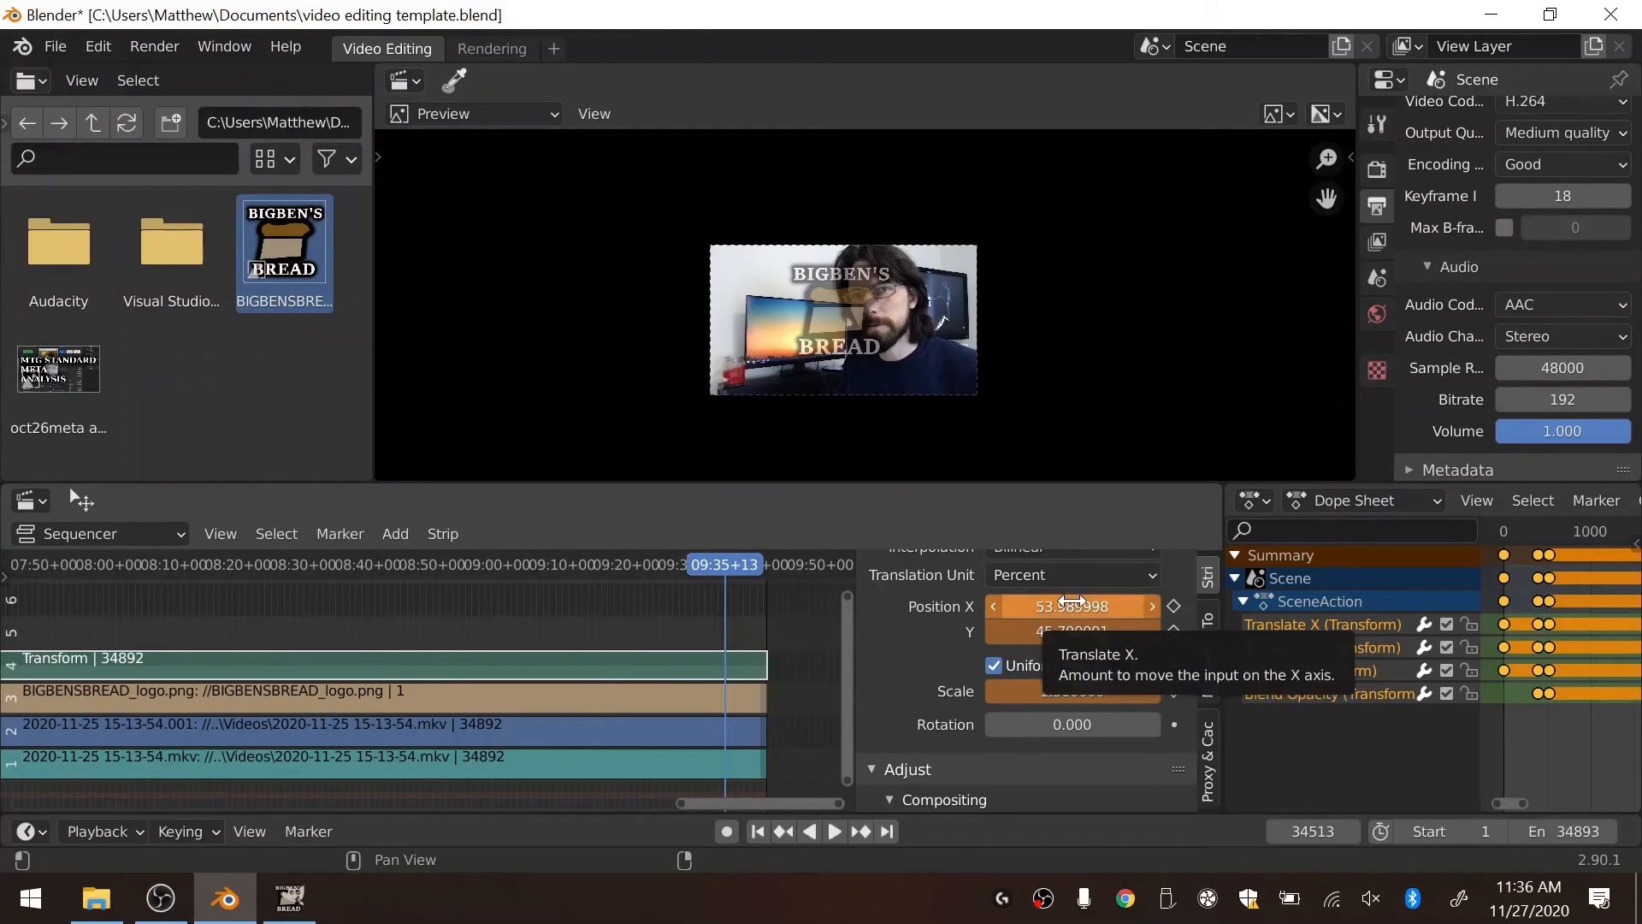
key(i)
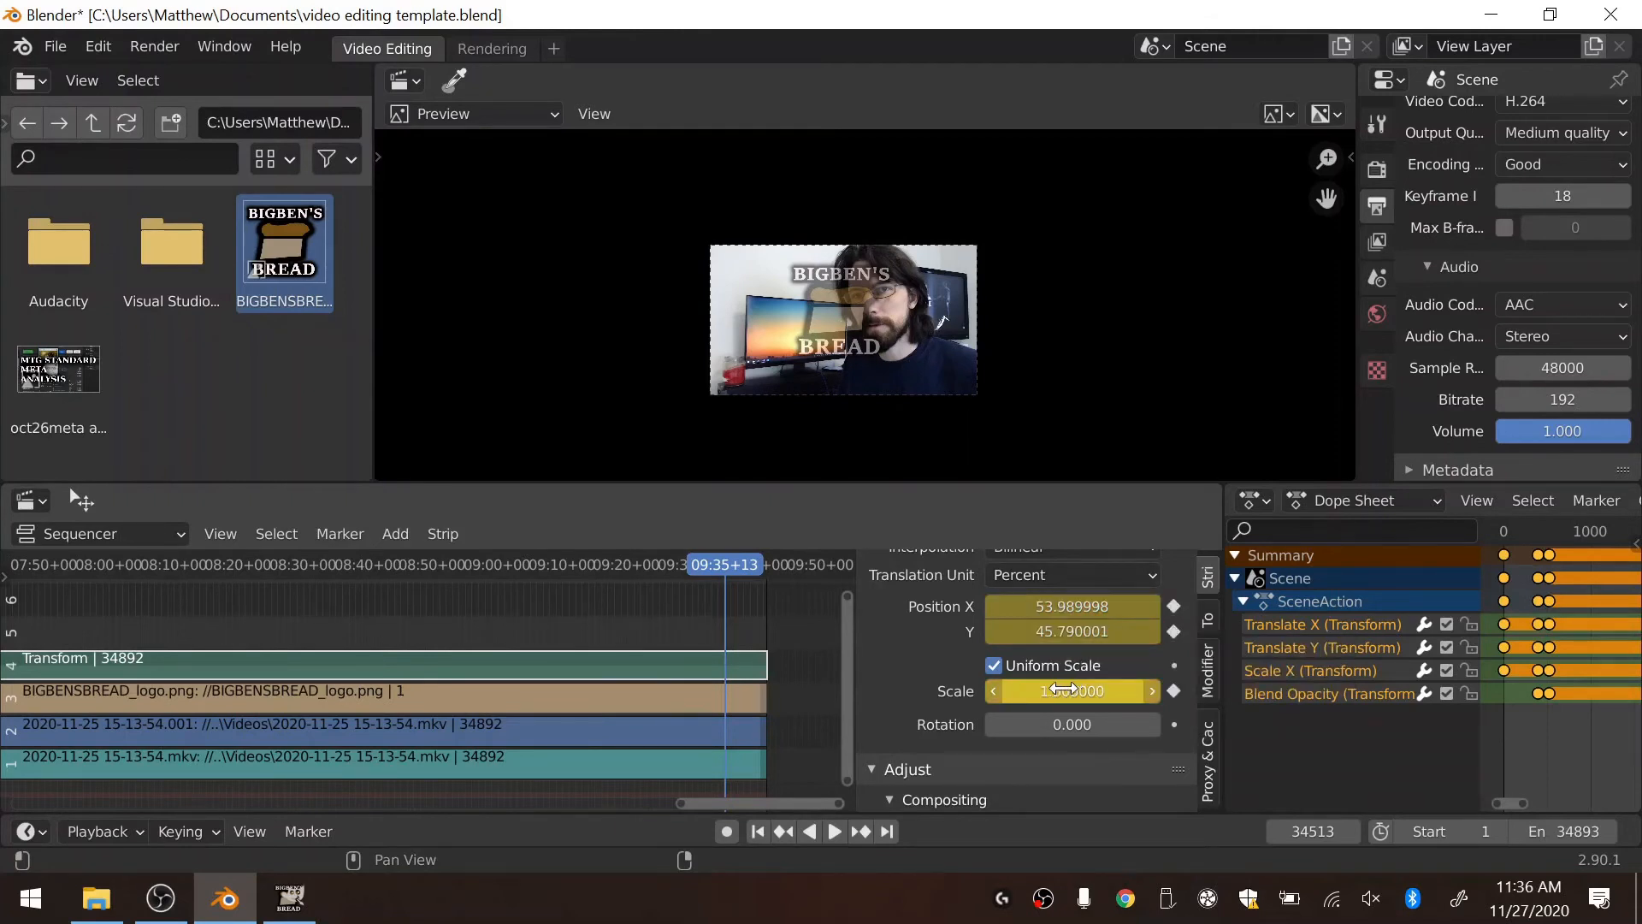
Step: Set the Transform strip's opacity to 1 and keyframe it at frame 34513
scroll(1066, 687, down, 5)
click(1069, 697)
text(0.5)
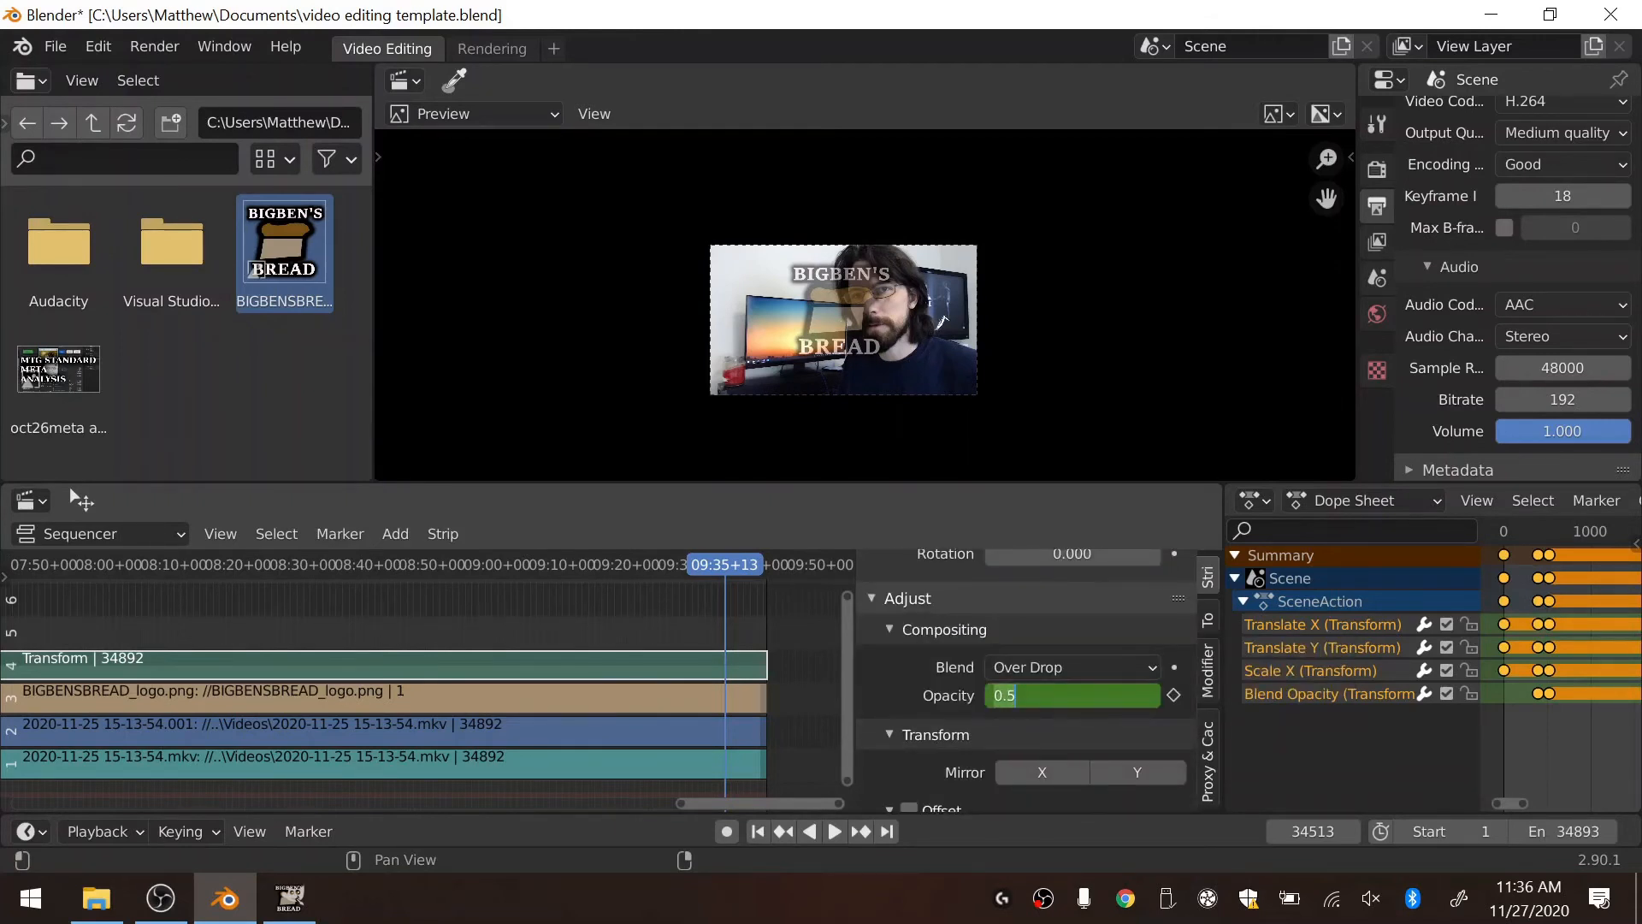
text(1)
key(Return)
key(i)
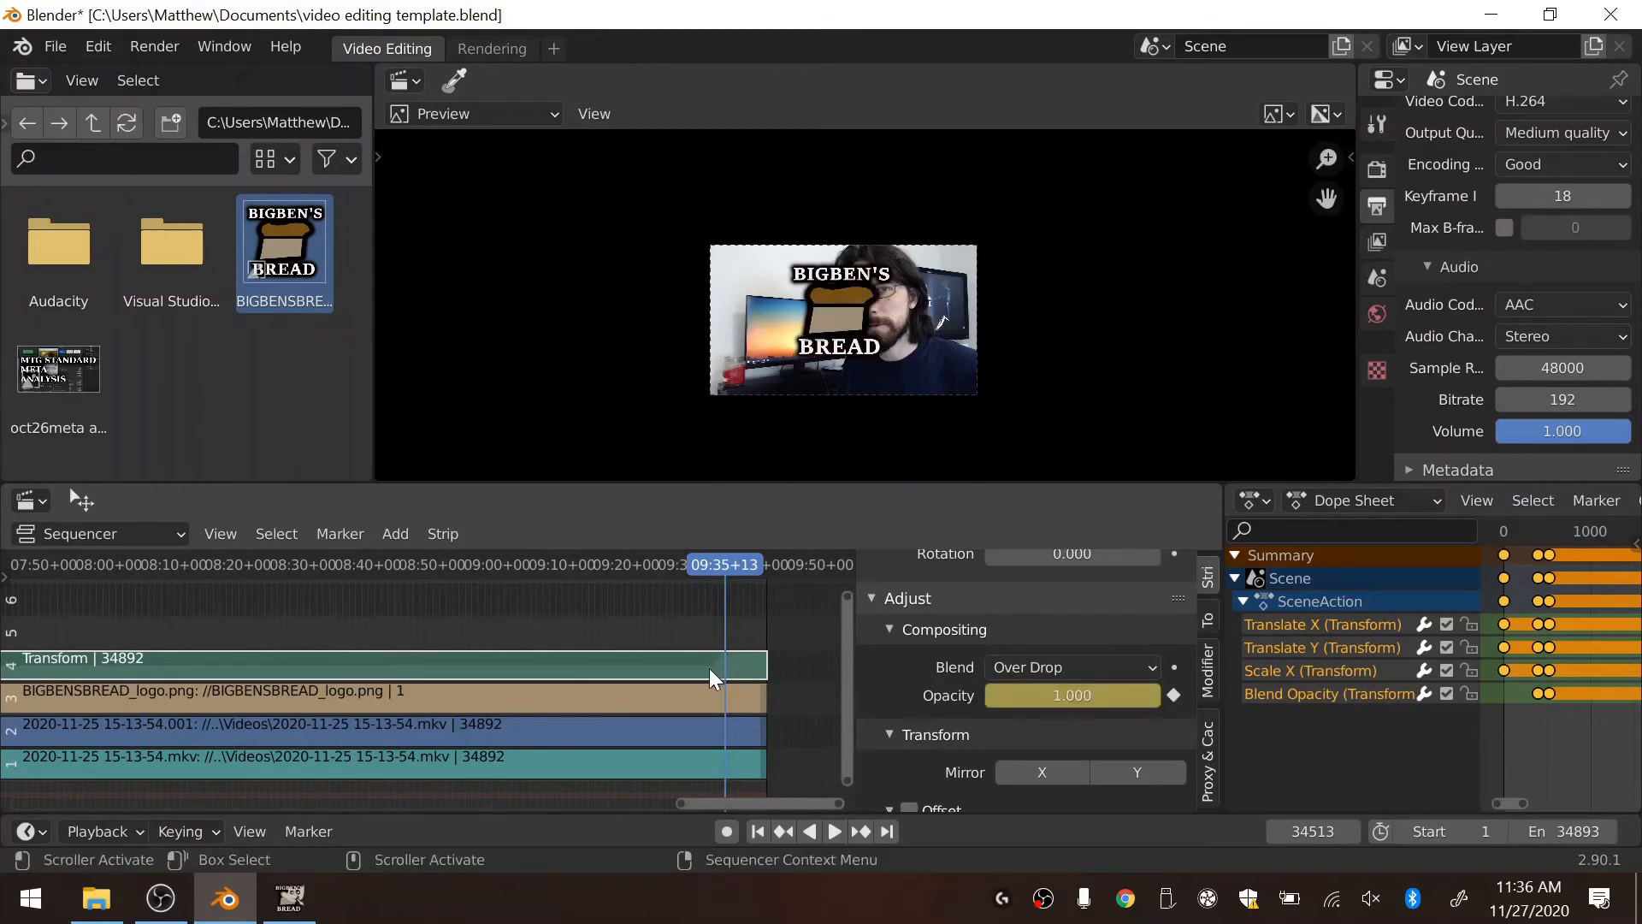
Step: Check the closing keyframes around frame 34513 in the Dope Sheet, and add a Fade Out to the Transform strip
drag(1512, 803, 1636, 817)
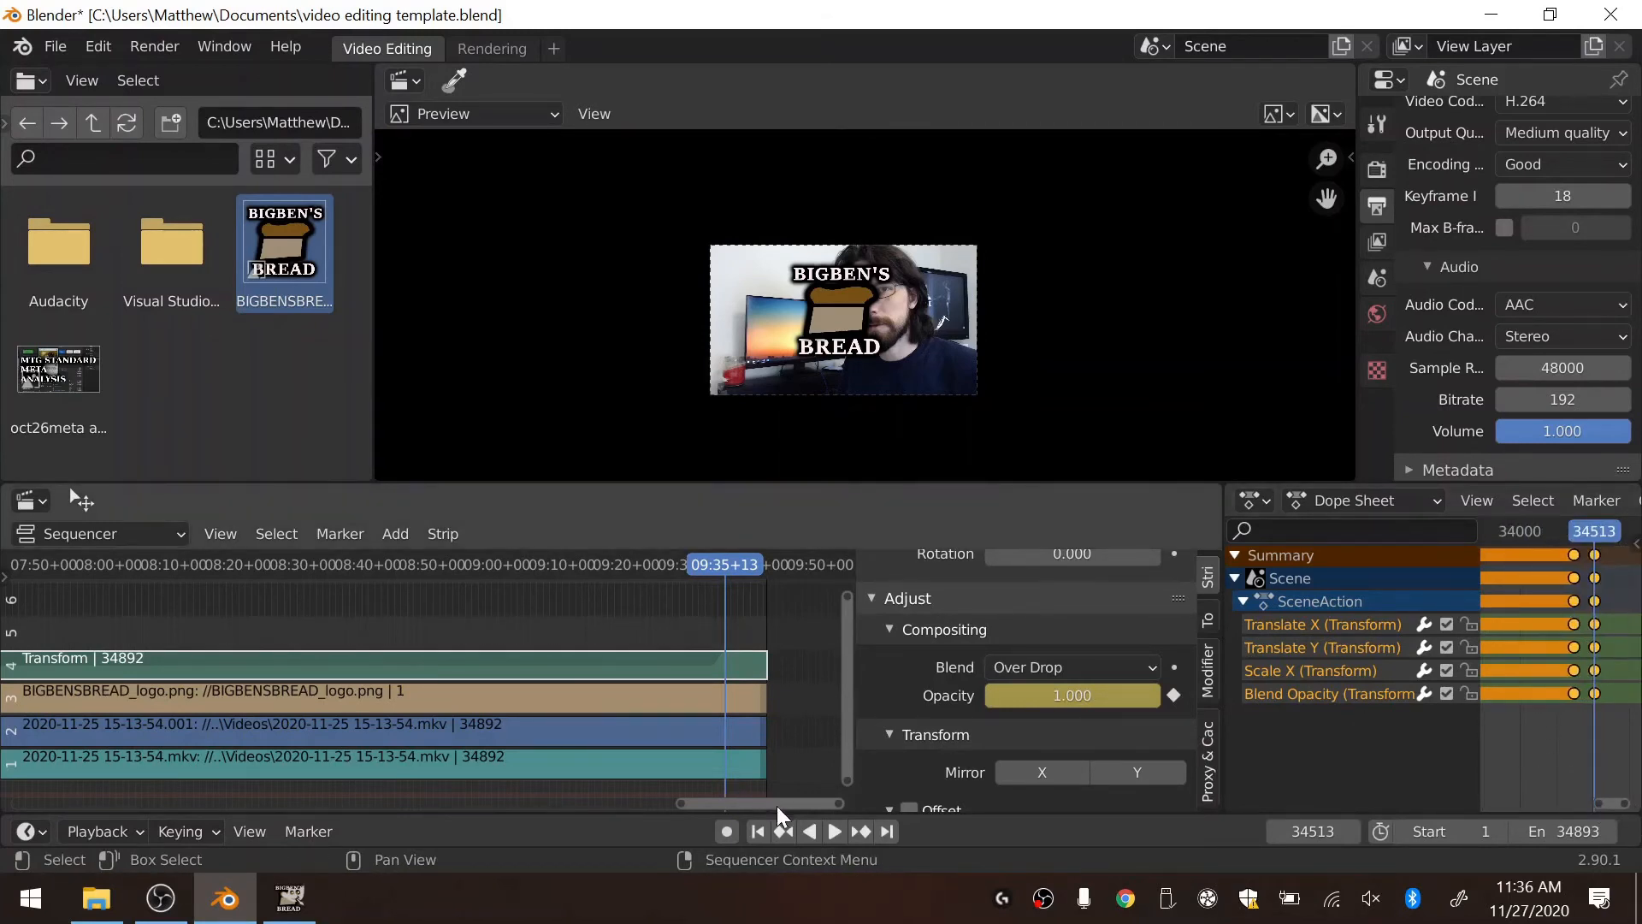
scroll(782, 807, up, 2)
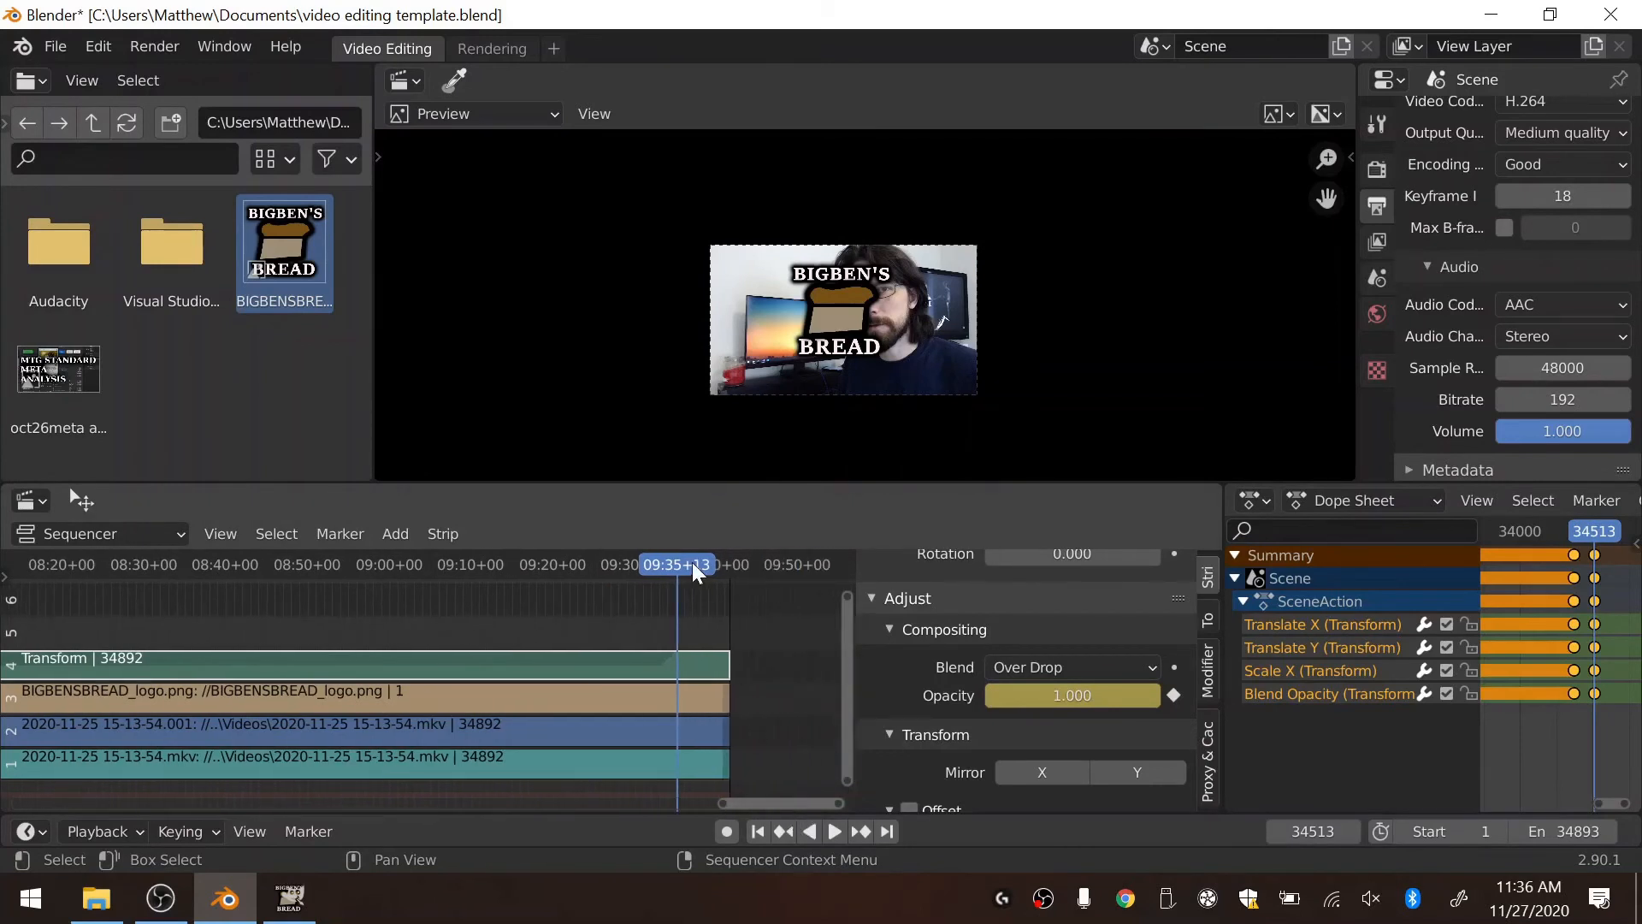
scroll(1050, 618, up, 6)
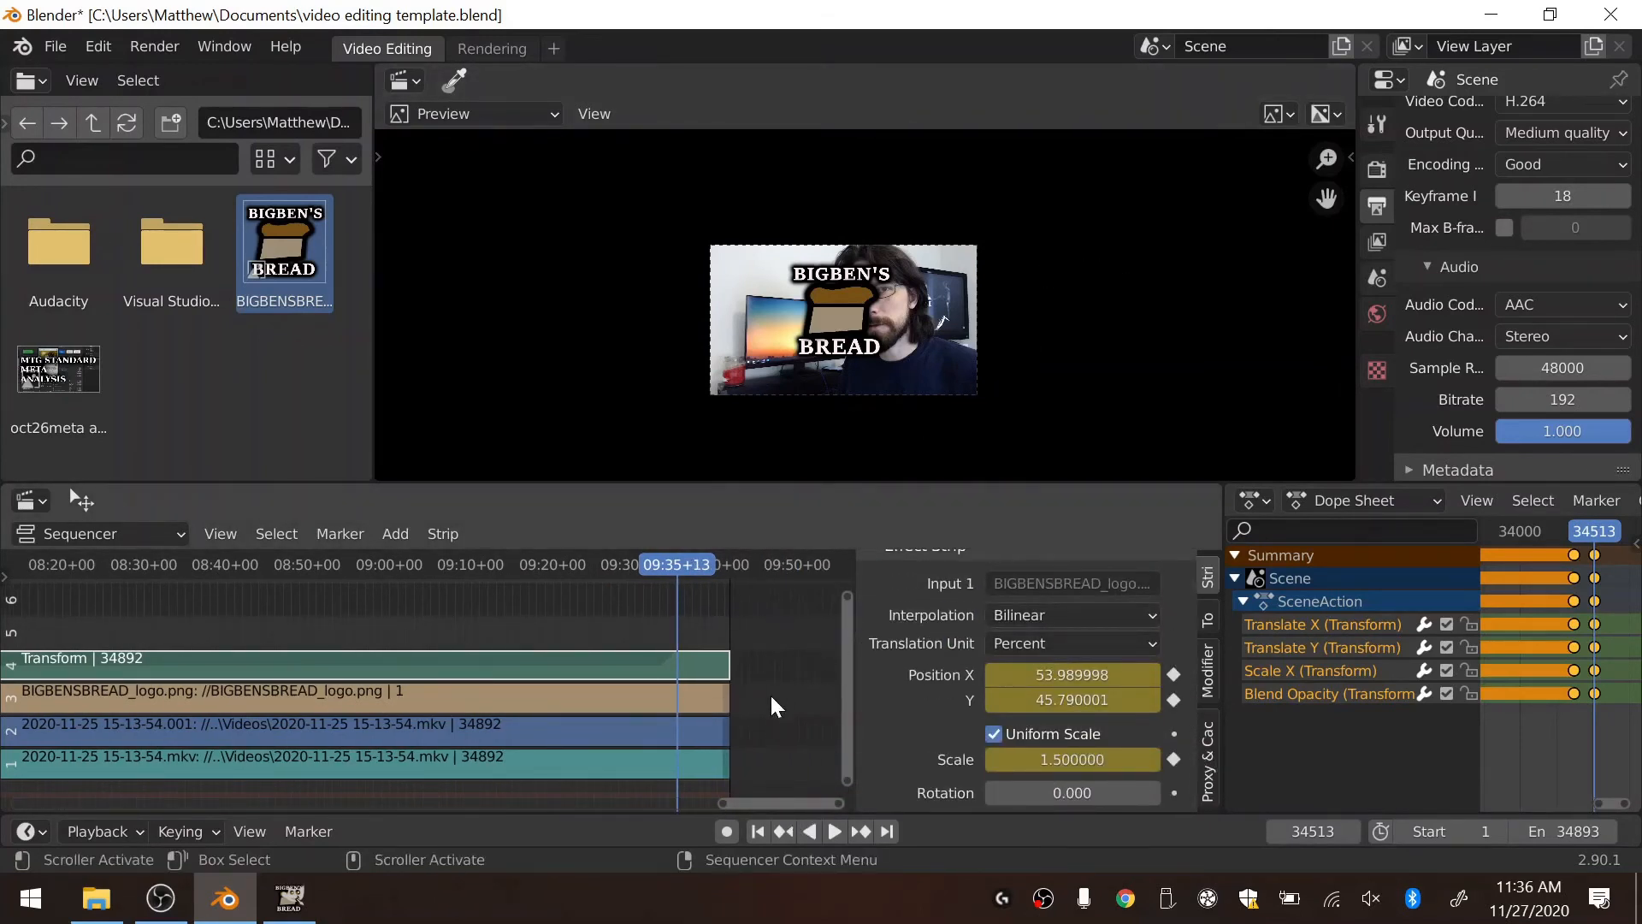
scroll(765, 697, up, 3)
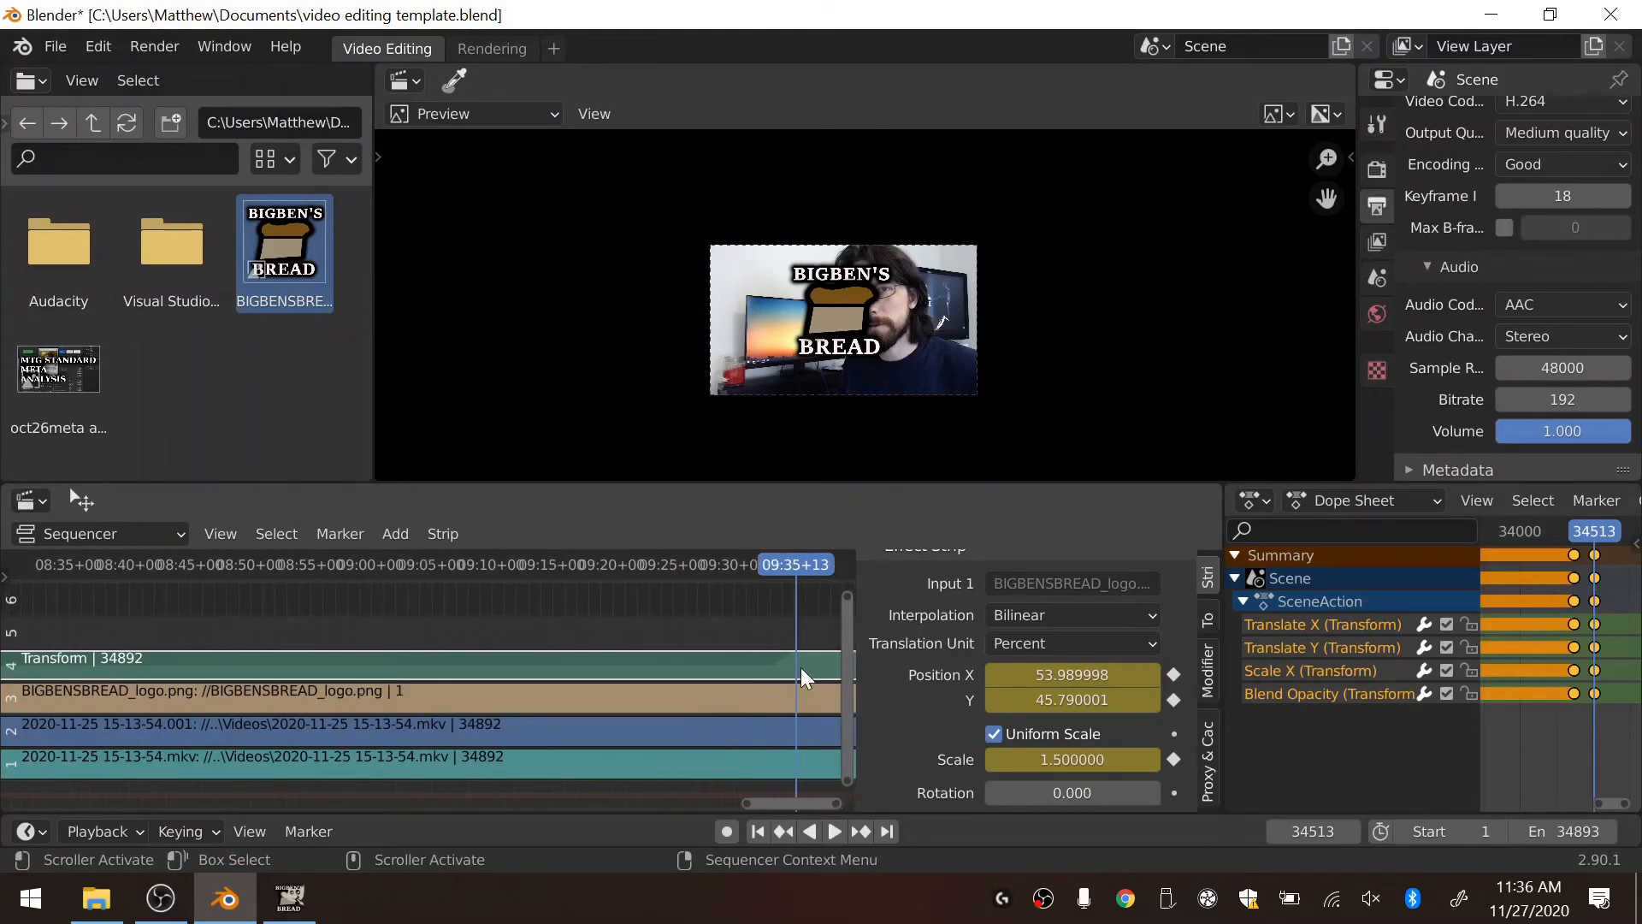
right_click(801, 668)
mouse_move(742, 684)
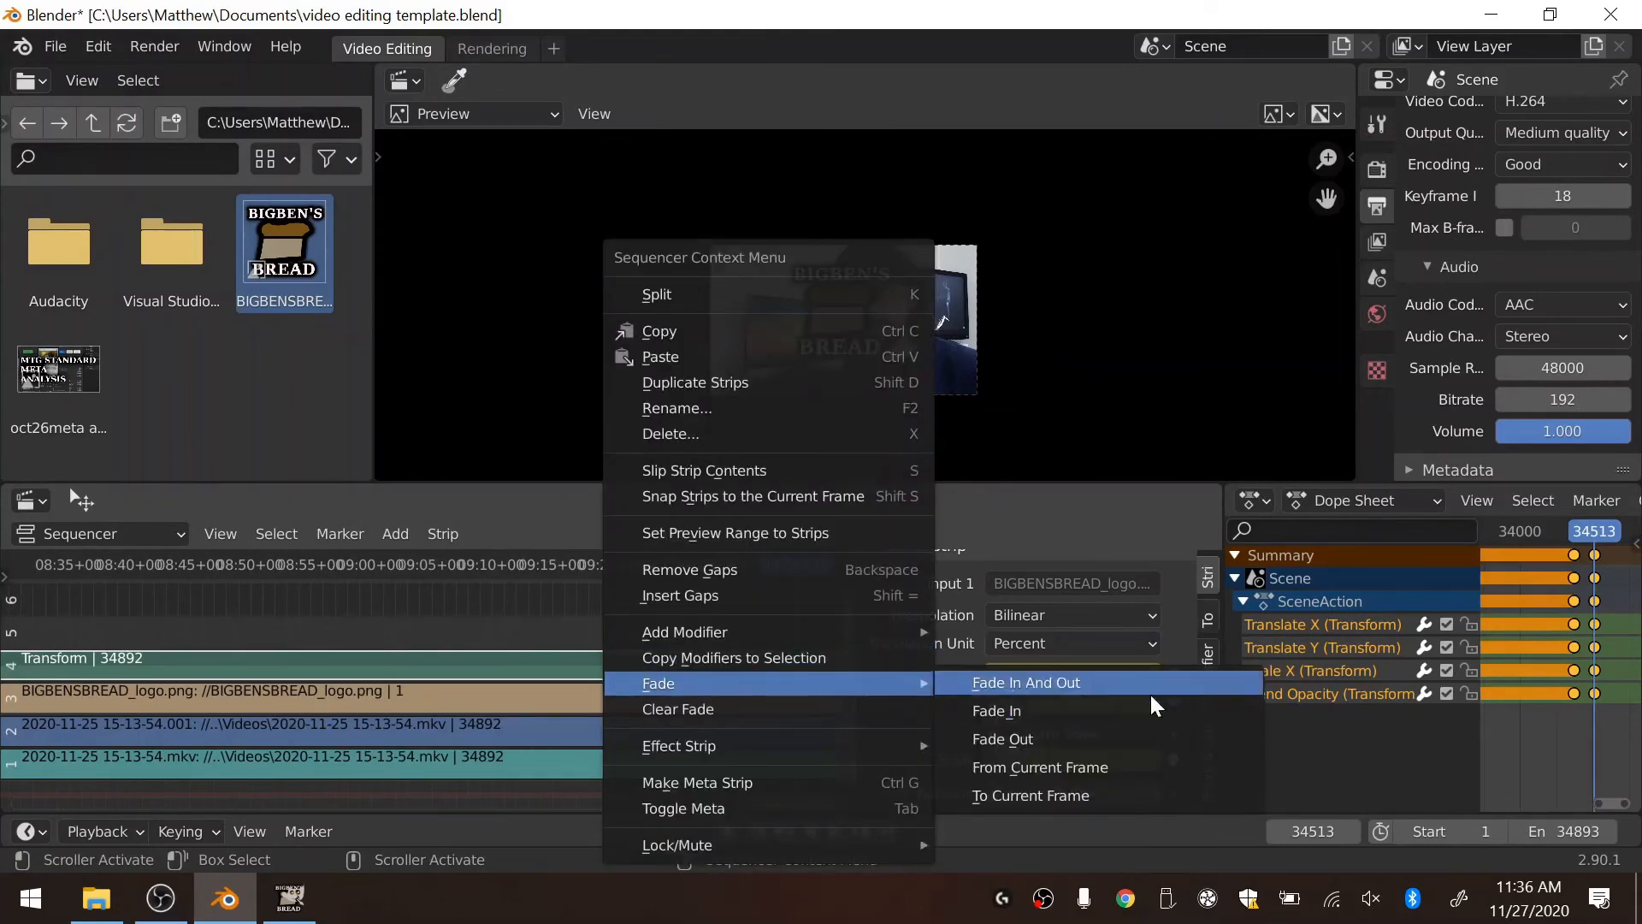
click(1075, 735)
scroll(788, 657, up, 3)
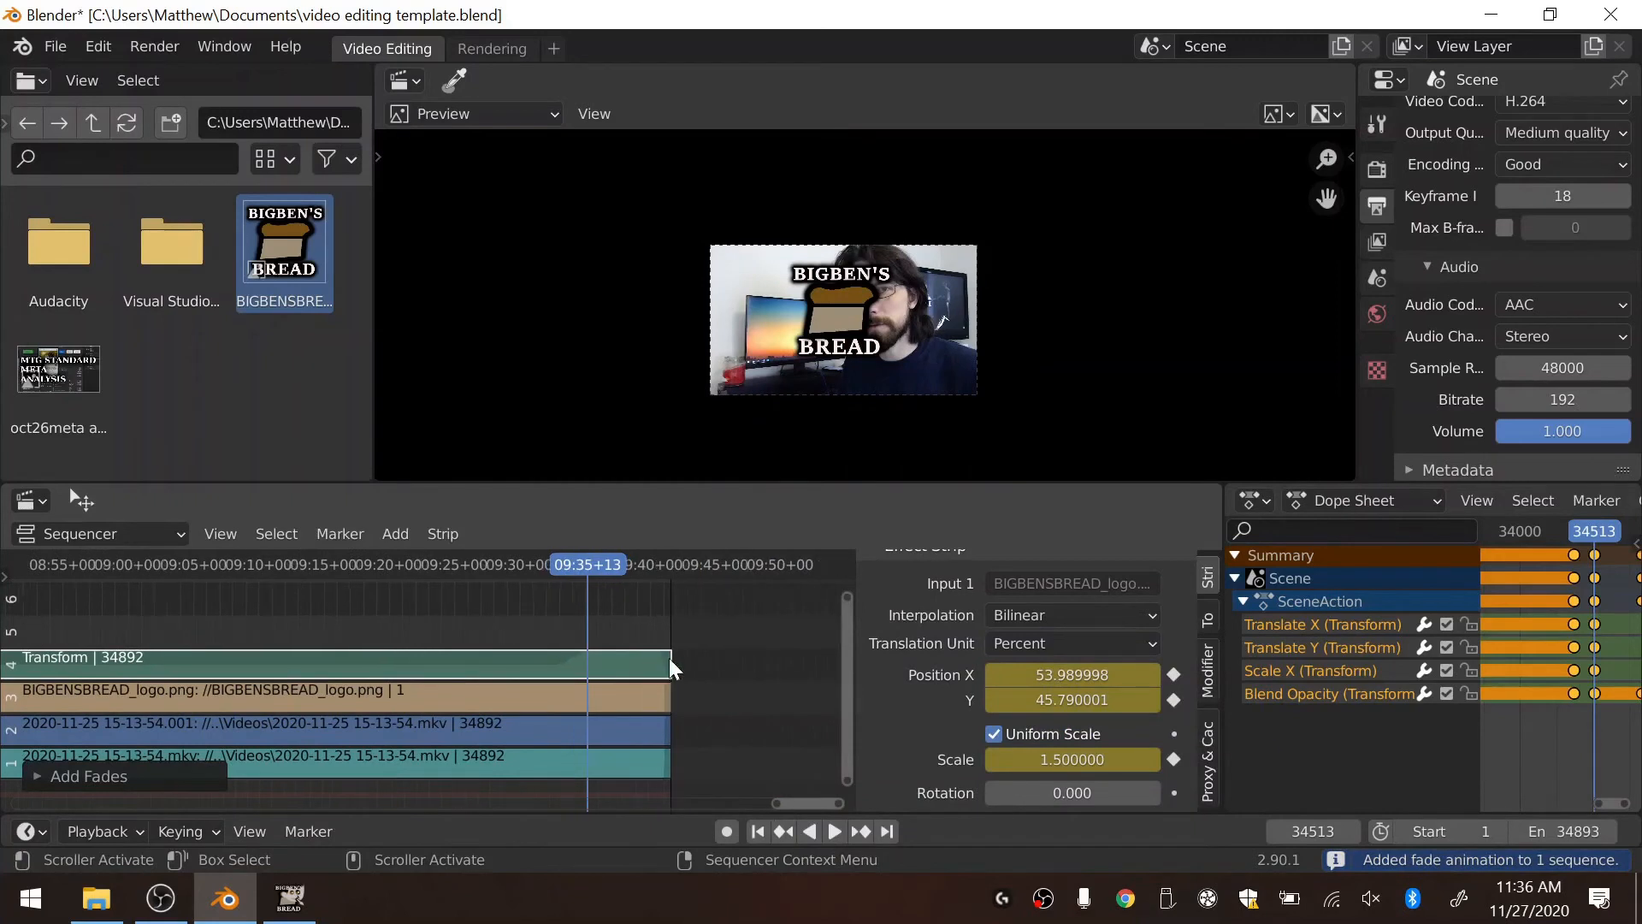
scroll(693, 658, up, 2)
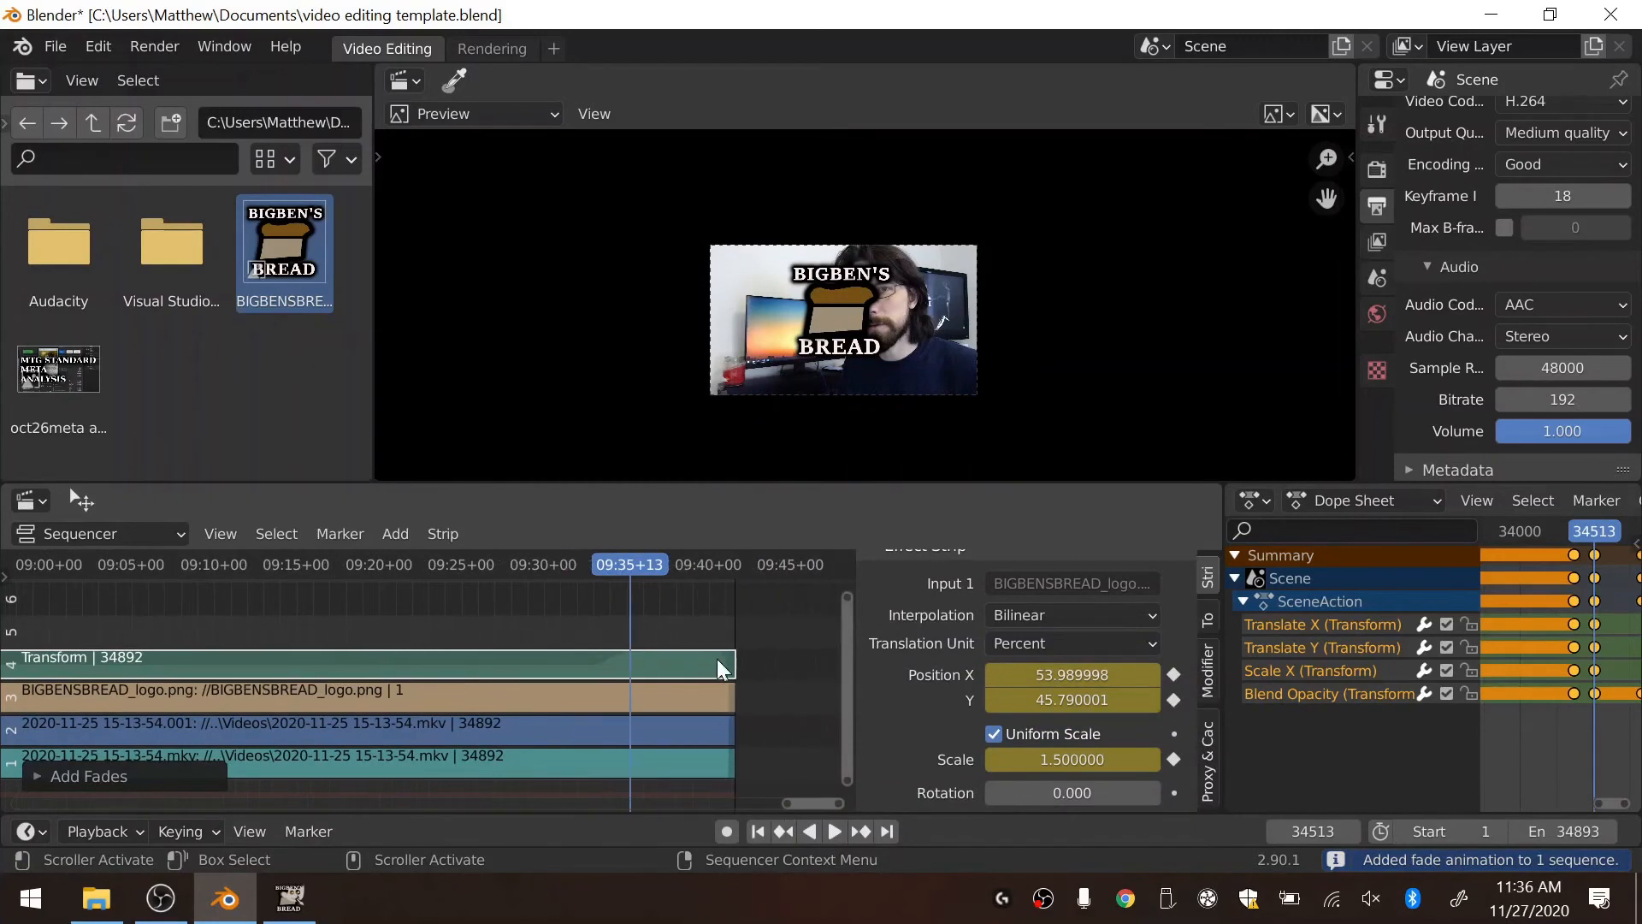
Step: Add a Fade In to the start of the Transform strip
right_click(669, 662)
mouse_move(665, 662)
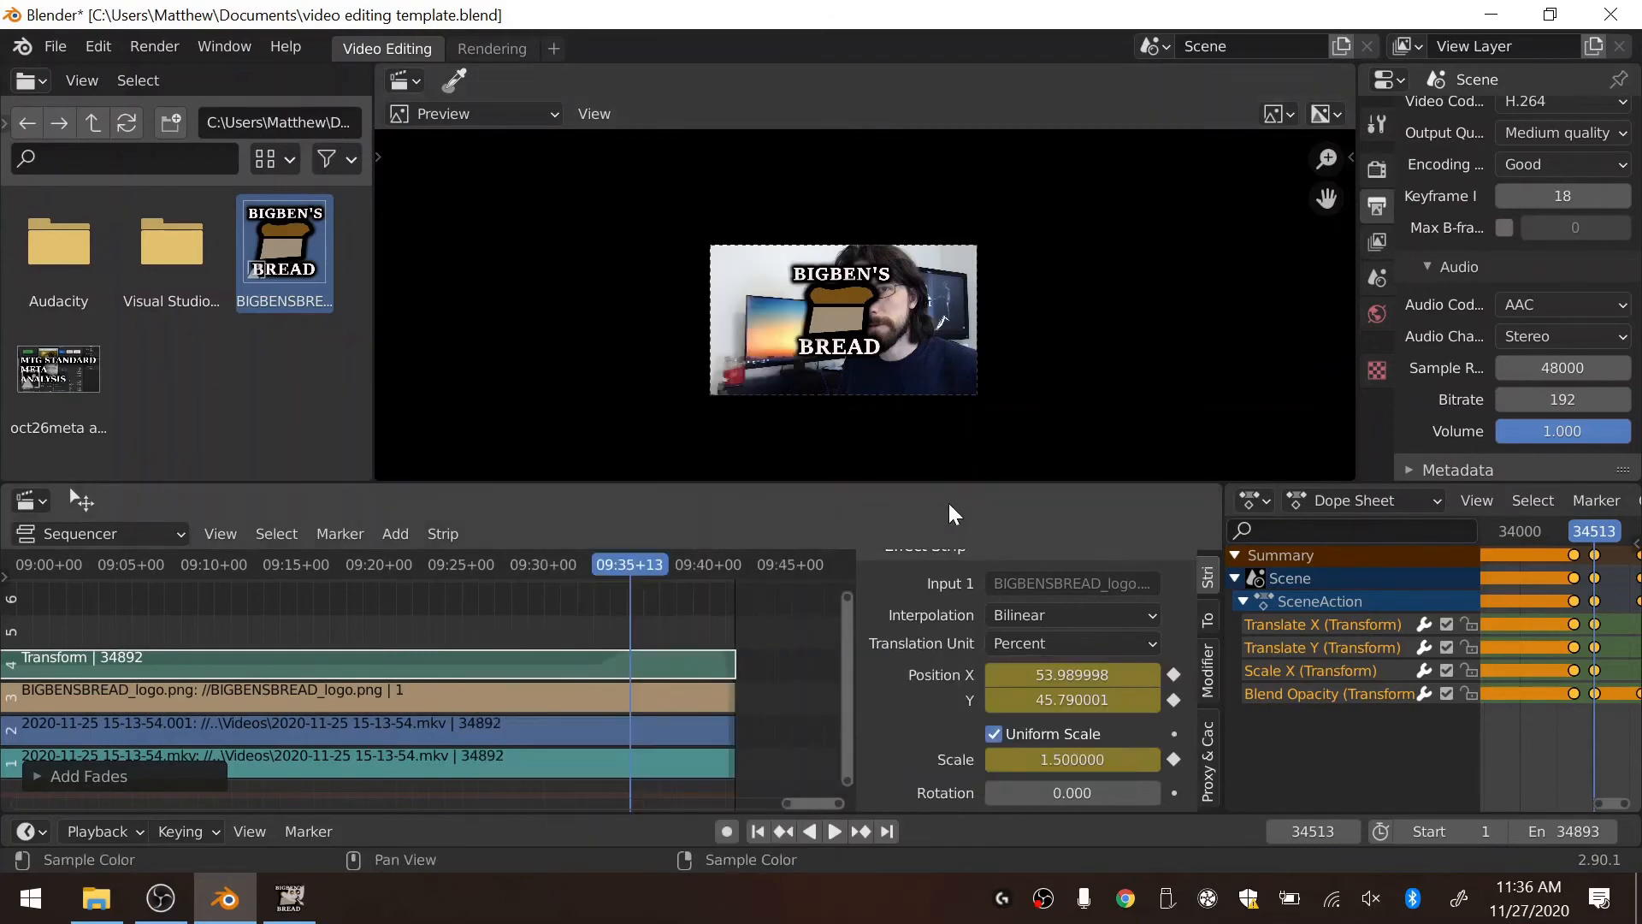
drag(812, 804, 36, 803)
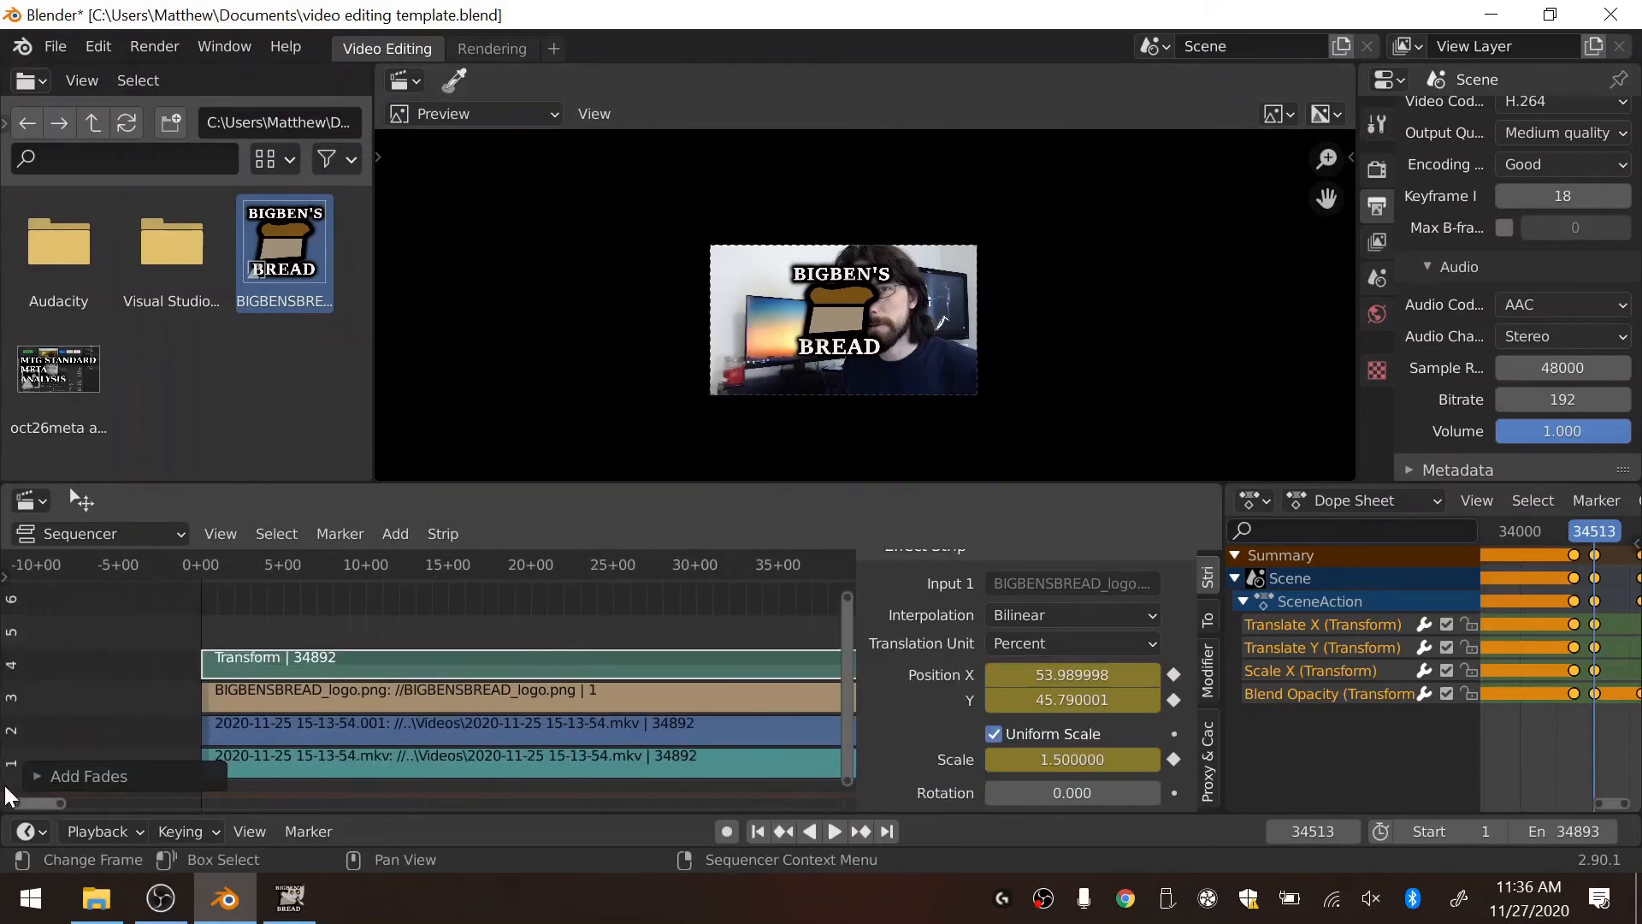
right_click(260, 661)
mouse_move(384, 660)
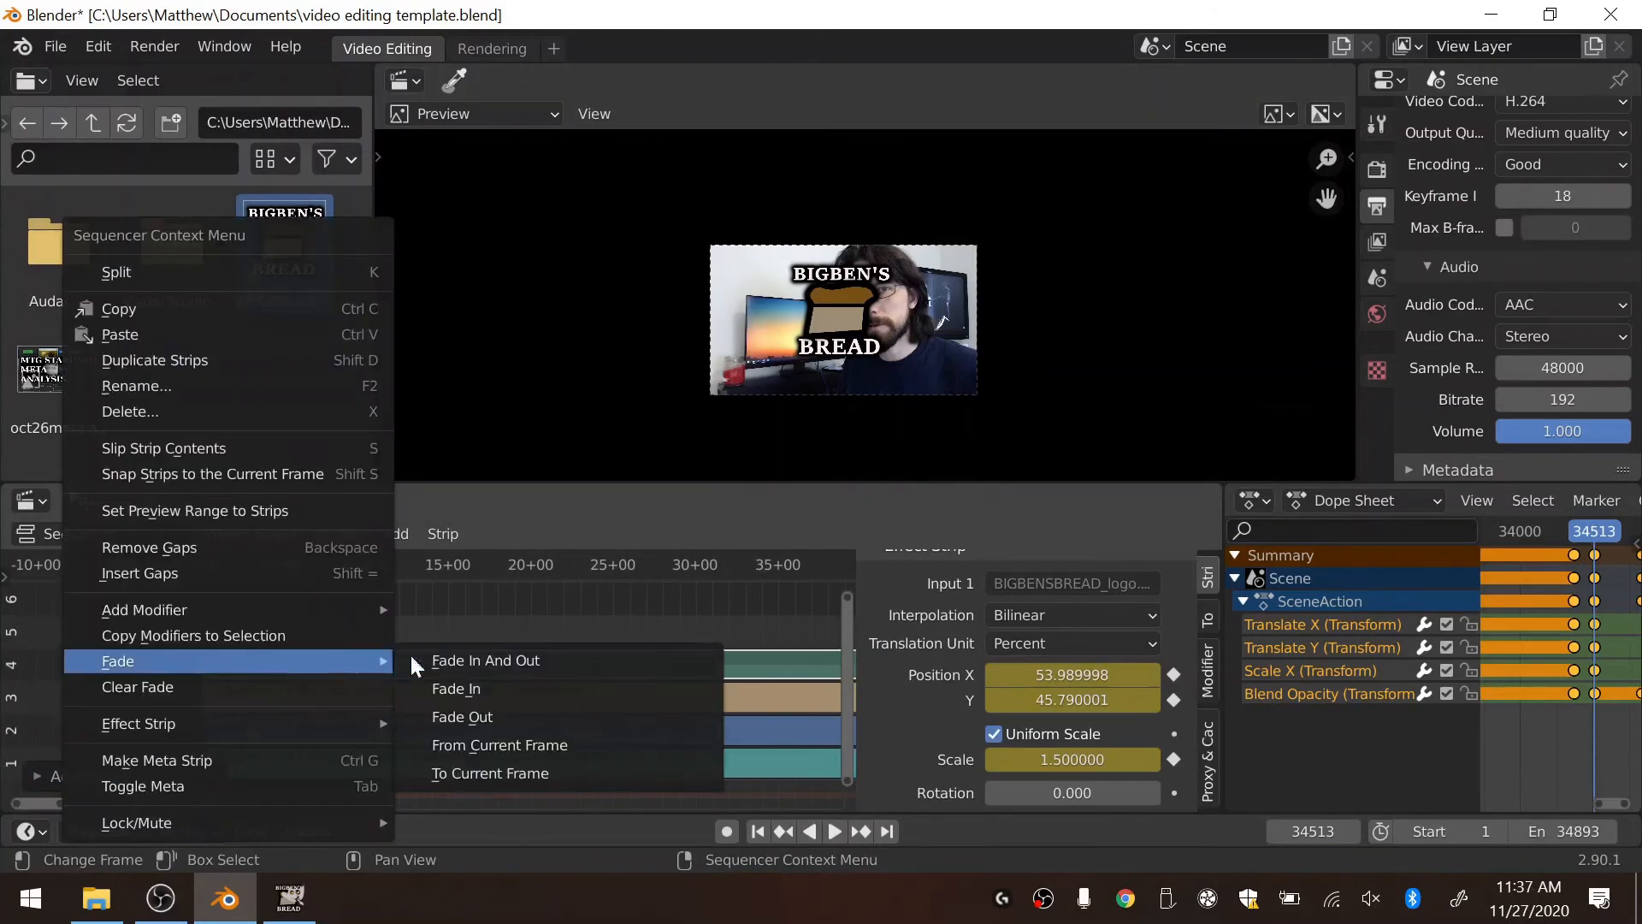
click(485, 687)
Step: Play the opening logo animation from frame 0 to check the fade and the move into the corner
click(198, 572)
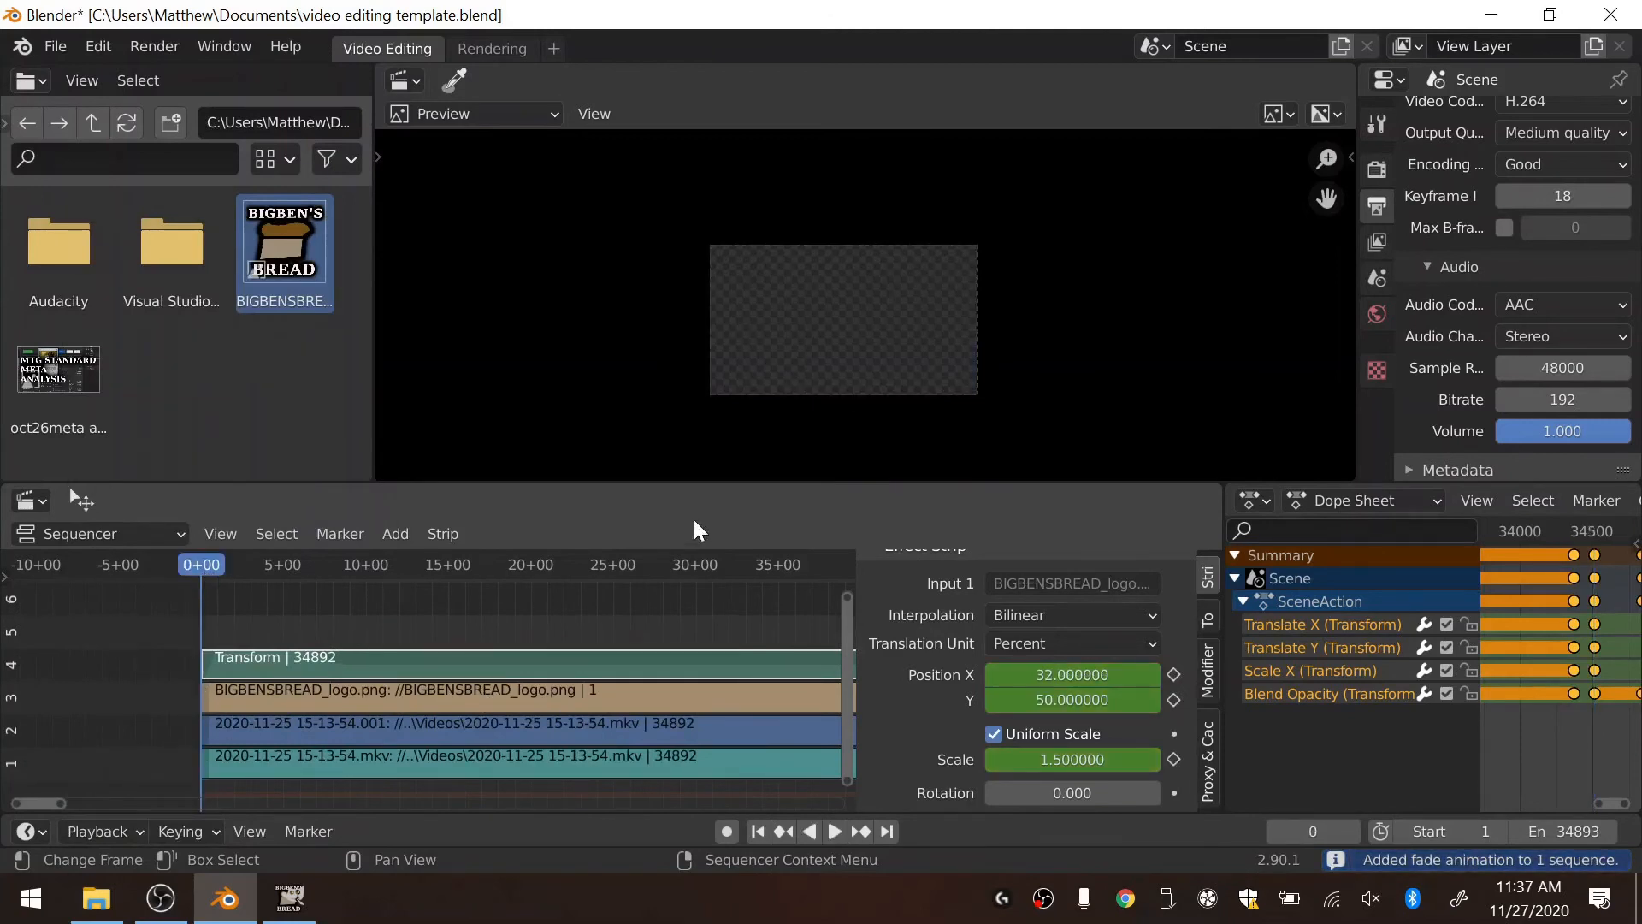
click(836, 830)
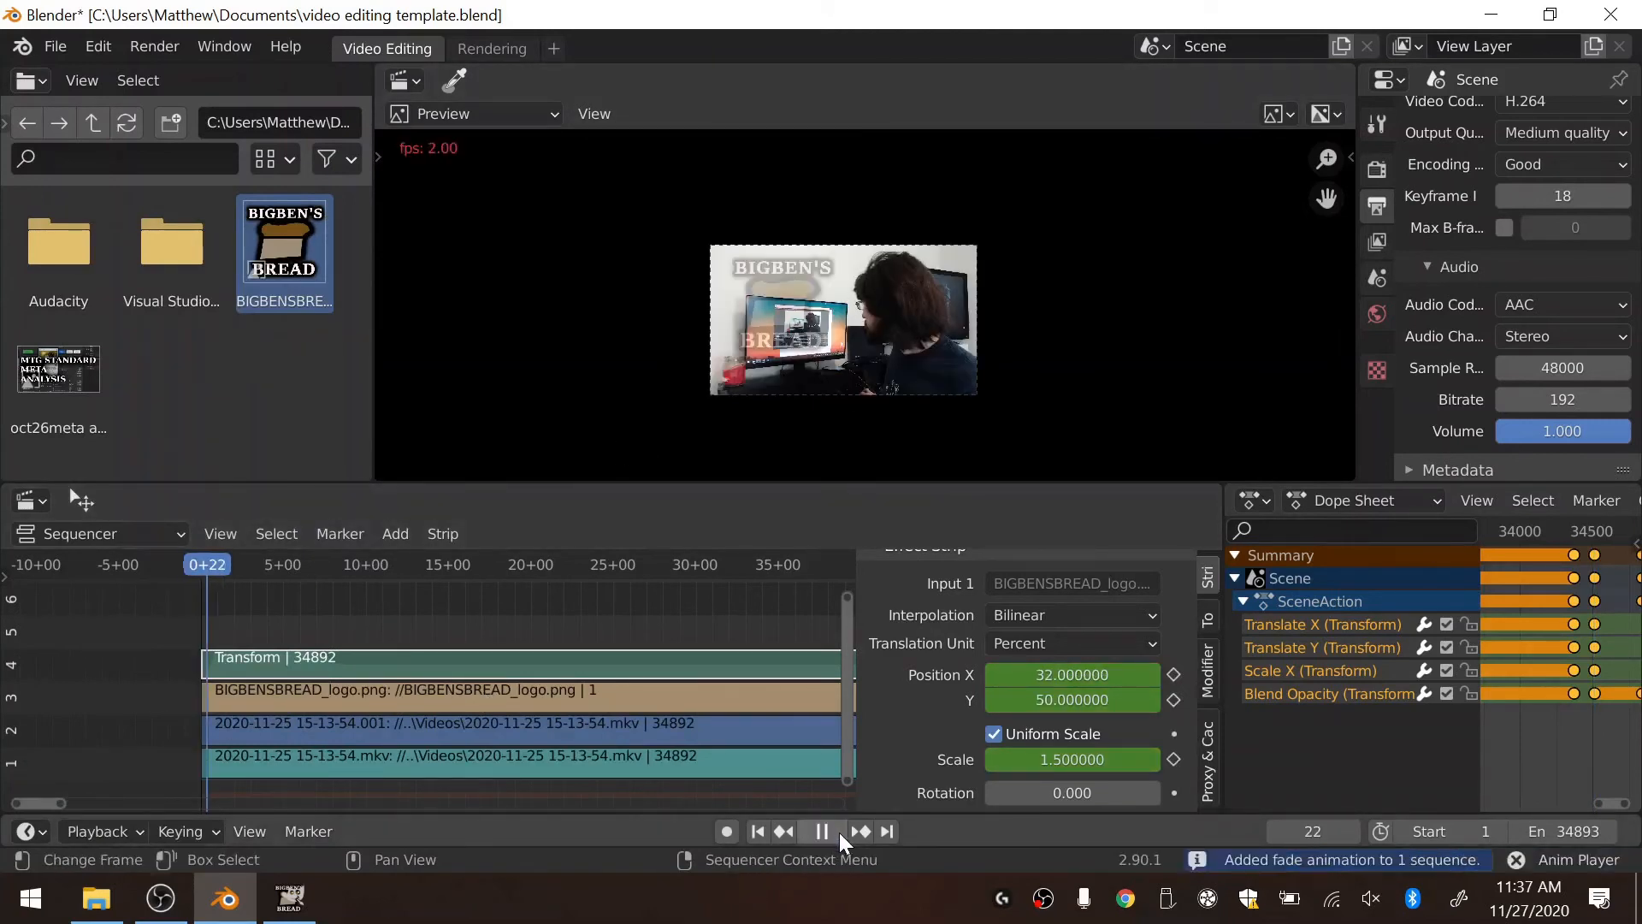
click(840, 834)
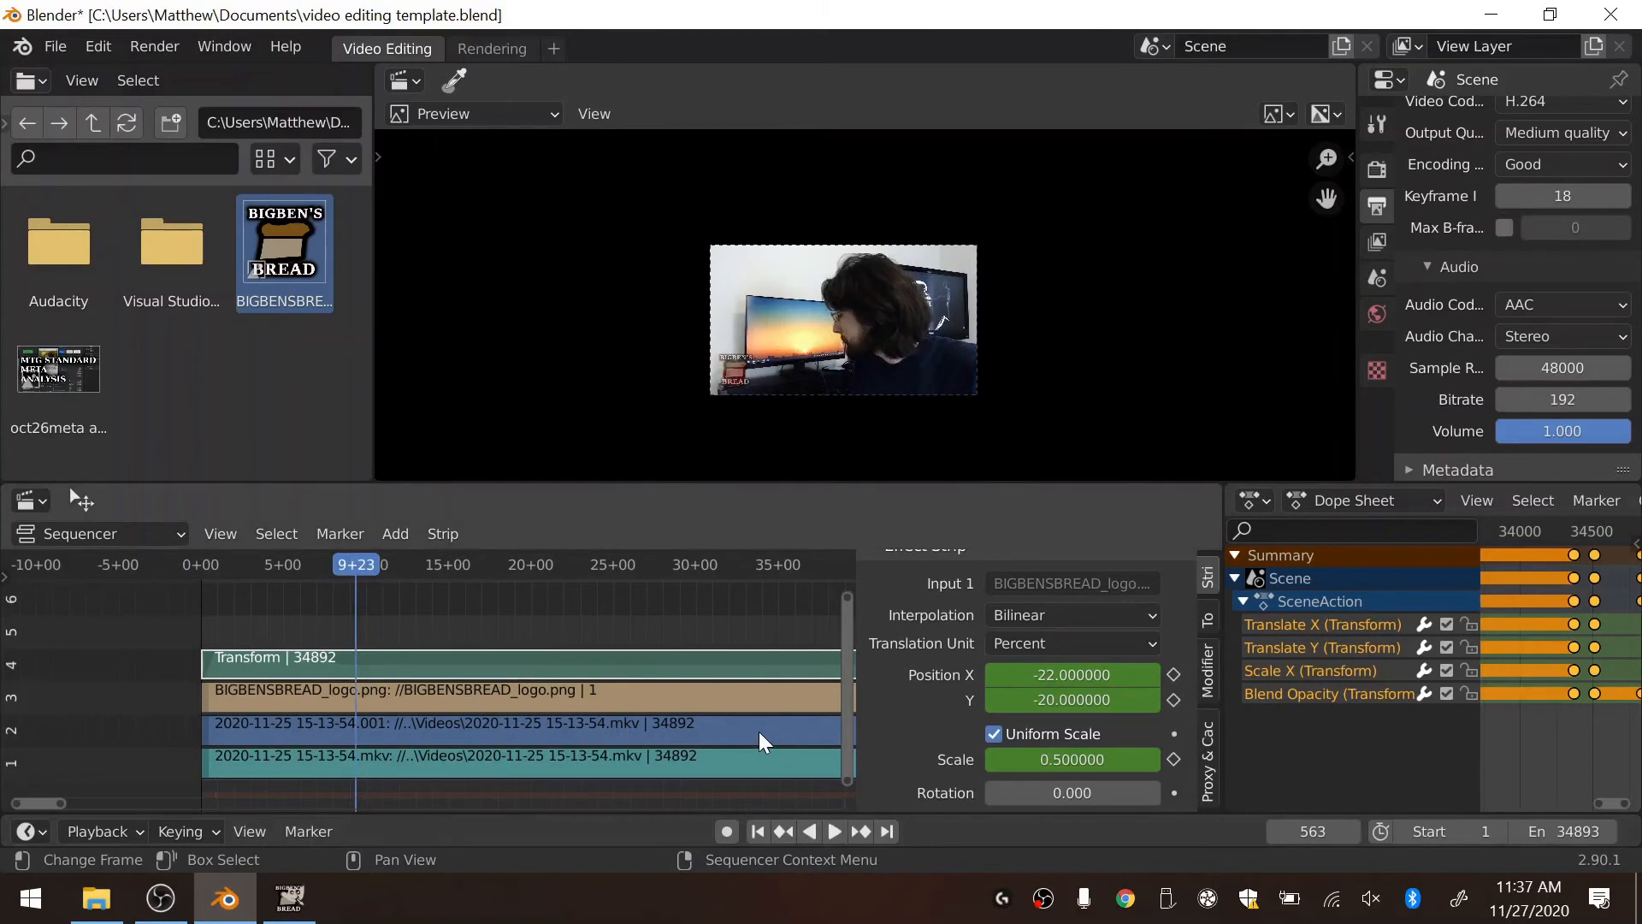
click(759, 741)
key(Delete)
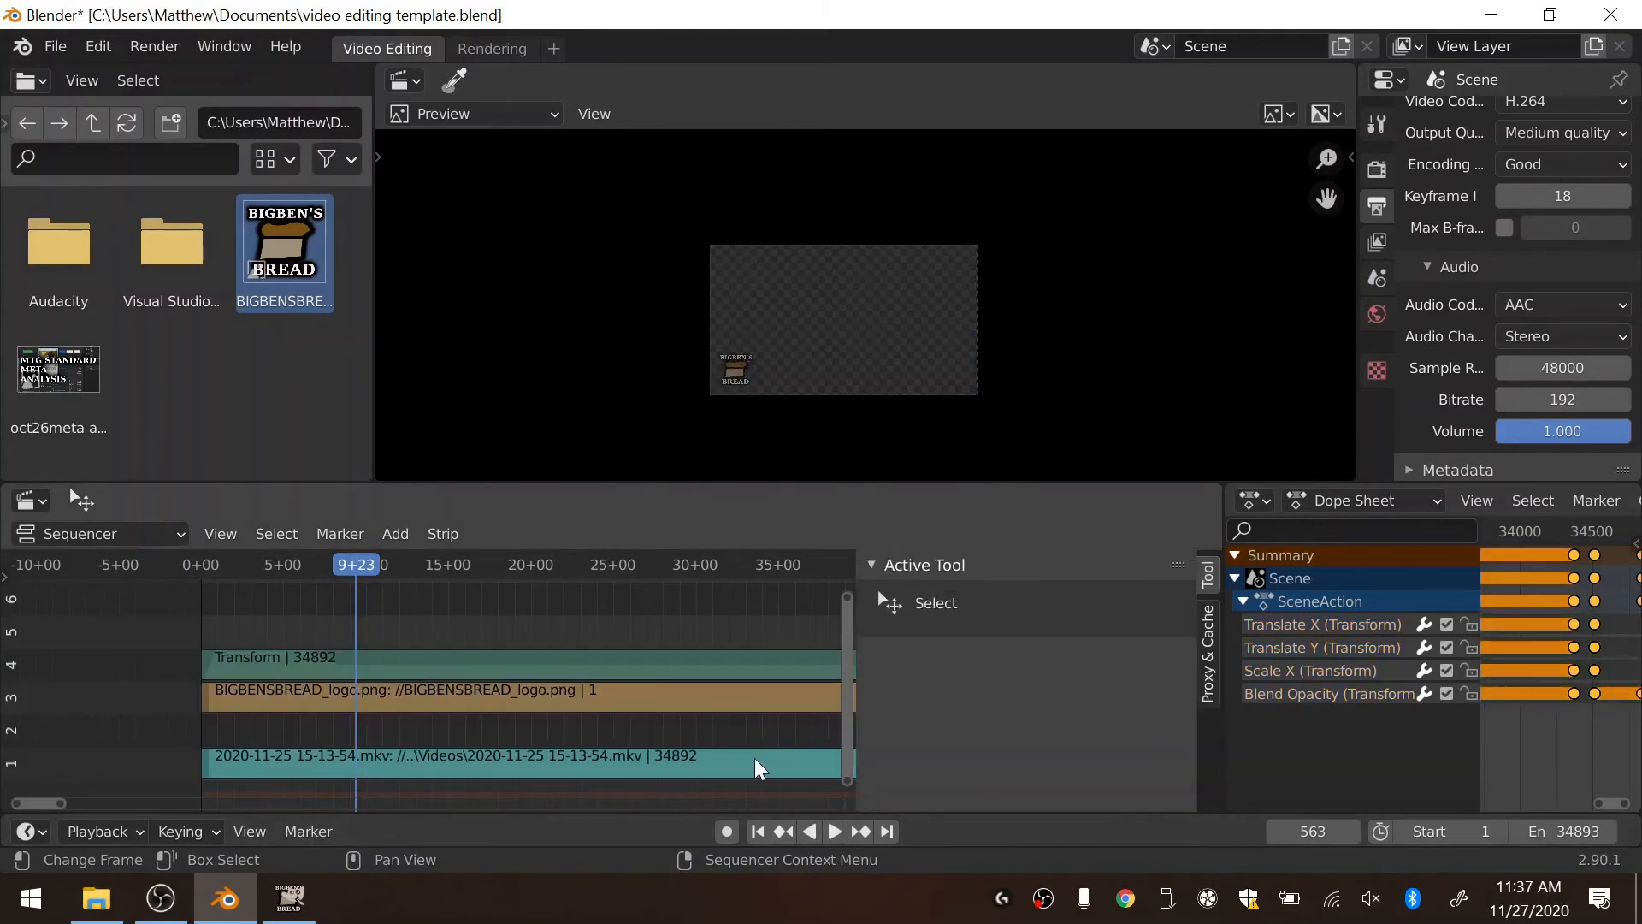
click(783, 767)
key(Delete)
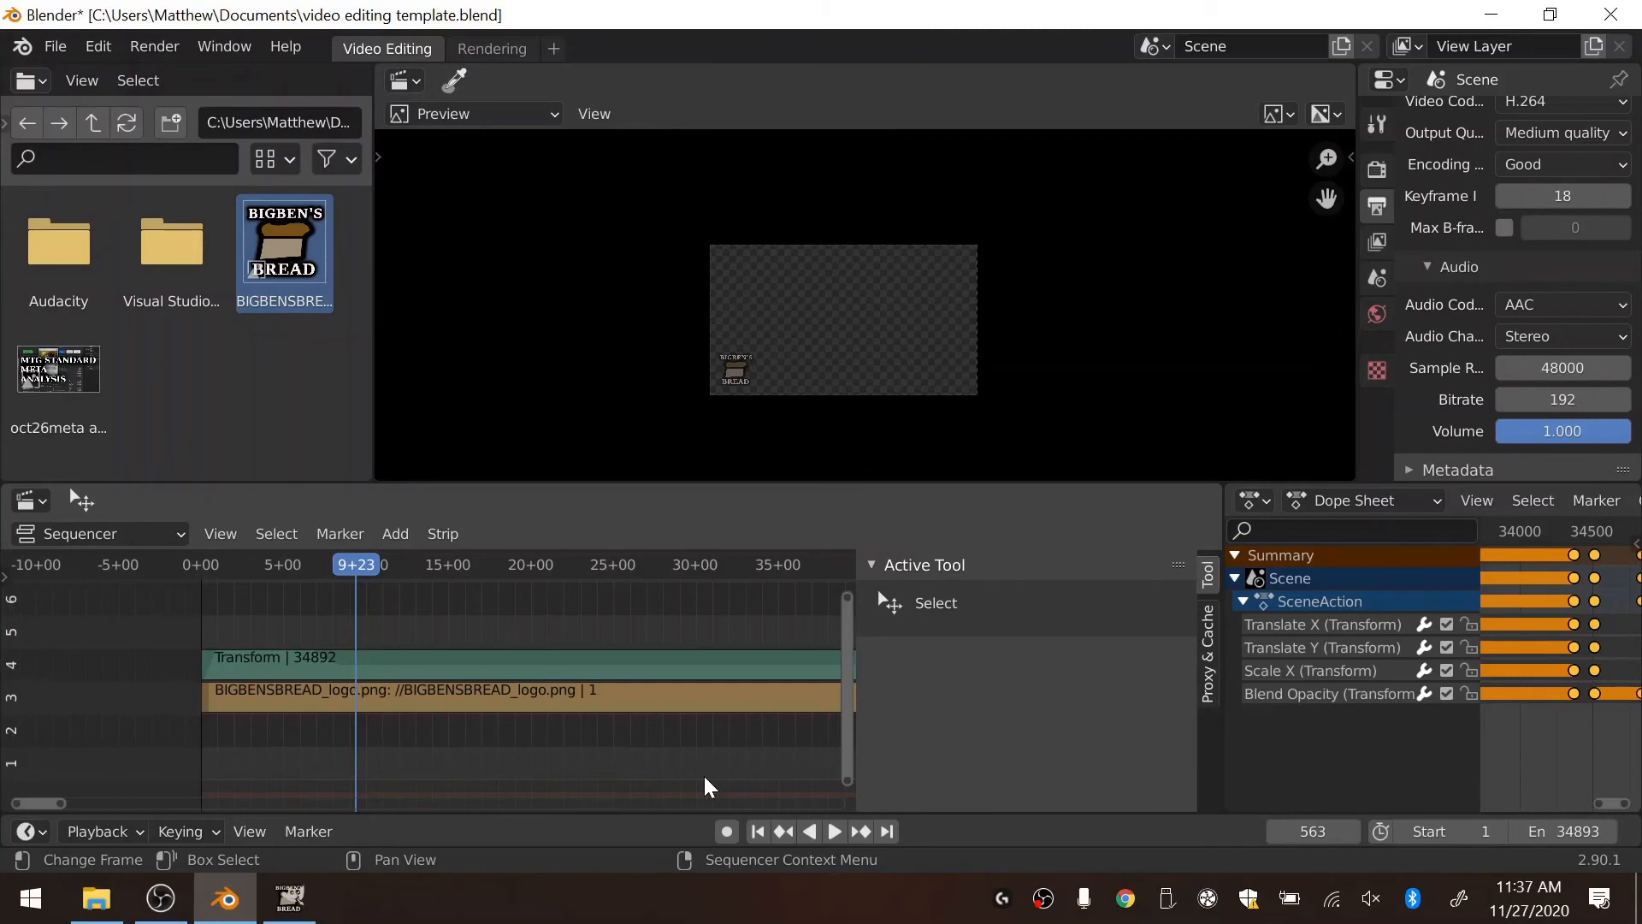
Step: Open Google Chrome to look for a bread image on the web
click(36, 903)
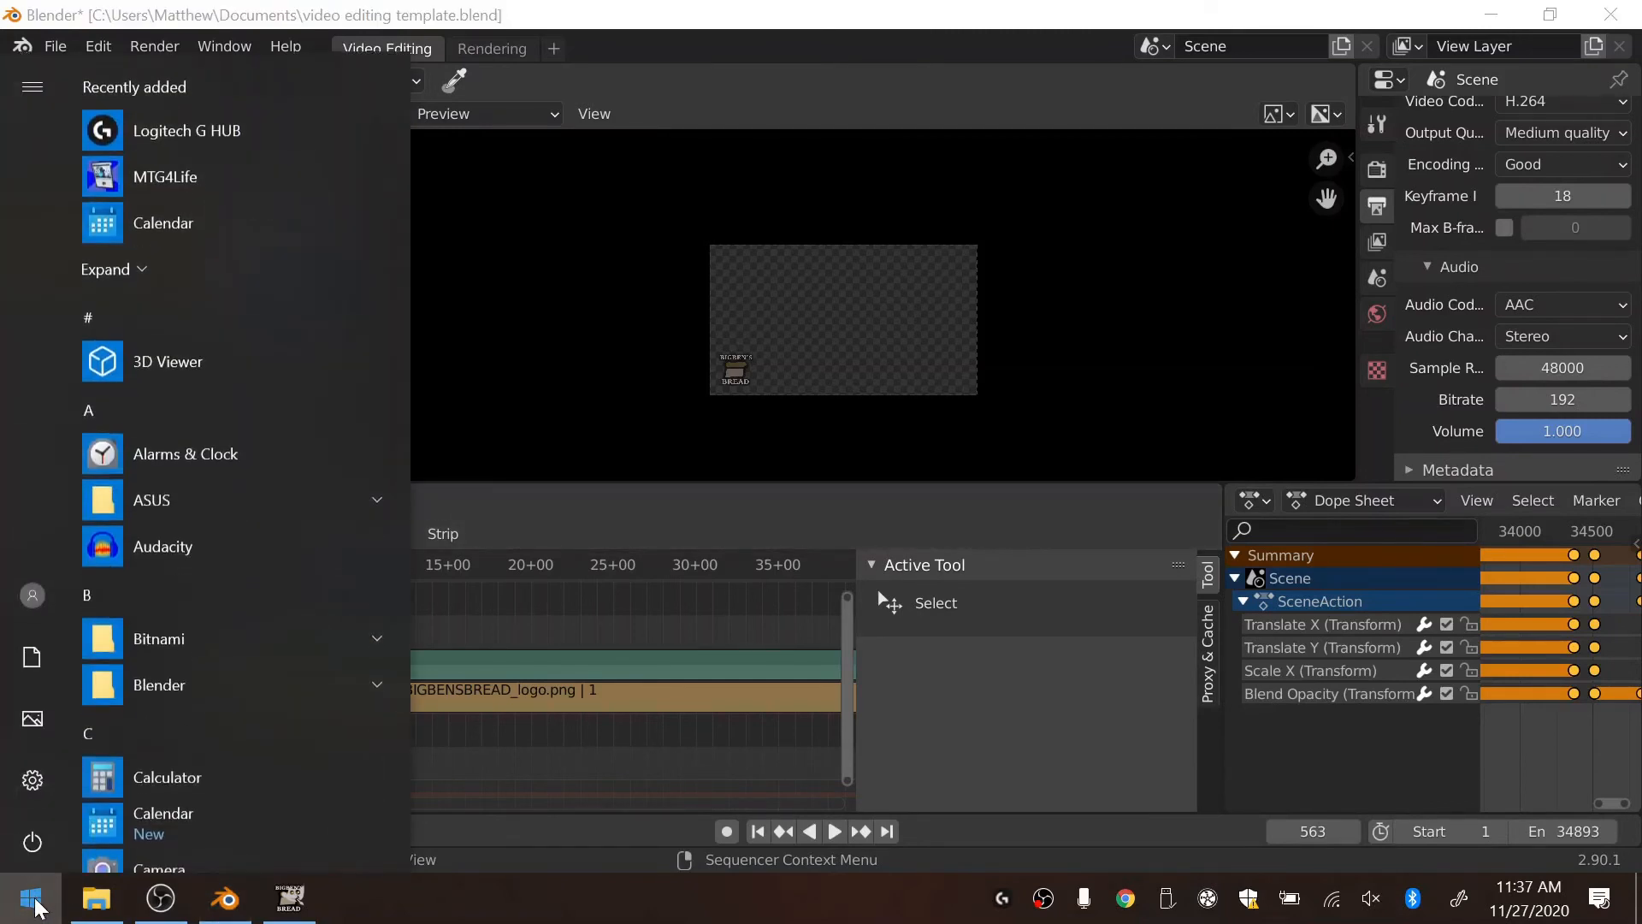
click(36, 903)
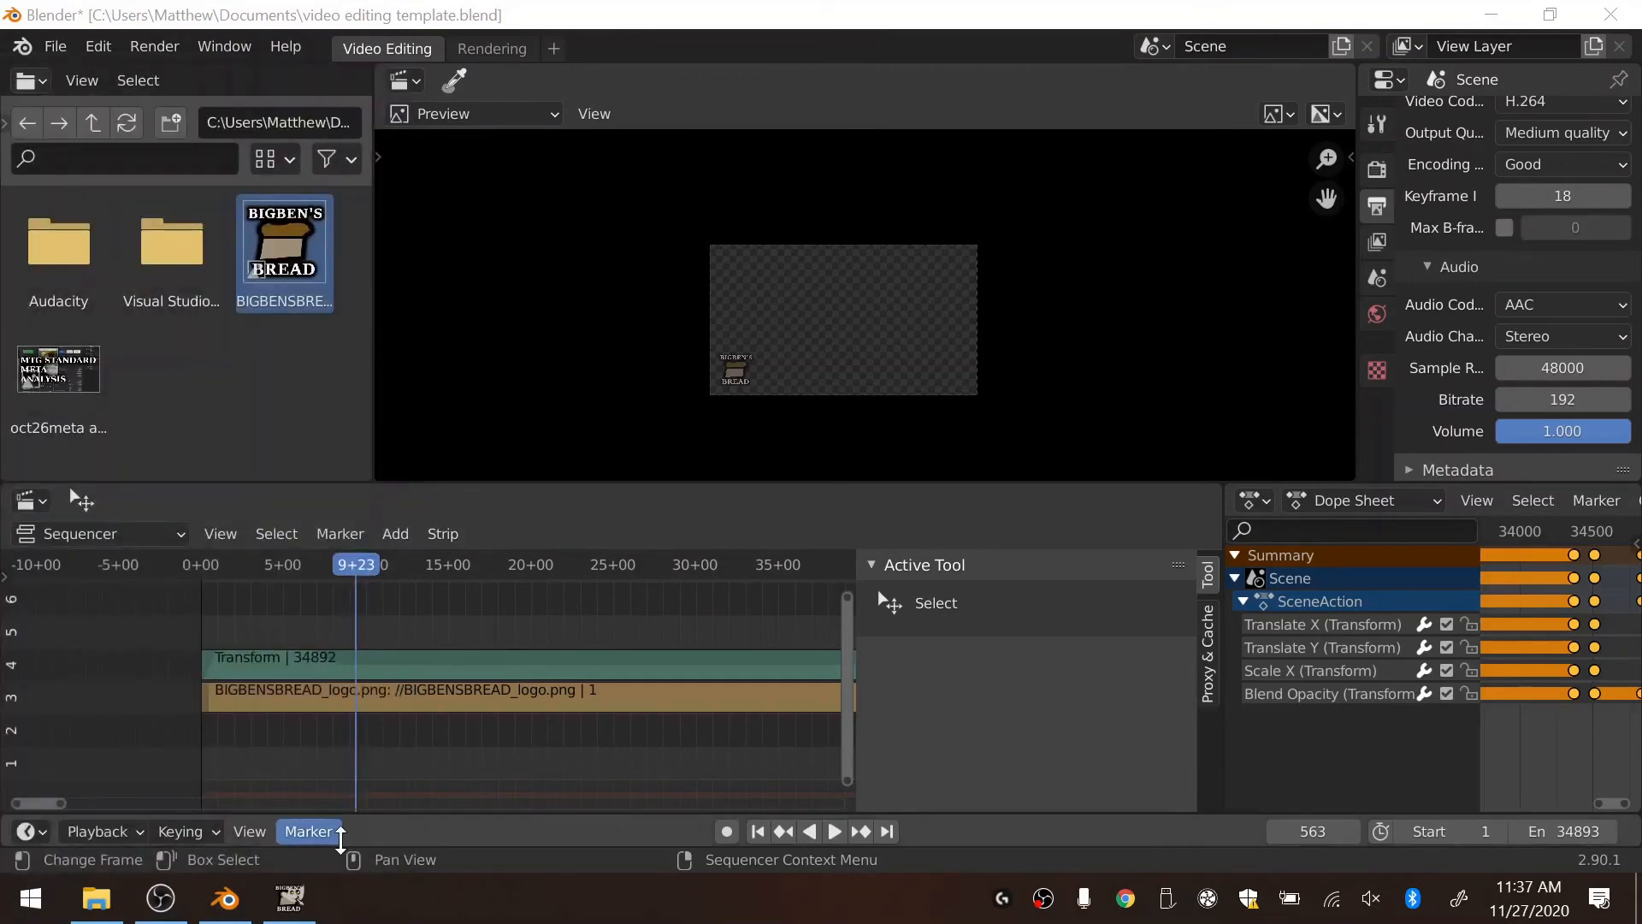
key(super)
key(super)
key(super)
text(chrome)
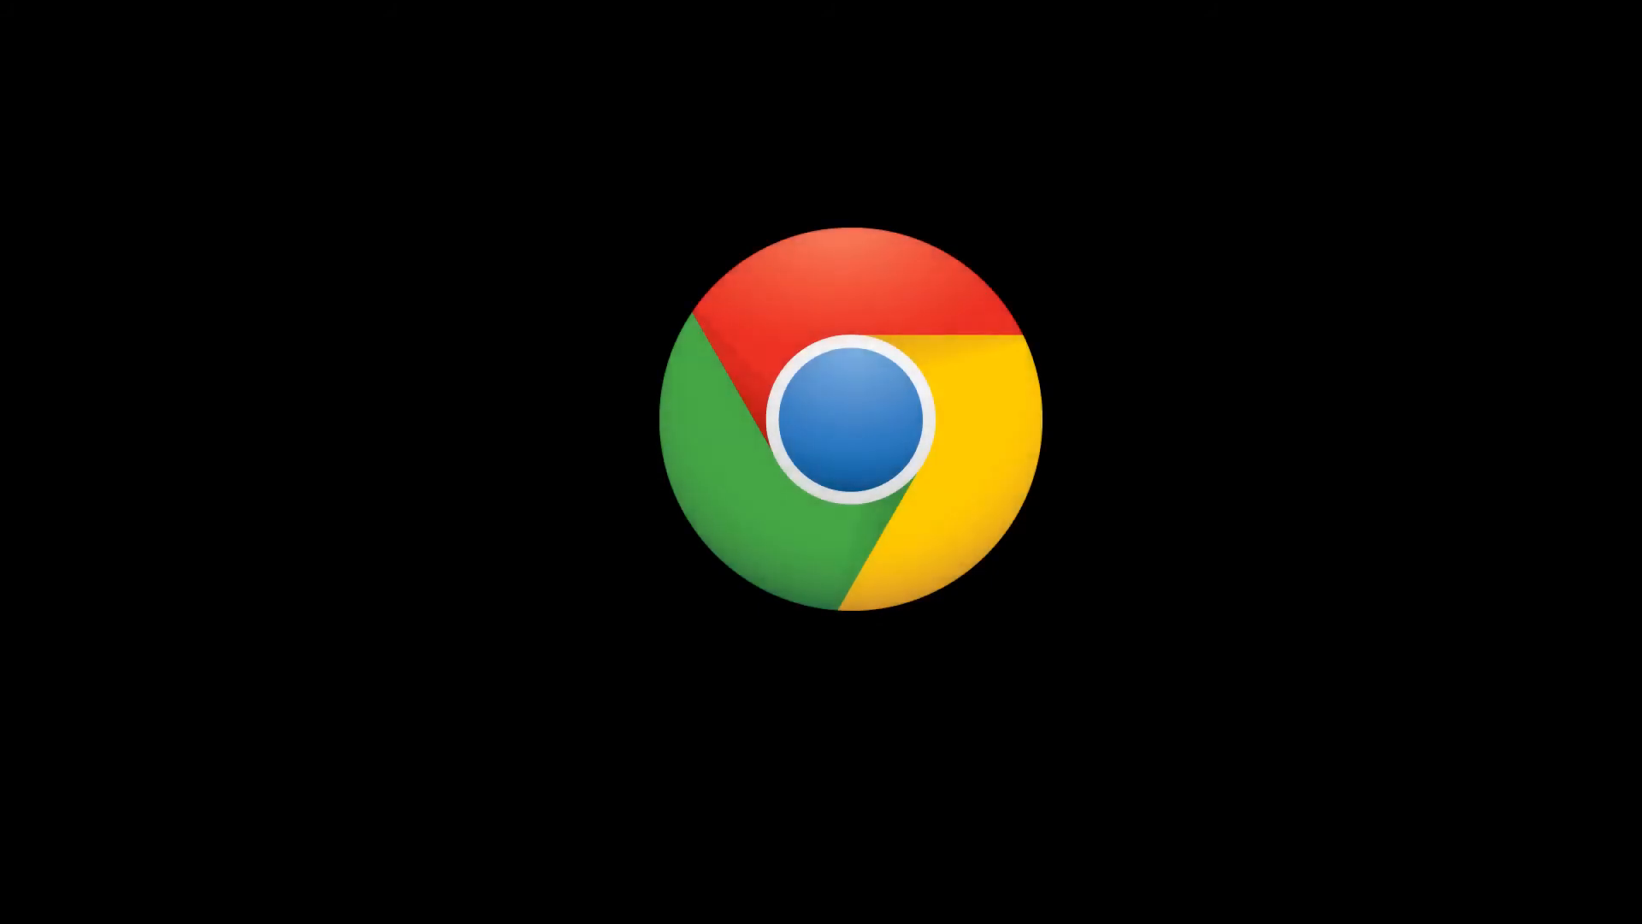
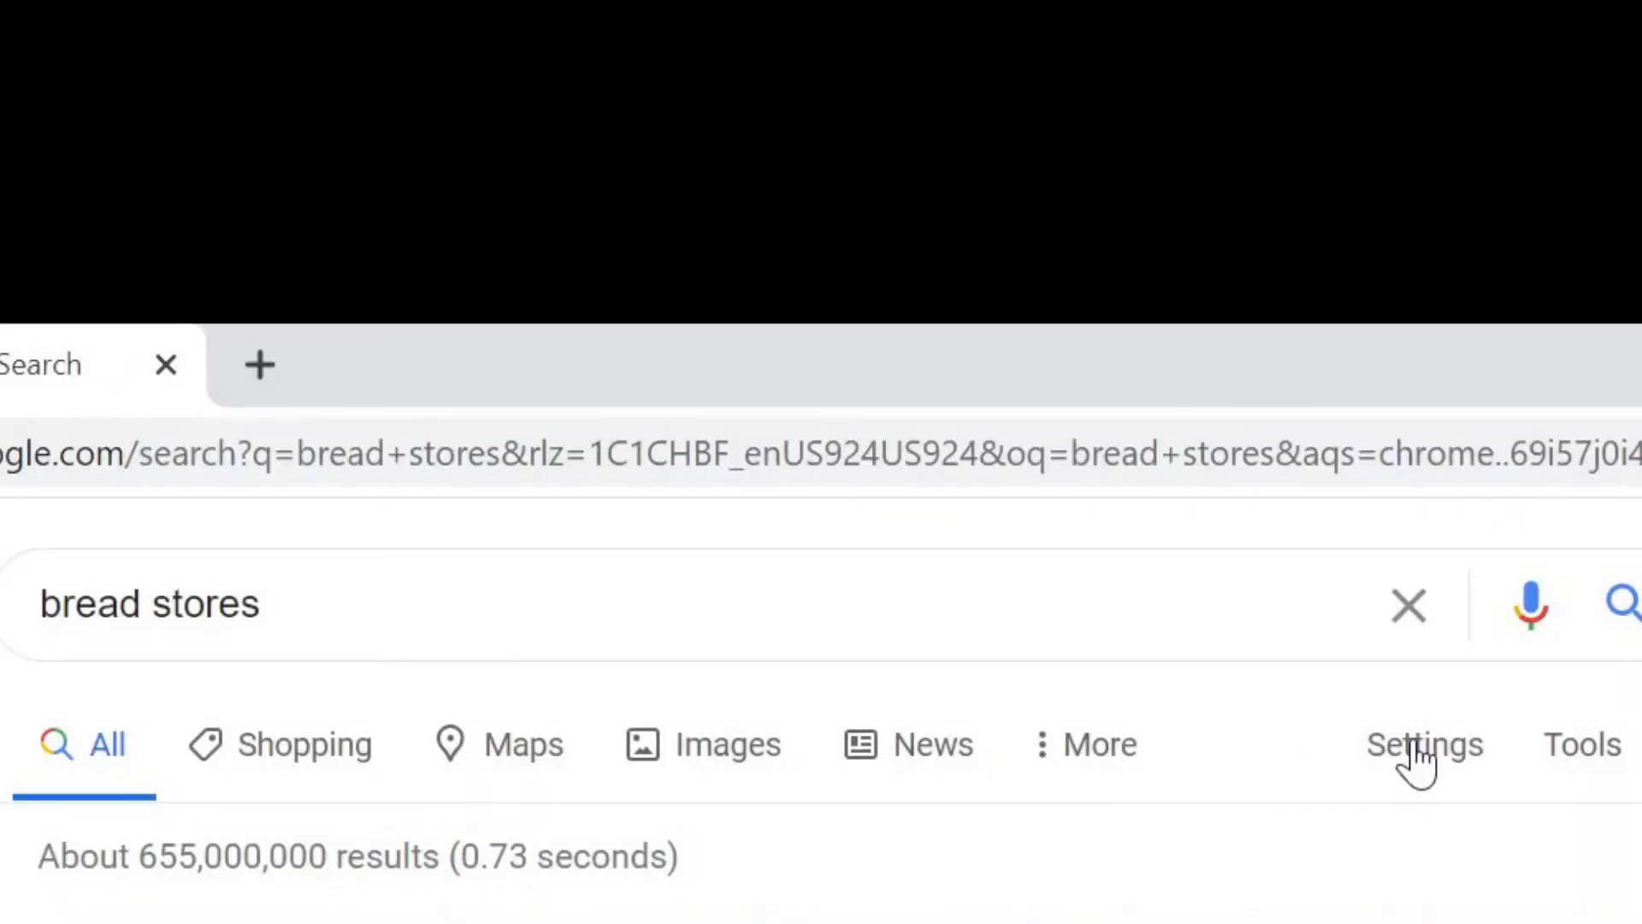
click(1417, 764)
click(1413, 748)
click(1097, 754)
click(1096, 753)
click(1611, 794)
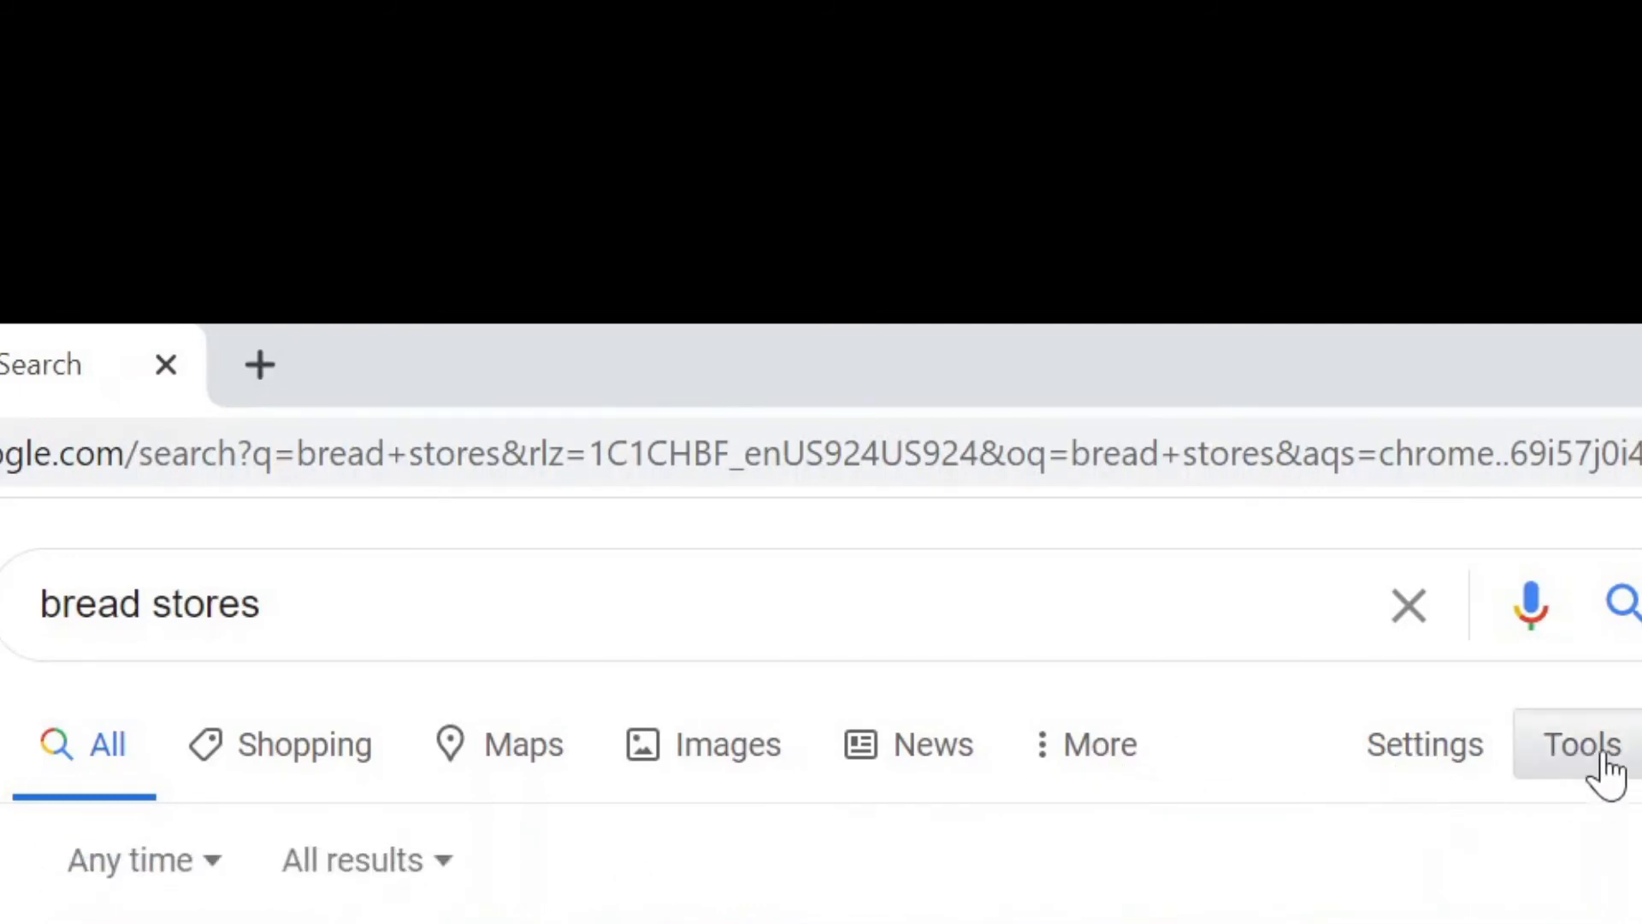
Step: Show the image results for "bread stores" and restrict the usage rights to Creative Commons licenses
click(643, 767)
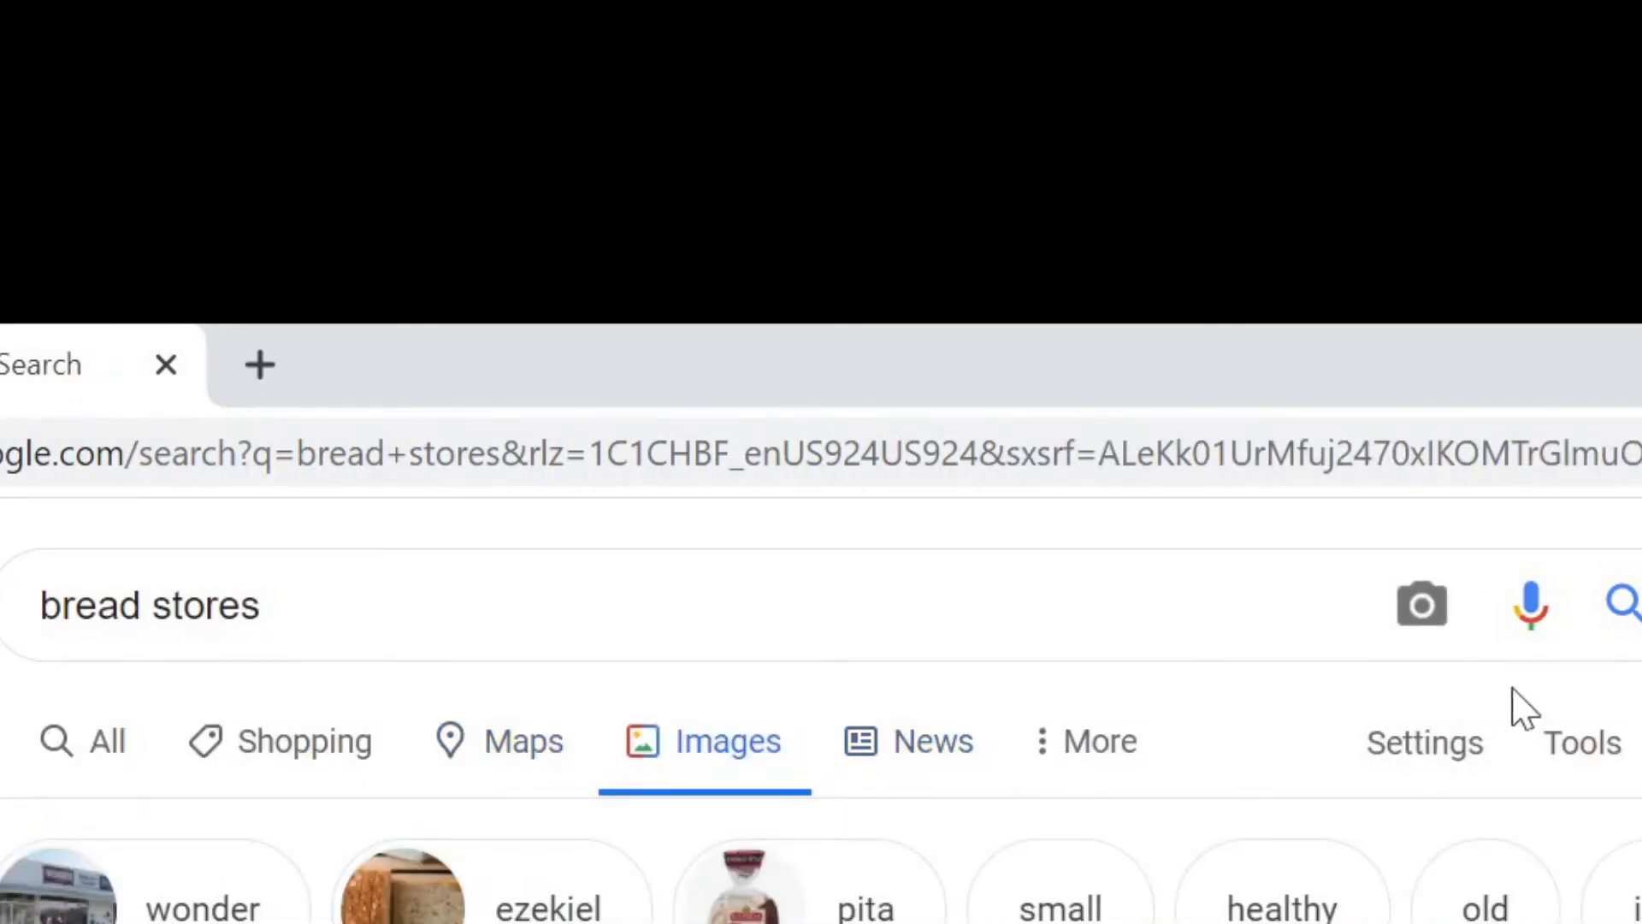
click(1565, 753)
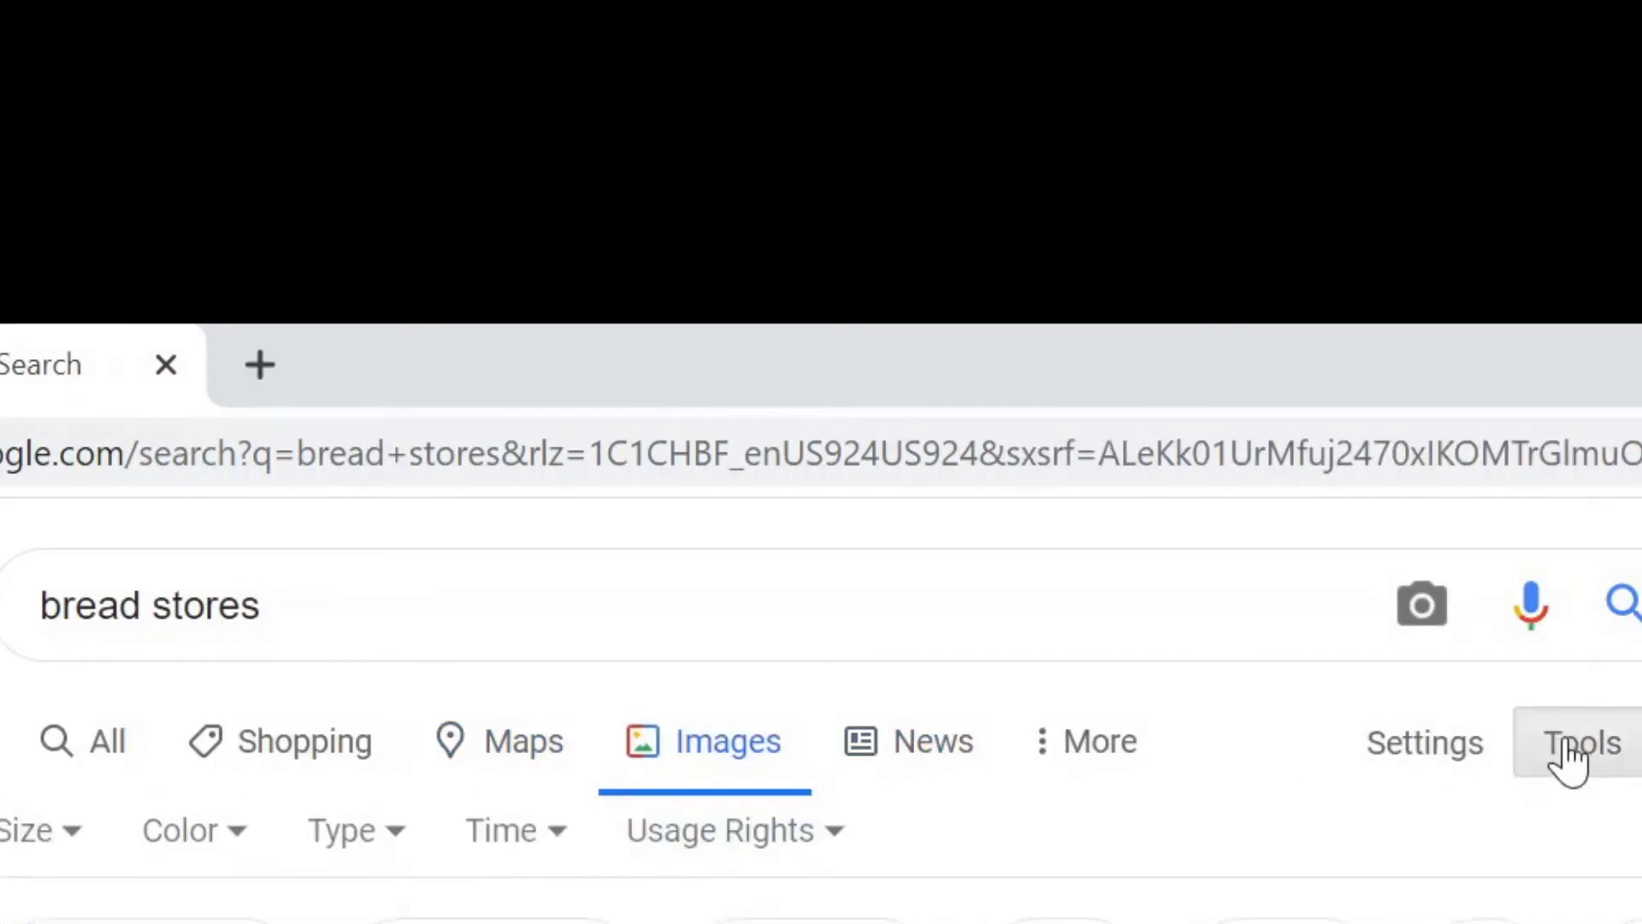
click(774, 840)
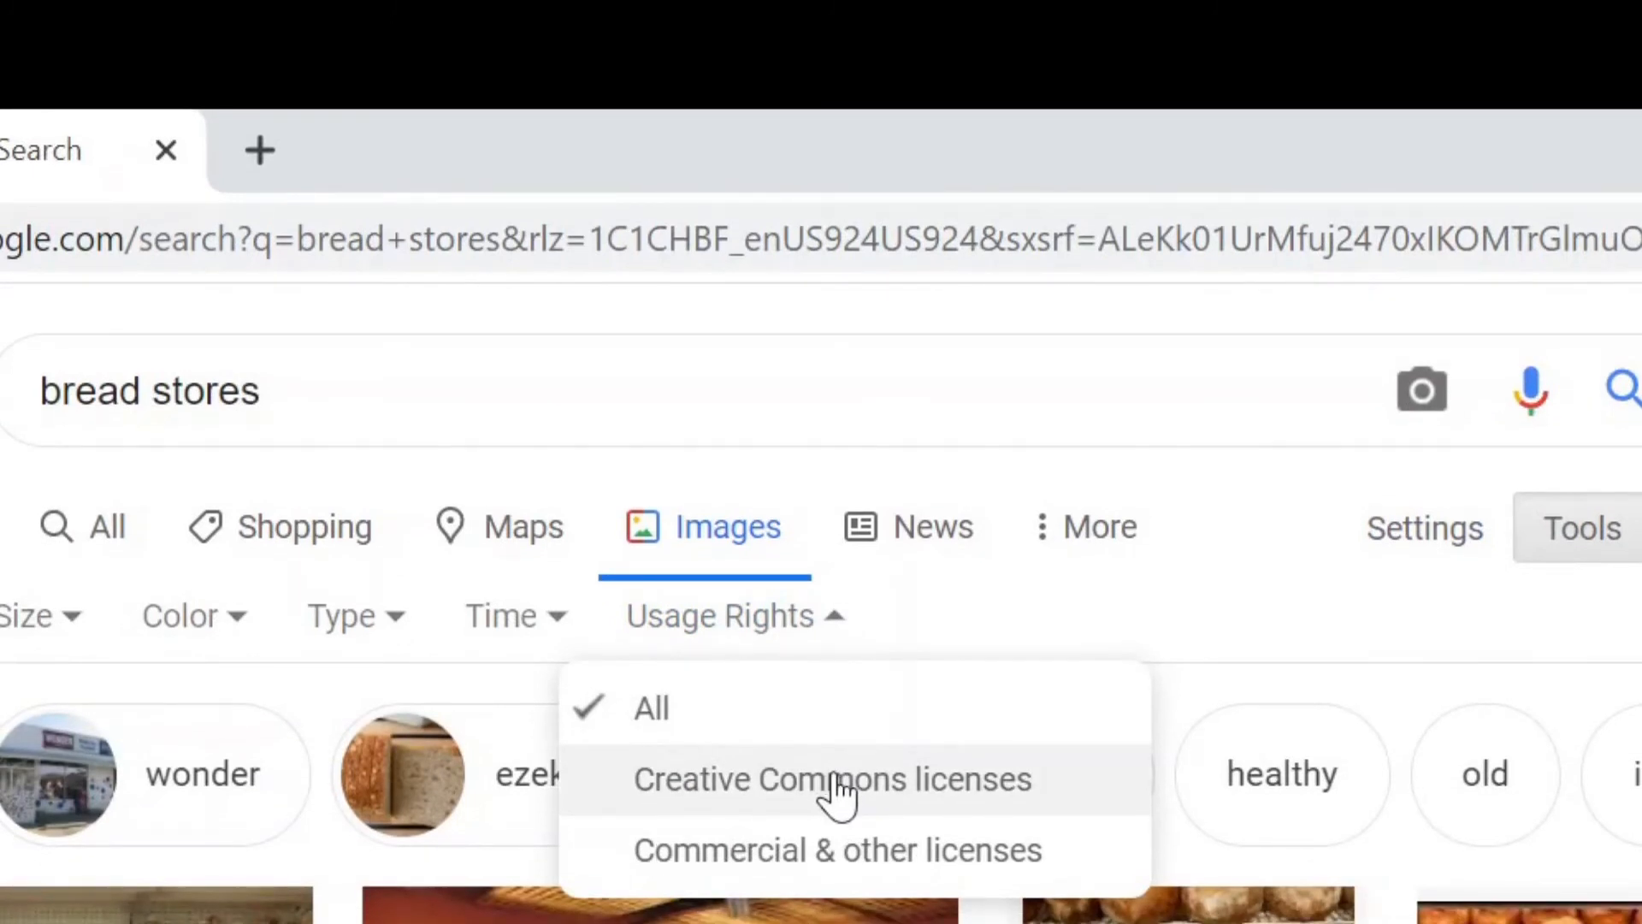
click(836, 789)
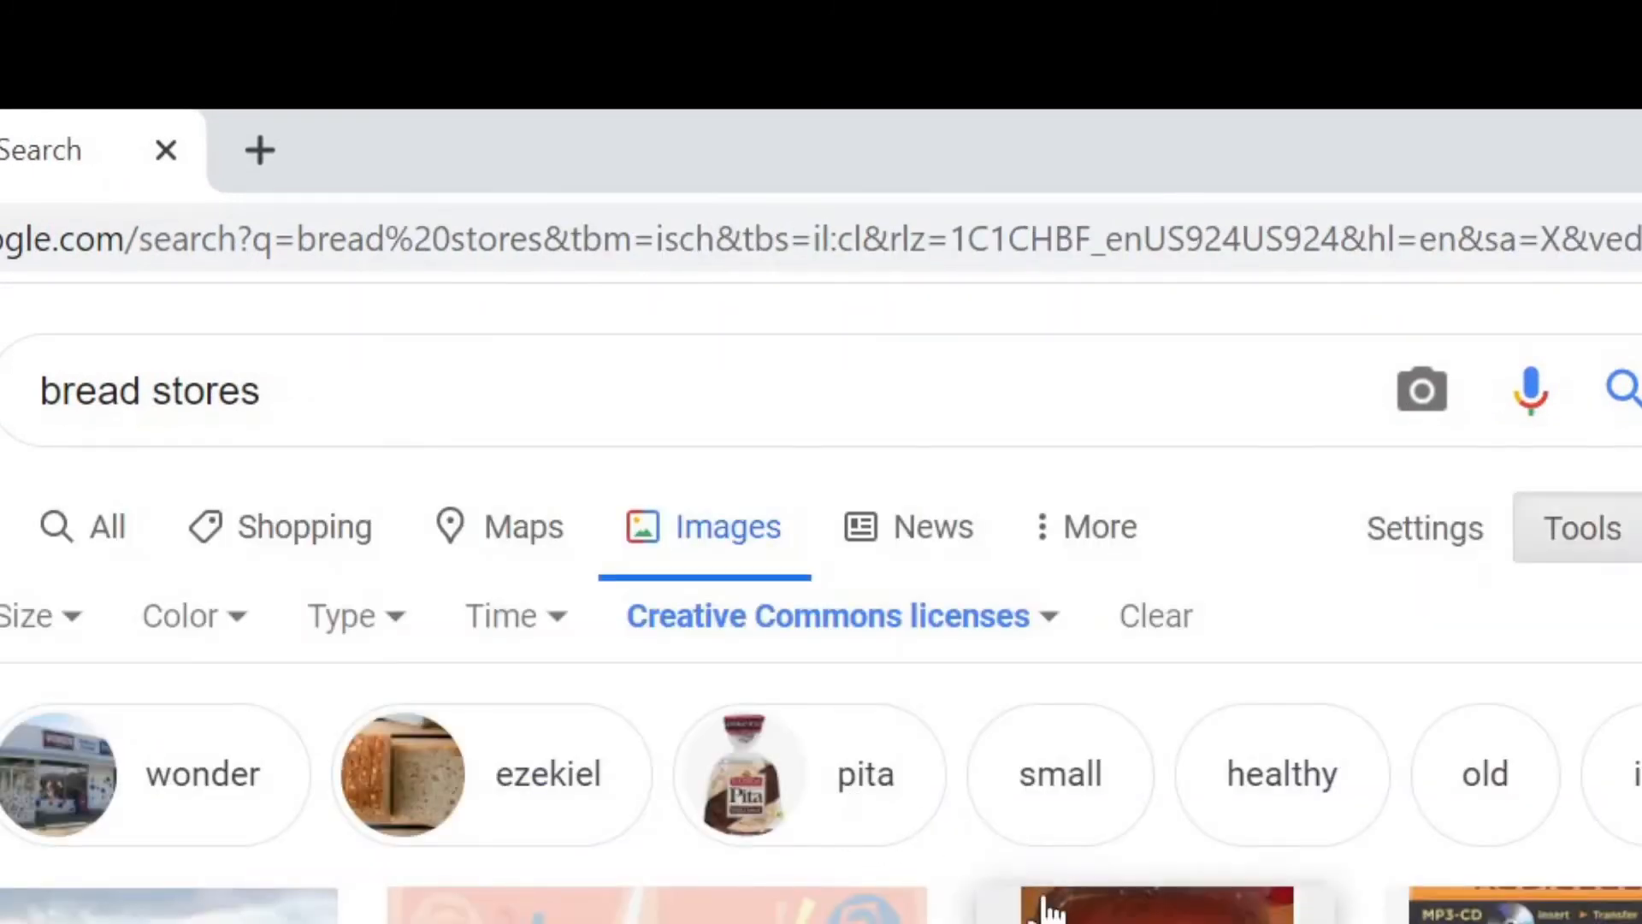
Step: Browse the Creative Commons image results and limit them to Large size
scroll(1045, 902, down, 3)
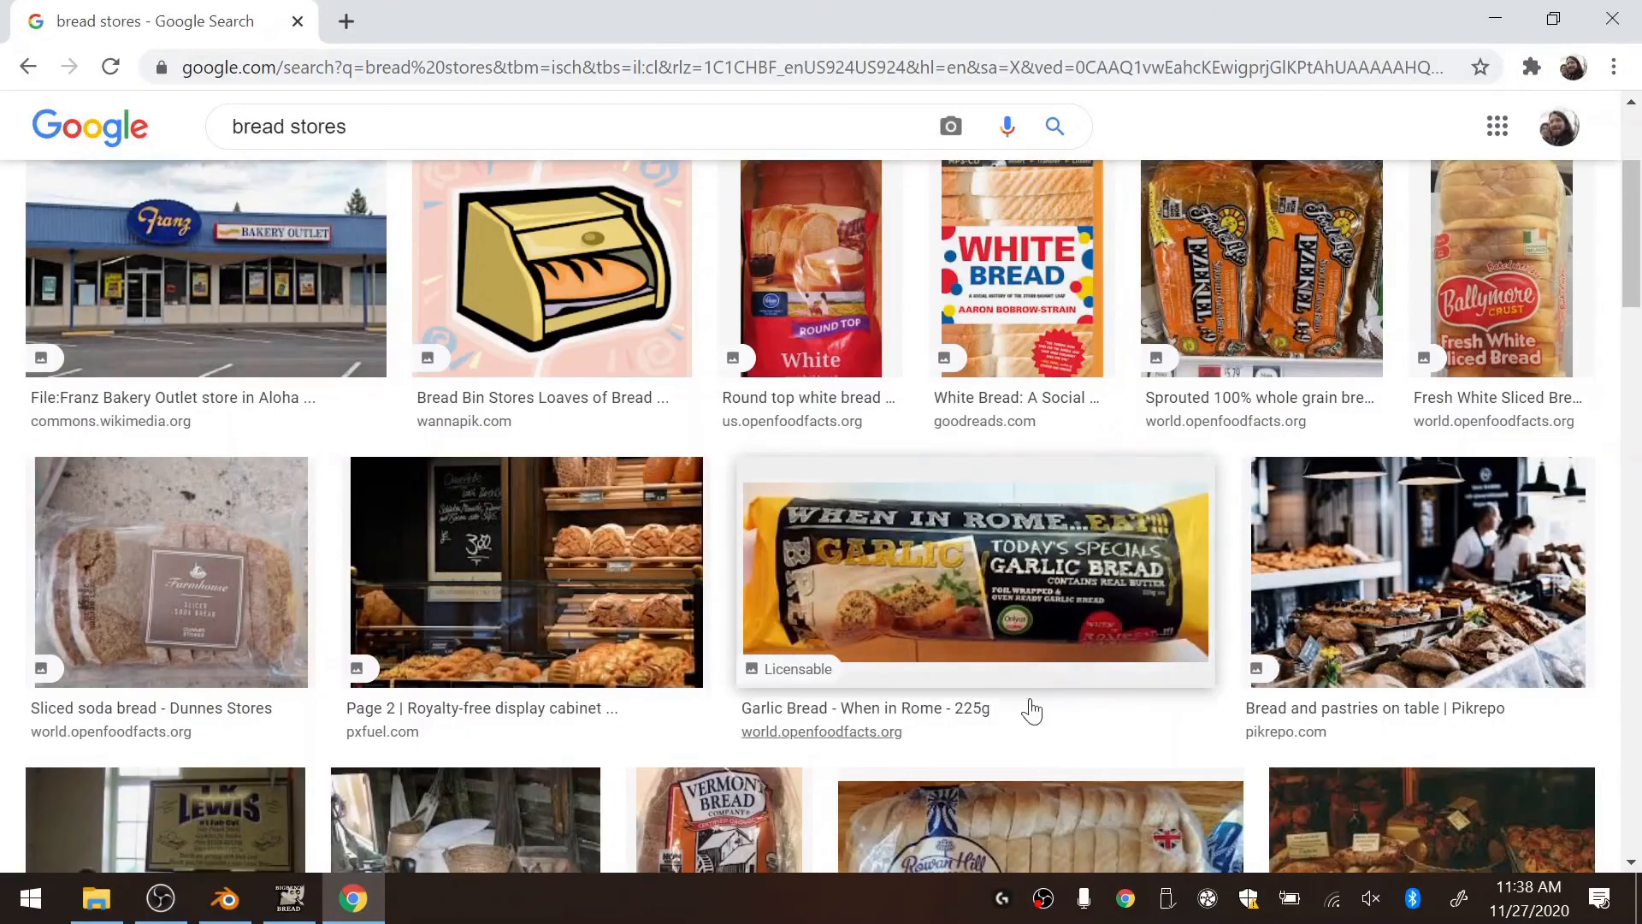
scroll(1031, 711, down, 3)
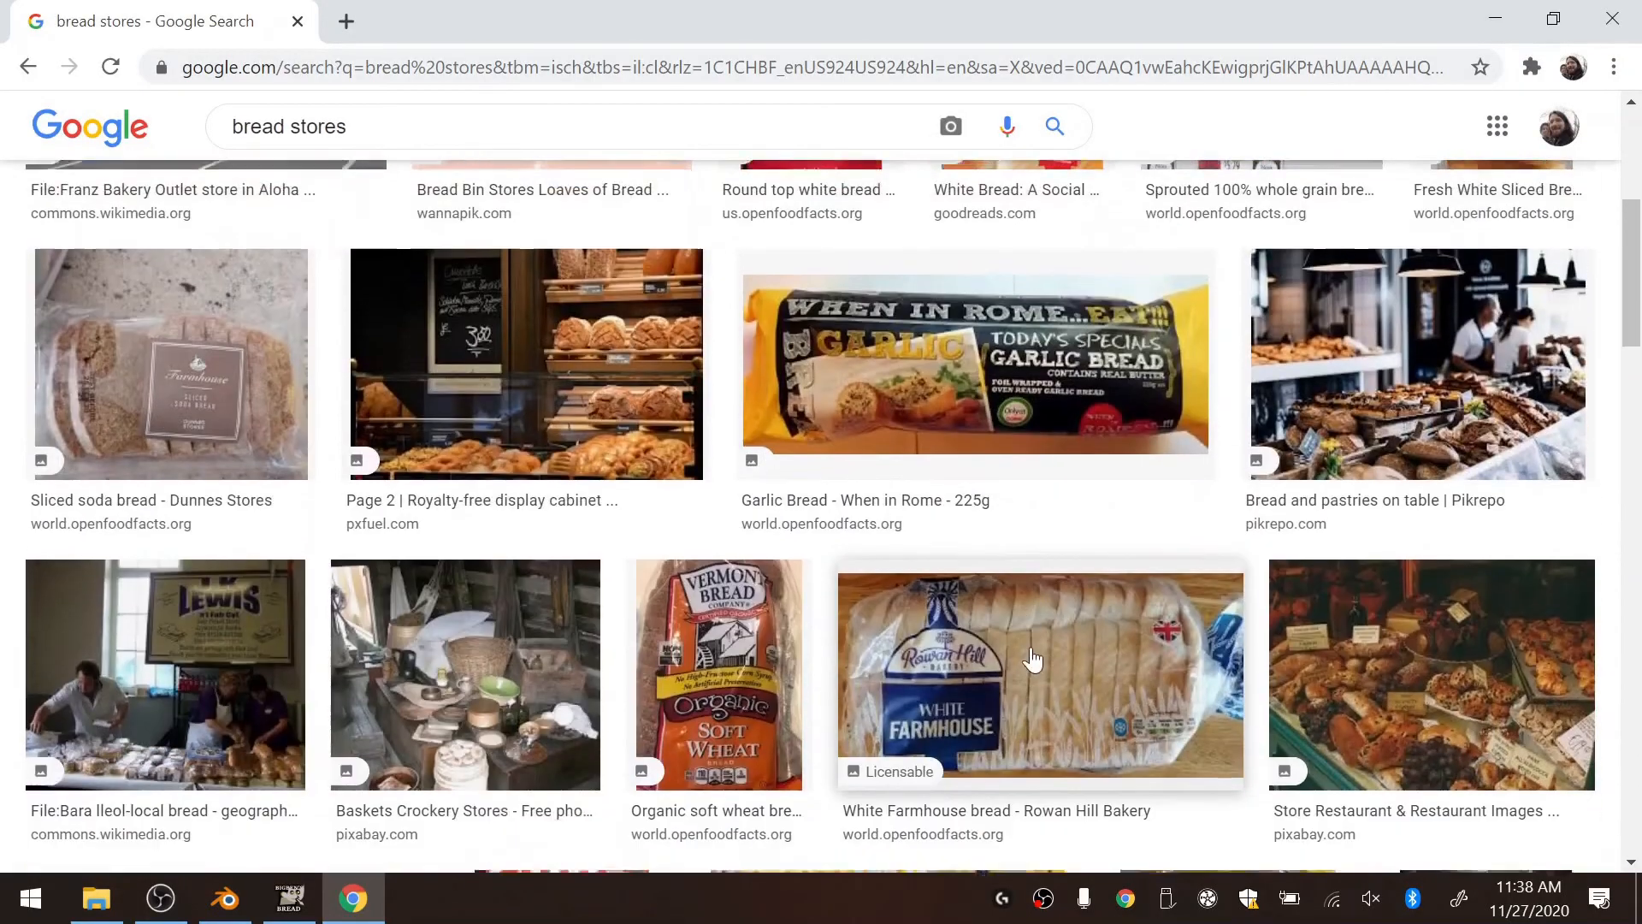
scroll(1009, 641, up, 6)
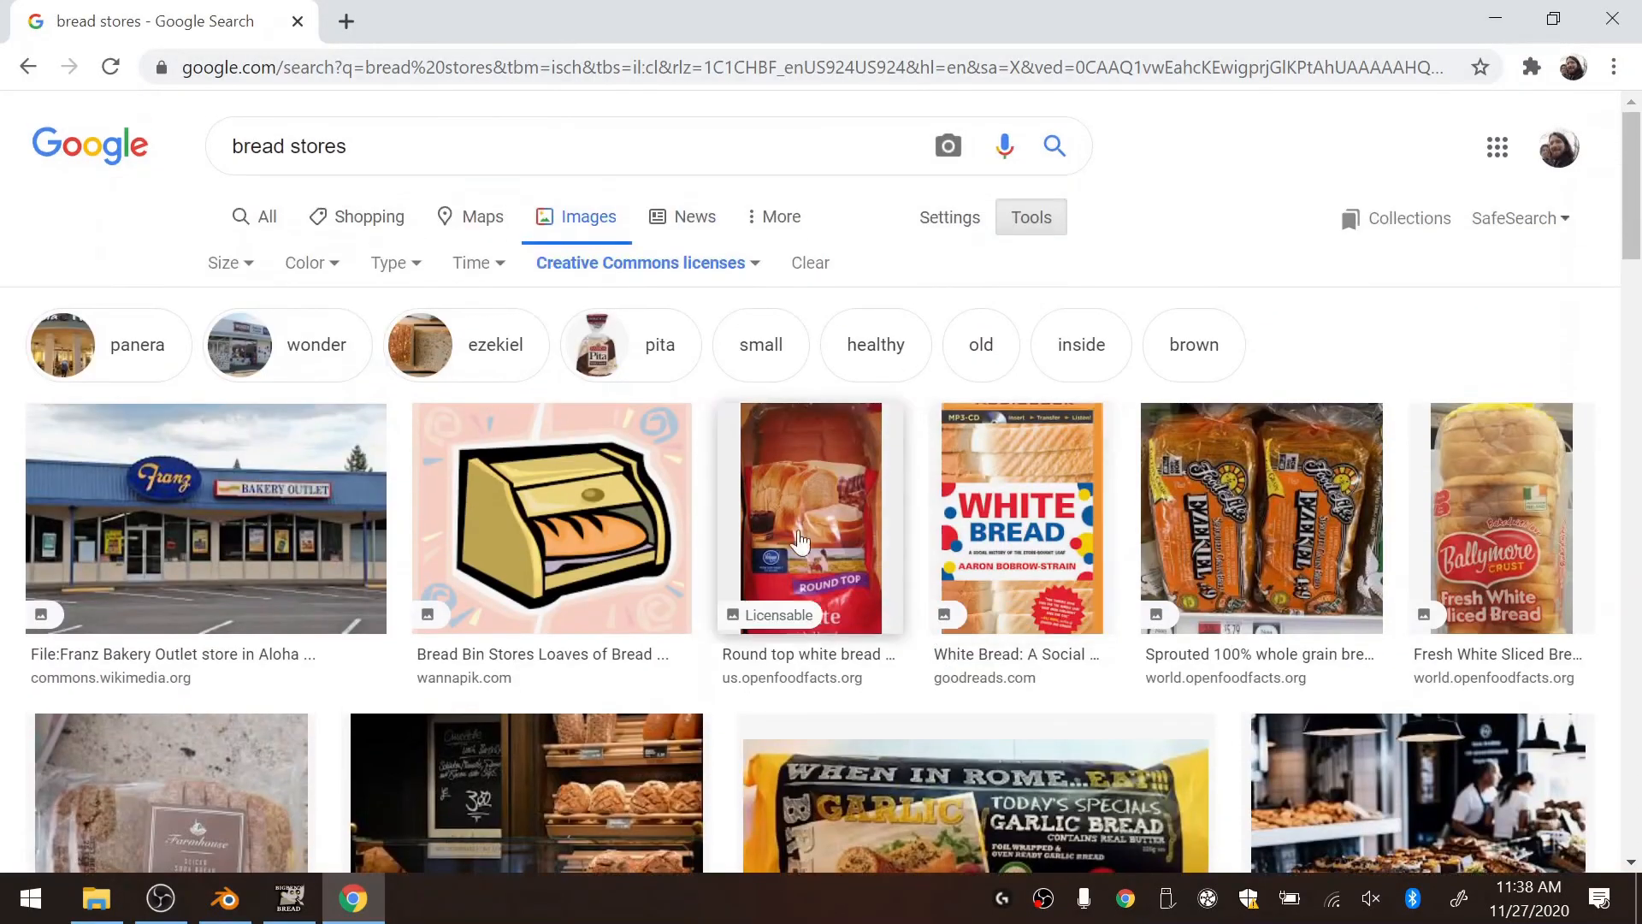
click(232, 262)
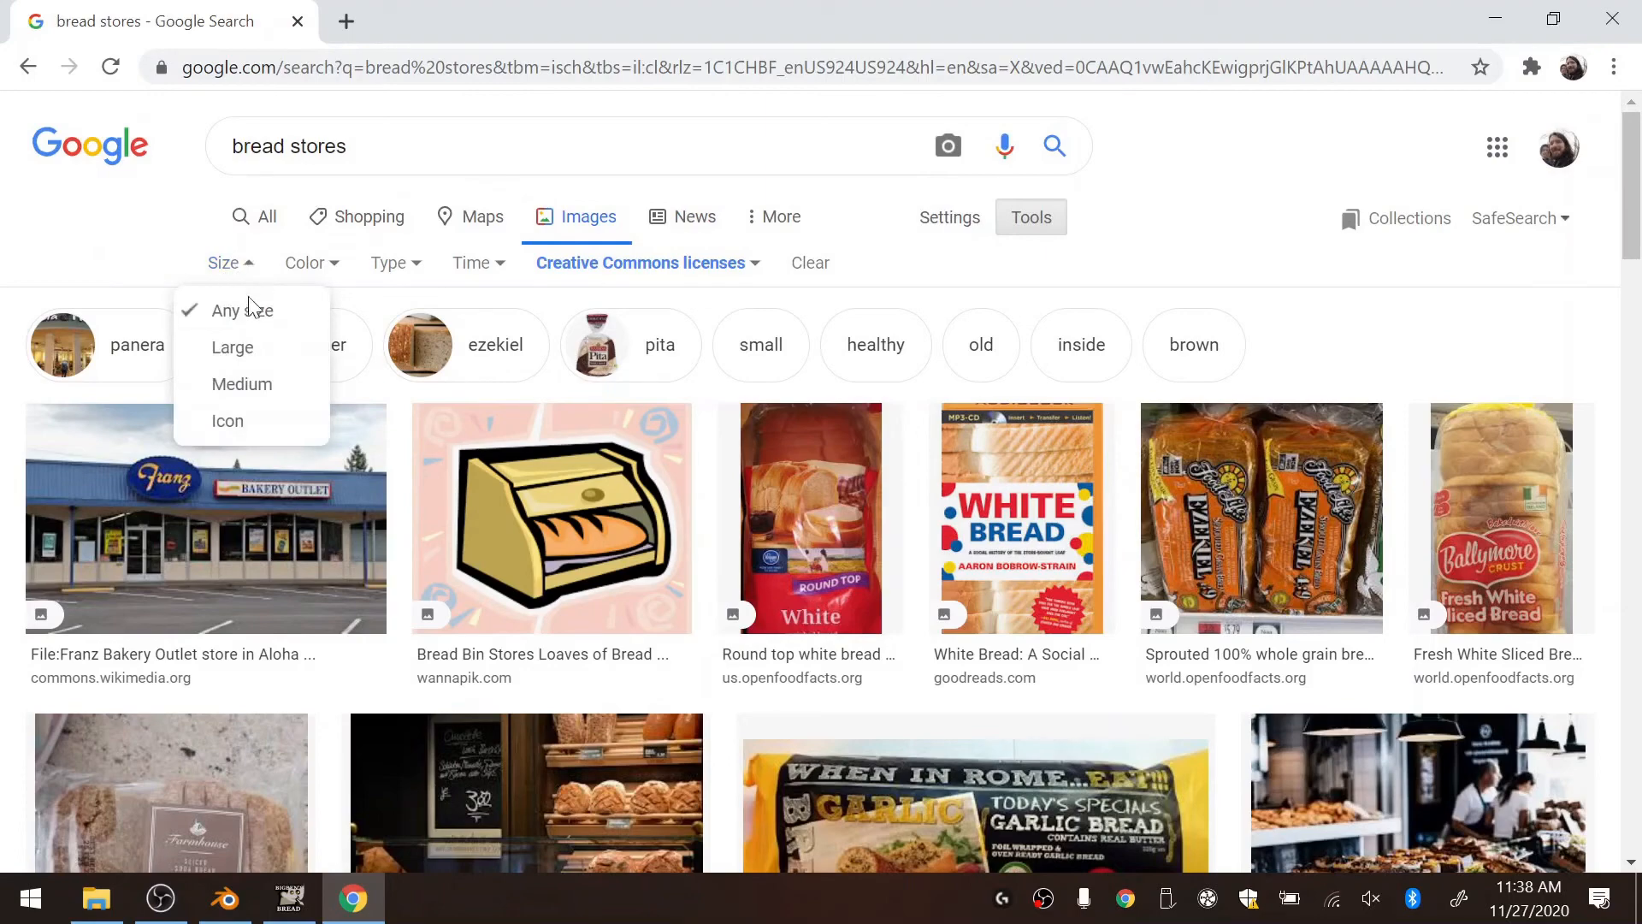
click(238, 347)
Step: Save the Needpix "Cookies,bread,grains" picture as the JPEG cookies-1979328_1280 in the Documents folder
scroll(737, 692, down, 3)
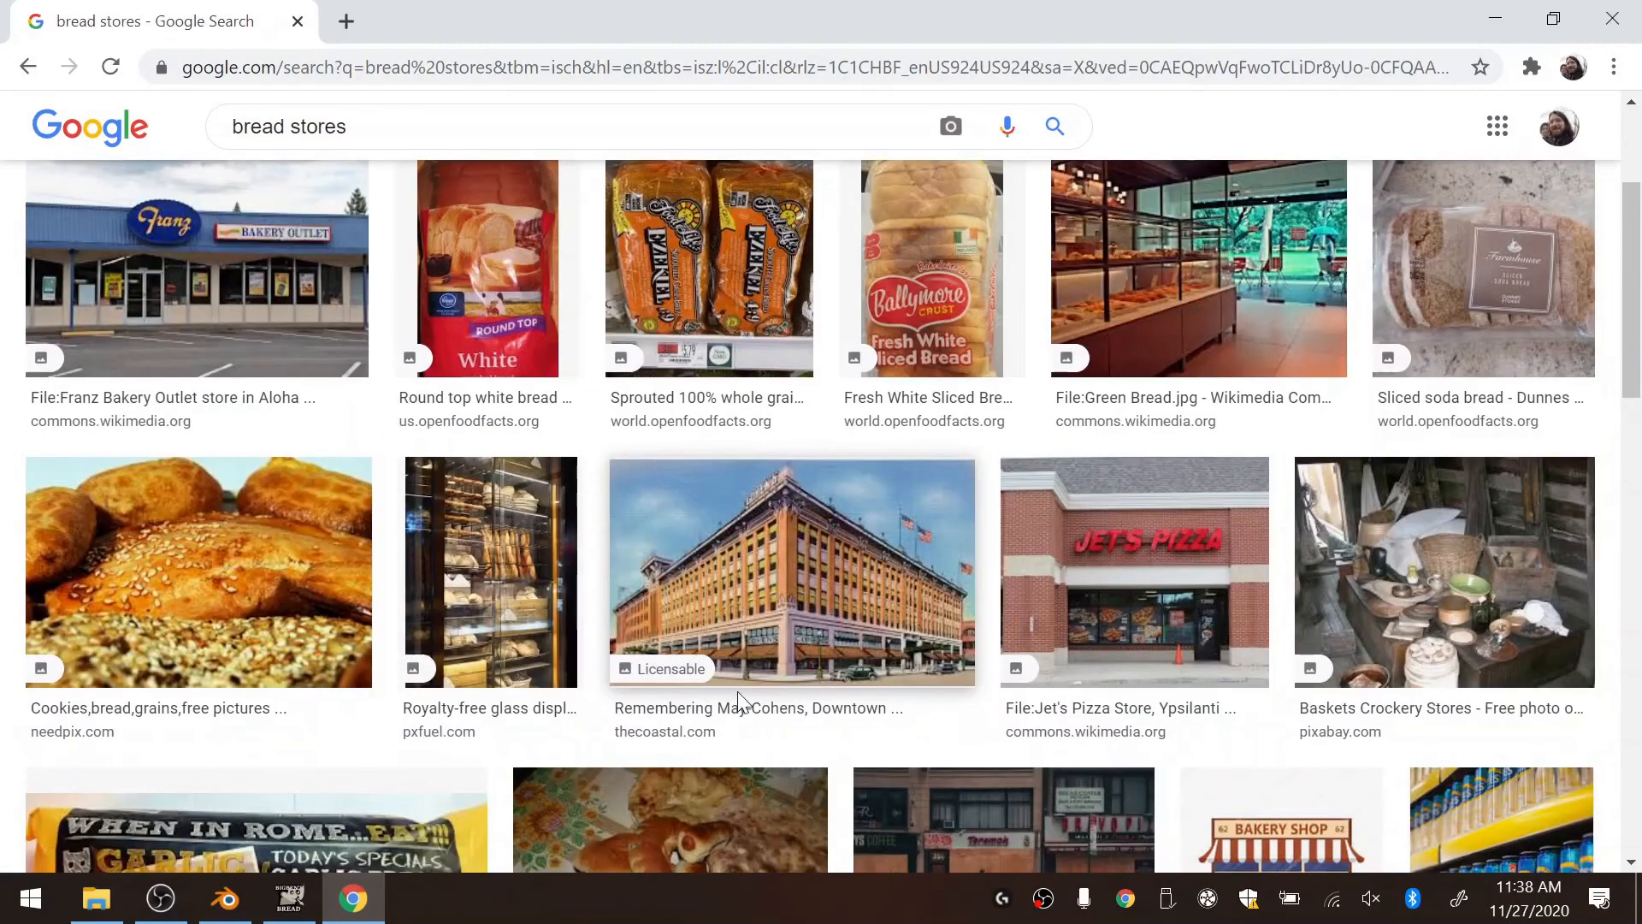
scroll(894, 681, down, 2)
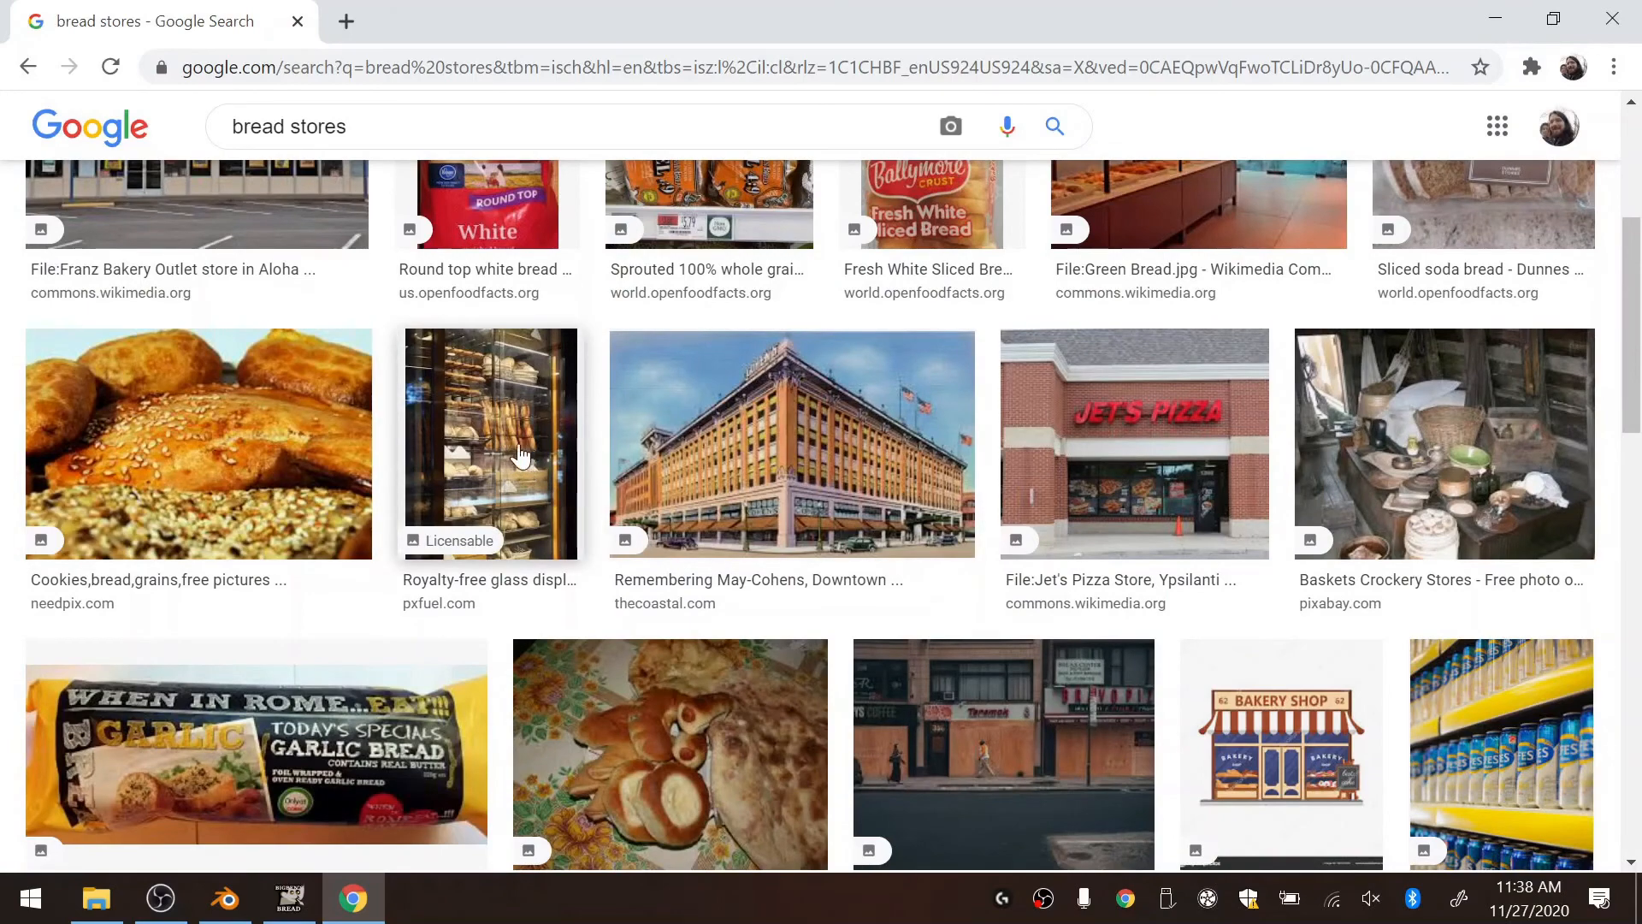
click(199, 443)
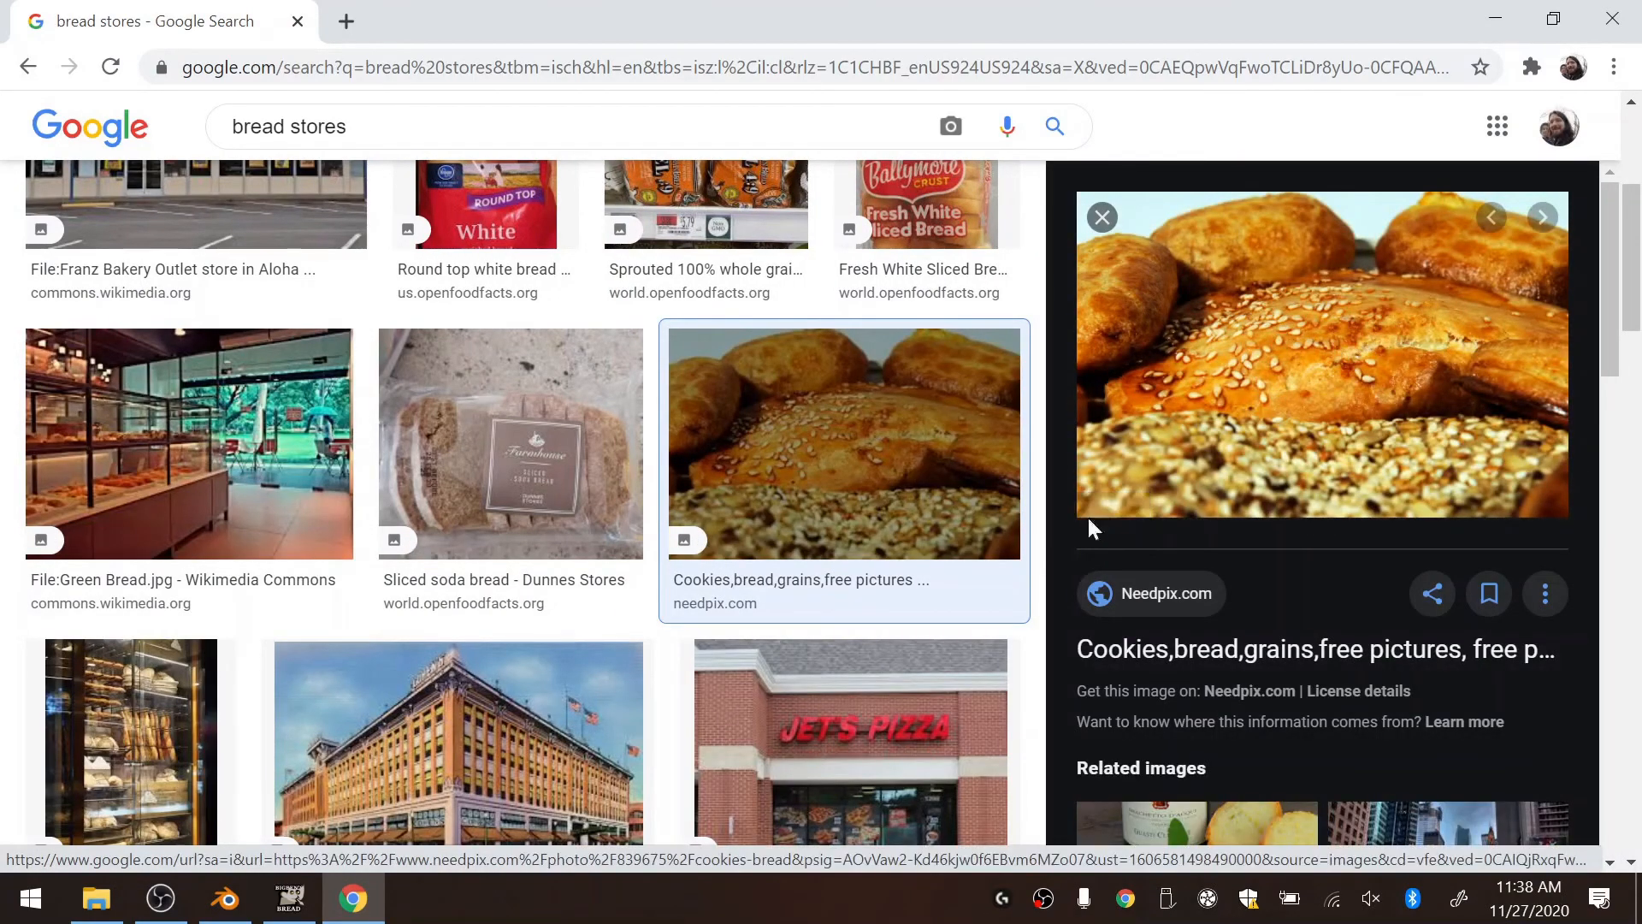
right_click(1286, 382)
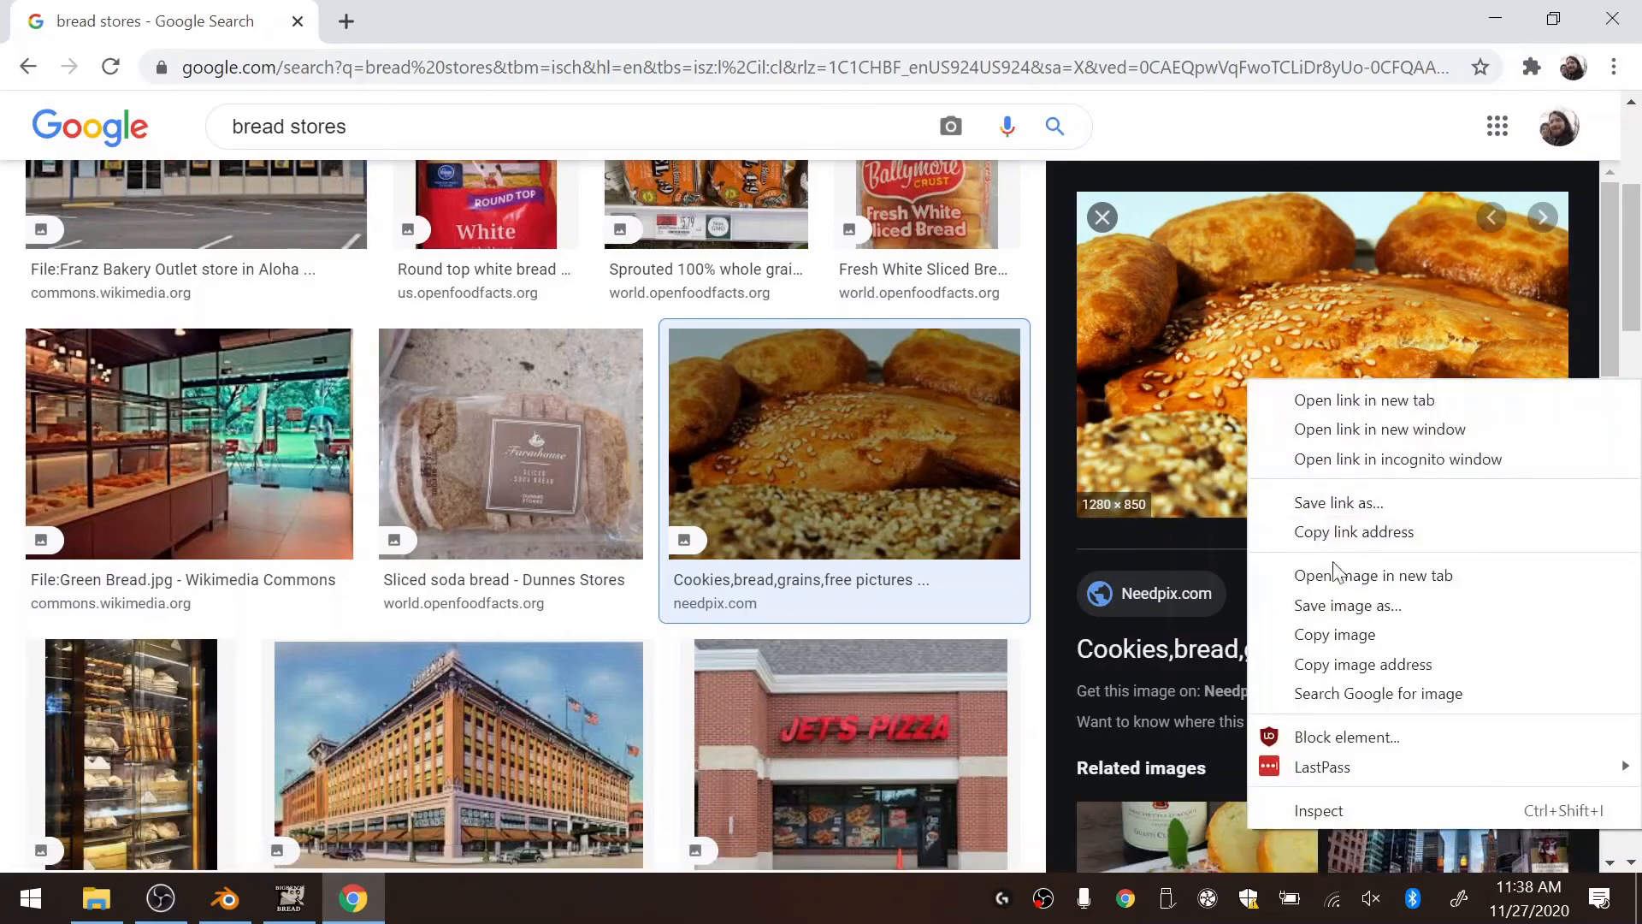
click(1348, 605)
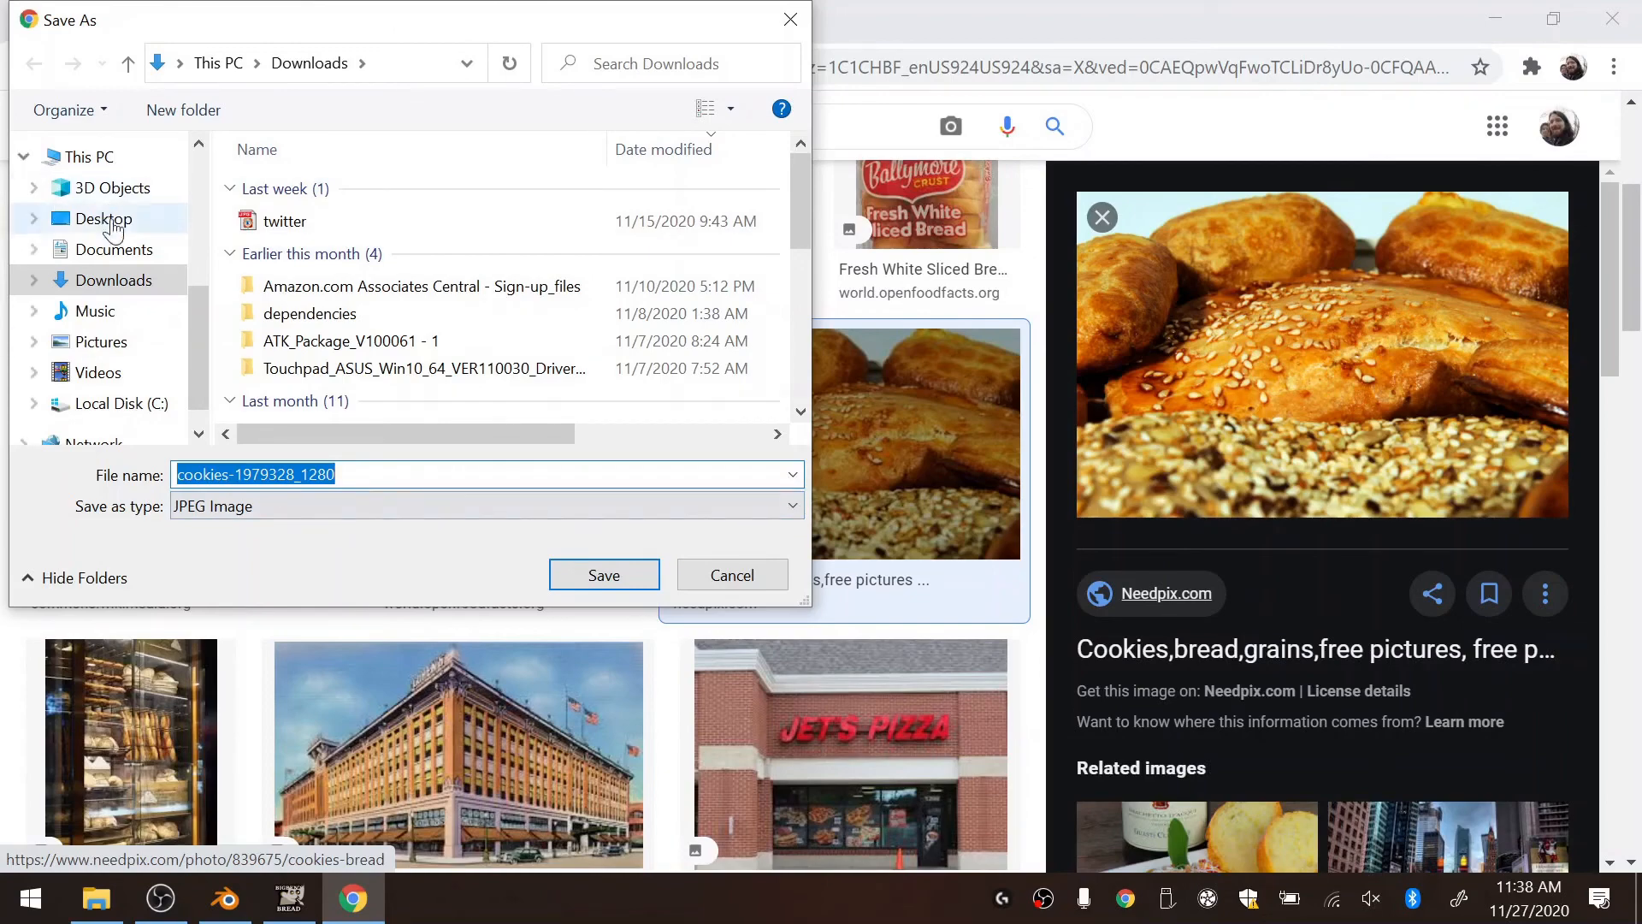
click(116, 250)
click(604, 574)
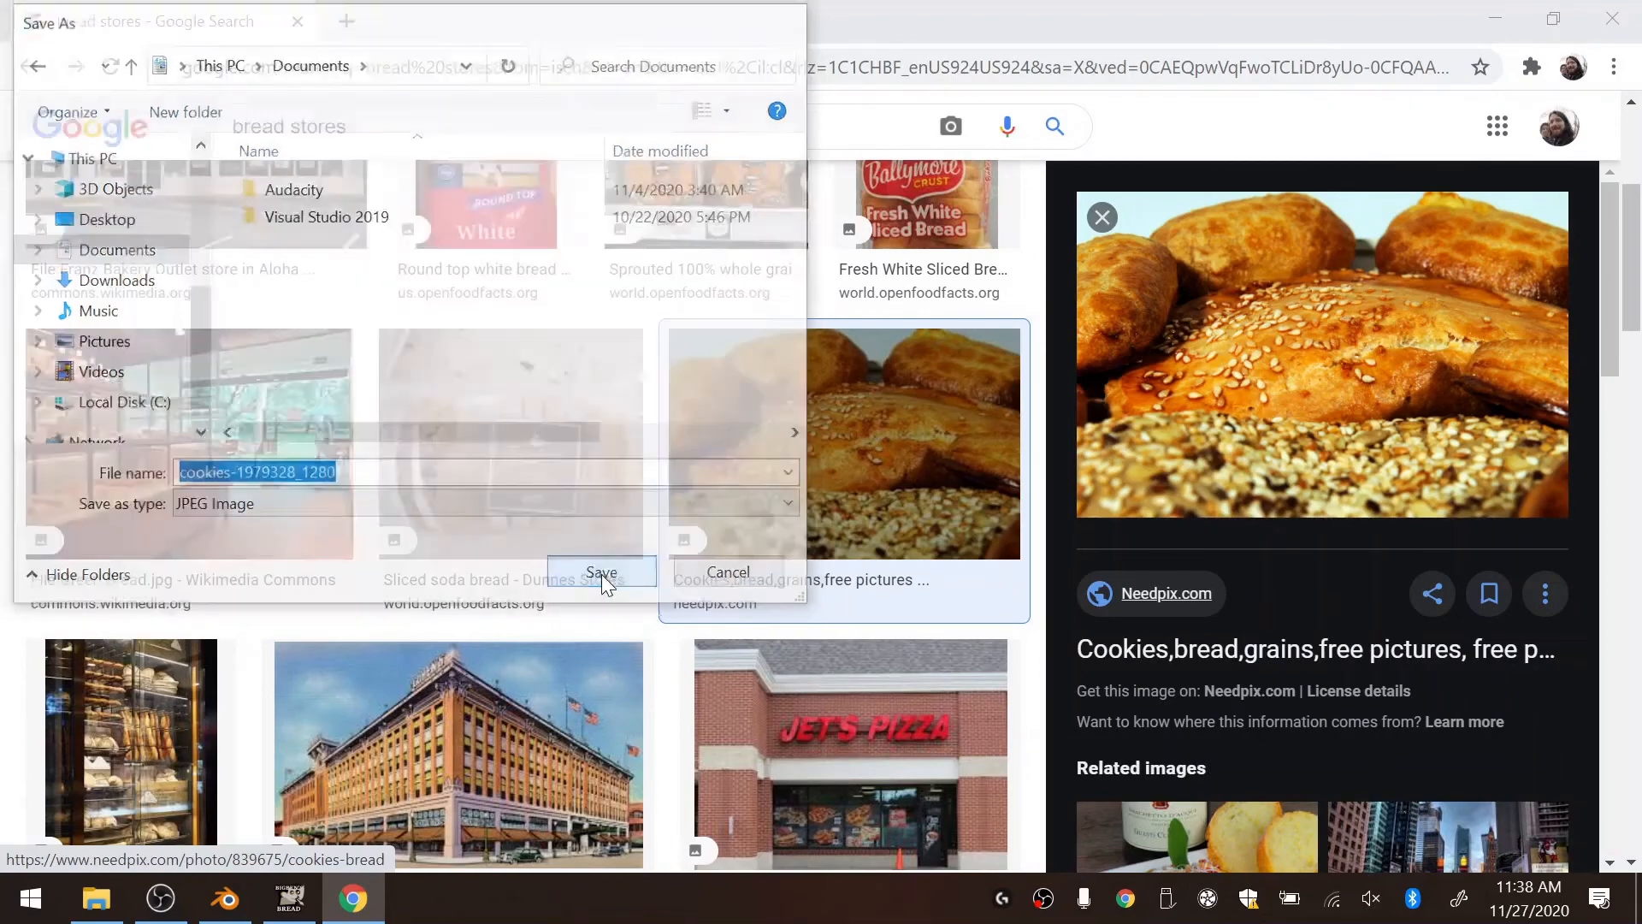
Step: Switch back to Blender and refresh the Documents folder in the file browser
key(alt+Tab)
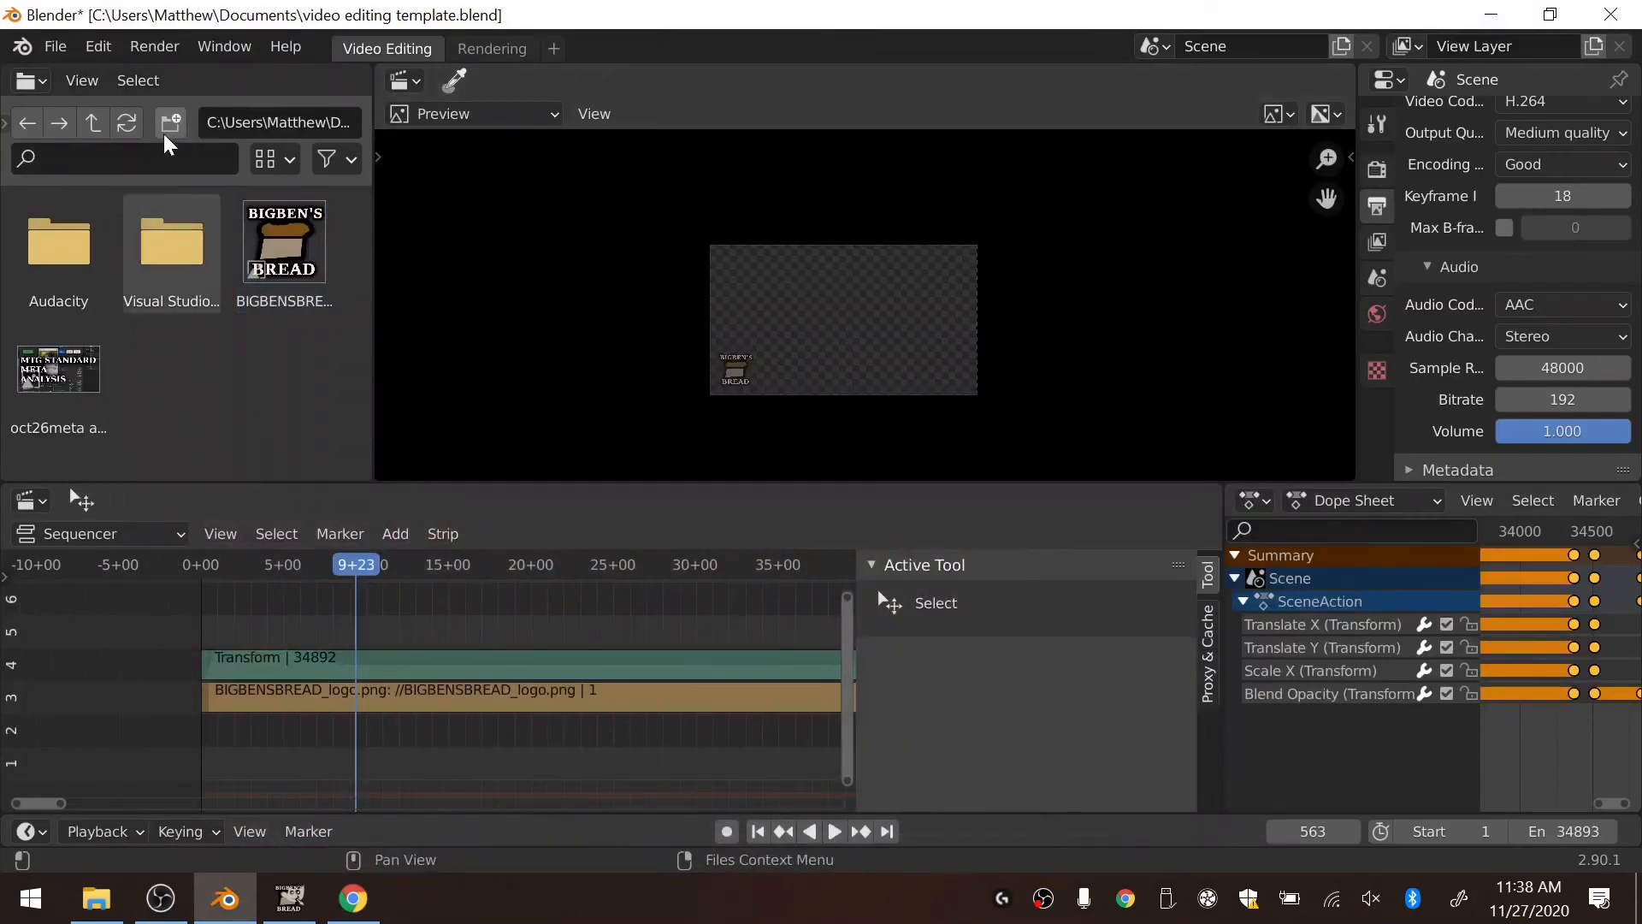
click(283, 123)
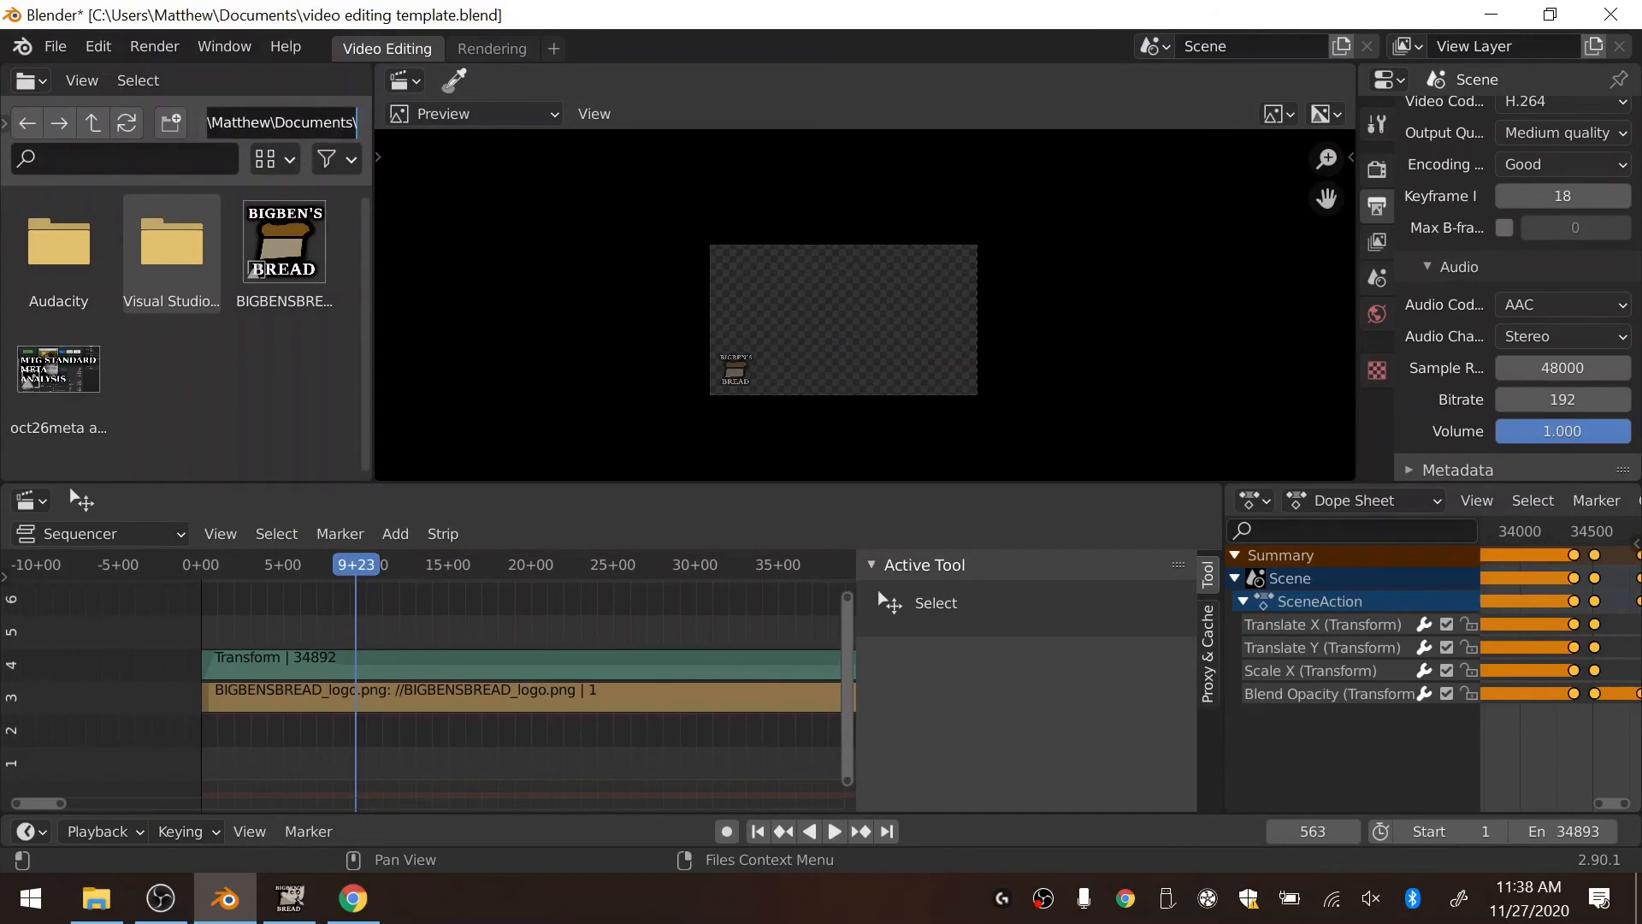
key(Return)
click(126, 122)
Step: Add the cookies-1979328_1280.jpg image as a strip at frame 0 in channel 1 of the Sequencer
click(202, 565)
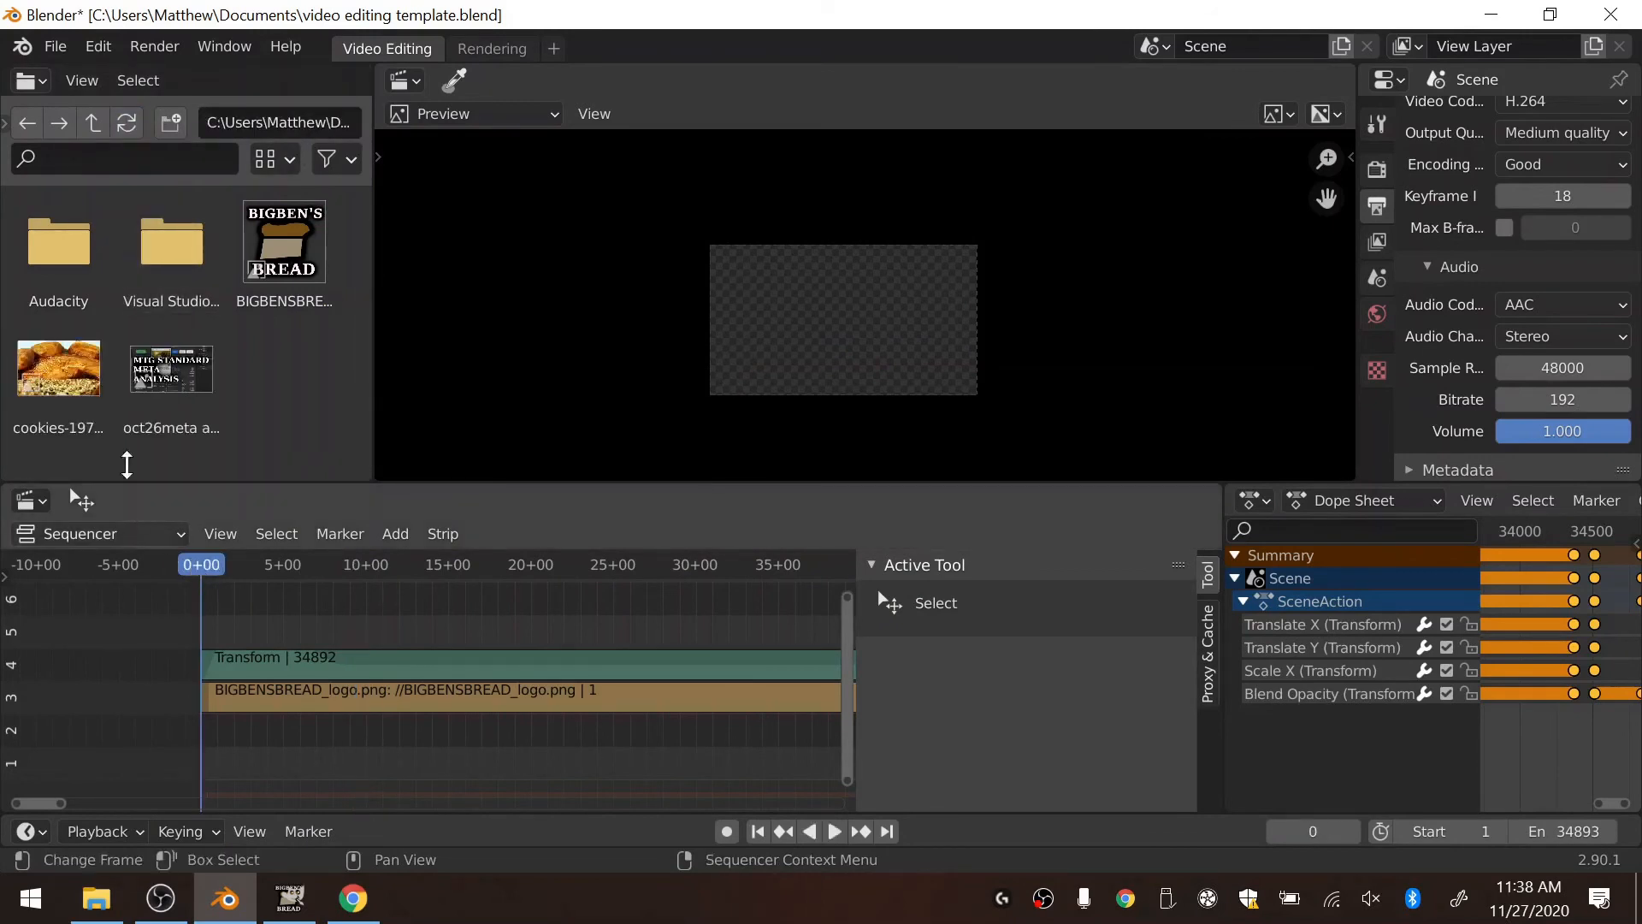
drag(58, 368, 267, 746)
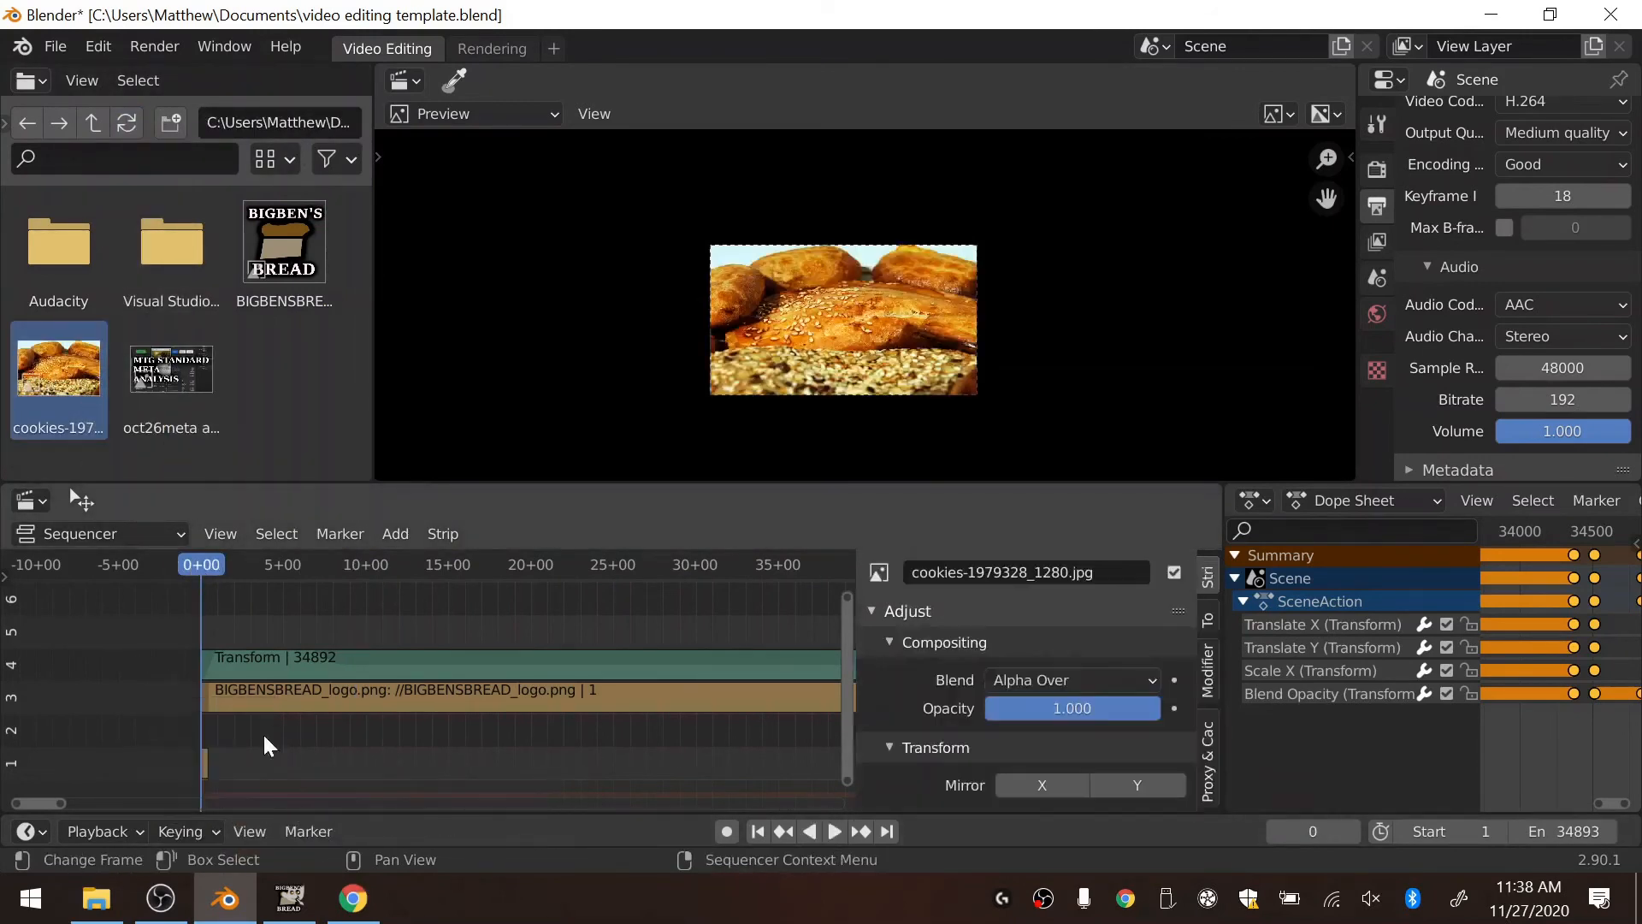
Step: Extend the end of the cookies-1979328_1280.jpg strip so that it lasts about 593 frames
middle_drag(375, 734, 568, 727)
scroll(505, 765, up, 11)
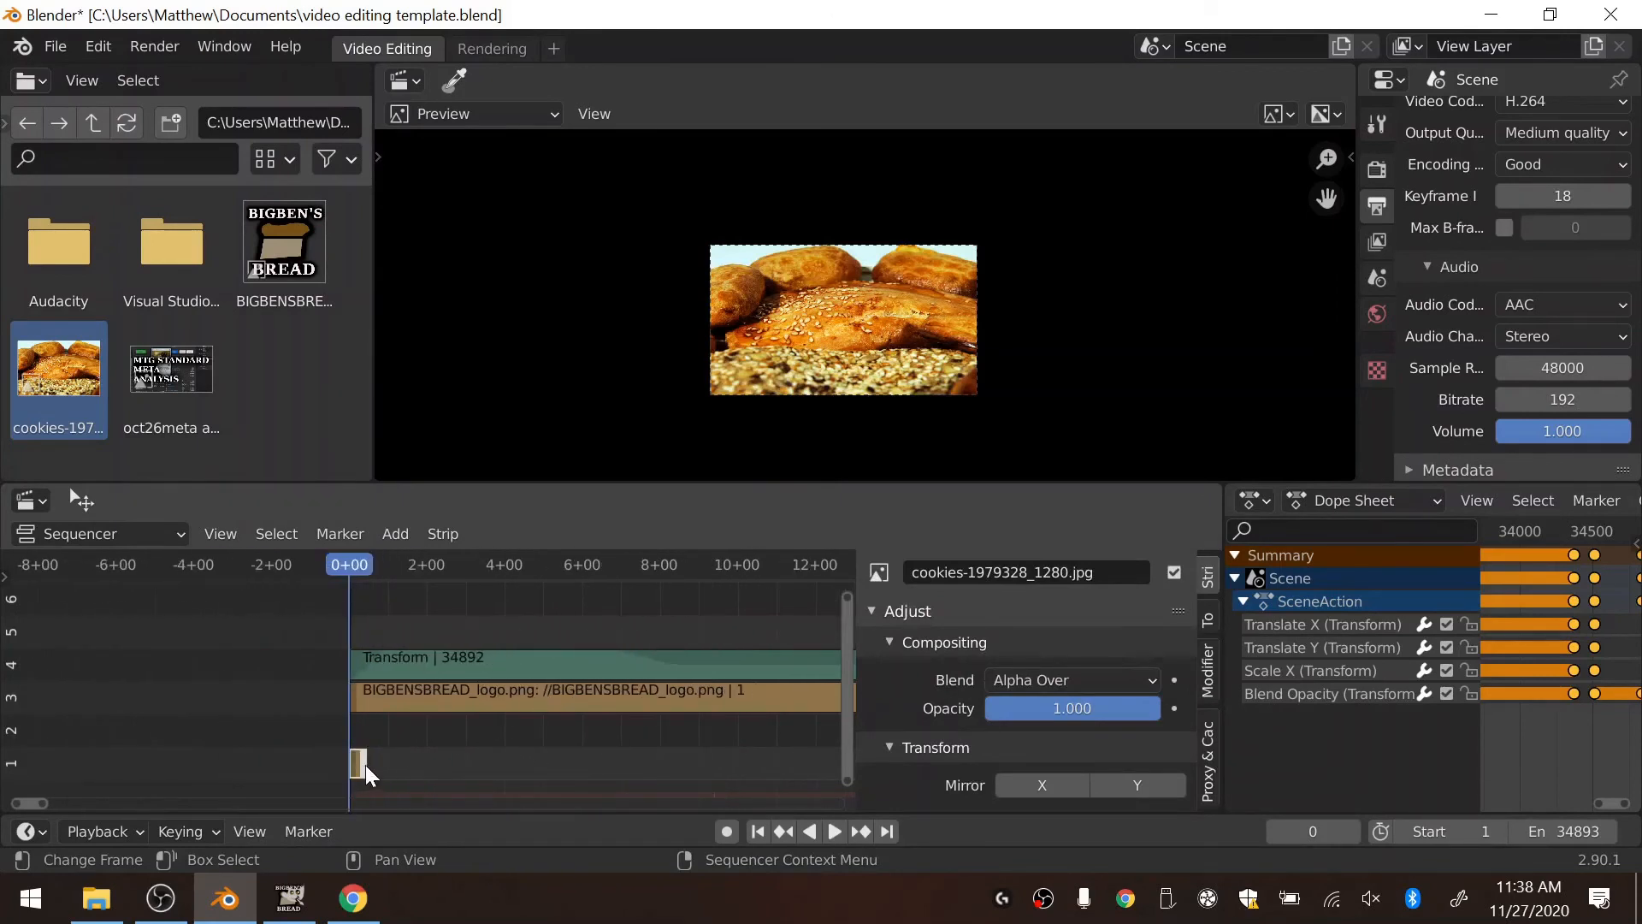
drag(358, 760, 730, 753)
click(807, 751)
key(Home)
scroll(77, 771, up, 3)
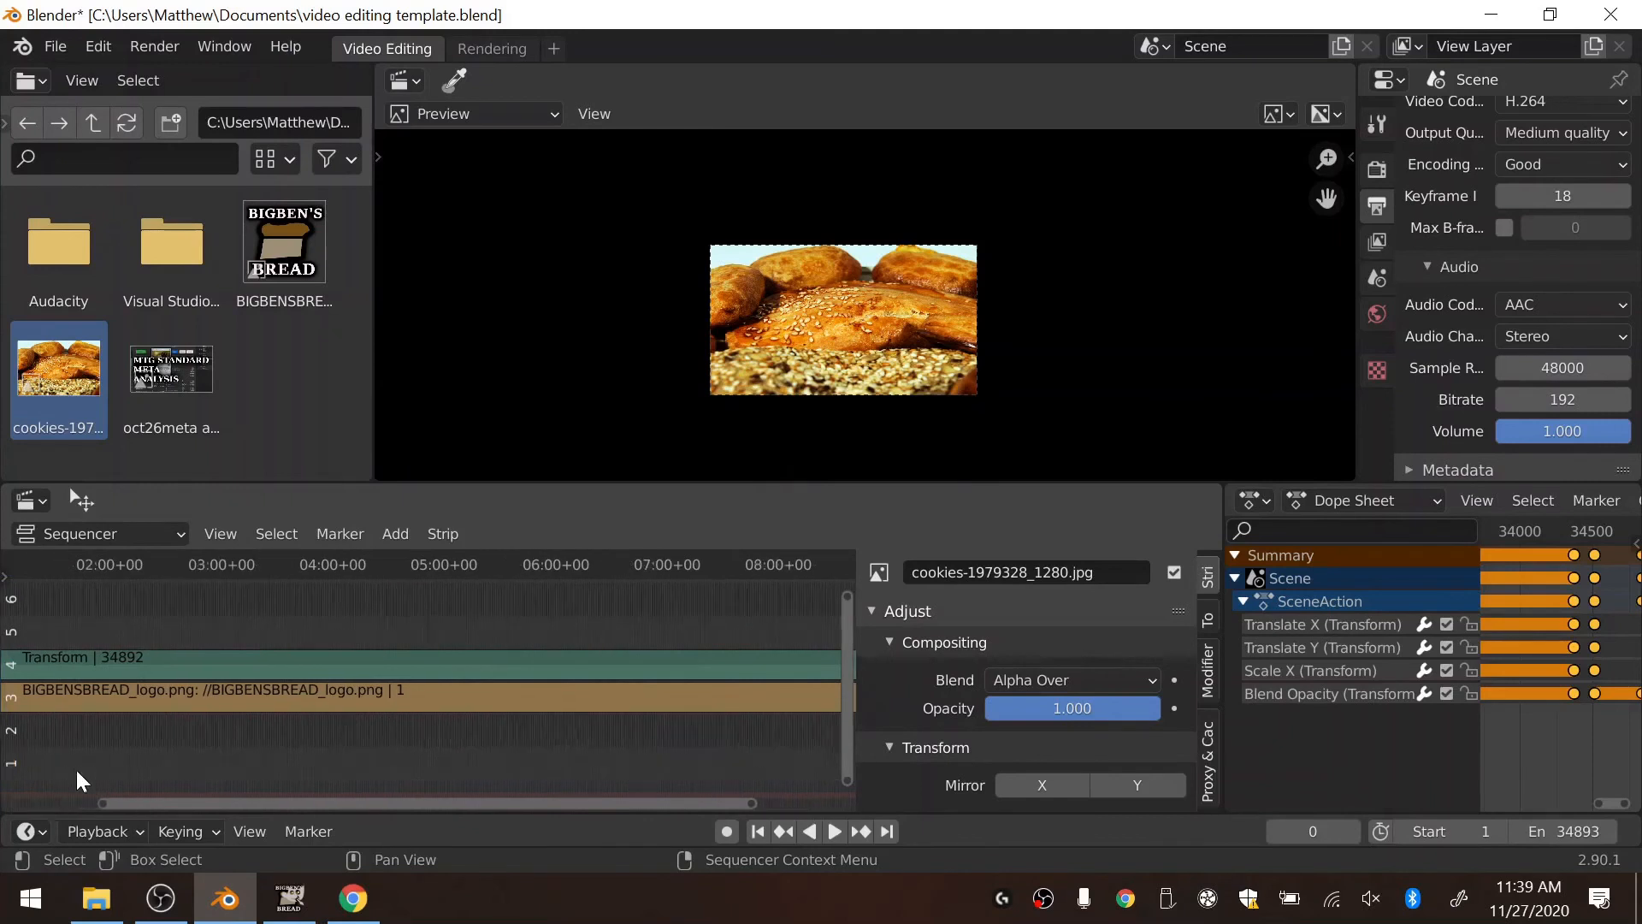
scroll(697, 744, up, 8)
middle_drag(708, 769, 206, 780)
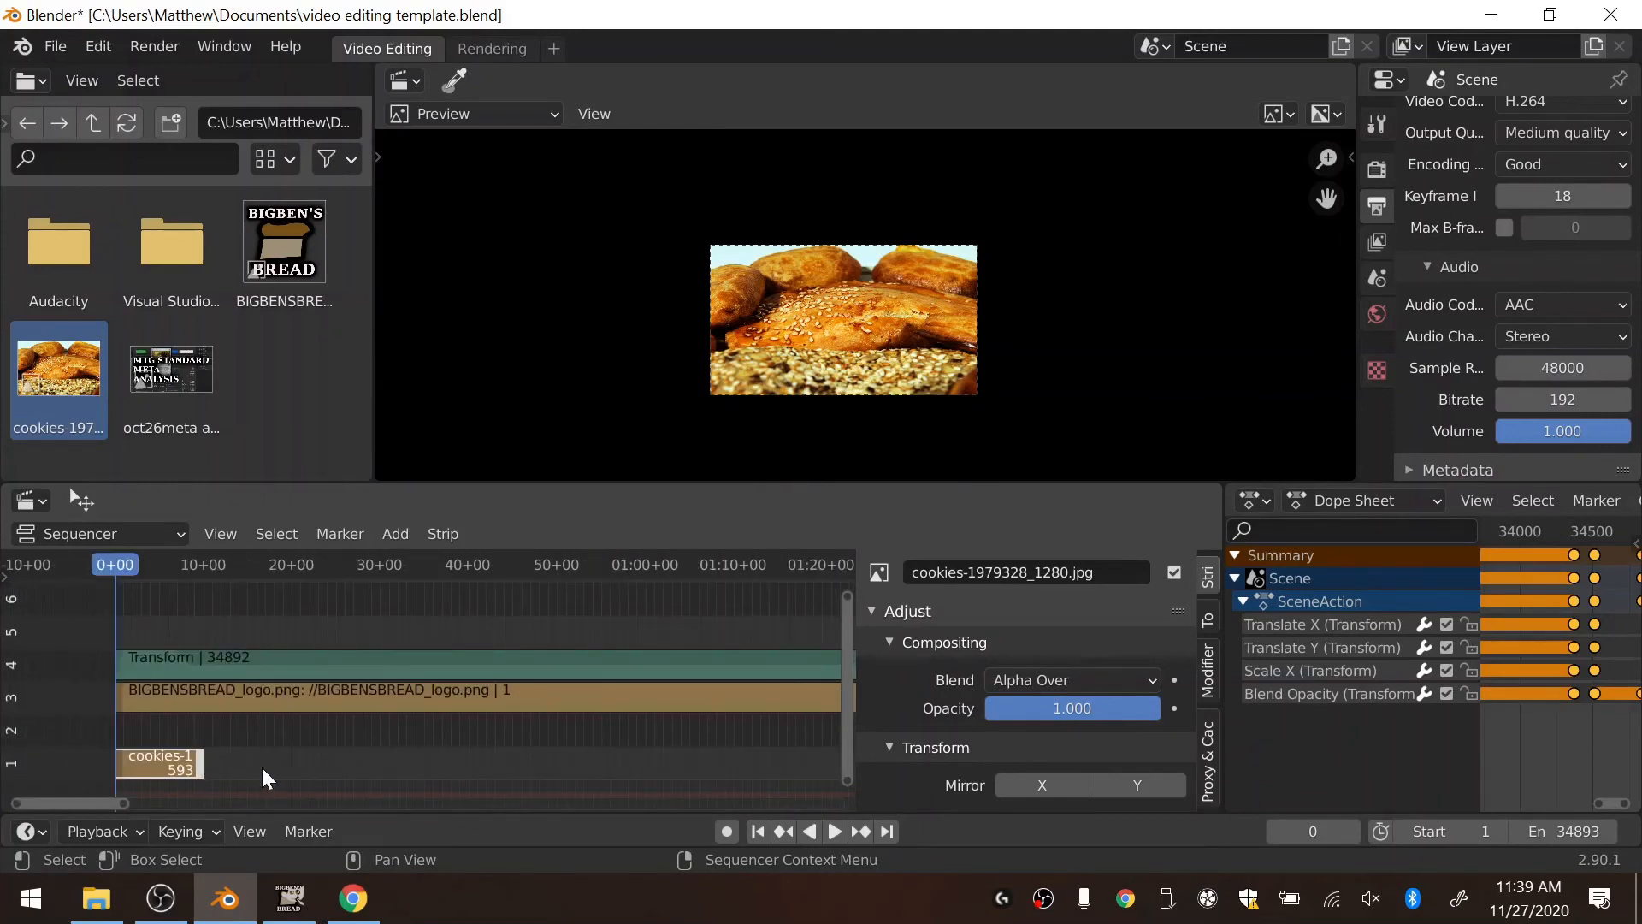
scroll(268, 779, down, 8)
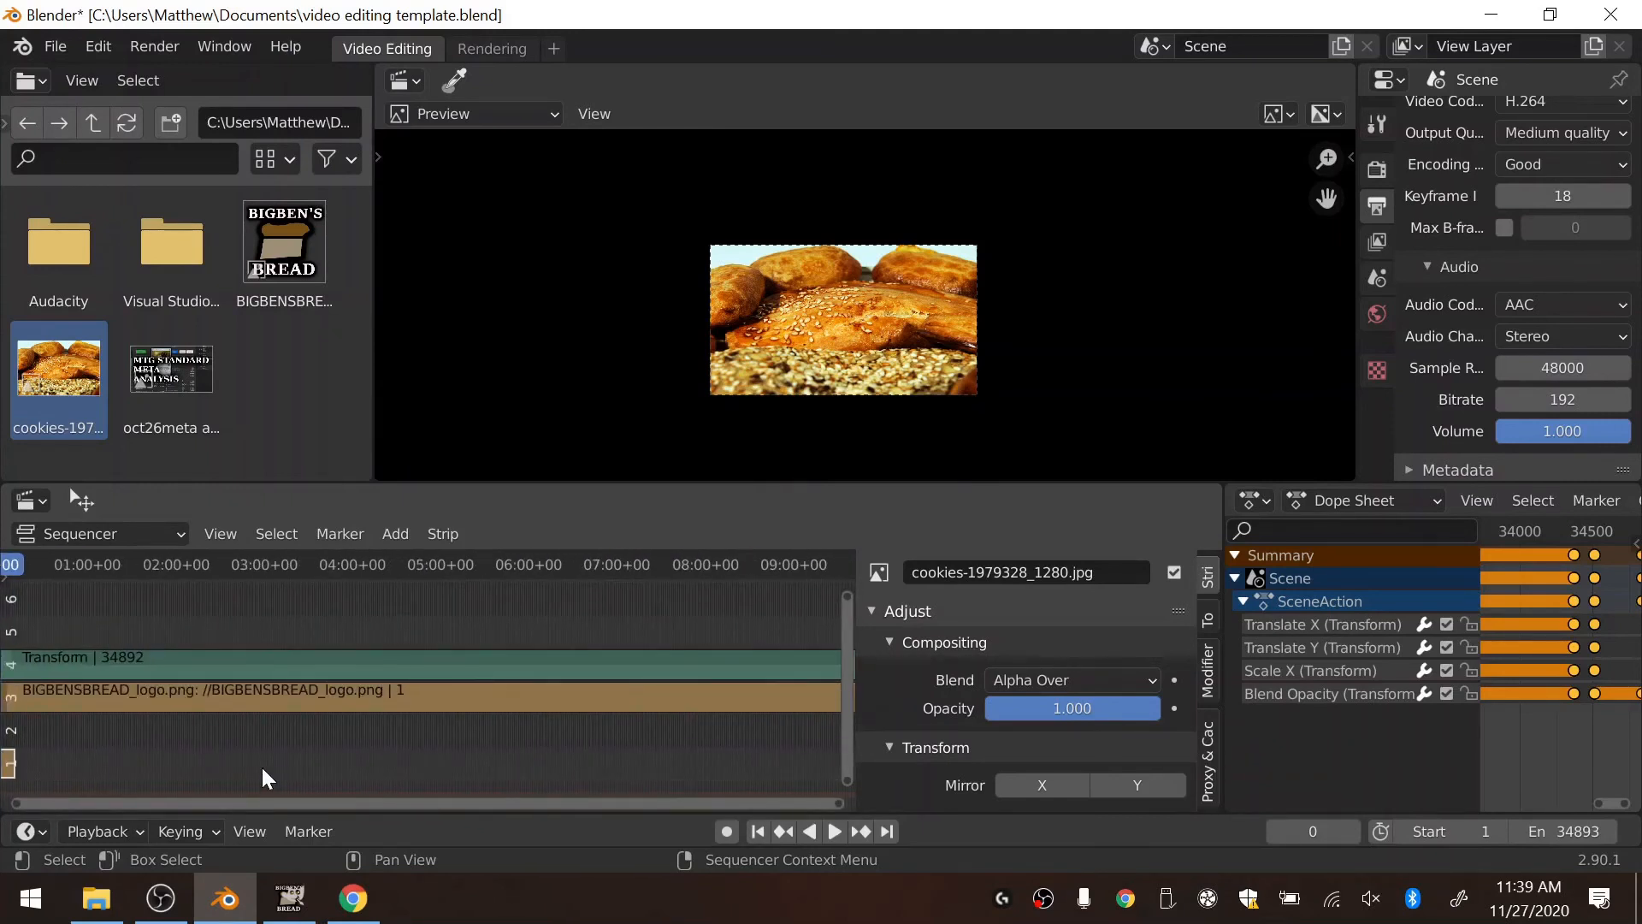
Step: Extend the end of the cookies-1979328_1280.jpg strip to line up with the end of the logo and Transform strips
key(g)
click(763, 769)
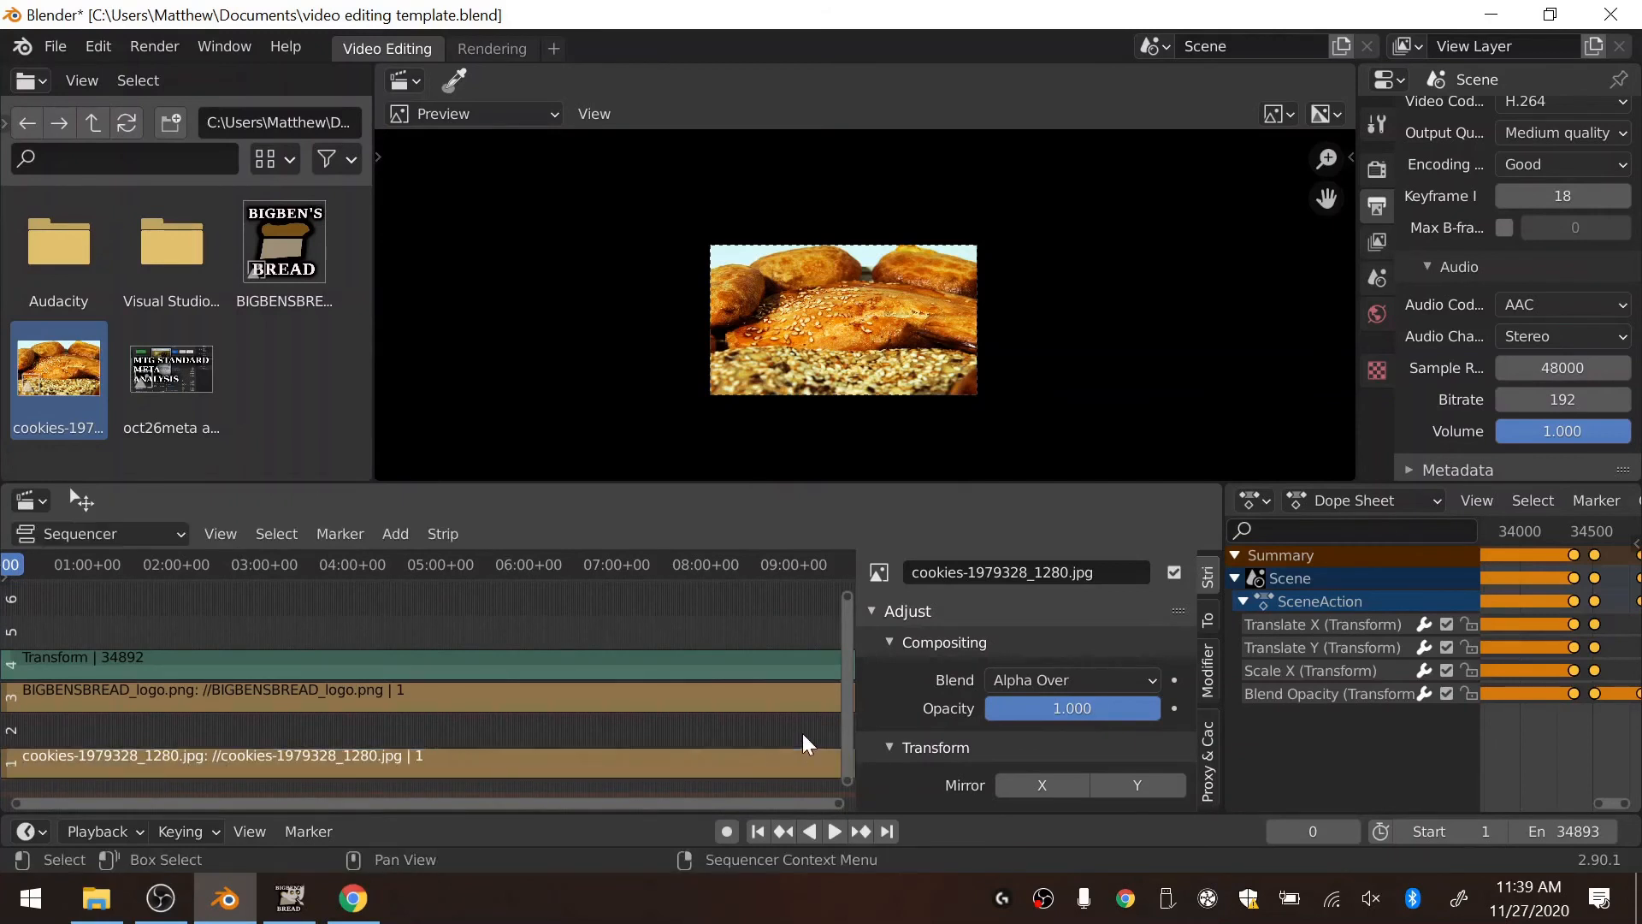
middle_drag(802, 734, 662, 710)
scroll(454, 616, down, 4)
key(Home)
scroll(428, 614, down, 2)
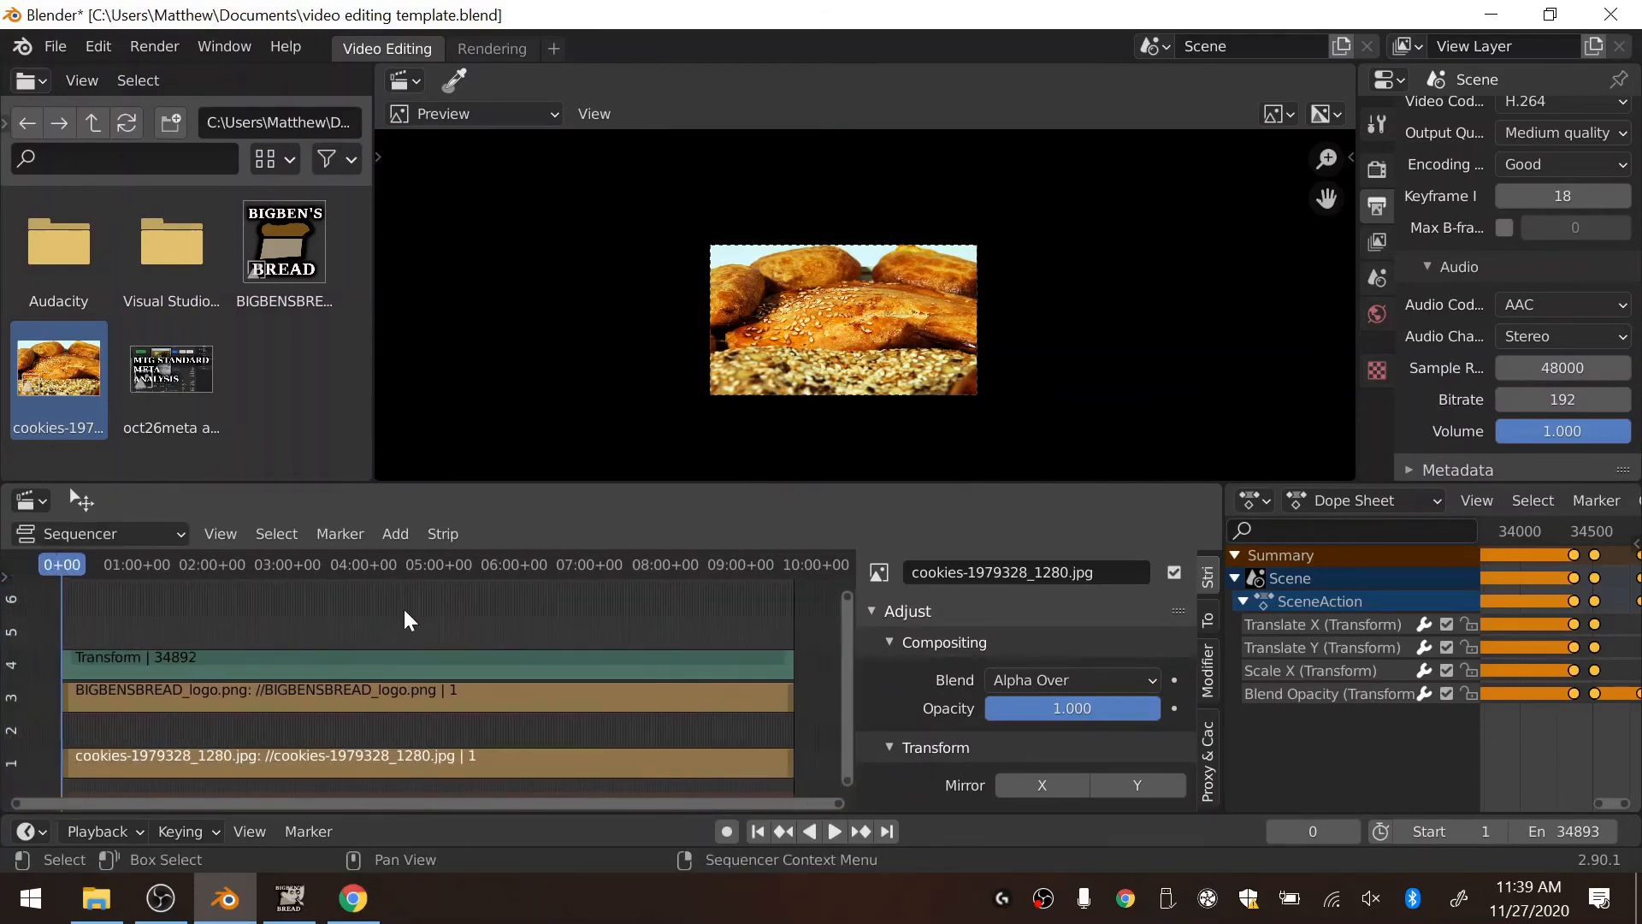
Step: Play the sequence and scrub to its end to check the logo animation over the bread image
key(space)
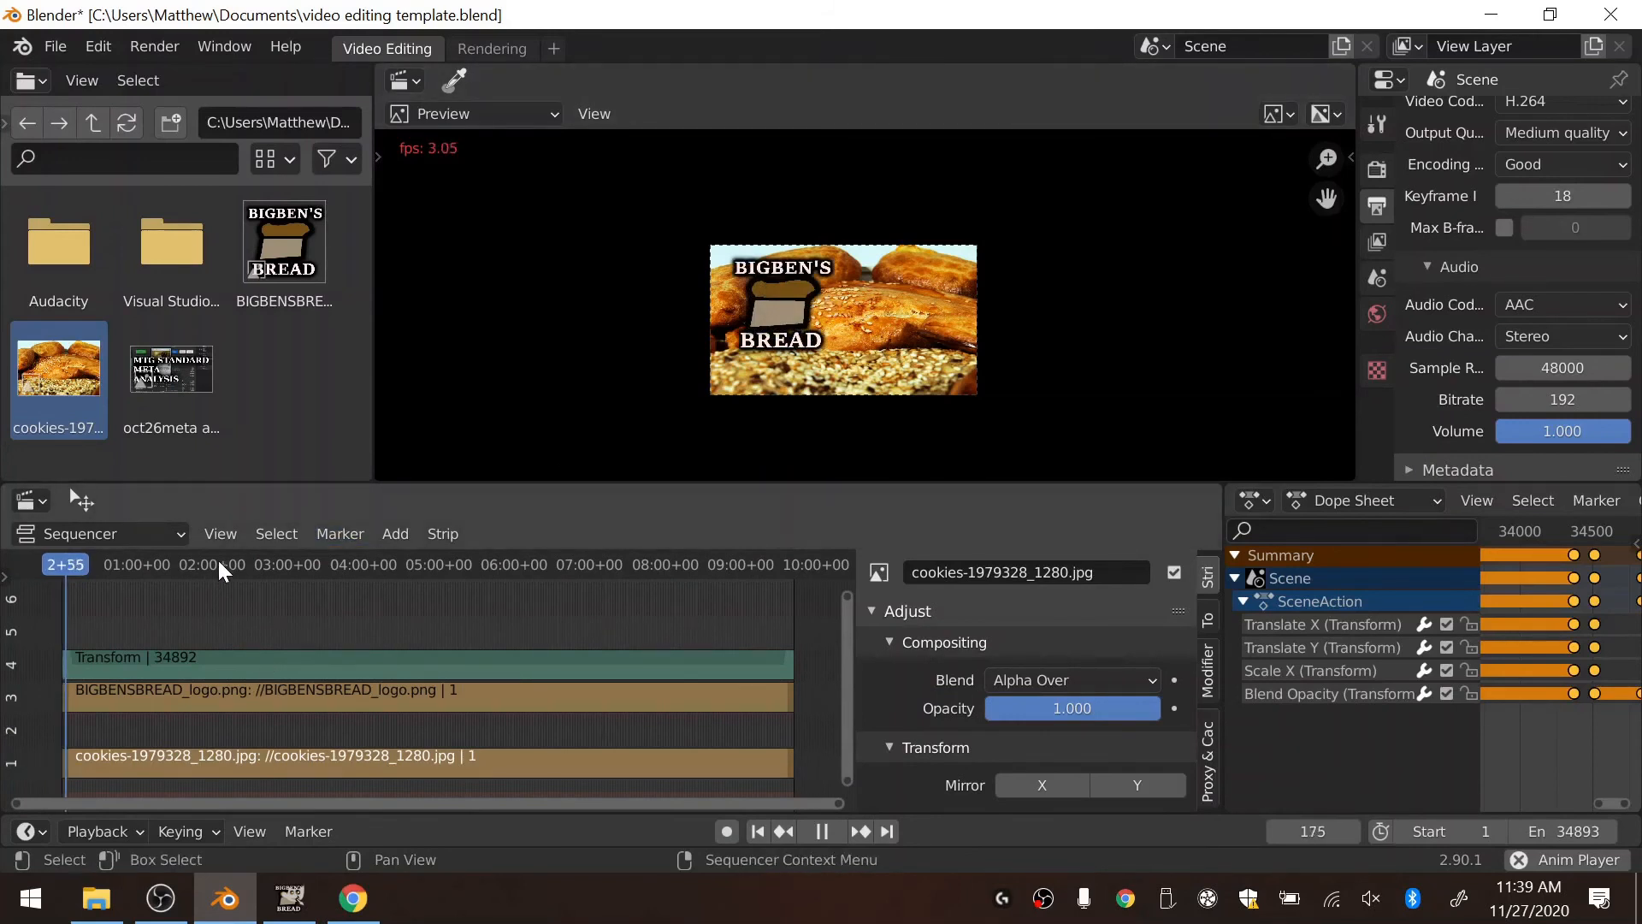
drag(220, 571, 709, 565)
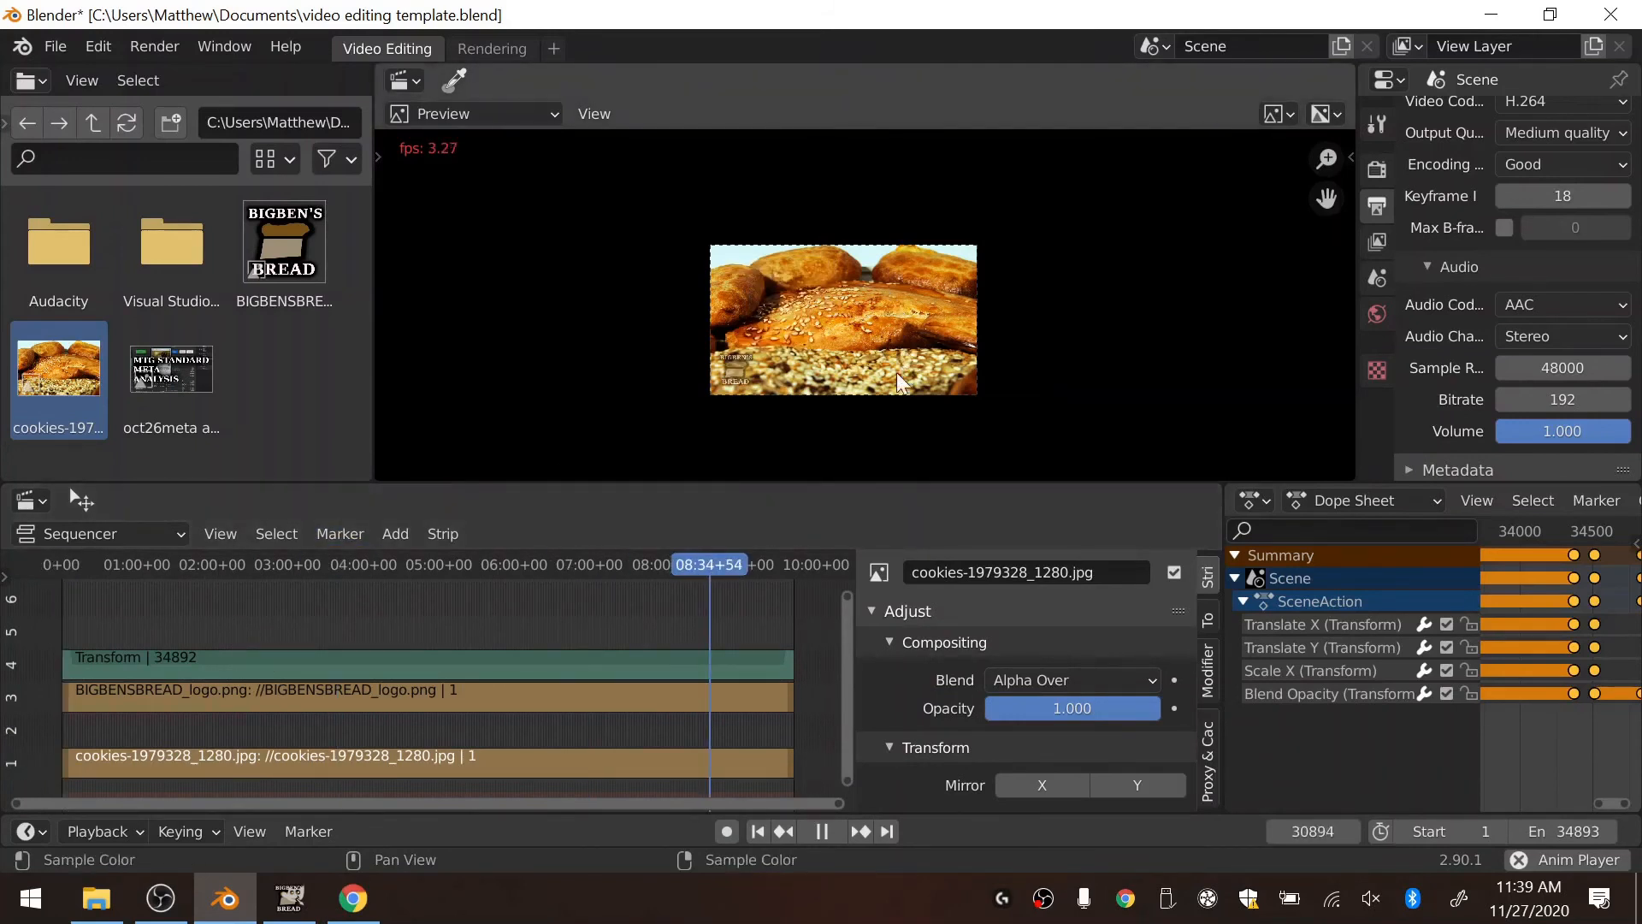
click(784, 567)
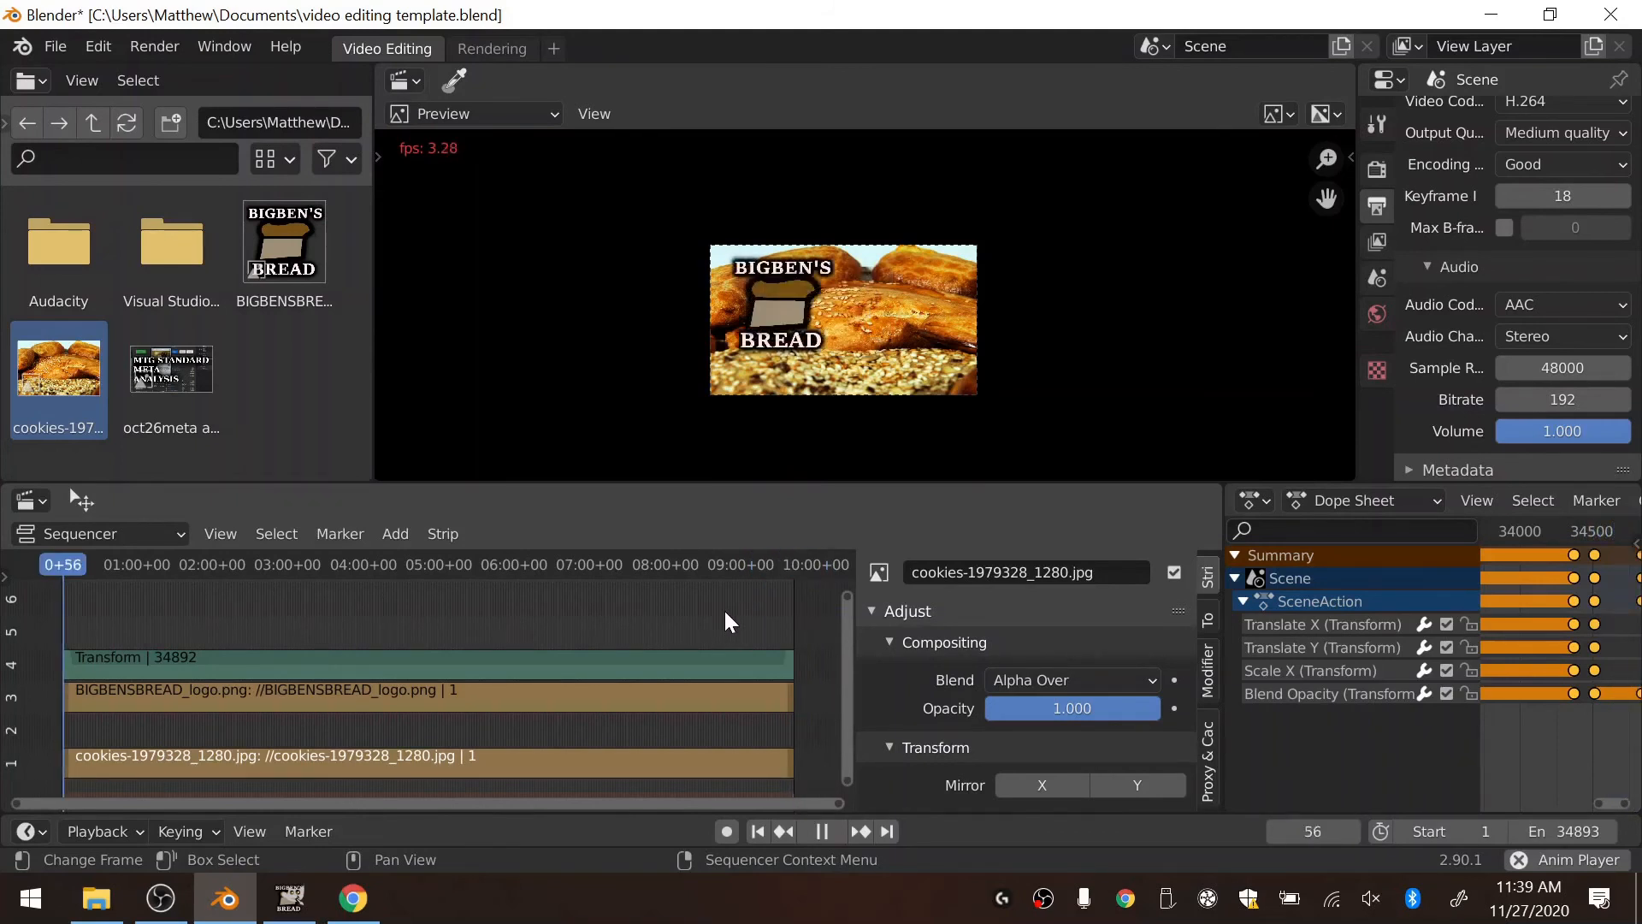
key(space)
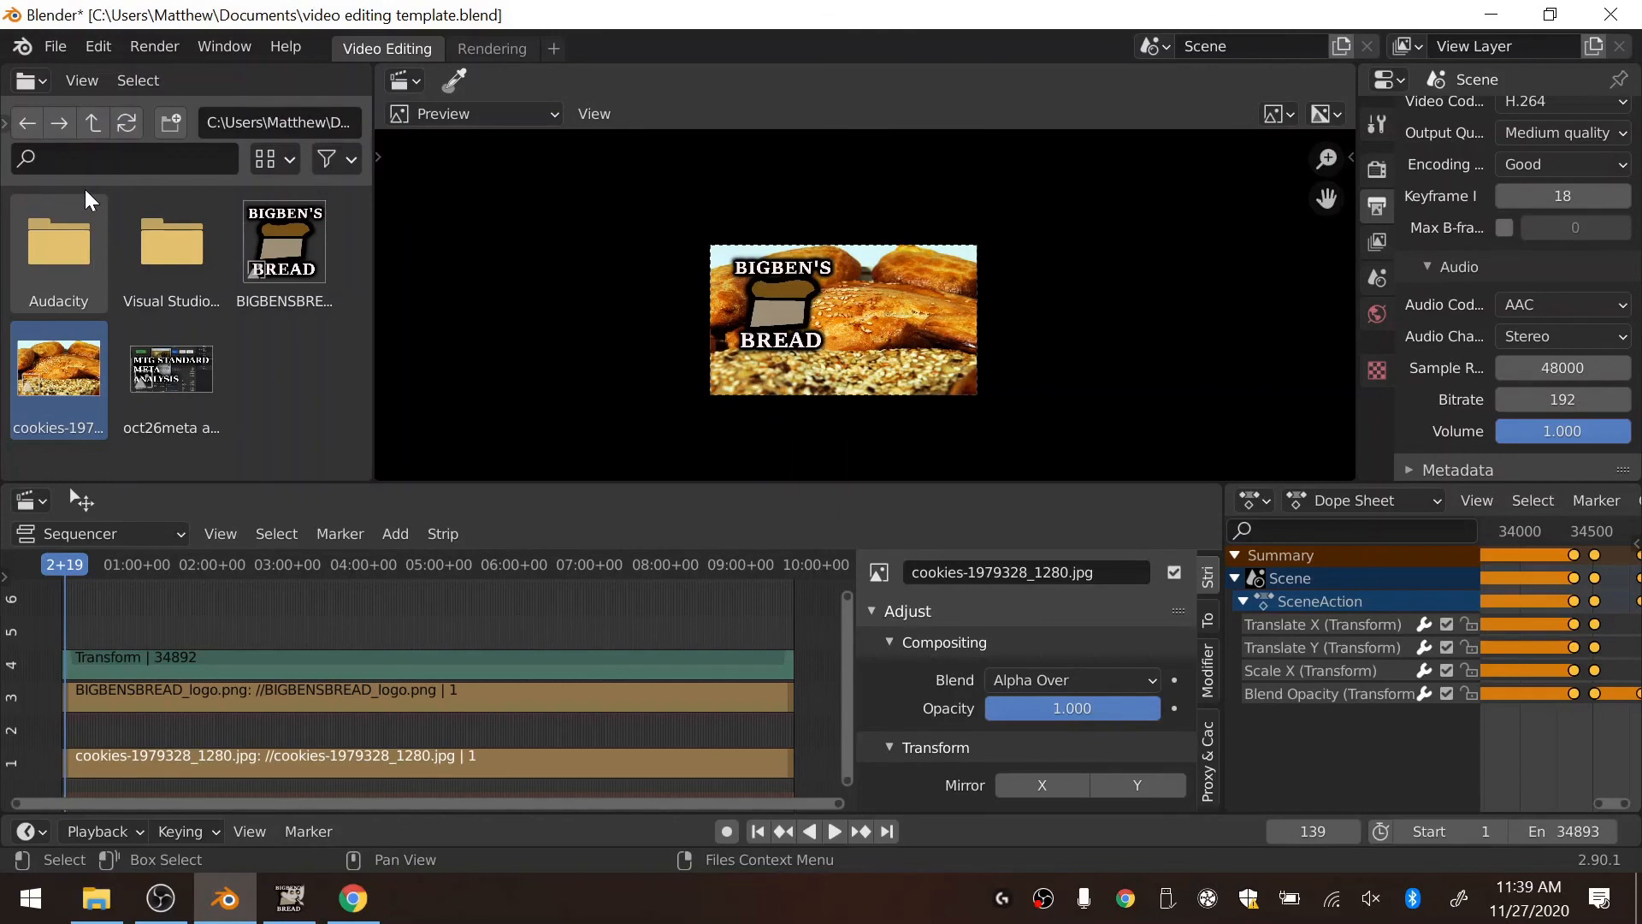
Step: Review the output settings, start rendering the animation, and stop the render after the first frames
scroll(701, 611, down, 2)
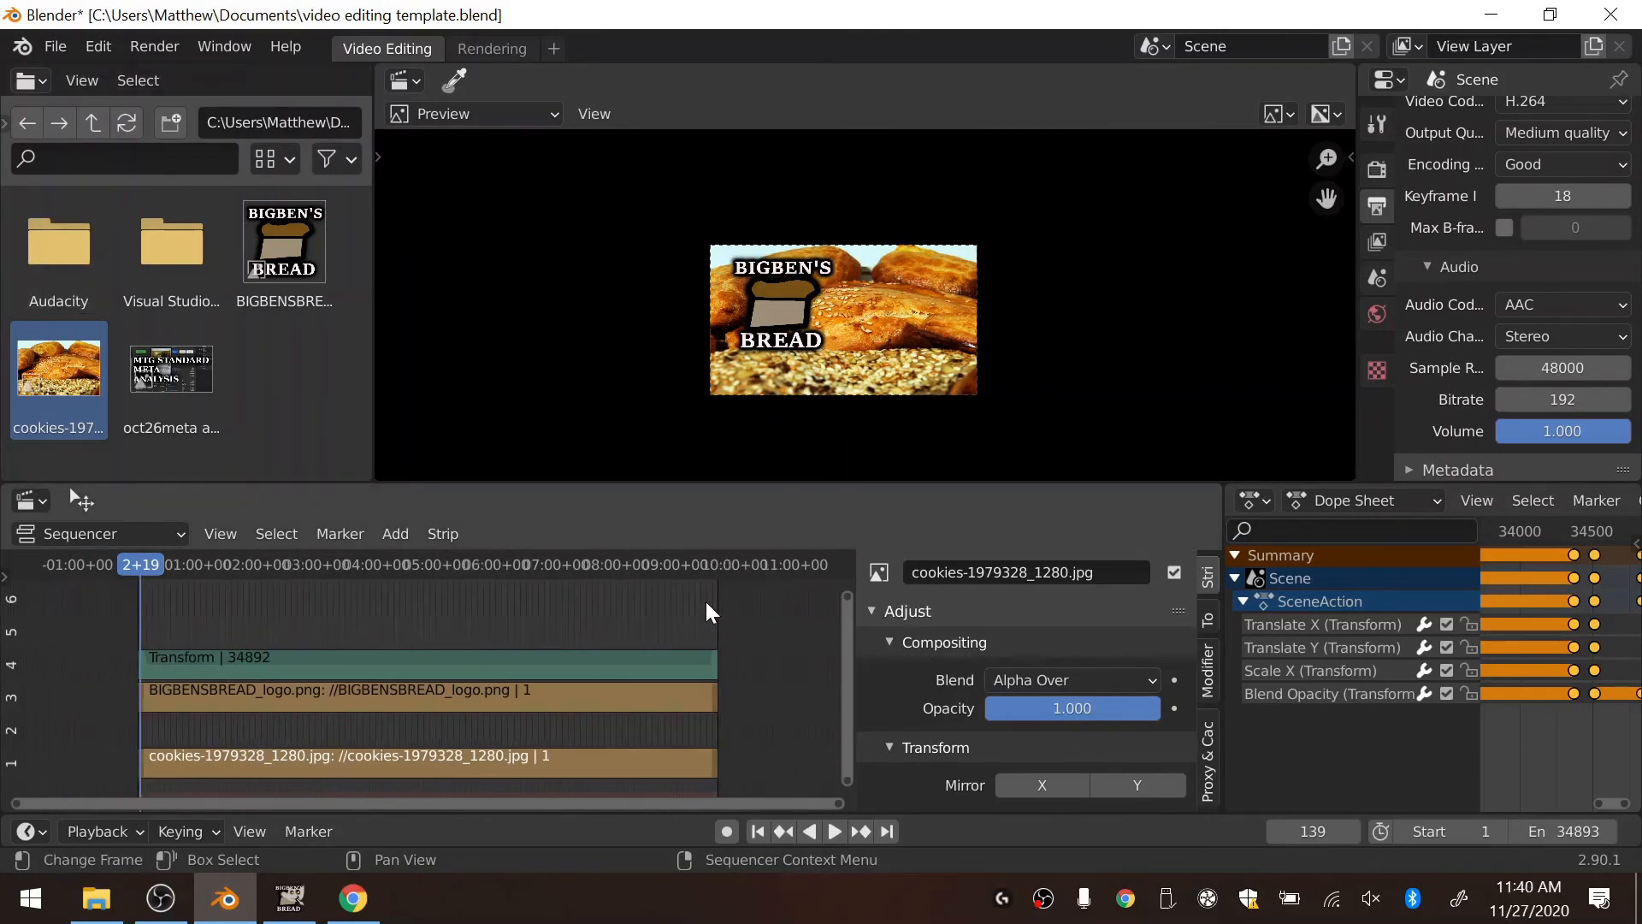
click(148, 50)
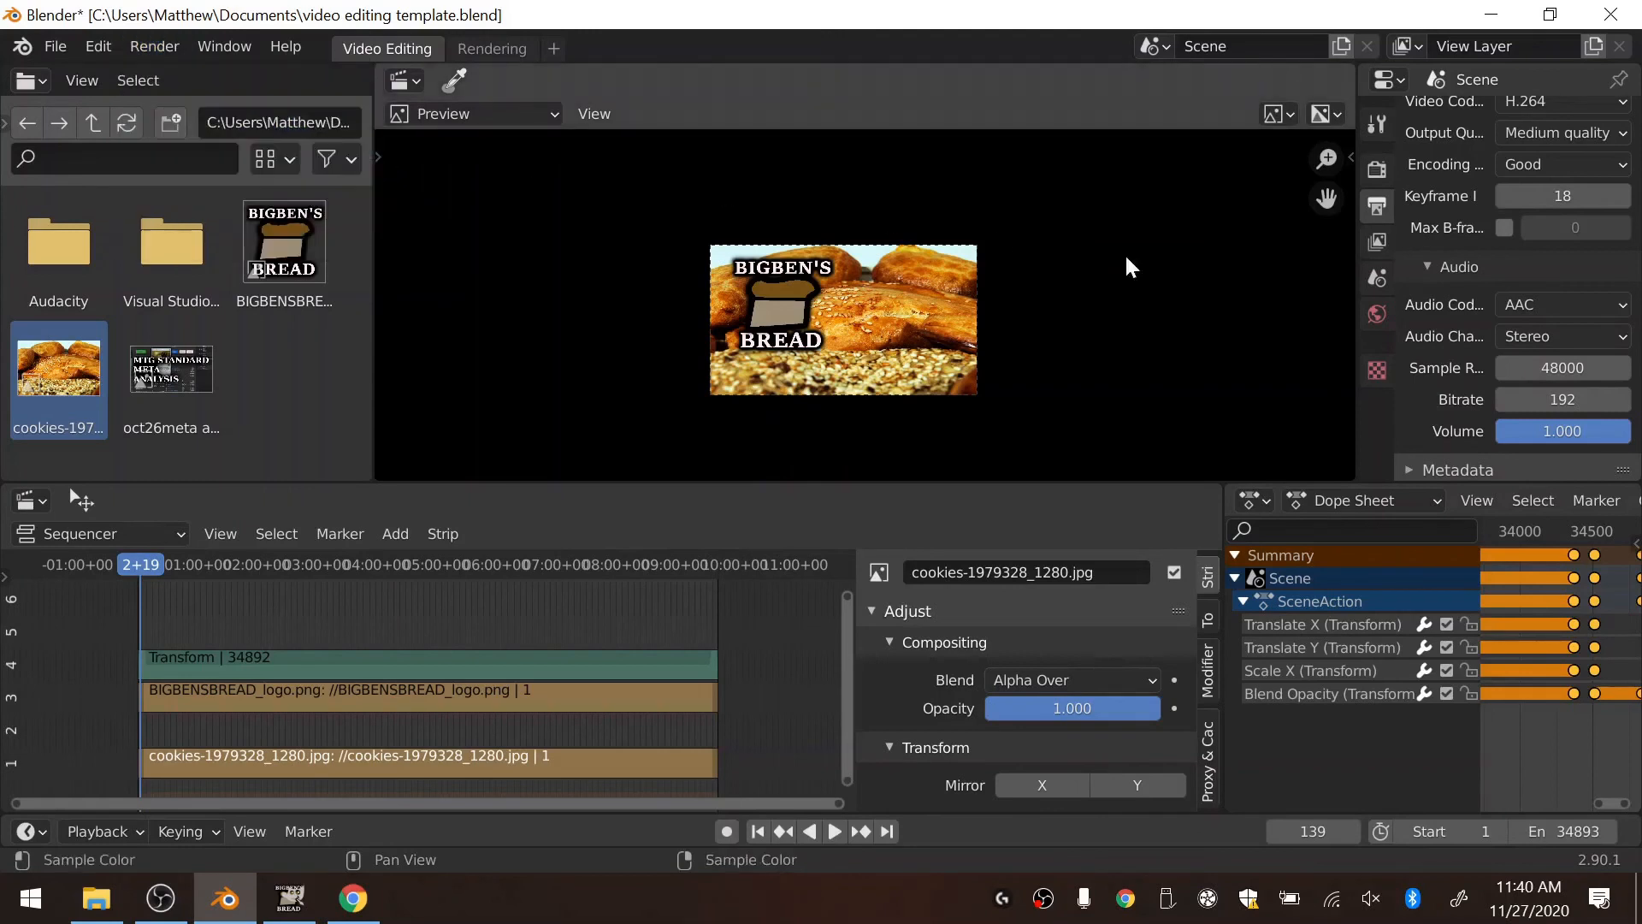
scroll(1442, 364, down, 1)
scroll(1467, 312, up, 10)
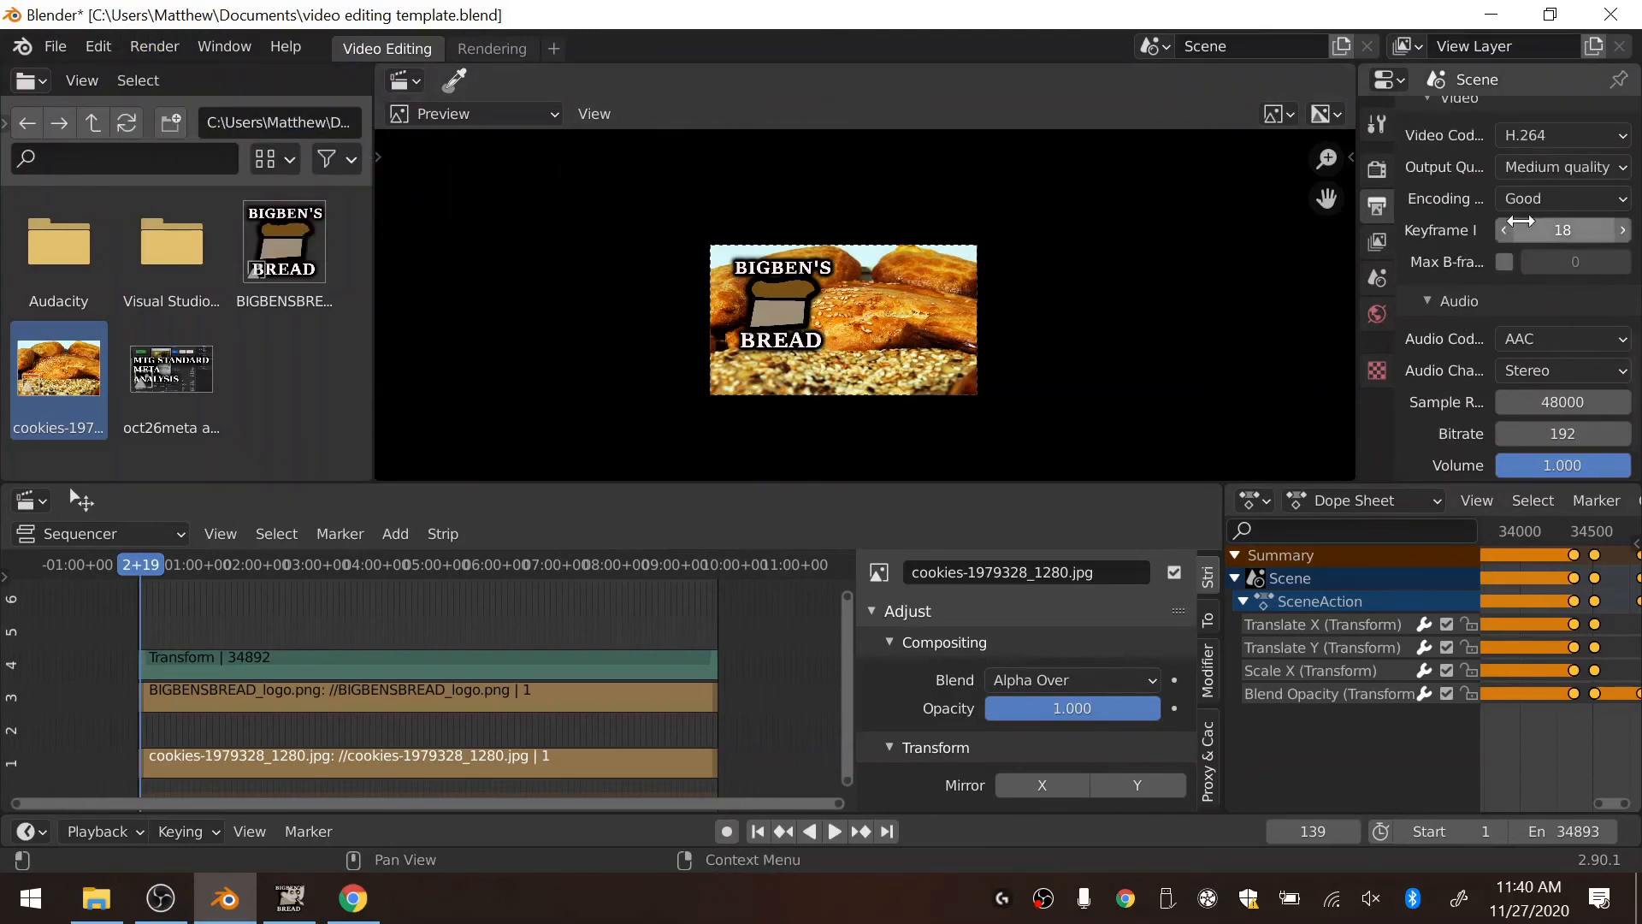
scroll(1430, 171, down, 2)
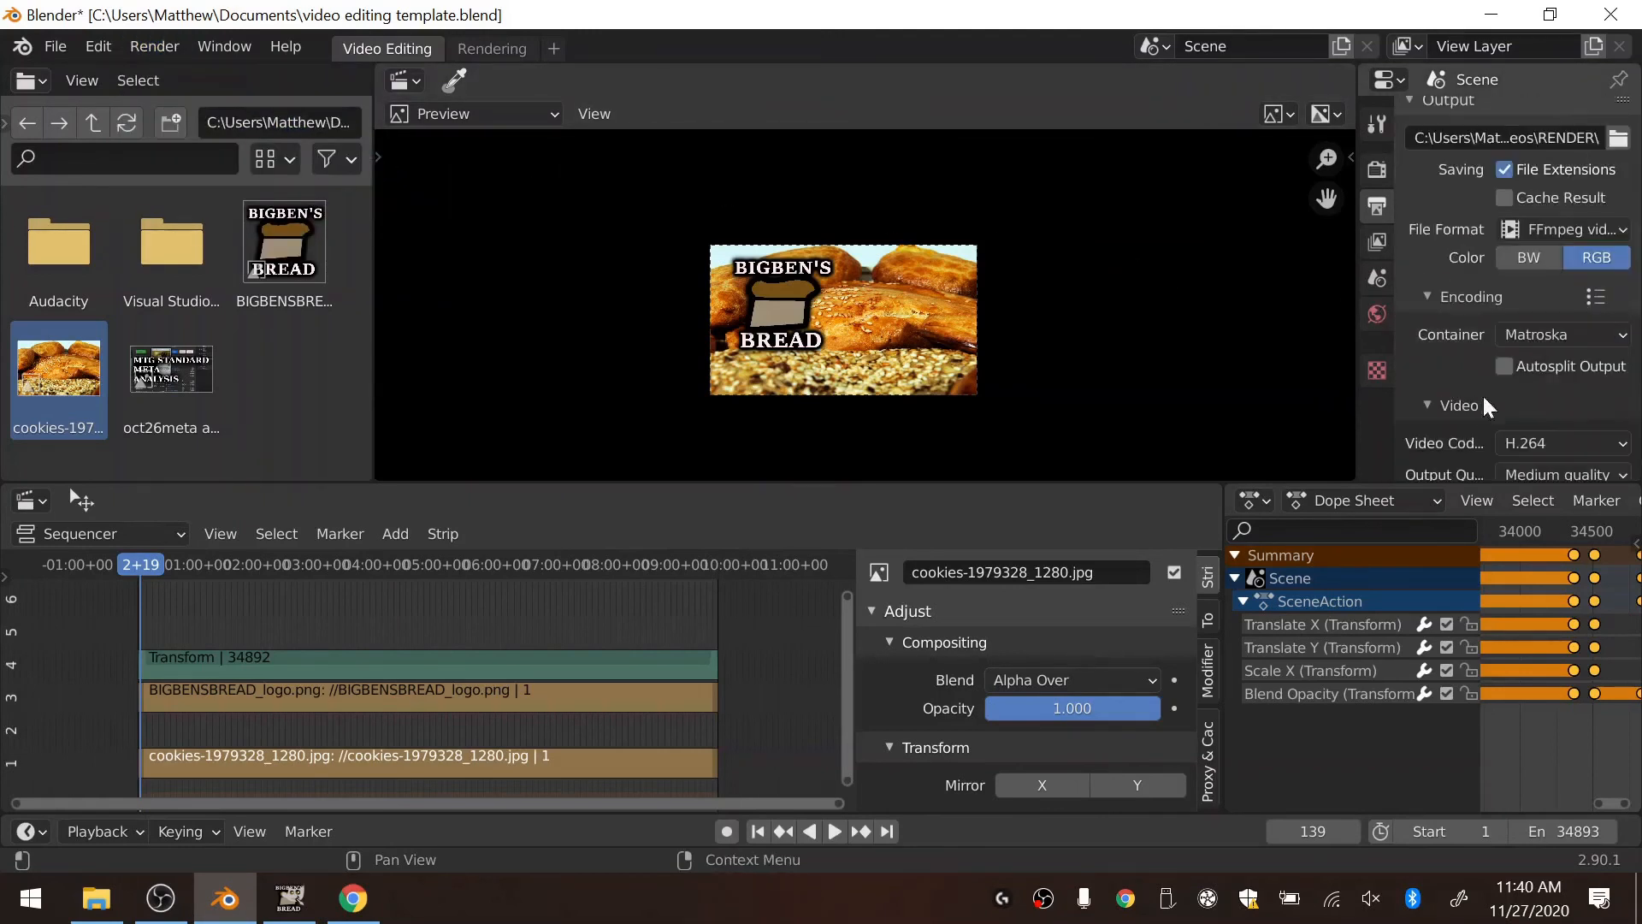
click(141, 47)
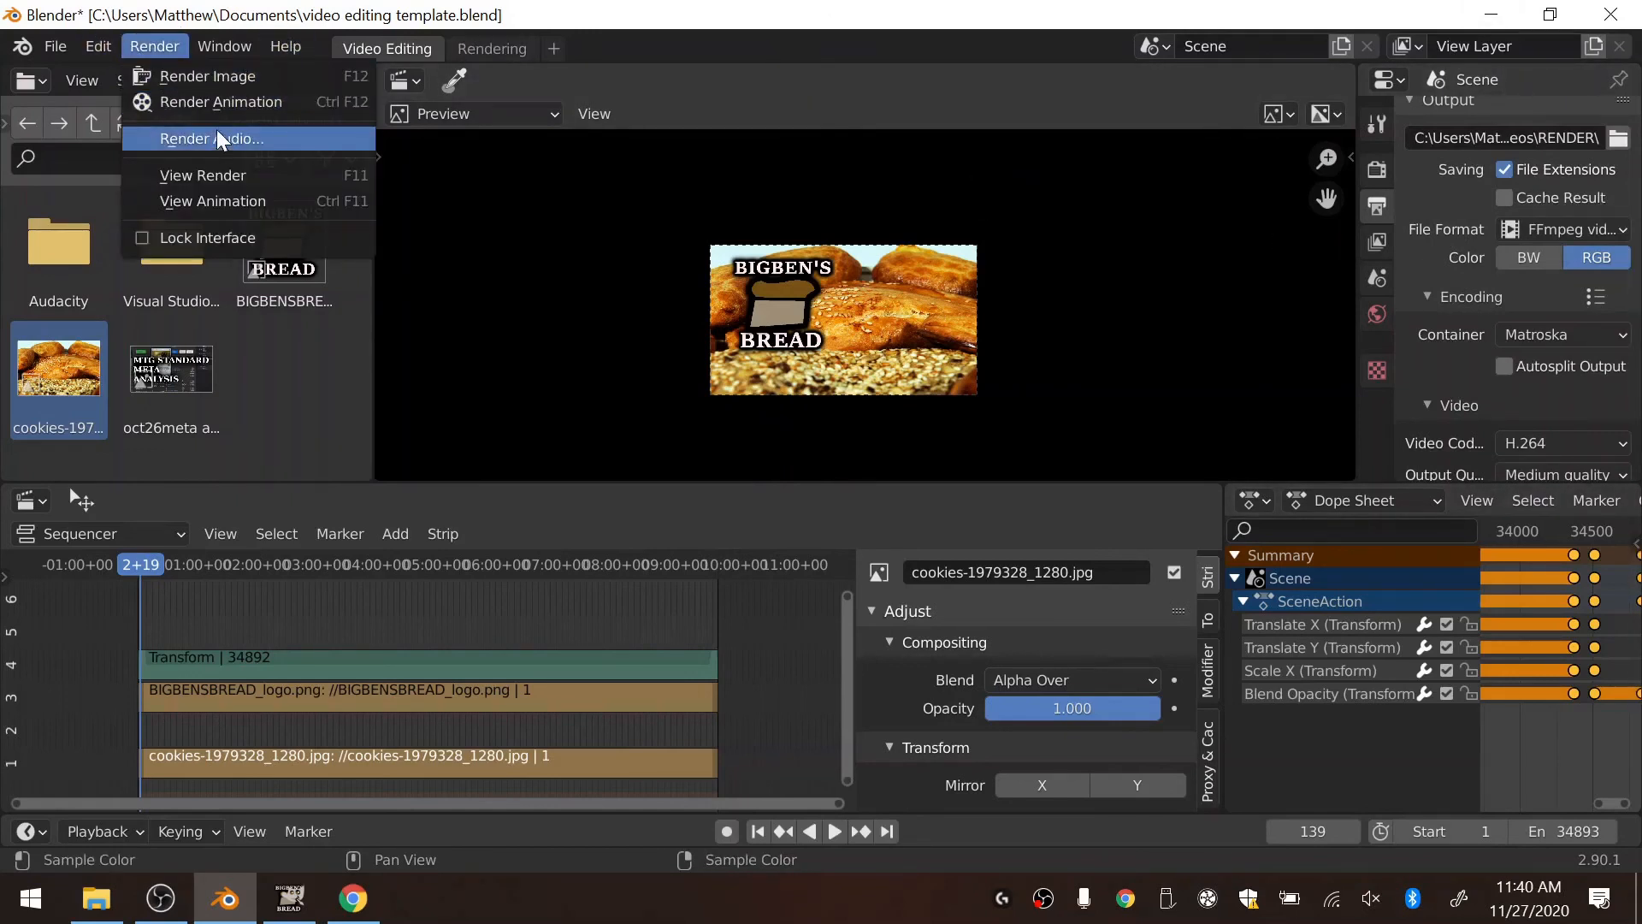
click(224, 101)
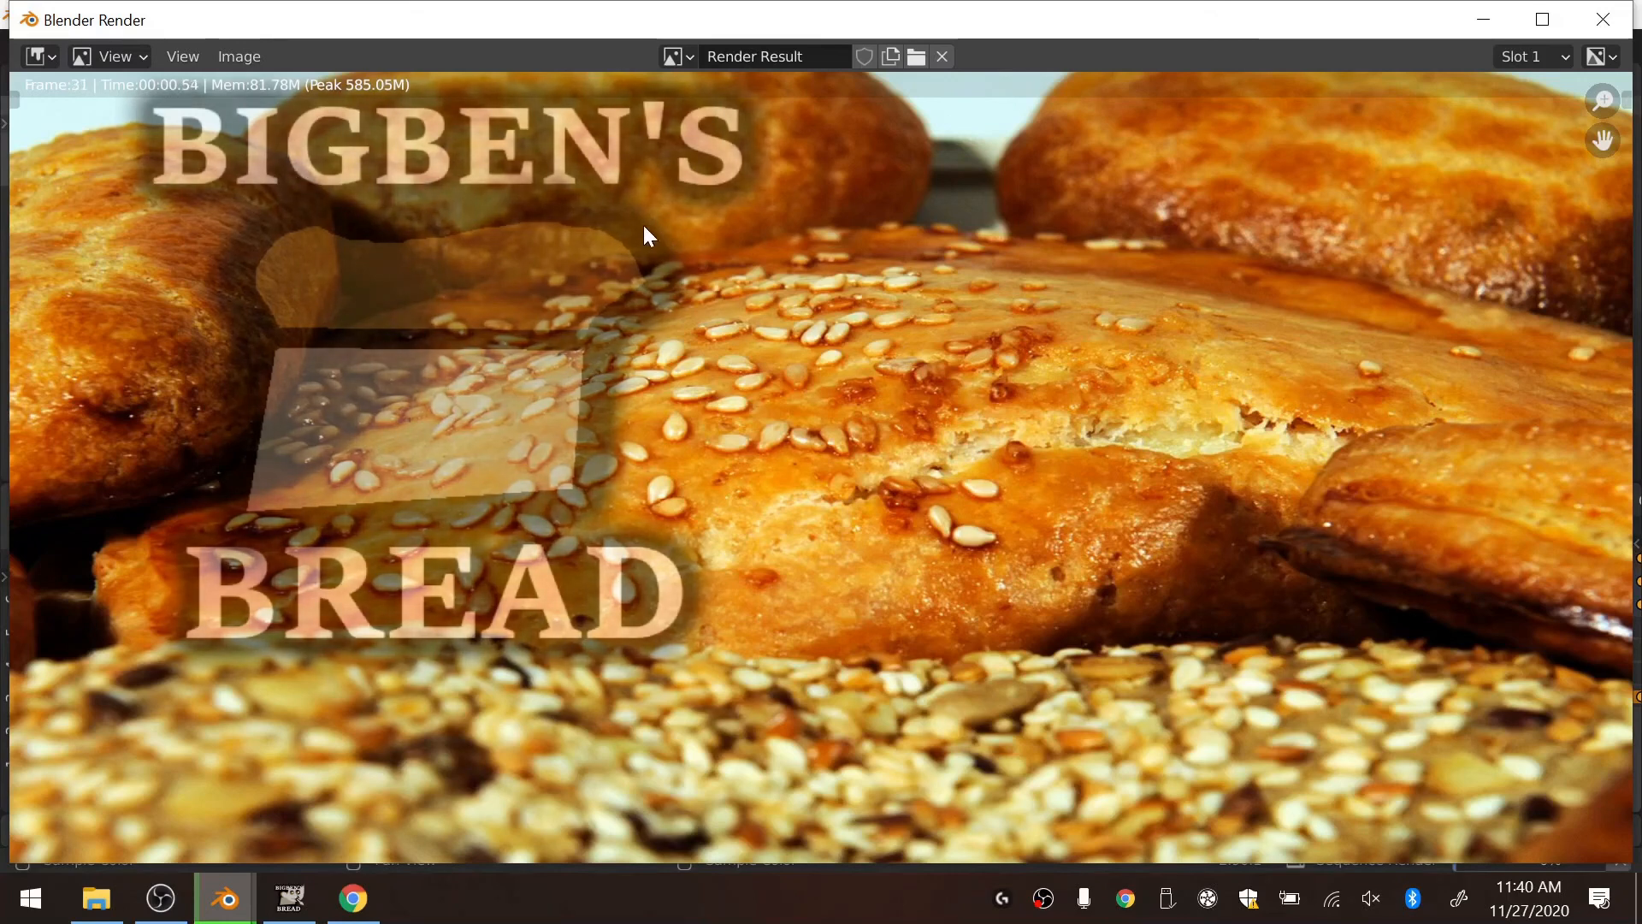
key(Escape)
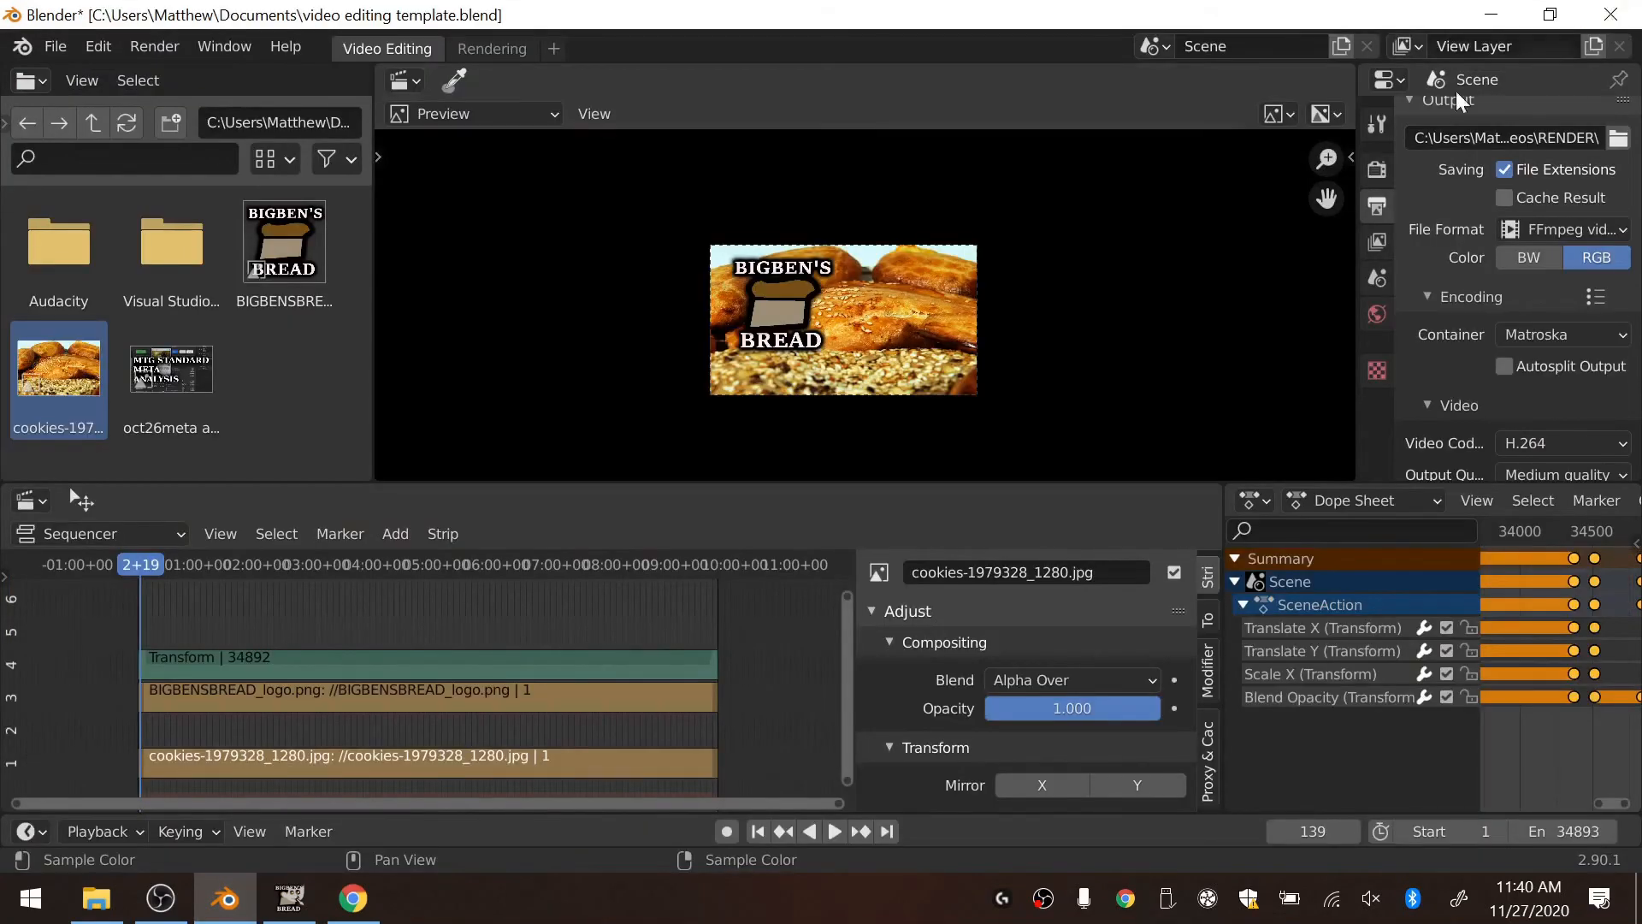
Step: Save a separate copy of the project in the Documents folder as "big bens bread promotional.blend"
click(55, 46)
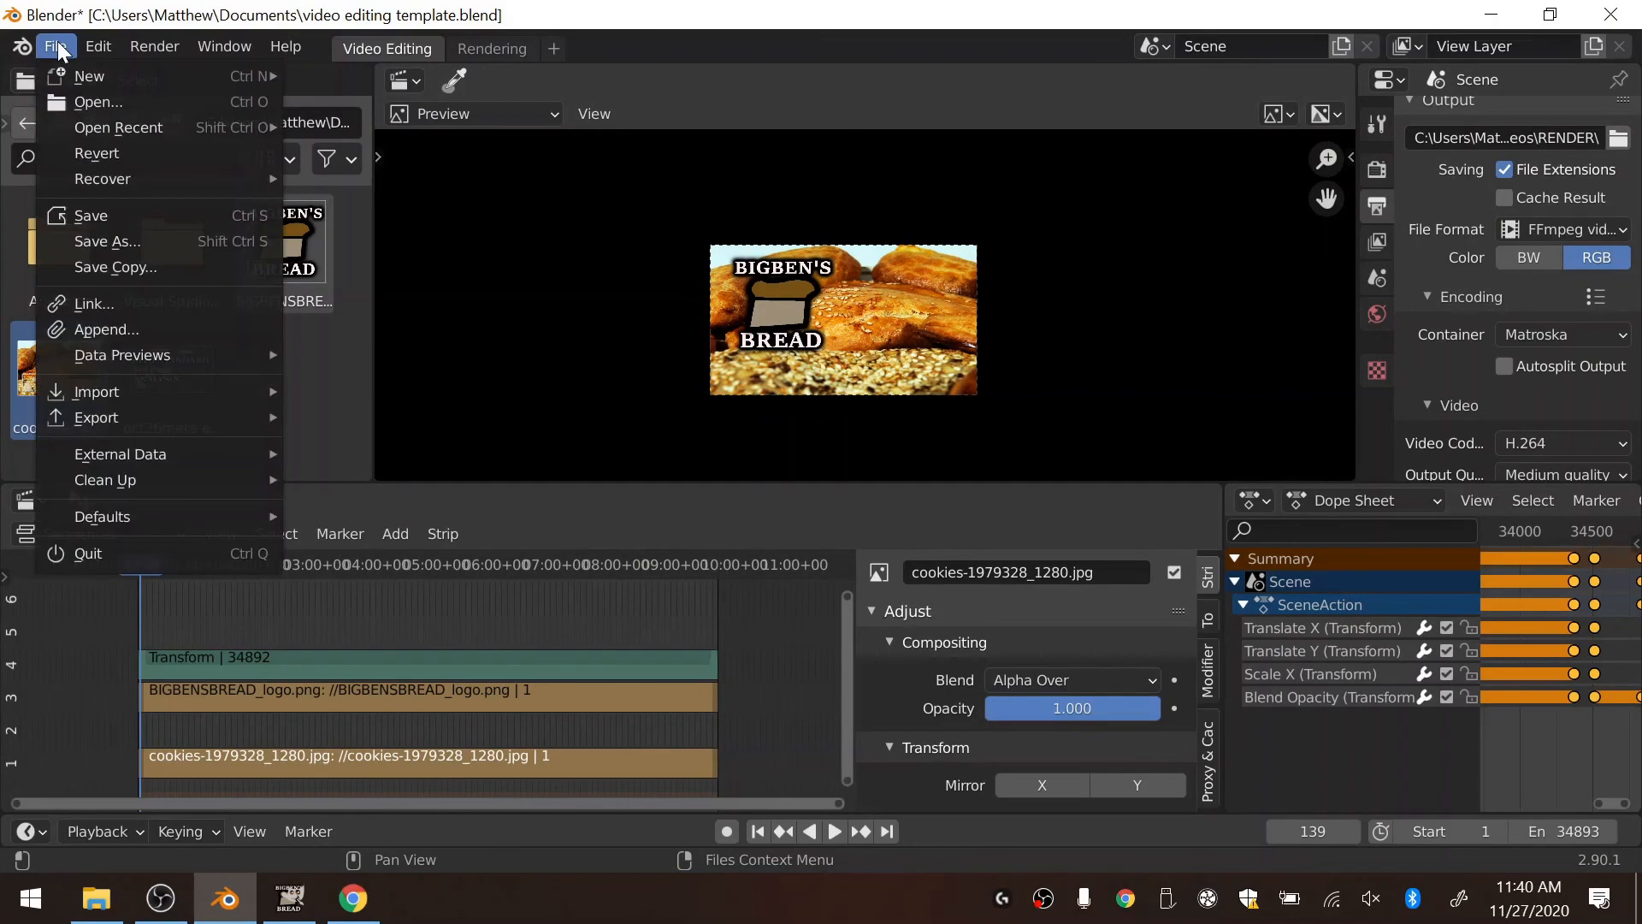
click(118, 240)
double_click(626, 836)
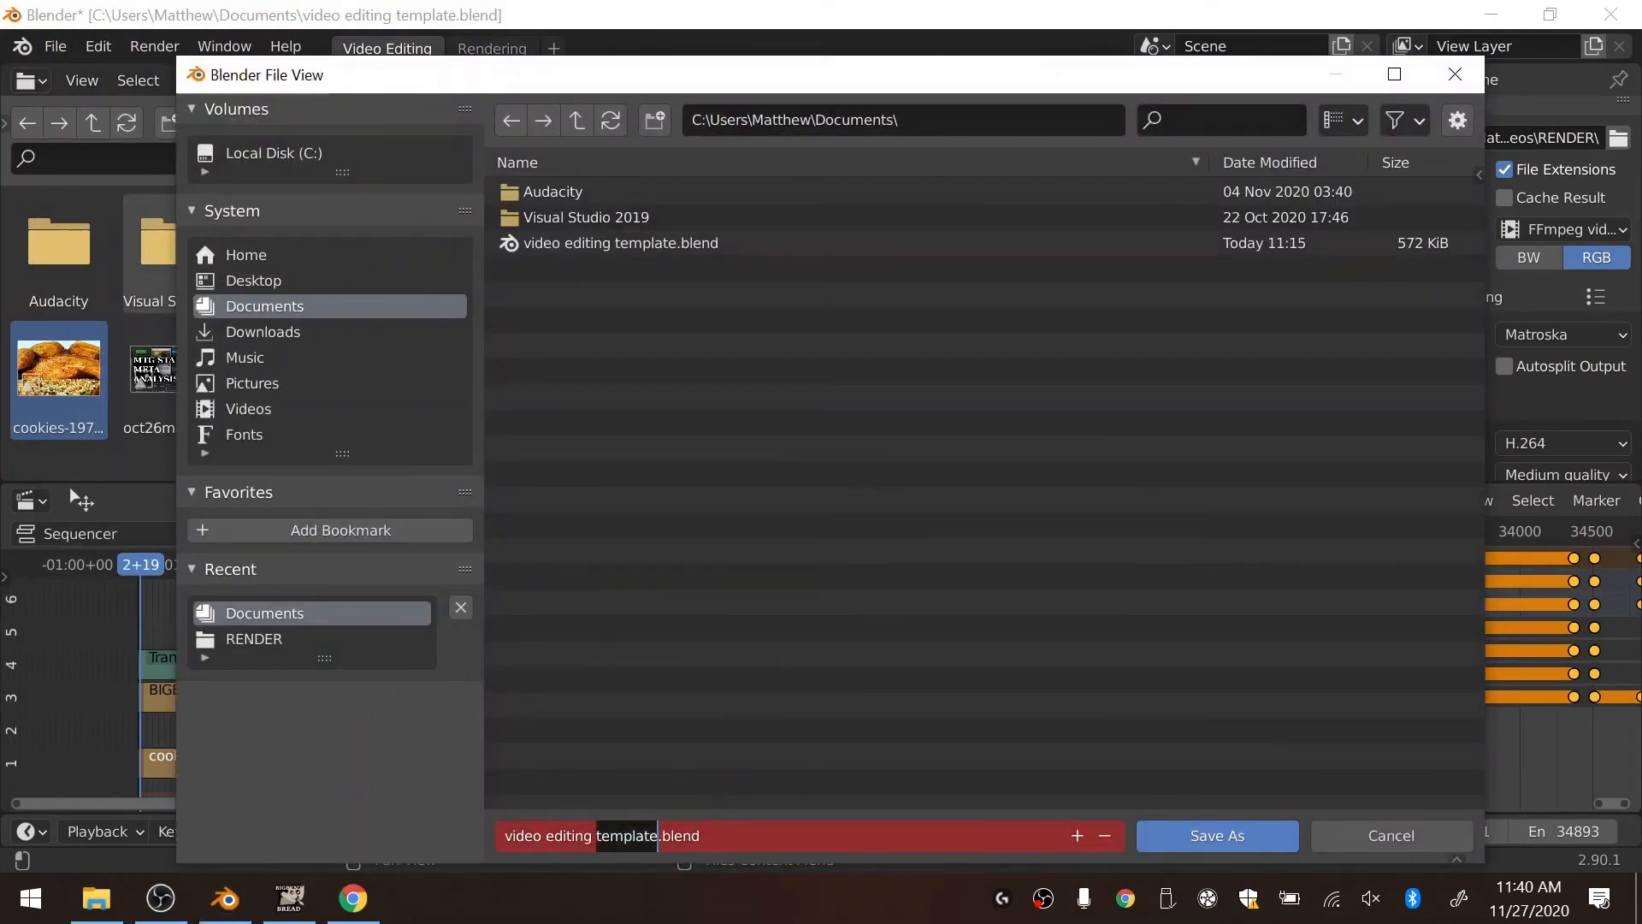
key(BackSpace)
key(ctrl+BackSpace)
key(ctrl+BackSpace)
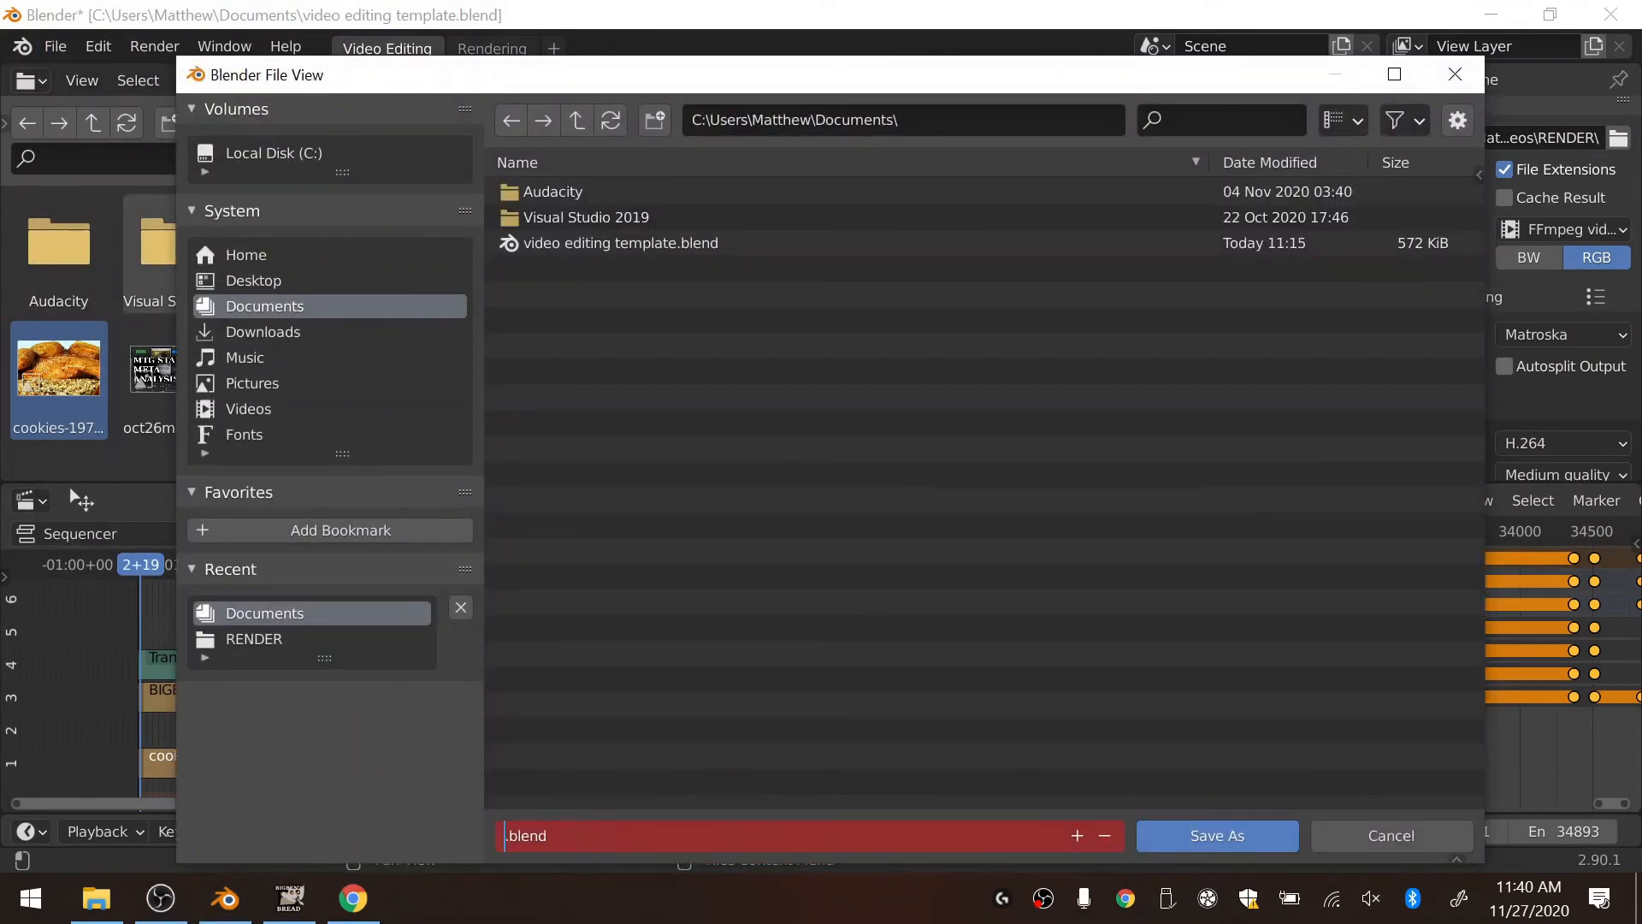
text(big)
text( bens bre)
text(ad promotion)
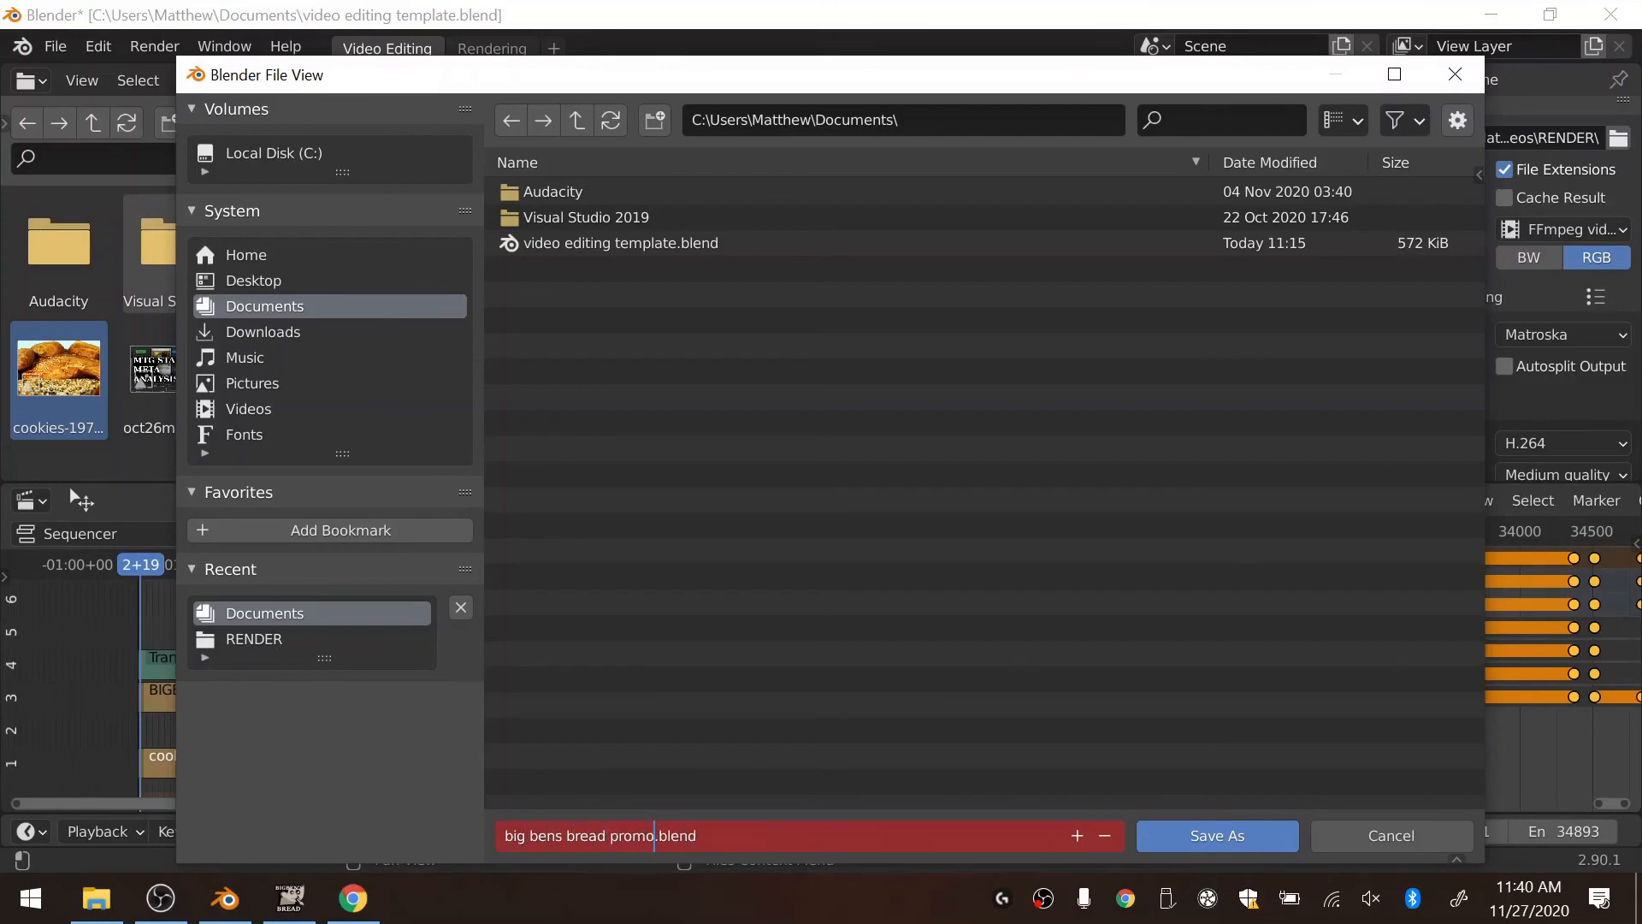
text(al)
key(Return)
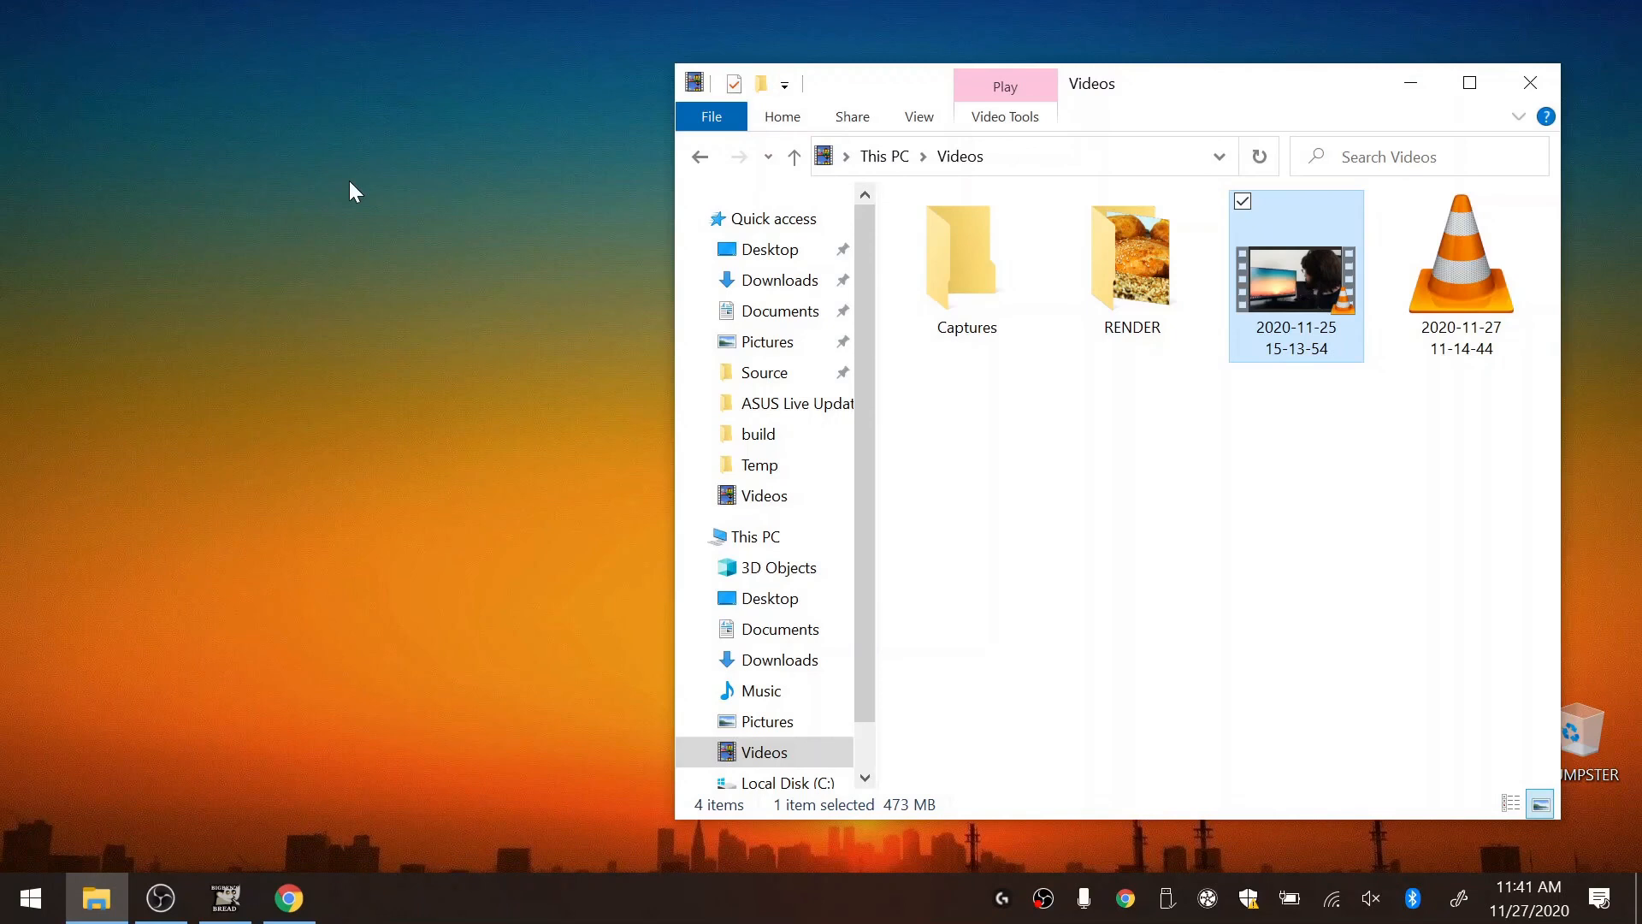
Step: Launch Blender again and reopen the recent file "big bens bread promotional.blend"
key(super)
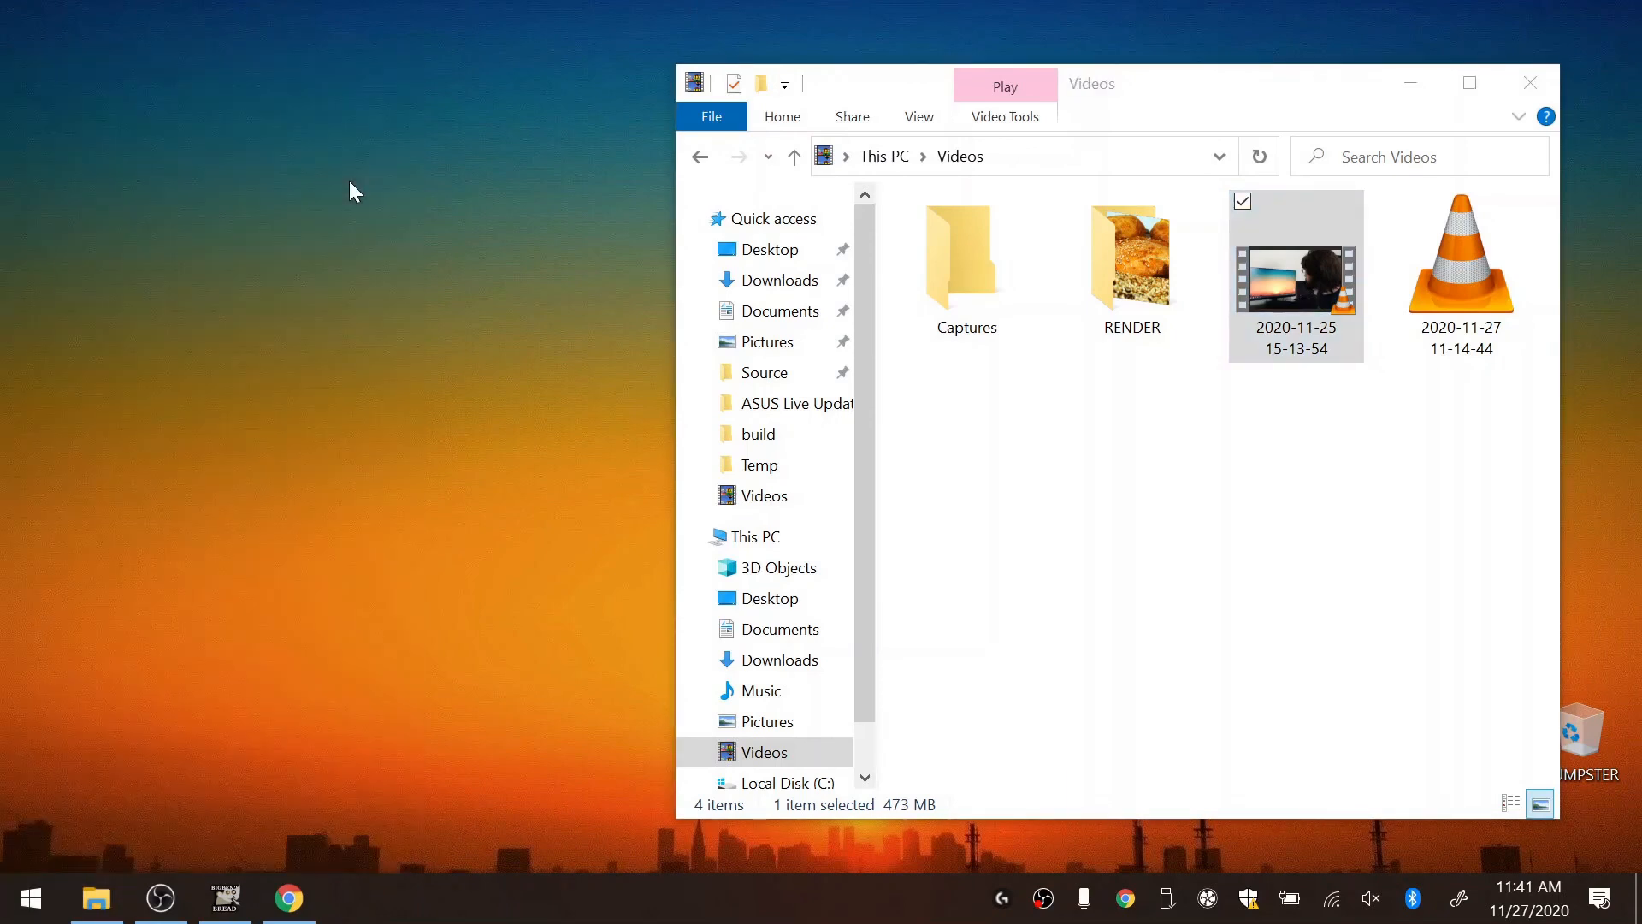
text(blender)
key(Return)
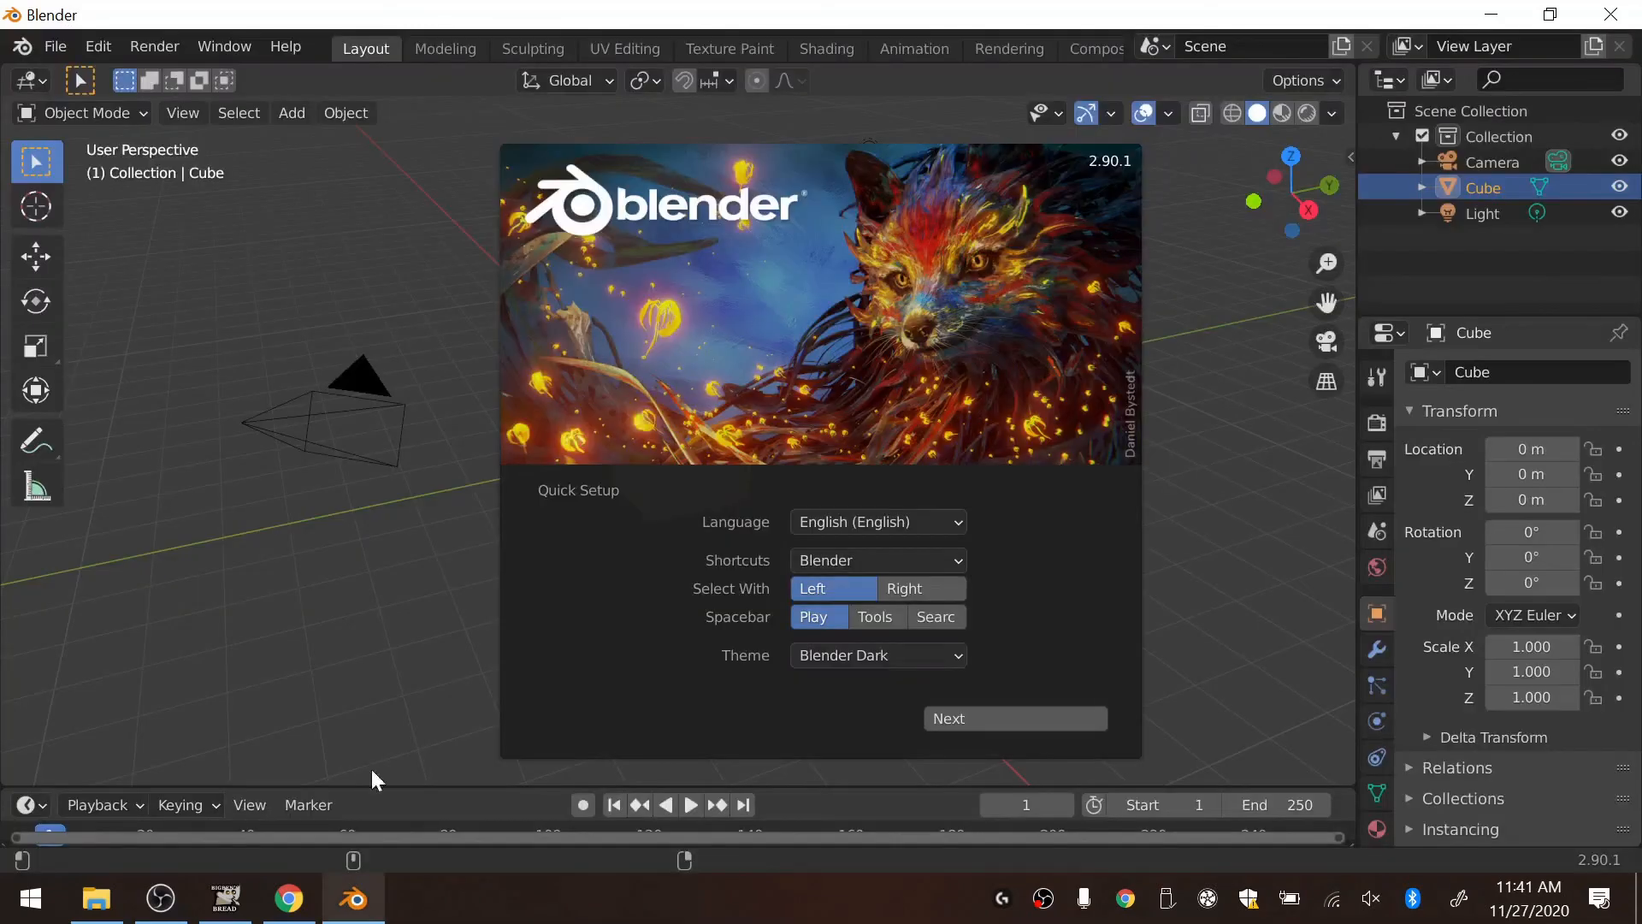
click(61, 56)
click(57, 46)
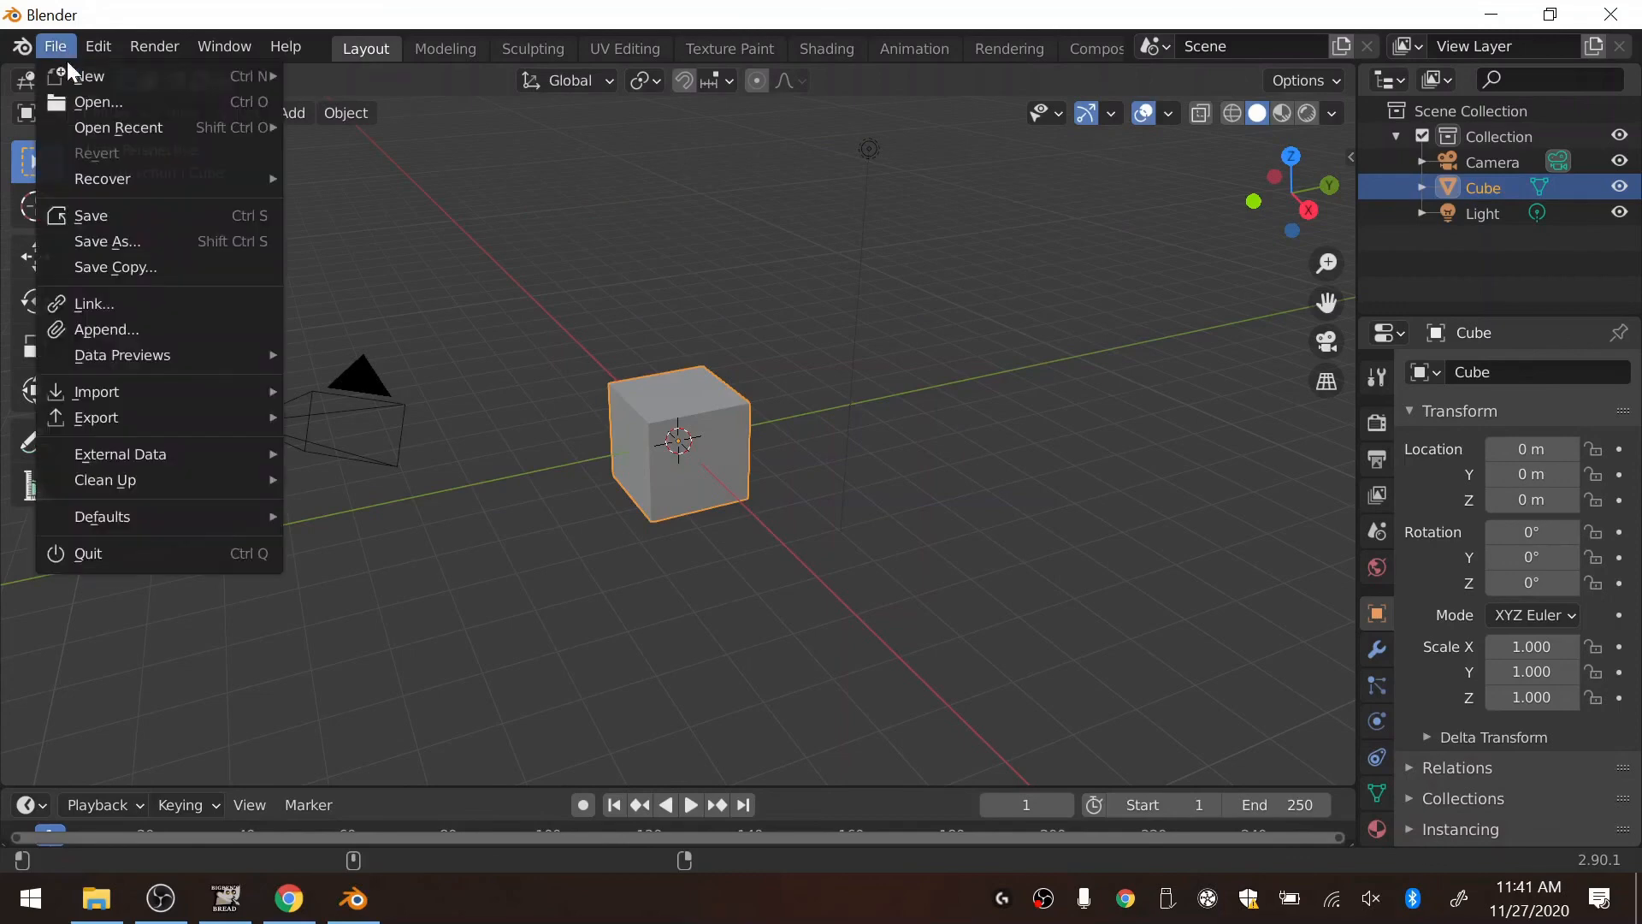
mouse_move(214, 127)
click(368, 126)
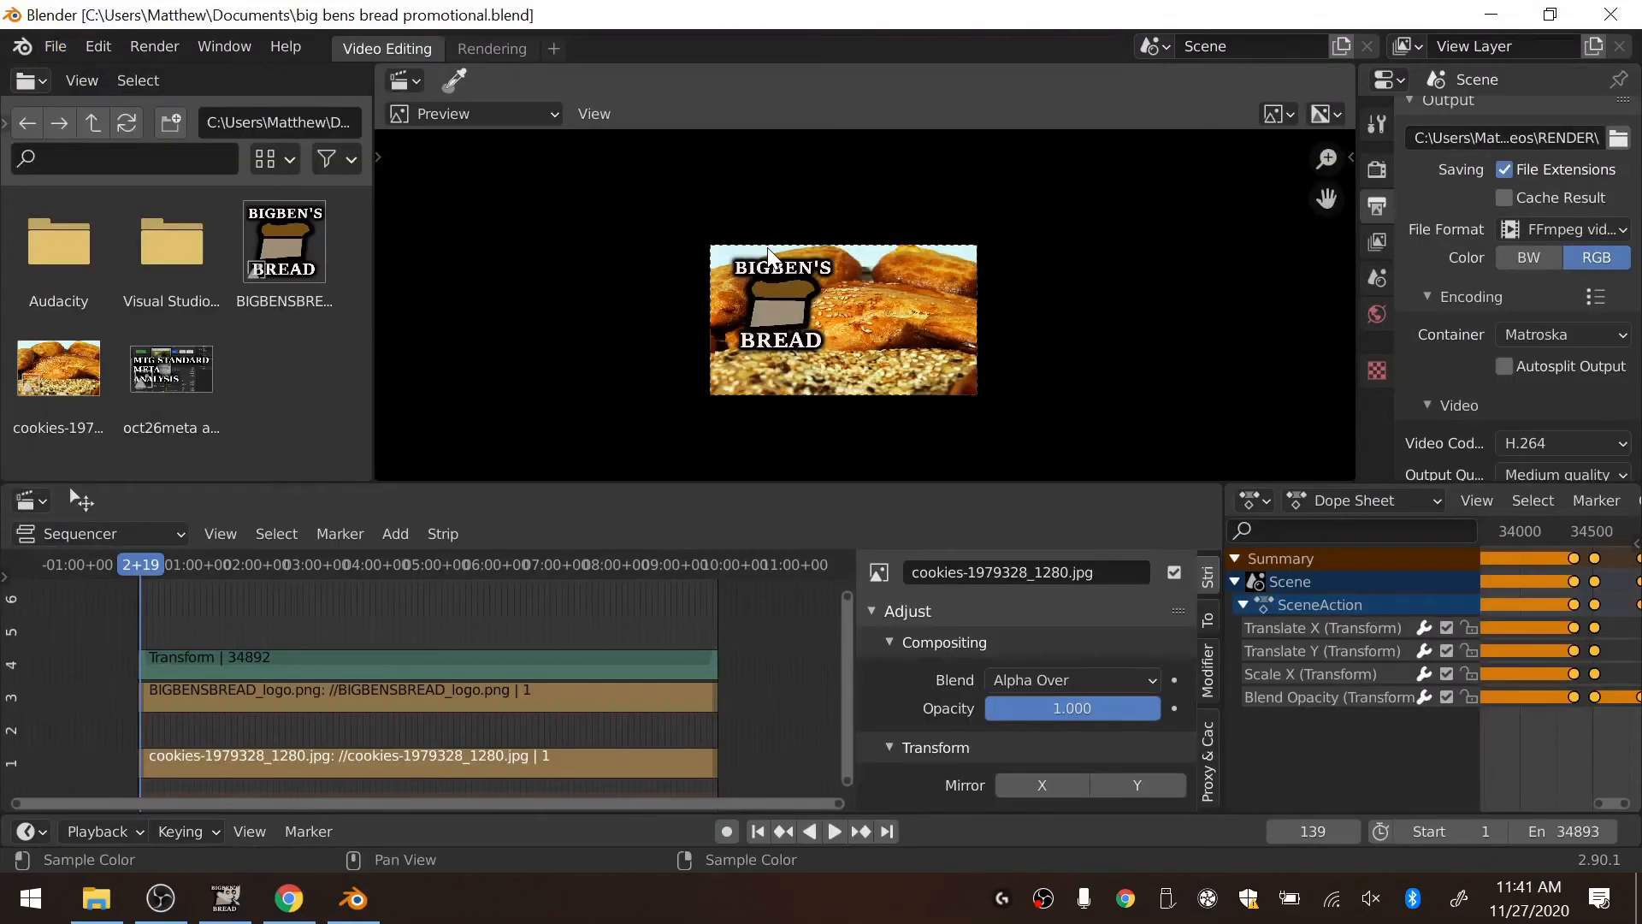
Step: Check the reopened project's output settings, and close both Blender and the Videos folder window
scroll(1502, 299, down, 4)
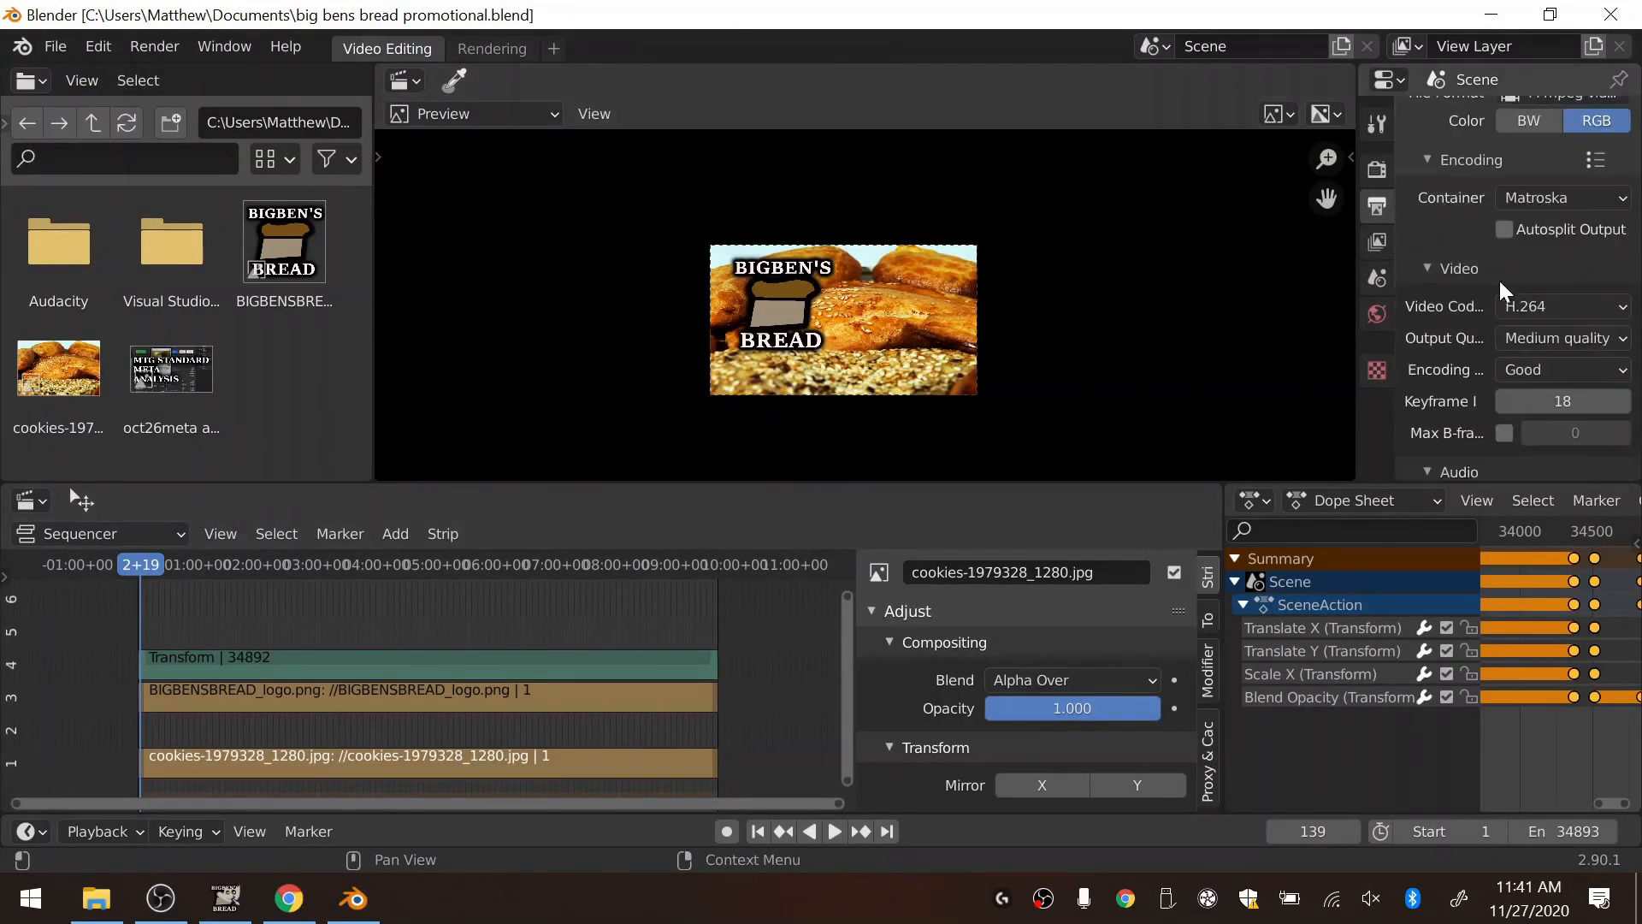
click(1634, 8)
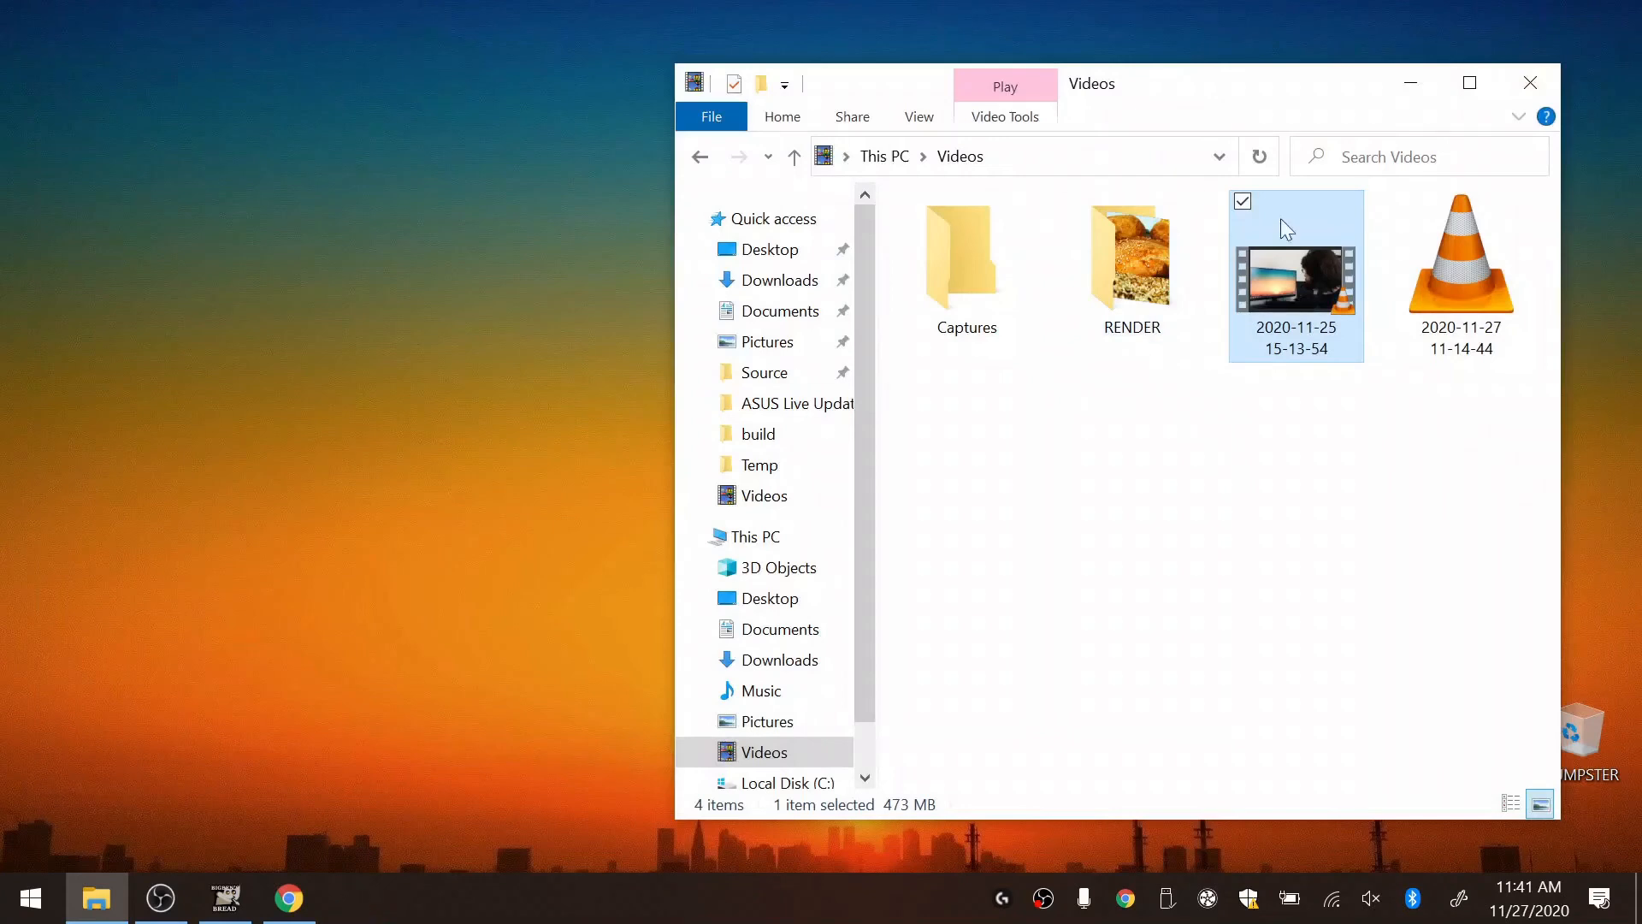
click(1530, 82)
mouse_move(171, 913)
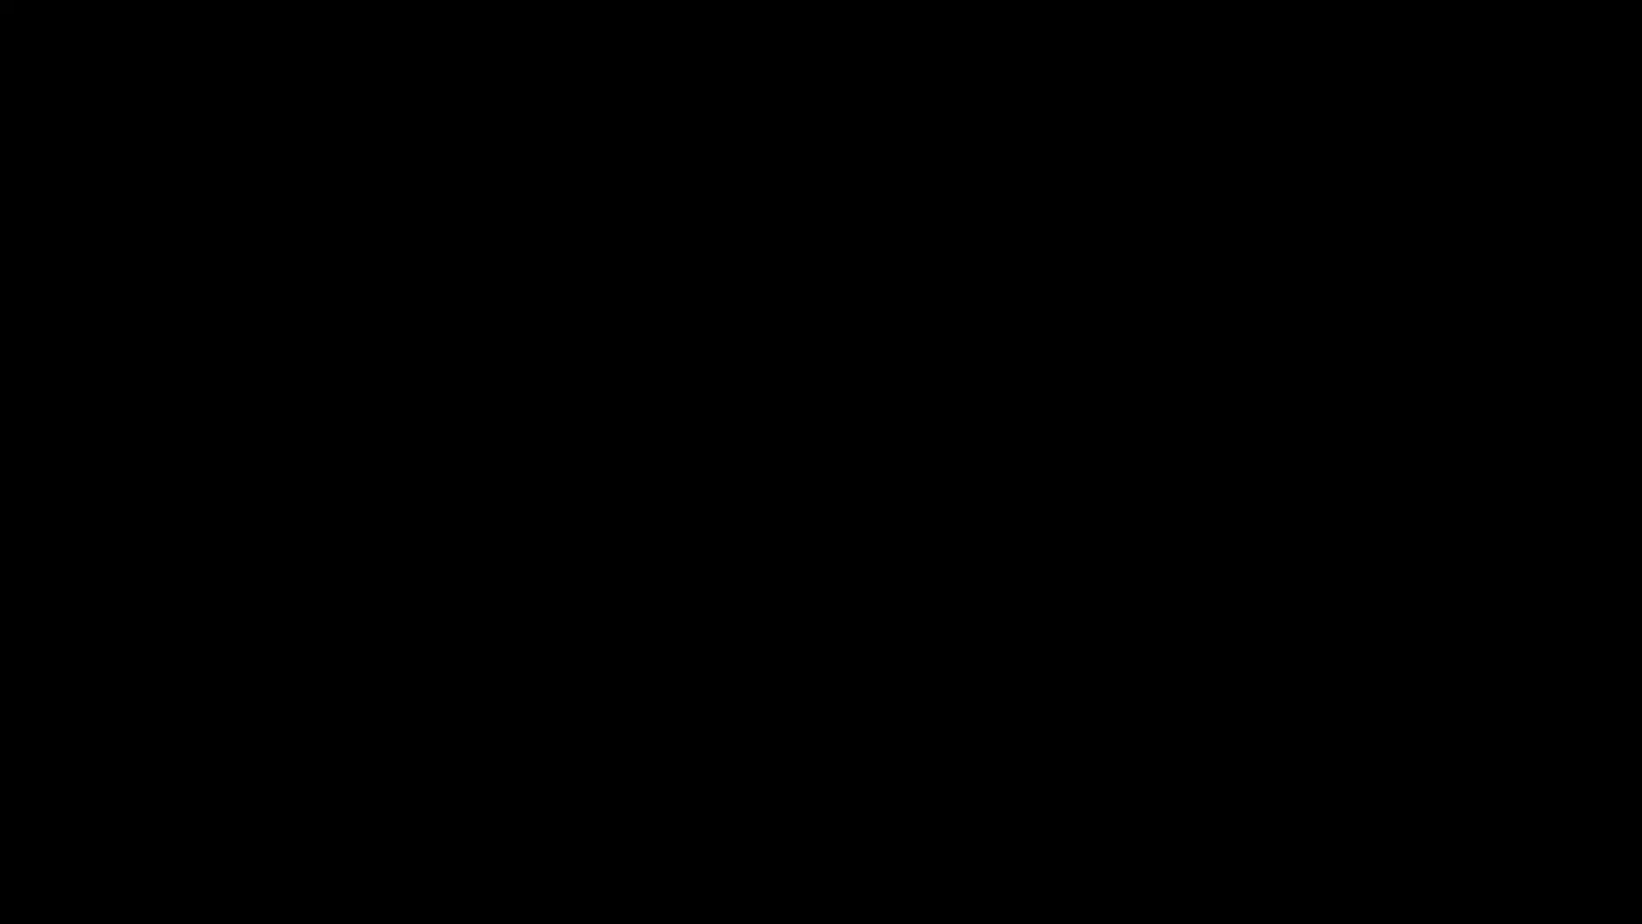